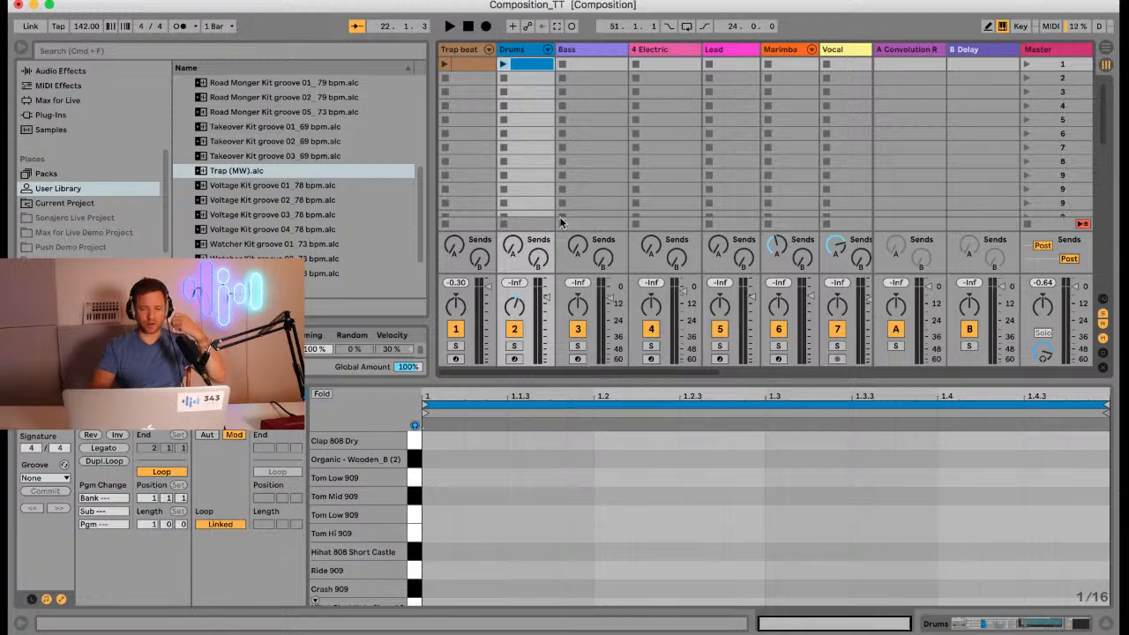
Step: Enlarge the note editor of the Drums clip and audition the Kick 909 and Kick-909 sounds
left_click_drag(532, 383, 508, 131)
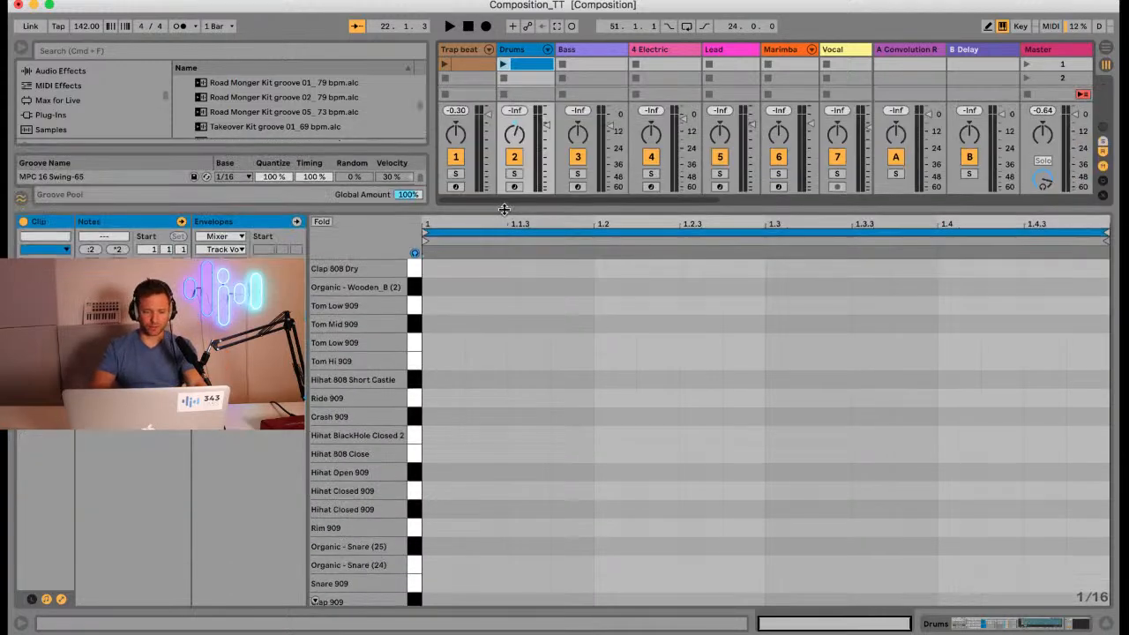
scroll(500, 446, "down", 3)
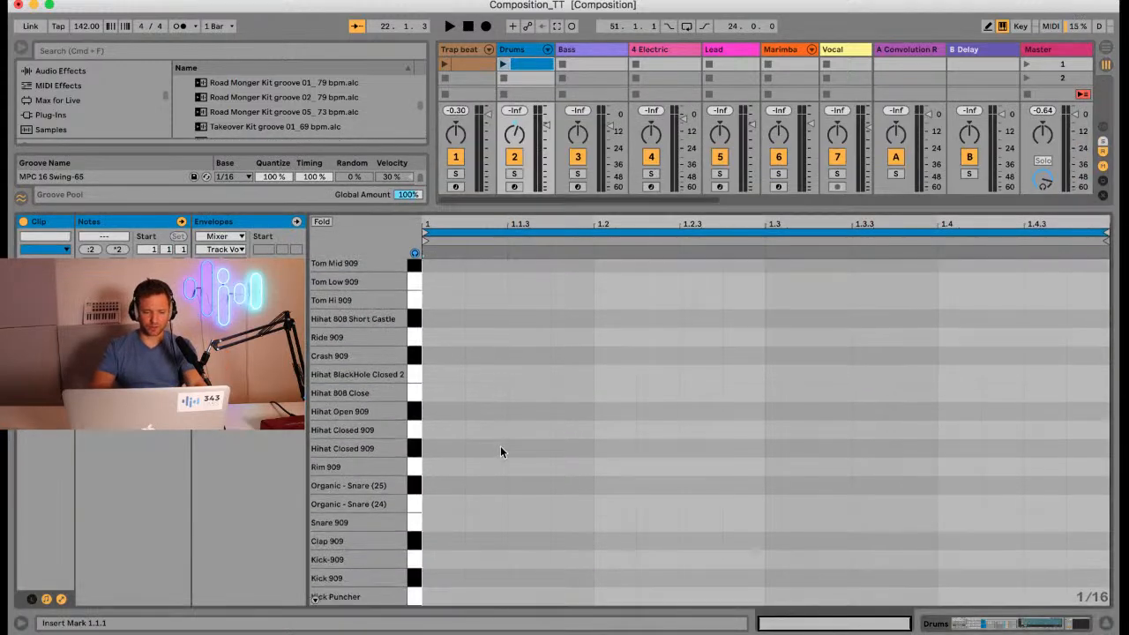
left_click(412, 581)
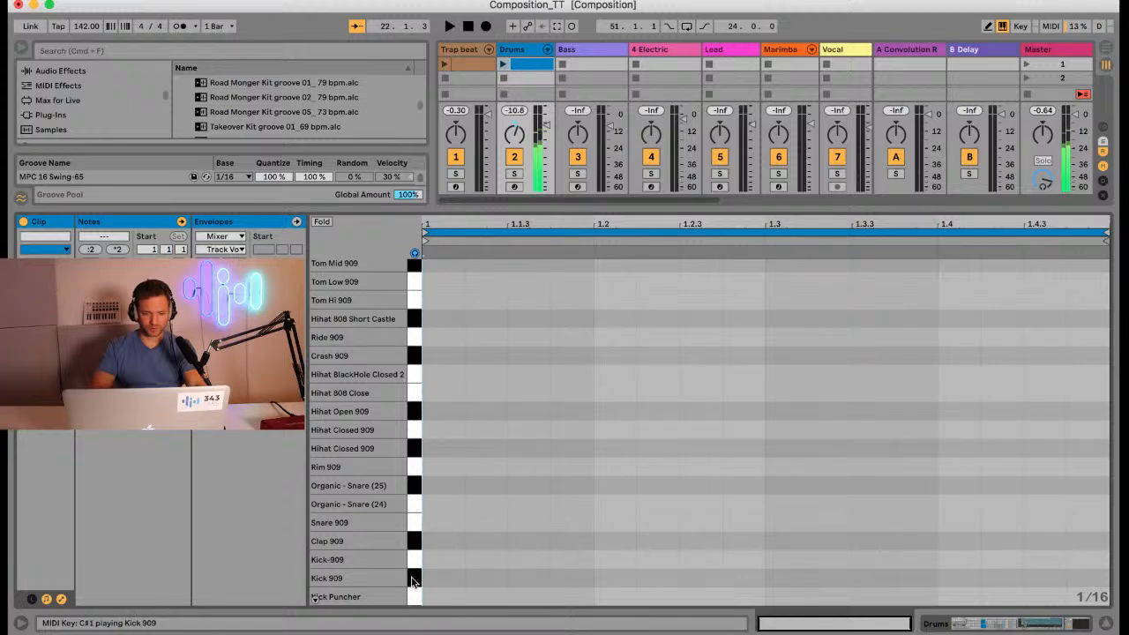
left_click(413, 559)
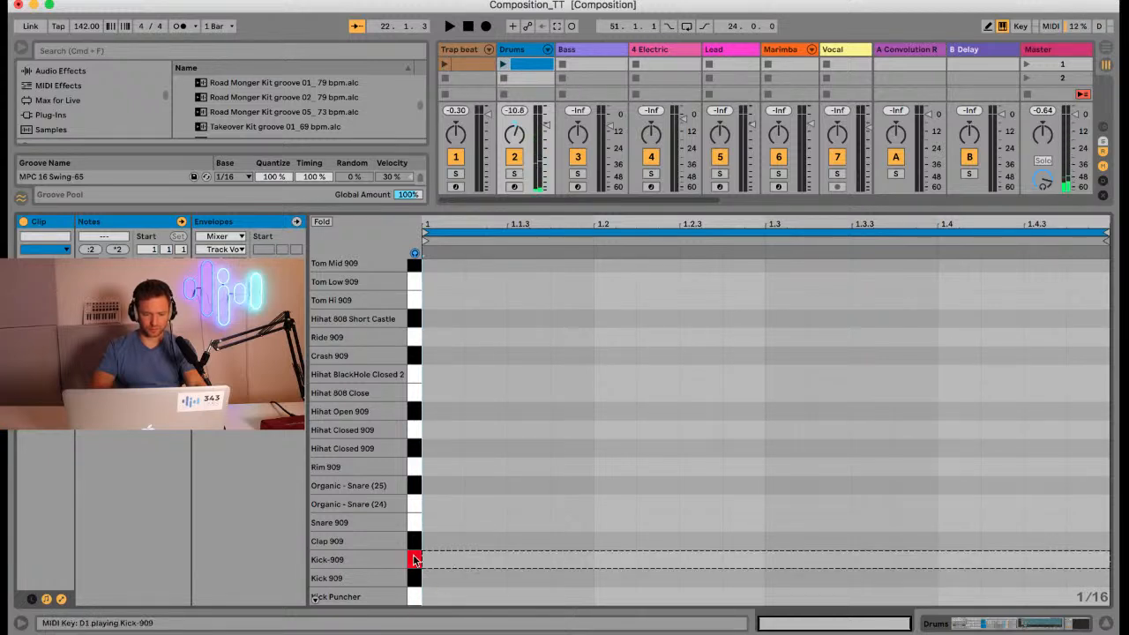
left_click(417, 578)
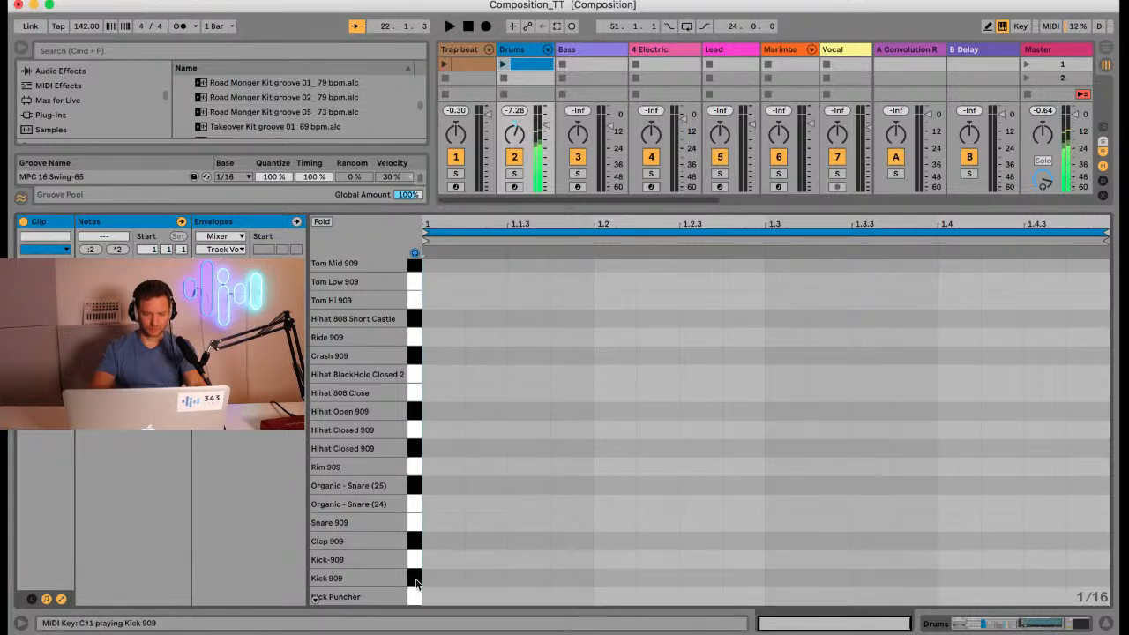
Step: Place a Kick 909 note on each of the four beats of the bar by duplicating the first one
double_click(430, 577)
left_click_drag(430, 573, 591, 578)
key("super+d")
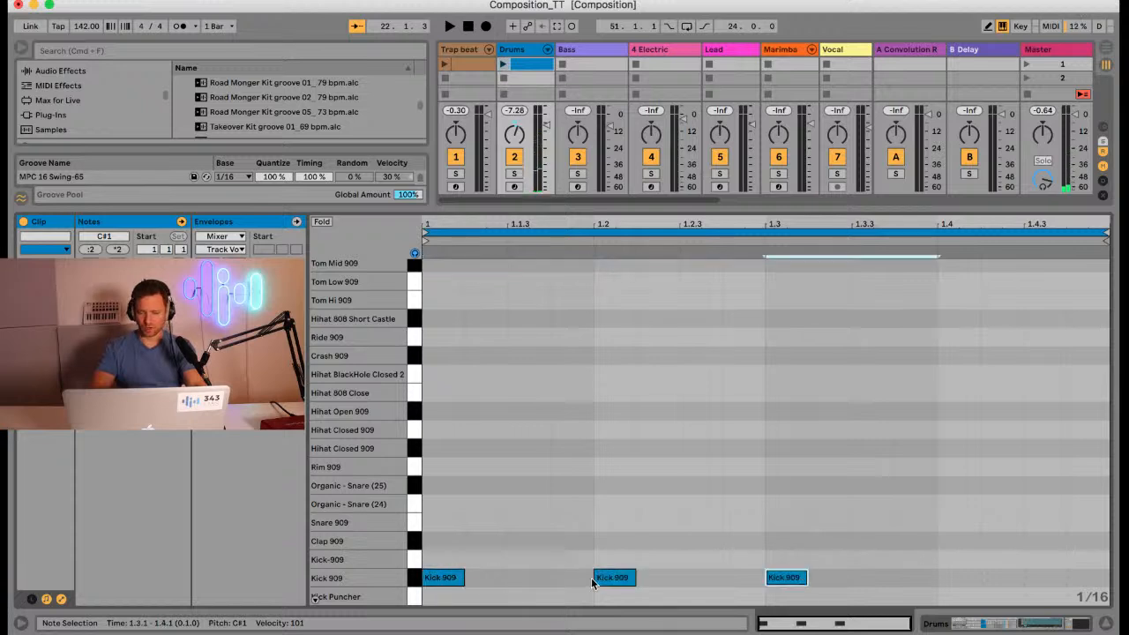
key("super+d")
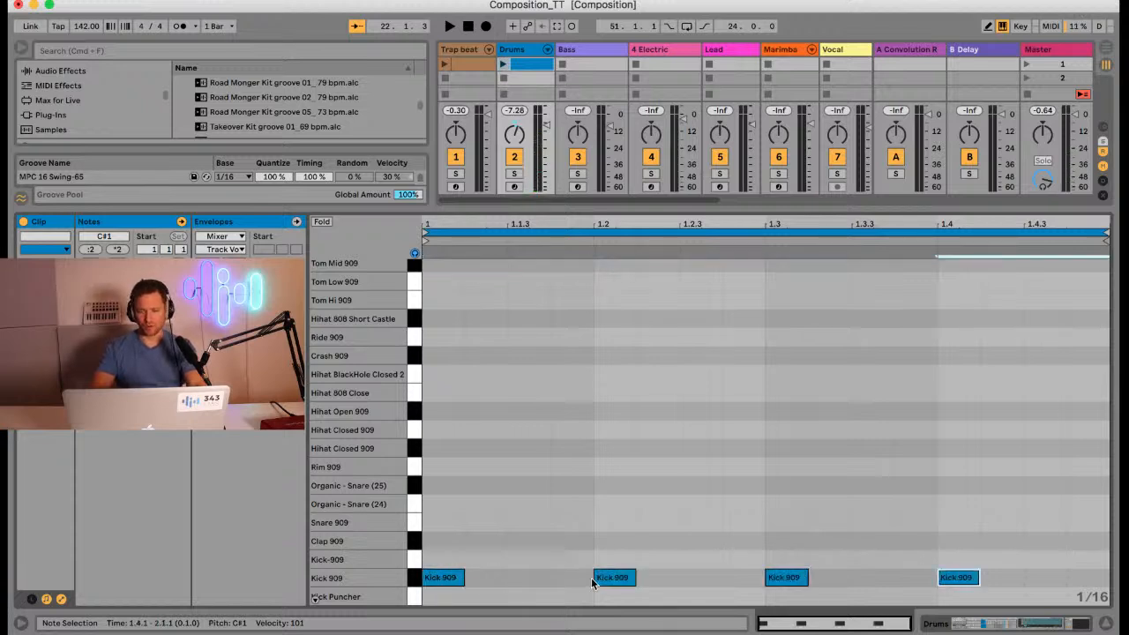
left_click(658, 451)
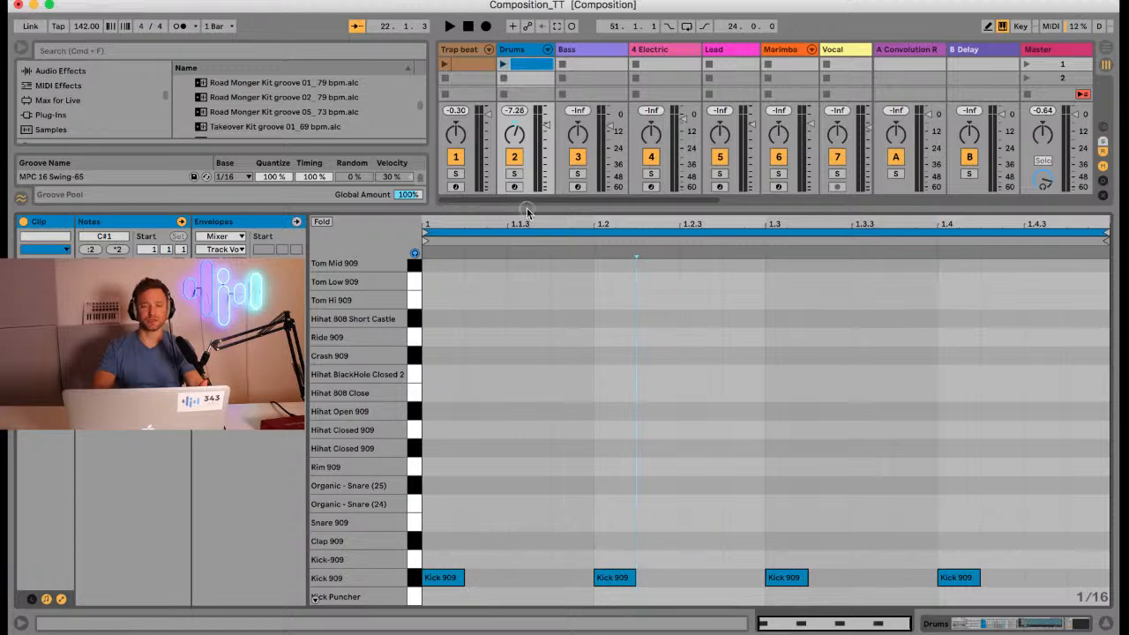
Step: Give the session view more height and launch the Drums clip to hear the kick pattern
left_click_drag(530, 210, 524, 275)
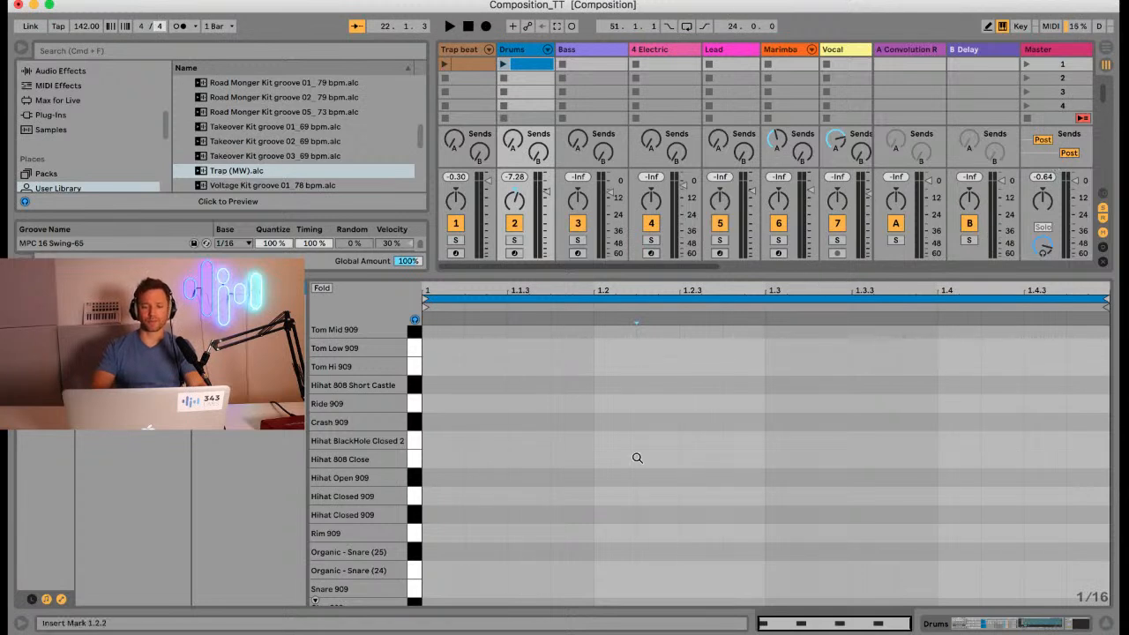
scroll(635, 455, "down", 3)
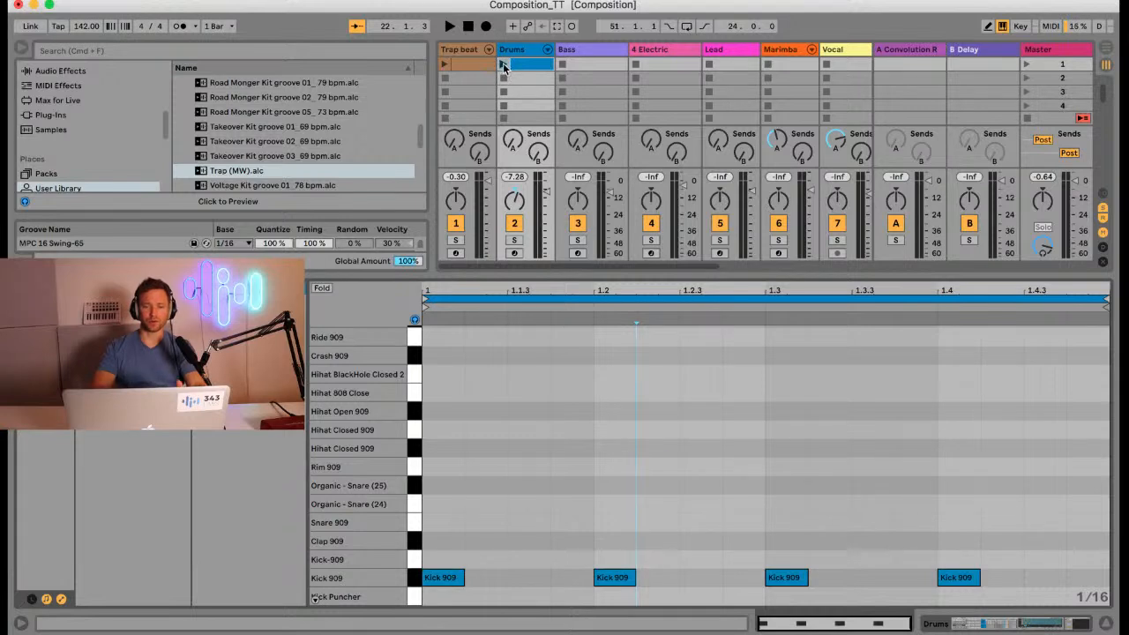
left_click(503, 65)
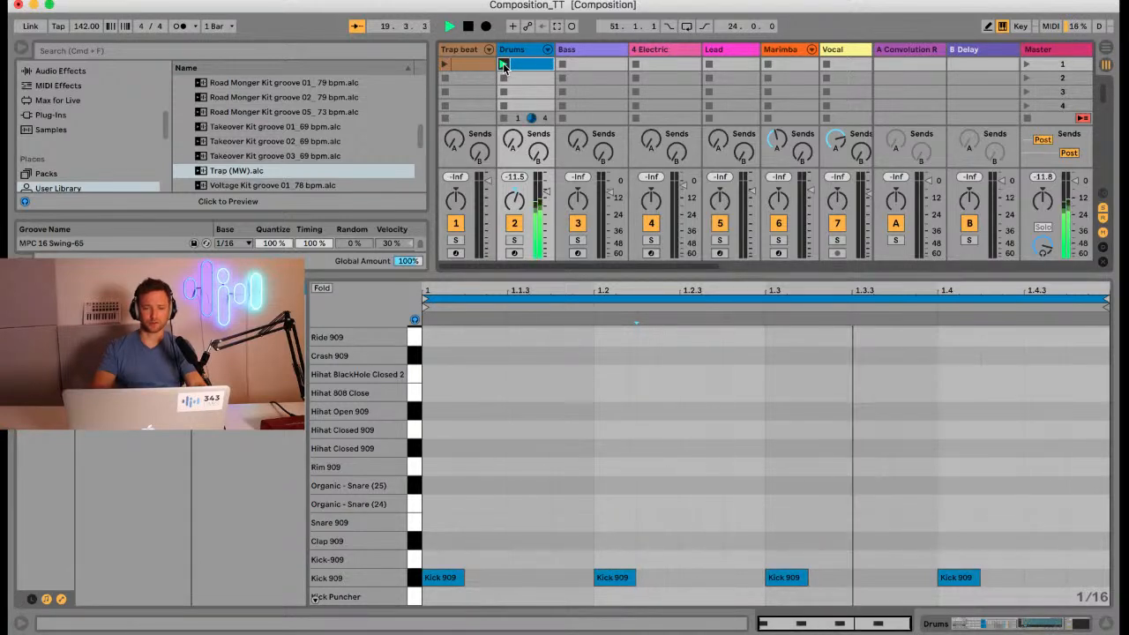
Step: Set the project tempo to 125 BPM
left_click(86, 26)
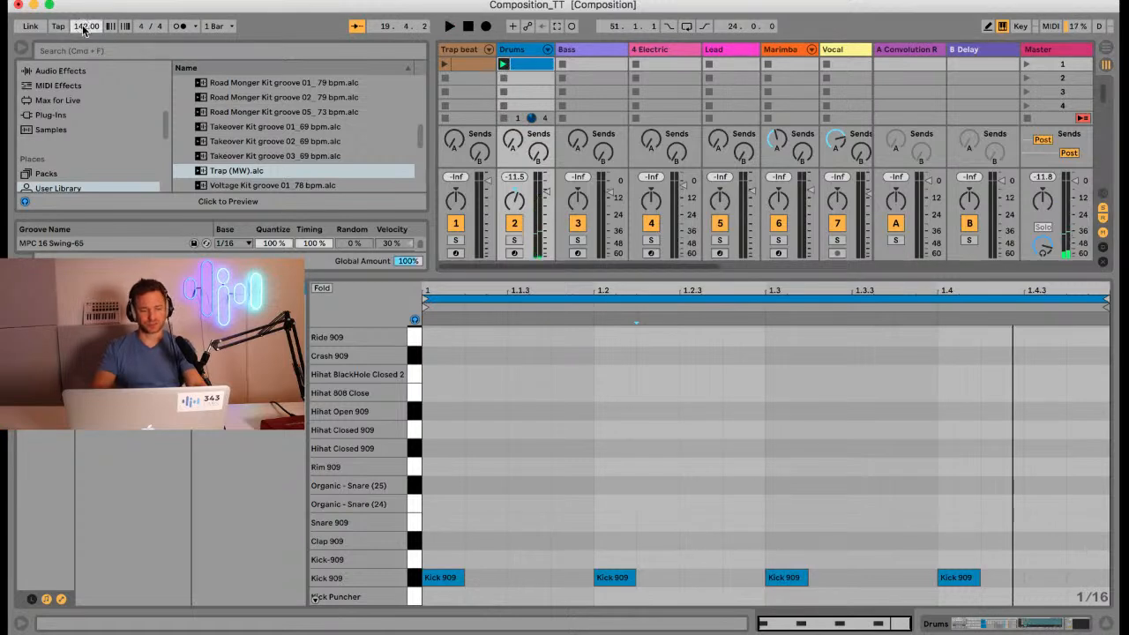
type("125")
key("Return")
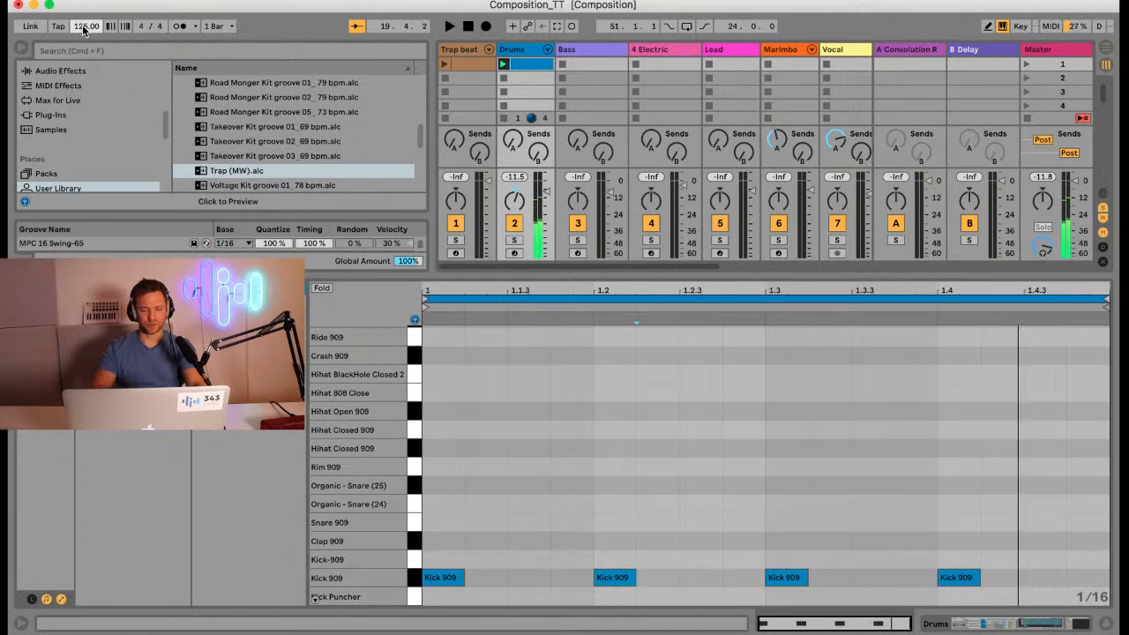
Step: Set the project tempo to 116 BPM and listen to the kick pattern
left_click(85, 26)
type("115")
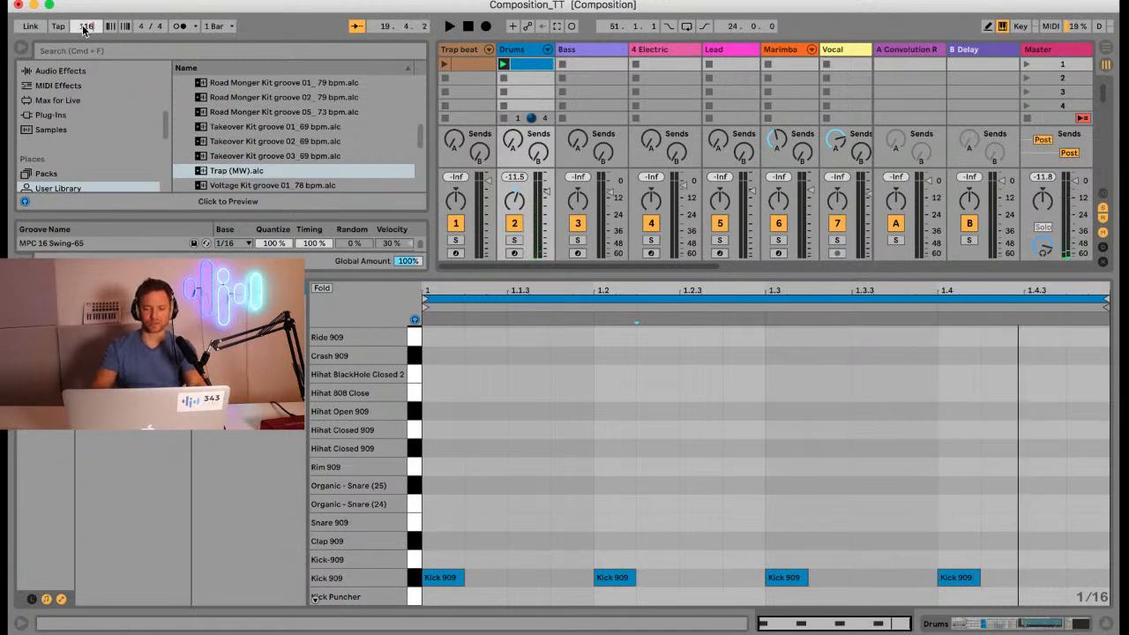
key("Return")
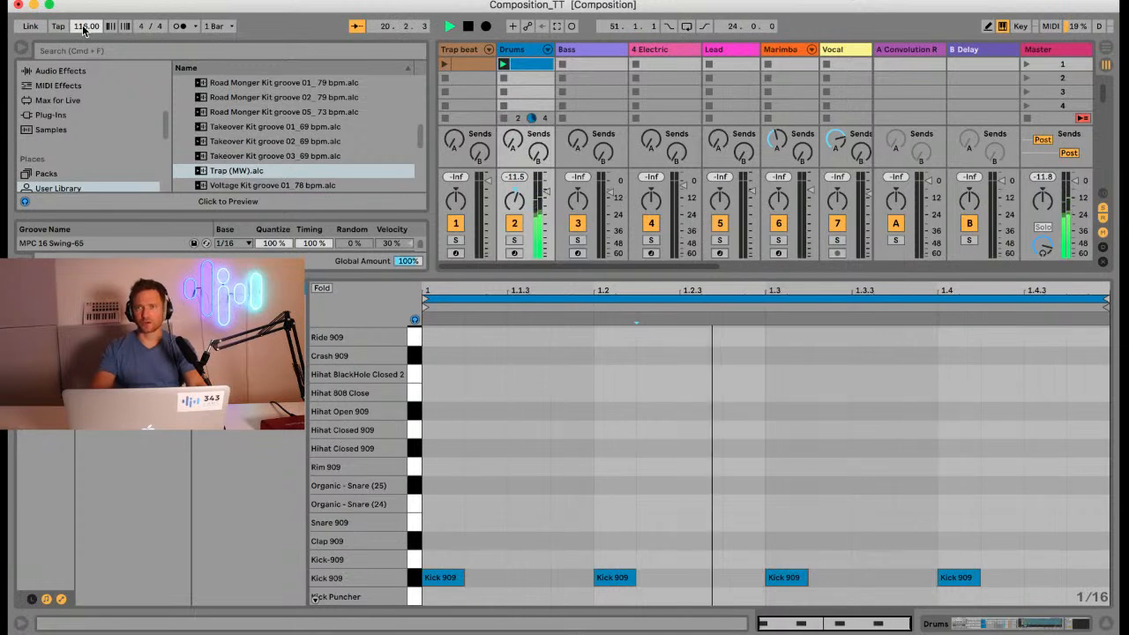
key("space")
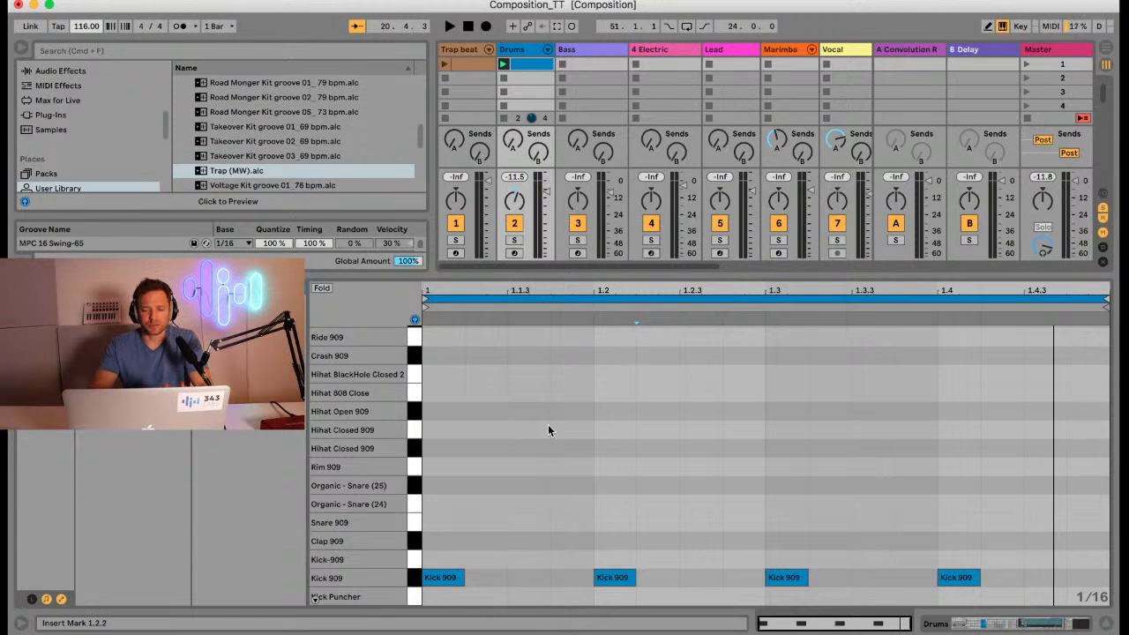
key("space")
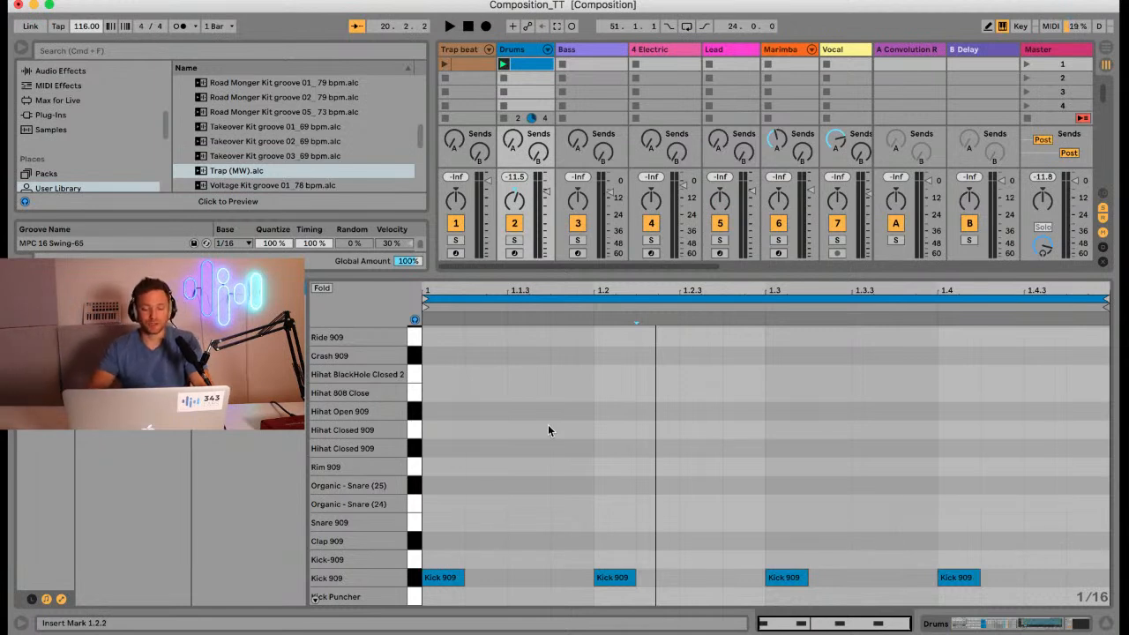
Step: Set the editor grid to 1/4 and lengthen all four Kick 909 notes to nearly a full beat each
left_click(513, 451)
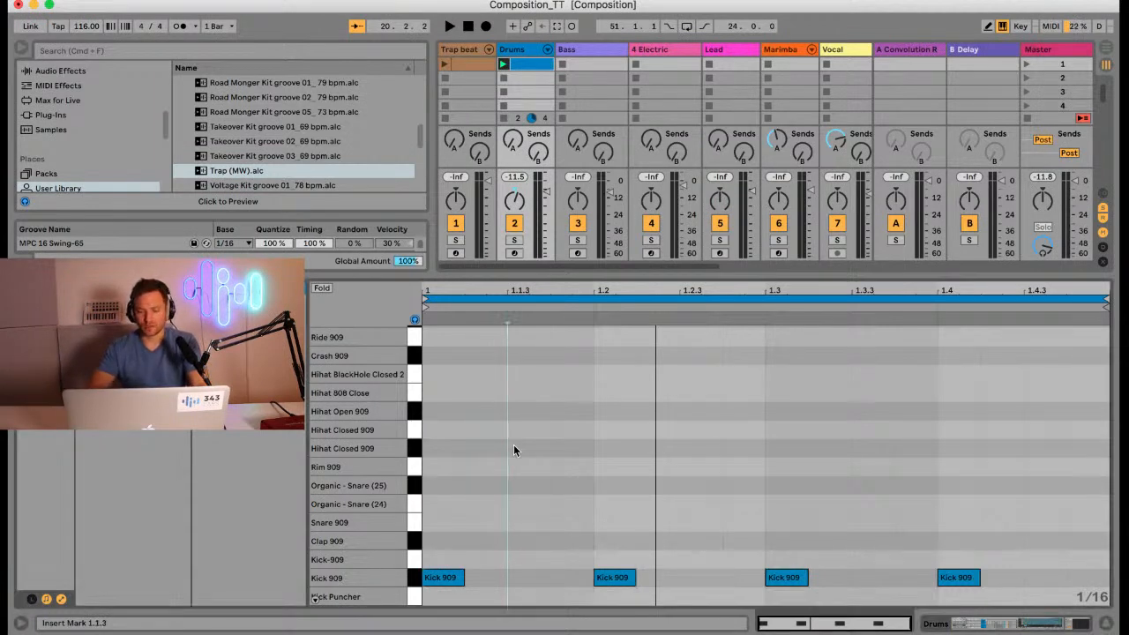
key("Right")
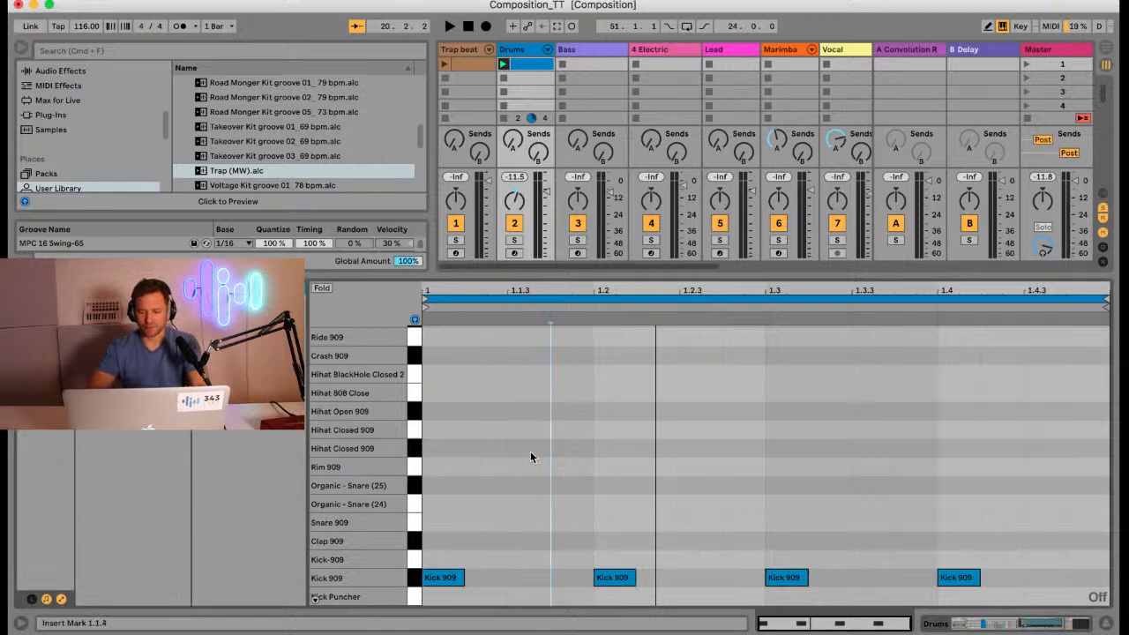
key("super+3")
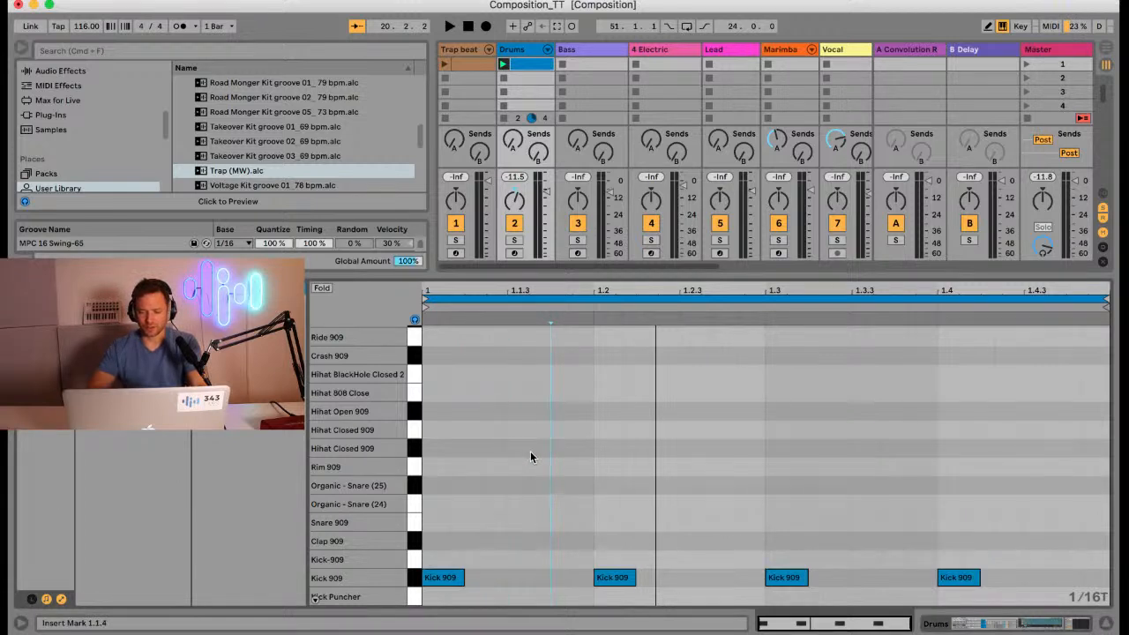
key("super+3")
key("super+2")
key("super+2")
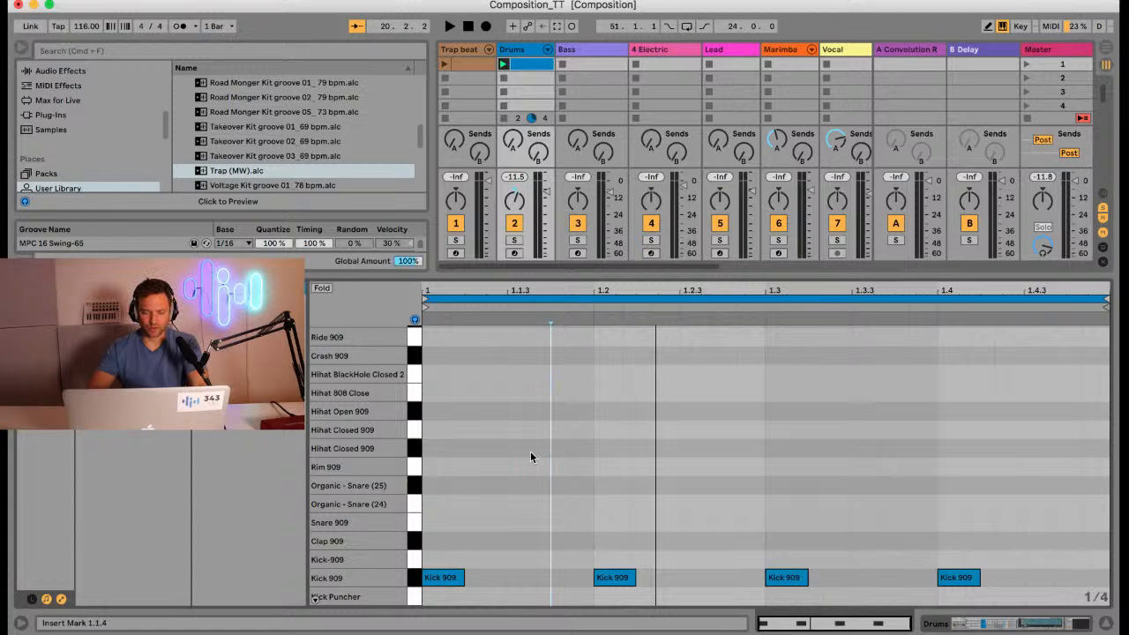
left_click(455, 578)
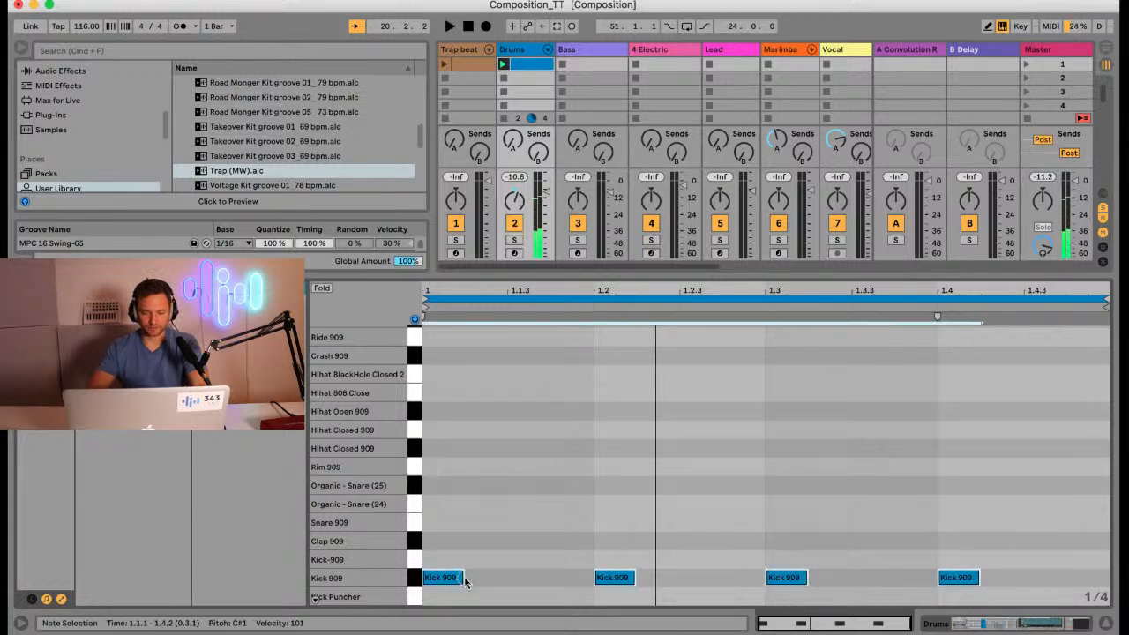
left_click_drag(460, 578, 589, 577)
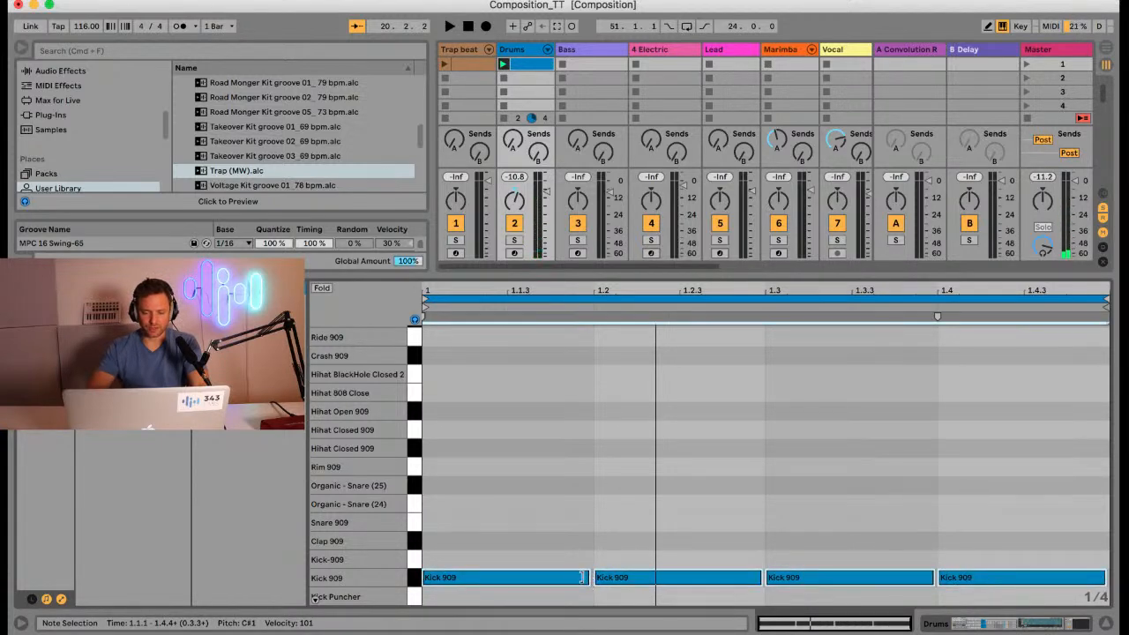
Step: Quantize the start and end of the kick notes to 1/8 at 62% and play the pattern
key("super+shift+u")
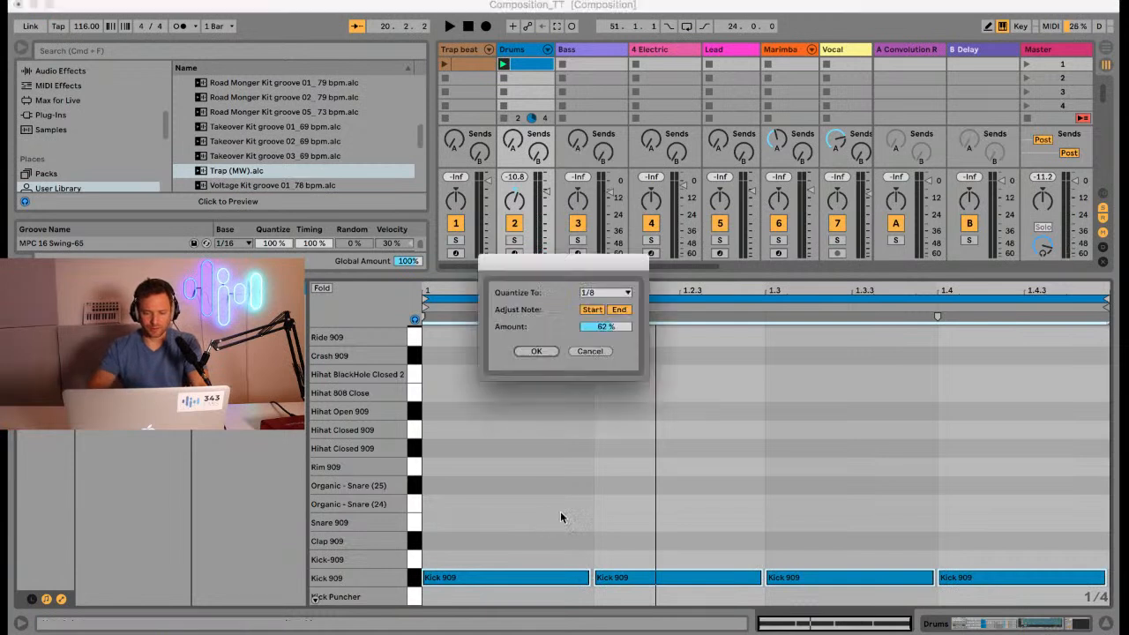
left_click(544, 352)
key("space")
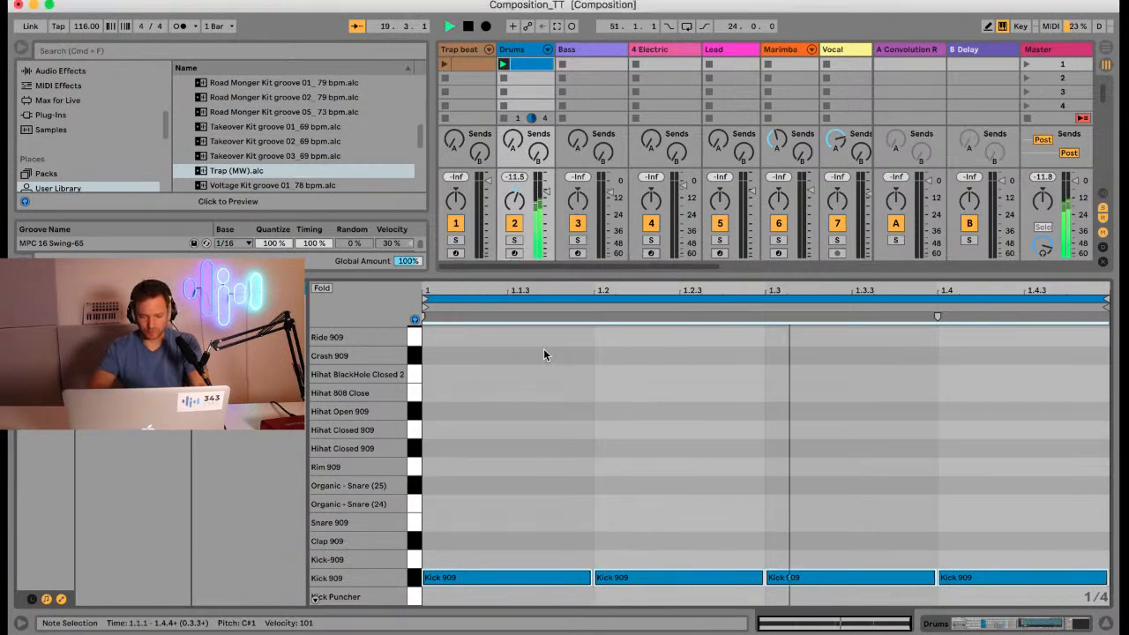
left_click(546, 409)
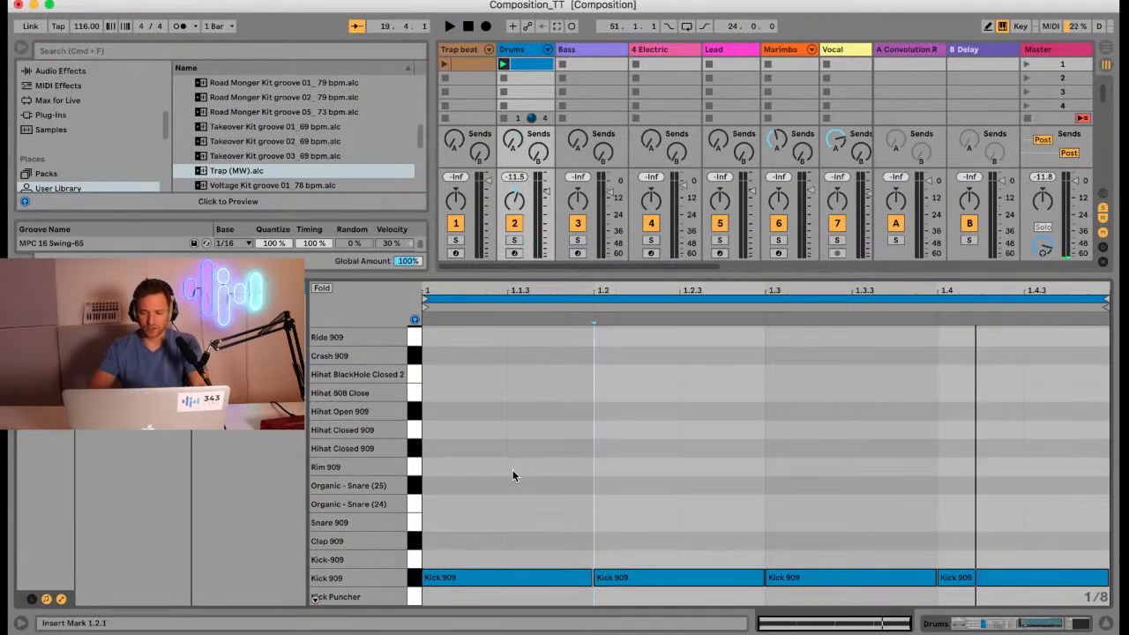
Step: Draw 1/8 notes across the whole bar in the upper Hihat Closed 909 row and play the beat
key("super+1")
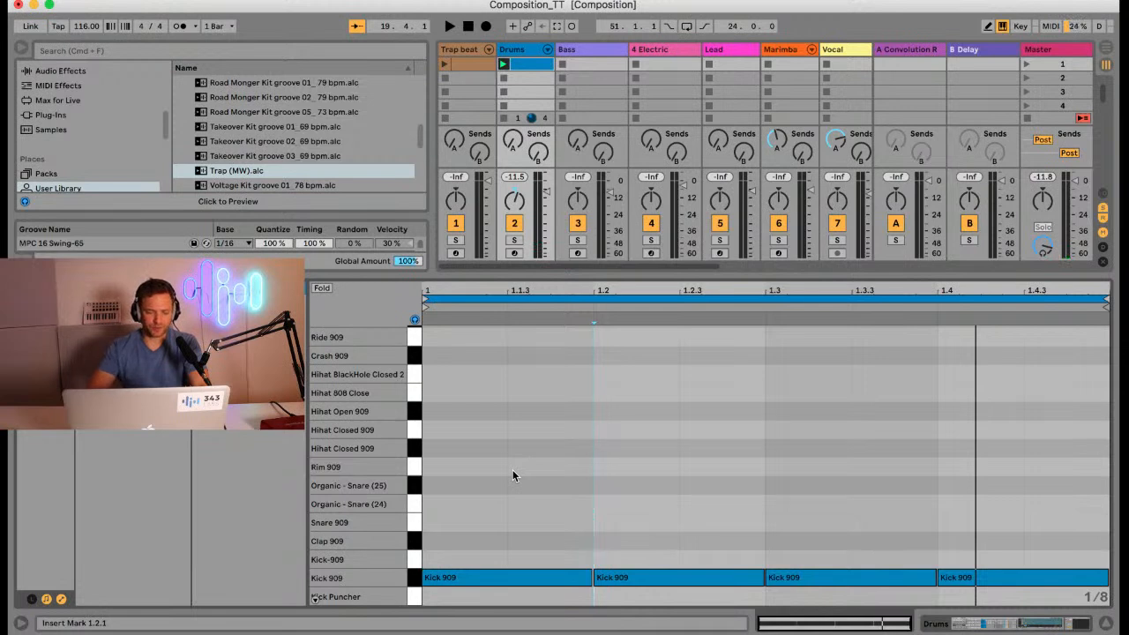
key("b")
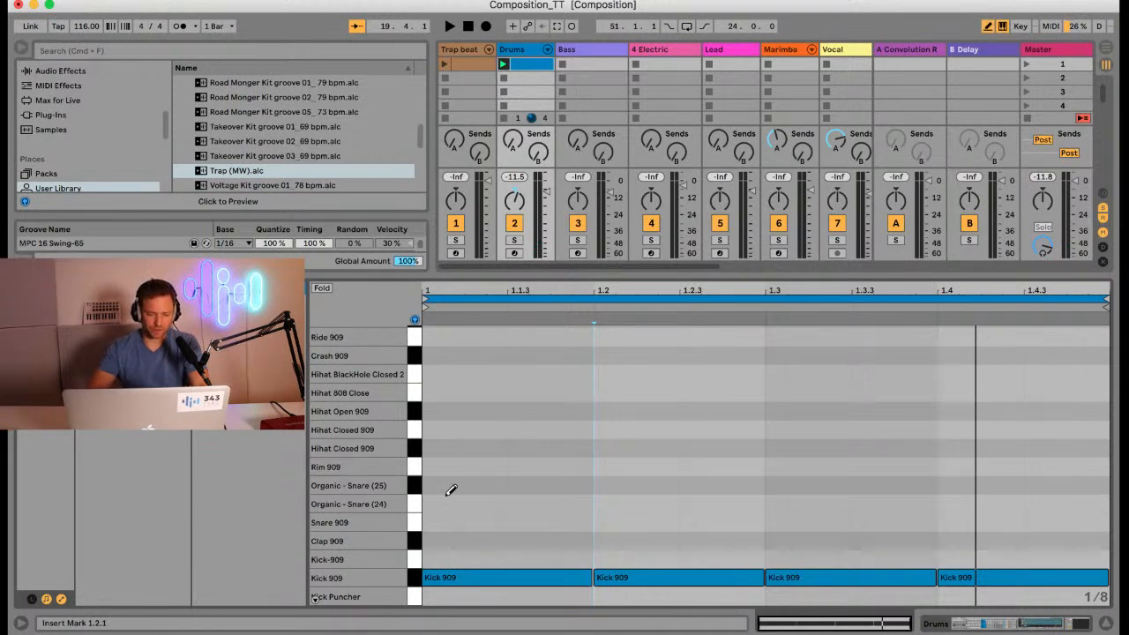
left_click(420, 448)
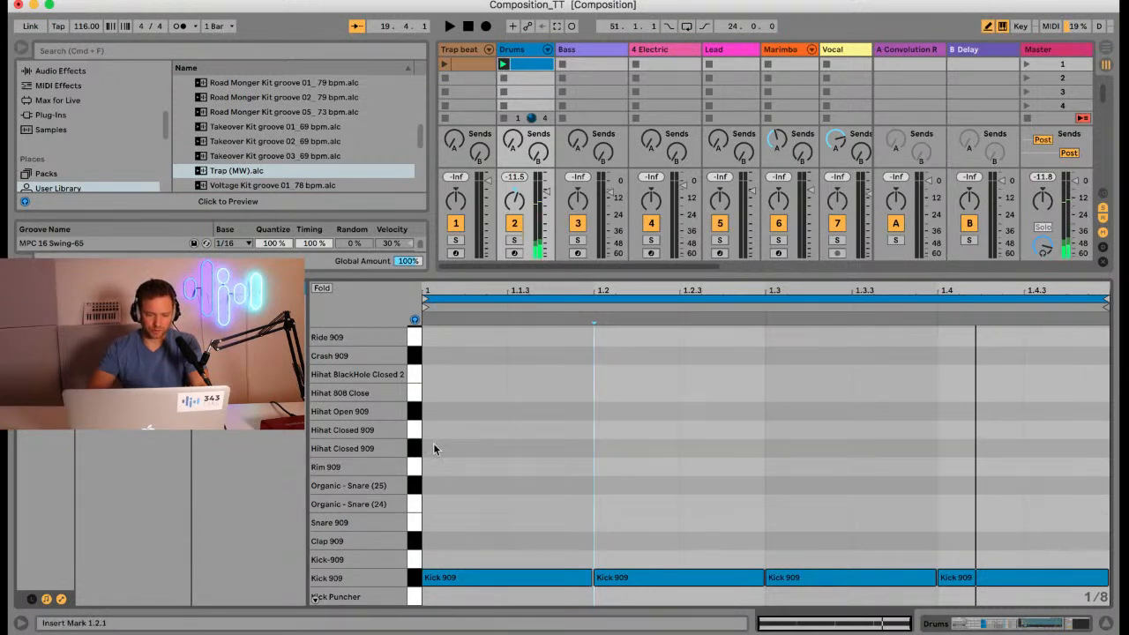
left_click(418, 427)
left_click_drag(429, 426, 1055, 427)
key("space")
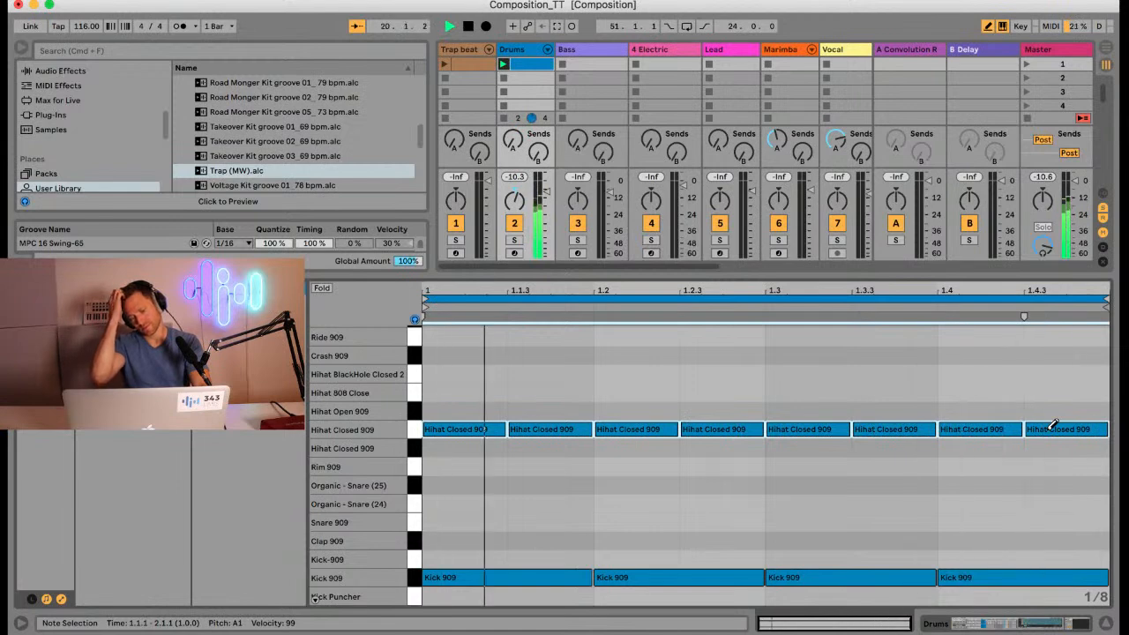
key("space")
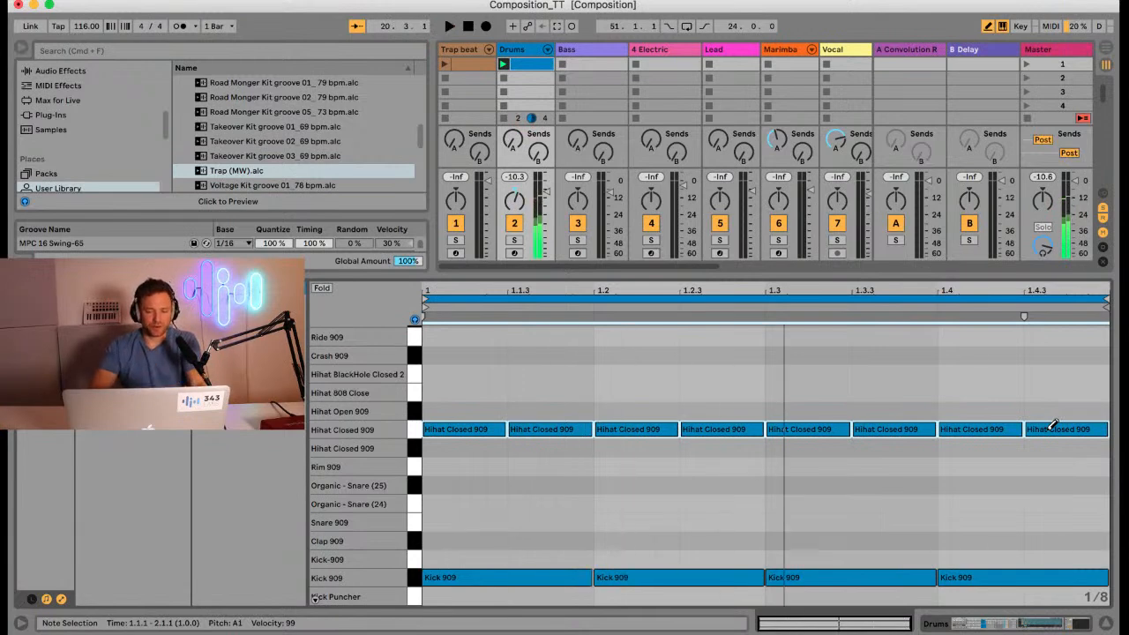
Step: Leave draw mode and deactivate the first Hihat Closed 909 note, at the start of the bar
left_click(472, 428)
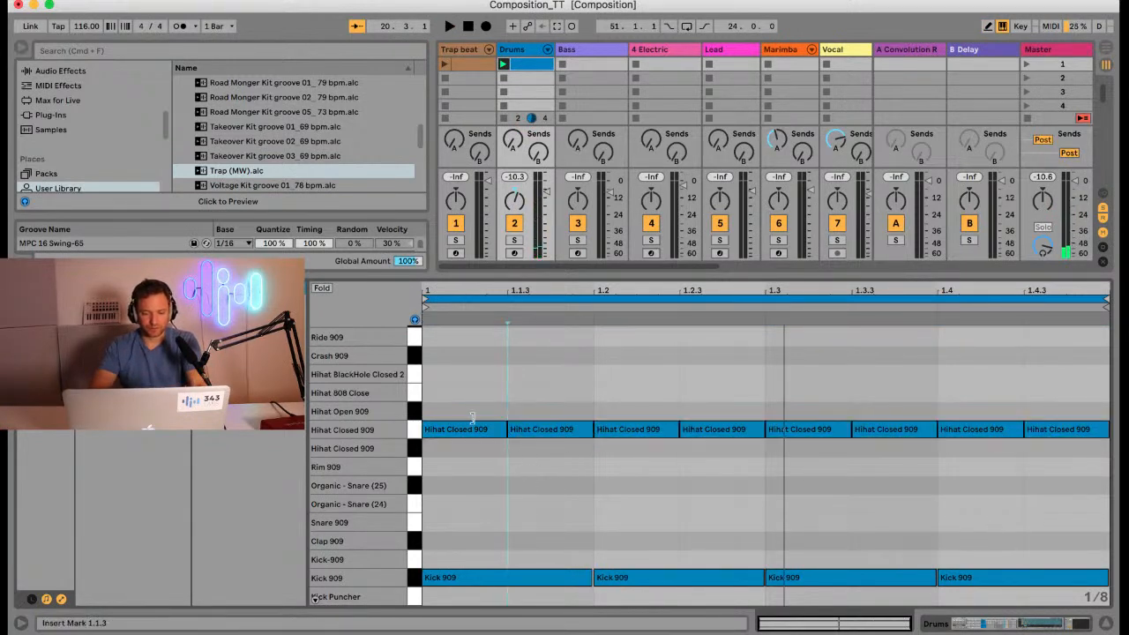
key("b")
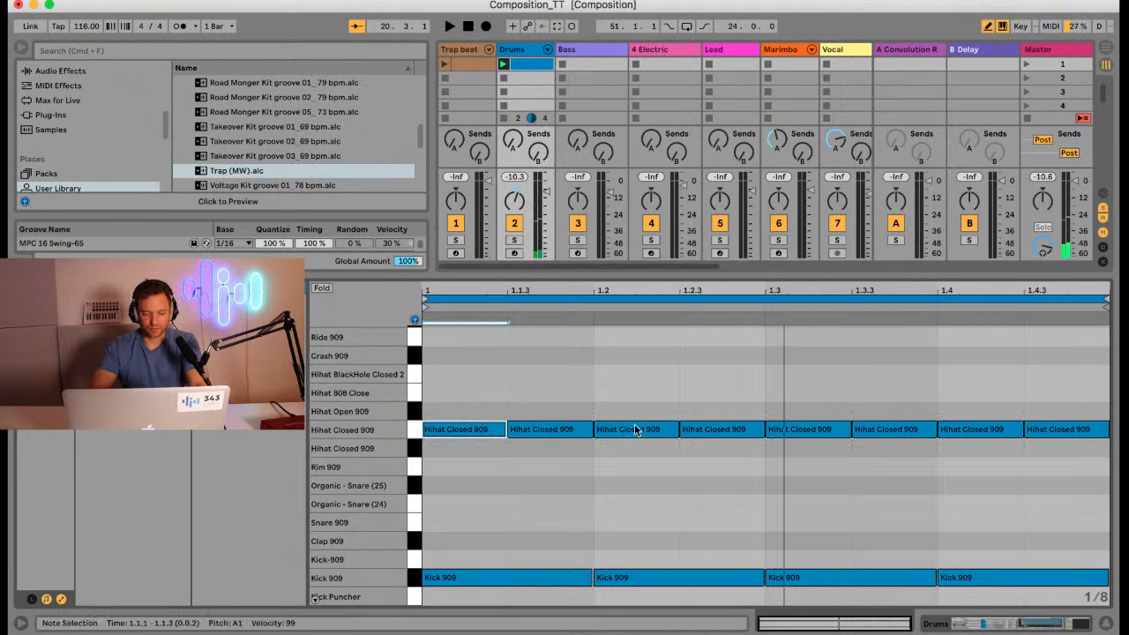
left_click(494, 431)
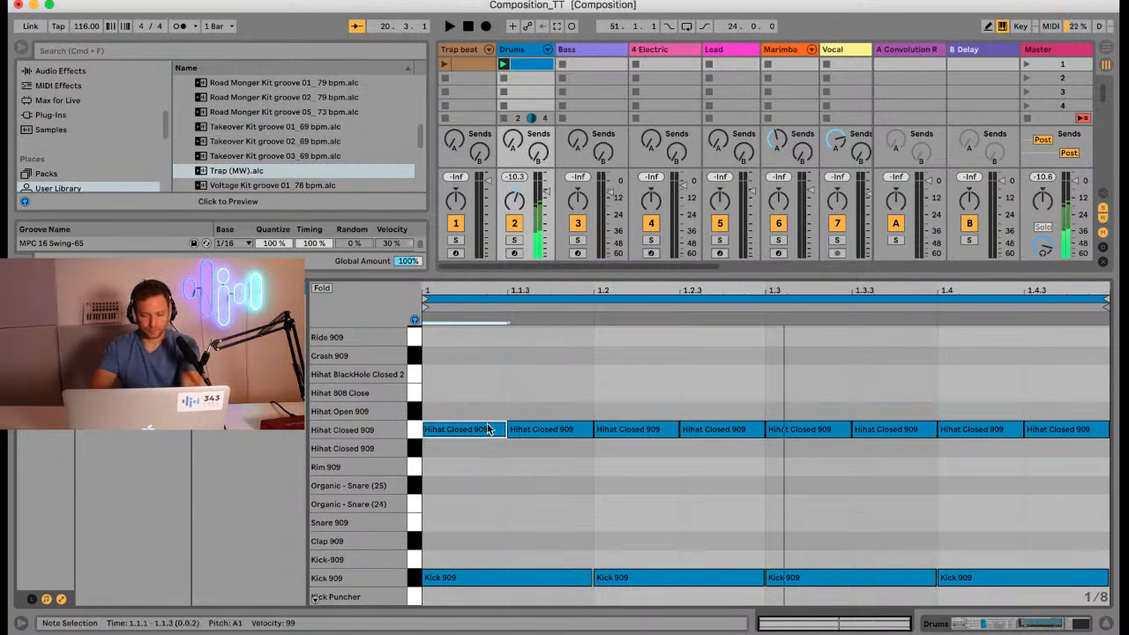
key("0")
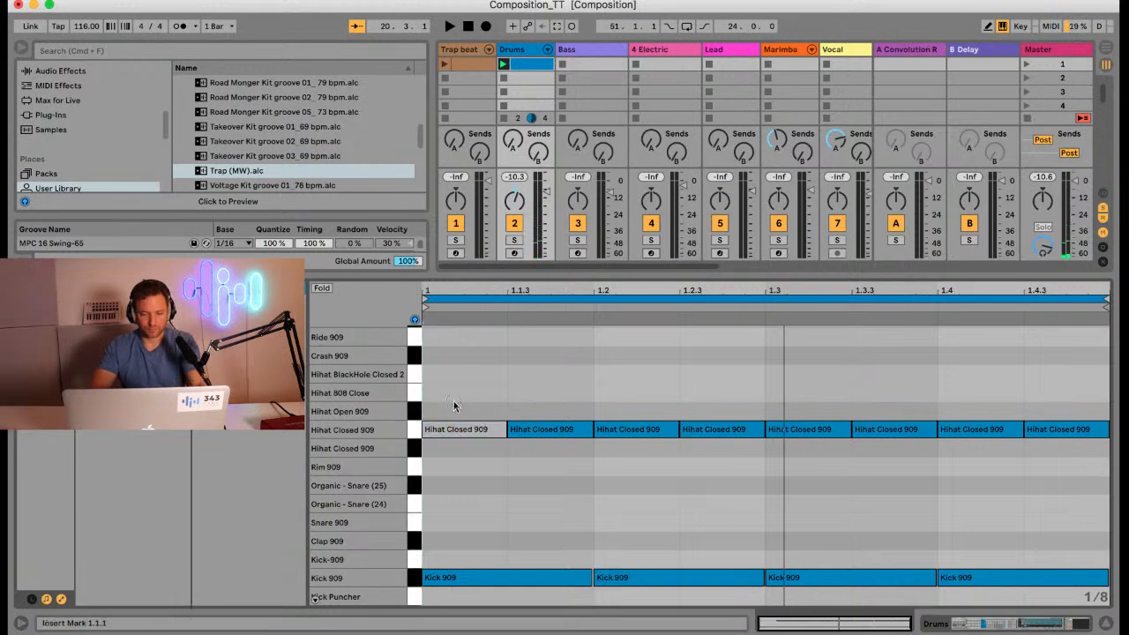
Step: Duplicate the first beat's pair of Hihat Closed 909 notes onto beats 2, 3 and 4 and play the offbeat pattern
left_click_drag(453, 399, 554, 452)
key("super+d")
key("super+d")
key("super+d")
key("space")
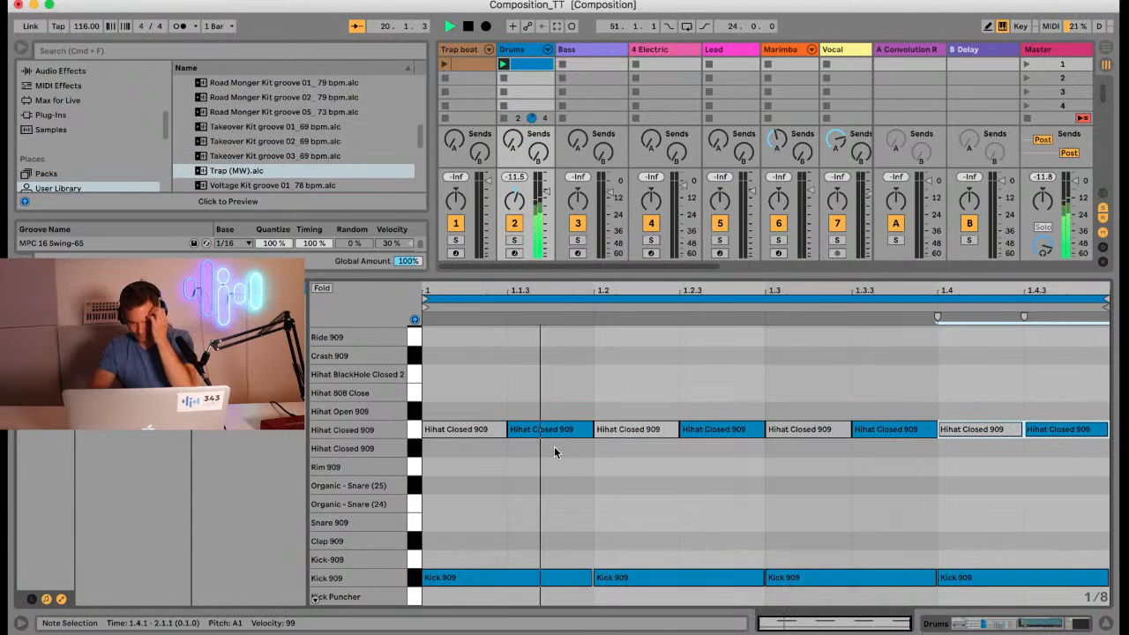
key("space")
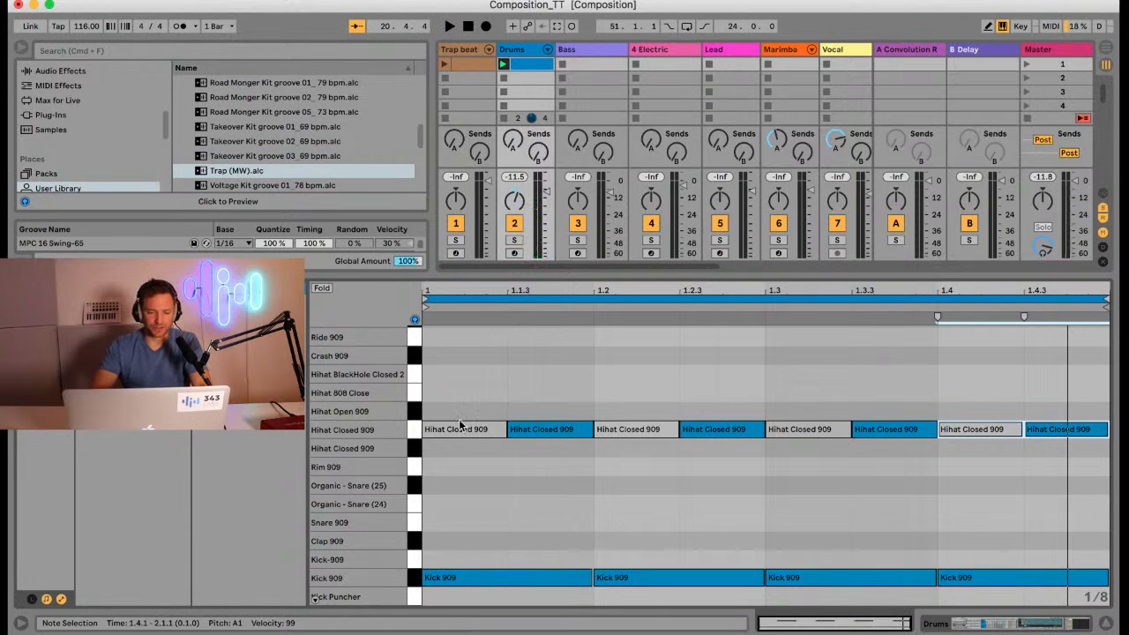
Step: Transpose all notes of the upper Hihat Closed 909 row down to the lower Hihat Closed 909 row
left_click(416, 434)
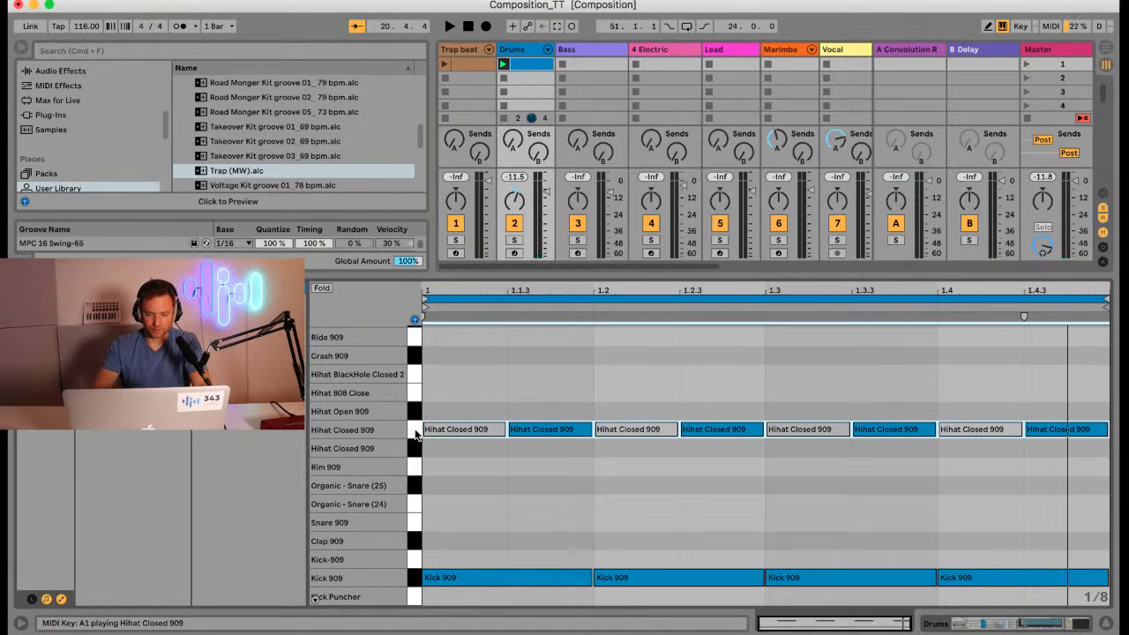
key("Up")
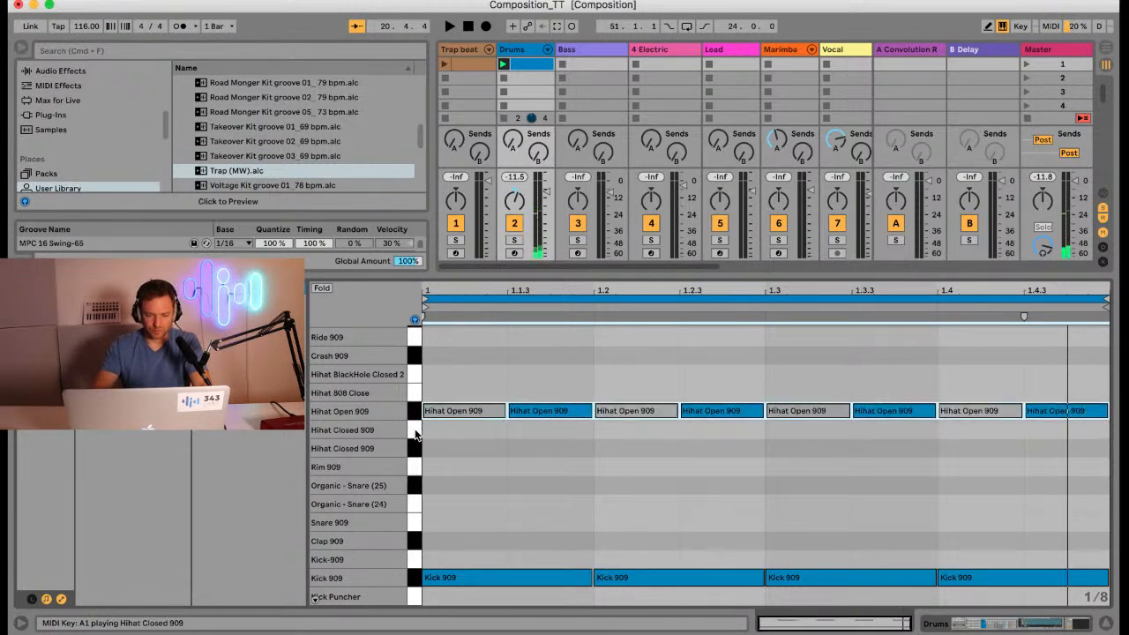
key("Down")
key("Down")
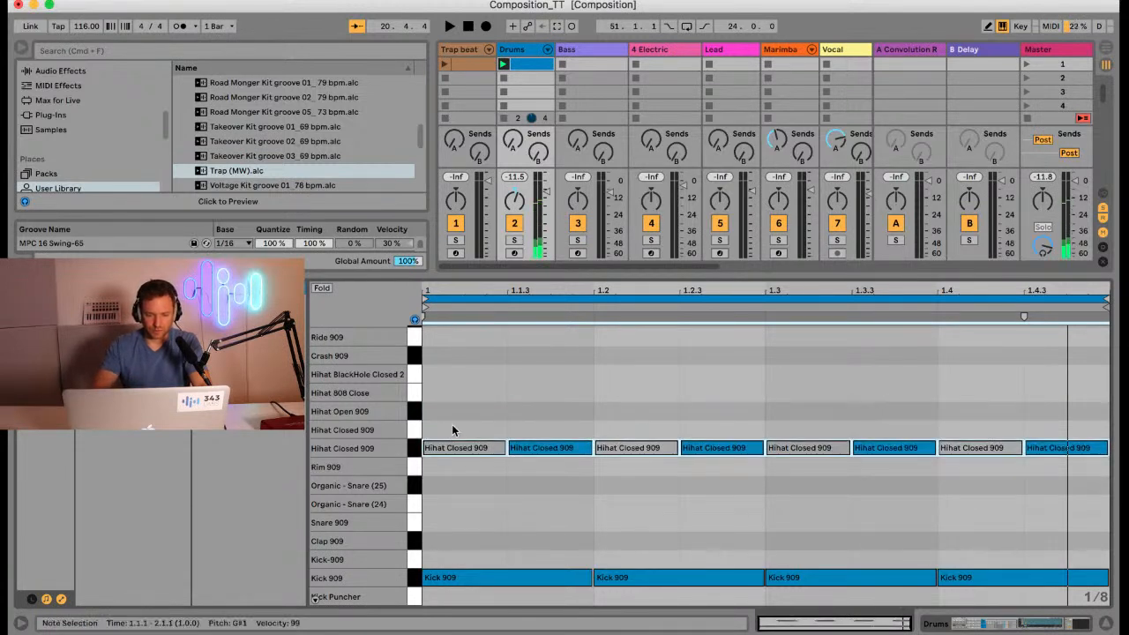
Step: Set the grid to 1/16 and draw 1/16 notes across the whole bar in the upper Hihat Closed 909 row
left_click(486, 492)
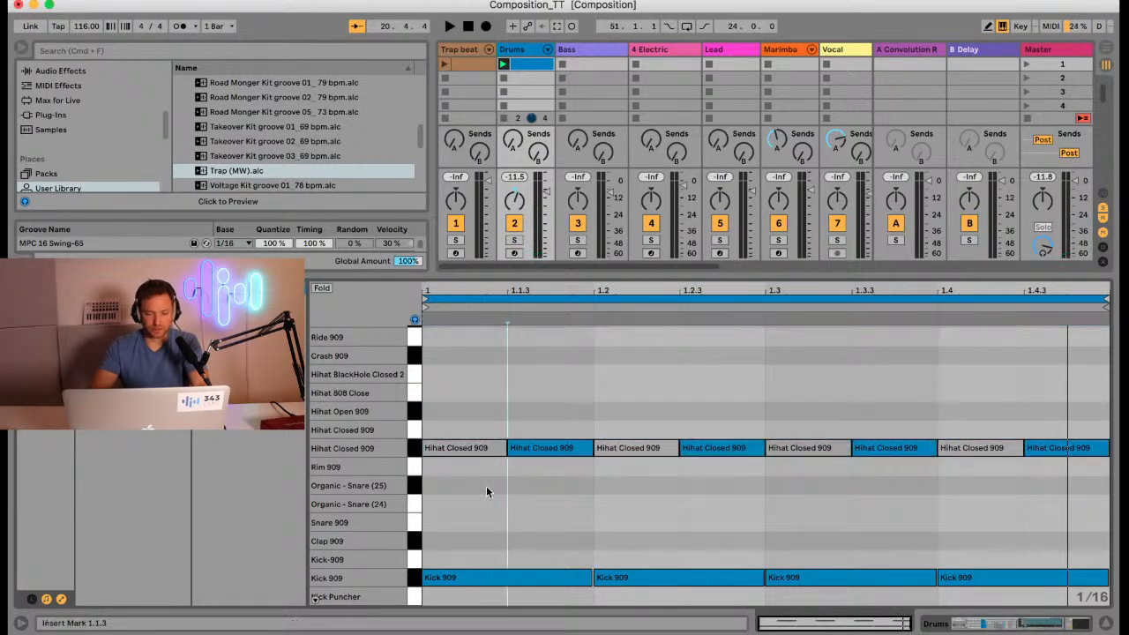
key("b")
left_click(440, 428)
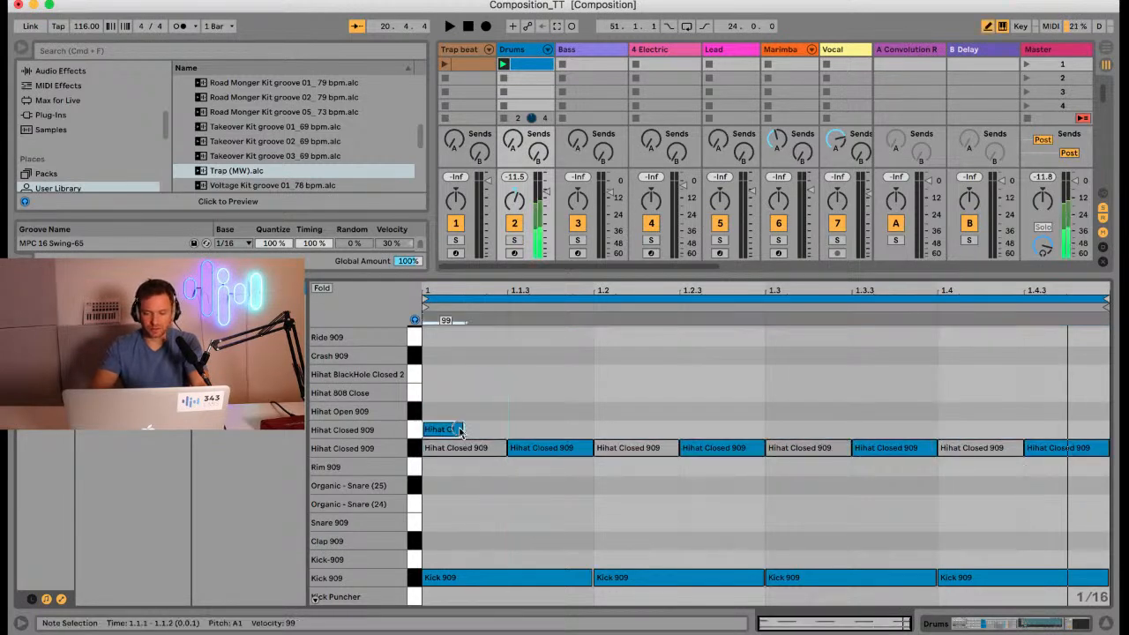
left_click_drag(459, 430, 1083, 426)
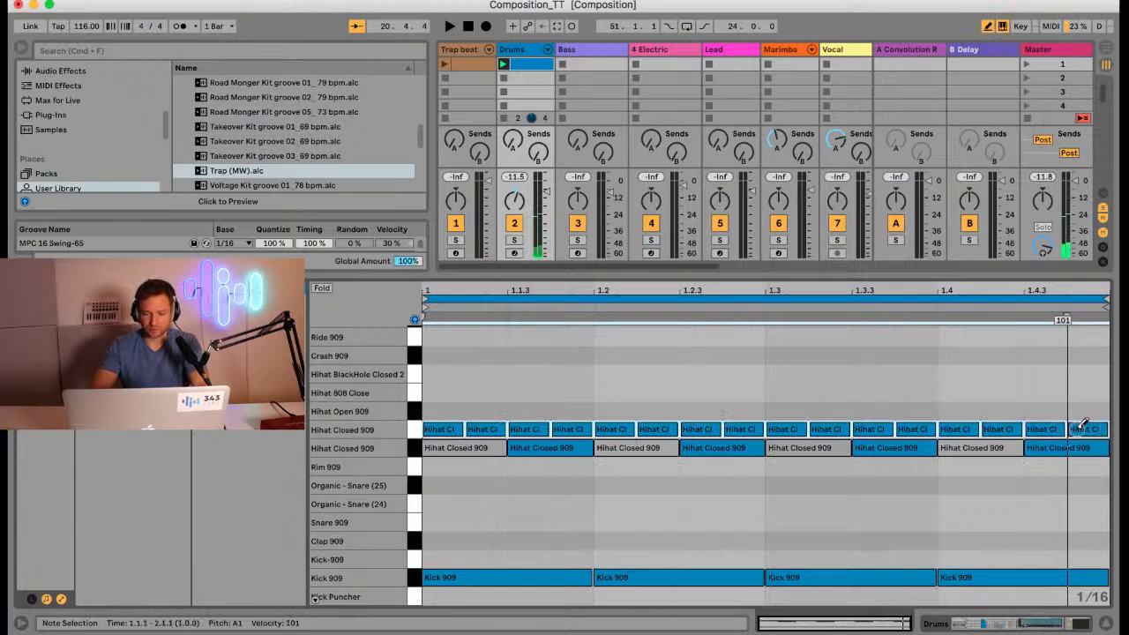
Step: Deactivate all 1/8 notes in the lower Hihat Closed 909 row, leave draw mode and play the beat
left_click(415, 429)
left_click(416, 450)
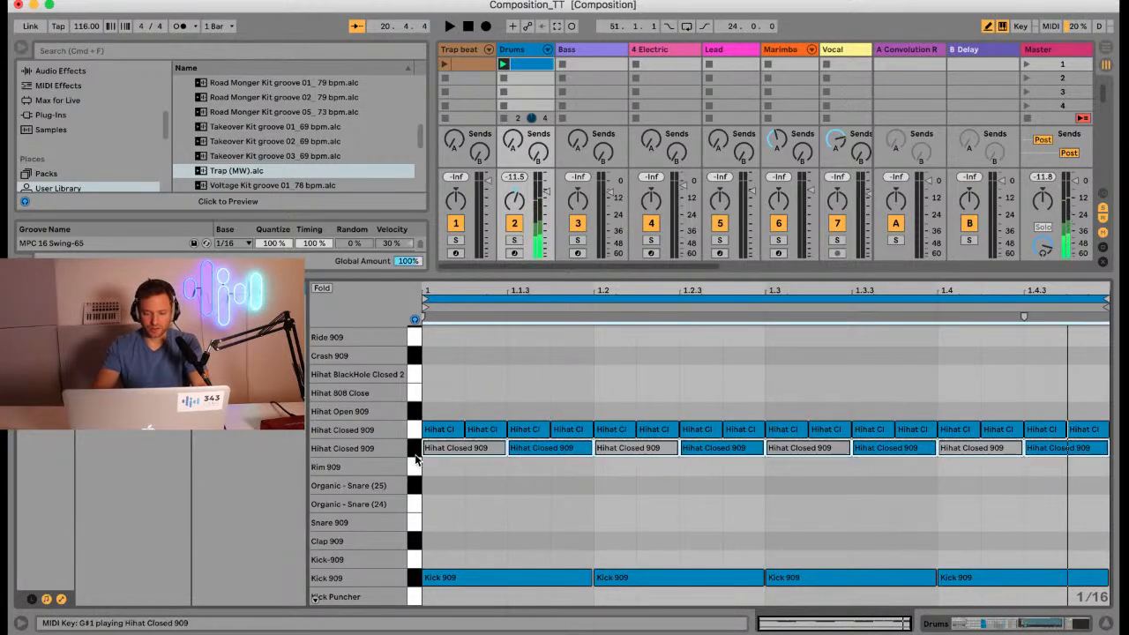
left_click(539, 510)
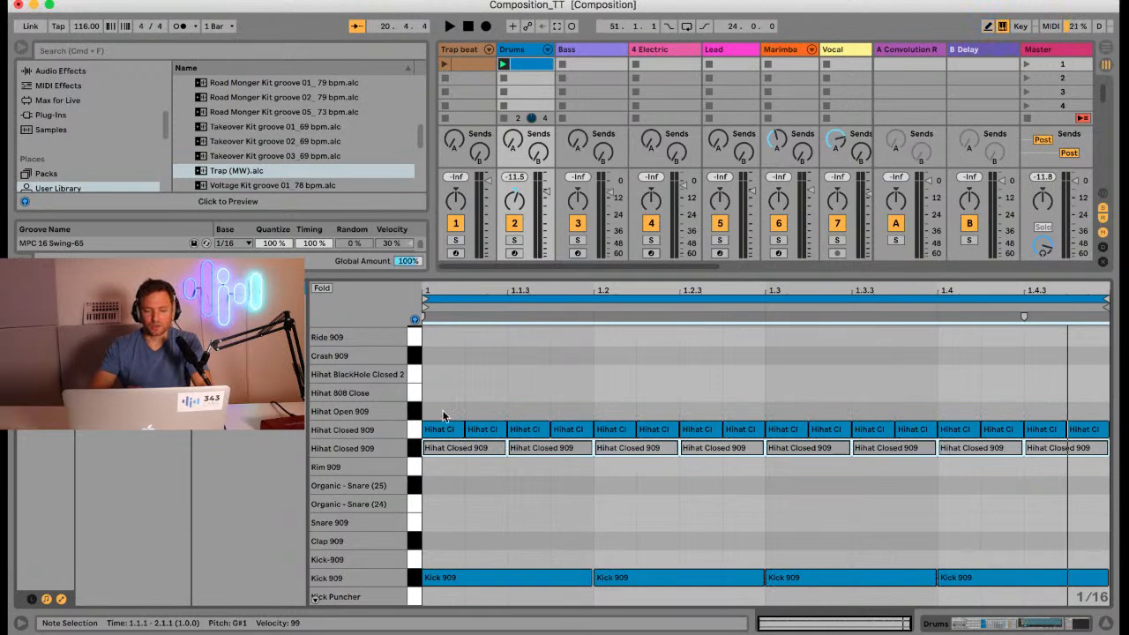
key("space")
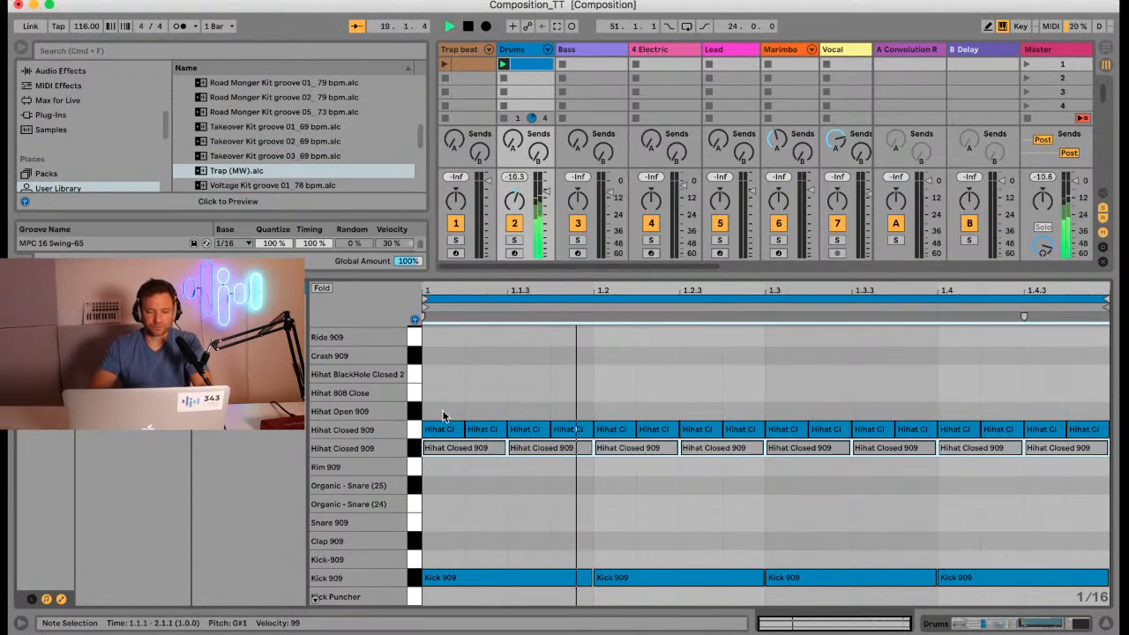
left_click(444, 415)
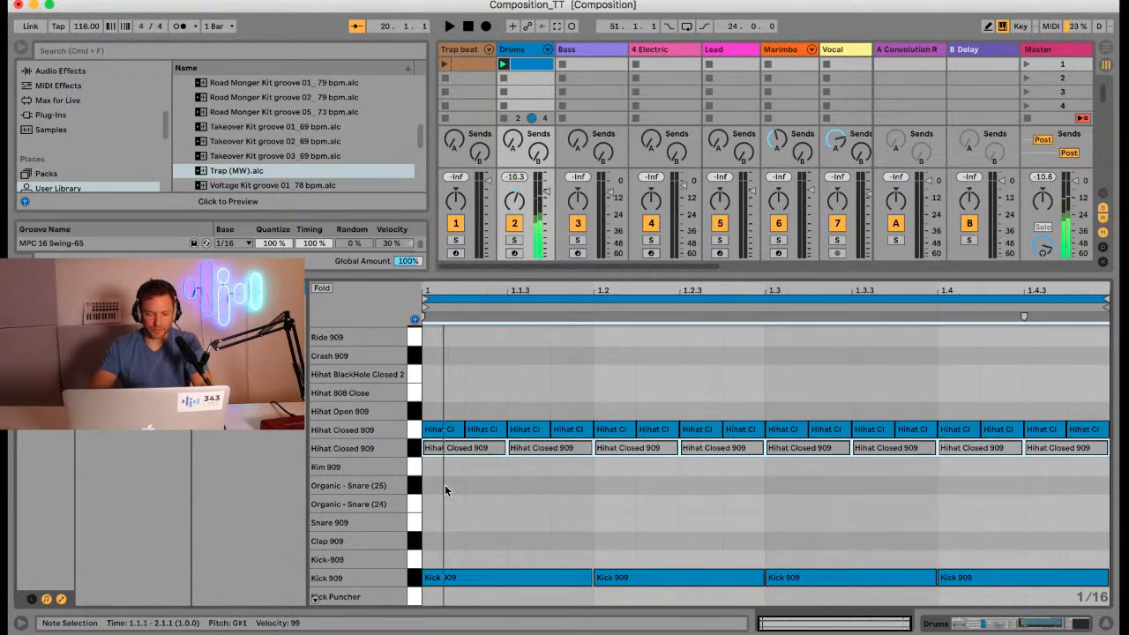
key("space")
Step: Add 1/16 Clap 909 notes on beats 2 and 4 and play the beat
double_click(612, 540)
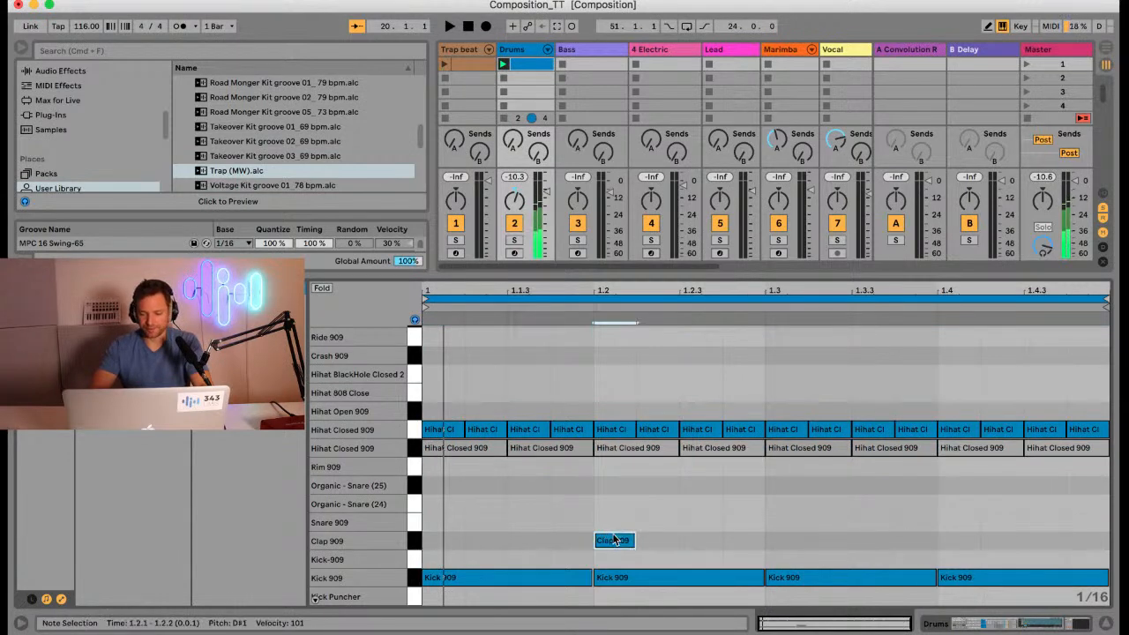
double_click(959, 542)
key("space")
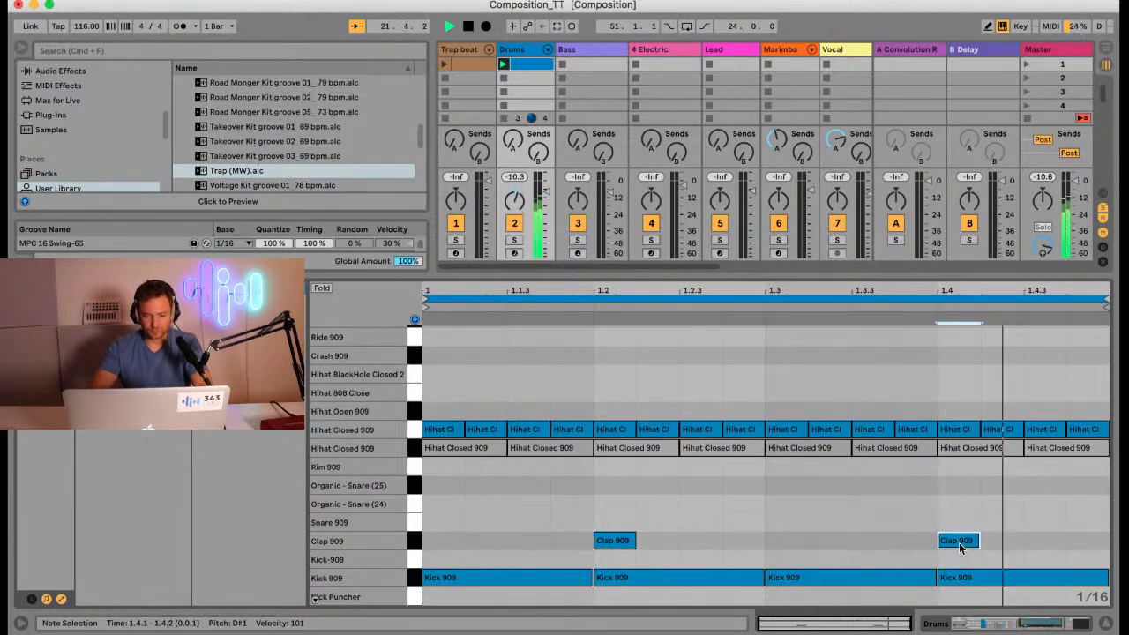
key("space")
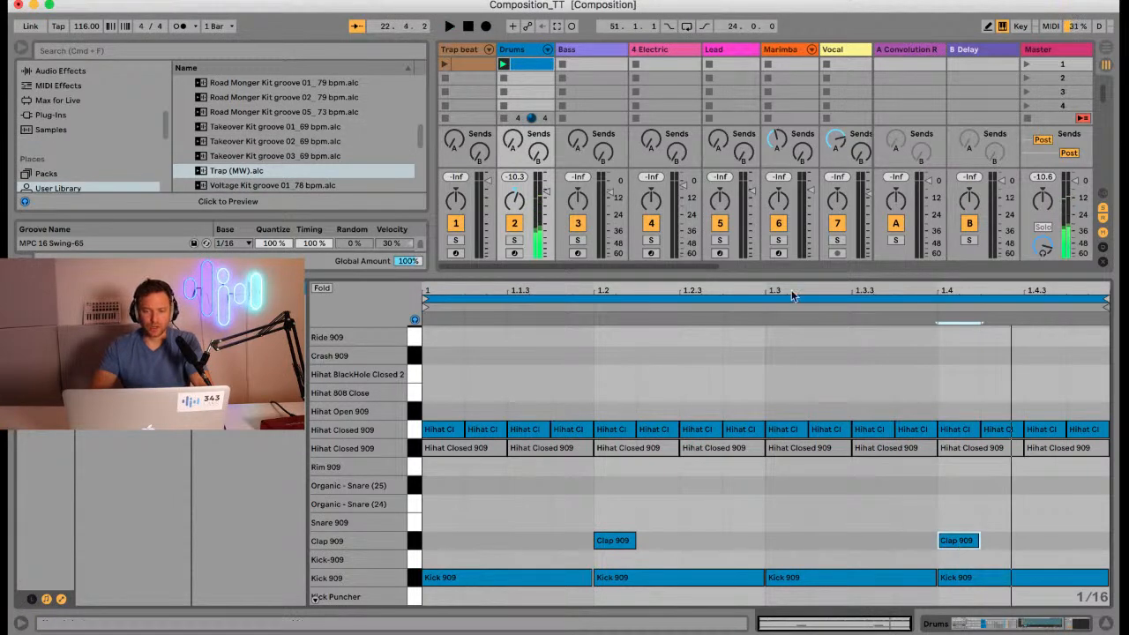
Step: Create an empty MIDI clip in the first slot of the 4 Electric track and enlarge its note editor
mouse_move(785, 275)
left_mouse_down()
mouse_move(785, 347)
mouse_move(791, 275)
left_mouse_up()
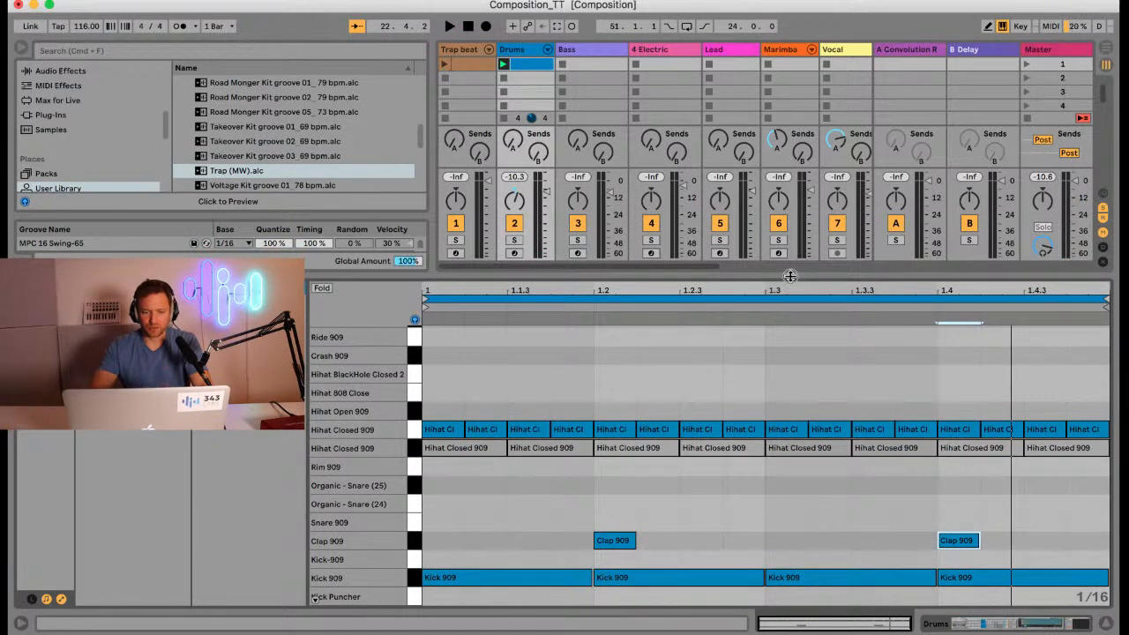
double_click(661, 64)
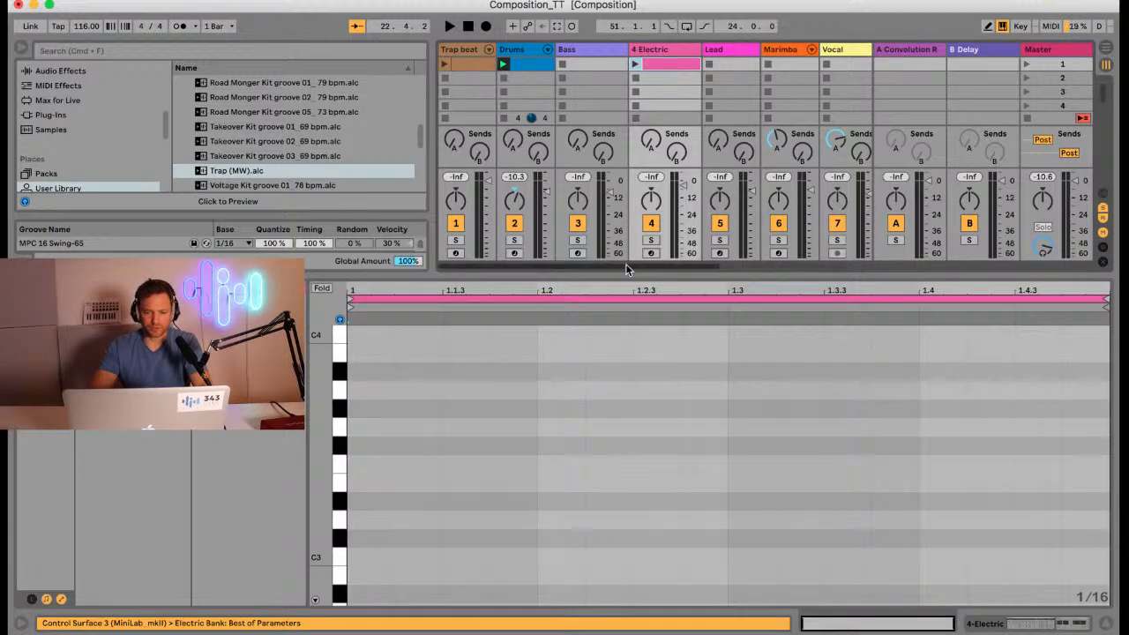
left_click_drag(622, 277, 622, 220)
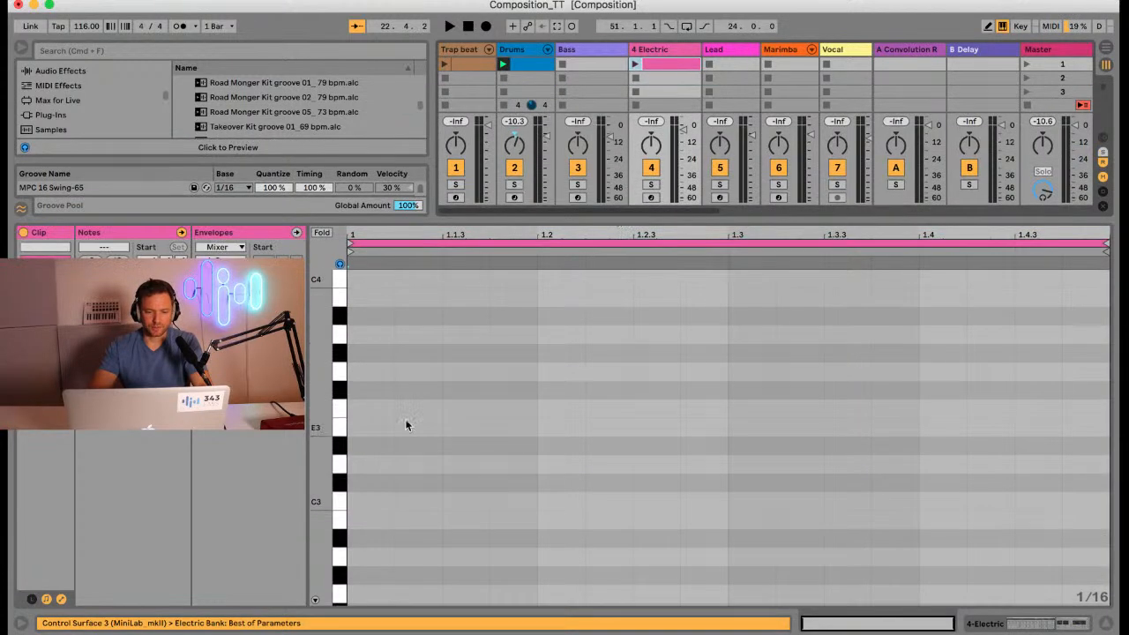
scroll(326, 415, "up", 2)
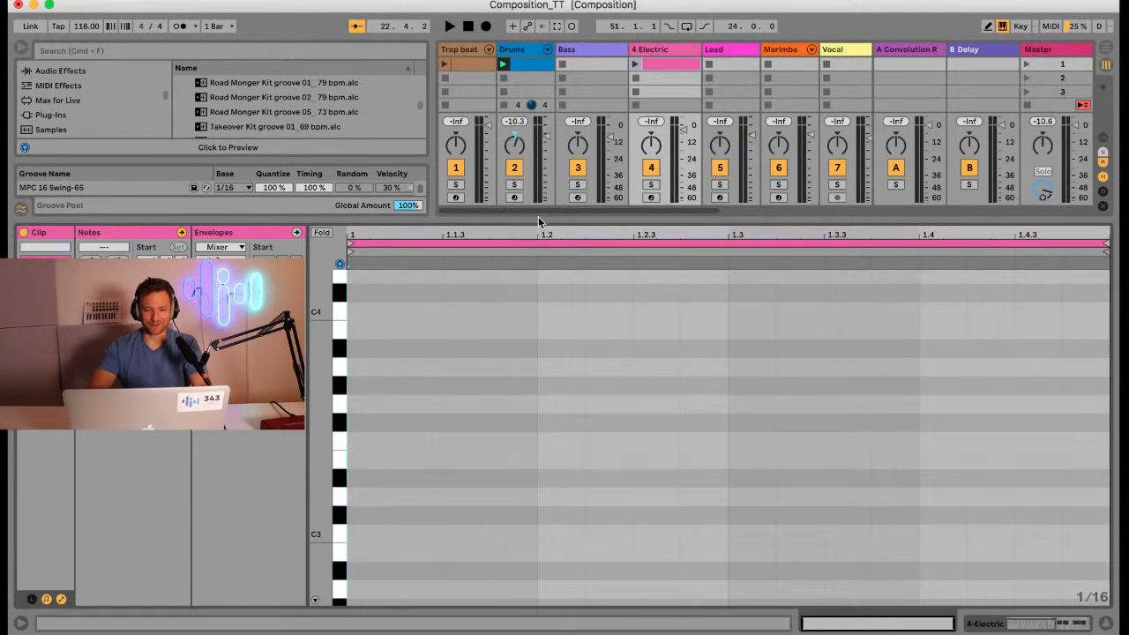
Step: Narrow the browser to reveal more session tracks and show the Drums clip in an enlarged note editor
left_click_drag(539, 216, 512, 367)
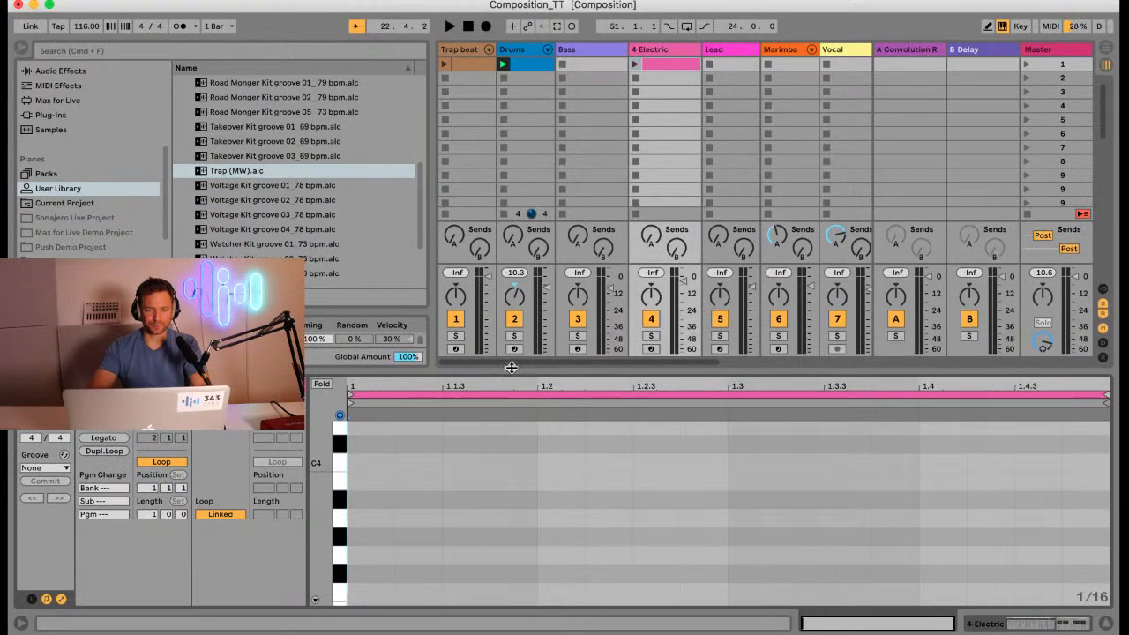
left_click_drag(429, 208, 315, 207)
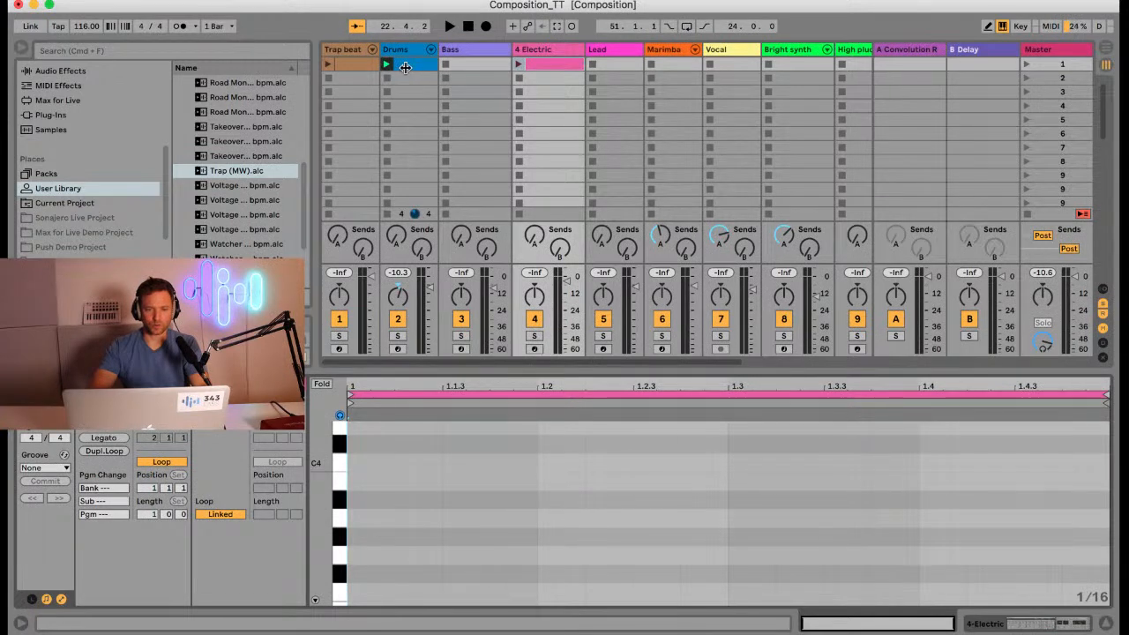
left_click(404, 67)
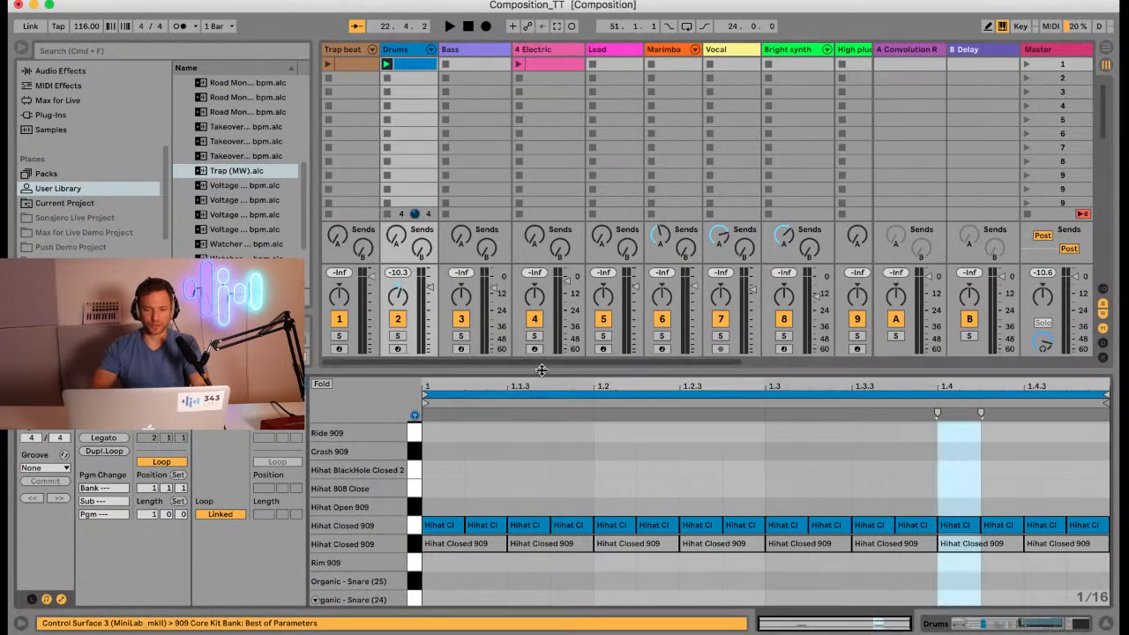
left_click_drag(541, 361, 541, 228)
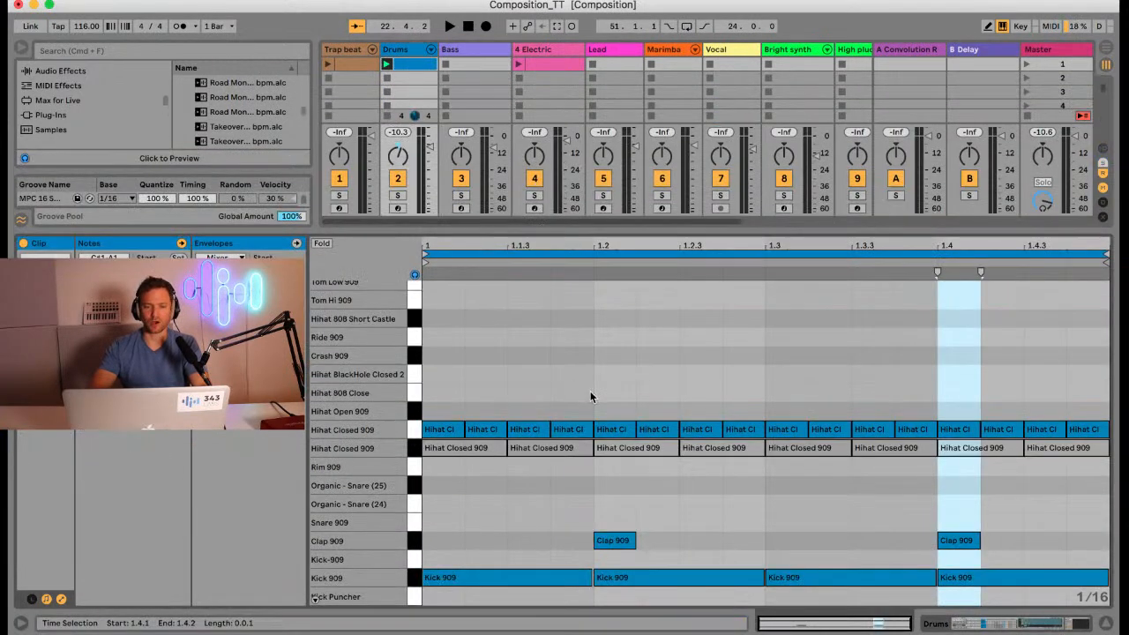
Step: Reopen the empty 4 Electric clip in an enlarged note editor and briefly play the drum beat
left_click_drag(582, 235, 570, 355)
left_click(549, 63)
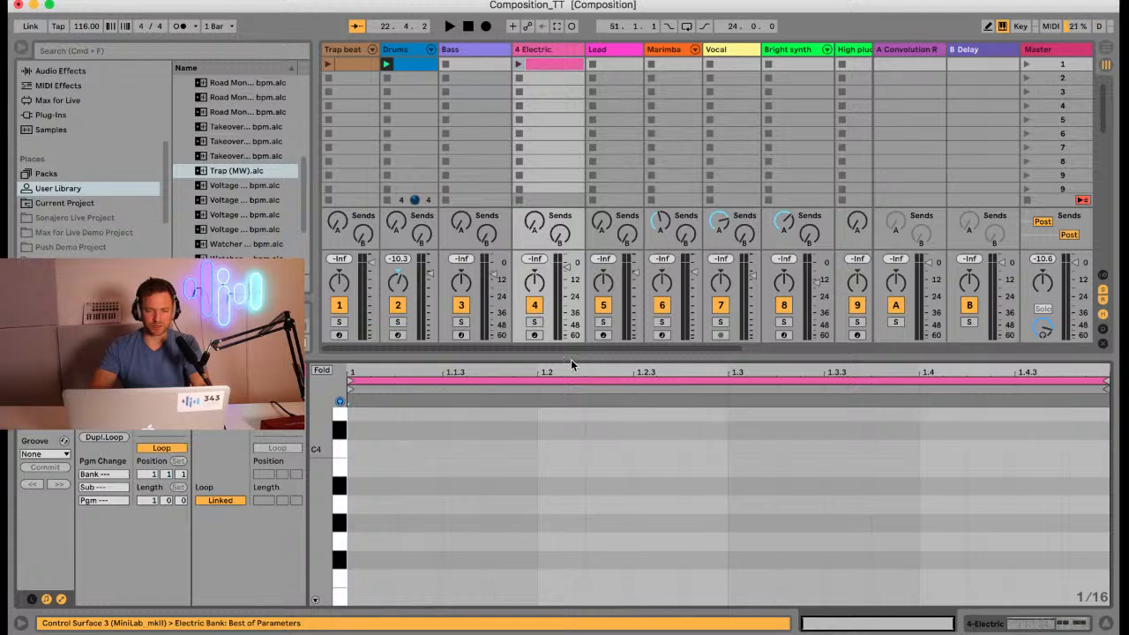
left_click_drag(572, 358, 585, 217)
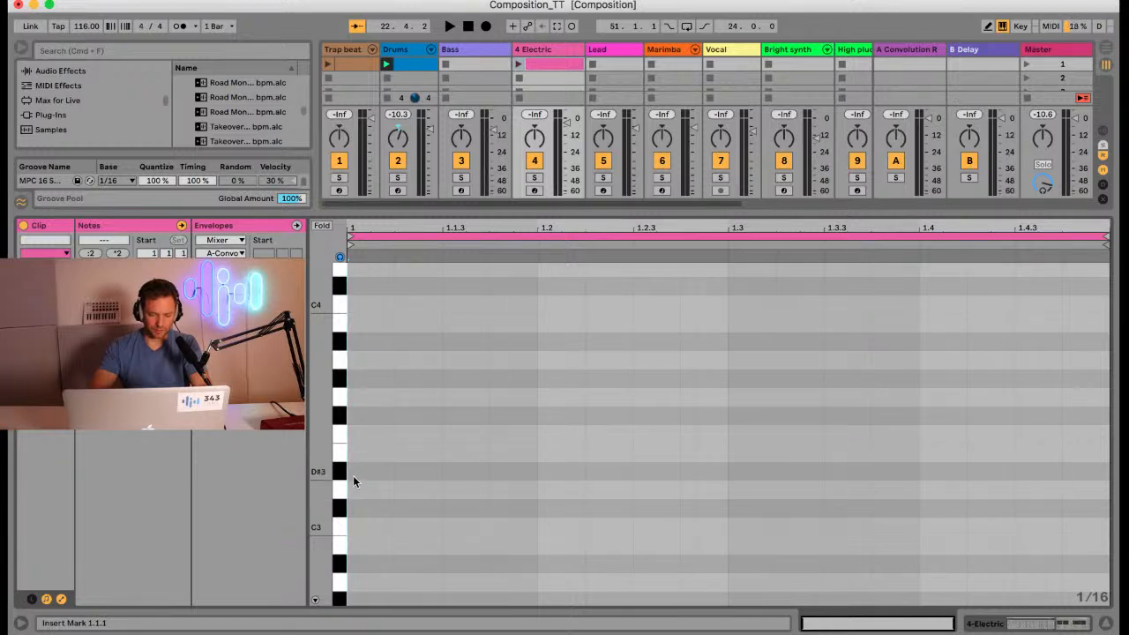
key("space")
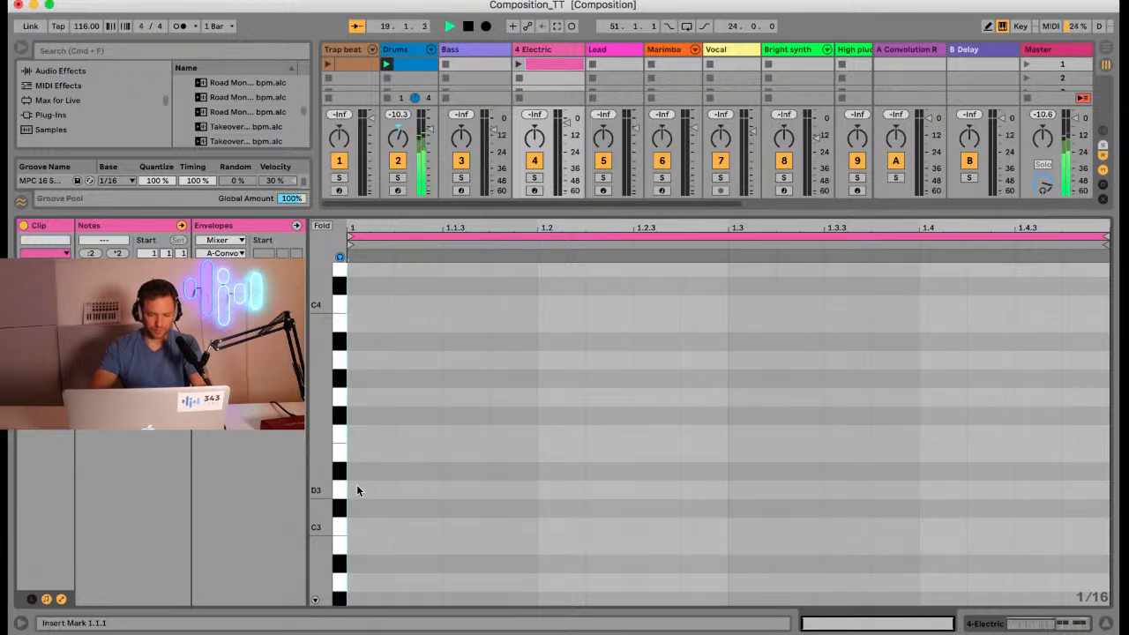
key("space")
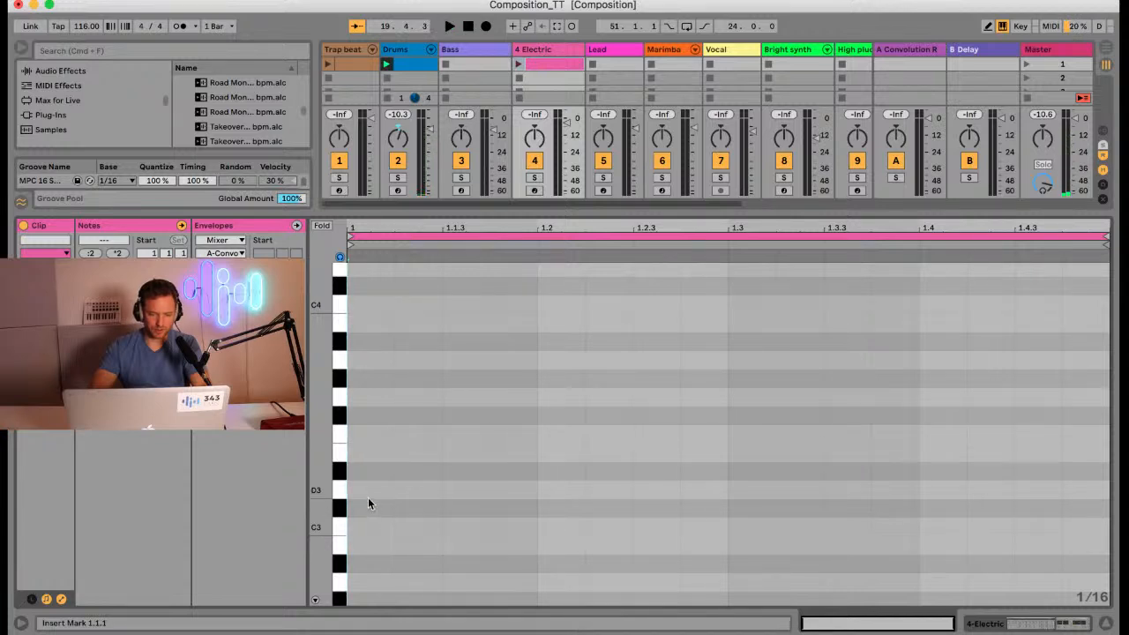
Step: Stack 1/16 notes D3, F#3 and A3 at the start of the 4 Electric clip, and lower the F#3 note to F3
double_click(368, 493)
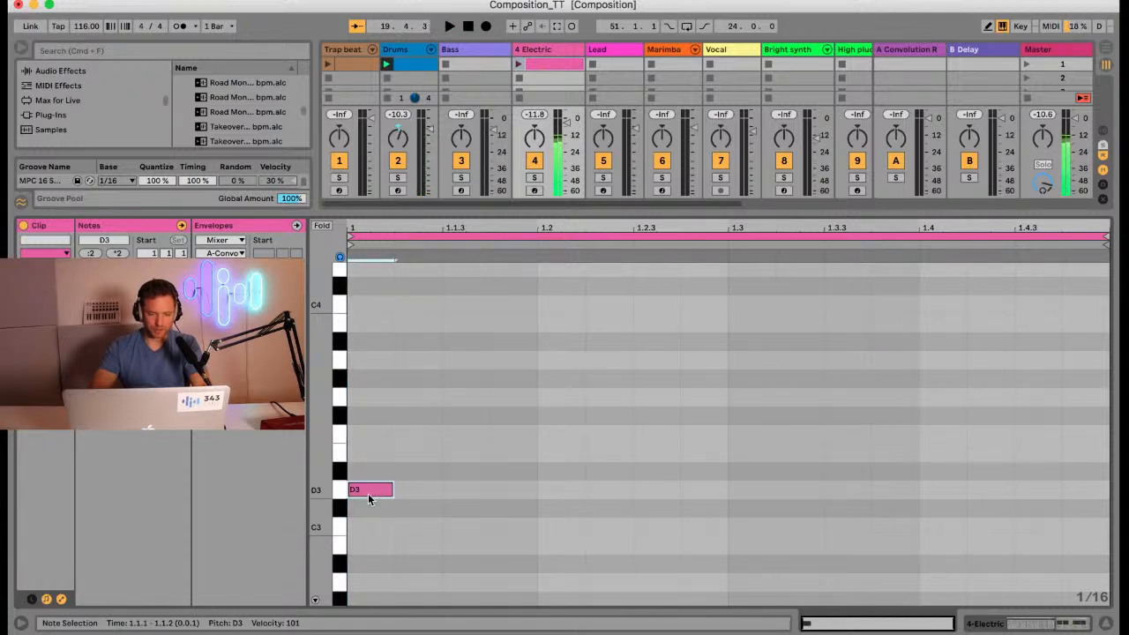
double_click(367, 411)
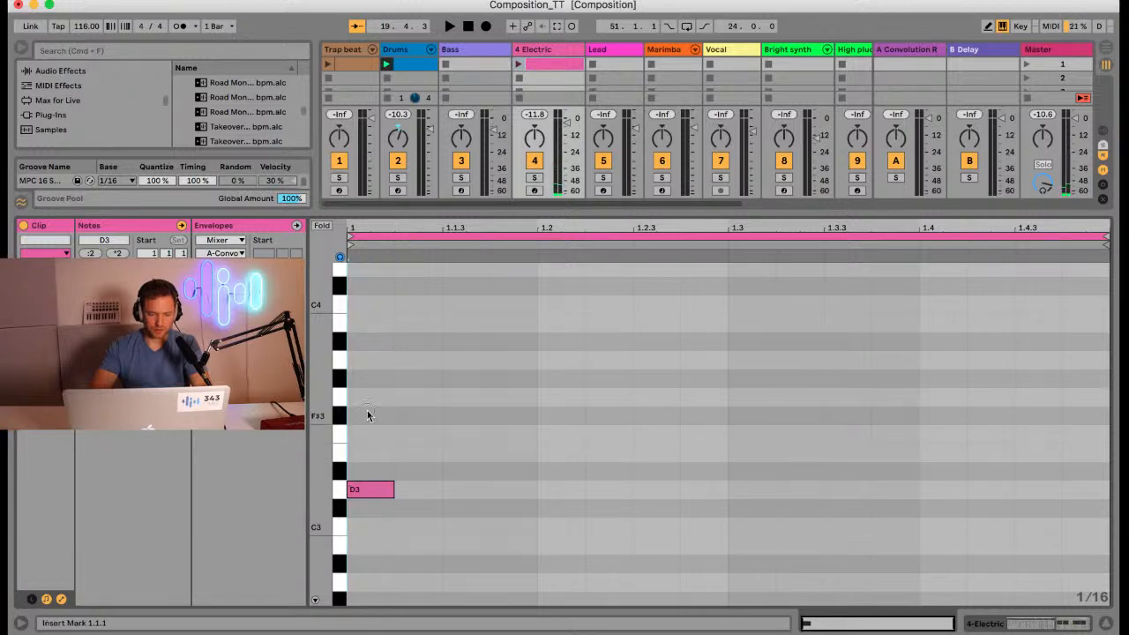
double_click(369, 355)
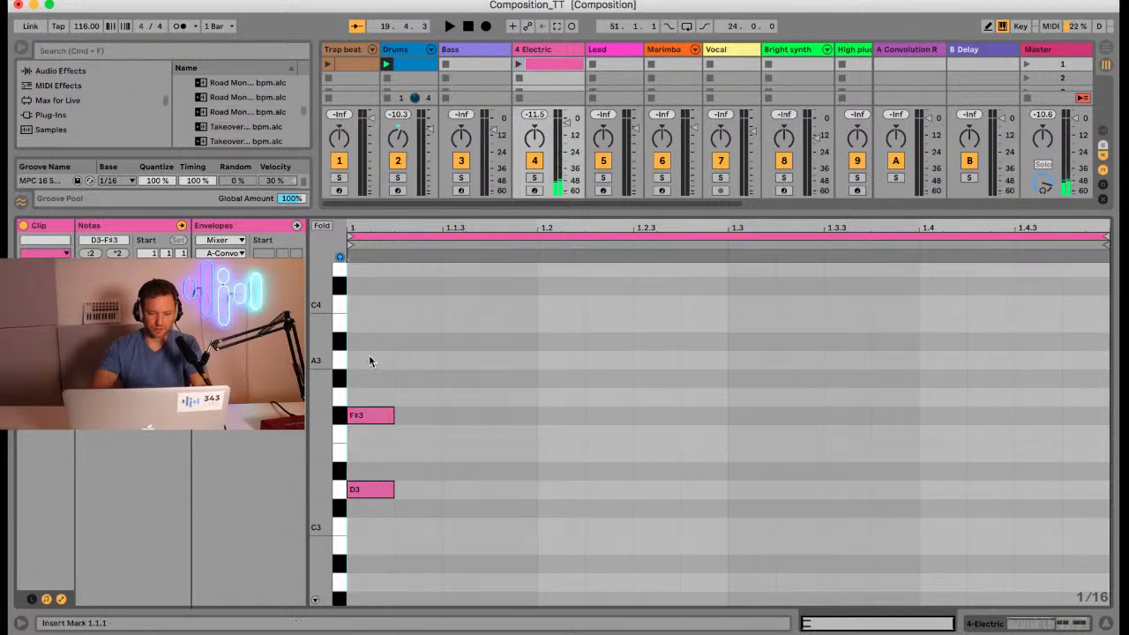
left_click_drag(372, 500, 371, 345)
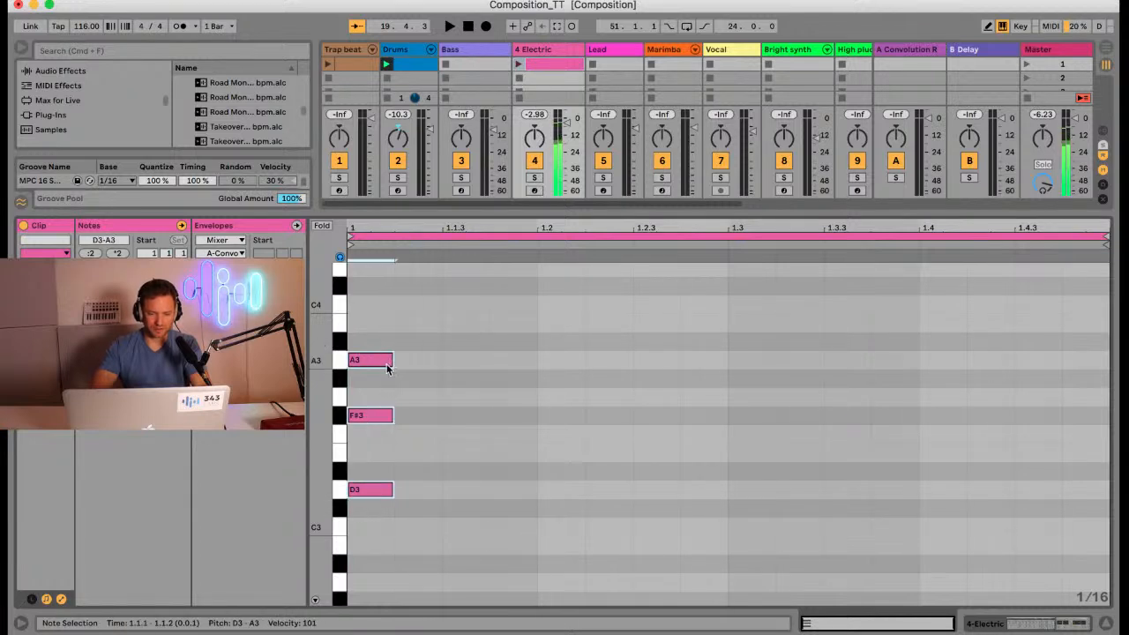
left_click(372, 418)
key("Down")
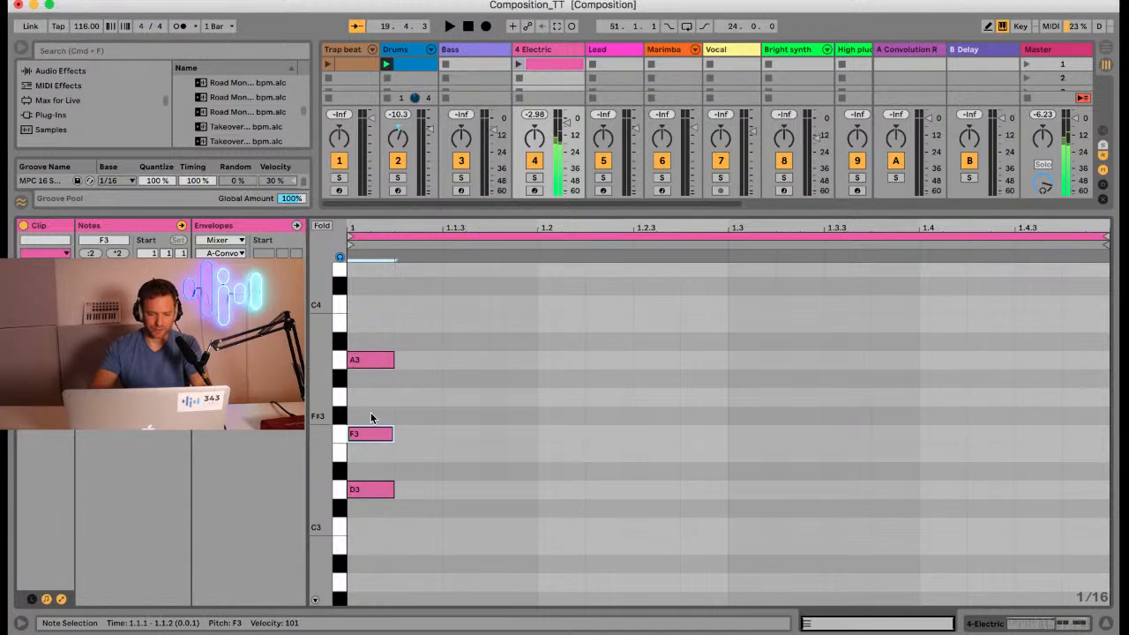
Step: Stretch all three chord notes to the full bar and launch the 4 Electric clip together with the drums
left_click_drag(370, 495, 376, 318)
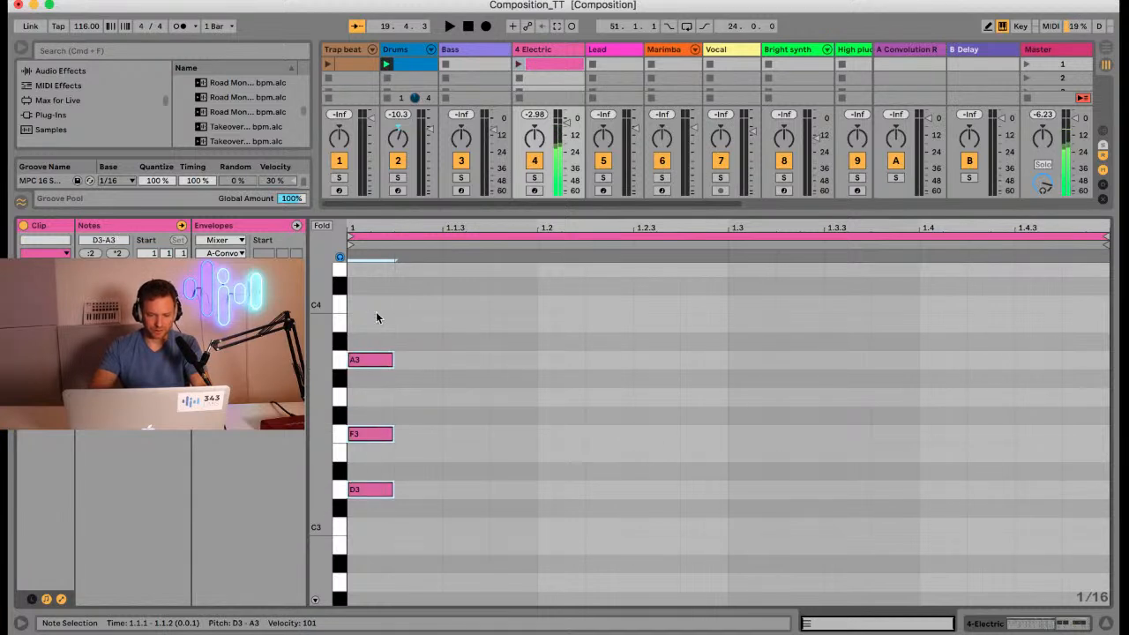
left_click_drag(397, 360, 1105, 361)
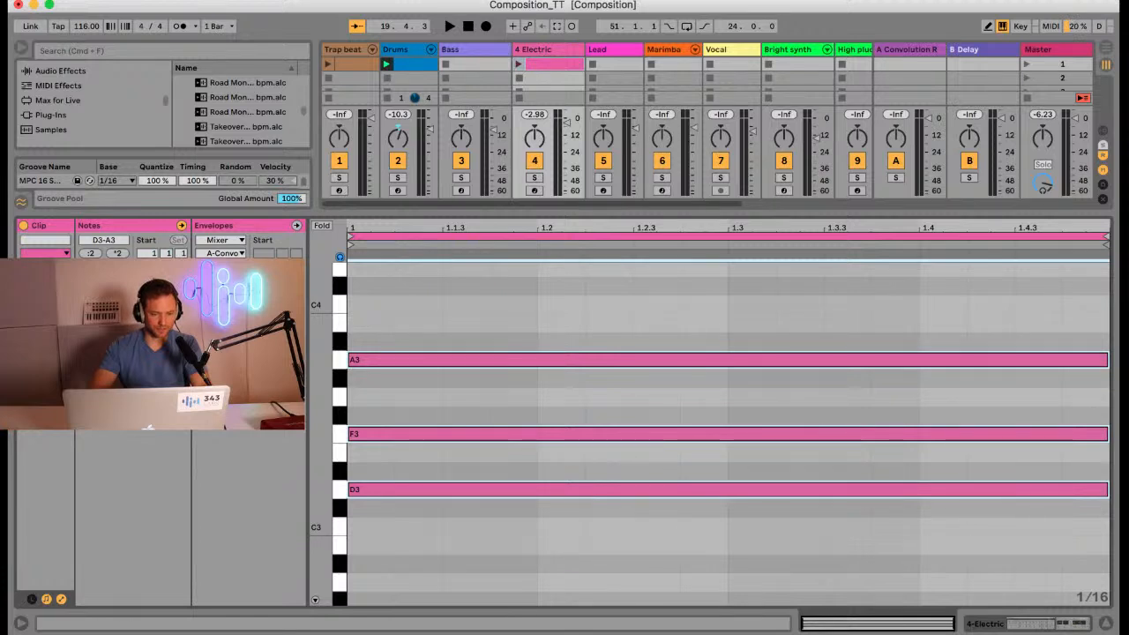
key("space")
left_click(518, 65)
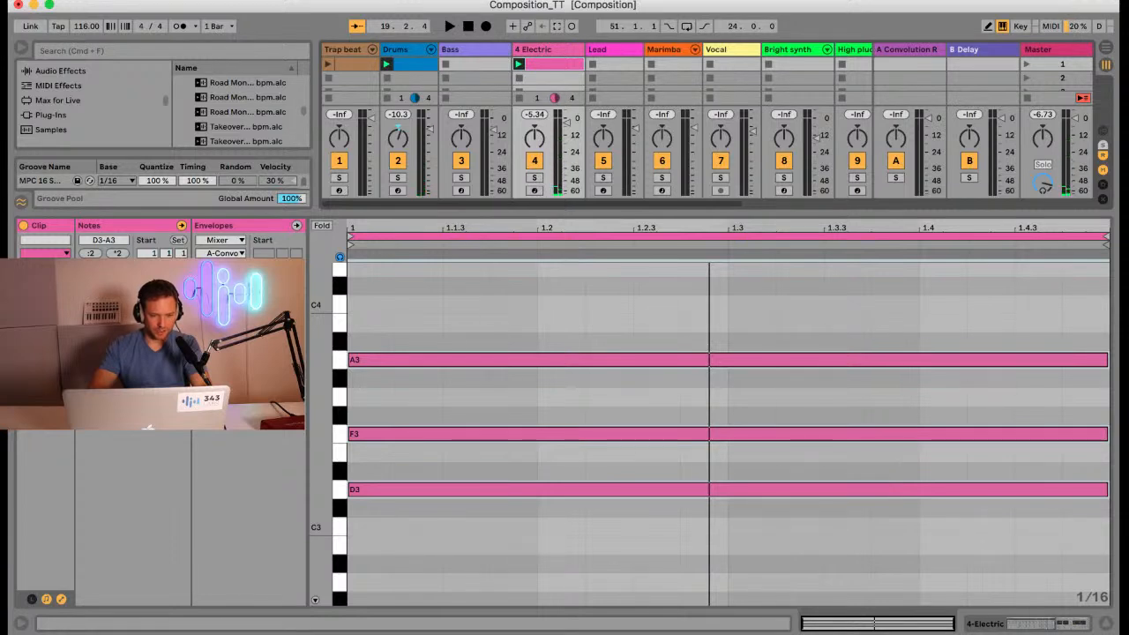
Step: Duplicate the D minor chord into bar 2 and transpose the copy down three semitones to B2, D3 and F#3
key("super+d")
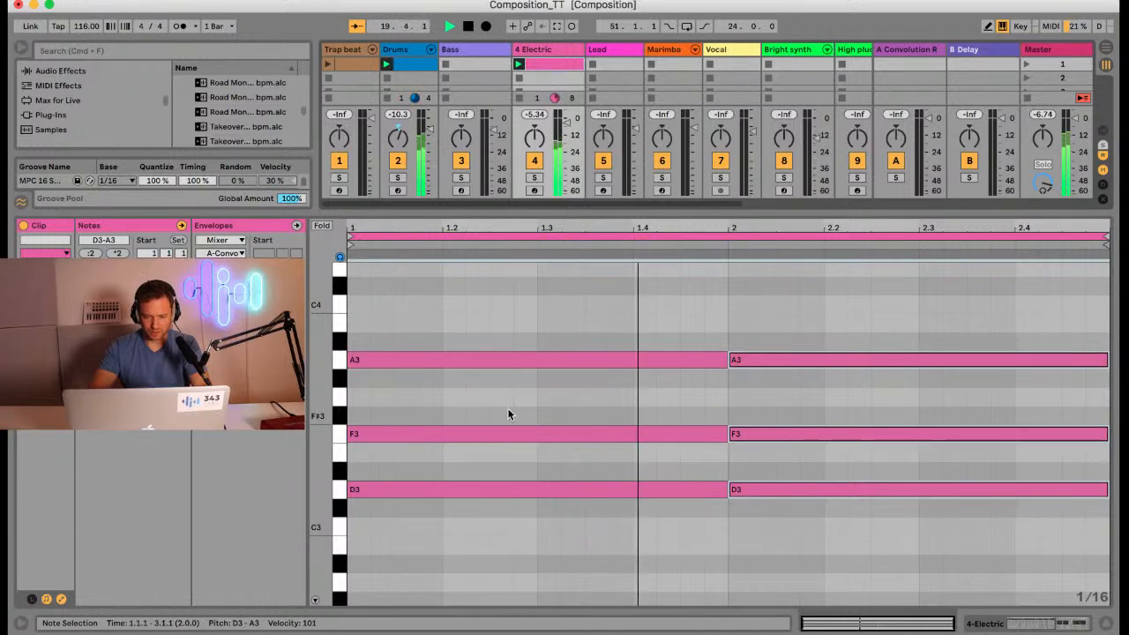
key("space")
left_click_drag(779, 529, 779, 324)
key("Down")
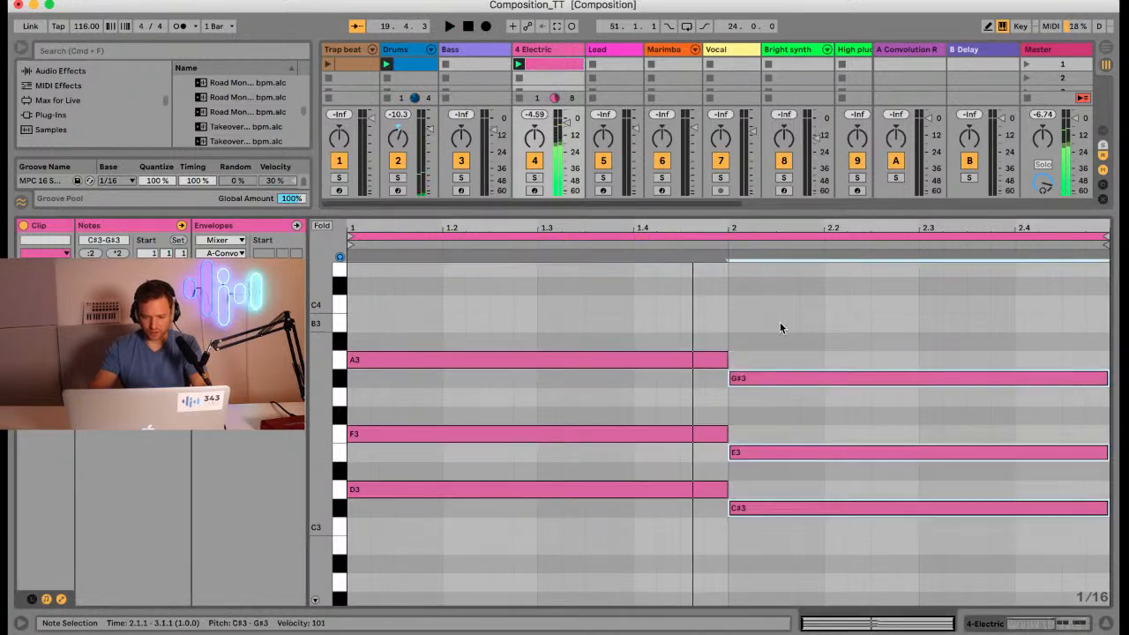
key("Down")
key("Down")
key("space")
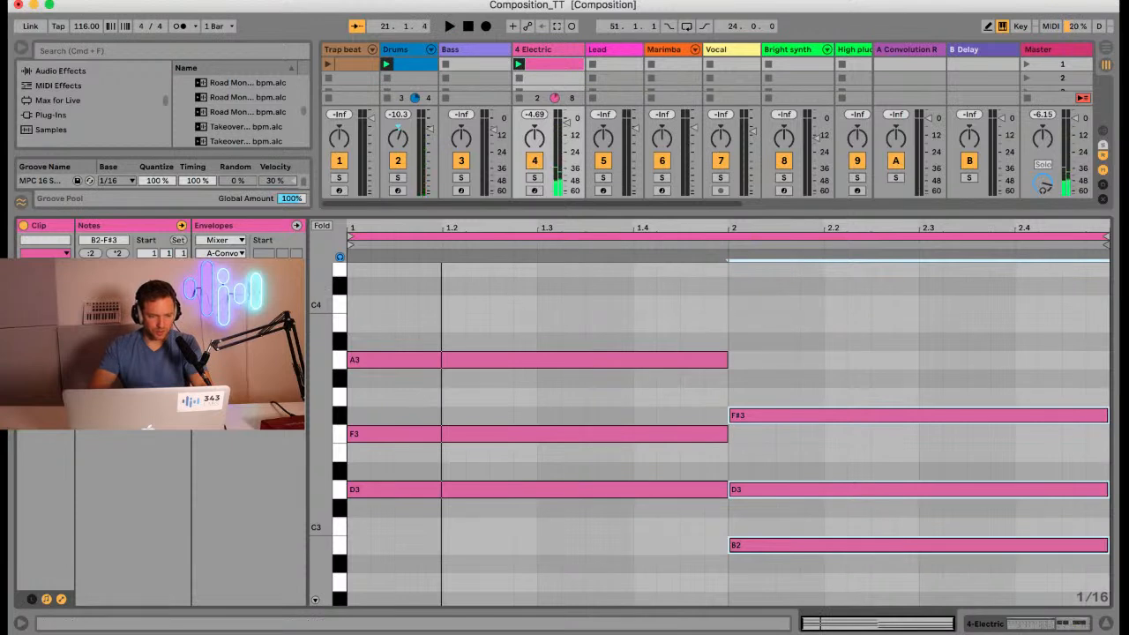
Step: Duplicate the two chords to fill four bars, transpose the bar 3 chord to G#2, B2 and D#3, and play the progression
key("super+d")
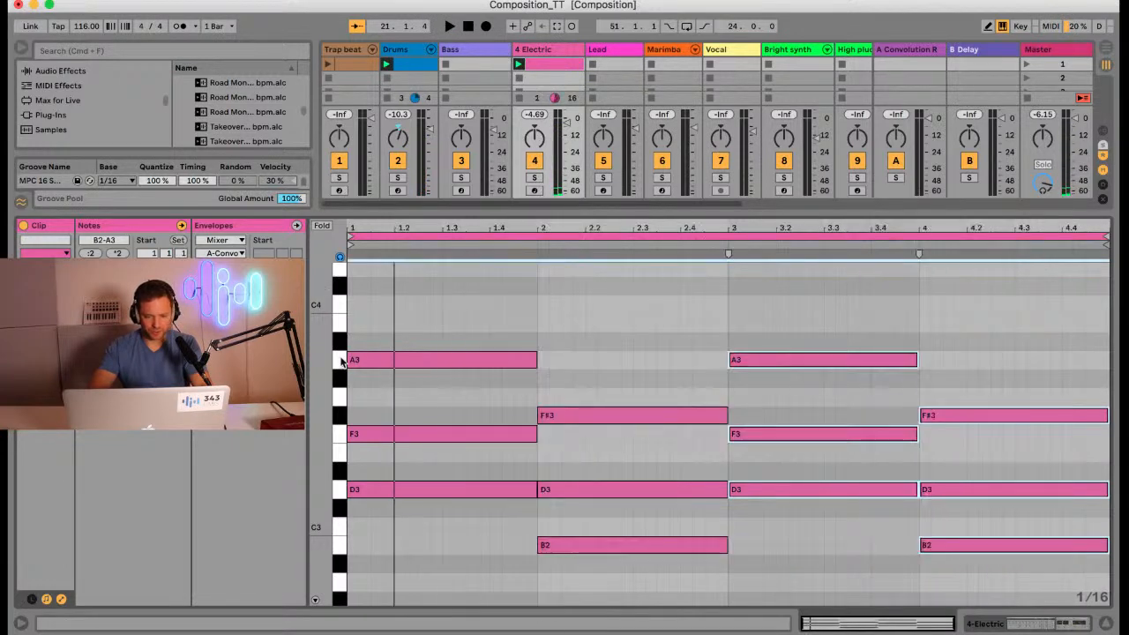
key("space")
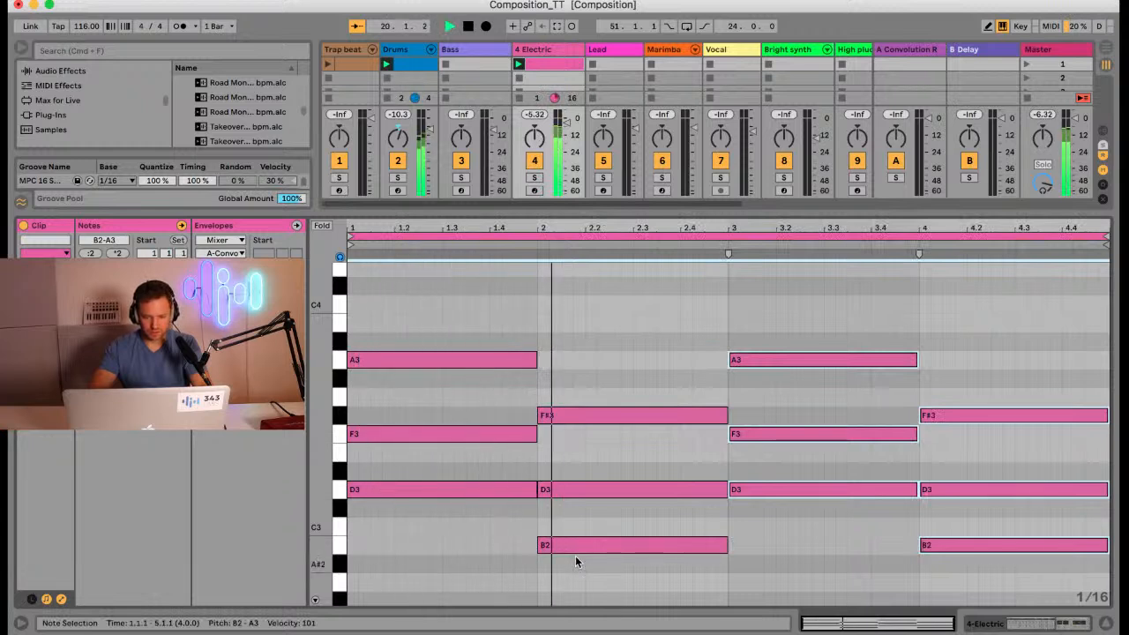
left_click_drag(788, 530, 785, 332)
key("Down")
key("Down")
key("Down")
key("Down")
key("Down")
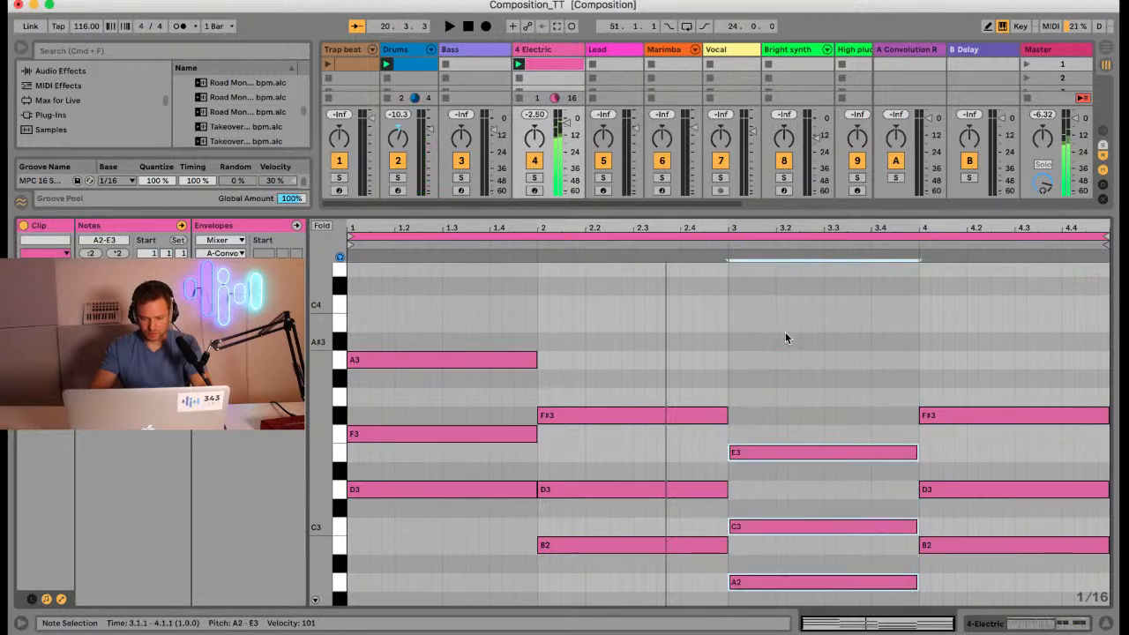
key("Down")
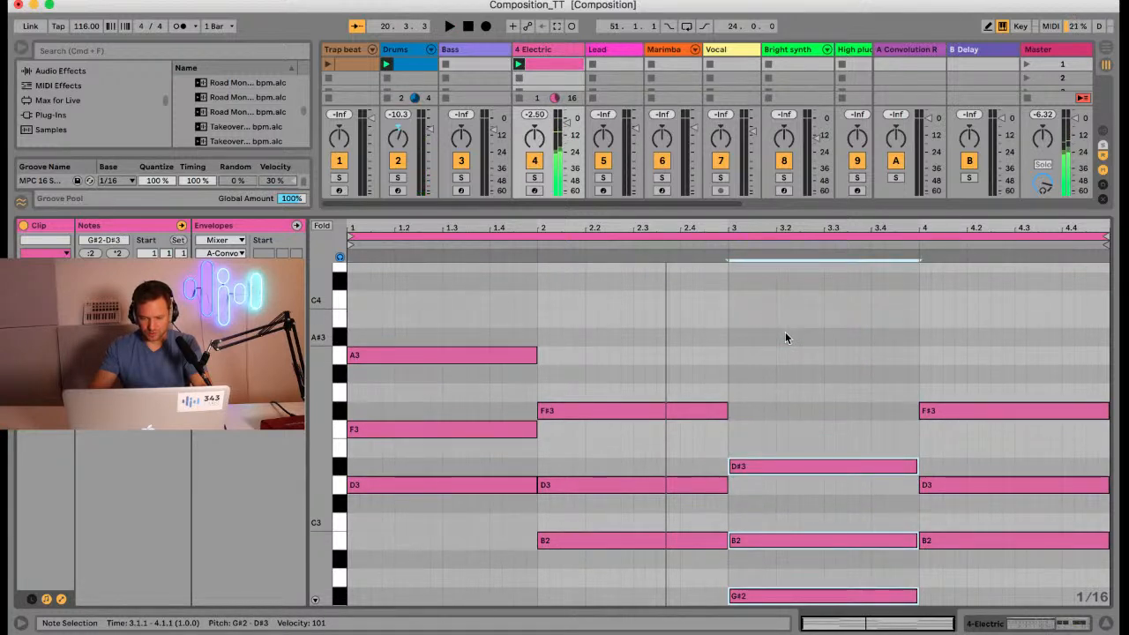
key("space")
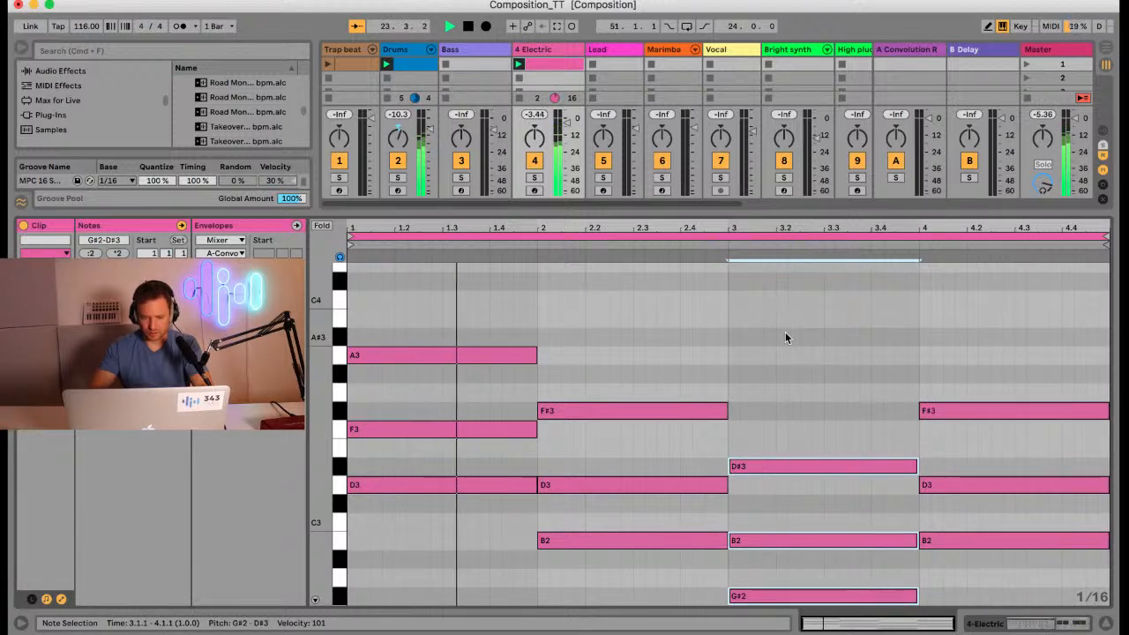
key("space")
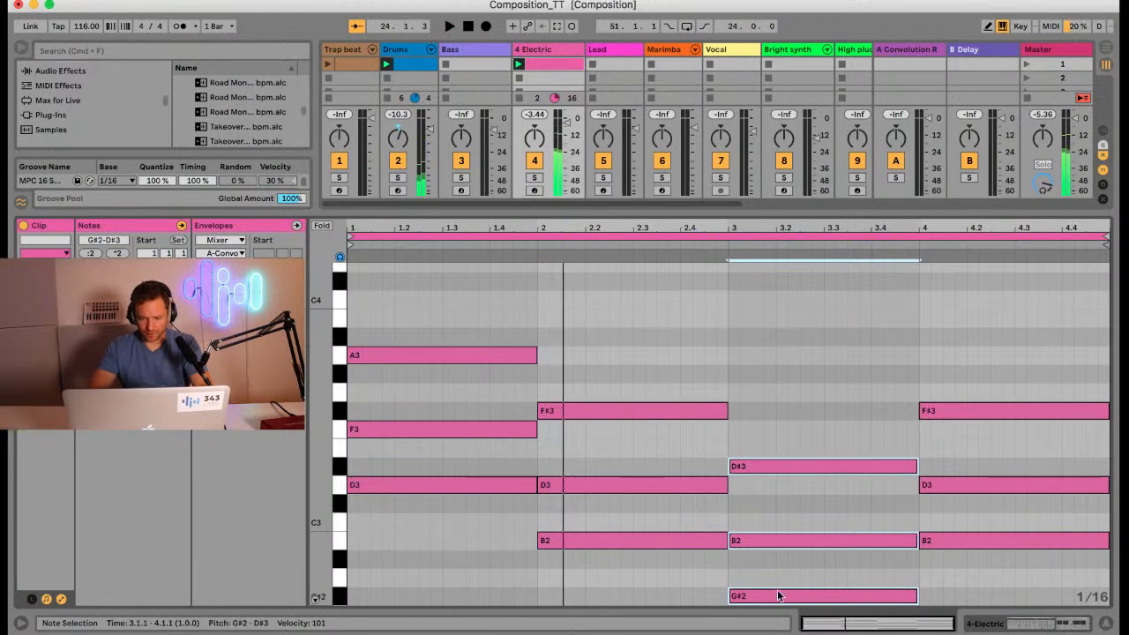
Step: Rework the bar 3 chord into B2, D3 and G3 by lowering its outer notes a semitone and raising the root an octave
left_click(774, 540)
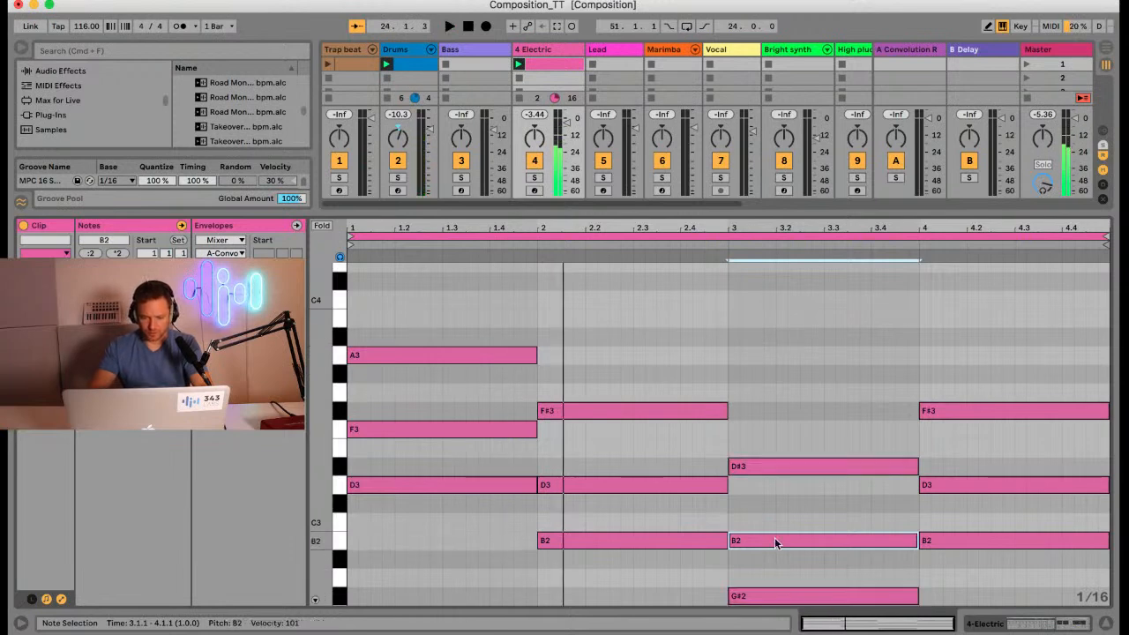
scroll(775, 540, "down", 2)
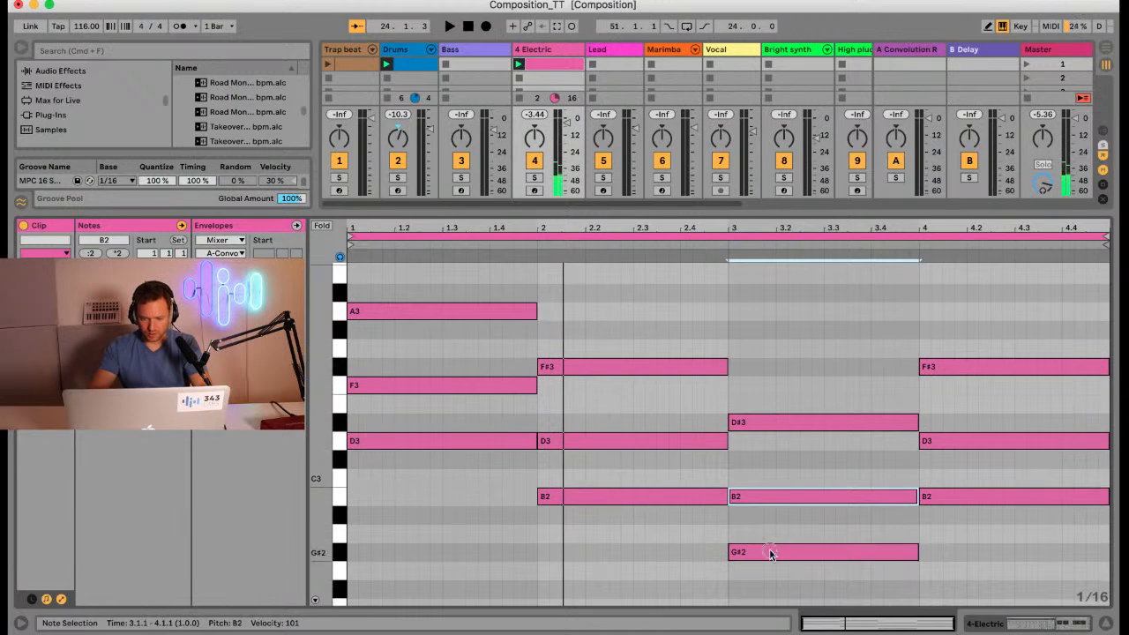
left_click(769, 551)
key("Down")
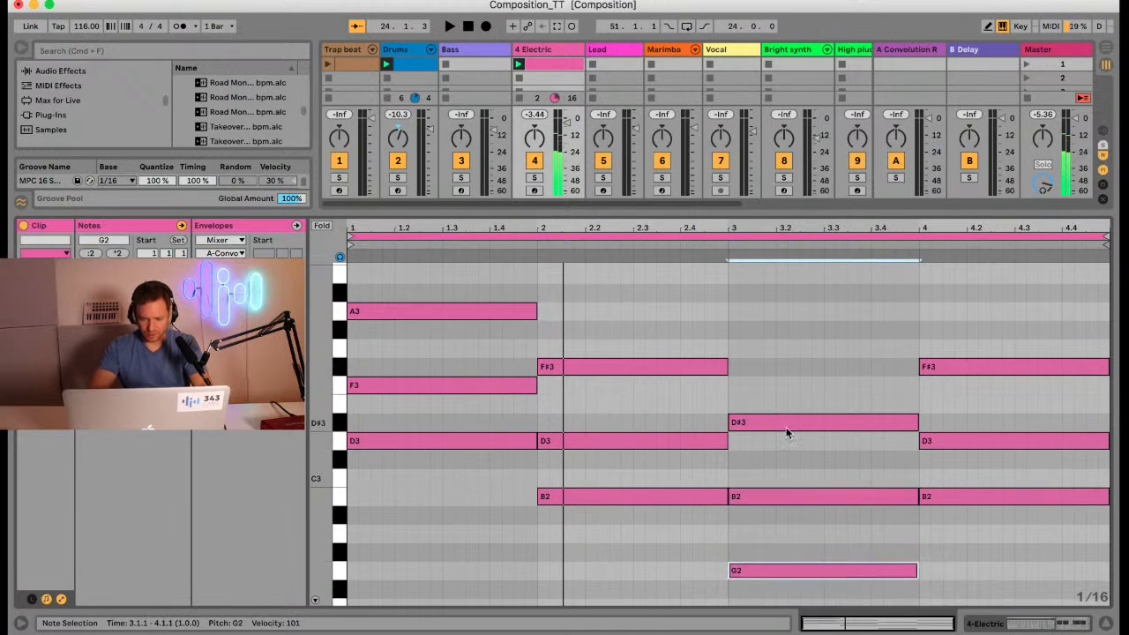
left_click(786, 429)
key("Down")
left_click(781, 572)
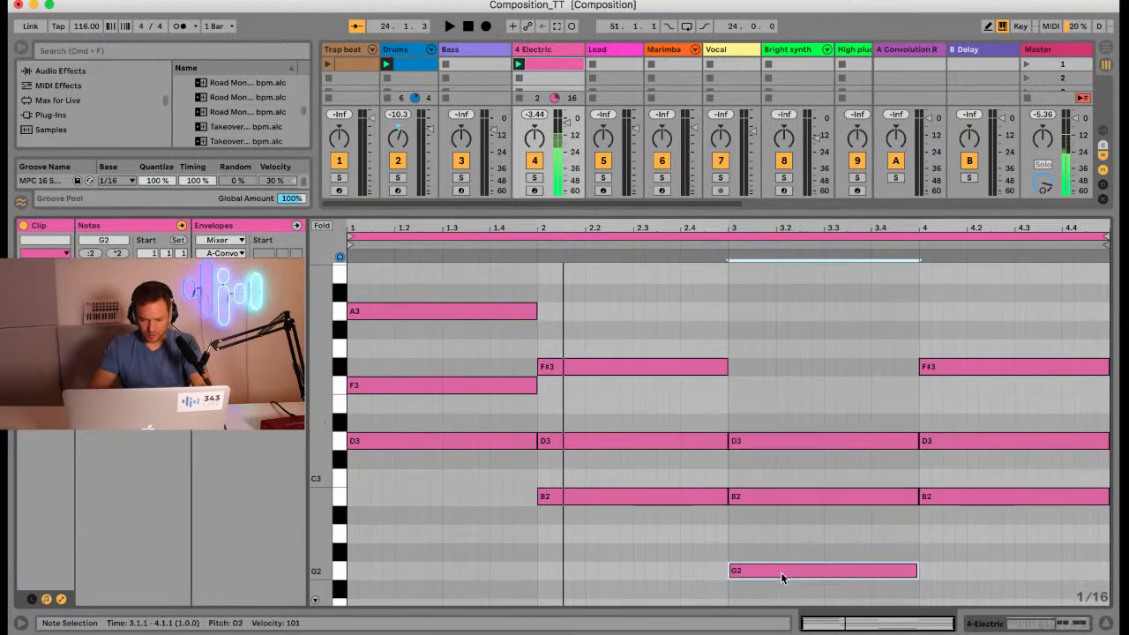
key("shift+Up")
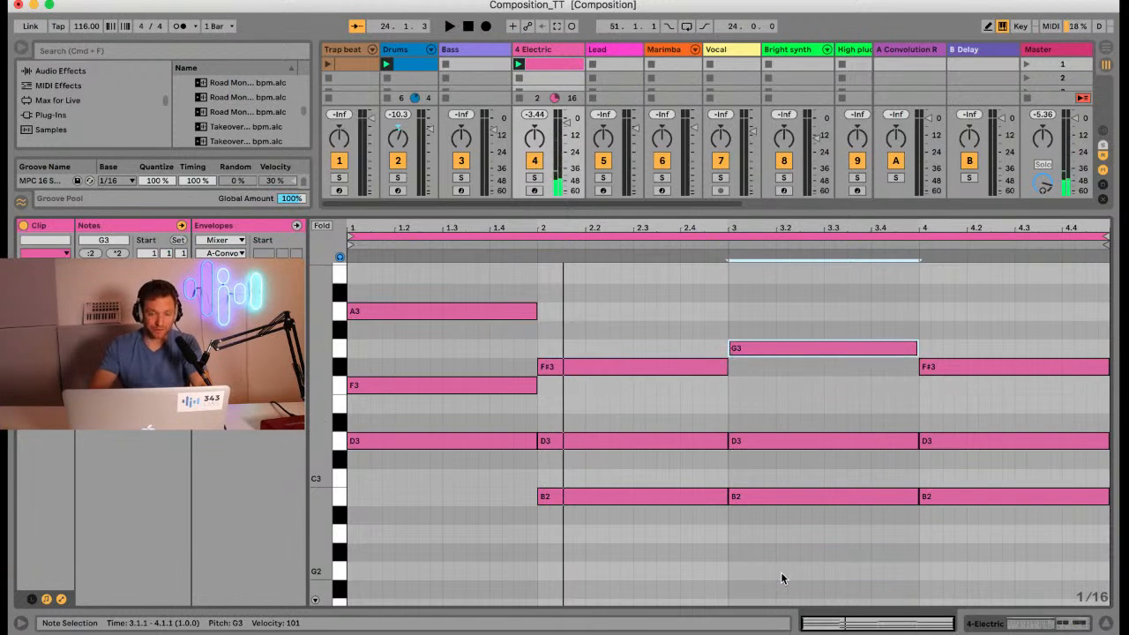
key("space")
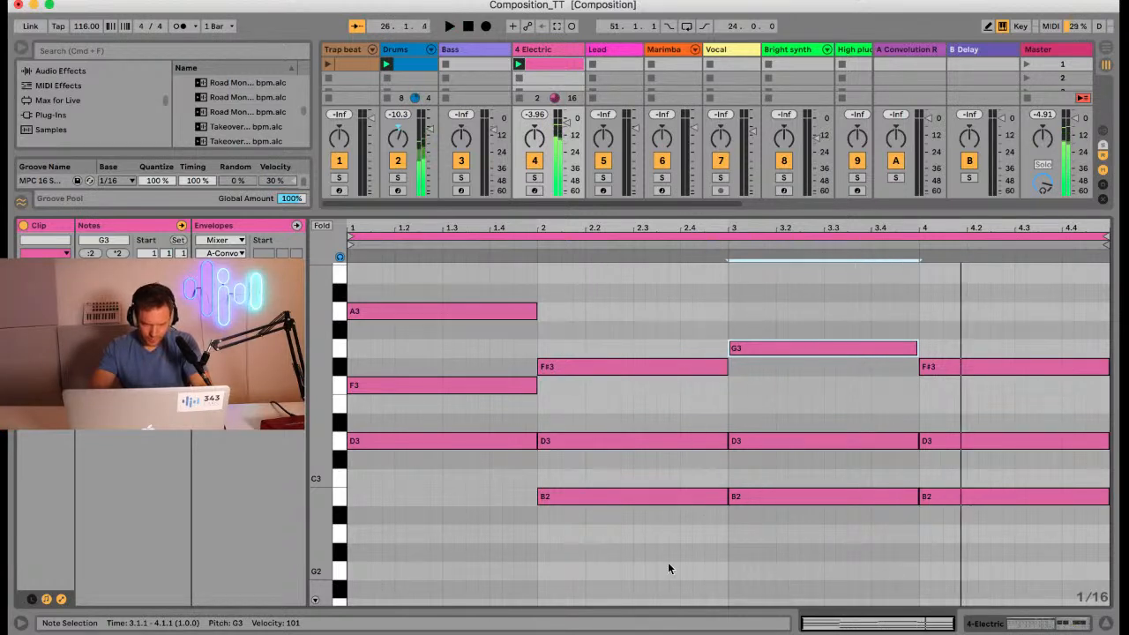
Step: Try the middle note of the first chord at F#3 and return it to F3
left_click(443, 379)
key("Up")
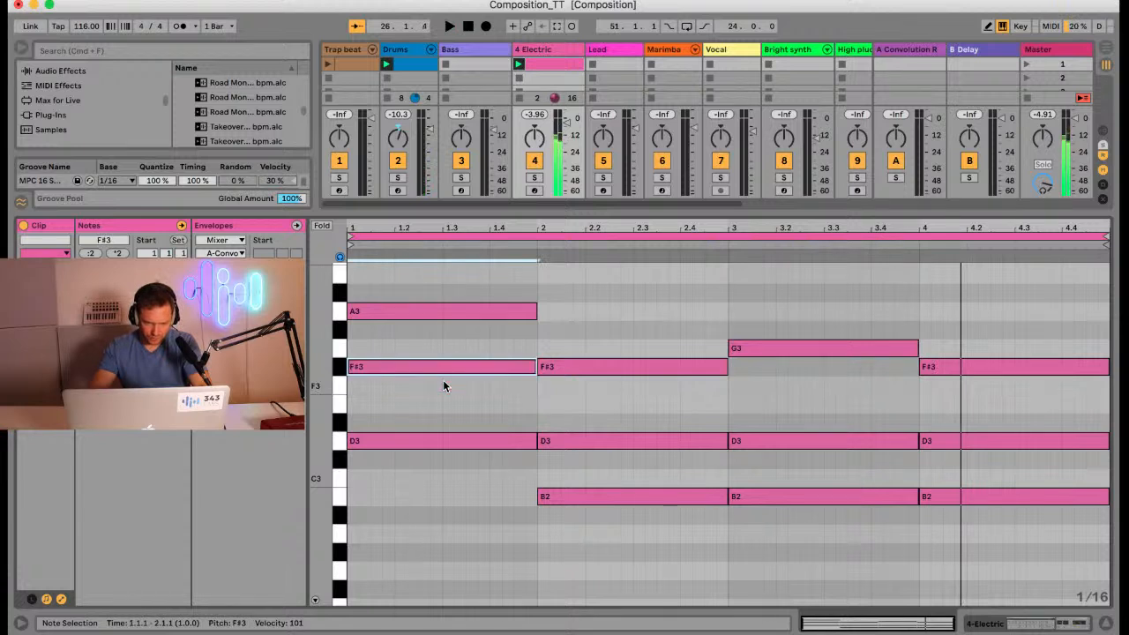
key("Down")
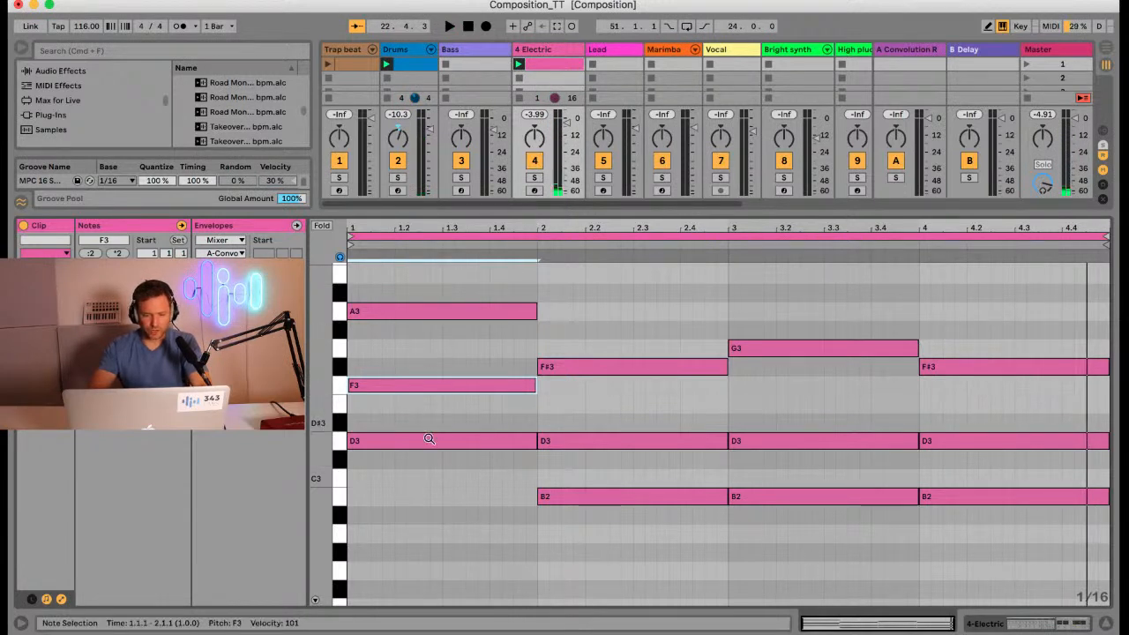
Step: Shorten all chord notes to an eighth note, repeat them every three sixteenths from 1.1.2 for five hits per bar, and play the rhythm
left_click(431, 503)
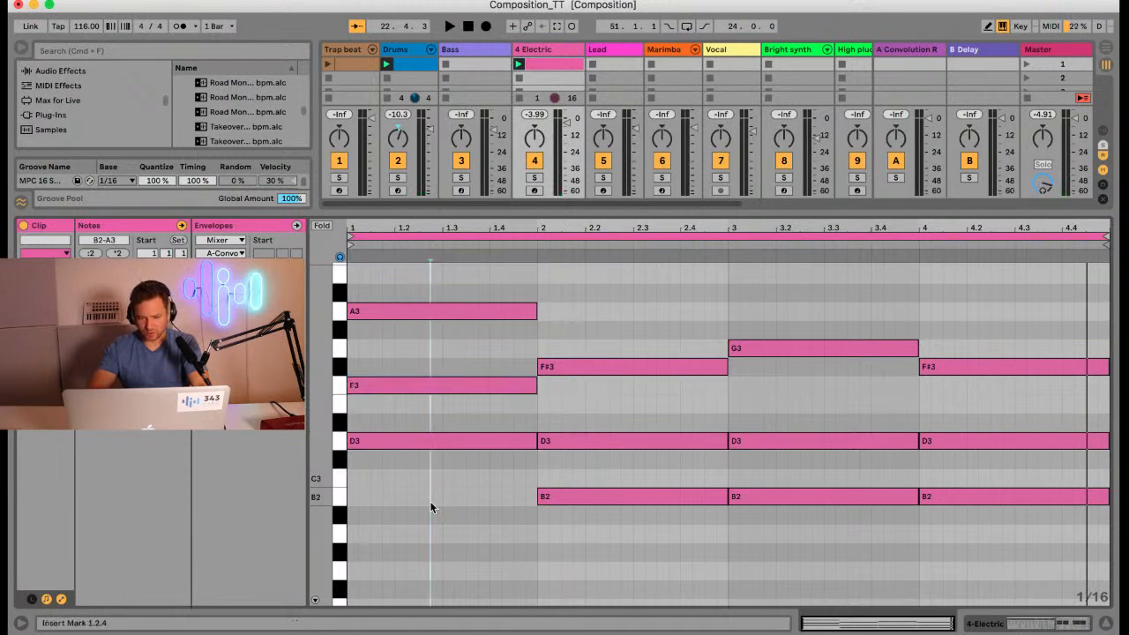
key("super+a")
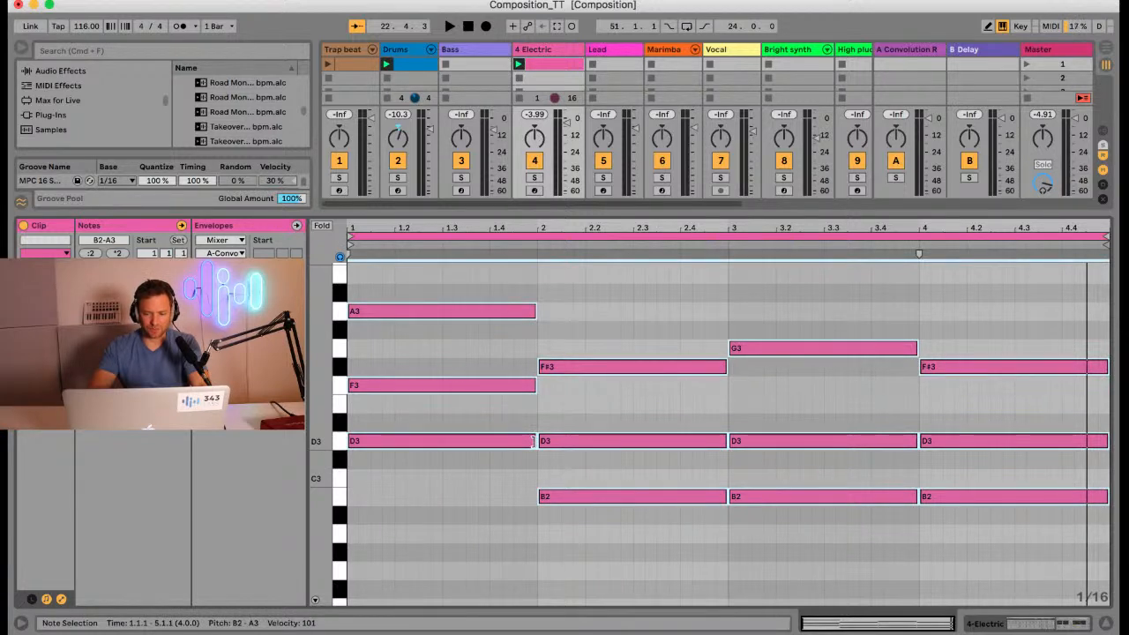
left_click_drag(533, 442, 371, 442)
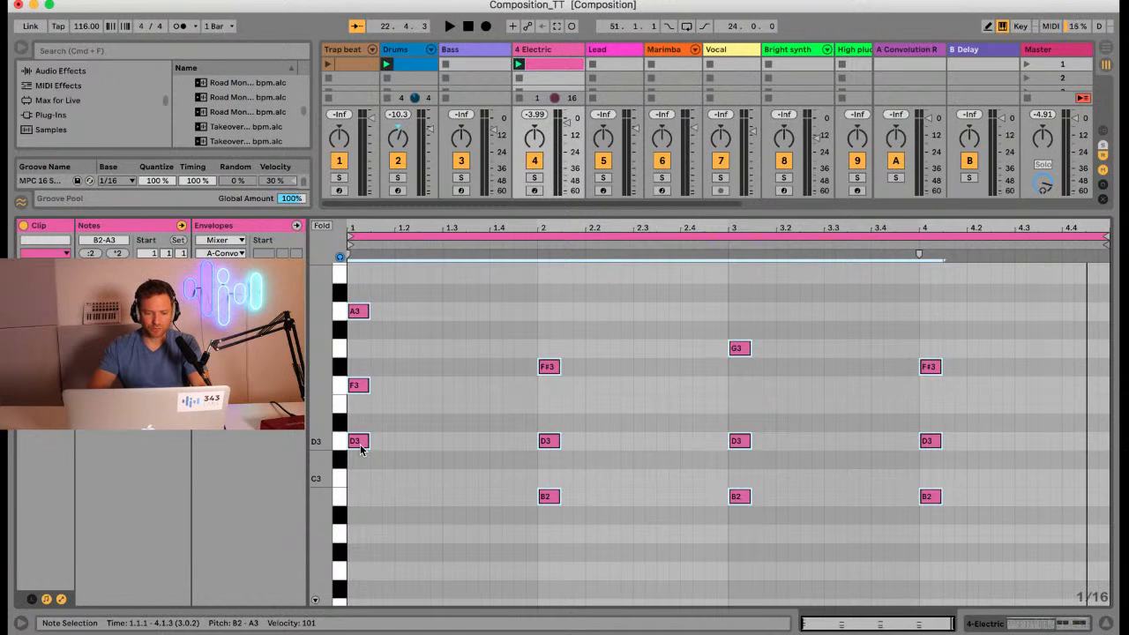
left_click_drag(361, 449, 512, 447)
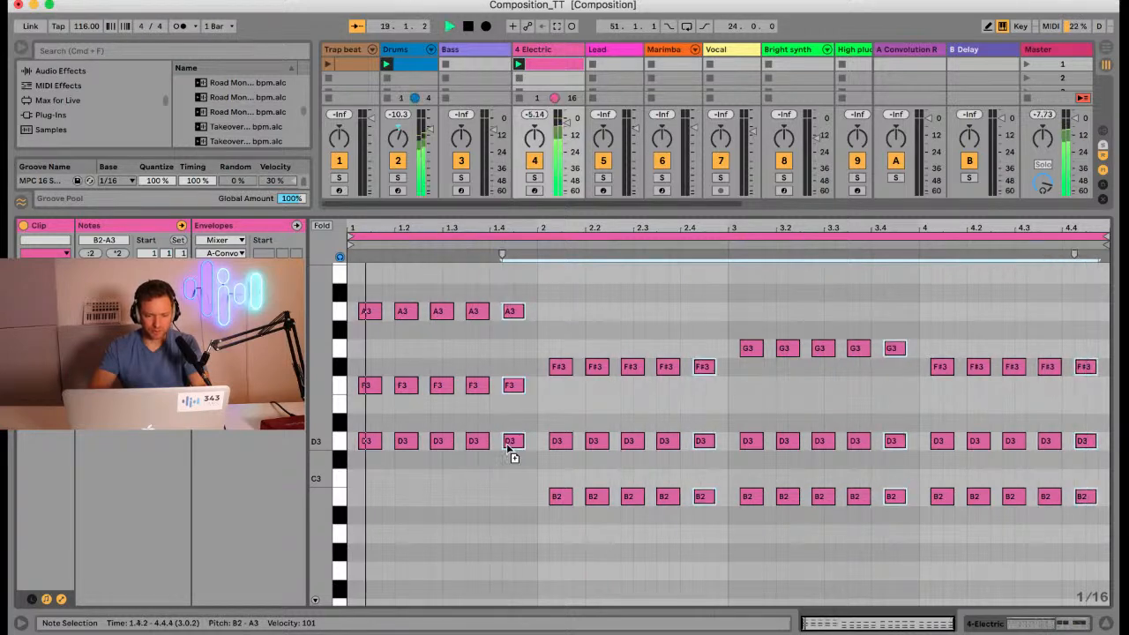
key("space")
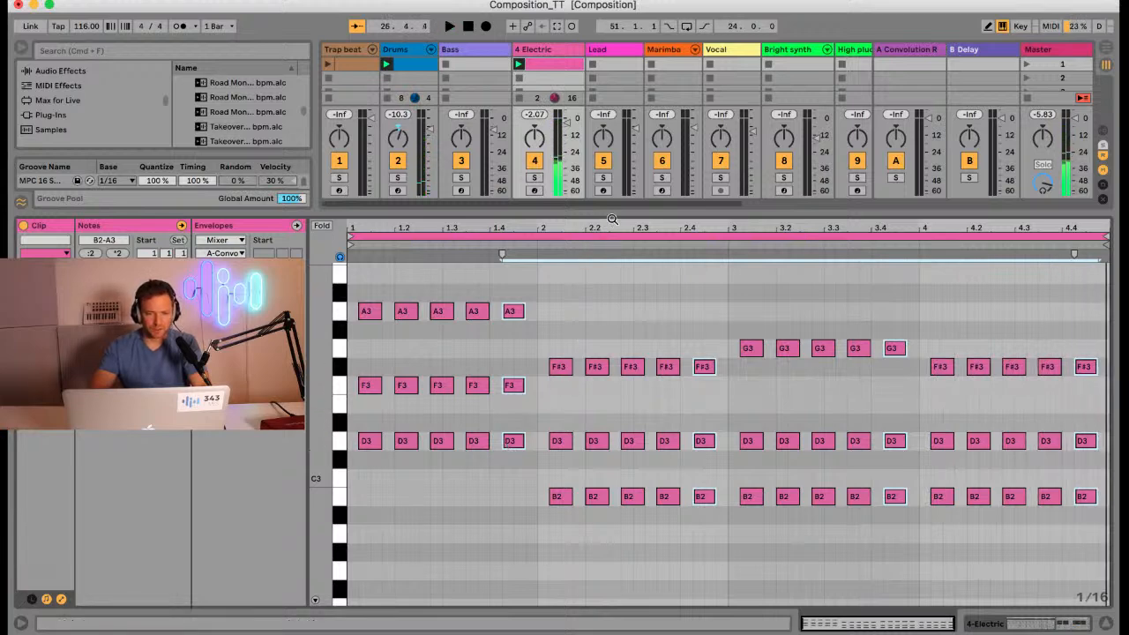
Step: Copy the 4 Electric chord clip to the Bass track's first slot and show it in an enlarged note editor
left_click_drag(616, 213, 596, 310)
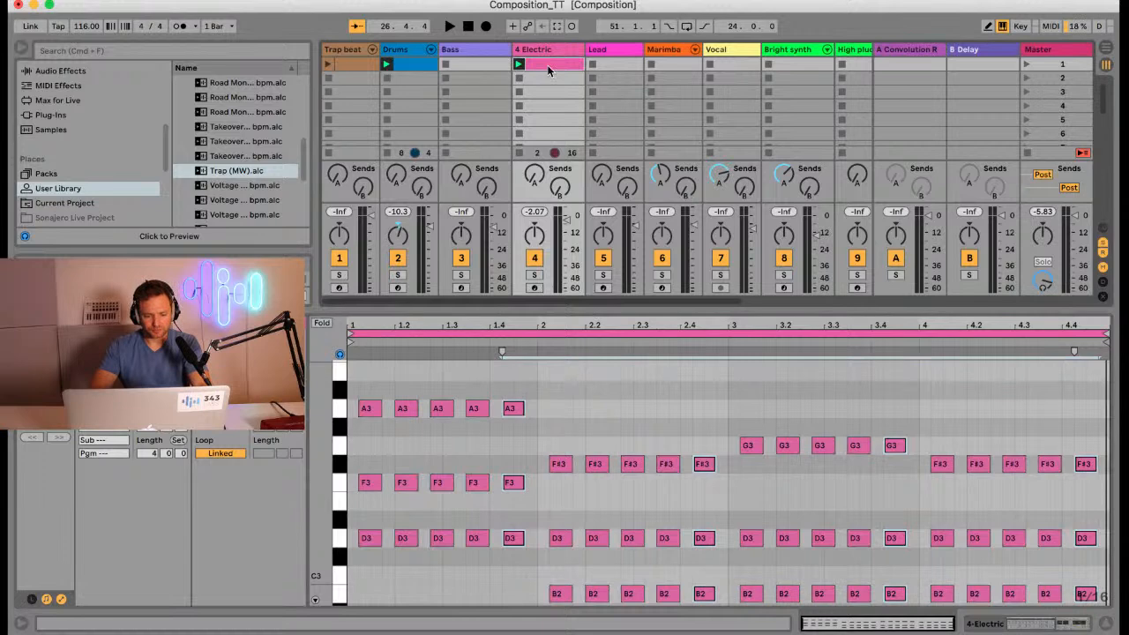
left_click_drag(514, 65, 483, 62)
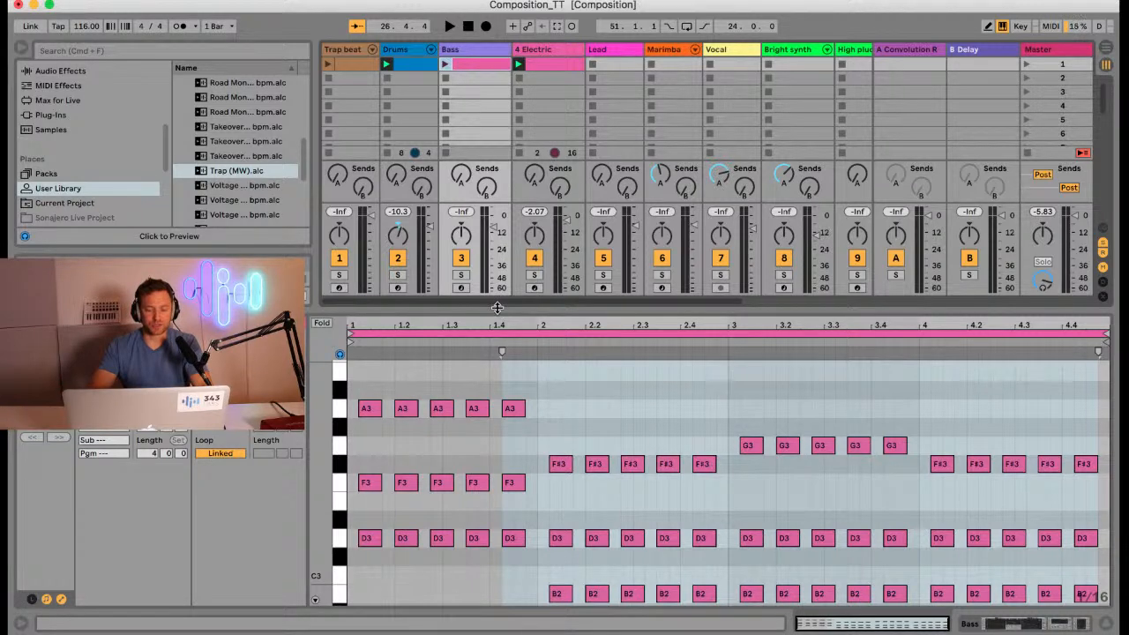
left_click_drag(498, 307, 497, 222)
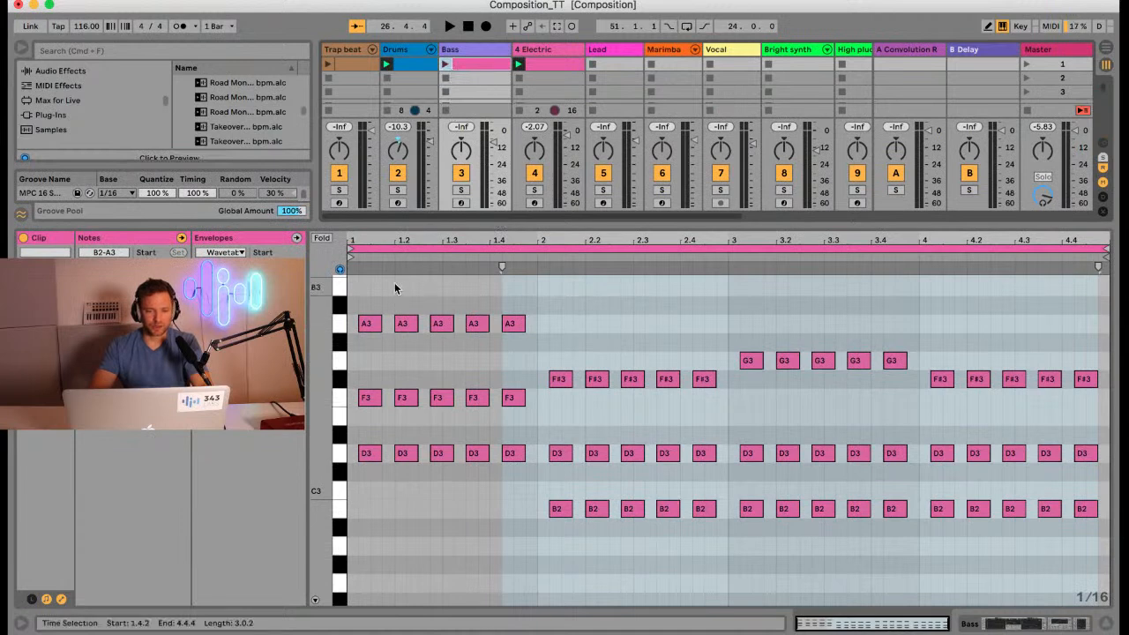
Step: Delete the F3 and A3 notes in bar 1 of the Bass clip, leaving only the D3 notes
left_click(559, 62)
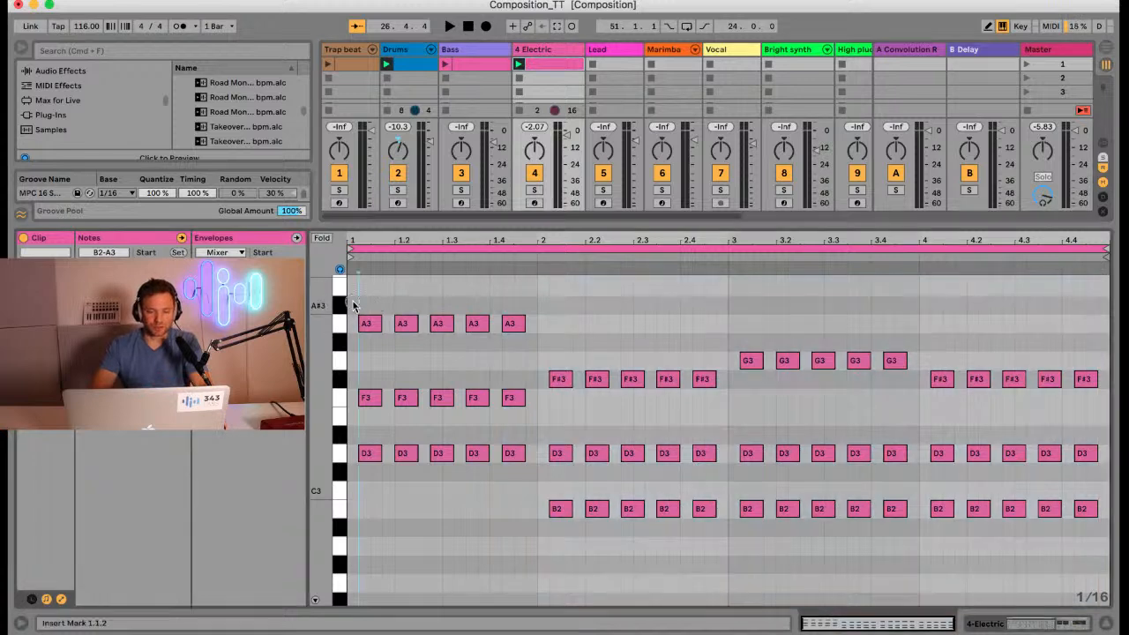
left_click_drag(354, 302, 519, 430)
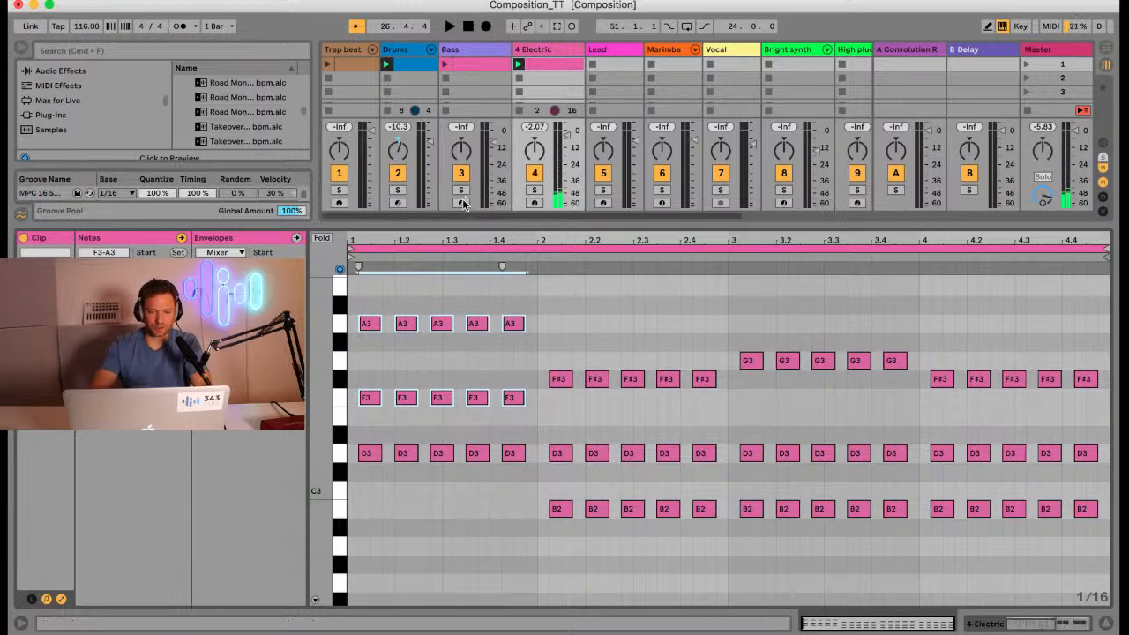
left_click(493, 66)
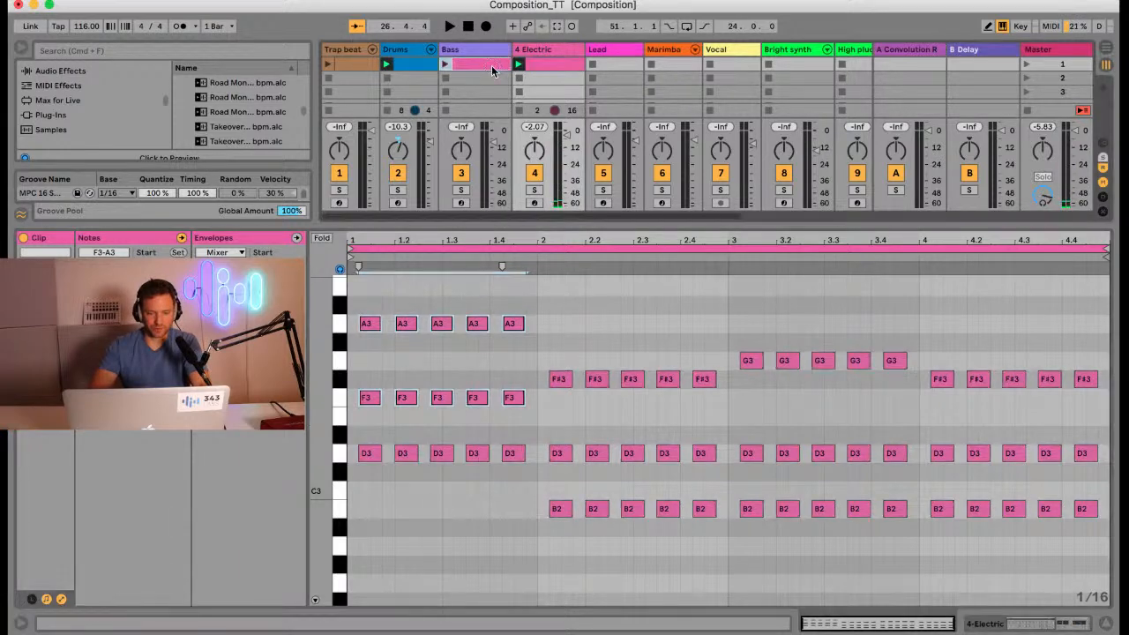
left_click_drag(361, 297, 532, 399)
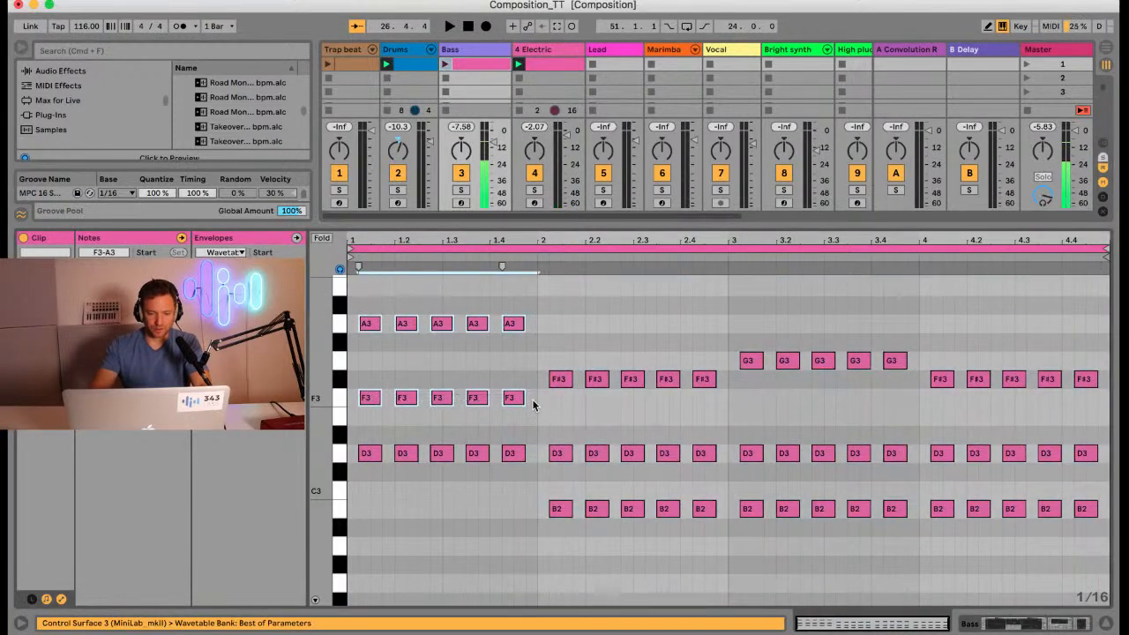
key("Delete")
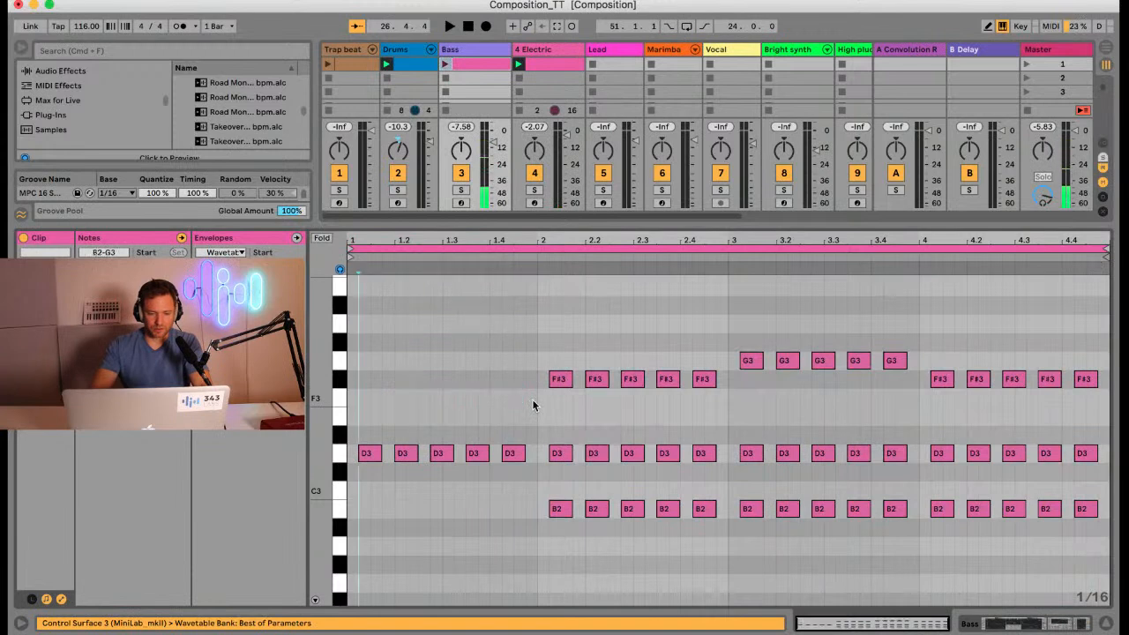
Step: Delete the D3 and F#3 notes in bar 2 of the Bass clip, leaving only the B2 notes
left_click(340, 455)
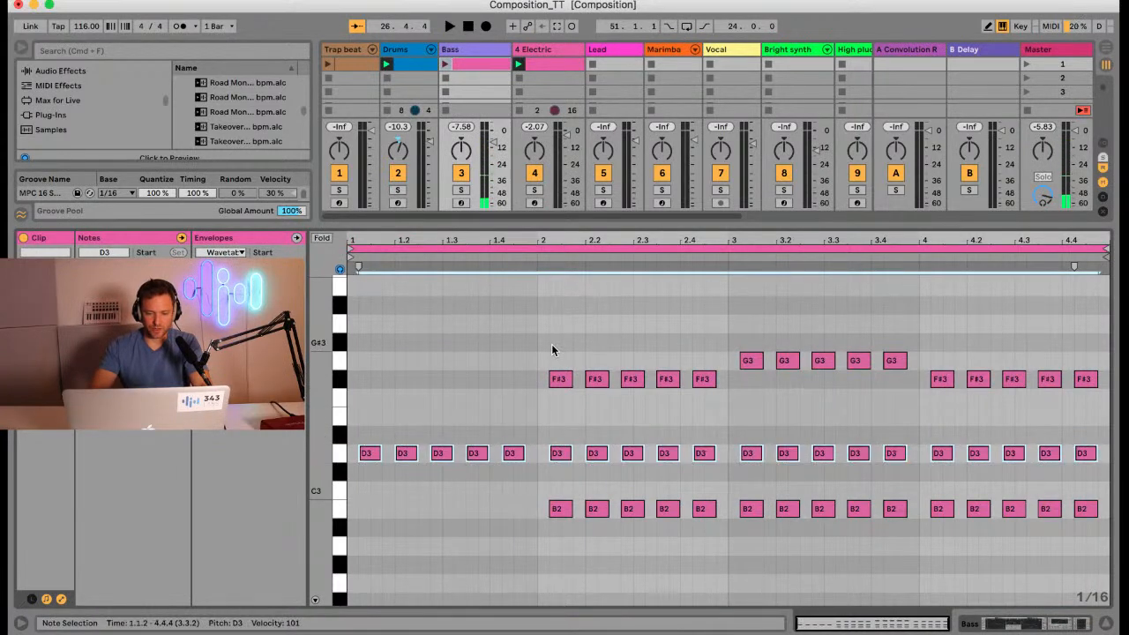
left_click_drag(551, 344, 723, 487)
key("Delete")
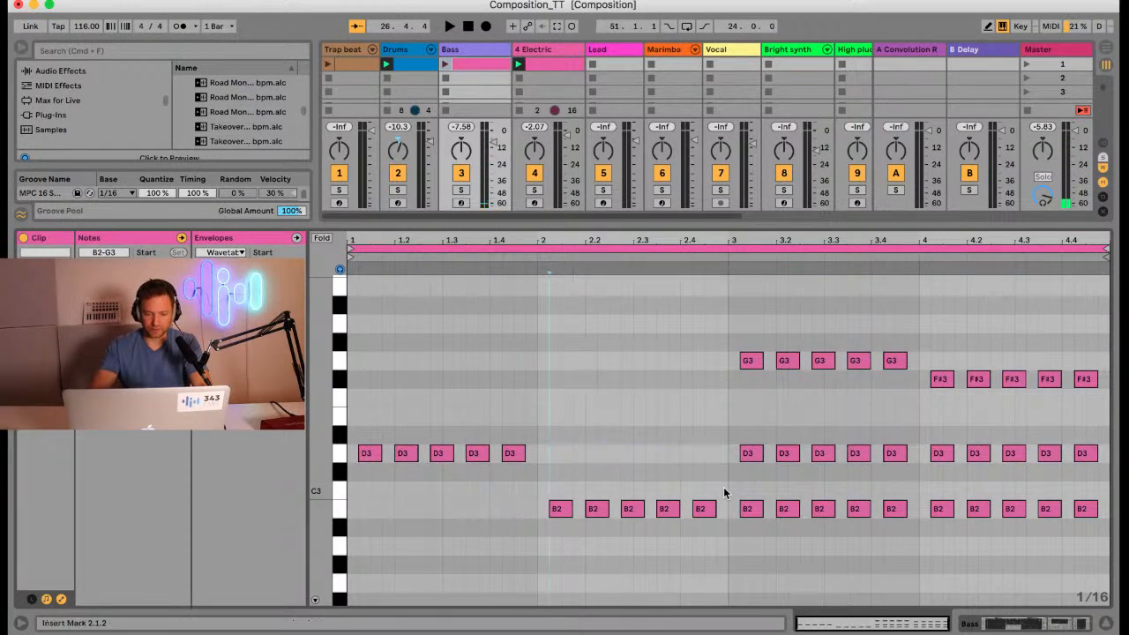
Step: Delete the B2 and D3 notes in bar 3 of the Bass clip, leaving only the G3 notes
left_click(737, 336)
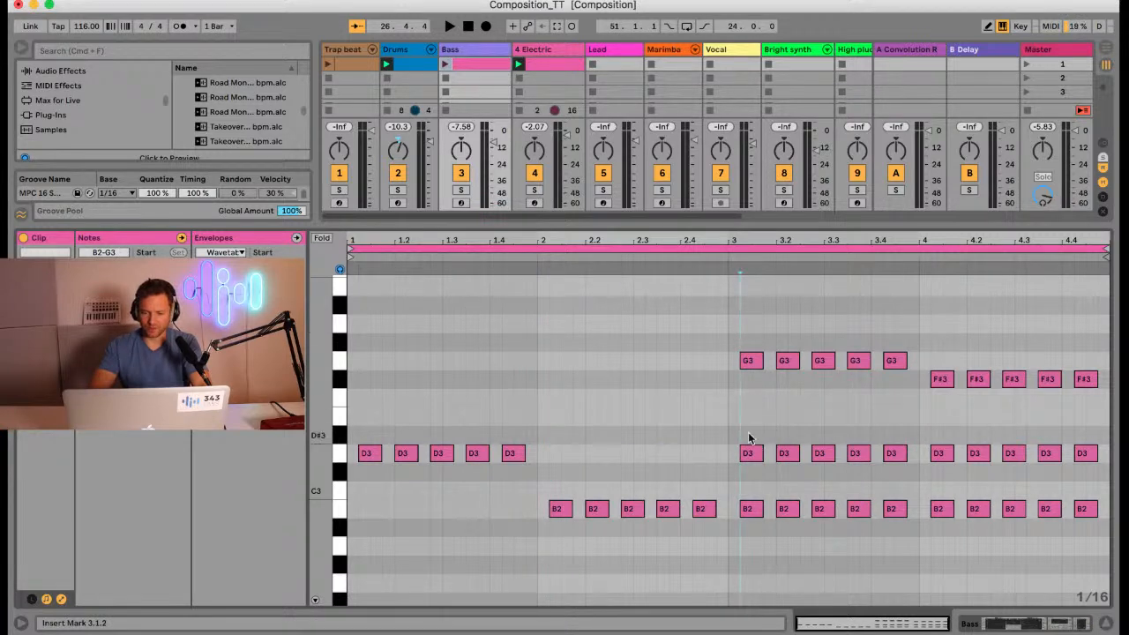
left_click(753, 364)
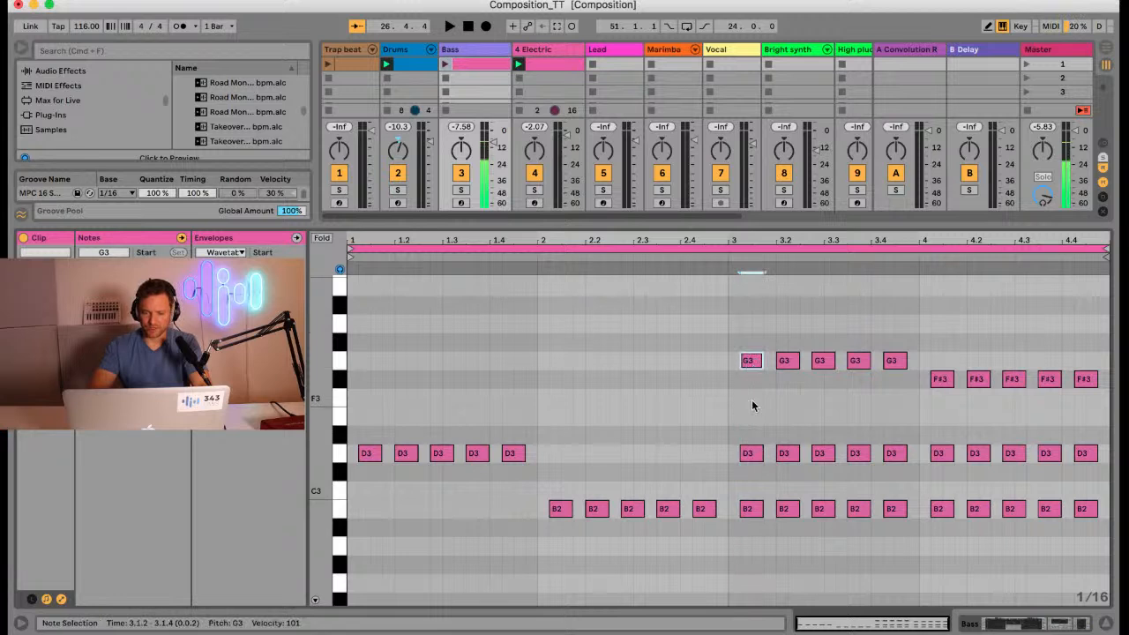
left_click(742, 414)
left_click_drag(742, 415, 914, 585)
key("Delete")
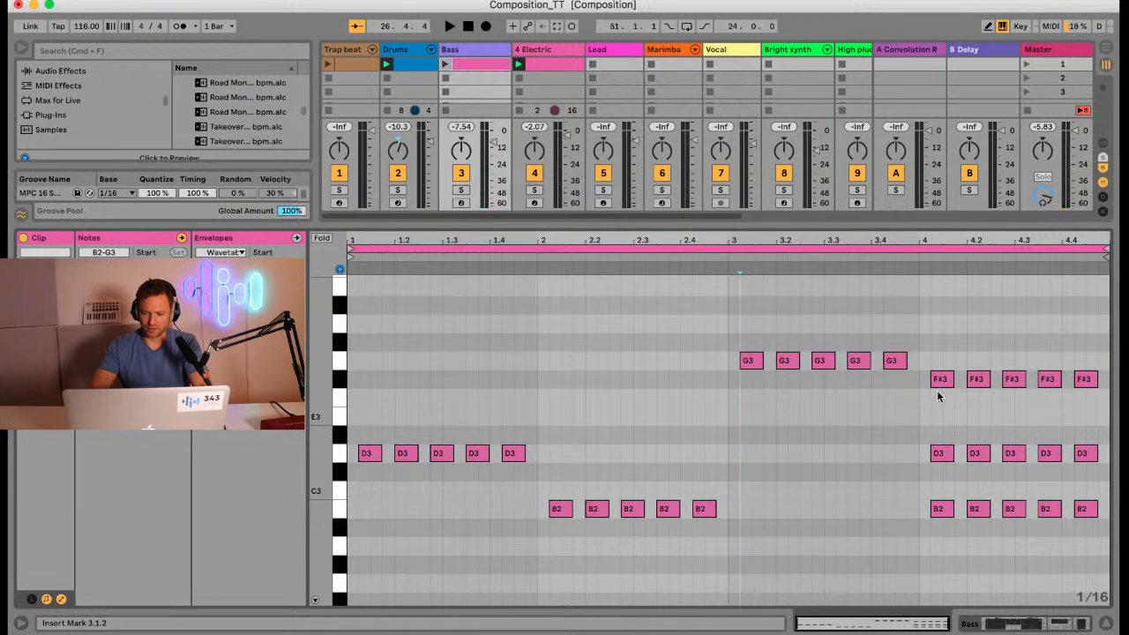
Step: Delete the D3 and F#3 notes in bar 4 of the Bass clip and transpose all remaining notes down two octaves
left_click_drag(929, 336, 1098, 463)
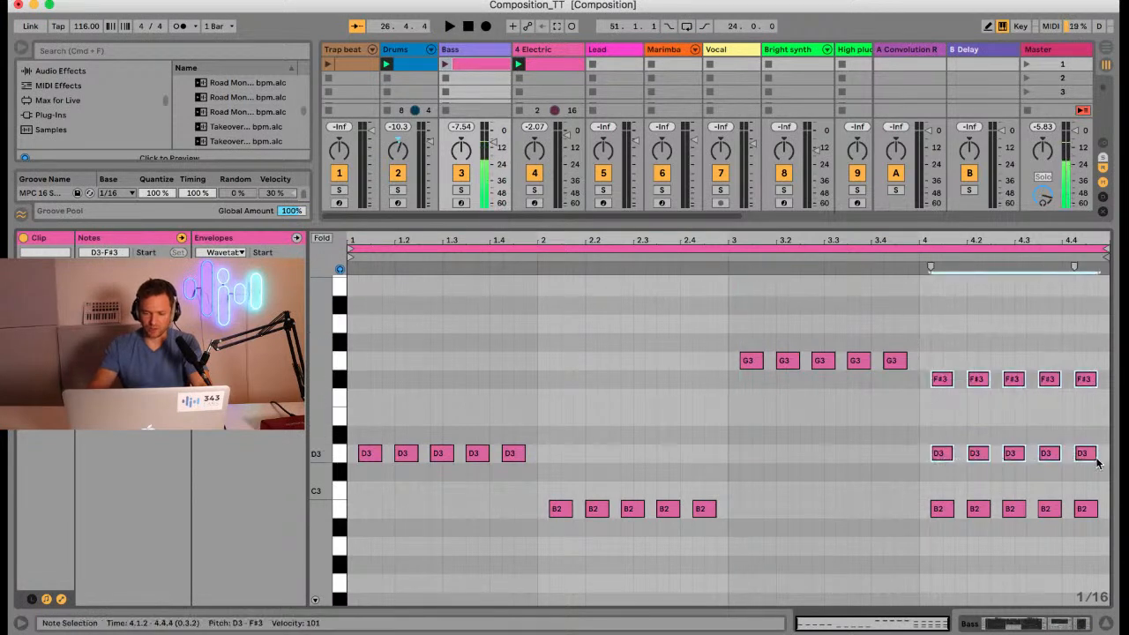
key("Delete")
key("super+a")
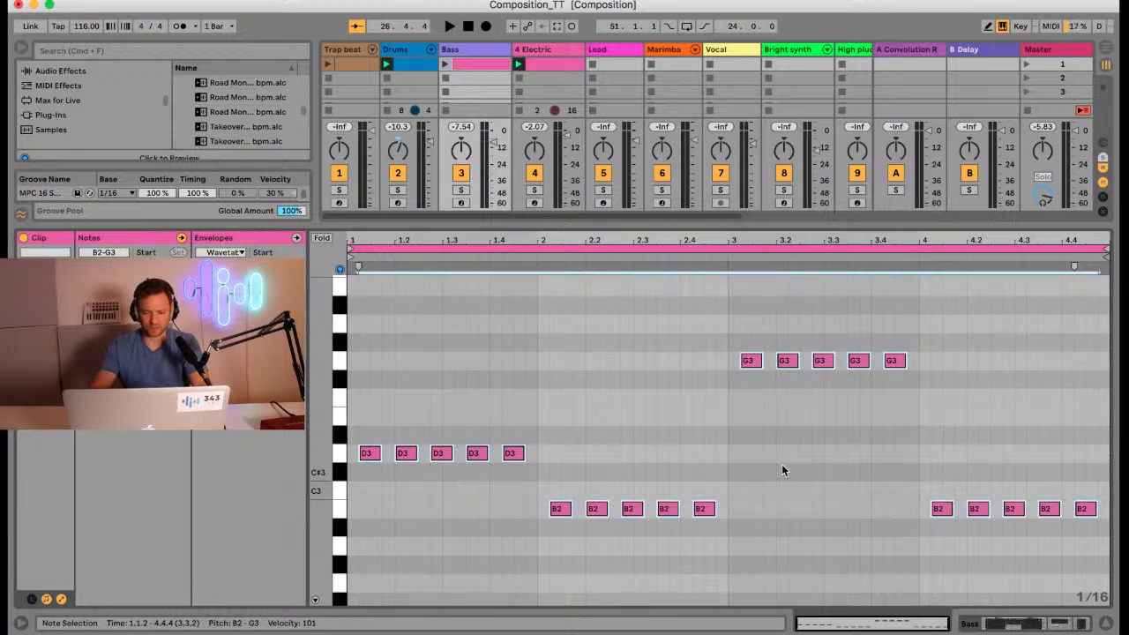
key("shift+Down")
key("shift+Down")
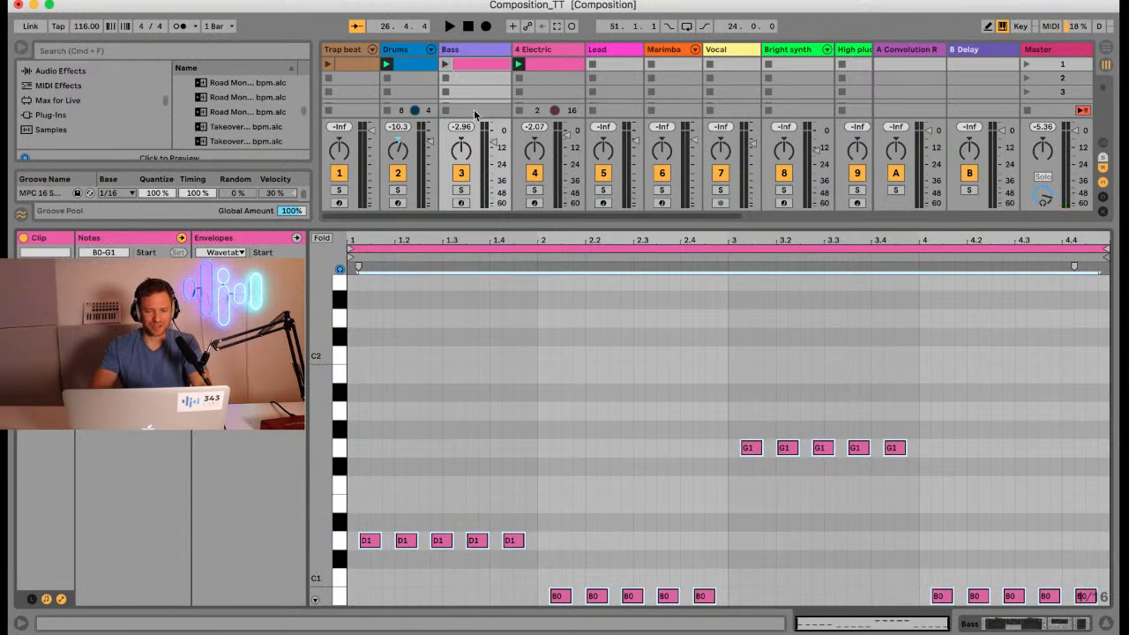
Step: Rename the 4 Electric track to Chords
left_click(541, 60)
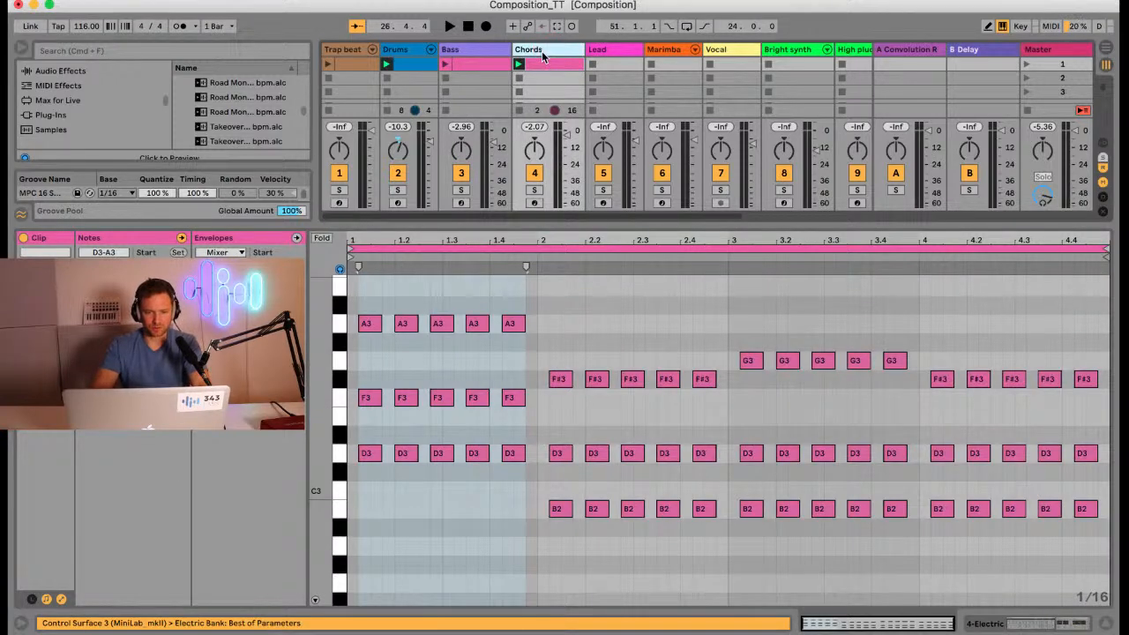
Step: Launch the Bass clip alongside the drums and chords, and enlarge its note editor
left_click(446, 65)
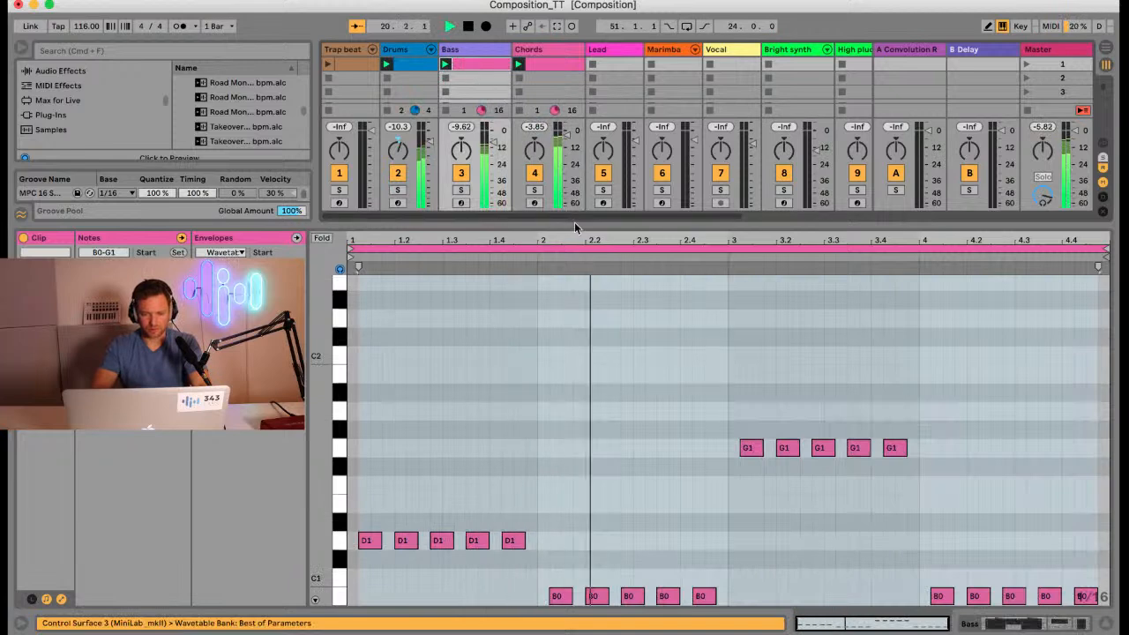
left_click_drag(574, 222, 571, 130)
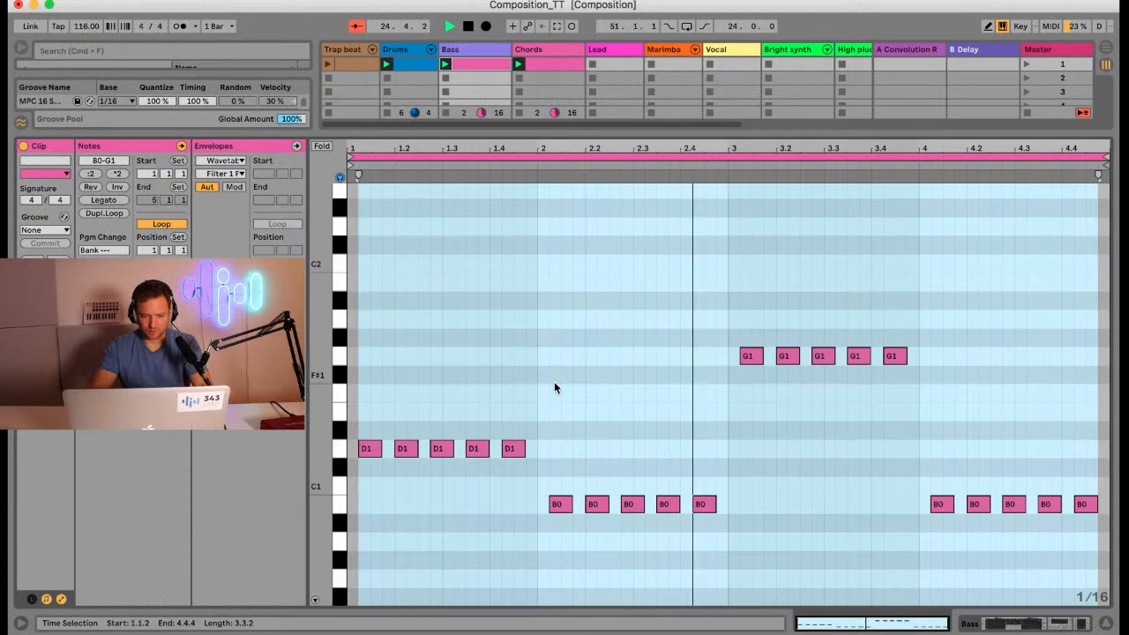
left_click(483, 373)
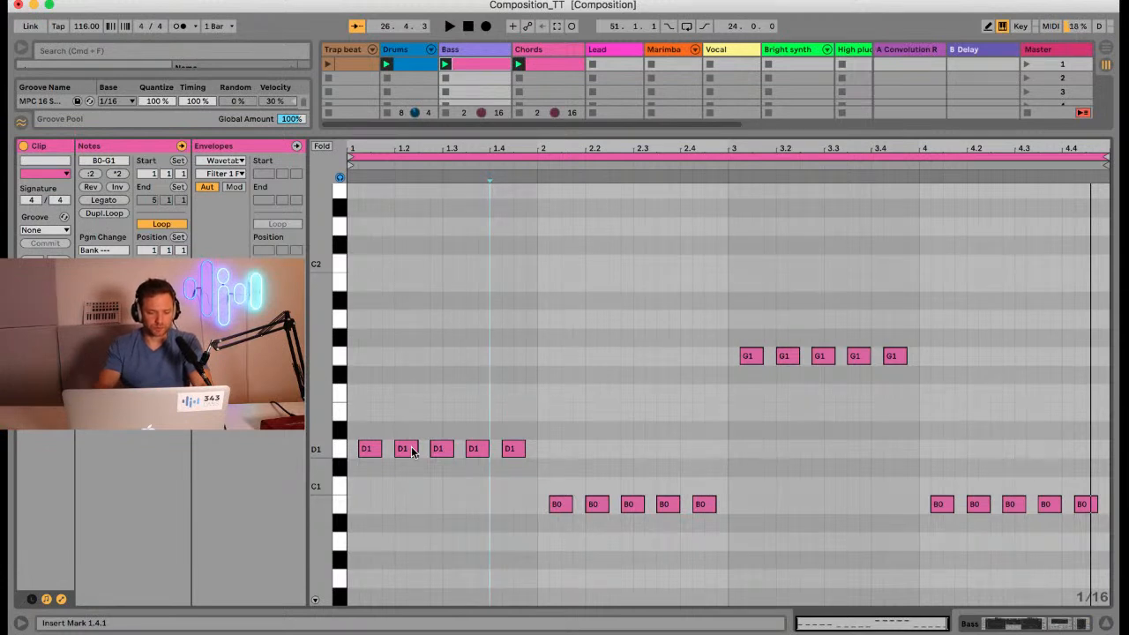
Step: Raise the second D1 note in bar 1 of the Bass clip to A1 and the third to D2
left_click(411, 452)
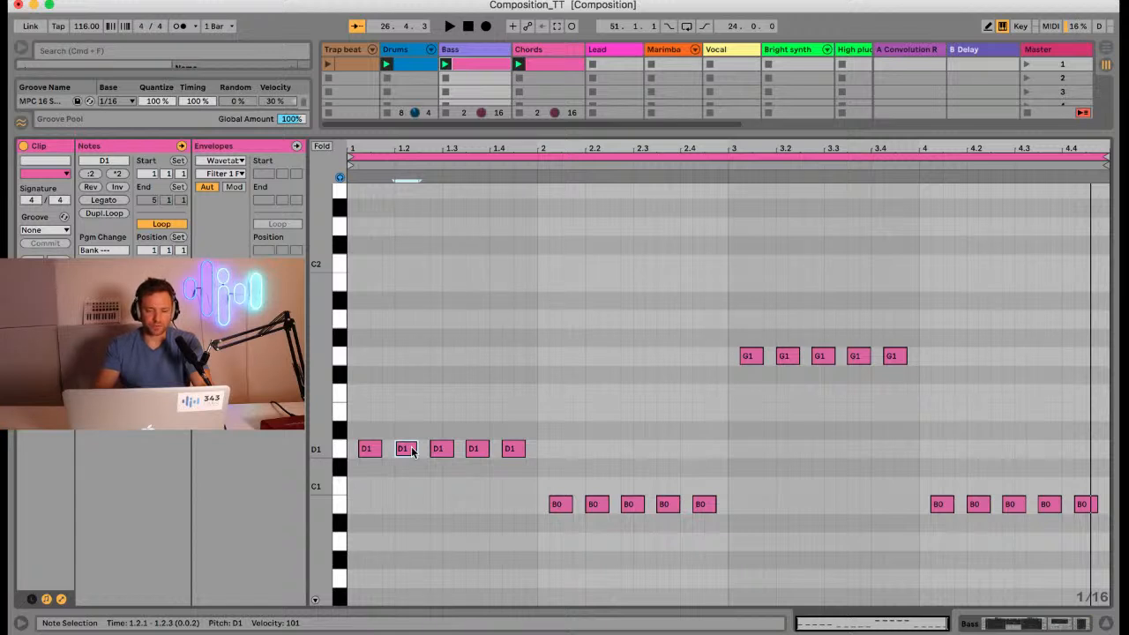
key("Up")
key("Up")
key("Up")
key("Up")
key("Up")
key("Up")
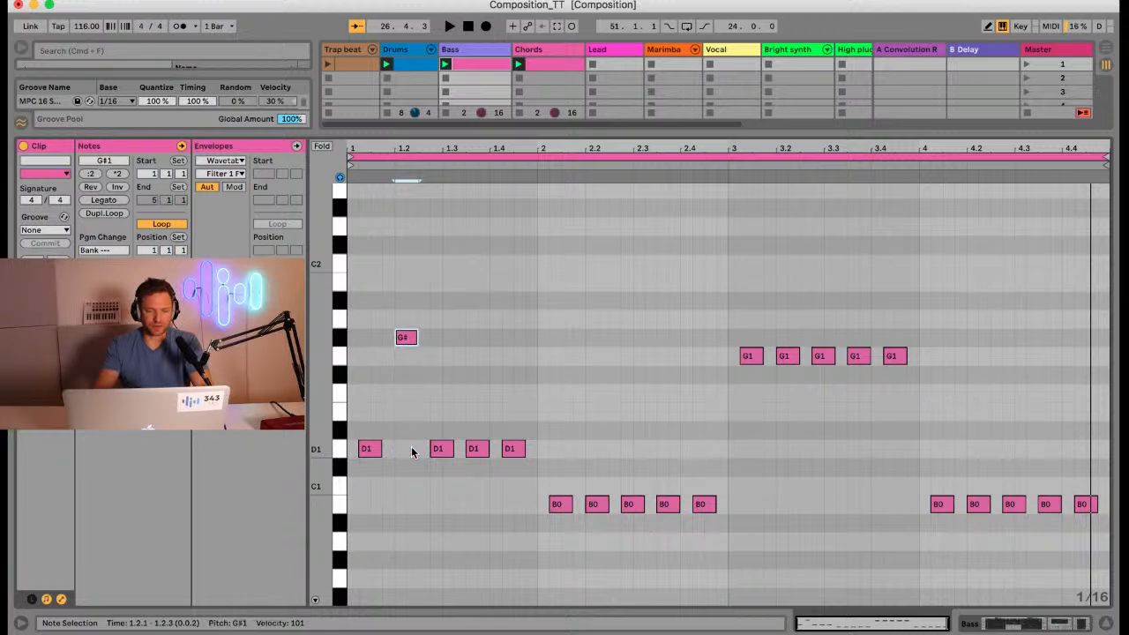
key("Up")
left_click(440, 450)
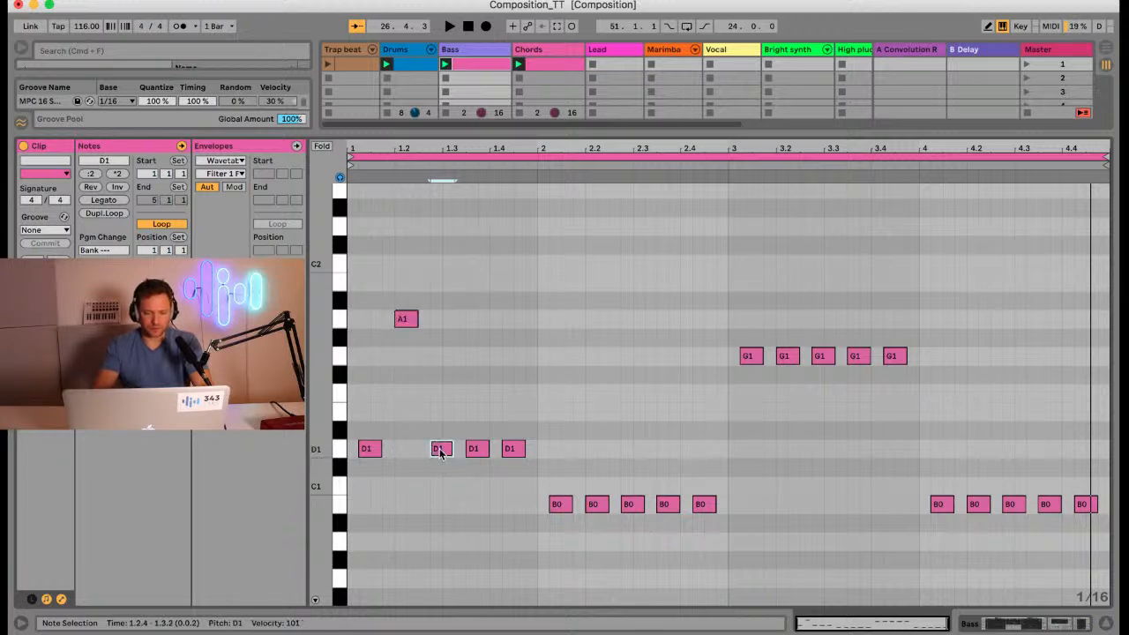
key("shift+Up")
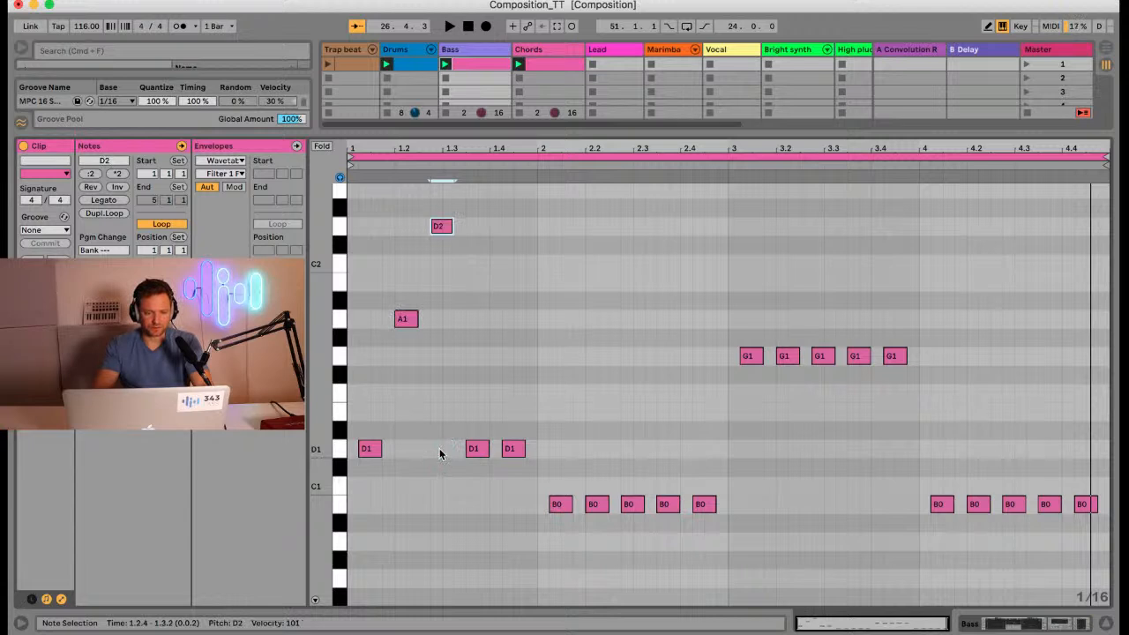
Step: Deactivate the last two D1 notes in bar 1 of the Bass clip and play back the pattern
left_click_drag(462, 431, 518, 467)
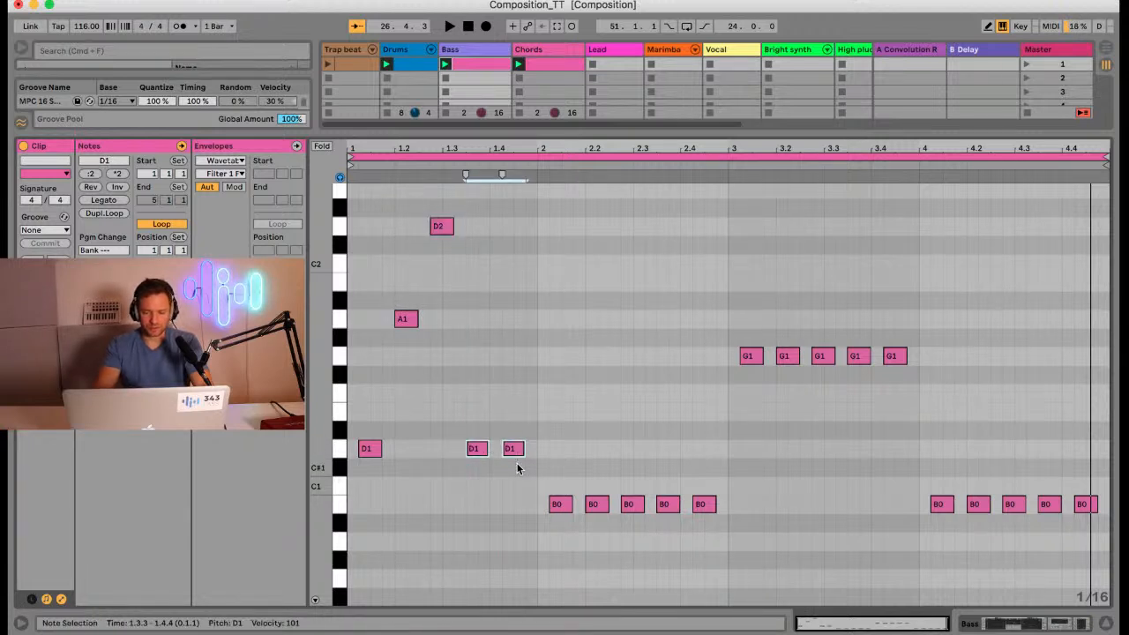
key("0")
key("space")
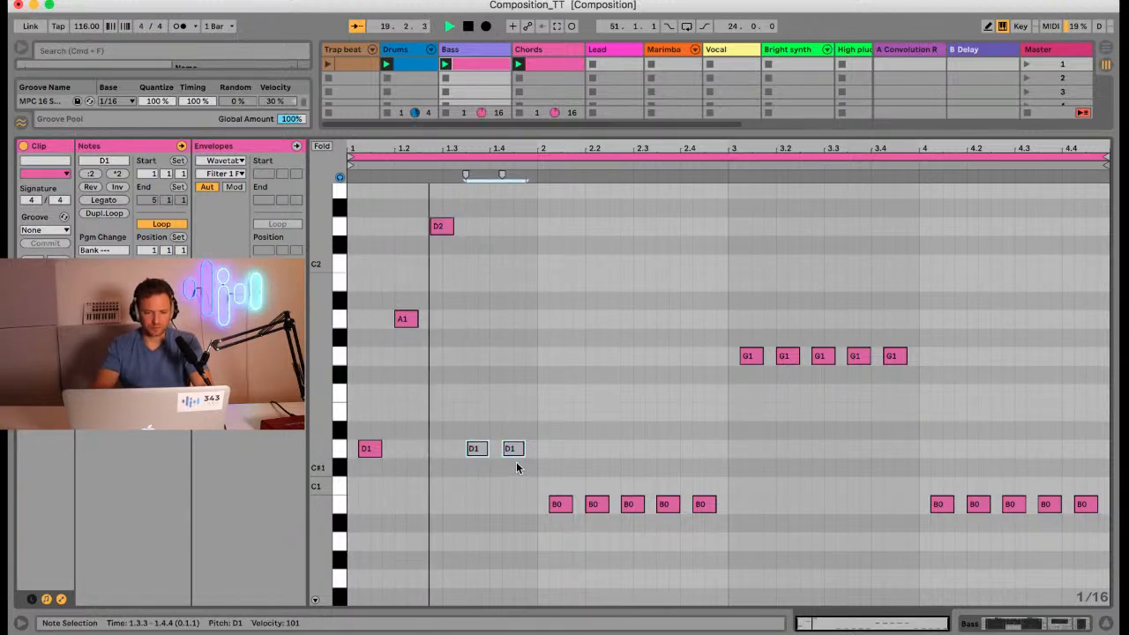
key("space")
Step: Lower the D2 and A1 notes in bar 1 back to D1 and play back the pattern
left_click(446, 231)
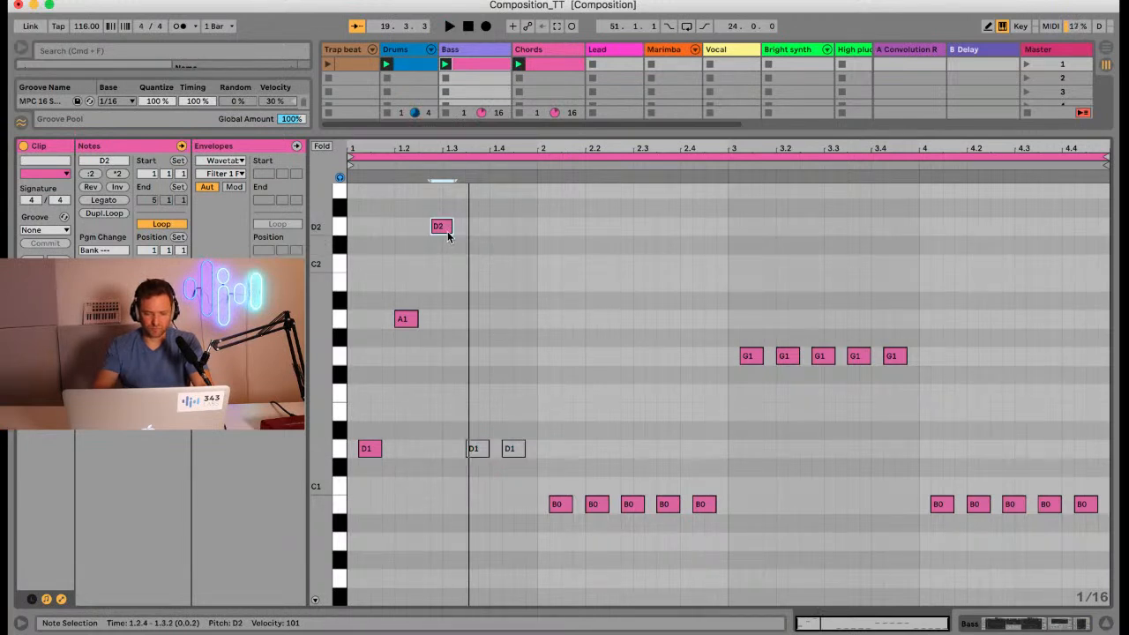
key("shift+Down")
key("space")
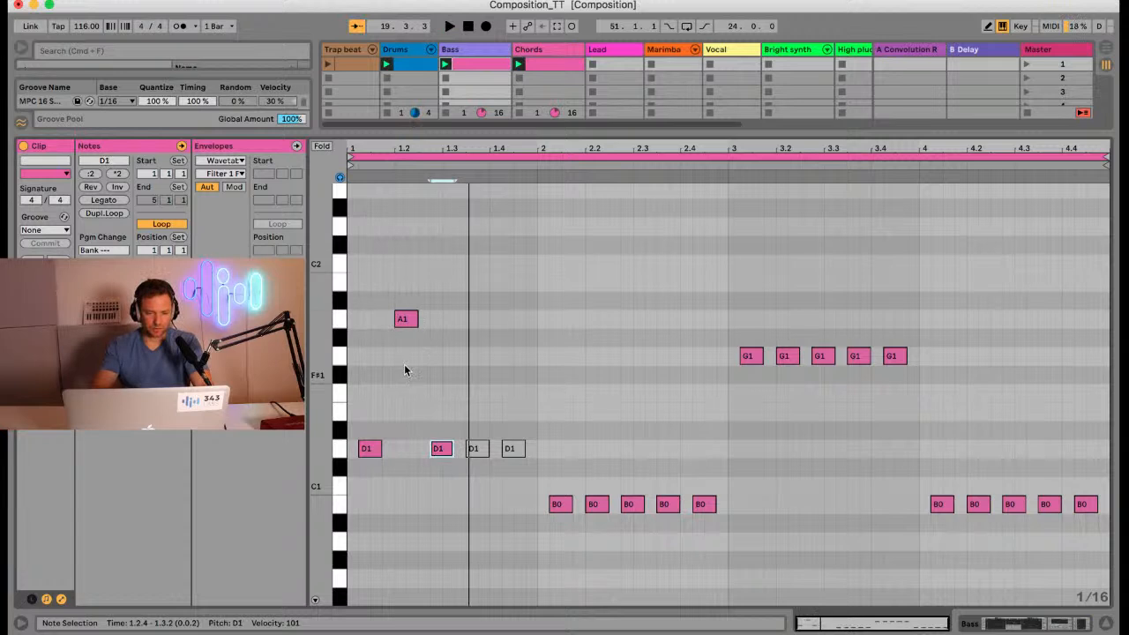
left_click(406, 320)
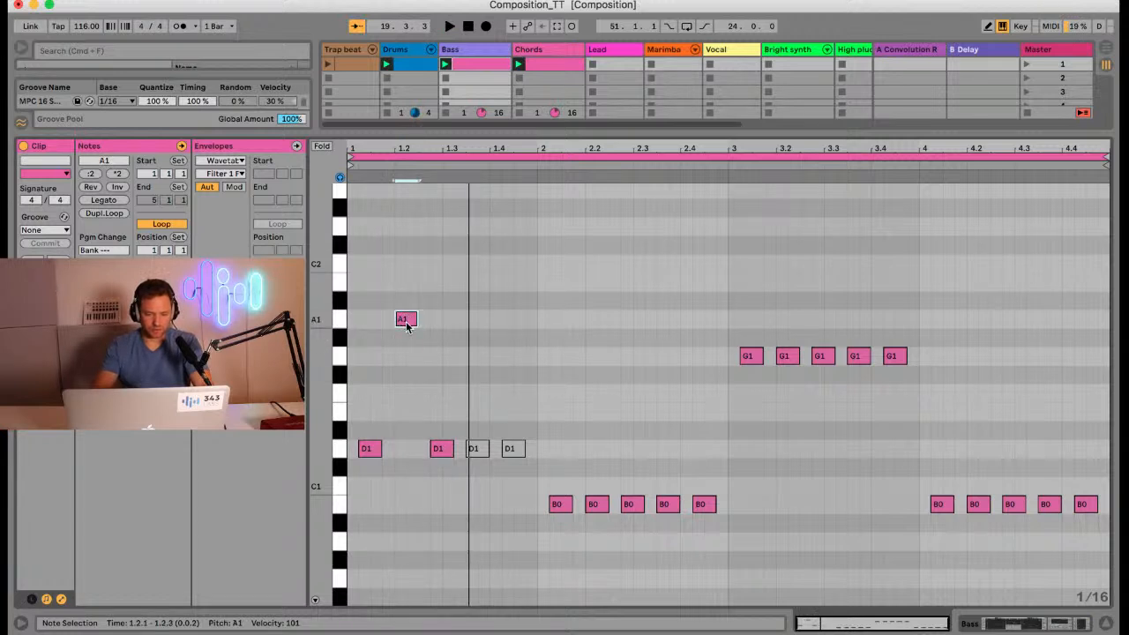
key("Down")
key("Down")
key("Down")
key("Down")
key("Down")
key("Down")
key("Down")
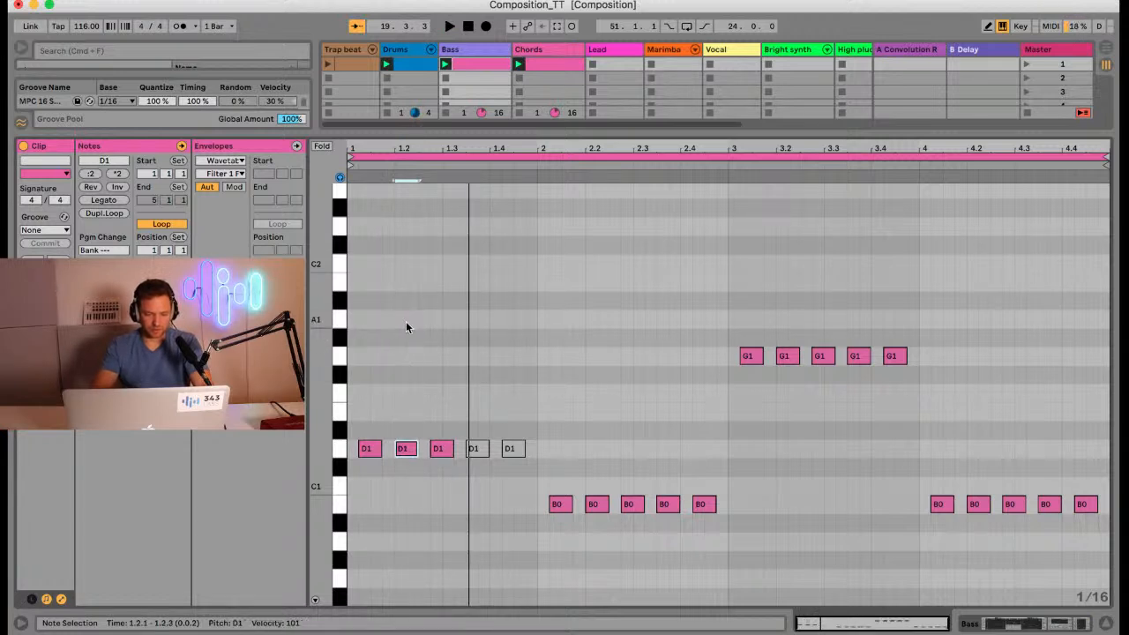
key("space")
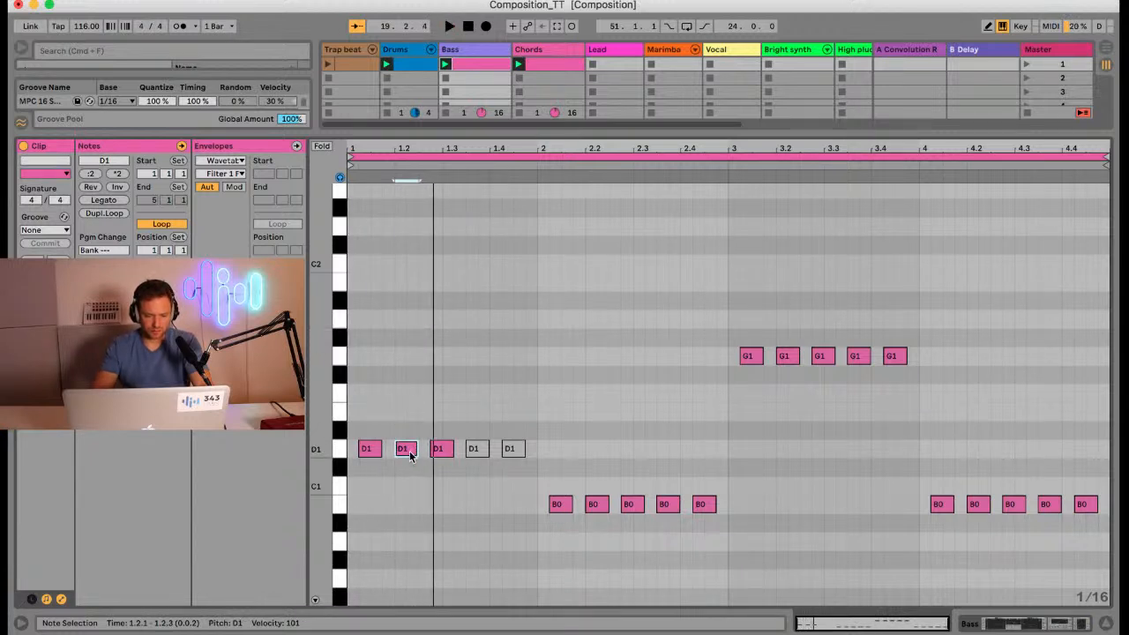
Step: Move the second D1 note of bar 1 one sixteenth earlier, shift the third to 1.2.1 at pitch A1, and audition the change
key("Left")
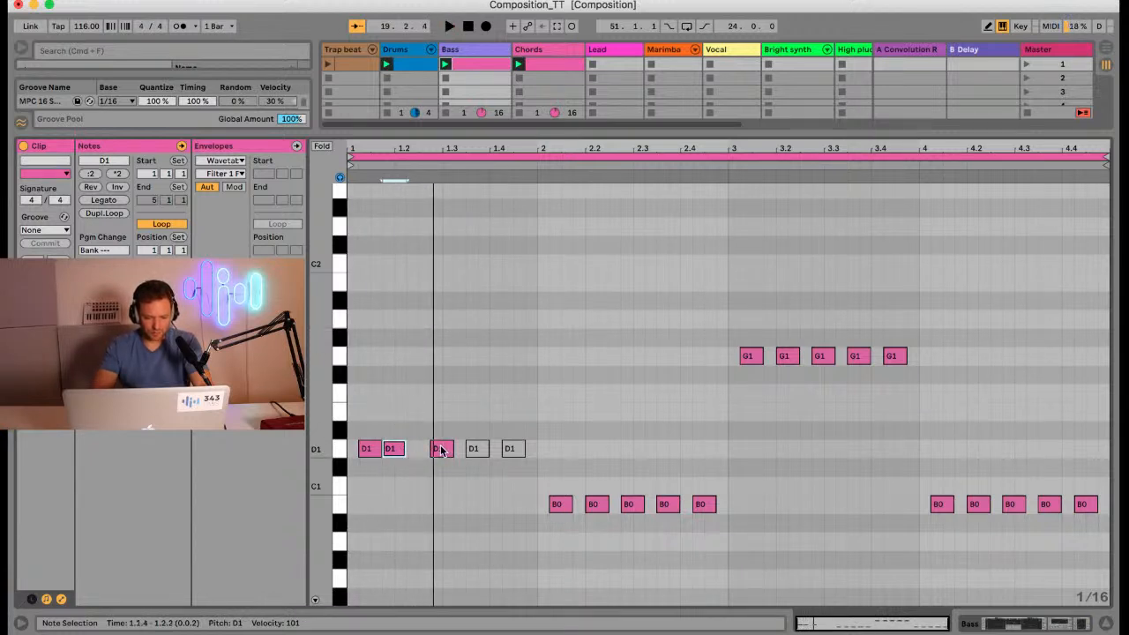
left_click_drag(441, 451, 413, 459)
key("Up")
key("Up")
key("Up")
key("Up")
key("Up")
key("Up")
key("Up")
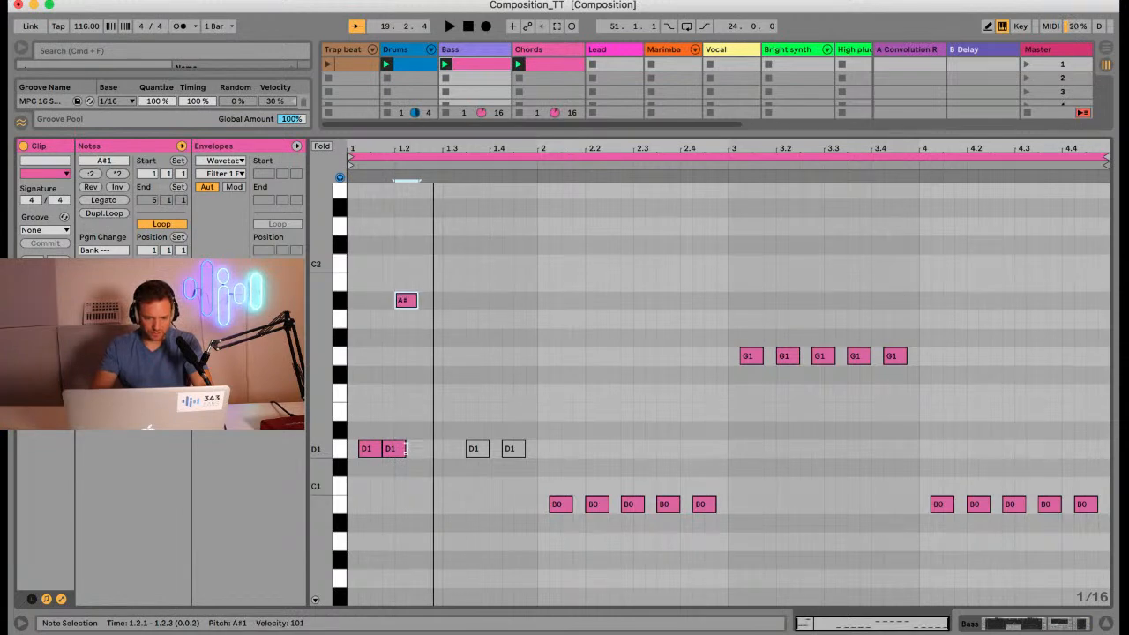
key("space")
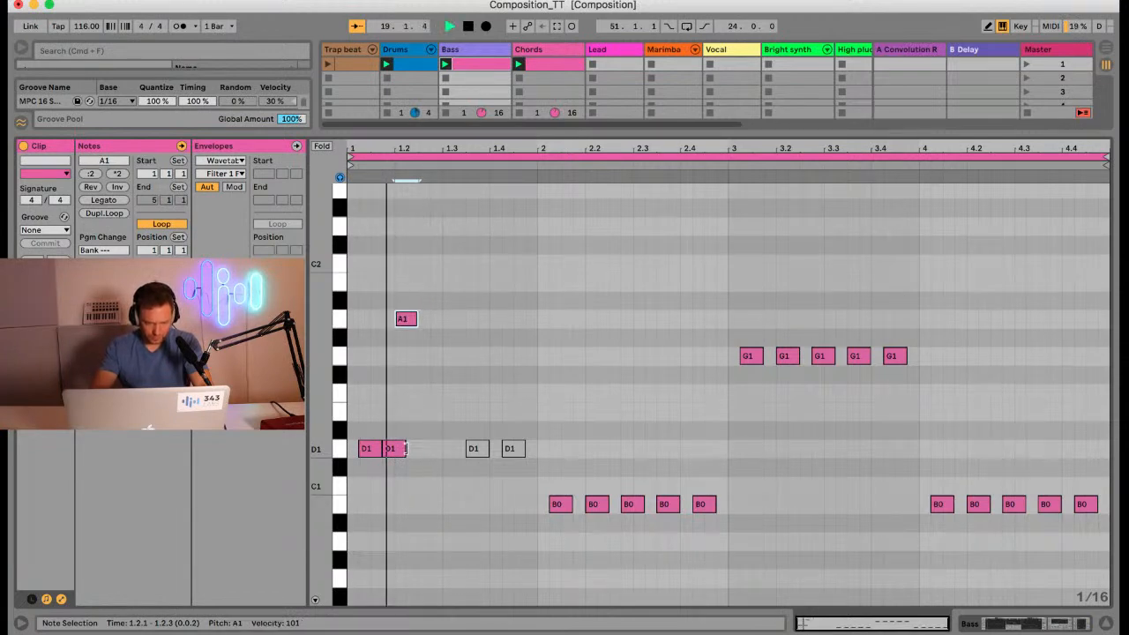
Step: Relaunch the Bass clip and solo the Drums and Bass tracks to hear them together, keeping the note editor enlarged
left_click_drag(492, 134, 475, 226)
left_click(447, 160)
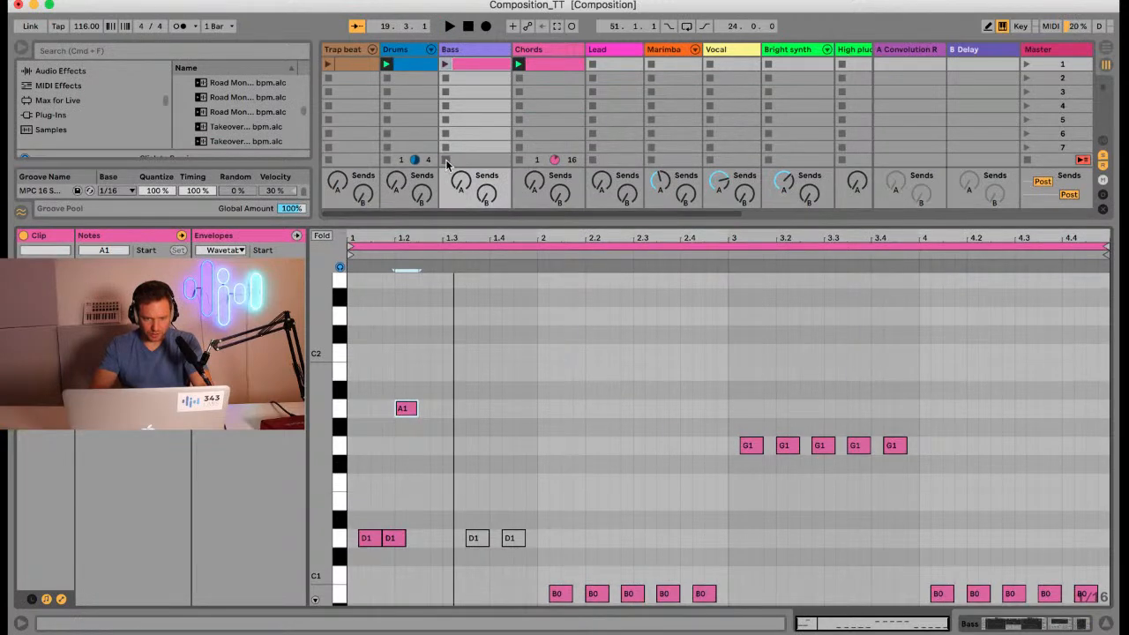
left_click(446, 65)
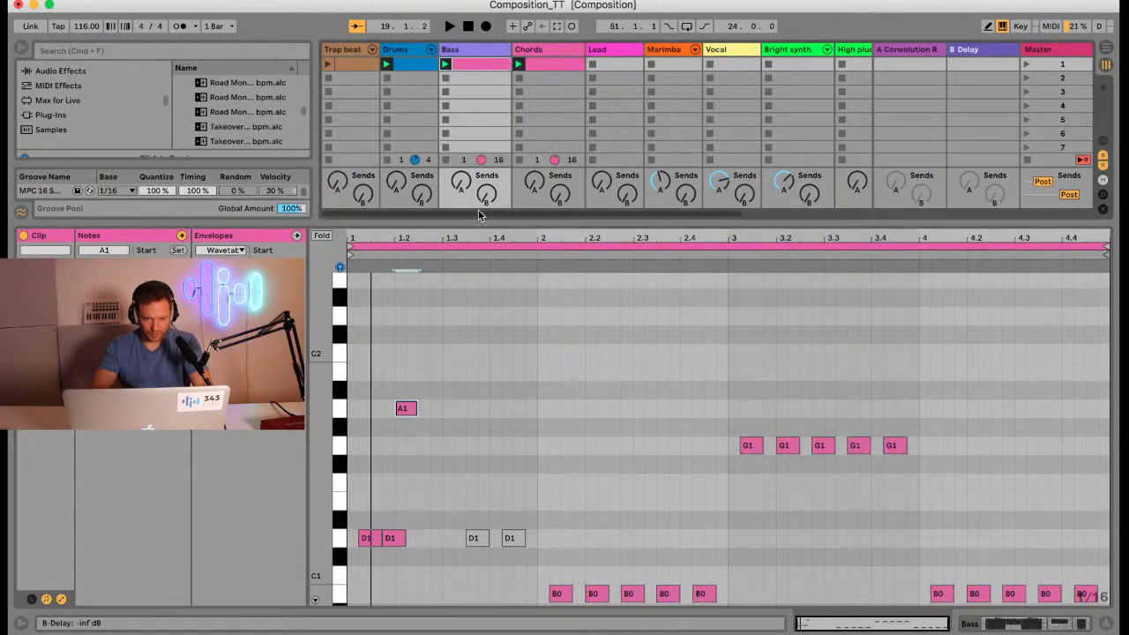
left_click_drag(481, 222, 473, 316)
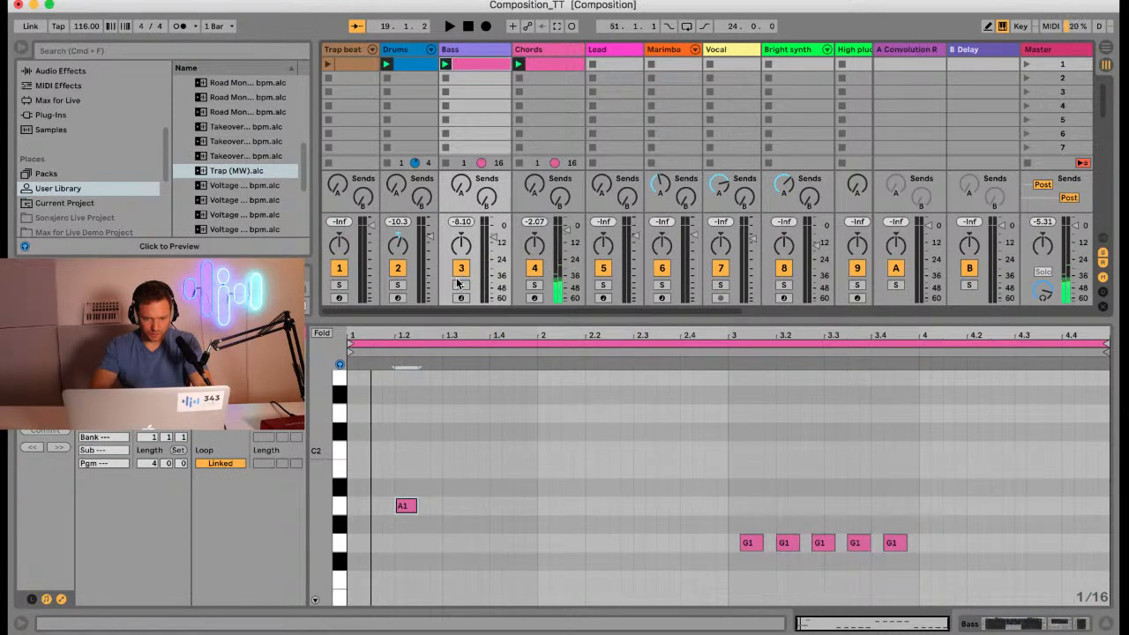
left_click(397, 285)
key("space")
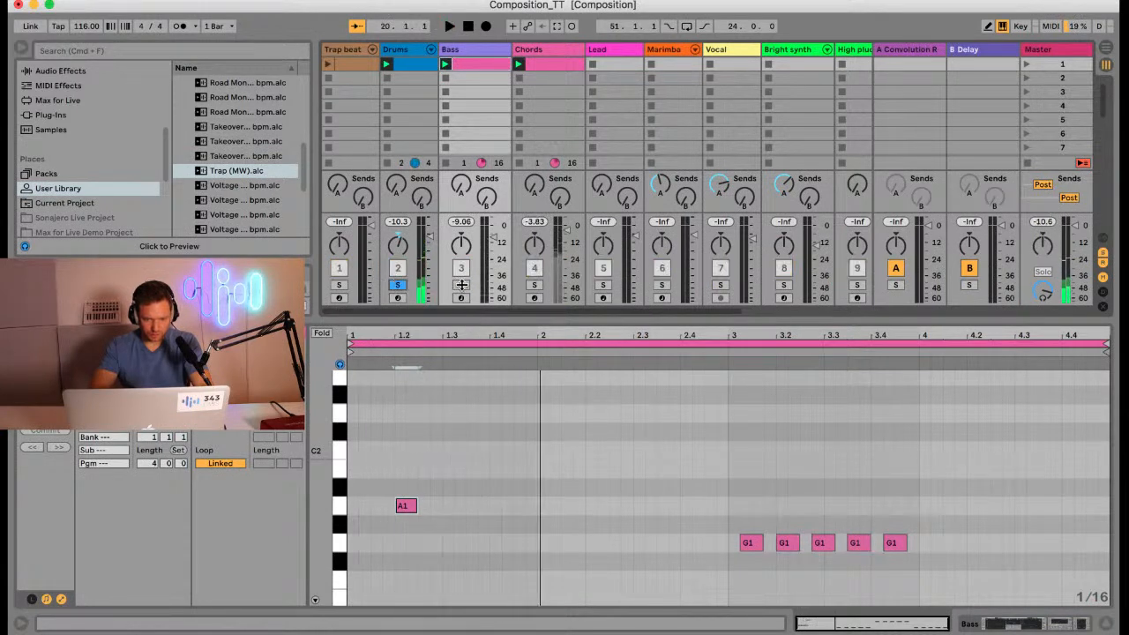
left_click(460, 284)
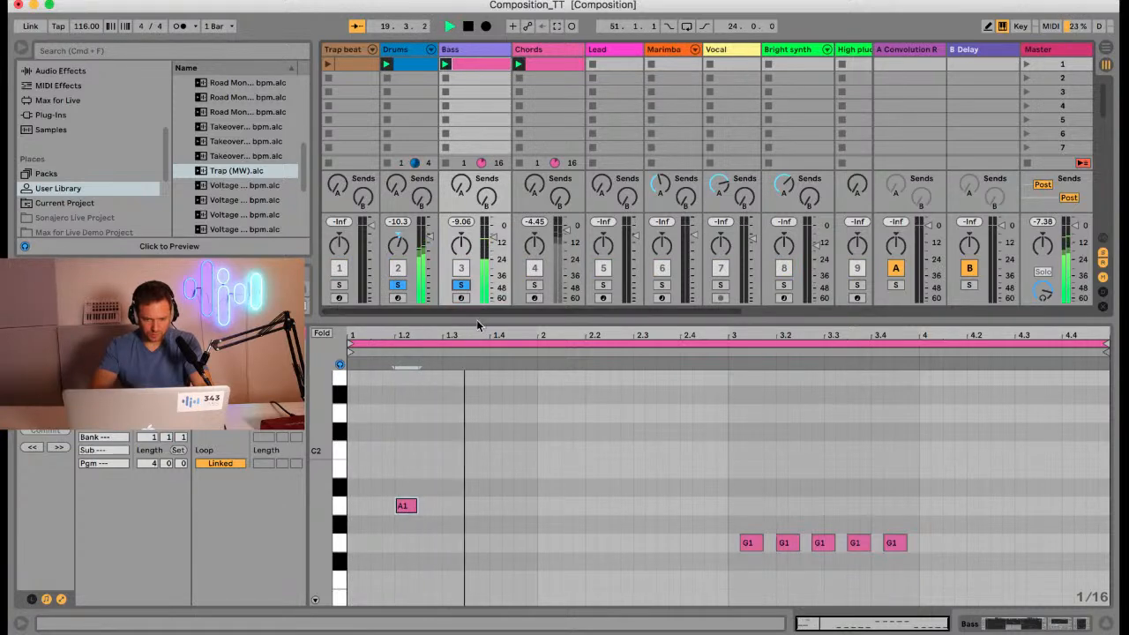
left_click_drag(472, 306, 477, 170)
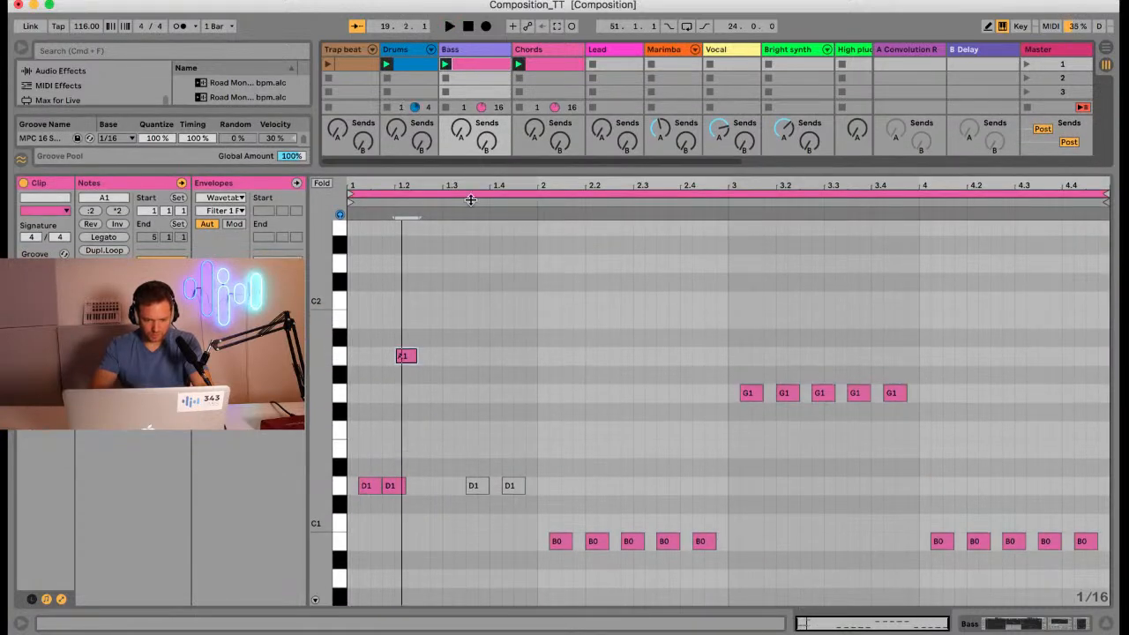
Step: Return the A1 note in bar 1 to D1 at 1.2.4 and the D1 note at 1.1.4 to 1.2.1
left_click(394, 487)
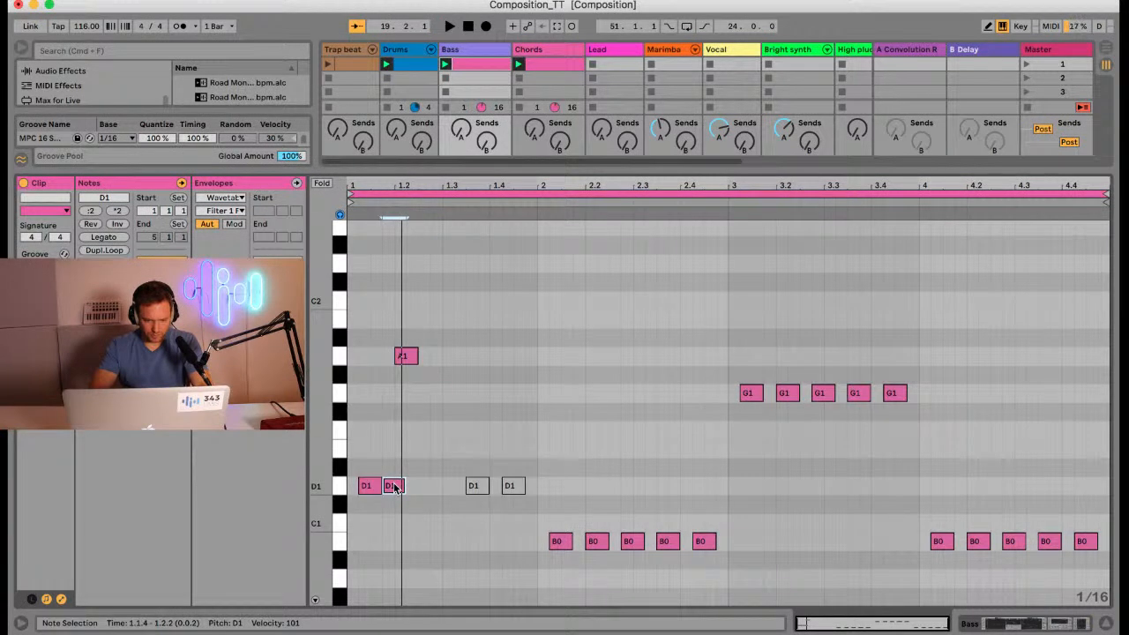
key("alt+Up")
key("Down")
key("Down")
key("Down")
key("Down")
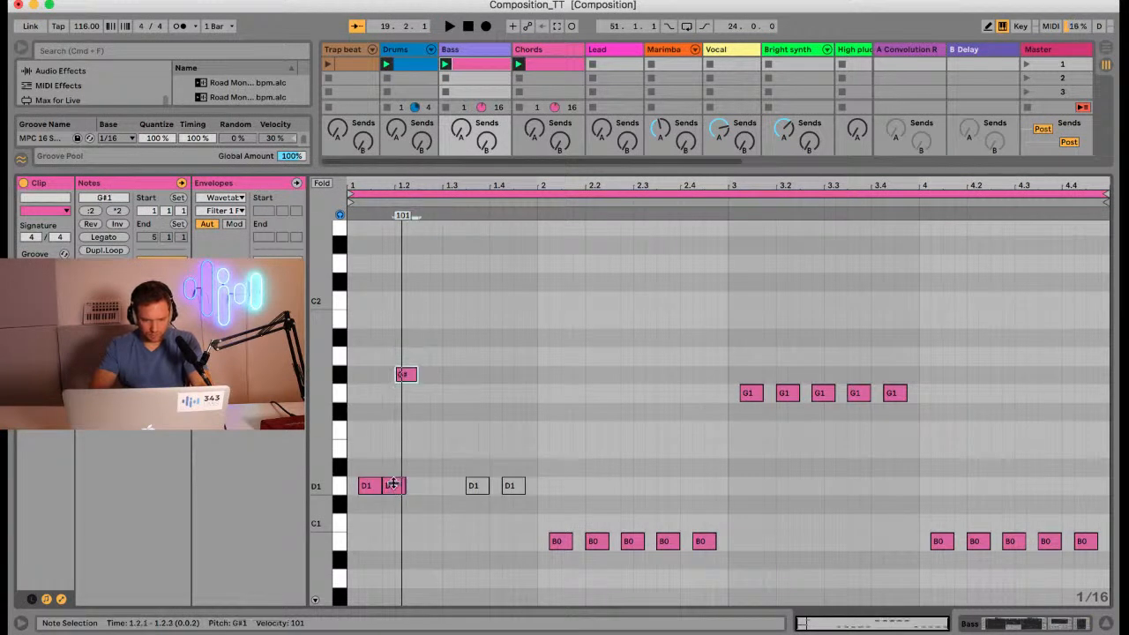
key("Down")
key("Down")
key("Down")
key("Right")
key("Right")
key("Right")
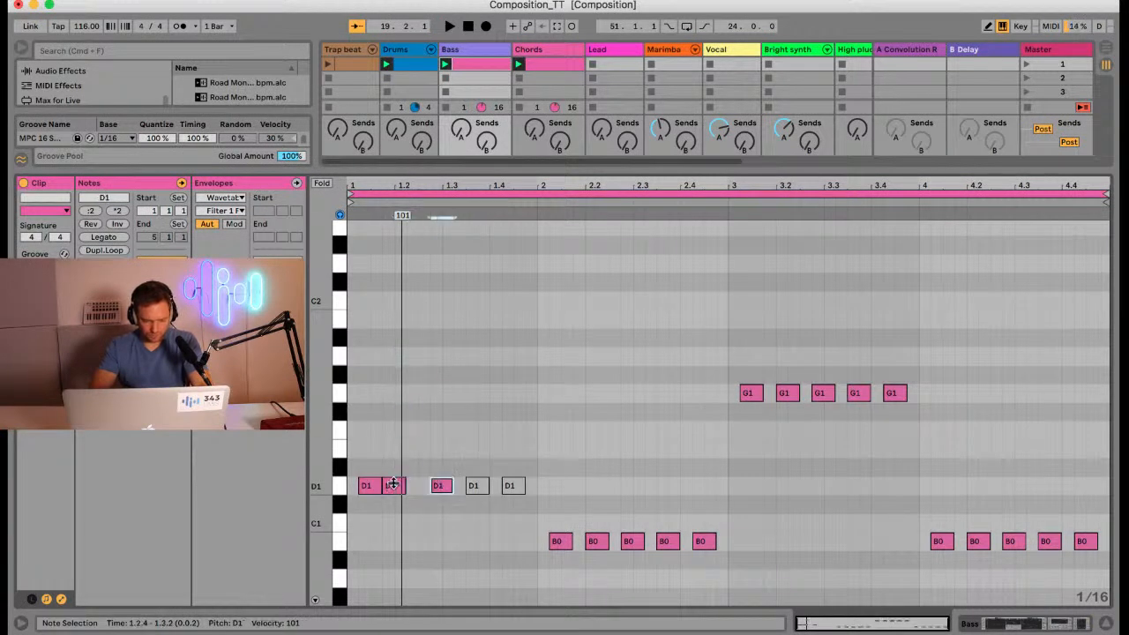
left_click(393, 486)
left_click_drag(393, 487, 406, 488)
Step: Deactivate the D1 note at 1.2.1 in the Bass clip and play back bar 1
key("0")
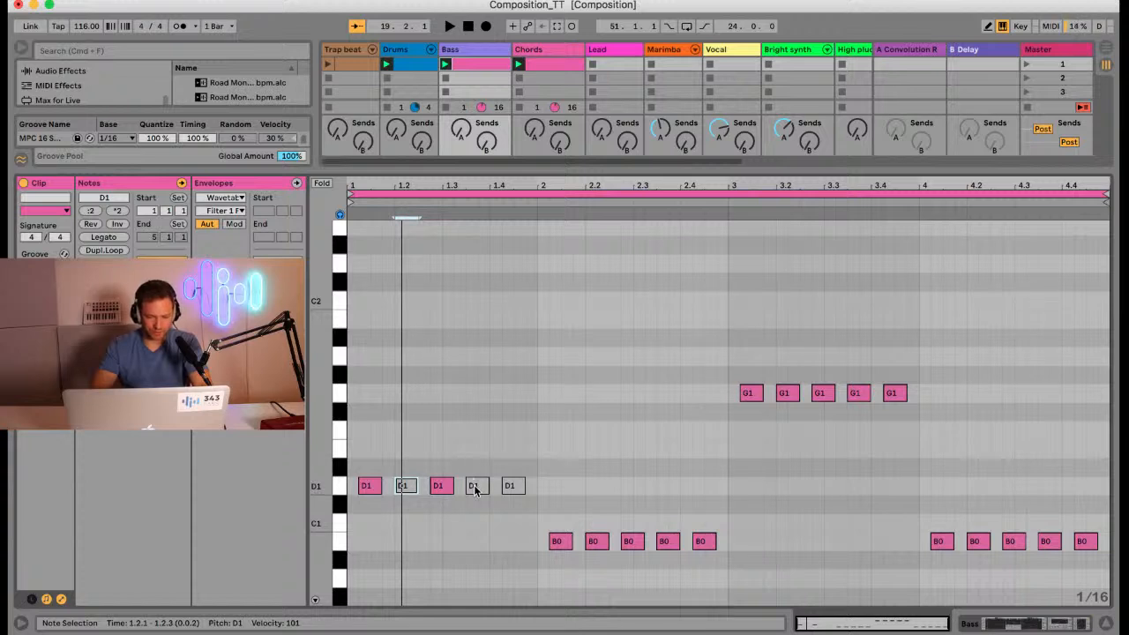
key("space")
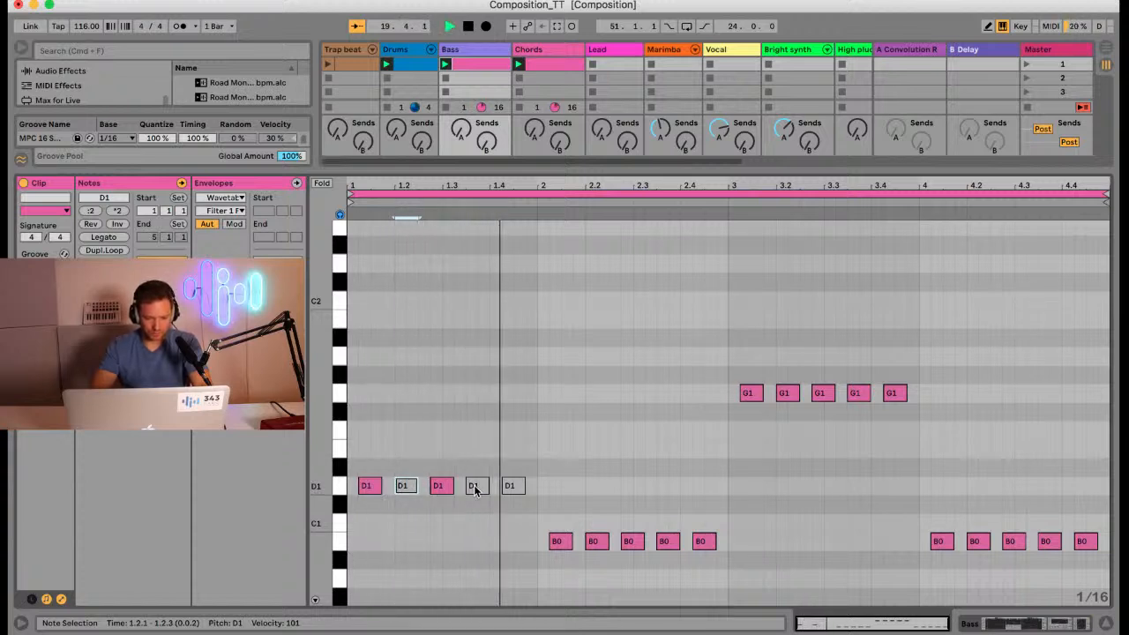
key("space")
Step: Raise the deactivated fourth note of bar 1 in the Bass clip from D1 to A1
left_click(474, 486)
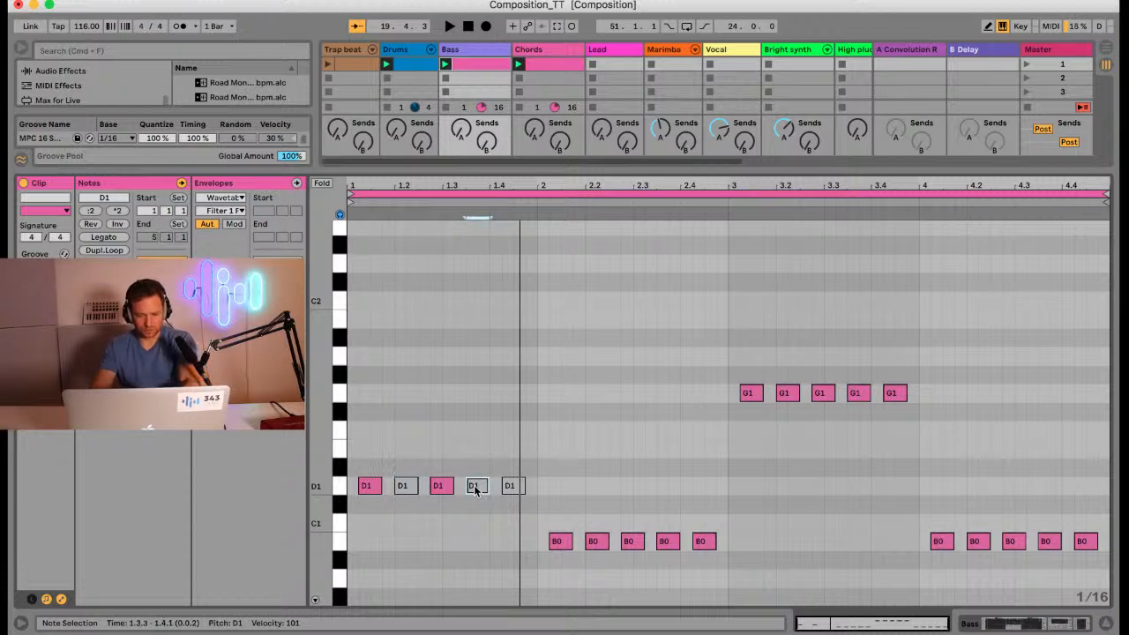
key("Up")
key("Up")
key("Up")
key("Up")
key("Up")
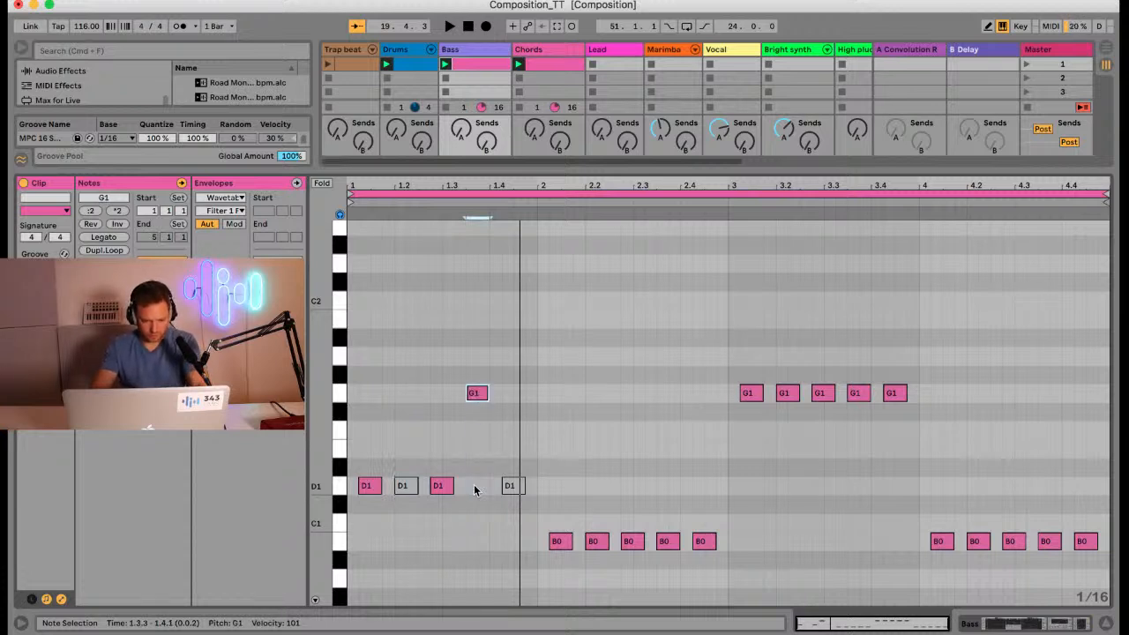
key("Up")
key("Up")
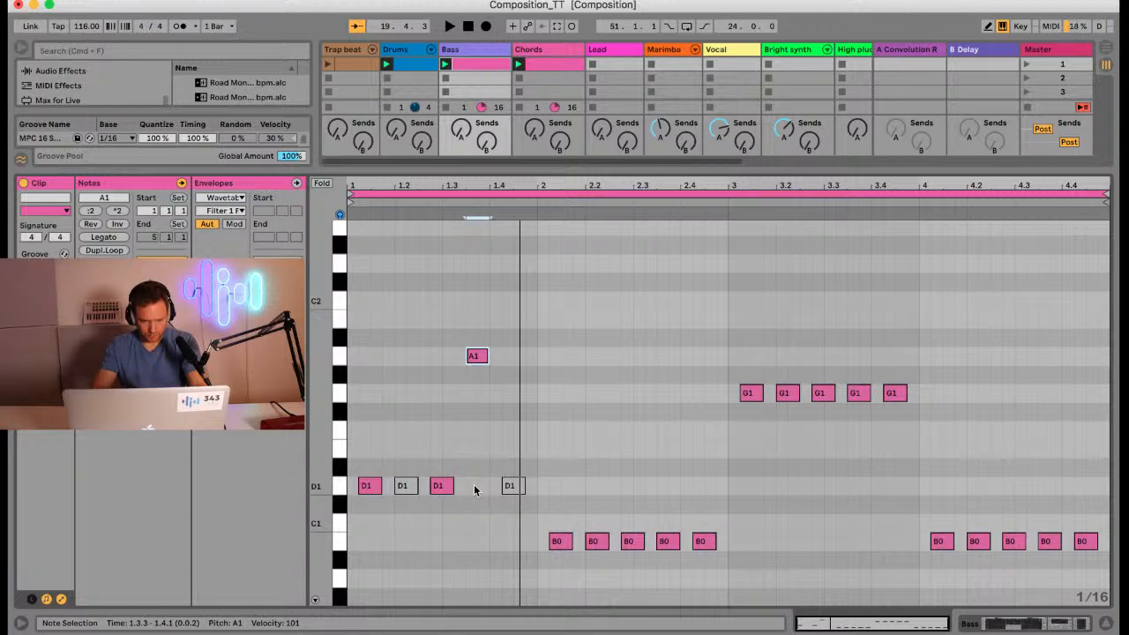
Step: Shrink the note editor to reveal the mixer, unsolo the Drums and Bass tracks, and play bar 1 with the chords
key("space")
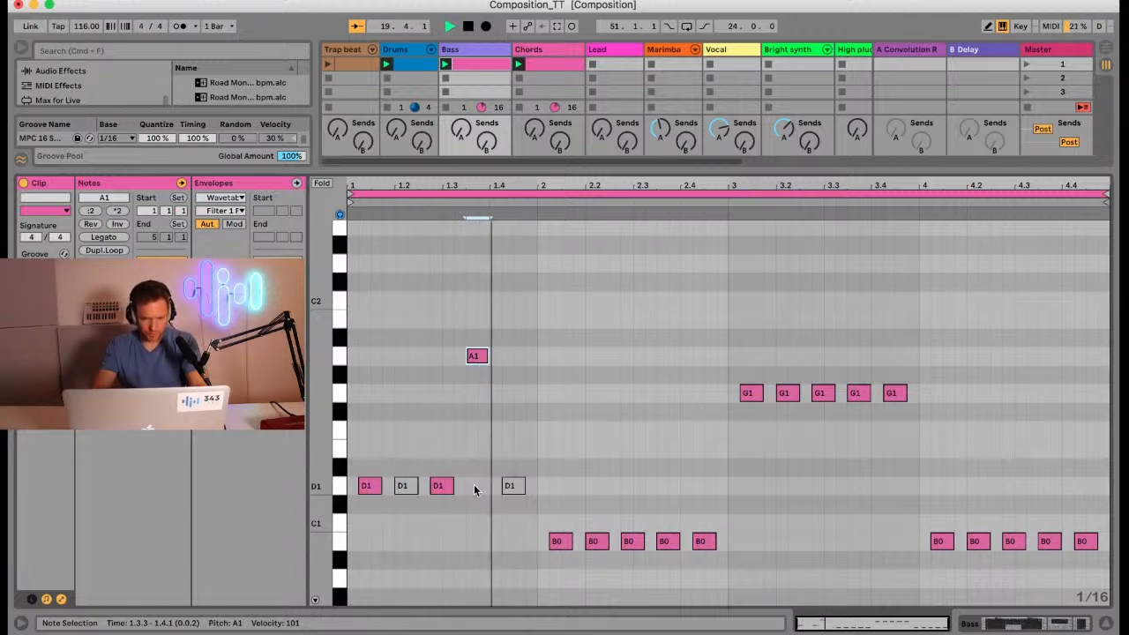
key("space")
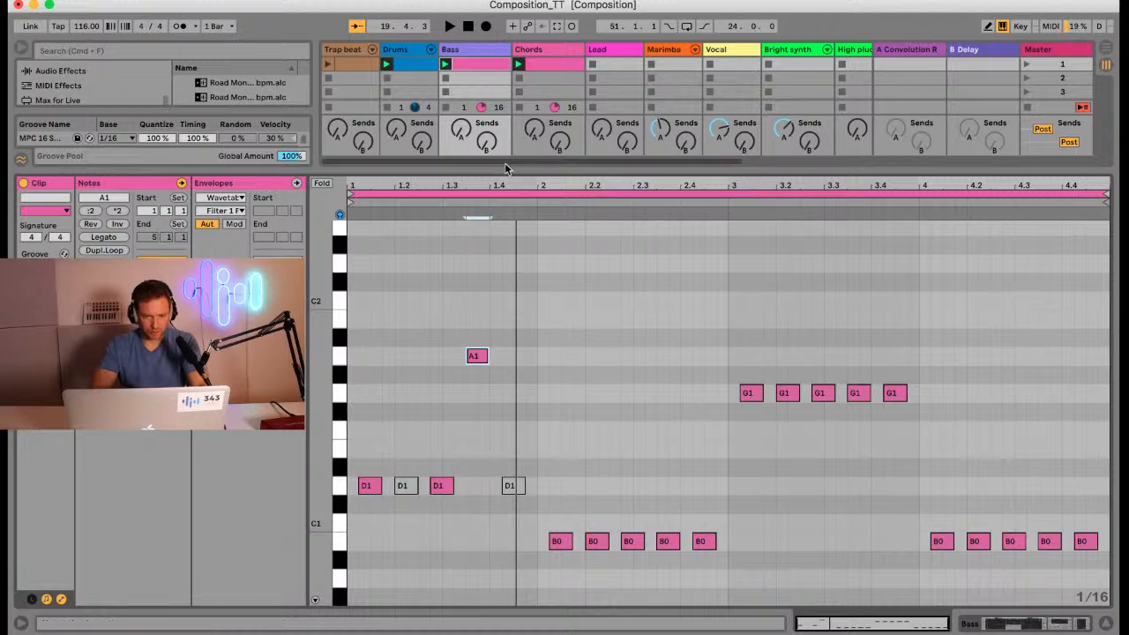
left_click_drag(504, 180, 499, 270)
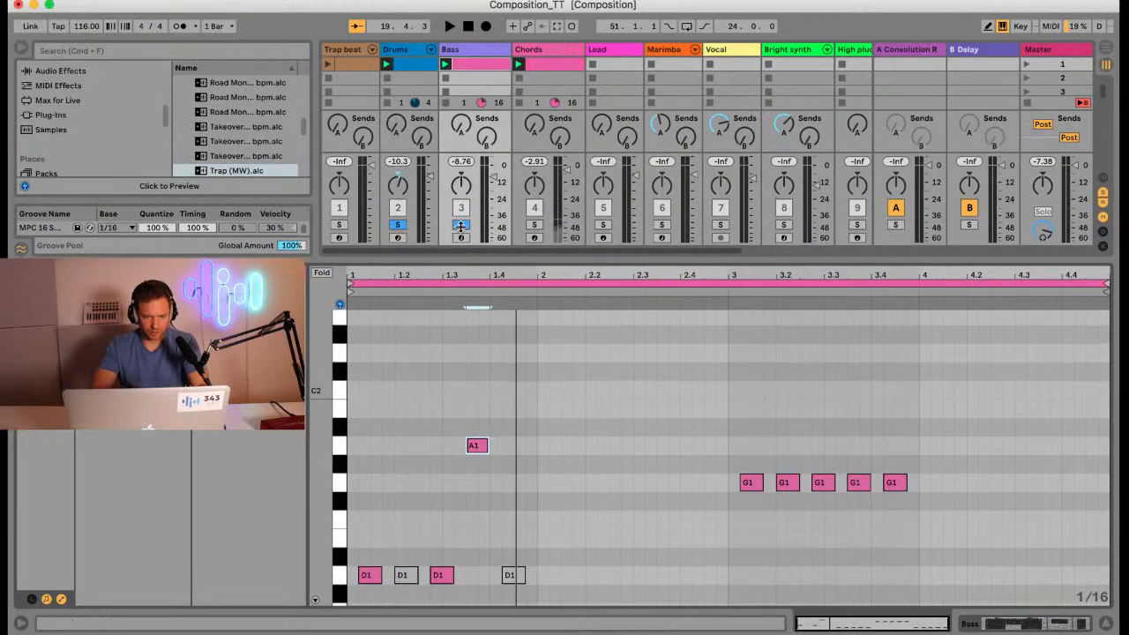
key("space")
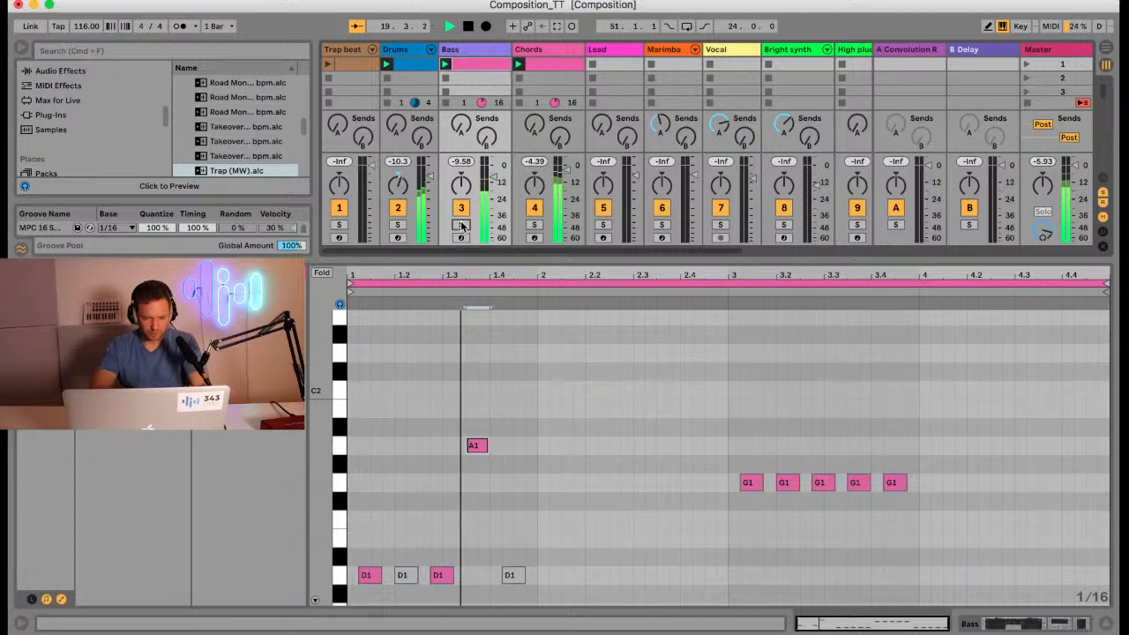
key("space")
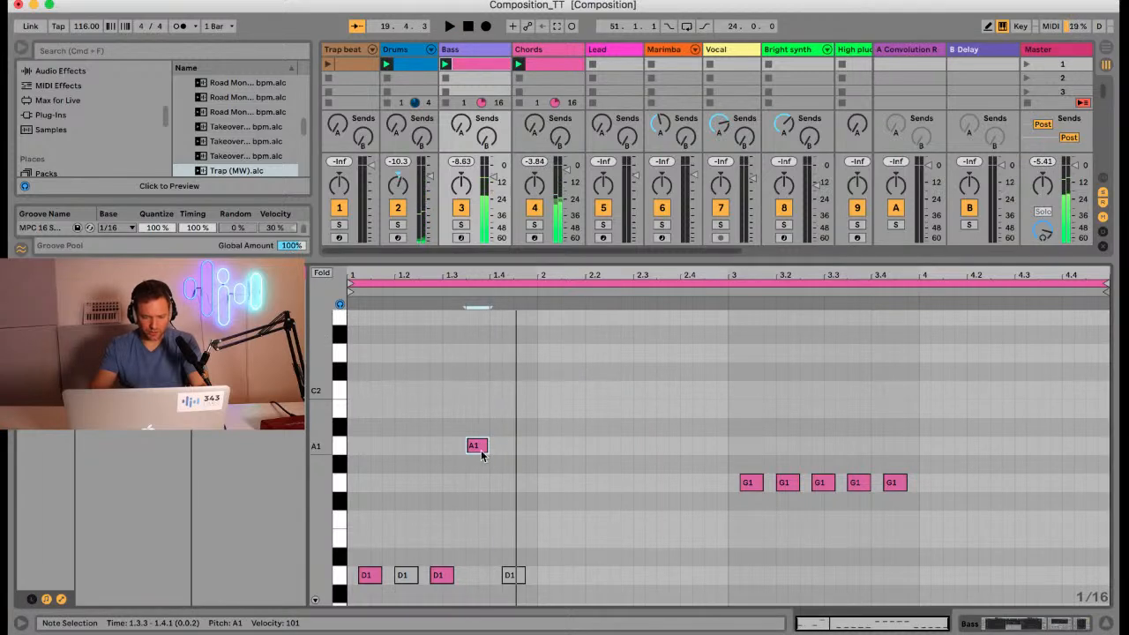
Step: Lower the fourth note of bar 1 in the Bass clip an octave to A0 and play it back
key("shift+Down")
key("space")
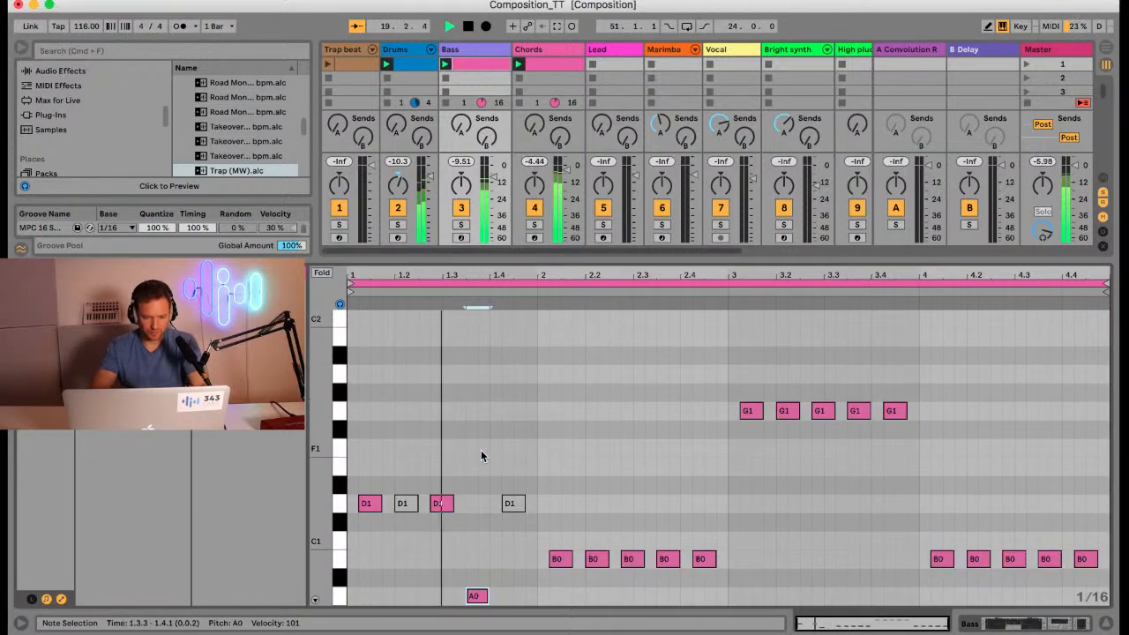
key("space")
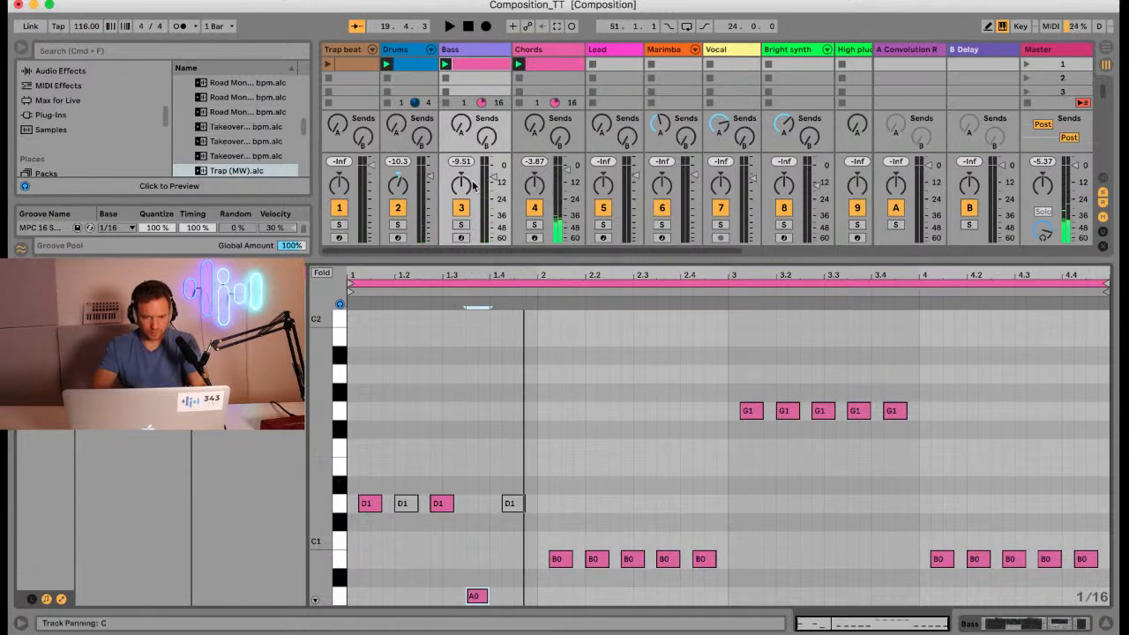
Step: Raise the Bass track's volume slightly and play back the mix to check the level
left_click_drag(496, 179, 492, 175)
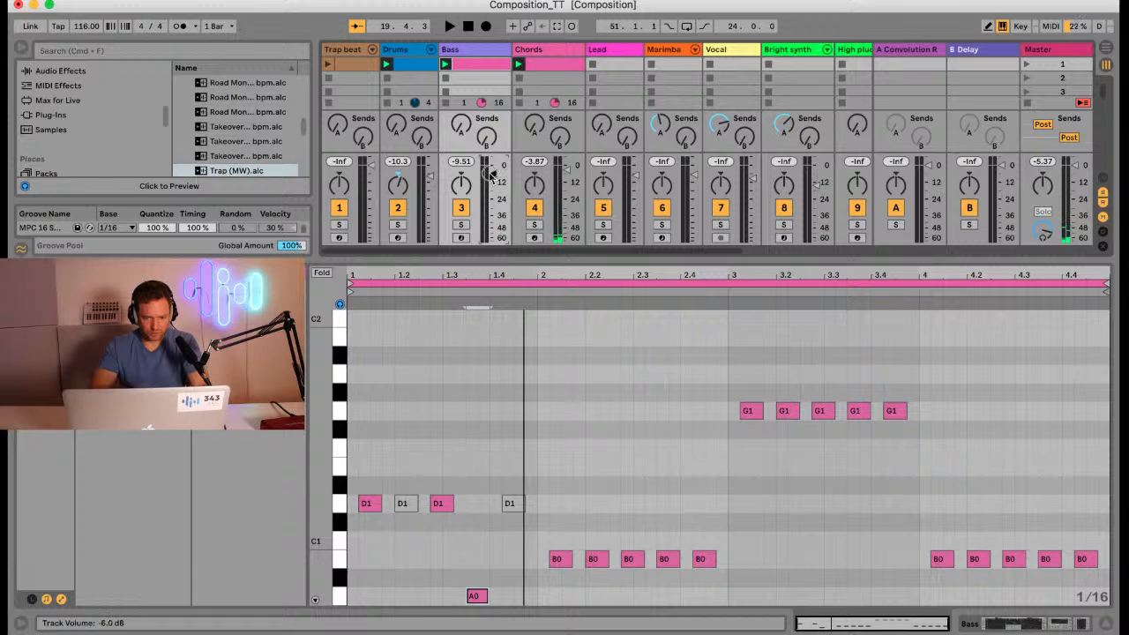
key("space")
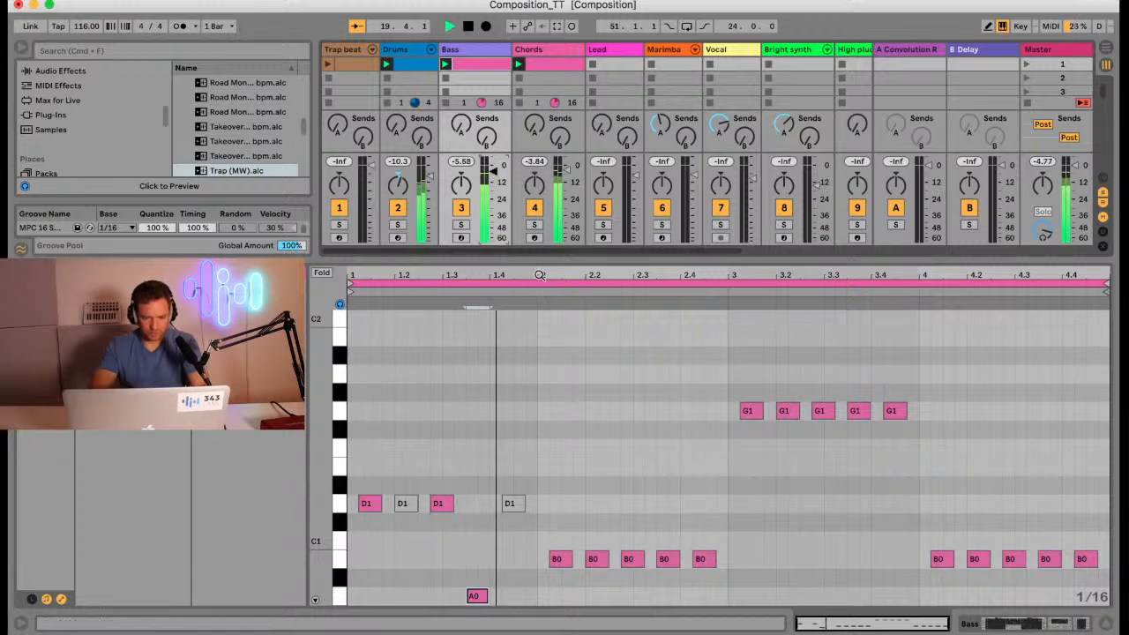
key("space")
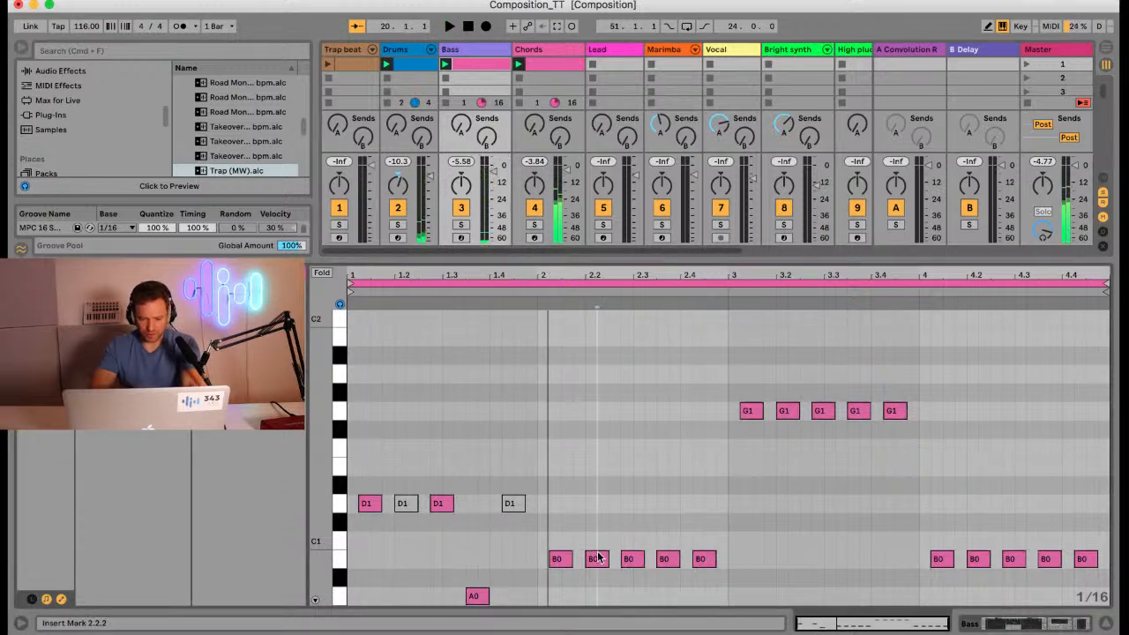
Step: Deactivate the second B0 note of bar 2, at 2.2.1, in the Bass clip
left_click(597, 559)
key("0")
left_click(633, 560)
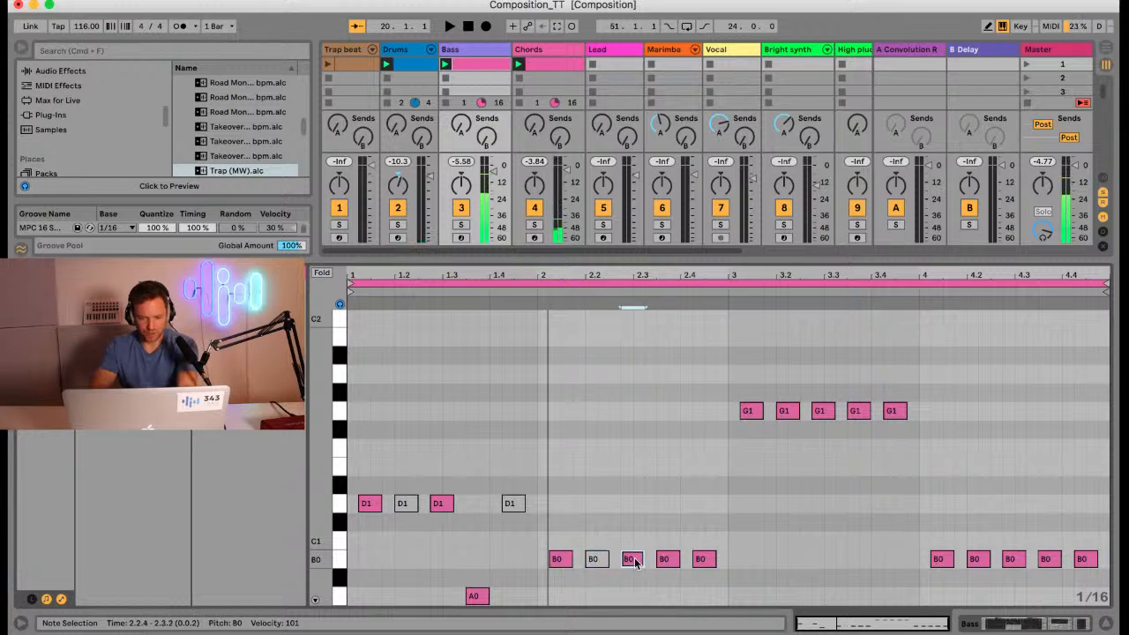
Step: Move the fourth note of bar 2 in the Bass clip from B0 to F#0 and play back the result
scroll(634, 559, "down", 3)
left_click(666, 488)
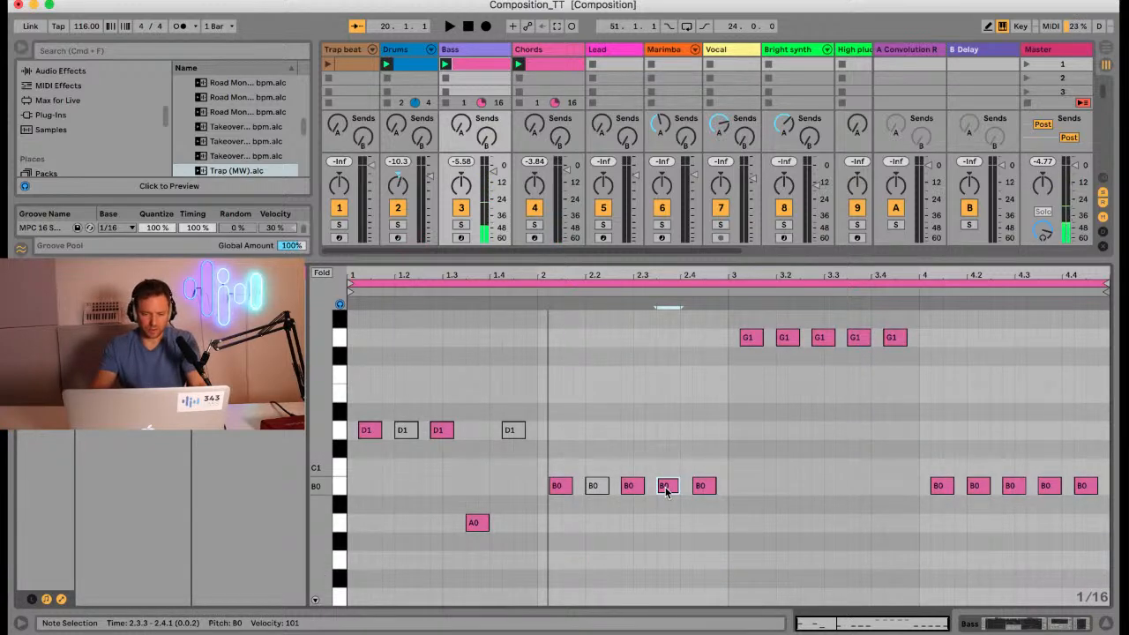
key("Up")
key("Up")
key("Up")
key("Up")
key("Up")
key("Up")
key("Up")
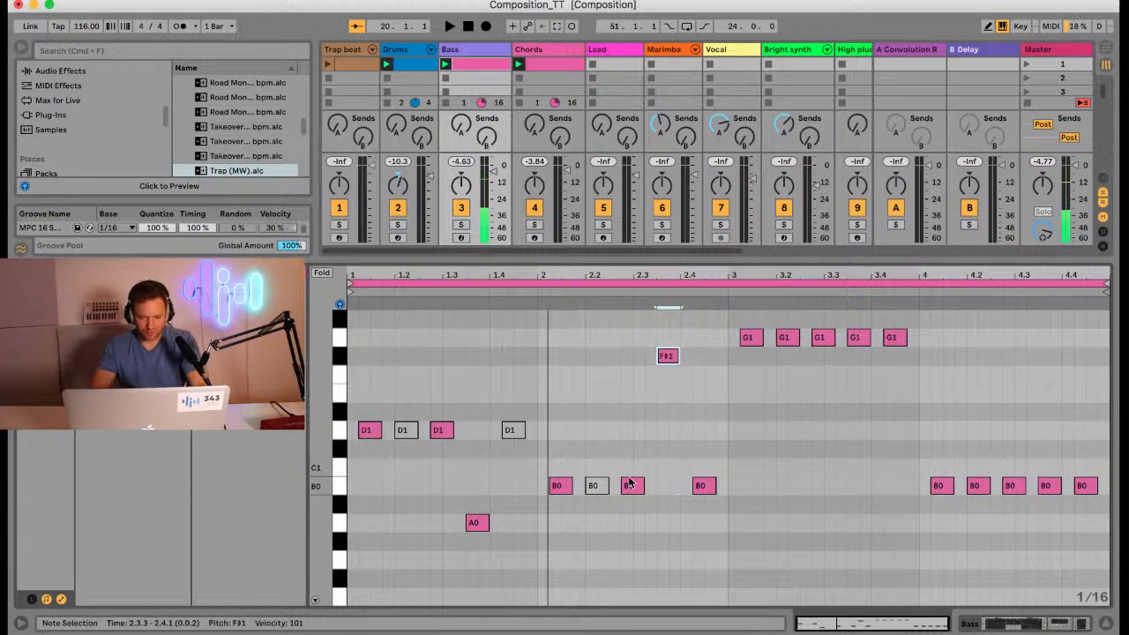
key("shift+Down")
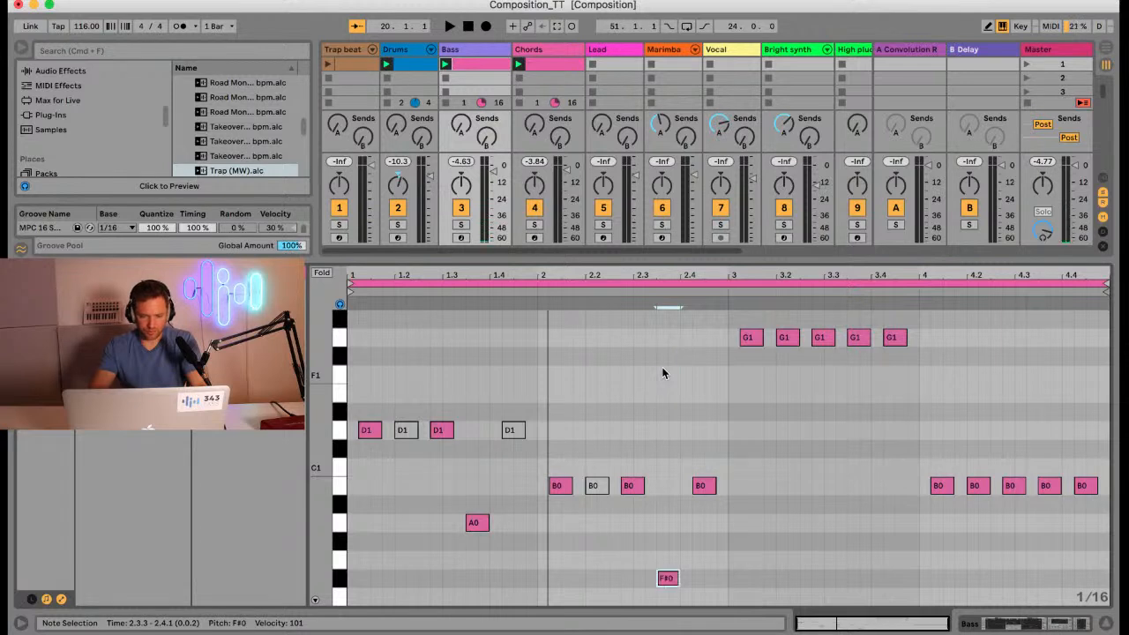
key("space")
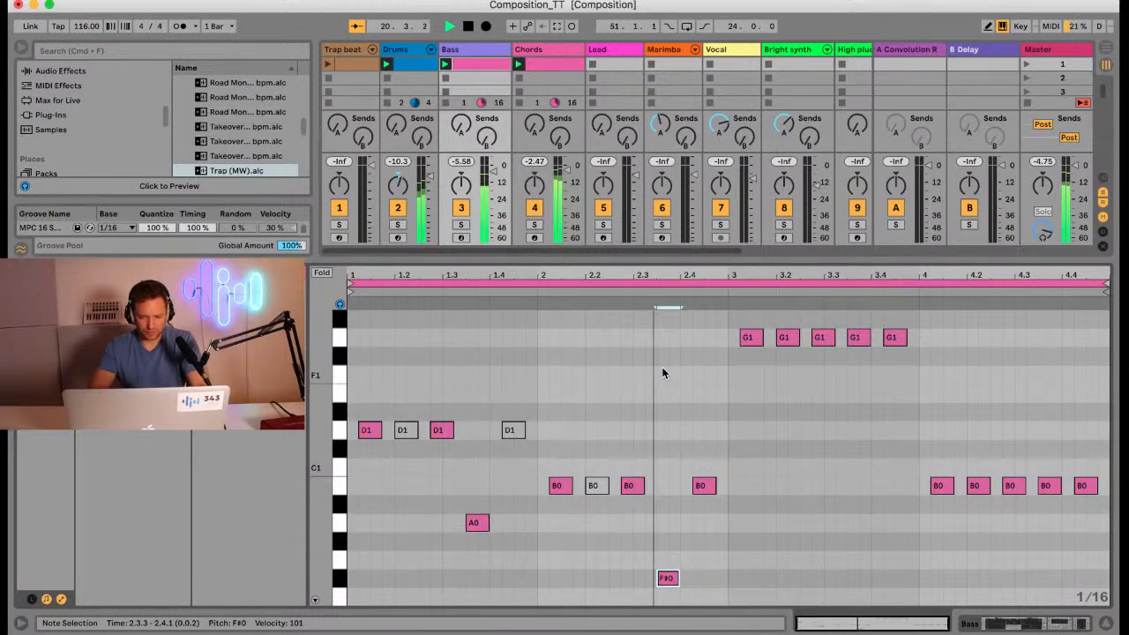
key("space")
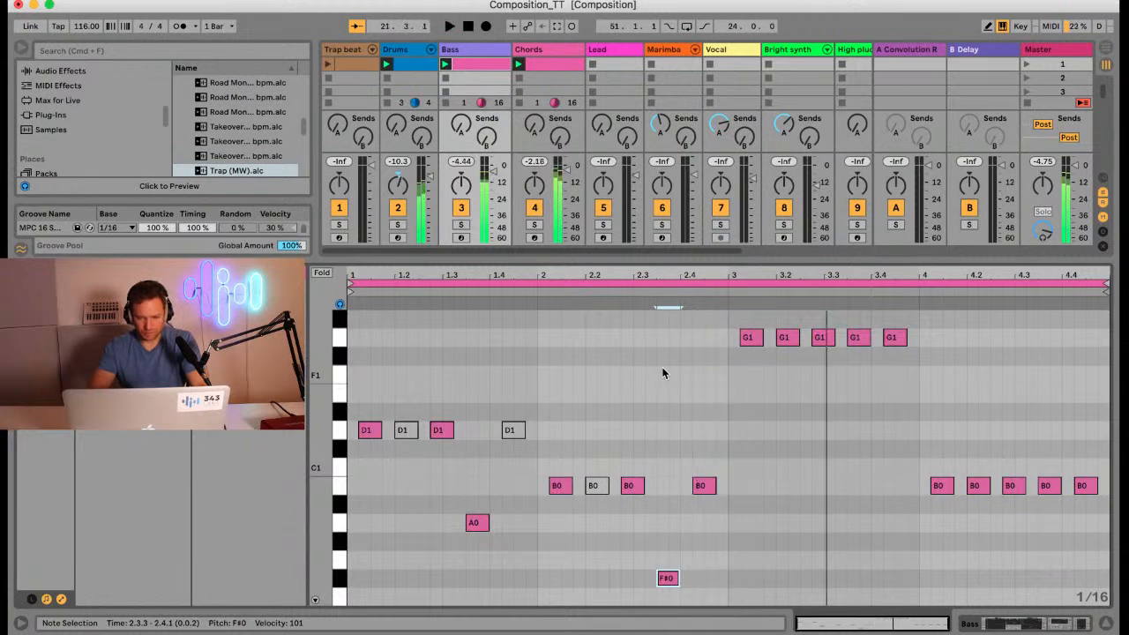
Step: Deactivate the second G1 note of bar 3 in the Bass clip and lower the third G1 note to D1
left_click(788, 338)
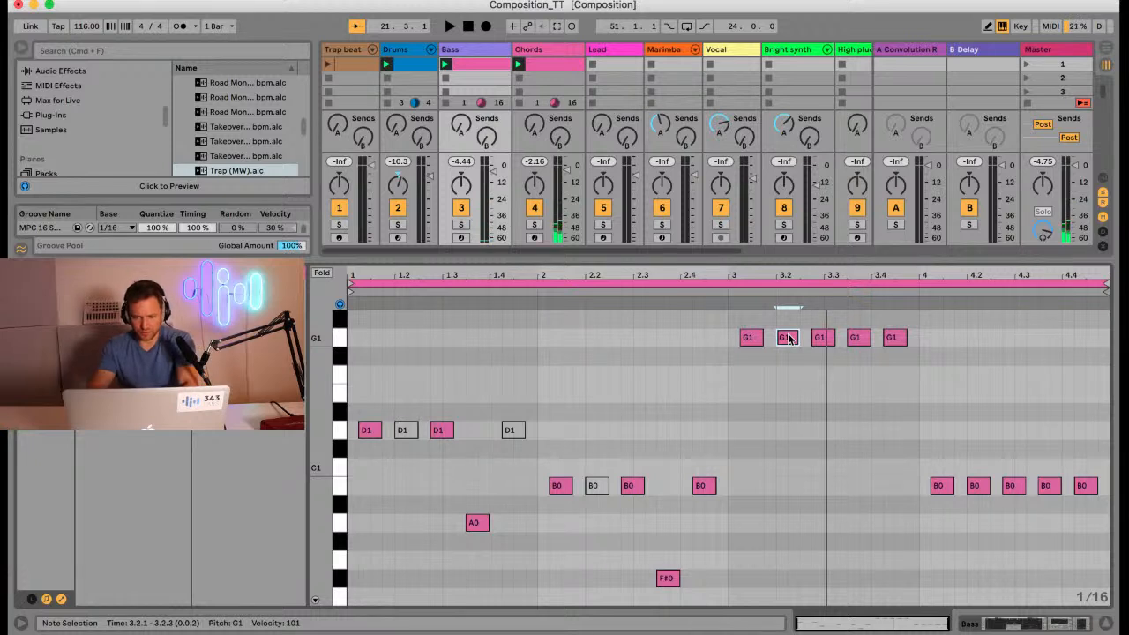
key("0")
left_click(820, 339)
scroll(818, 335, "up", 3)
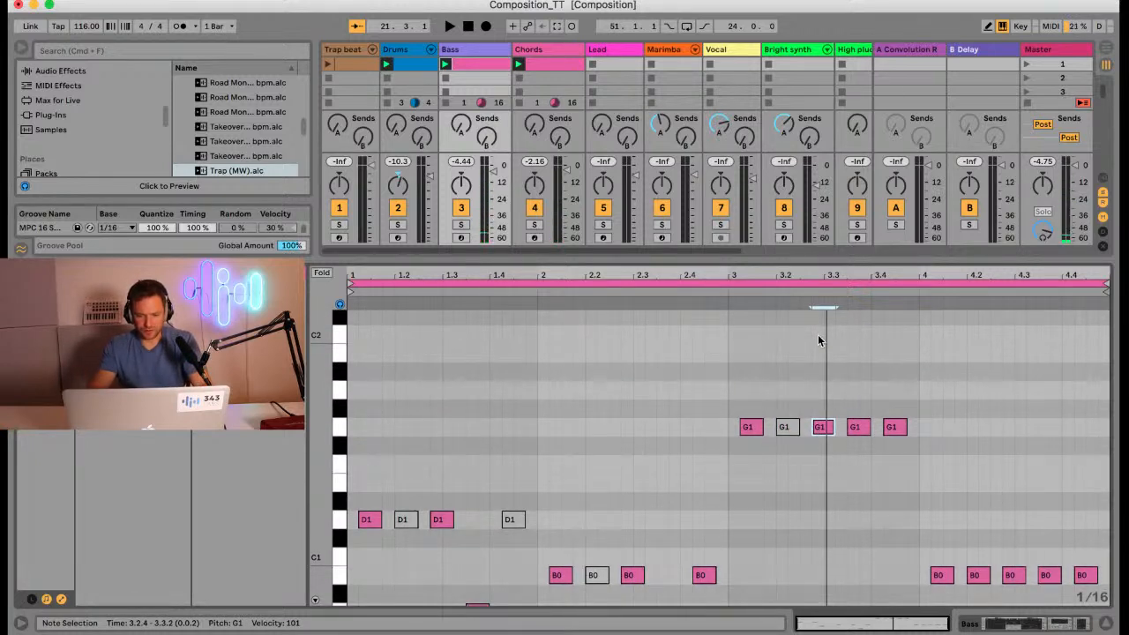
scroll(818, 335, "down", 4)
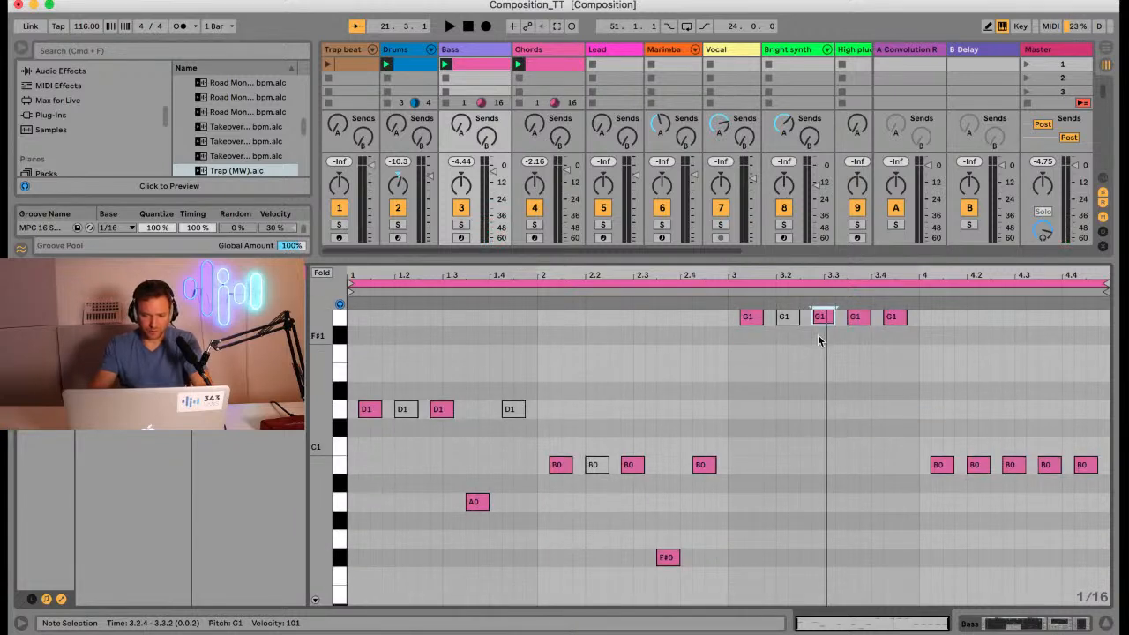
key("Down")
key("Down")
key("Down")
key("Down")
key("Down")
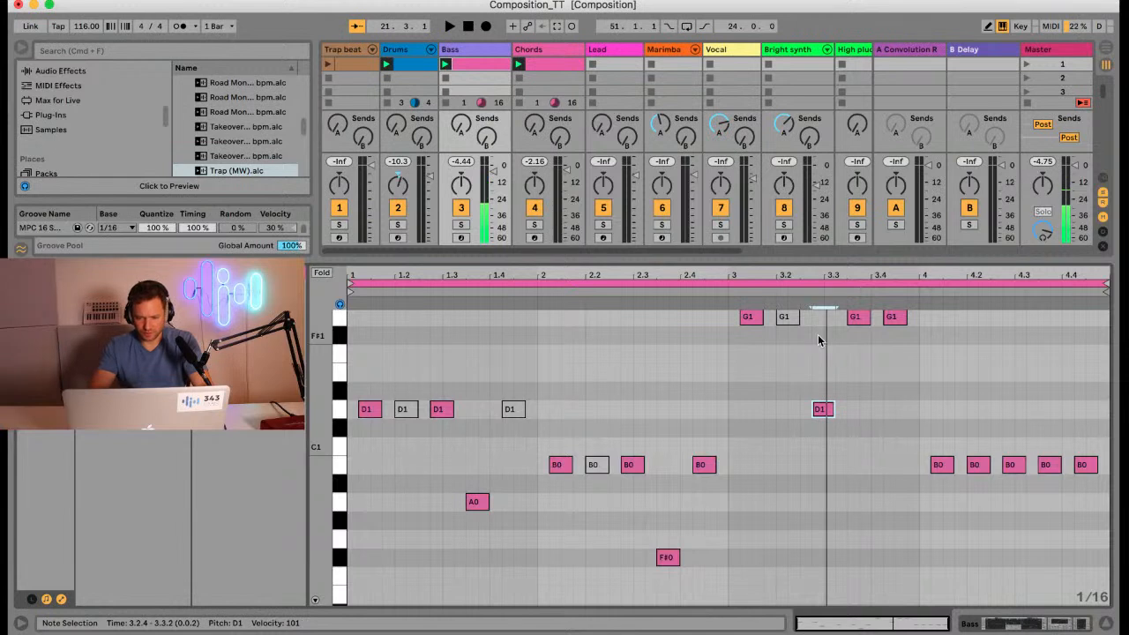
Step: Deactivate the last G1 note of bar 3 and the second B0 note of bar 4 in the Bass clip
left_click(893, 320)
key("0")
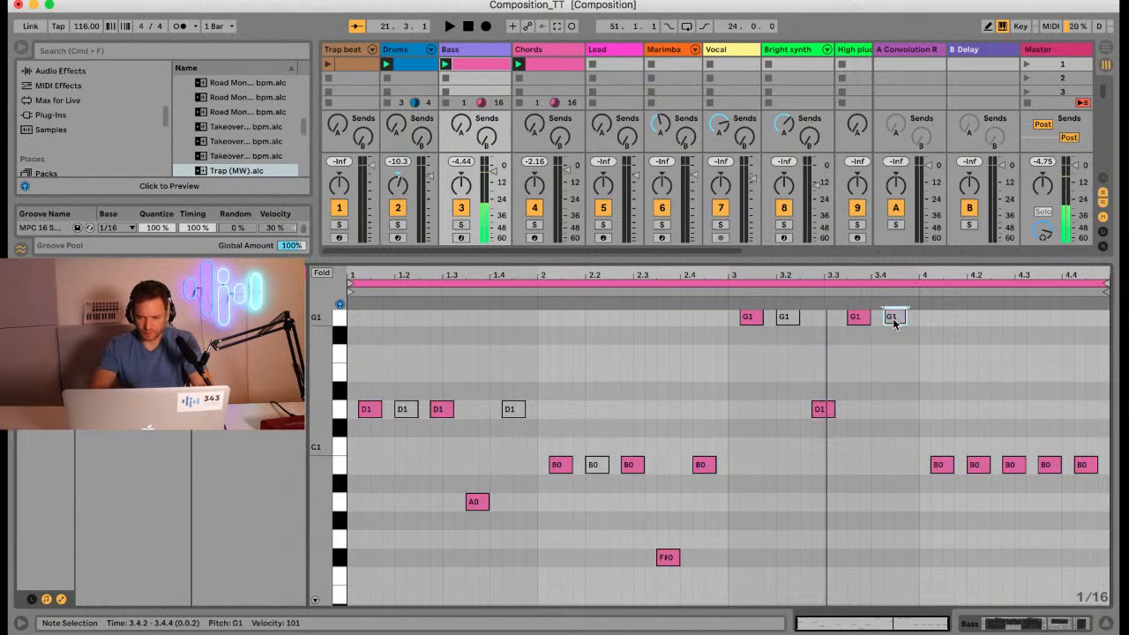
left_click(981, 469)
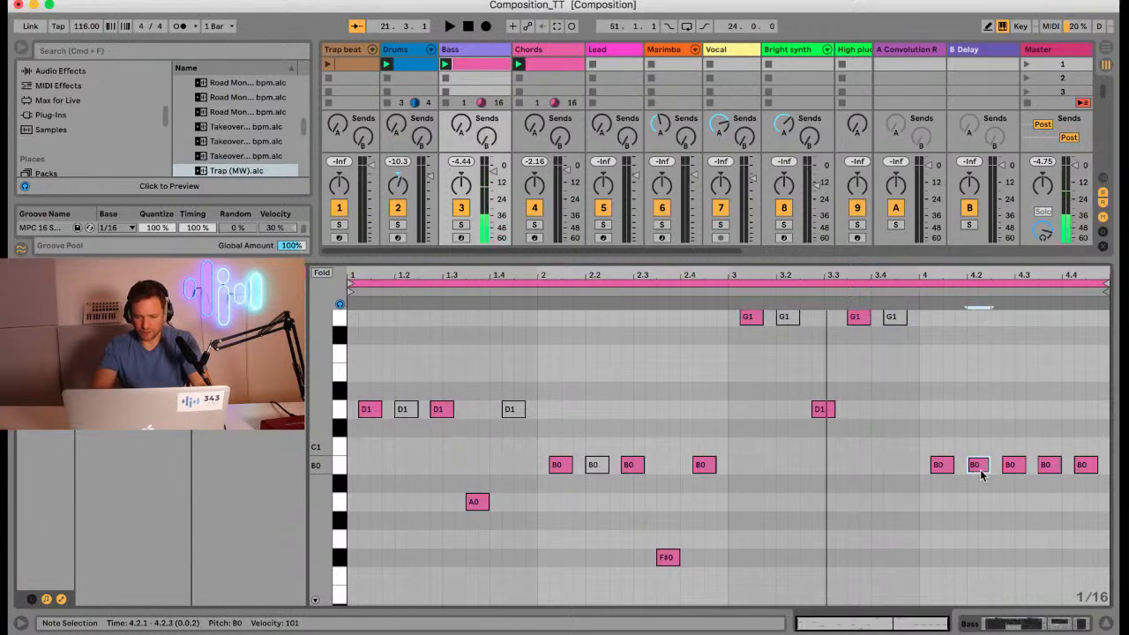
key("0")
left_click(1011, 467)
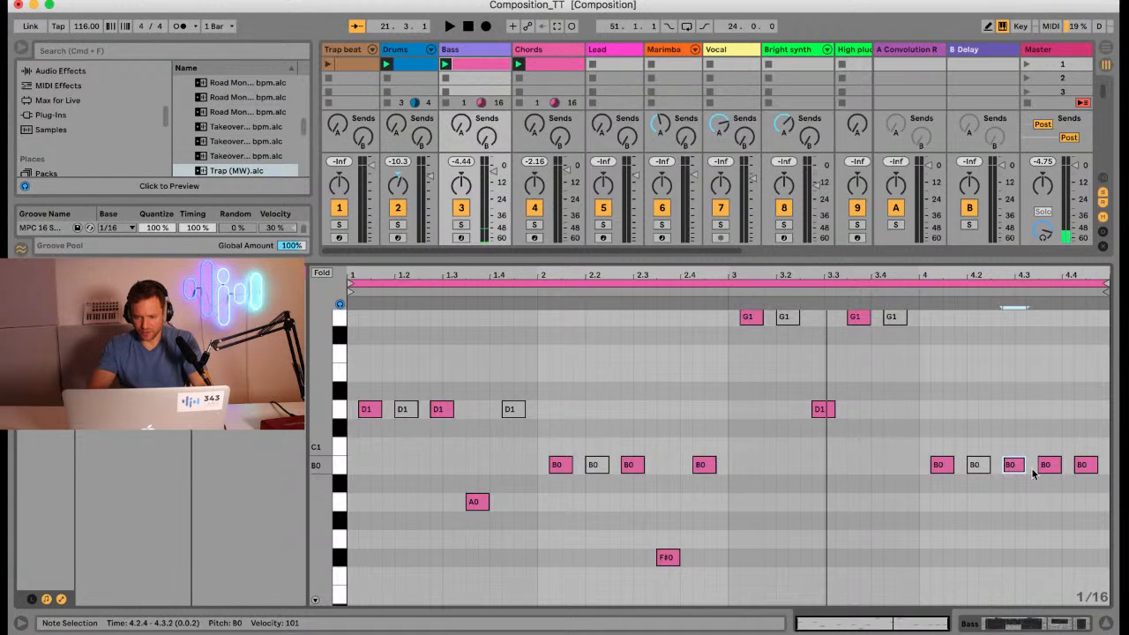
Step: Lower the fourth note of bar 4 in the Bass clip to F#0 and play back the bass line
left_click(1049, 468)
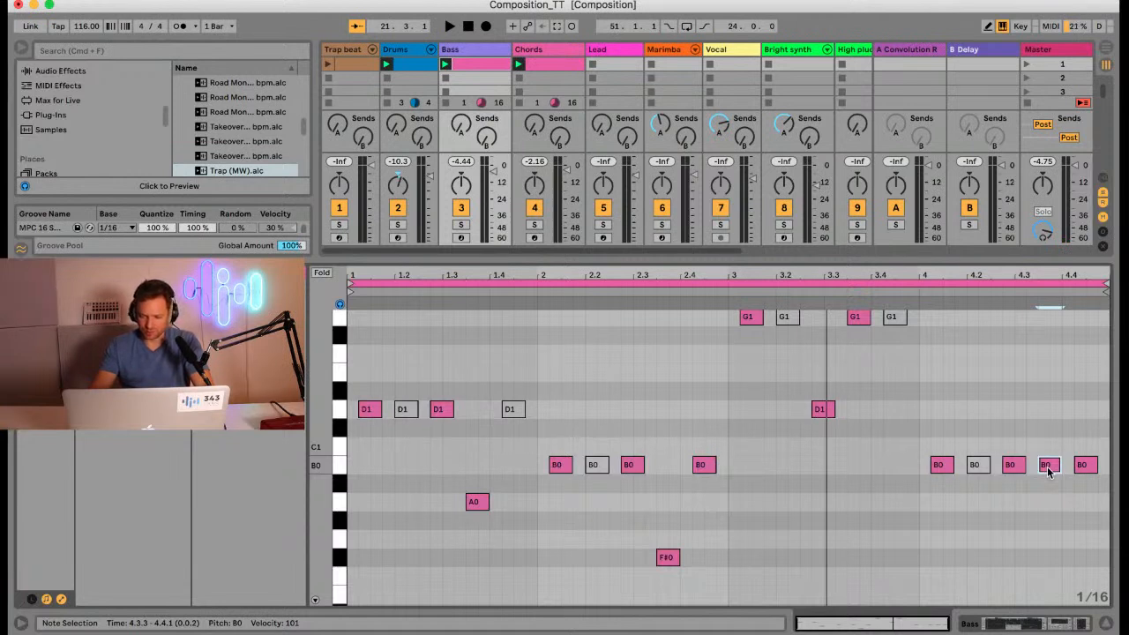
key("Down")
key("Down")
key("Down")
key("Down")
key("Down")
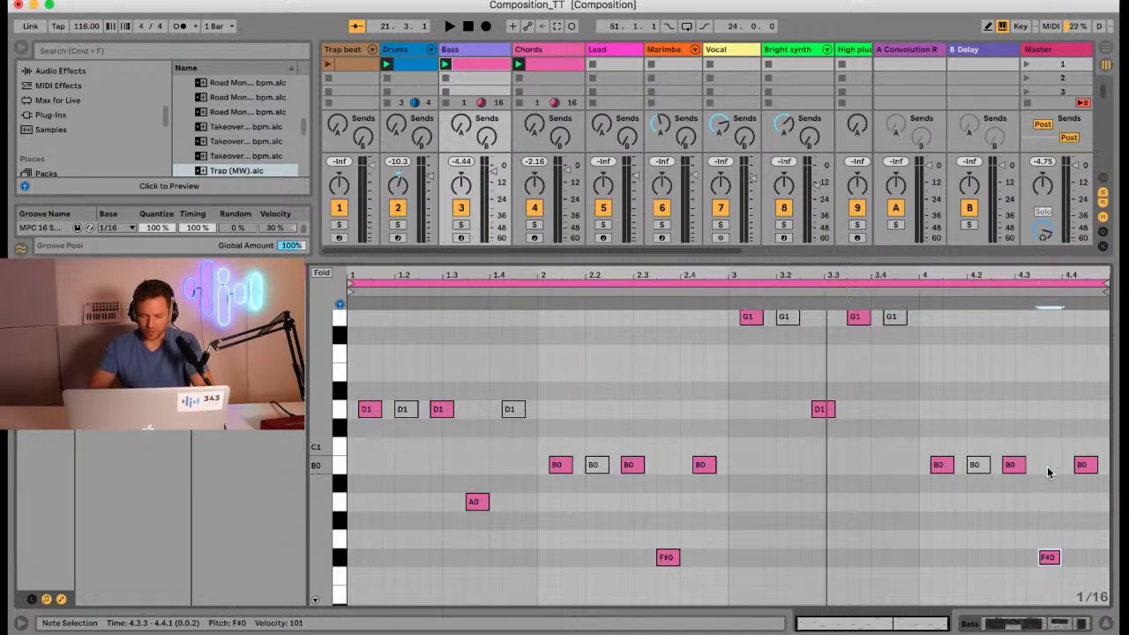
key("shift+Up")
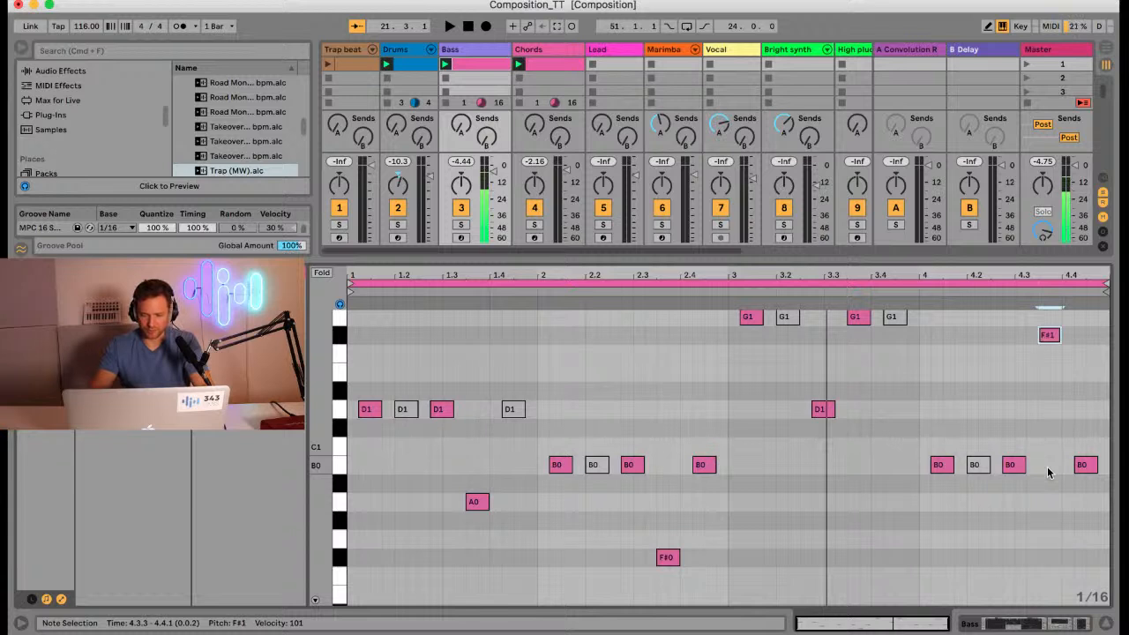
key("shift+Down")
key("space")
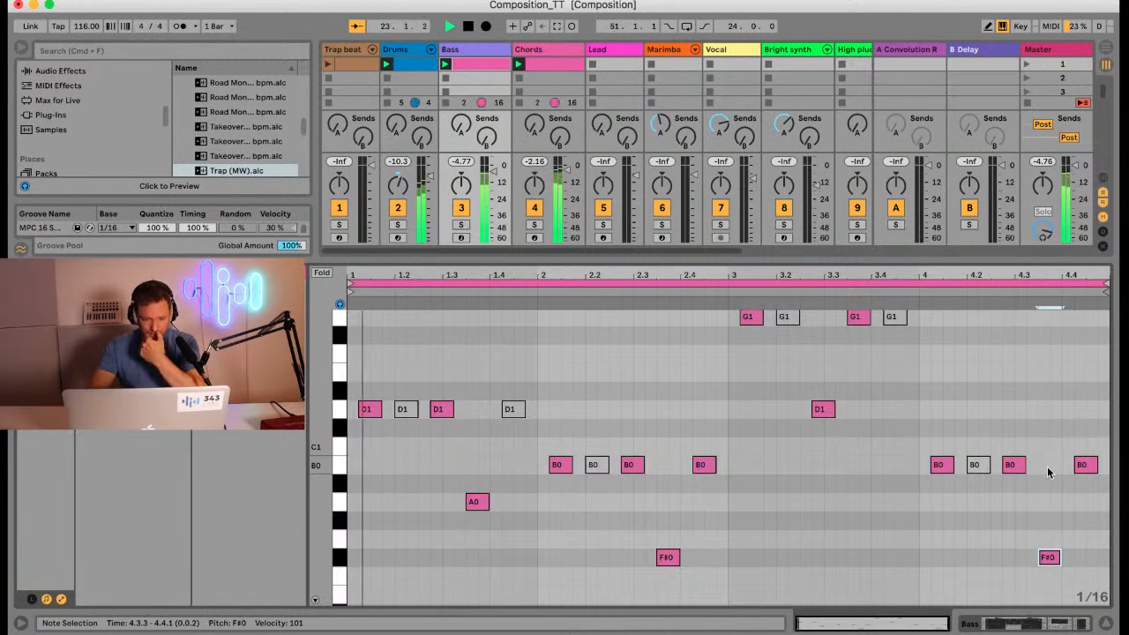
key("space")
Step: Deactivate the first D1 note of bar 1, reactivate the second one at 1.2.1, and play back the new rhythm
left_click(368, 410)
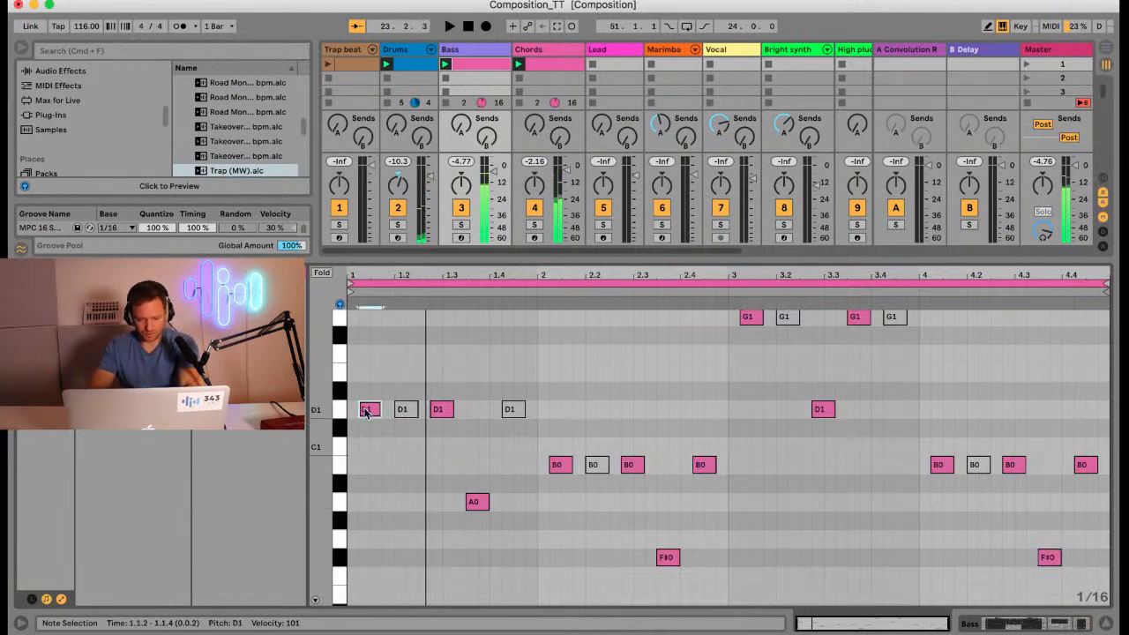
key("0")
left_click(403, 411)
key("0")
key("space")
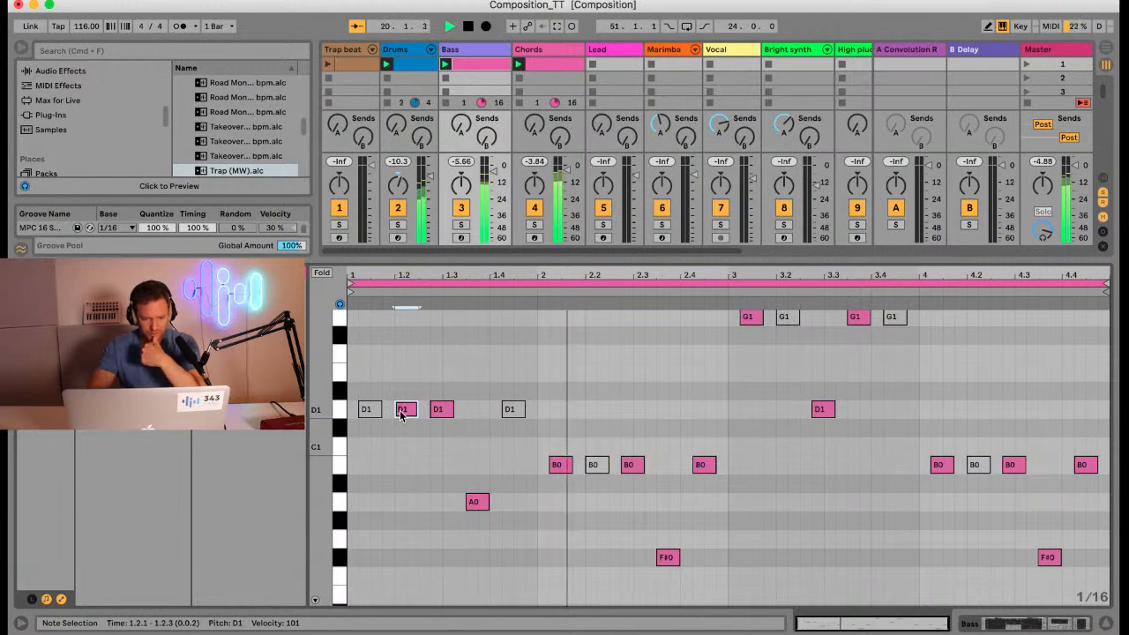
key("space")
Step: Deactivate the first notes of bars 2 and 3 in the Bass clip and reactivate the second note in each bar
left_click(557, 466)
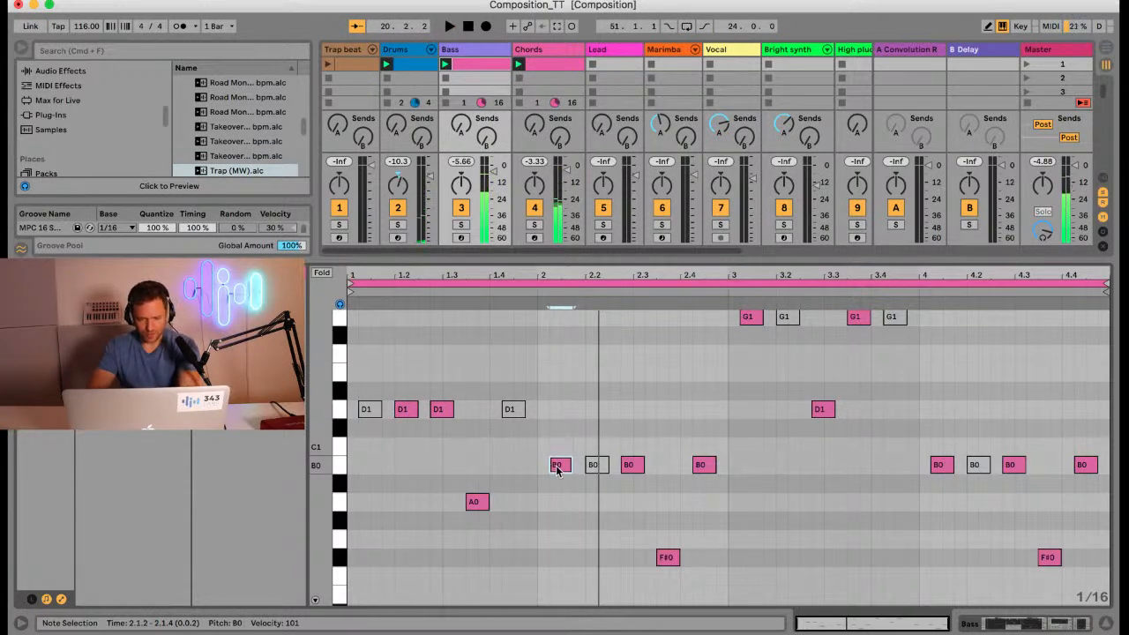
key("0")
left_click(596, 465)
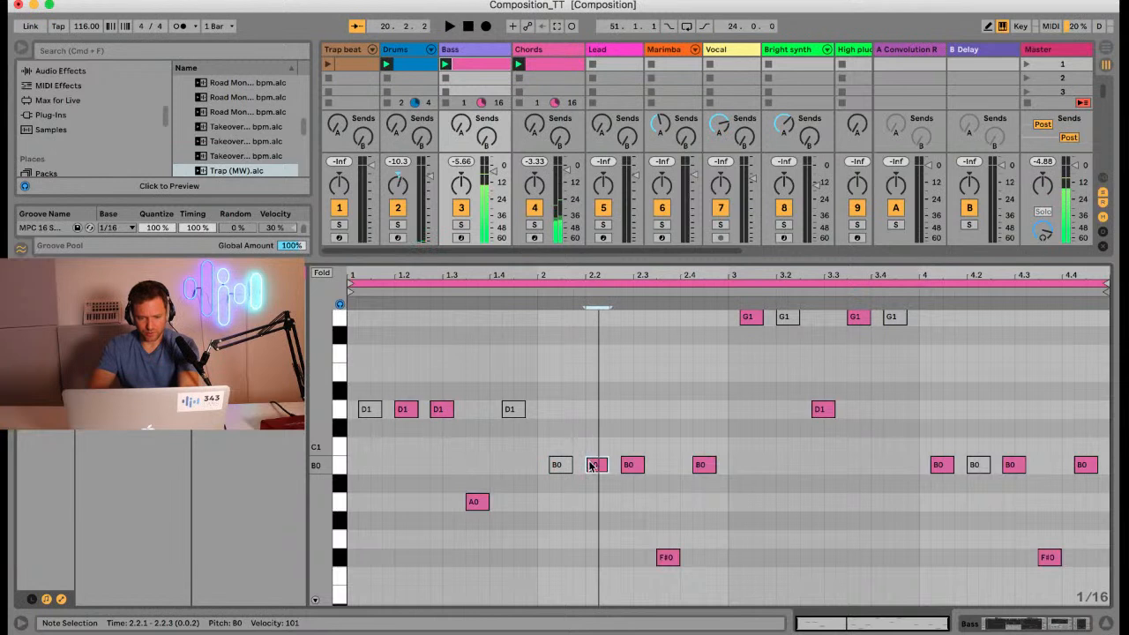
left_click(750, 317)
key("0")
left_click(787, 318)
key("0")
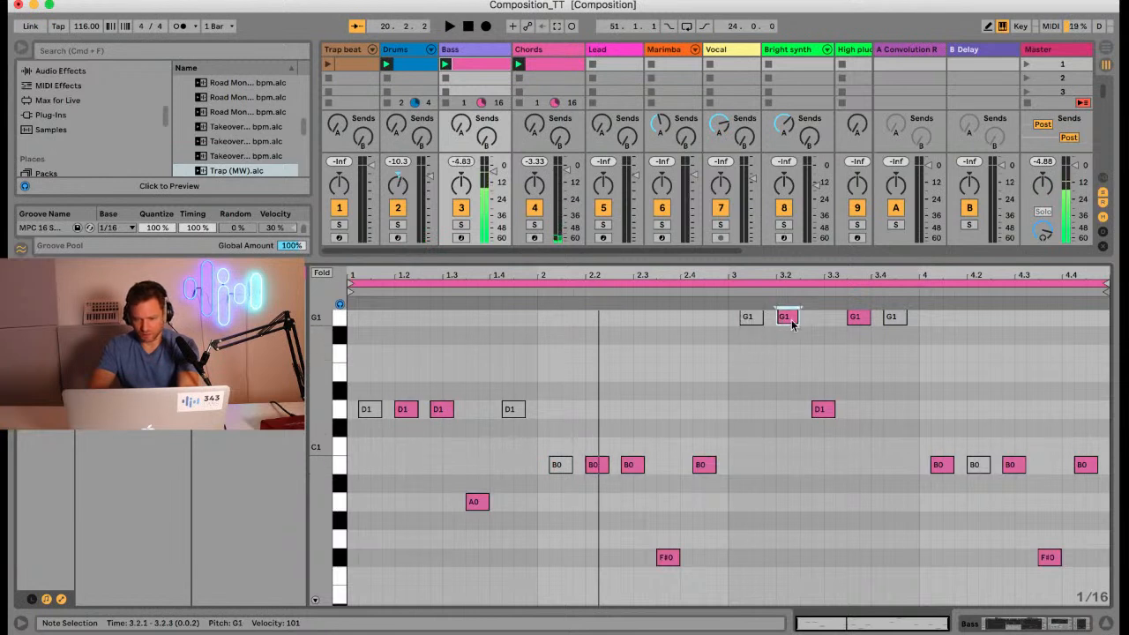
Step: Deactivate the first B0 note of bar 4, reactivate the second one at 4.2.1, and play back the bass line
left_click(944, 467)
key("0")
left_click(974, 468)
key("0")
key("space")
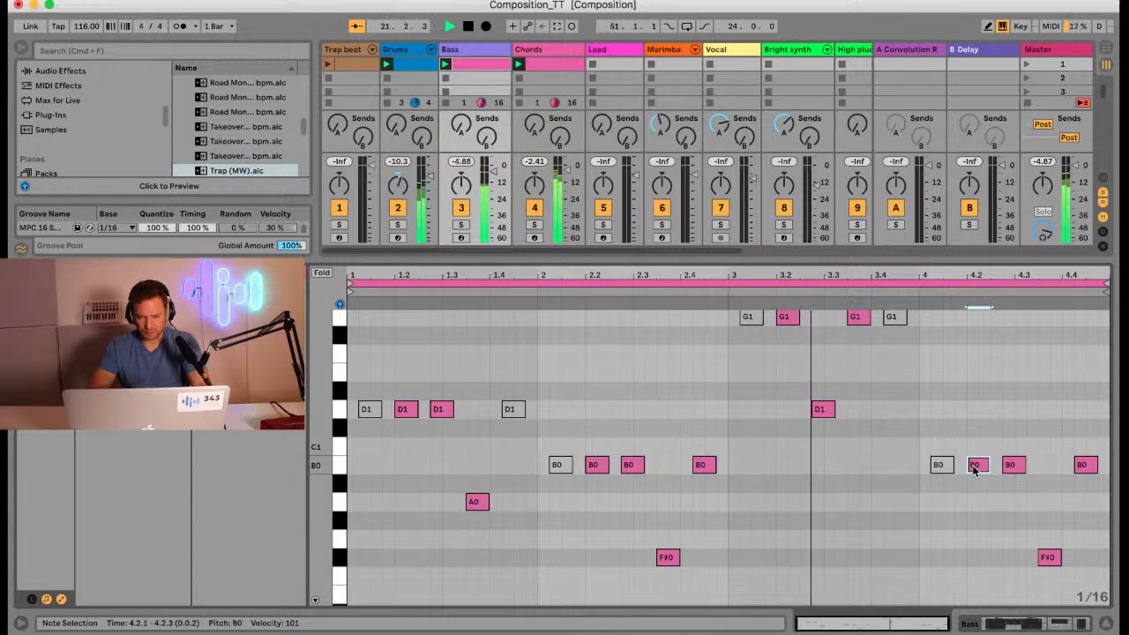
key("space")
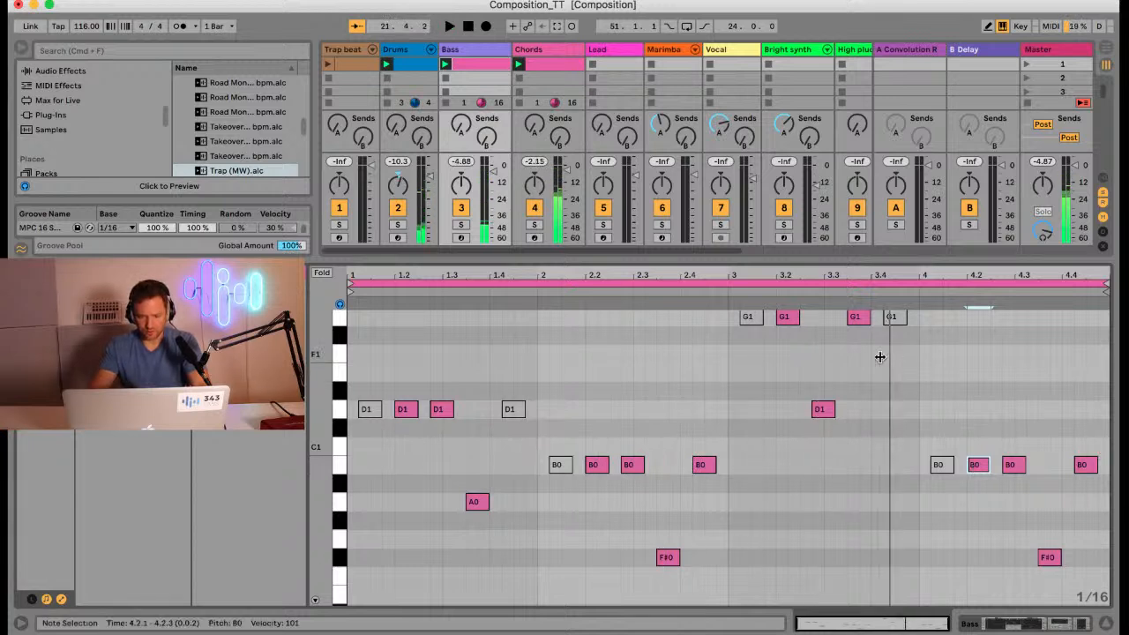
Step: Lower the two active G1 notes of bar 3 an octave to G0 and play back the Bass clip
left_click_drag(880, 356, 774, 310)
key("shift+Down")
key("space")
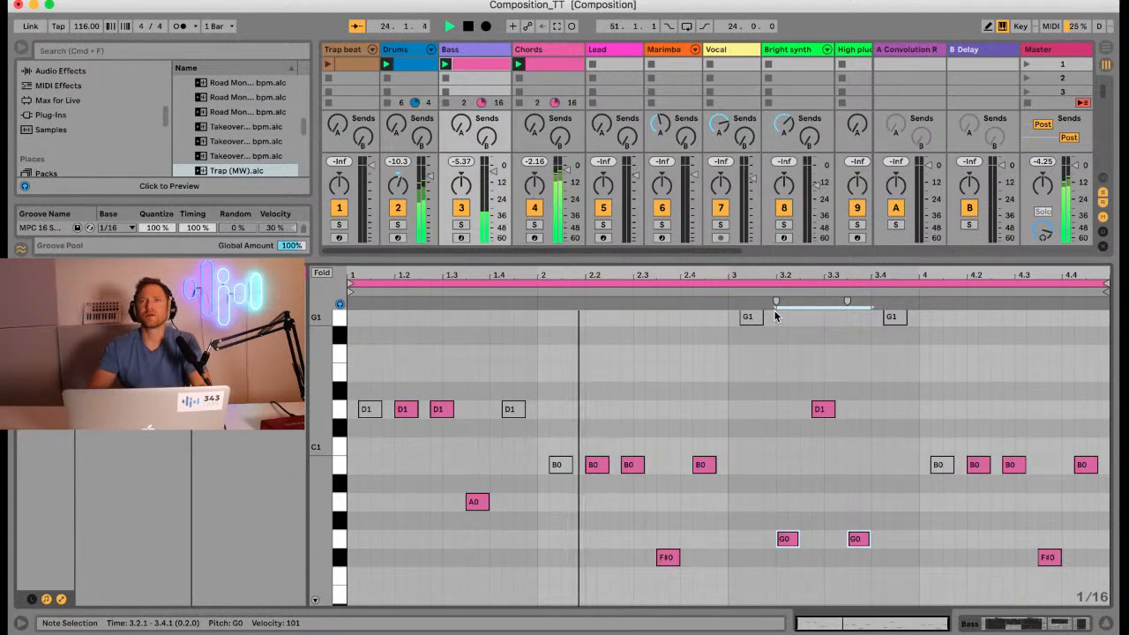
Step: Stop playback and open the first clip of the Drums track to view its notes
key("space")
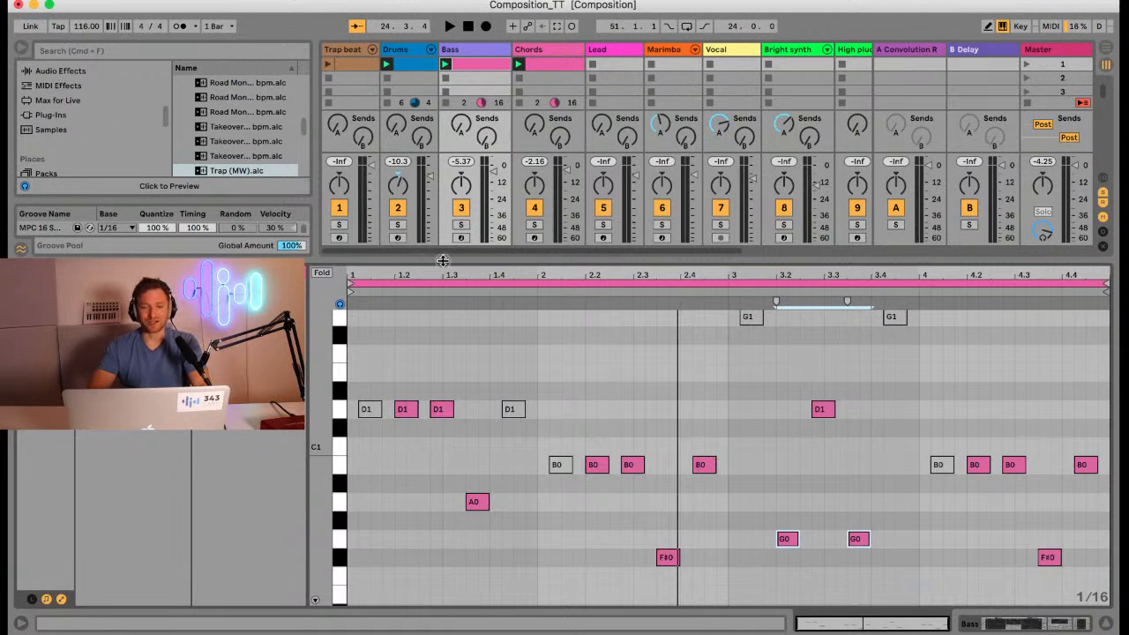
left_click_drag(443, 261, 449, 380)
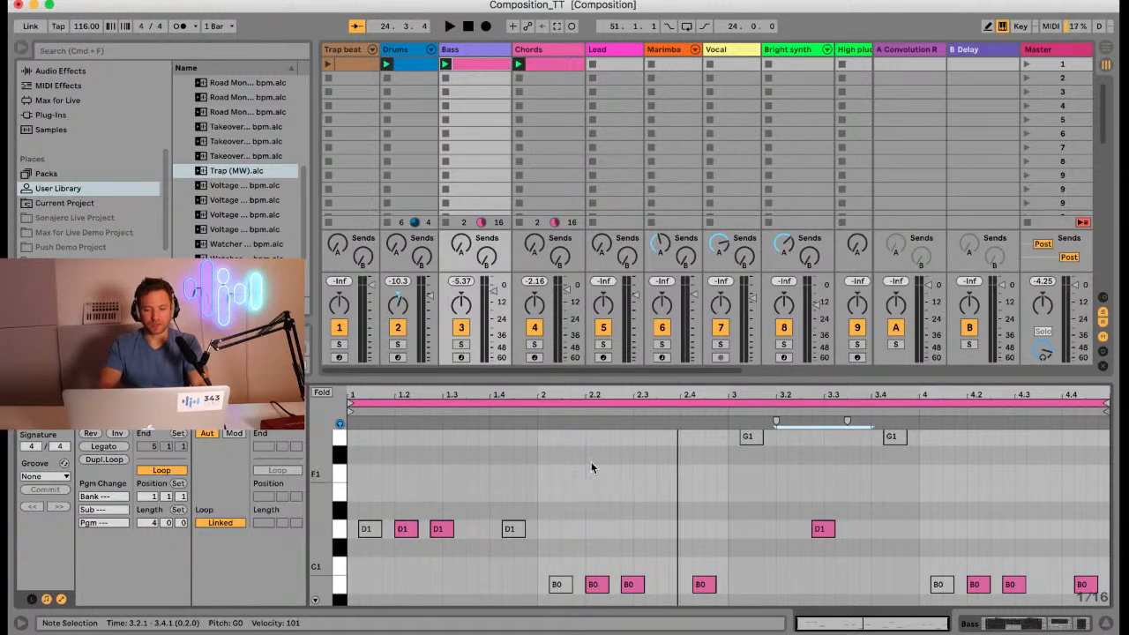
left_click_drag(596, 386, 592, 427)
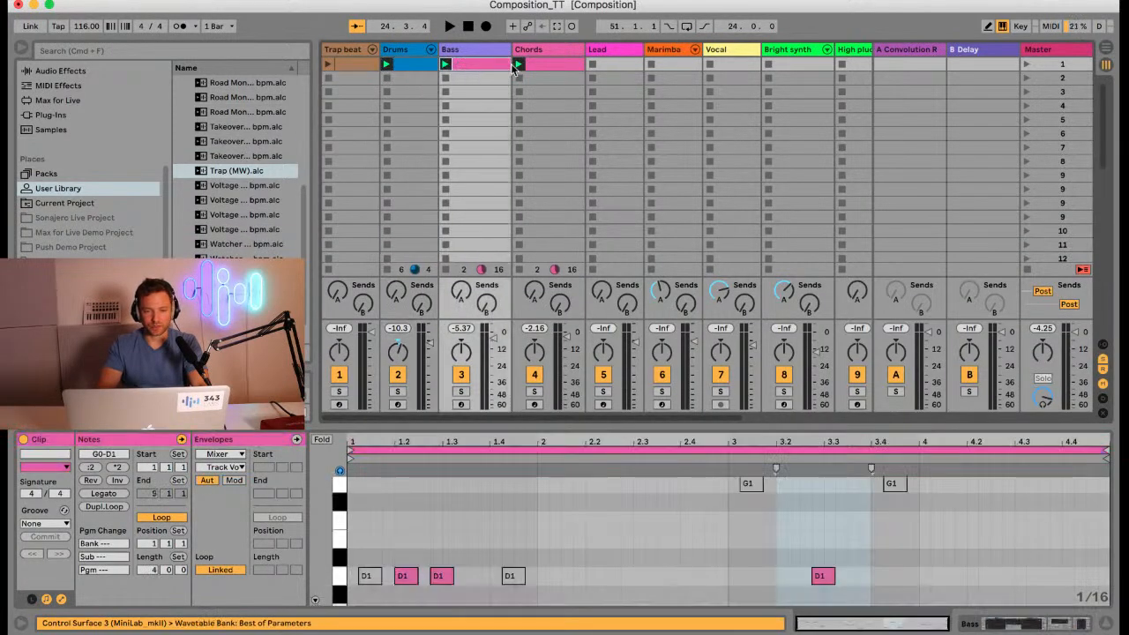
left_click(411, 68)
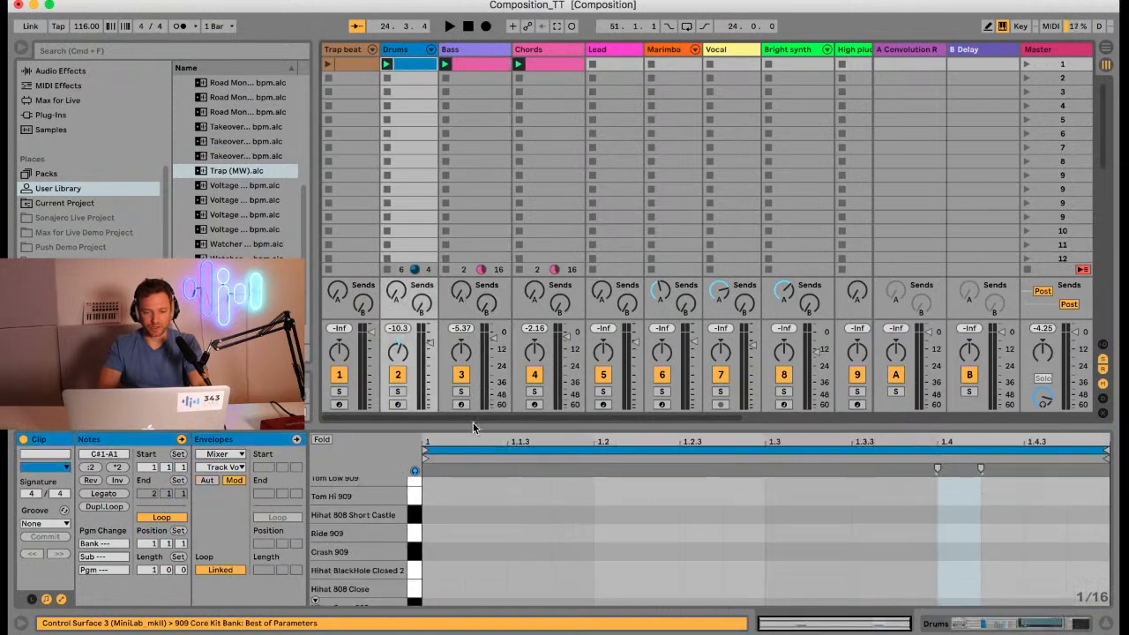
left_click_drag(473, 426, 463, 198)
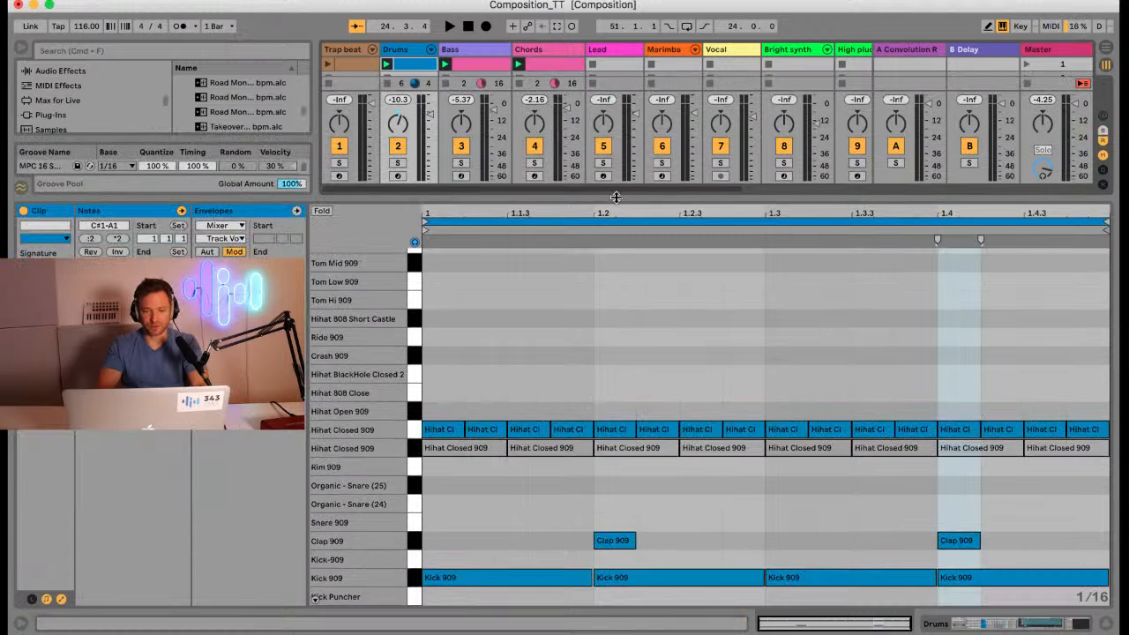
left_click_drag(616, 197, 595, 327)
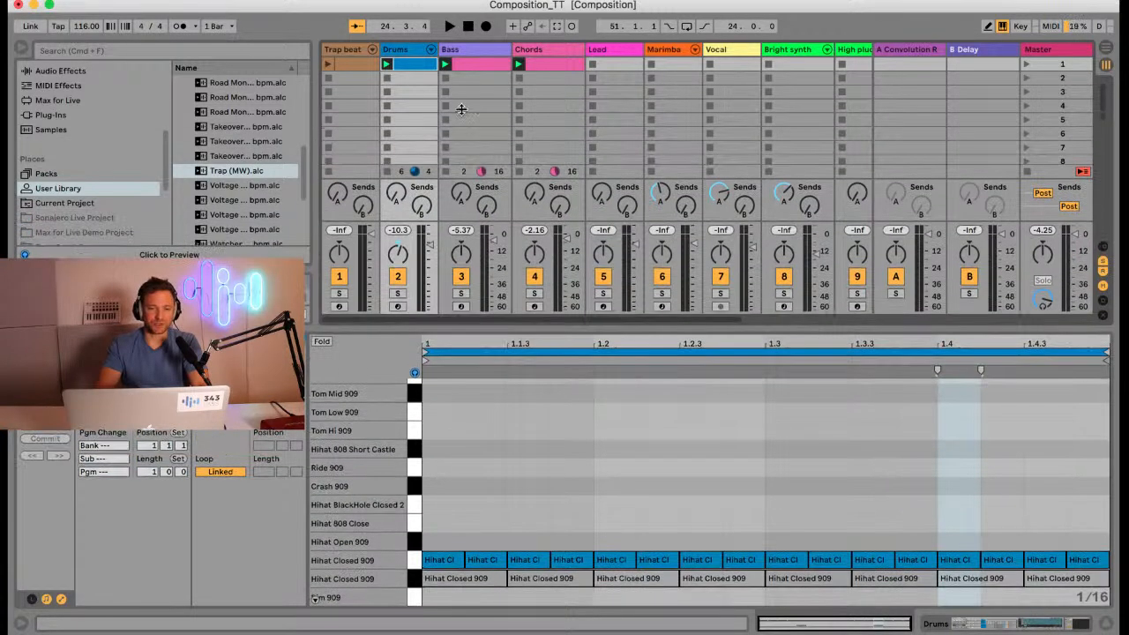
Step: Rename the first Drums clip Straight and colour it teal
key("super+r")
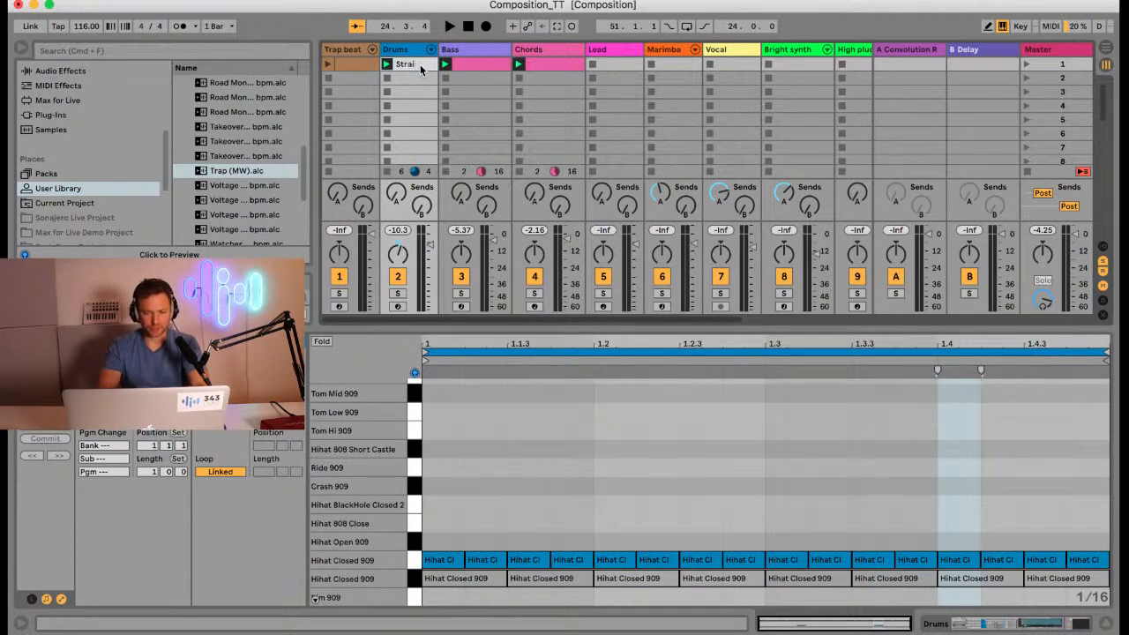
type("ght")
left_click(415, 76)
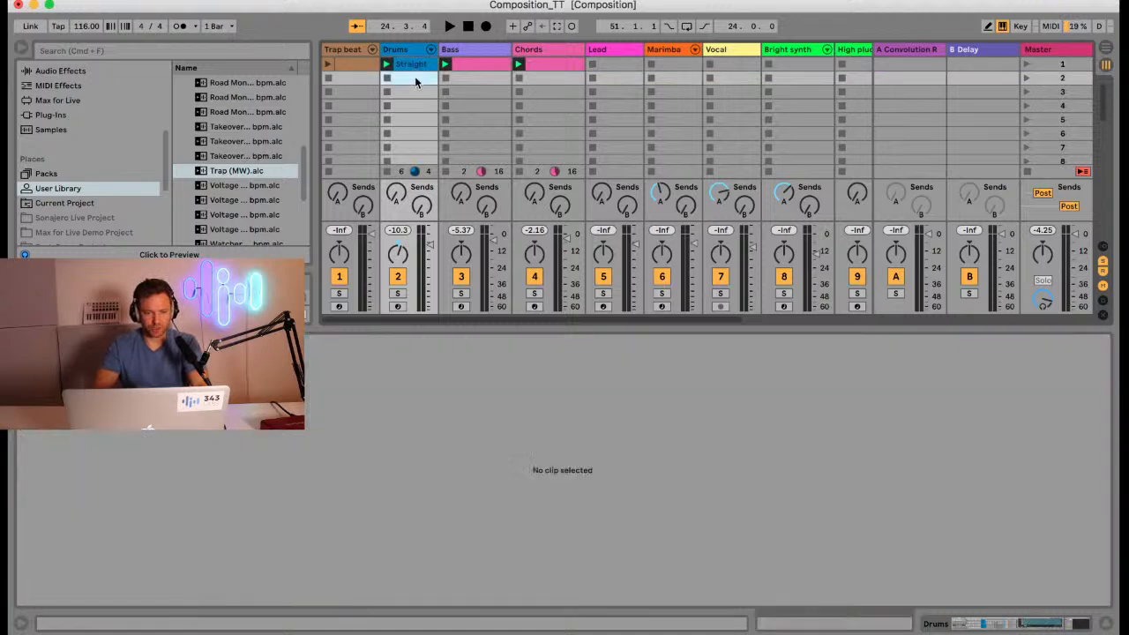
right_click(413, 69)
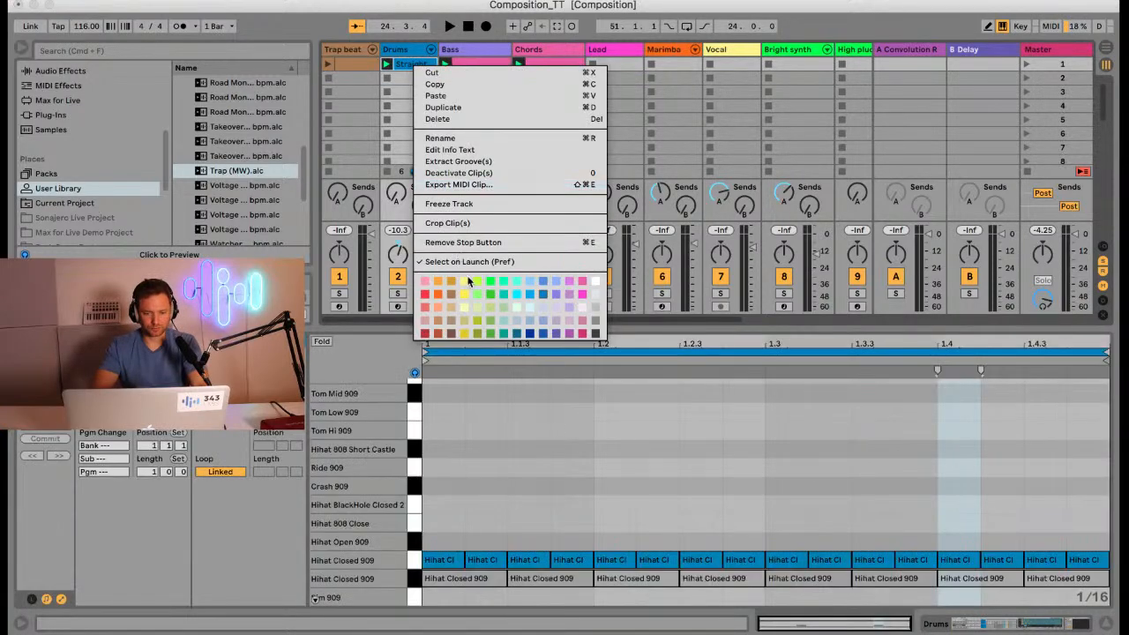
left_click(501, 291)
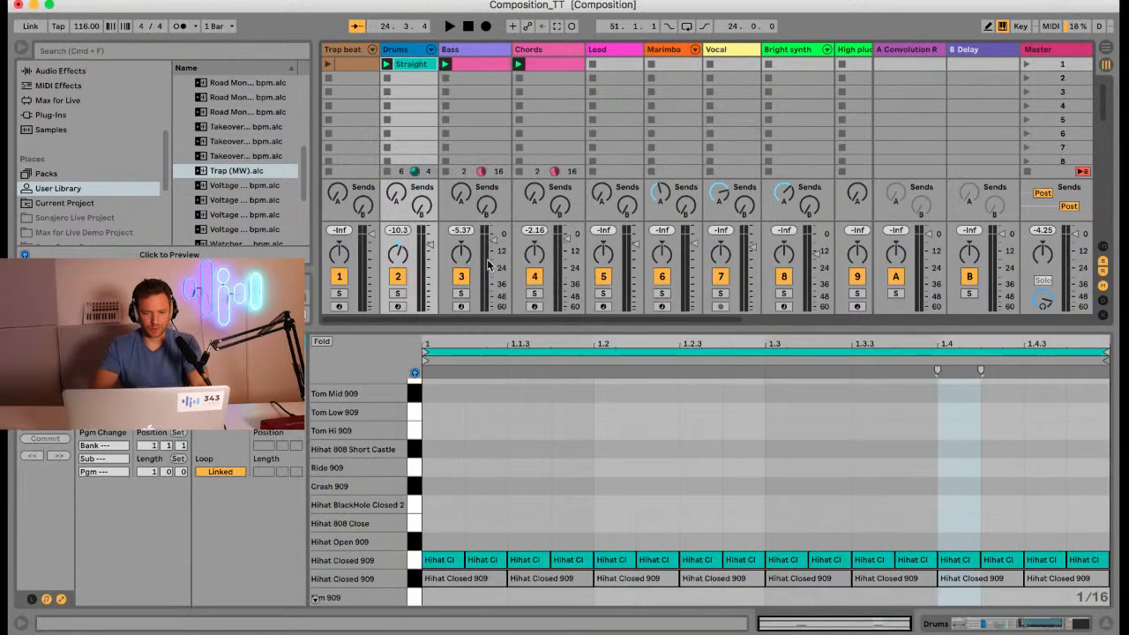
Step: Duplicate the Straight clip into the Drums slot below and rename the copy Triplets
left_click(414, 77)
left_click_drag(415, 68, 416, 84)
type("Tr")
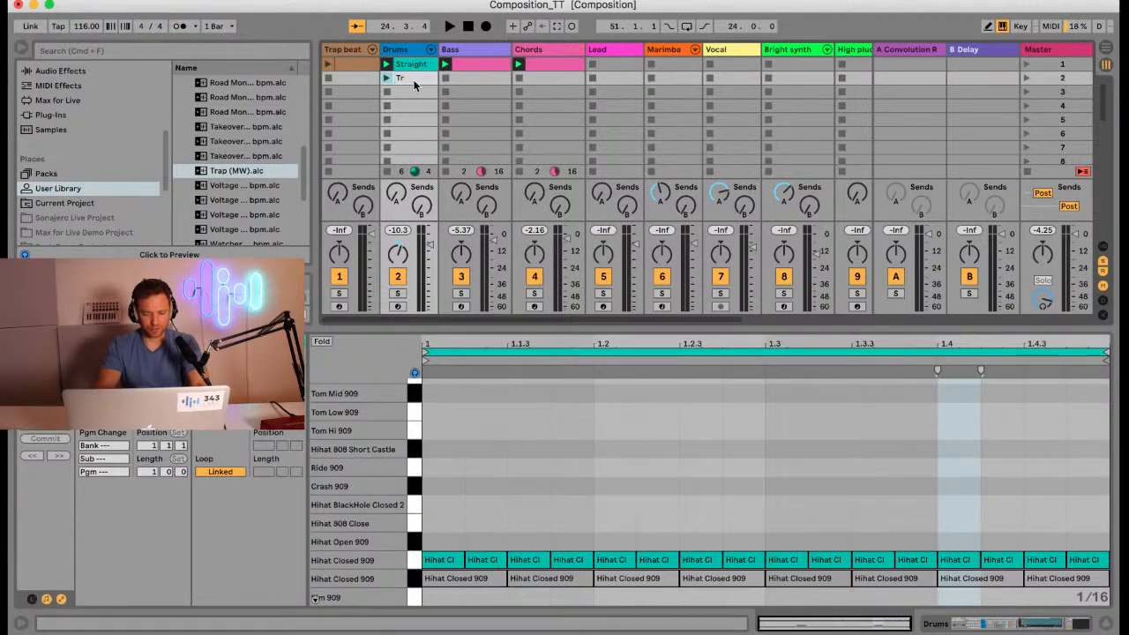
type("iplets")
left_click(413, 90)
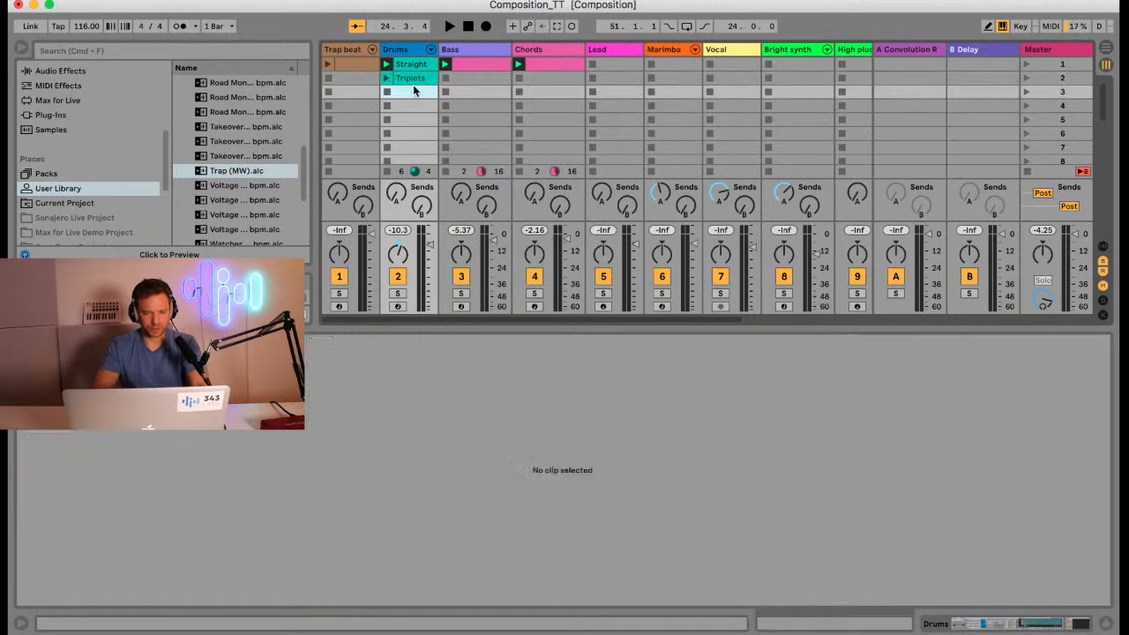
Step: Colour the Triplets clip yellow
left_click(413, 79)
right_click(413, 80)
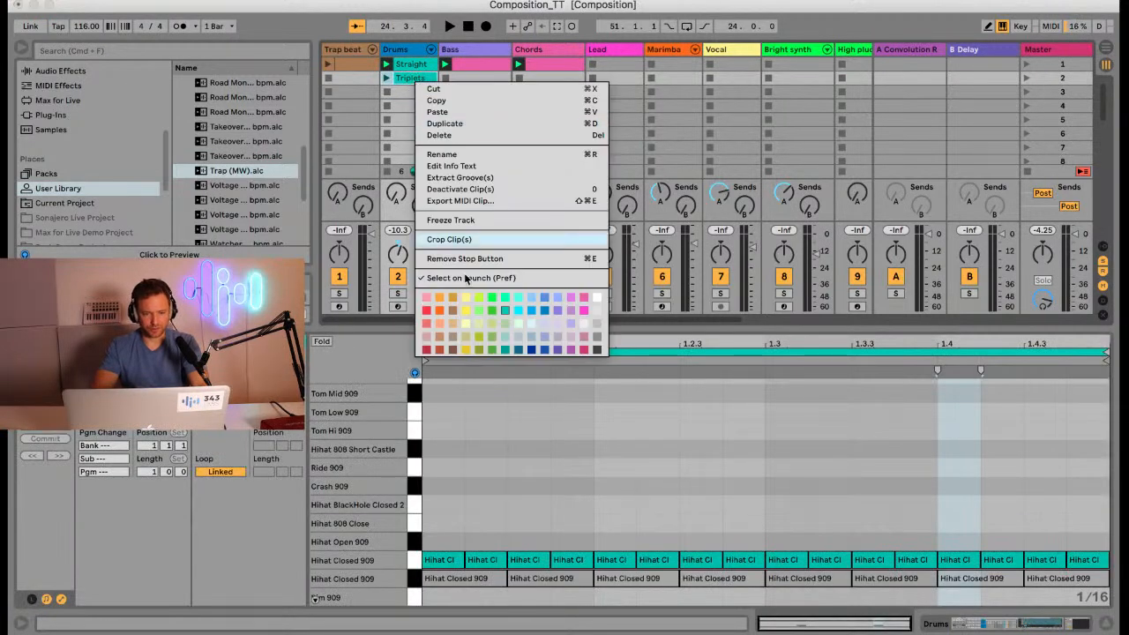
left_click(468, 307)
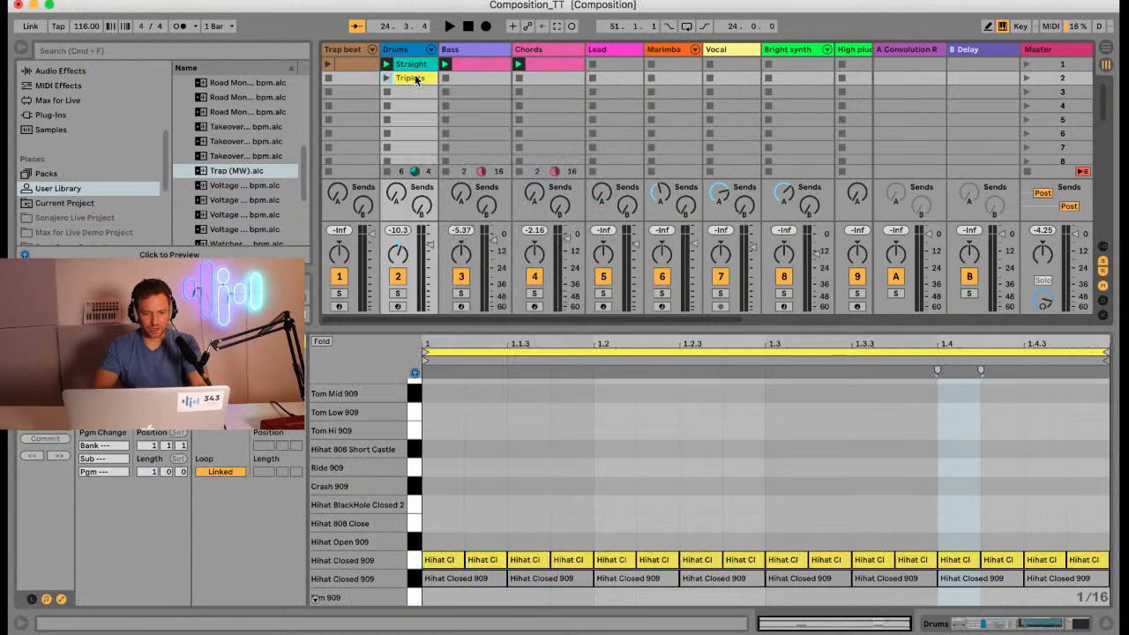
Step: Set the Triplets clip's grid to 1/8 triplets and check the triplet divisions within the first beat
left_click_drag(513, 325, 502, 316)
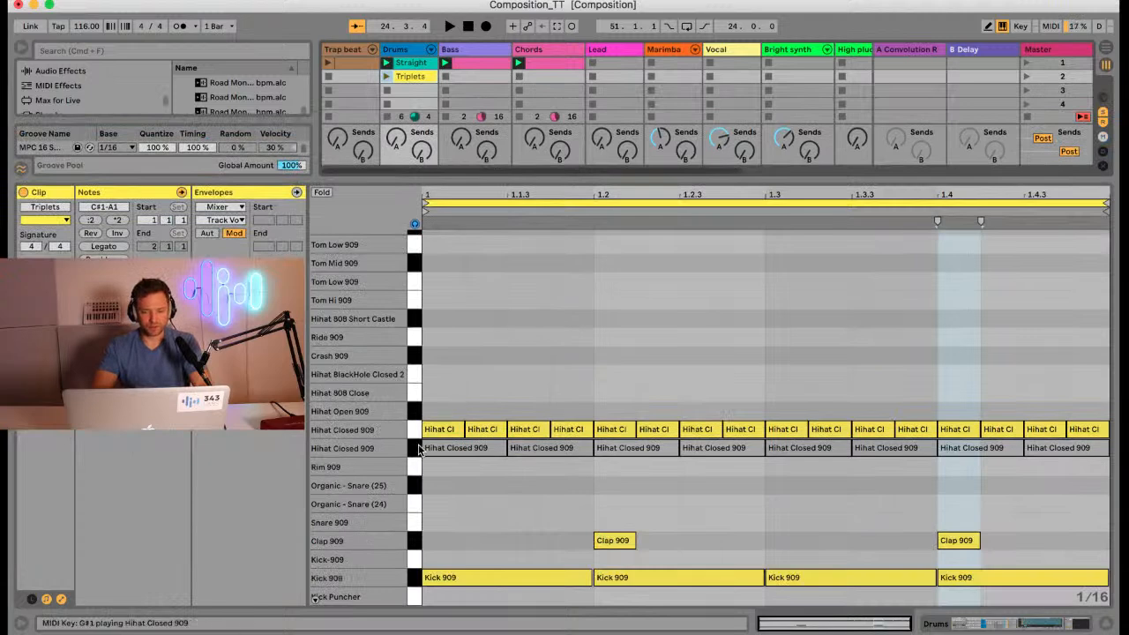
right_click(495, 351)
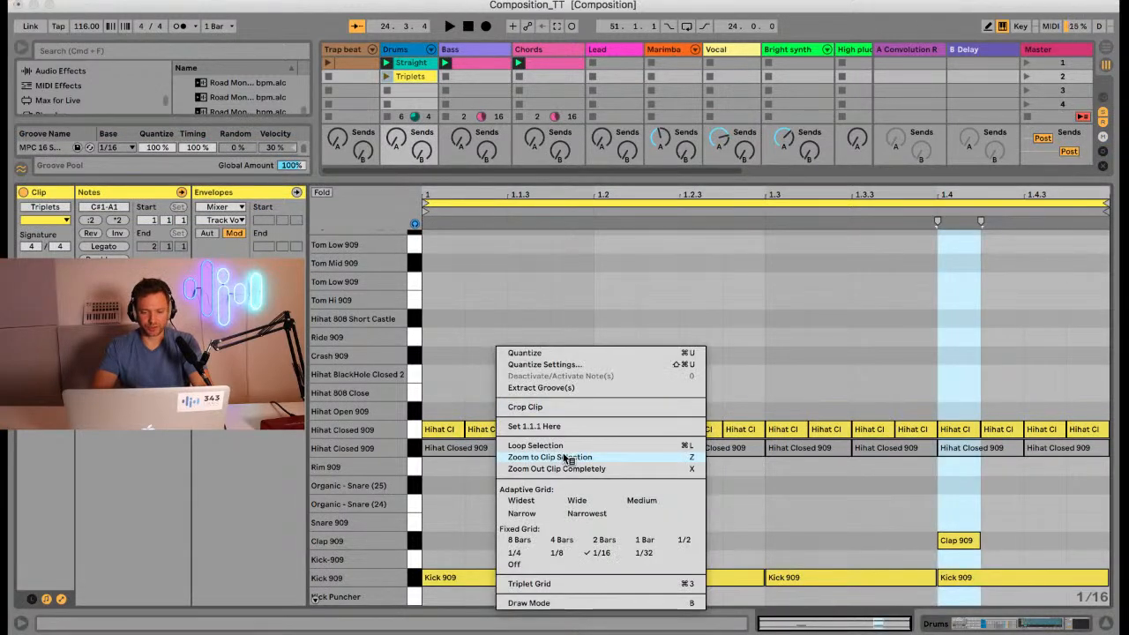
left_click(585, 584)
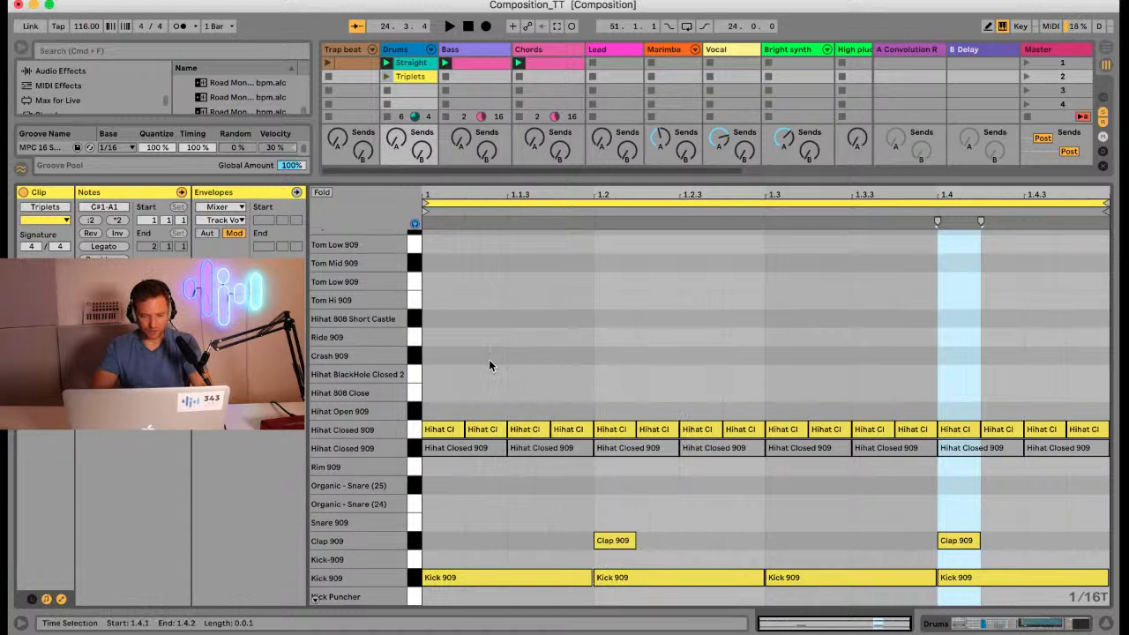
right_click(491, 365)
left_click(549, 564)
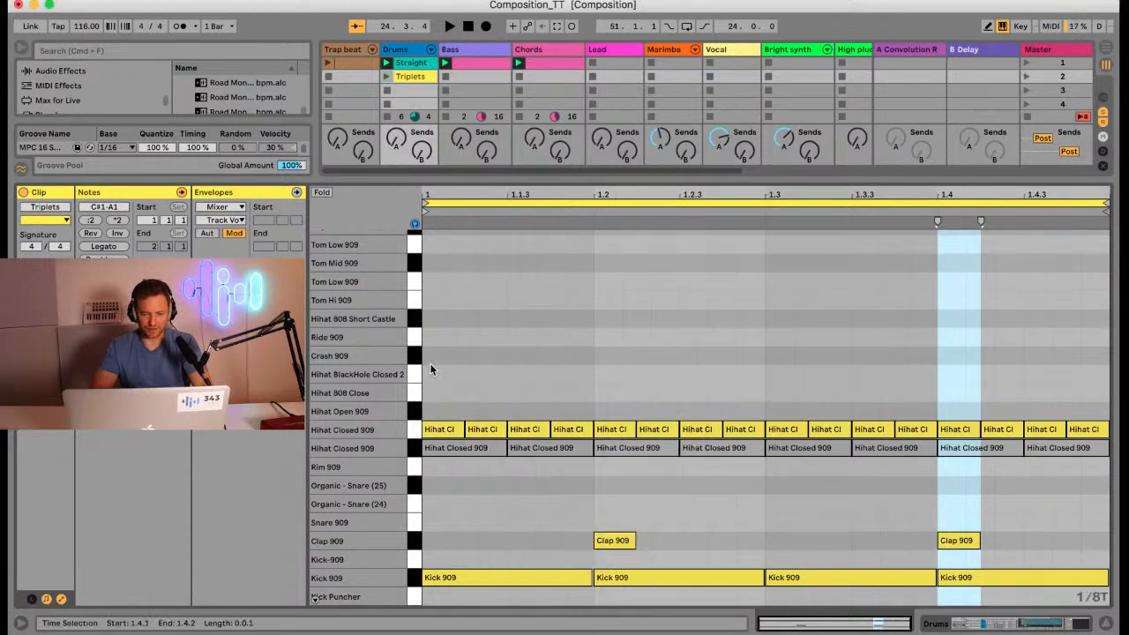
left_click(429, 385)
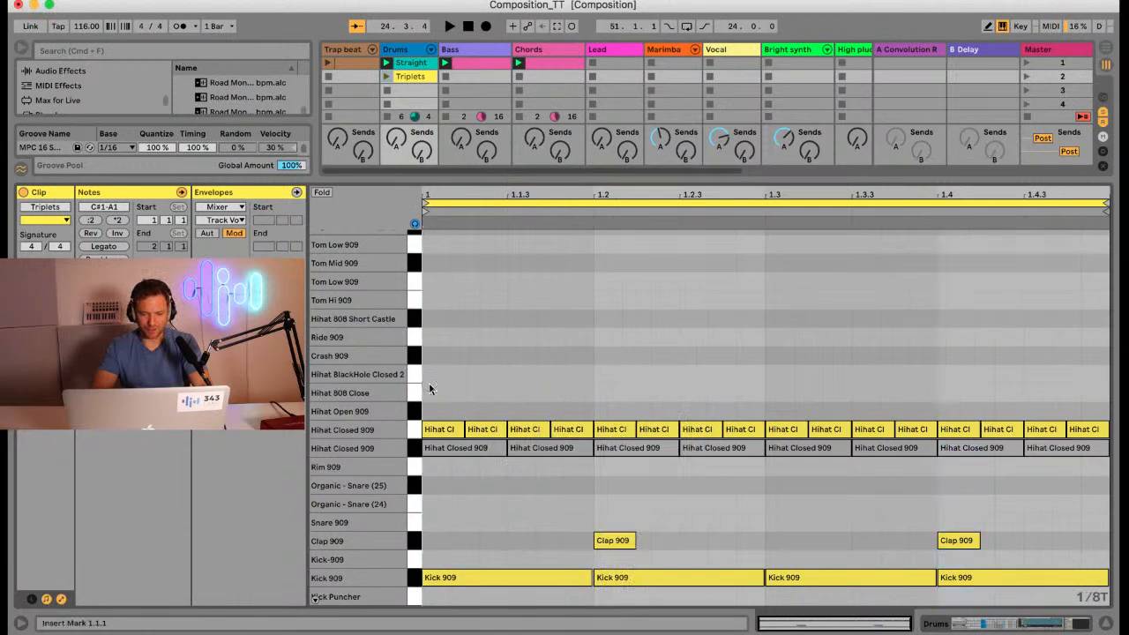
left_click(485, 376)
left_click(546, 370)
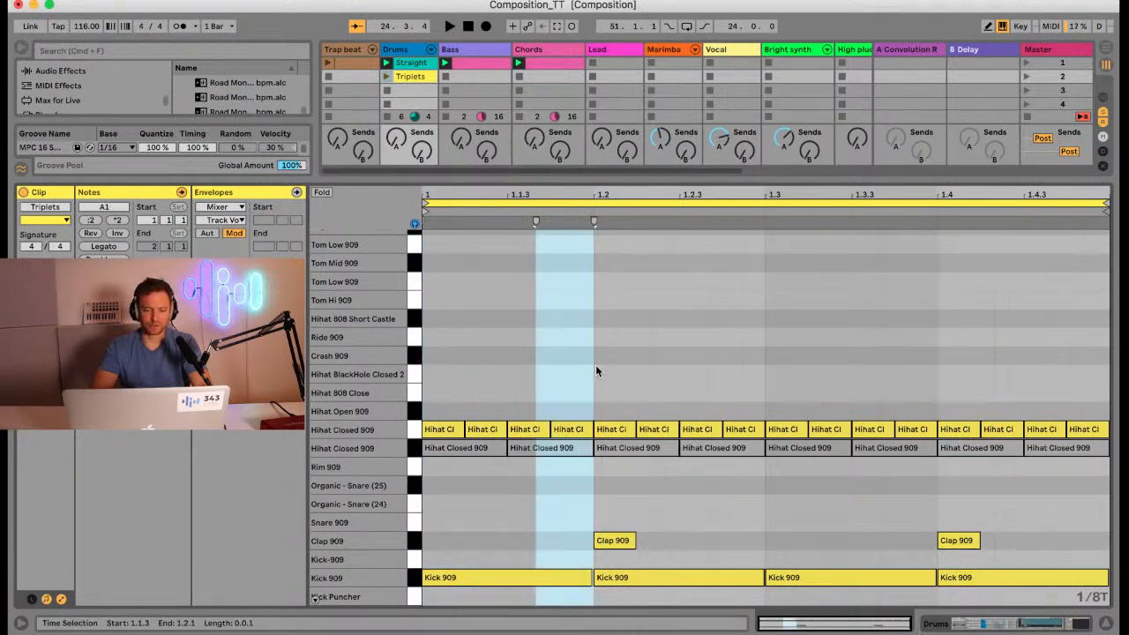
Step: Replace the active A1 closed hi-hat notes in the Triplets clip with eighth-note triplets drawn across the whole bar
left_click(415, 431)
key("Delete")
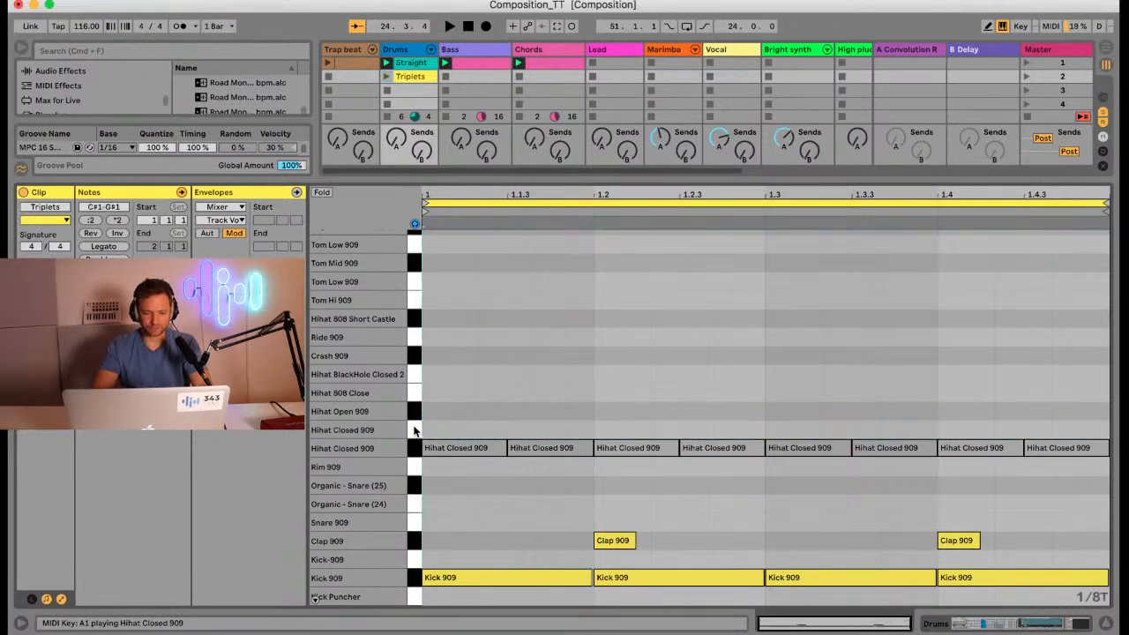
key("b")
mouse_move(427, 433)
left_mouse_down()
mouse_move(676, 419)
mouse_move(781, 445)
mouse_move(1074, 423)
left_mouse_up()
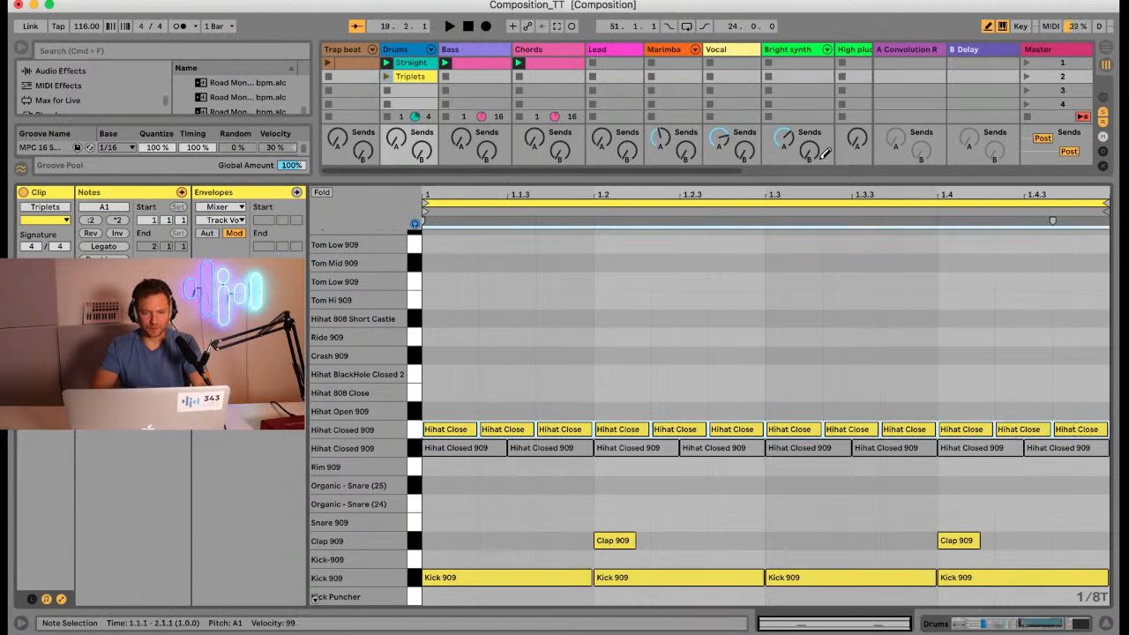
Step: Launch the Triplets drum clip and listen to it with the Bass and Chords tracks off
left_click_drag(527, 177, 516, 274)
scroll(467, 86, "up", 1)
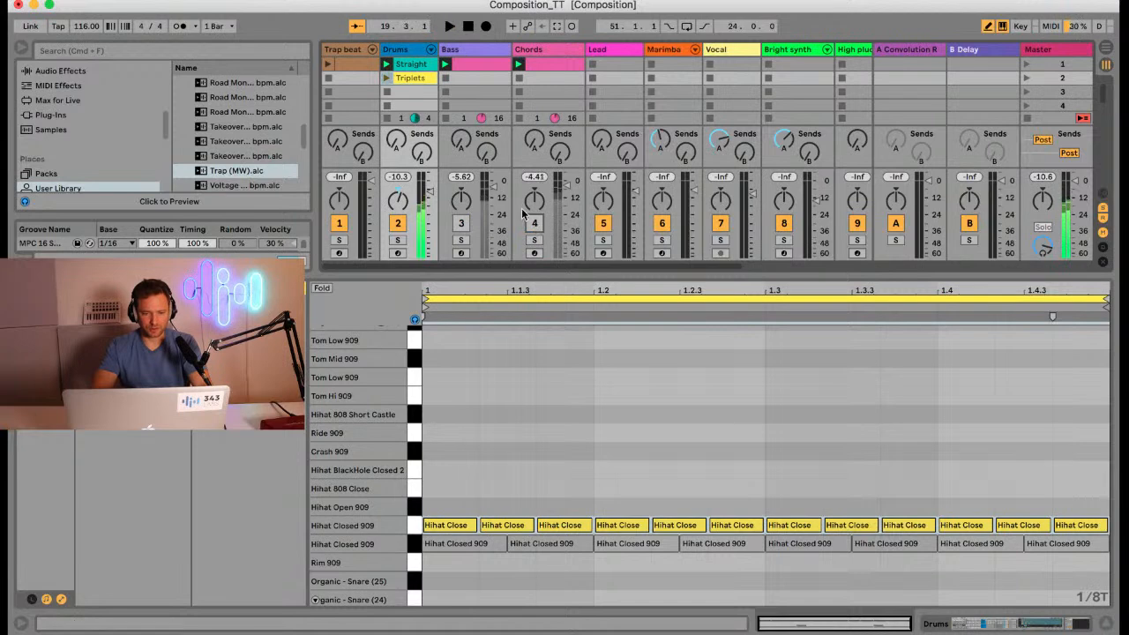
left_click(386, 77)
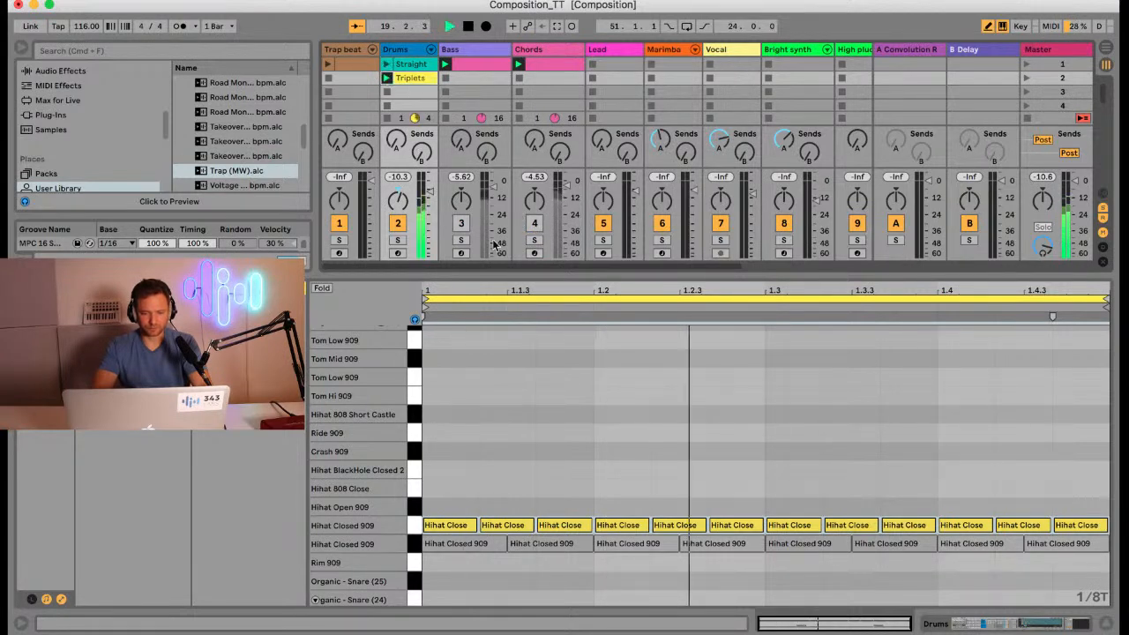
left_click_drag(521, 268, 520, 161)
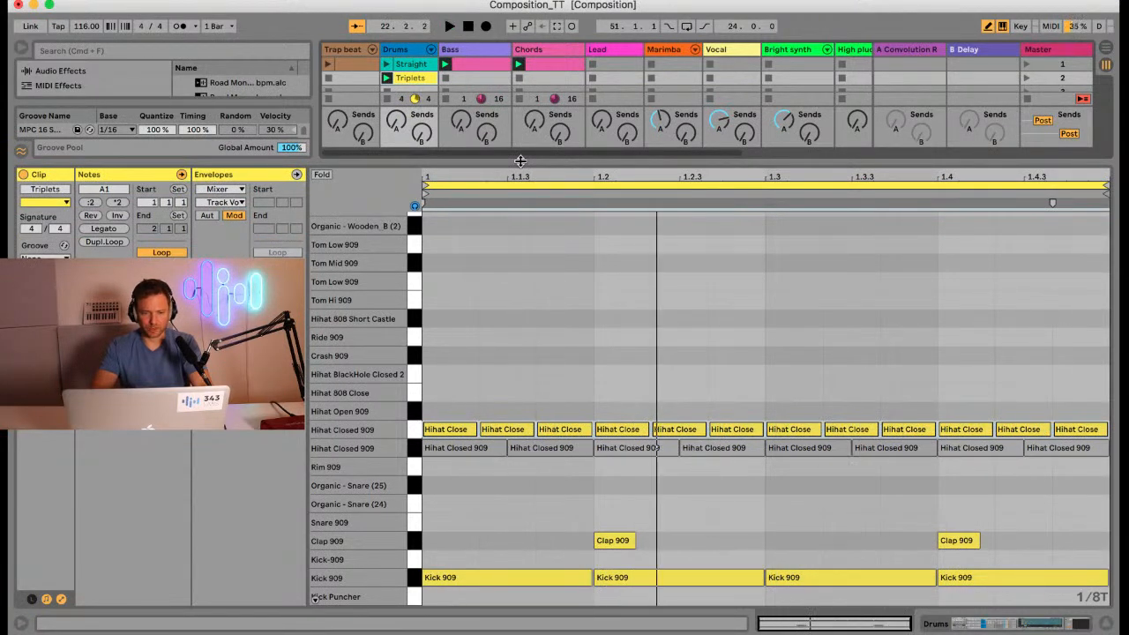
Step: Compare the Straight and Triplets drum clips by viewing their notes and playing them in turn
left_click(388, 64)
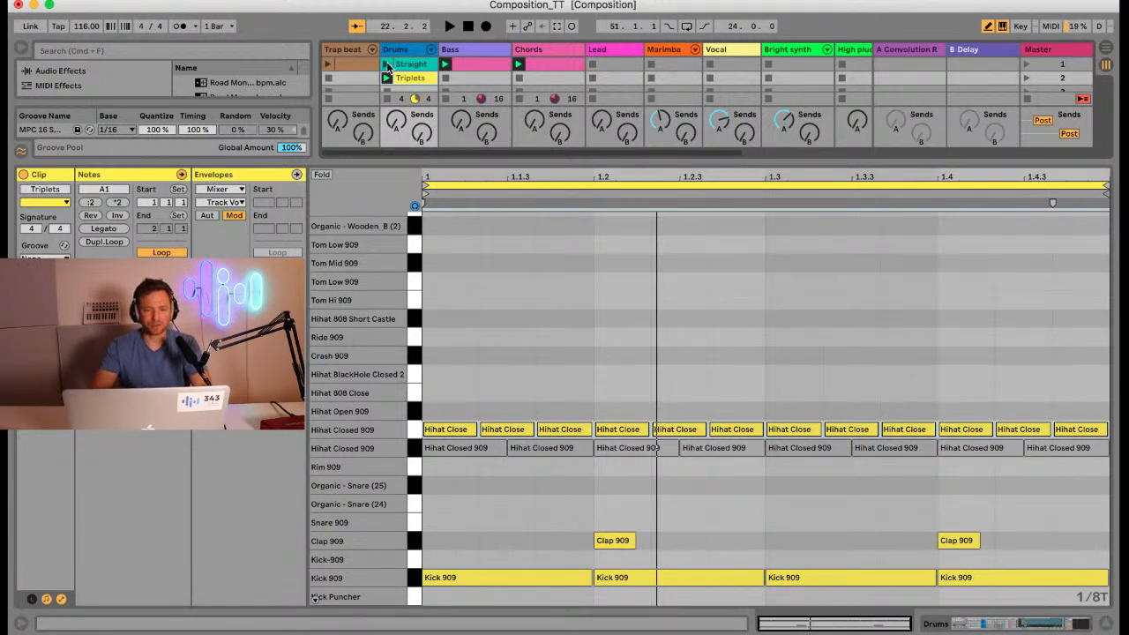
left_click(388, 67)
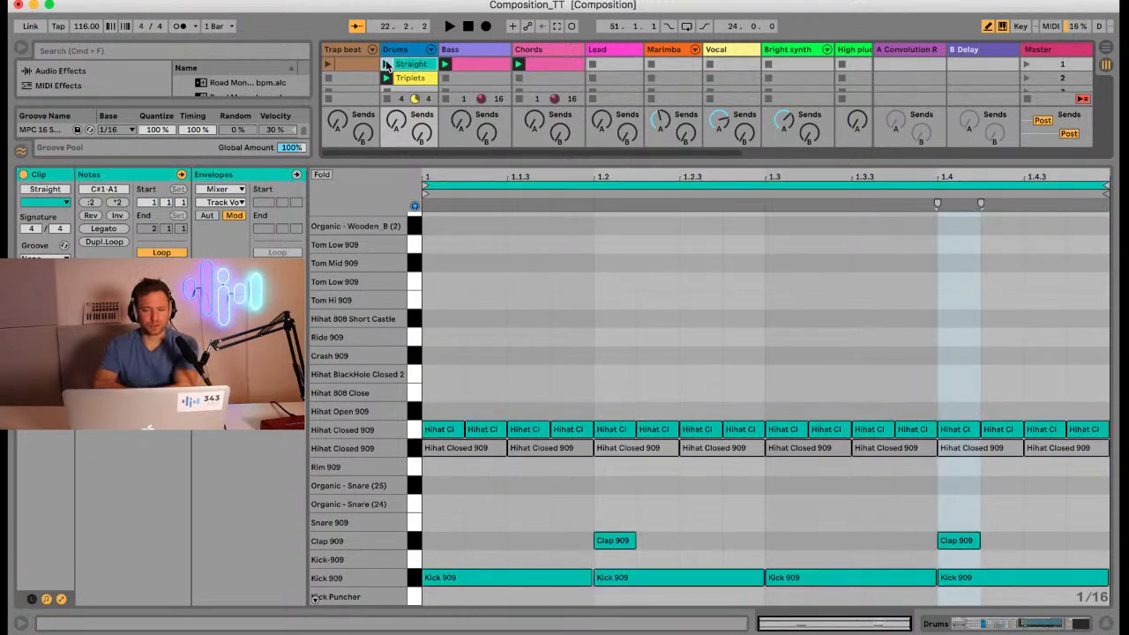
left_click(409, 79)
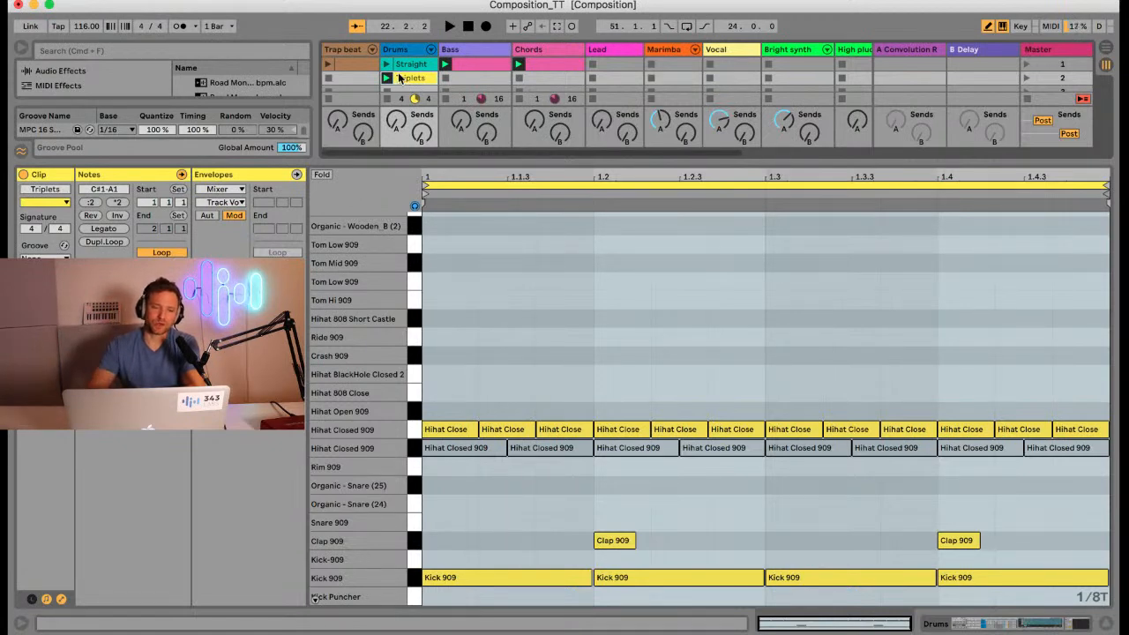
left_click(387, 65)
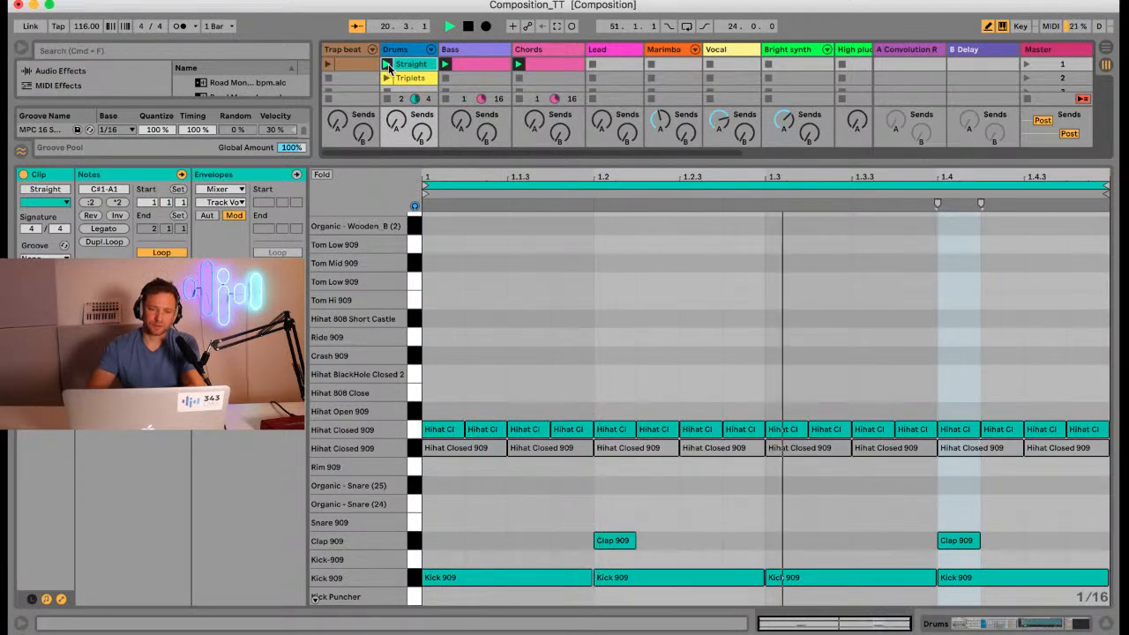
left_click(386, 78)
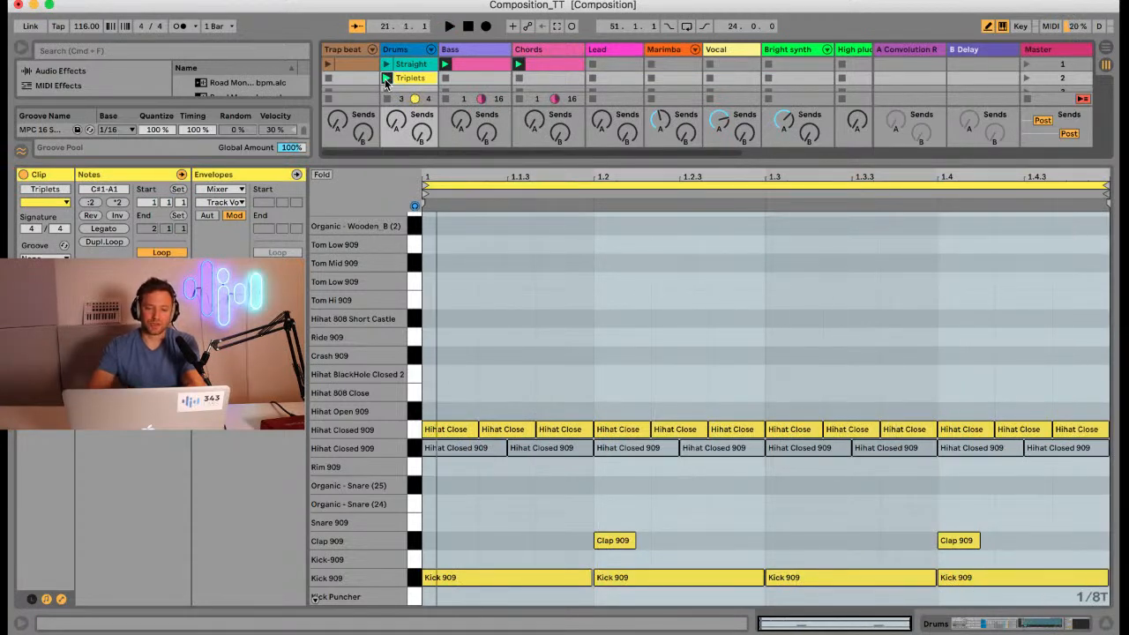
Step: Deactivate the first A1 closed hi-hat triplet note of each of the four beats in the Triplets clip
left_click(440, 430)
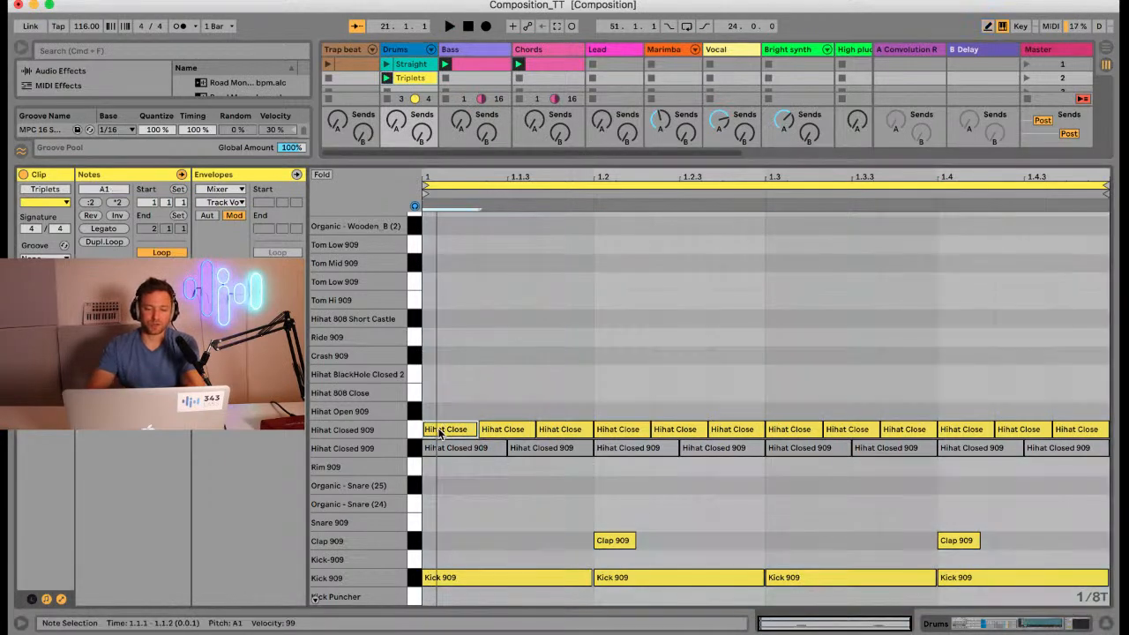
key("0")
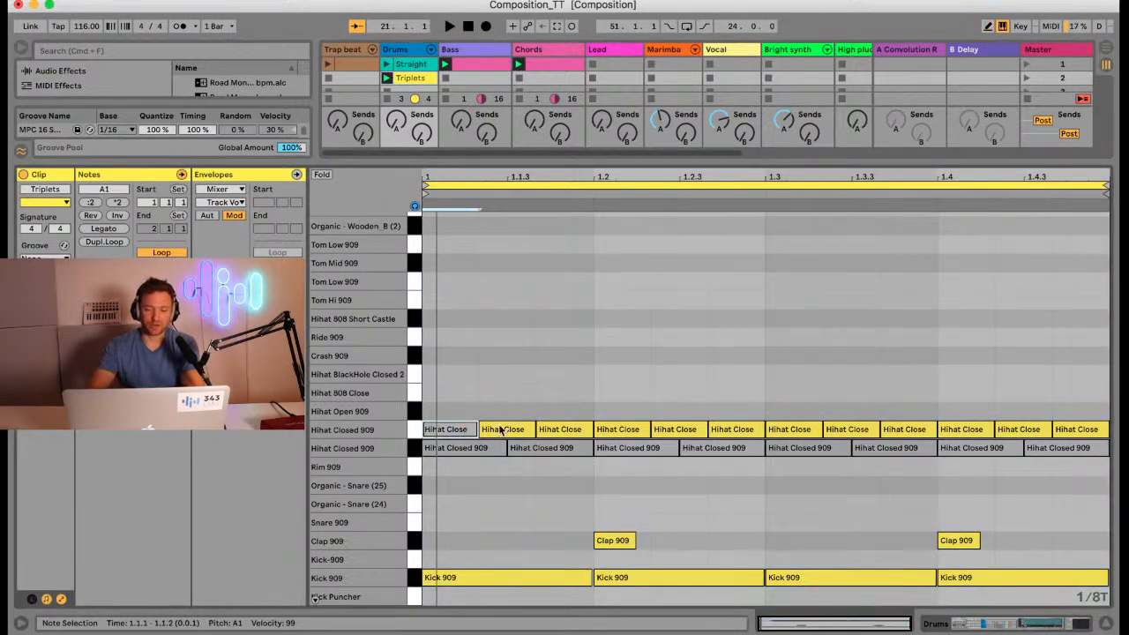
left_click(615, 428)
key("0")
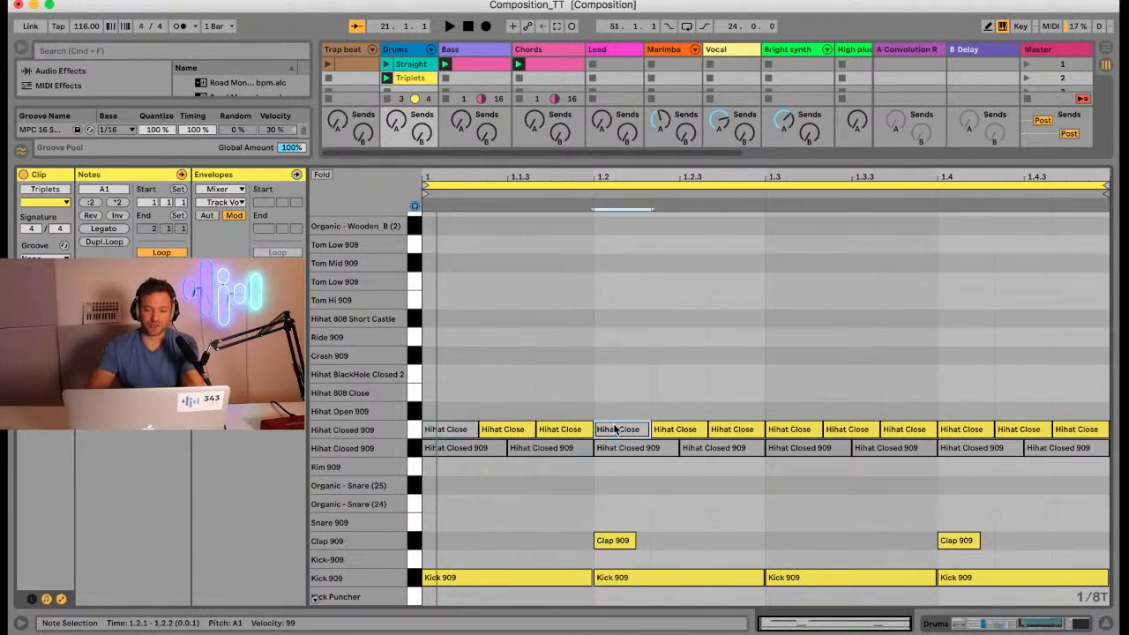
left_click(790, 430)
key("0")
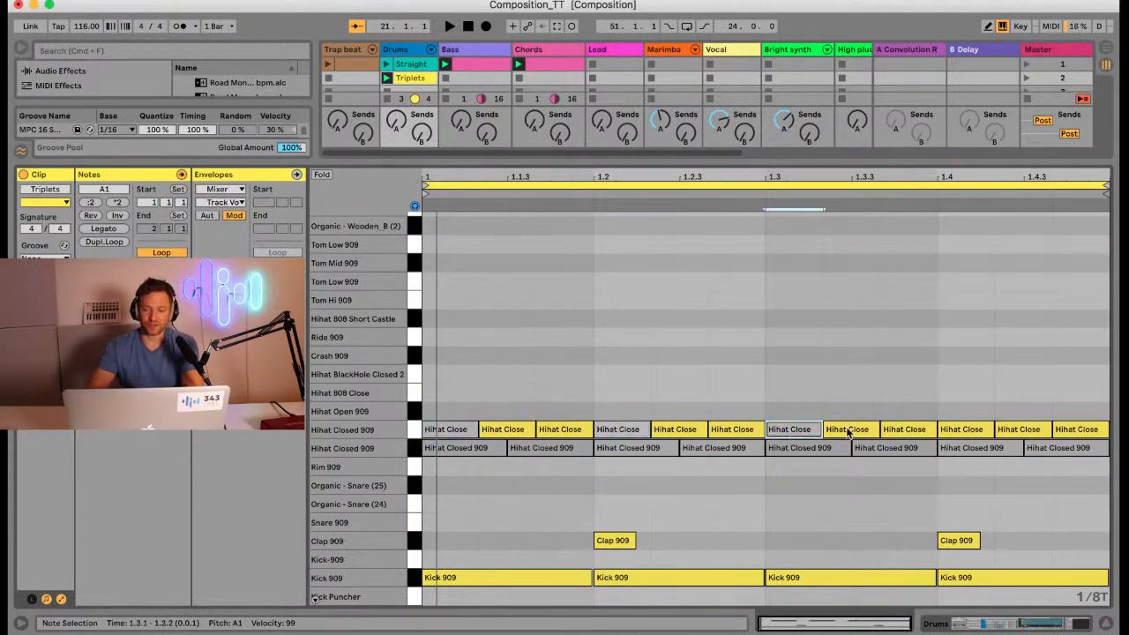
left_click(964, 431)
key("0")
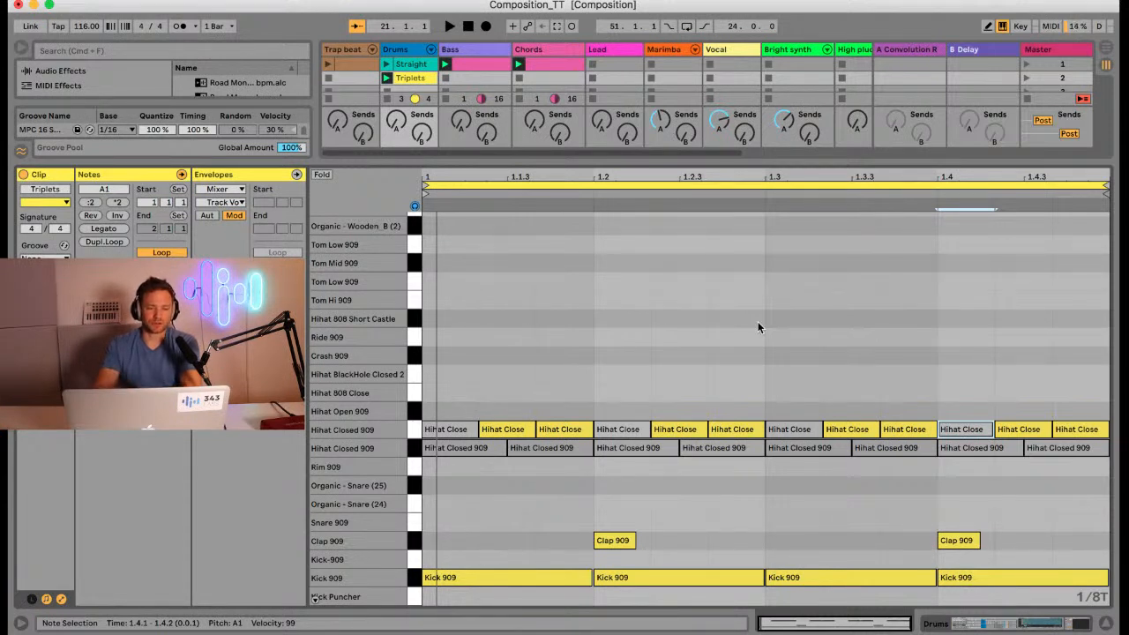
Step: Duplicate the Chords clip into the second scene
key("space")
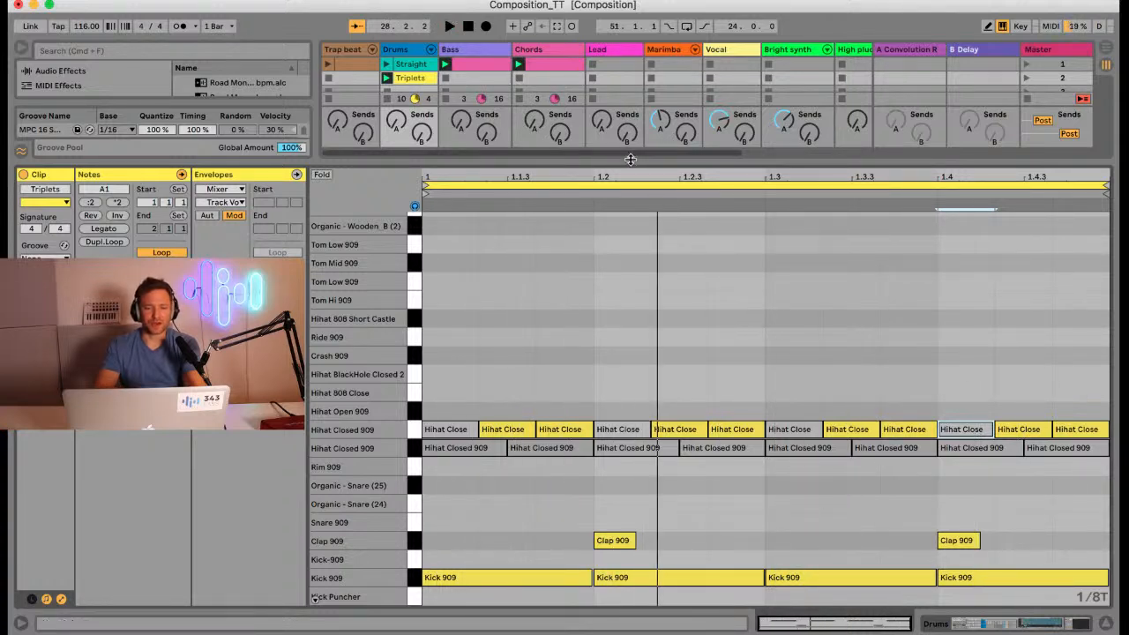
left_click_drag(630, 159, 599, 260)
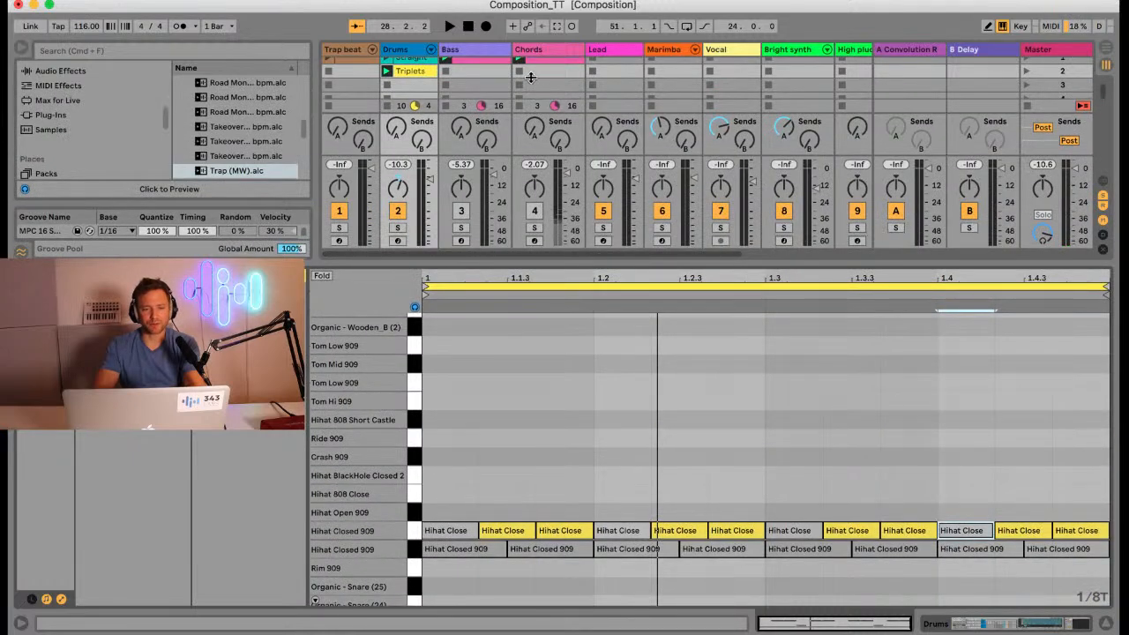
scroll(531, 77, "up", 1)
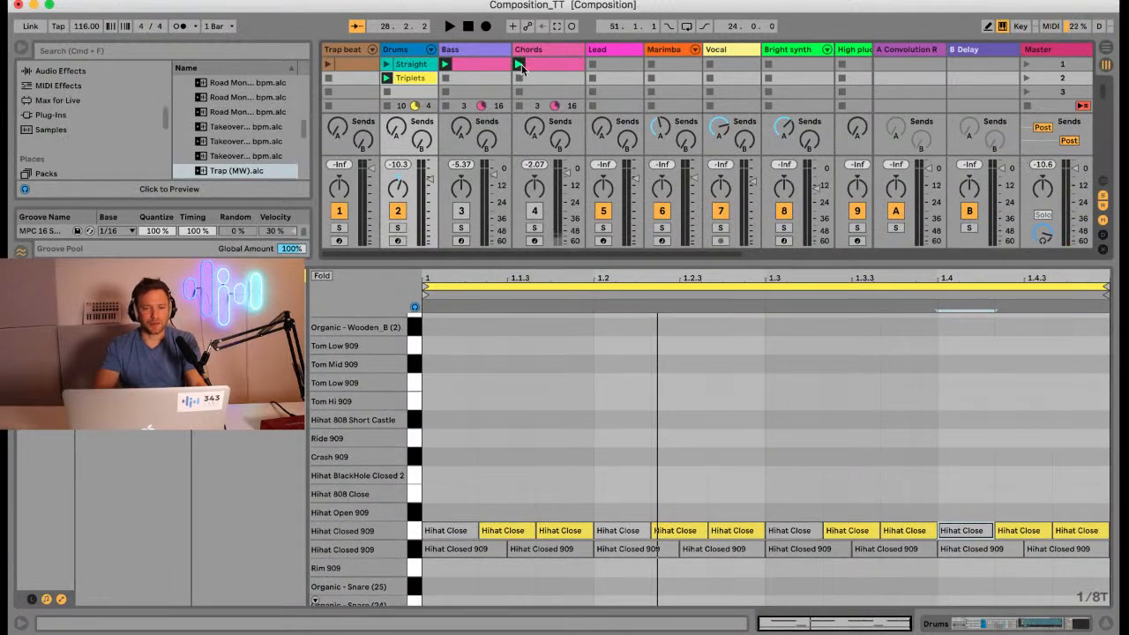
left_click(531, 63)
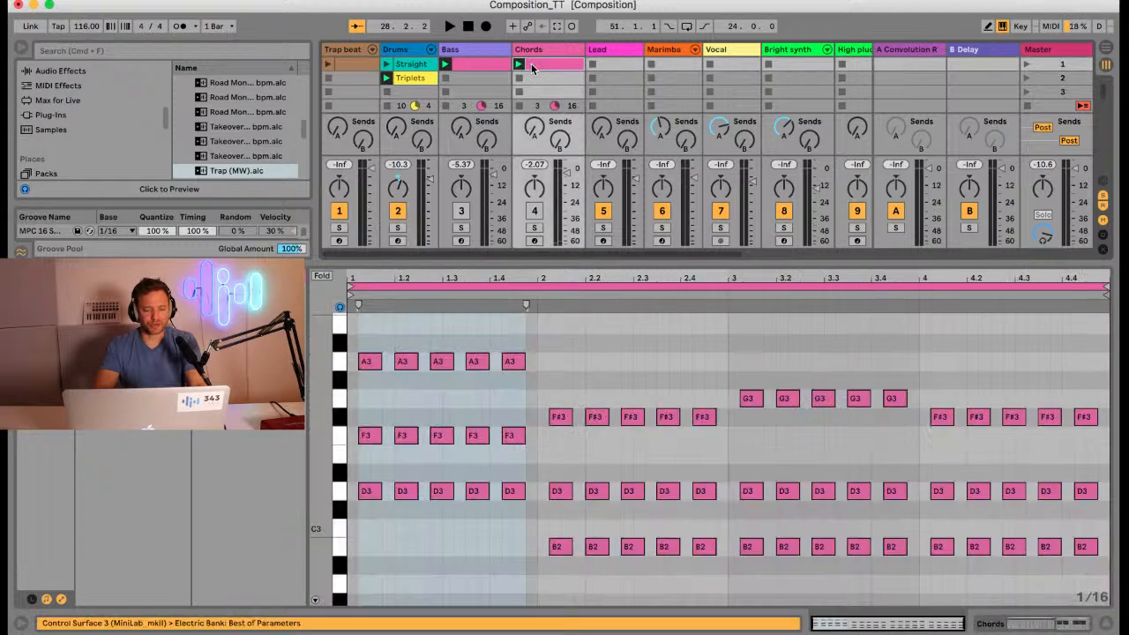
key("super+d")
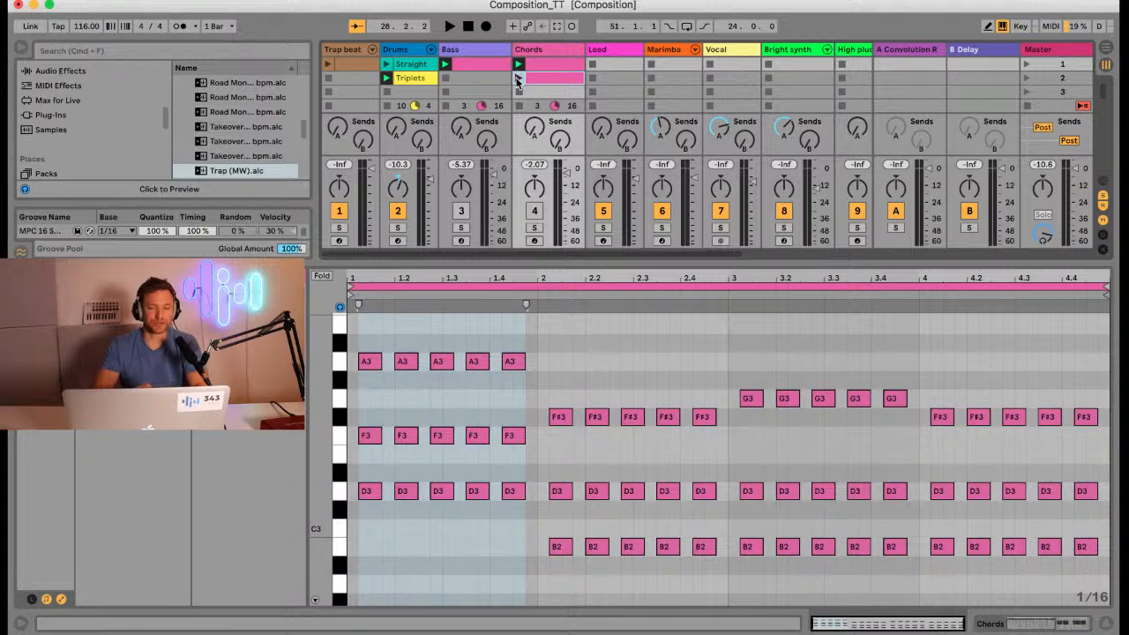
Step: Launch the duplicated Chords clip with the Chords track turned on and raise the Drums track volume
left_click(518, 79)
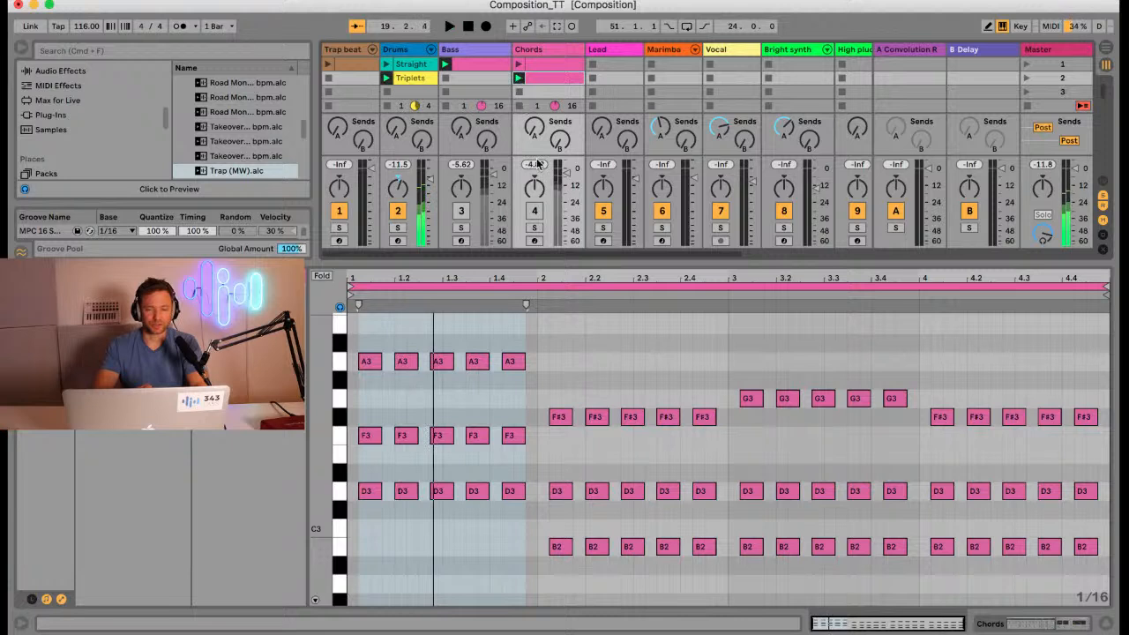
left_click(533, 212)
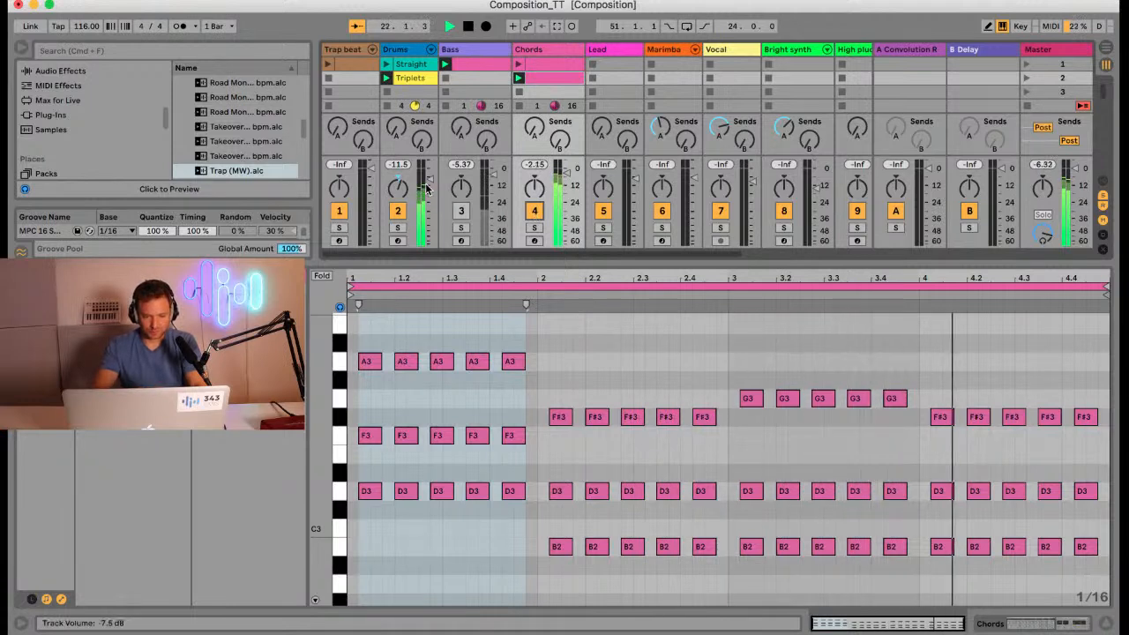
left_click_drag(427, 182, 429, 171)
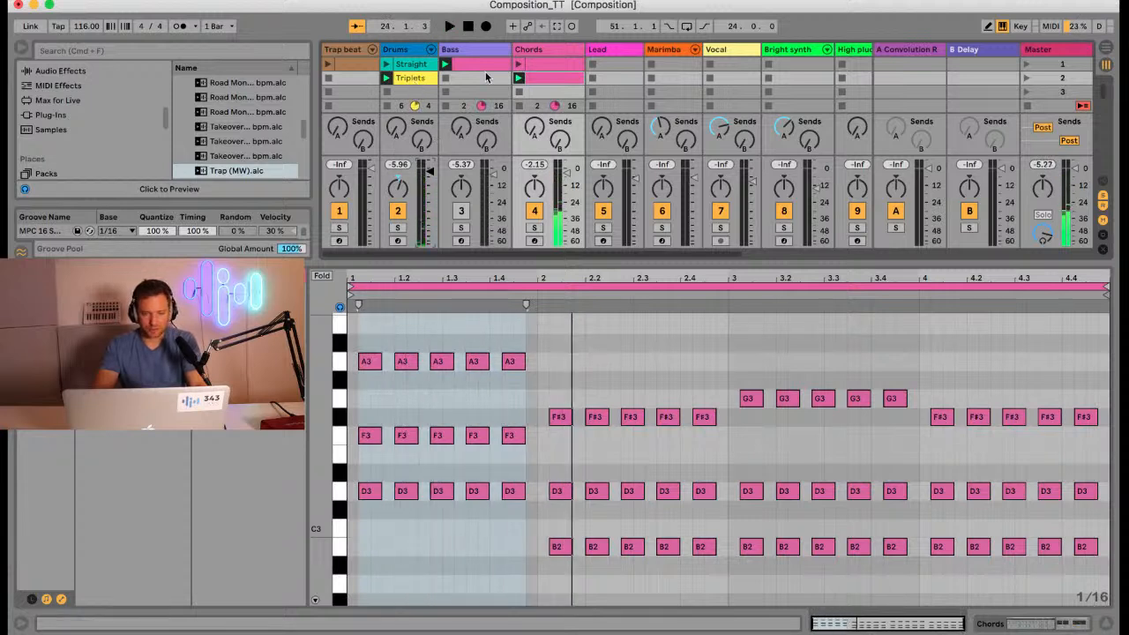
Step: Open the Triplets drum clip and the second Chords clip together in the note editor
left_click(555, 78, "super")
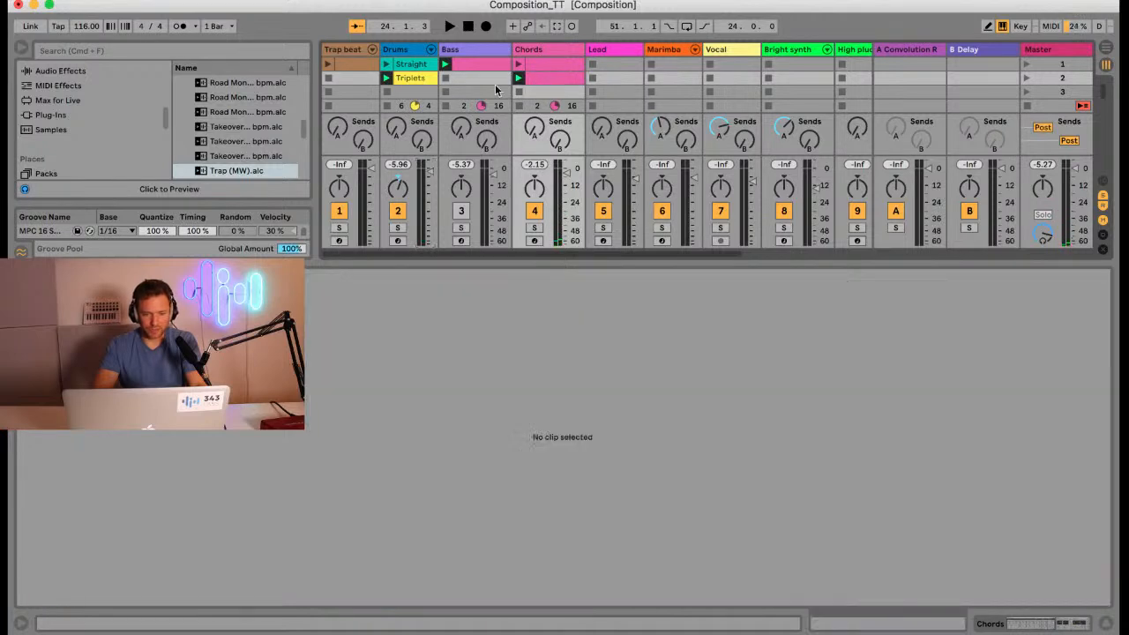
left_click(424, 80)
left_click(537, 80)
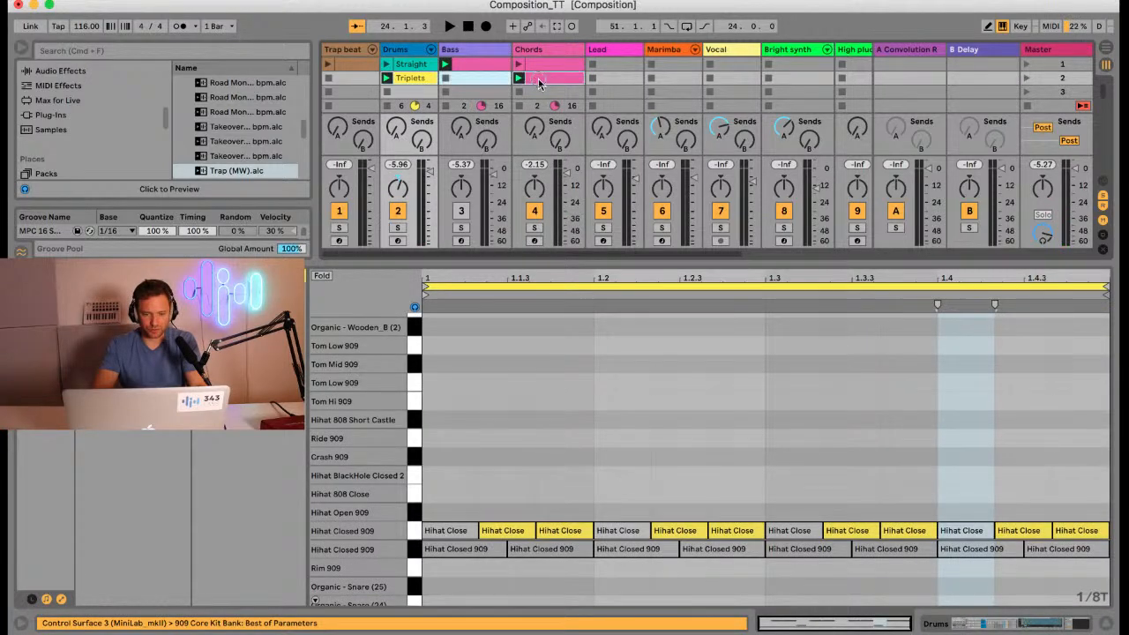
key("super+a")
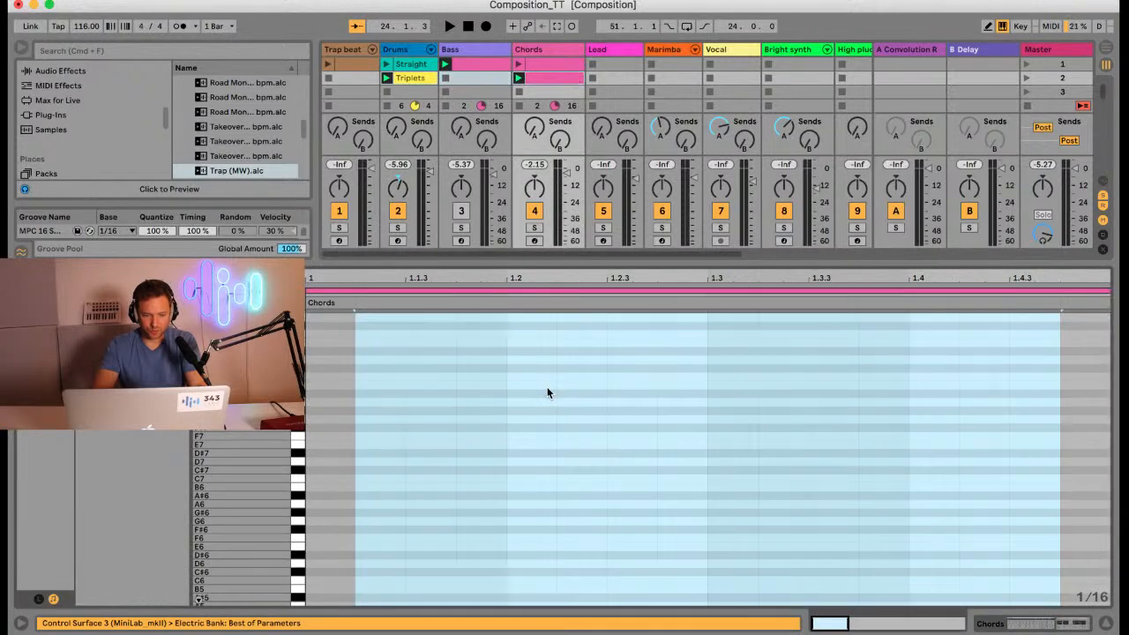
key("super+v")
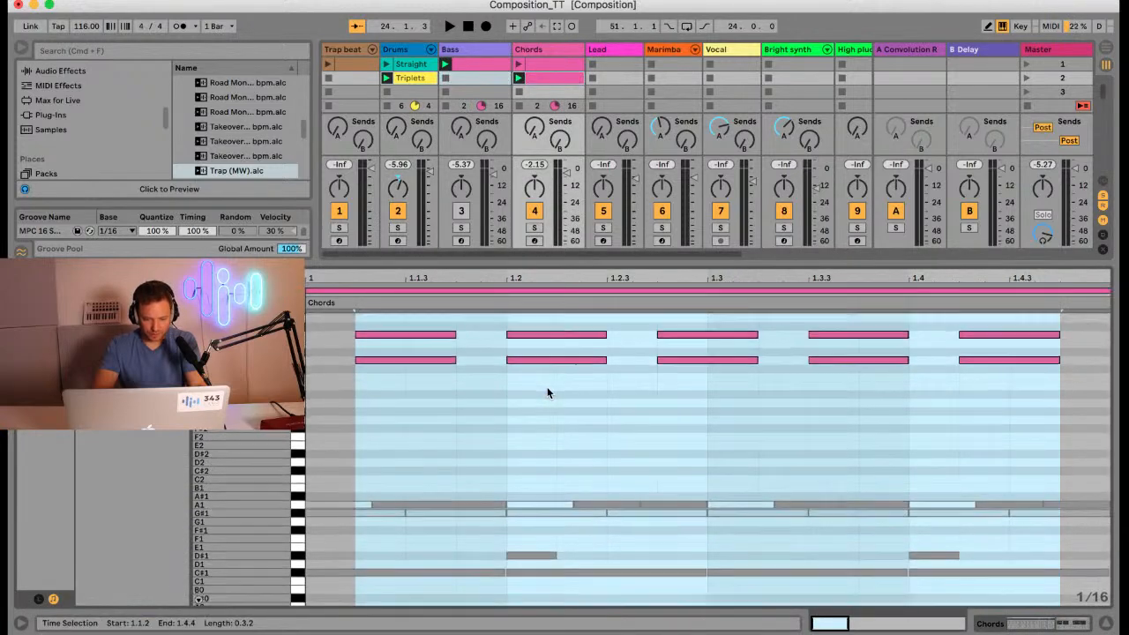
Step: Compare the timing of the Triplets hi-hat notes with the chord notes, switching between the two clips
left_click(347, 499)
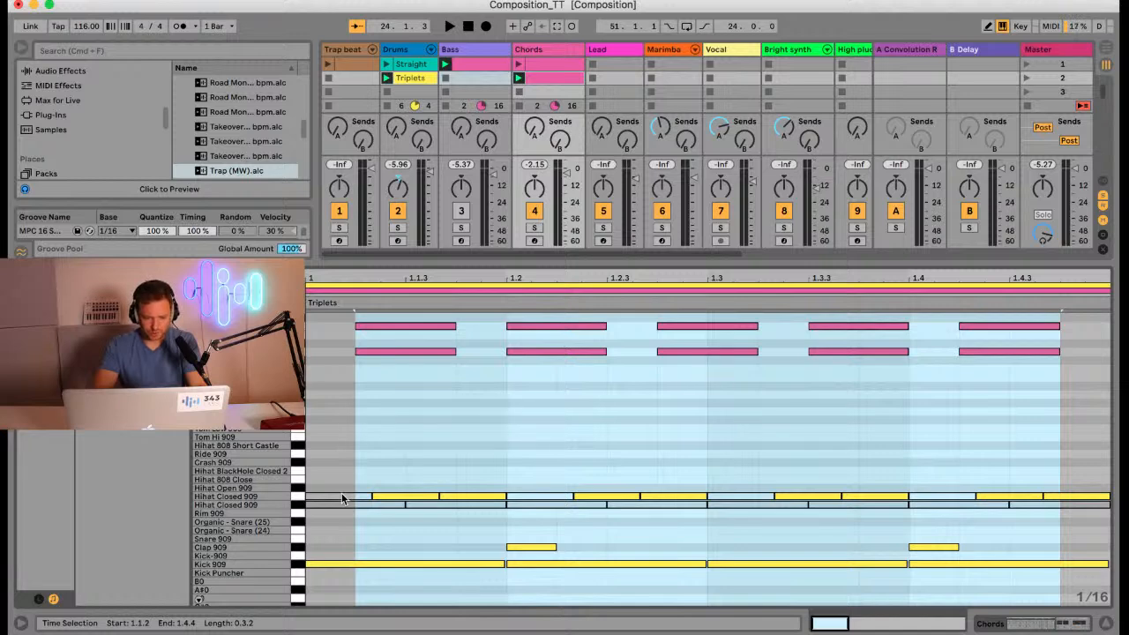
left_click(374, 415)
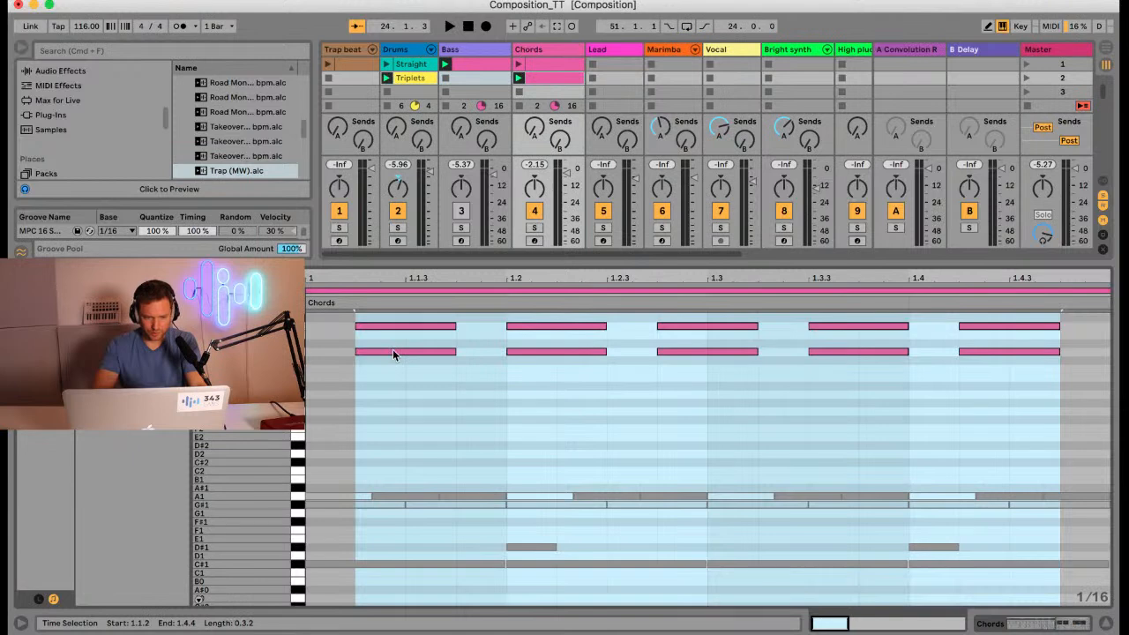
scroll(393, 349, "up", 5)
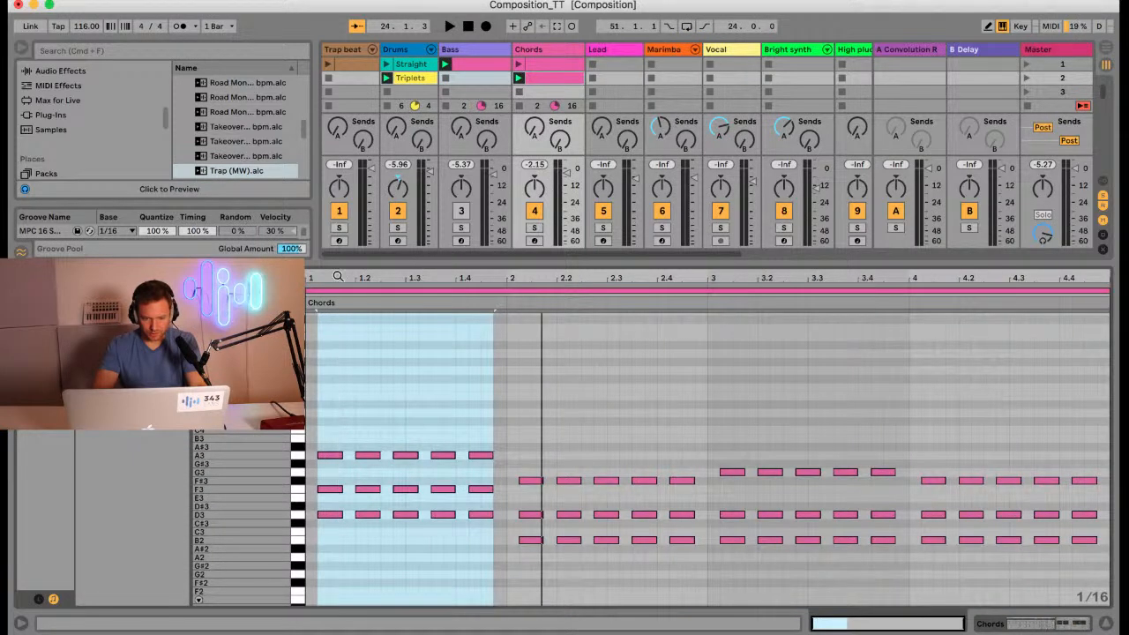
scroll(410, 430, "down", 5)
left_click(338, 486)
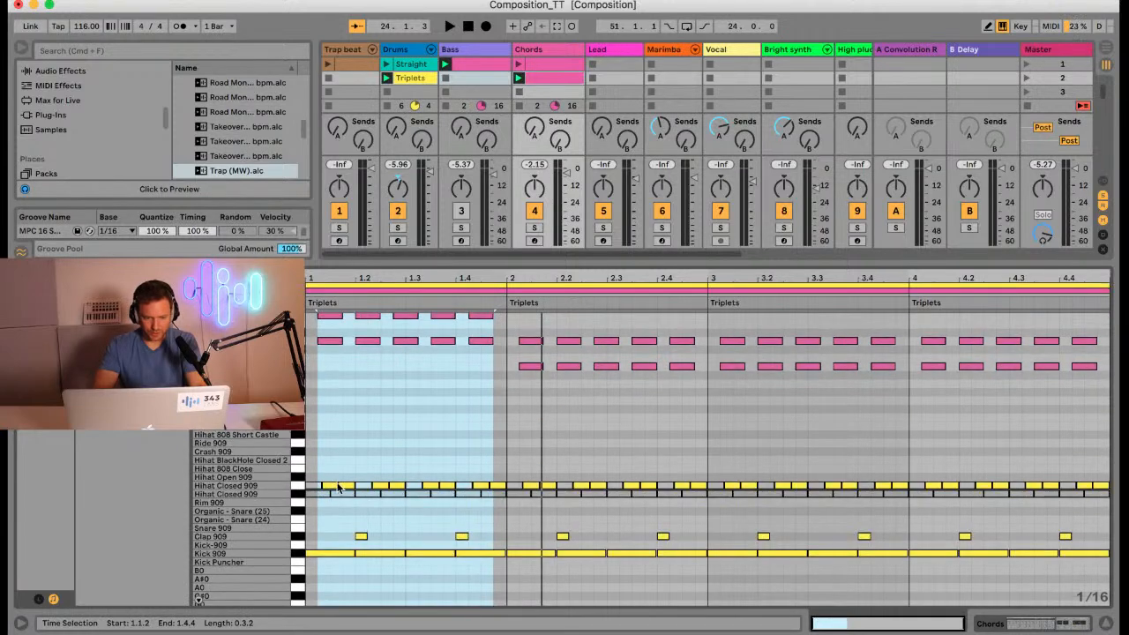
left_click(362, 290)
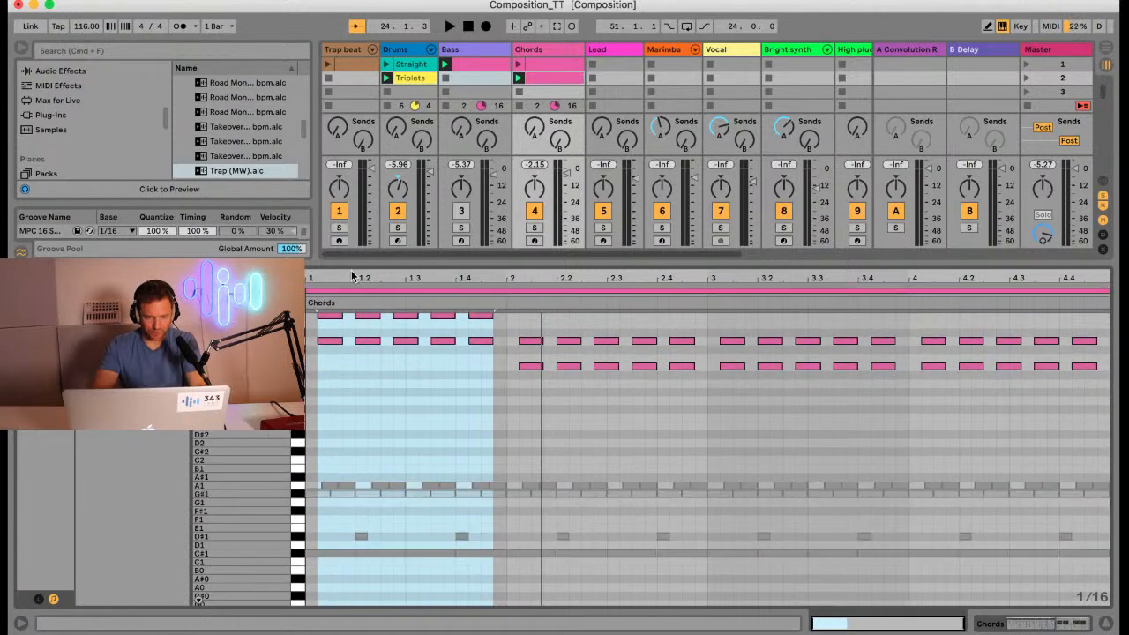
left_click_drag(352, 276, 351, 300)
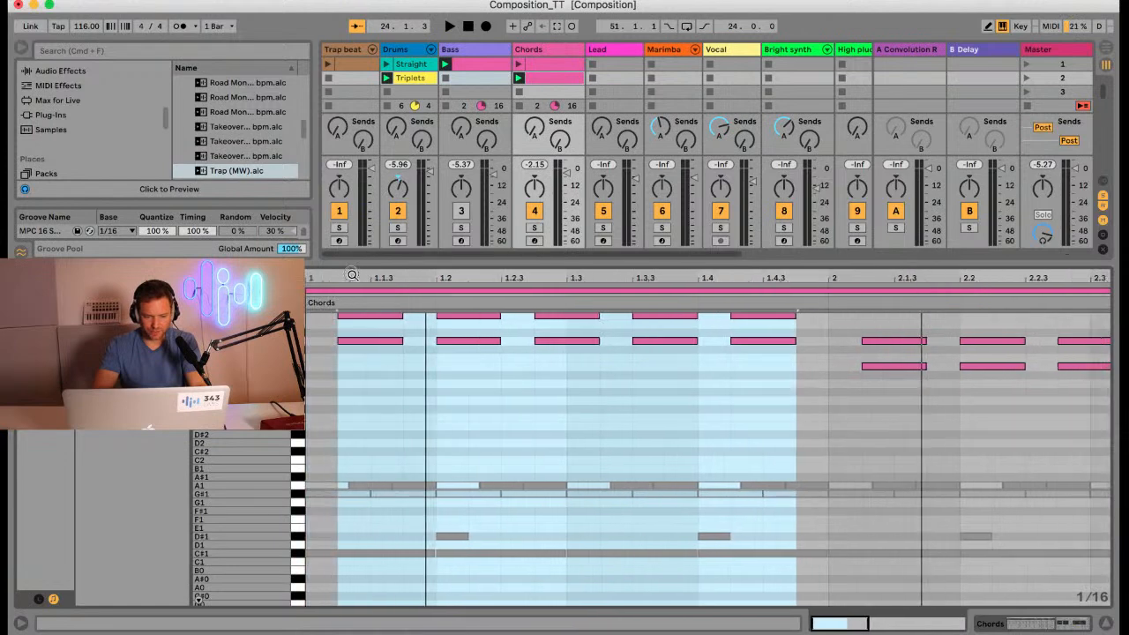
left_click(374, 488)
key("m")
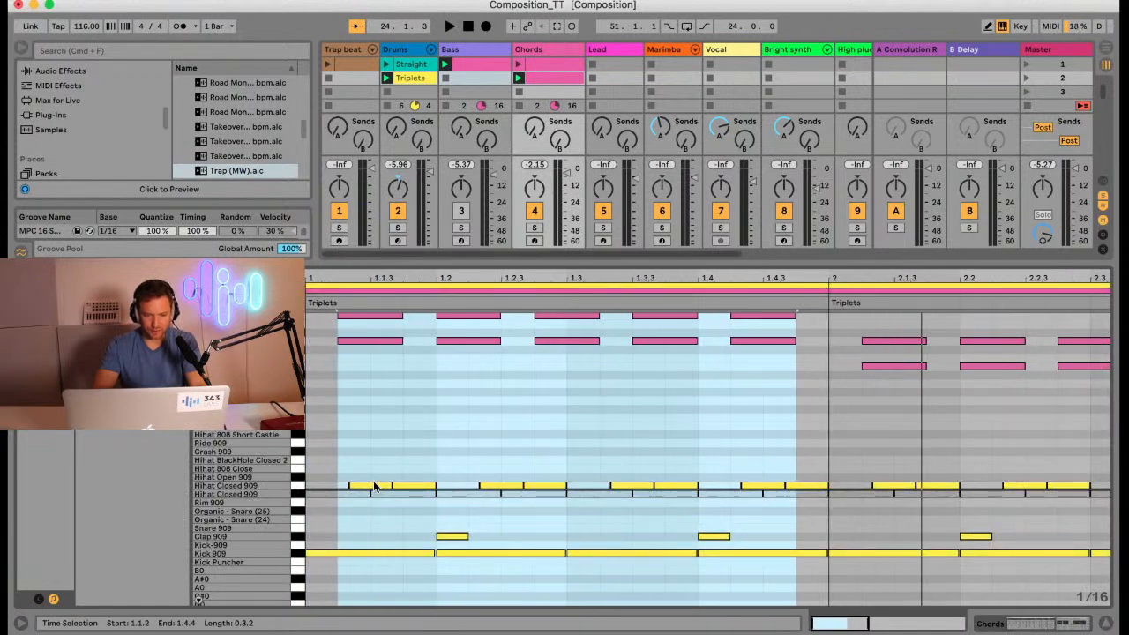
left_click(472, 315)
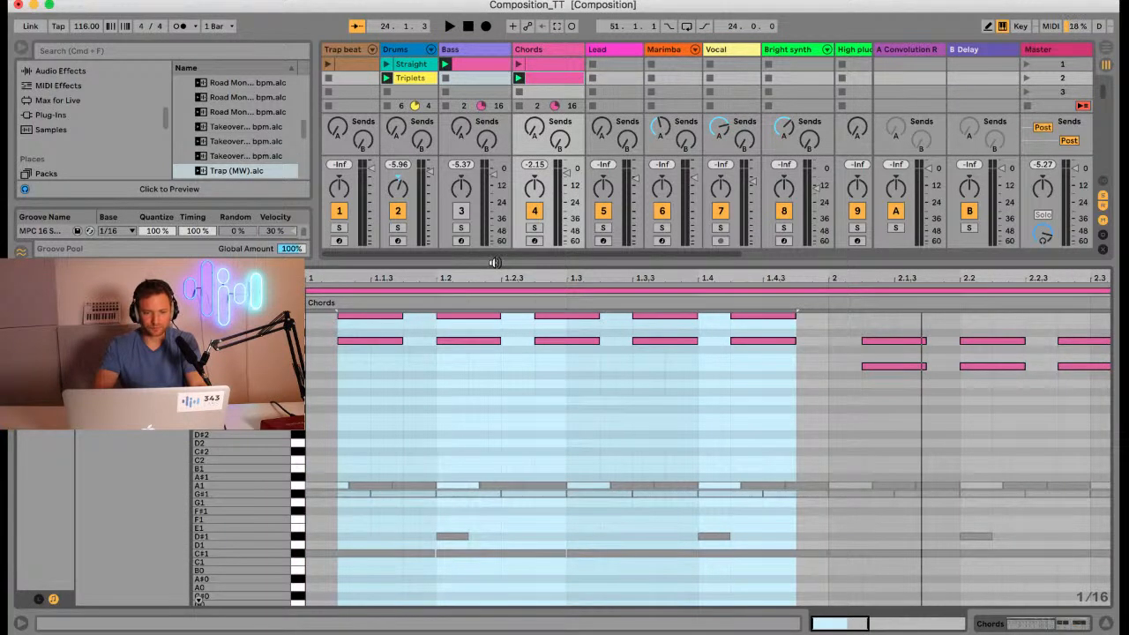
Step: Listen to the Triplets drums with the second Chords clip and view that chord clip's notes on their own
left_click_drag(490, 265, 490, 427)
key("space")
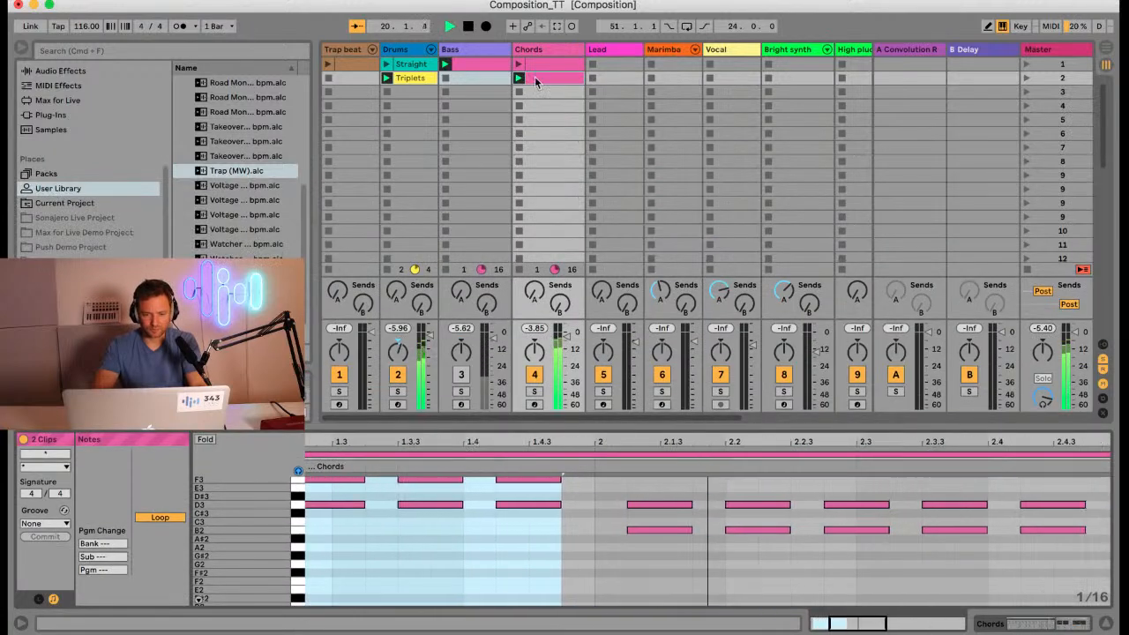
key("space")
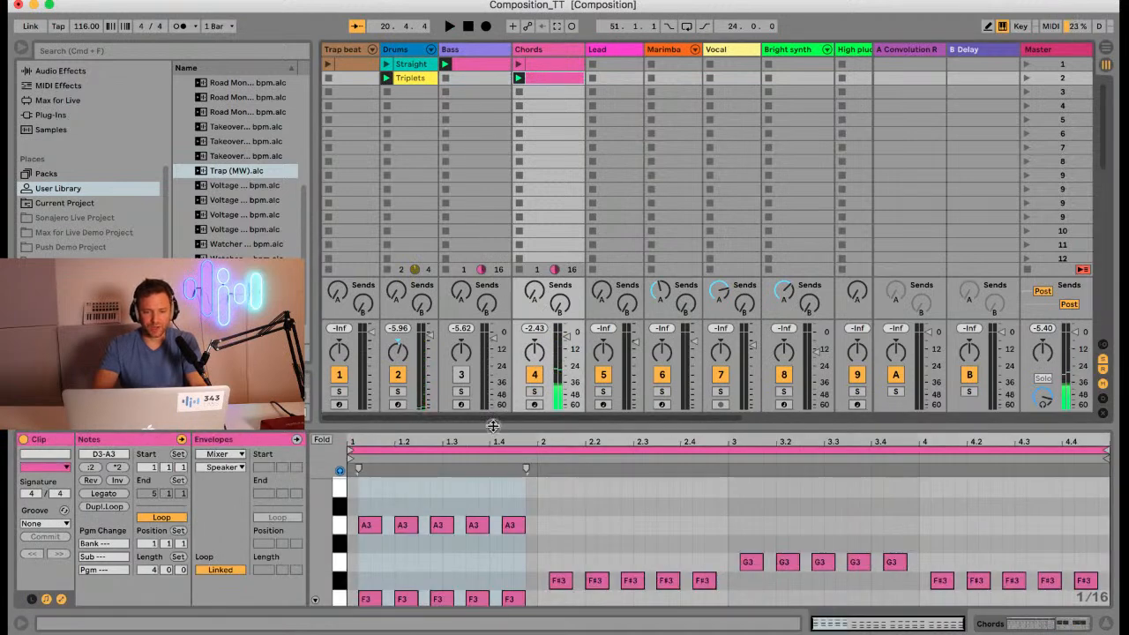
left_click_drag(491, 430, 493, 258)
left_click(442, 400)
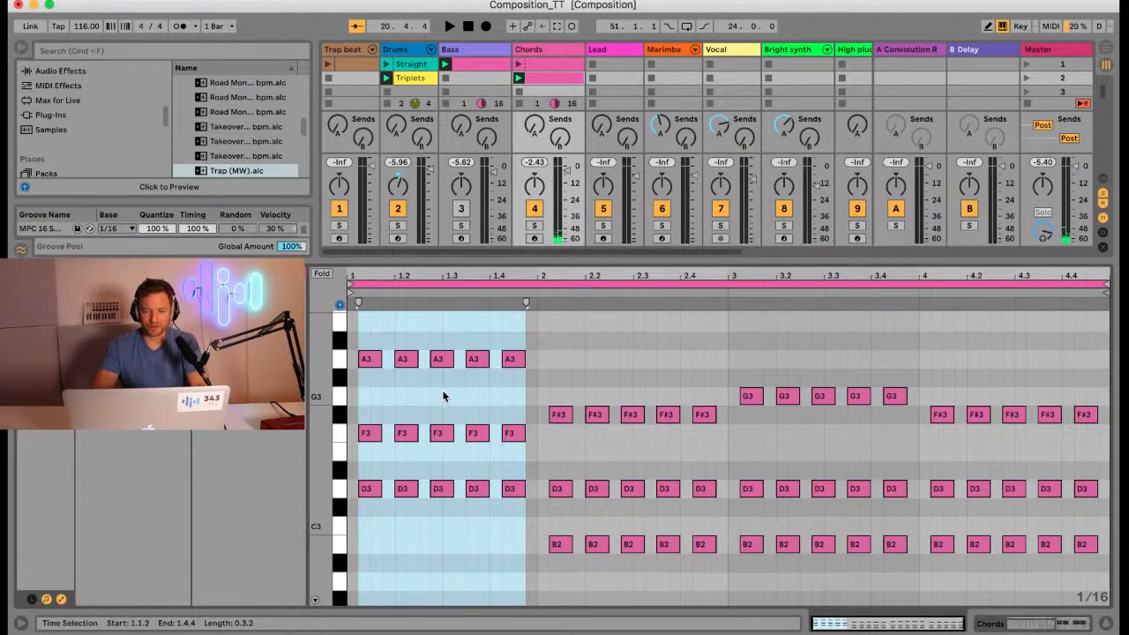
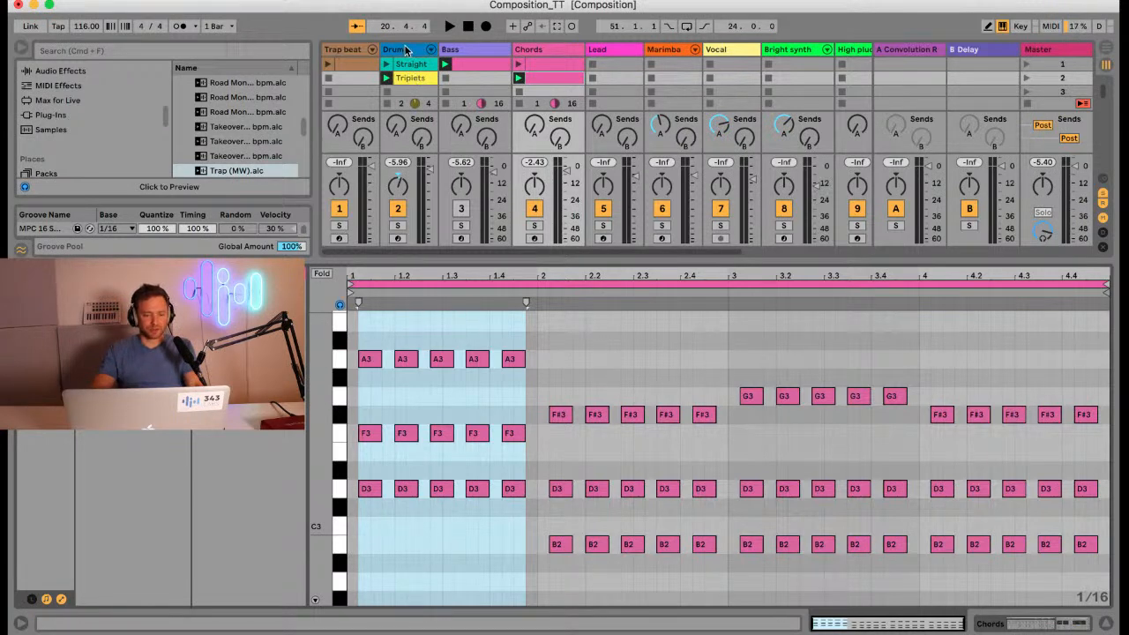
Step: Open the Drums track's 909 Core Kit, then solo the Drums track and its Clap 909 pad
double_click(405, 50)
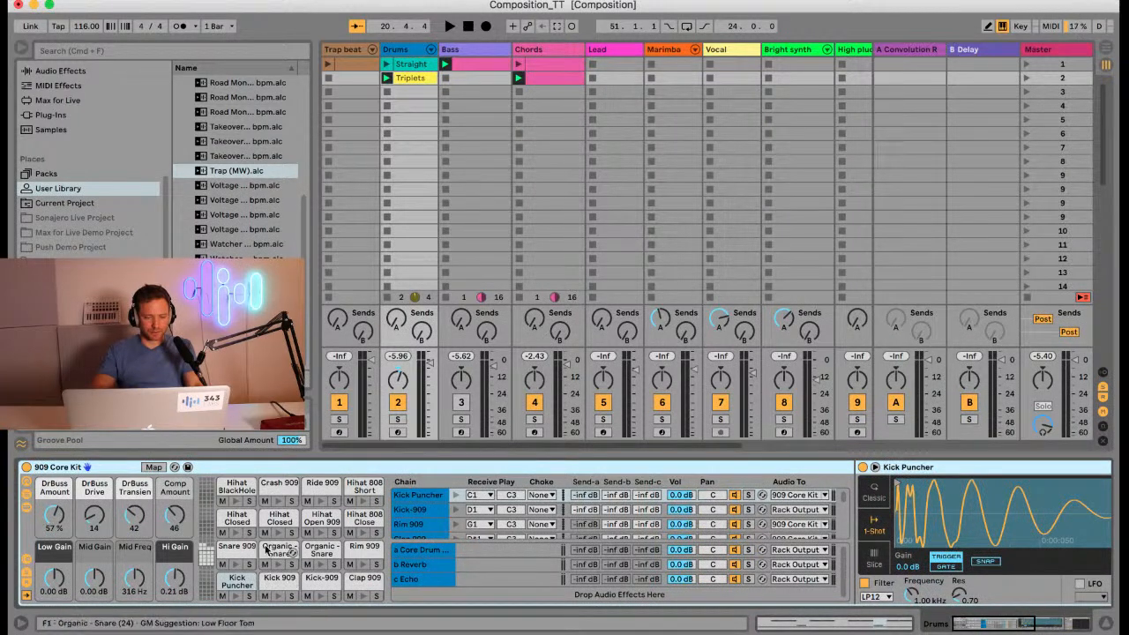
left_click(397, 420)
key("space")
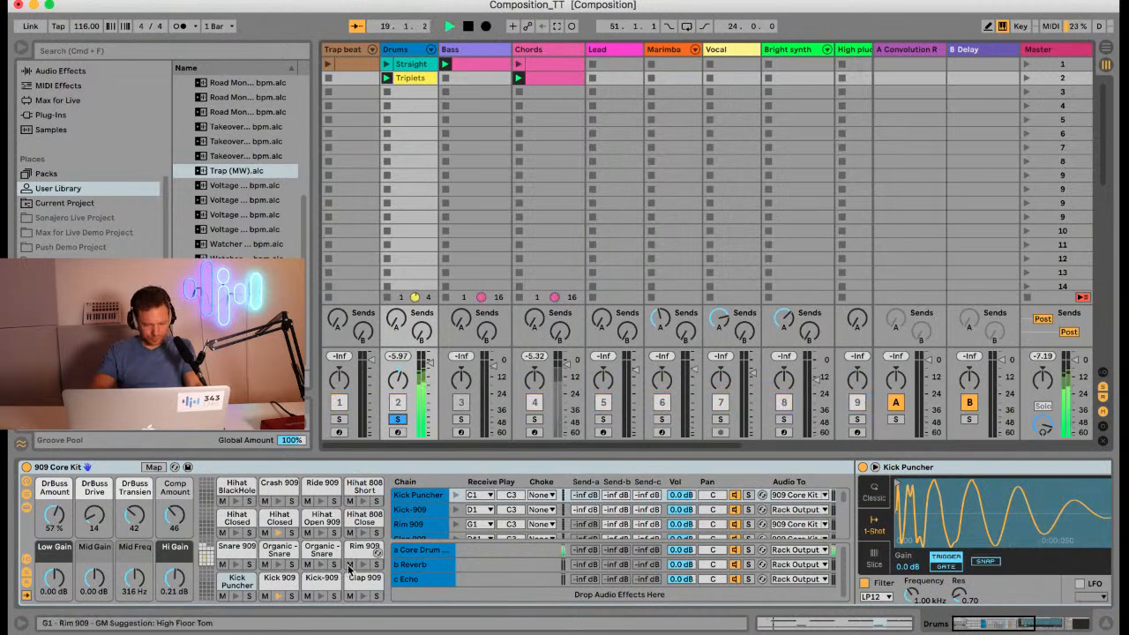
left_click(376, 598)
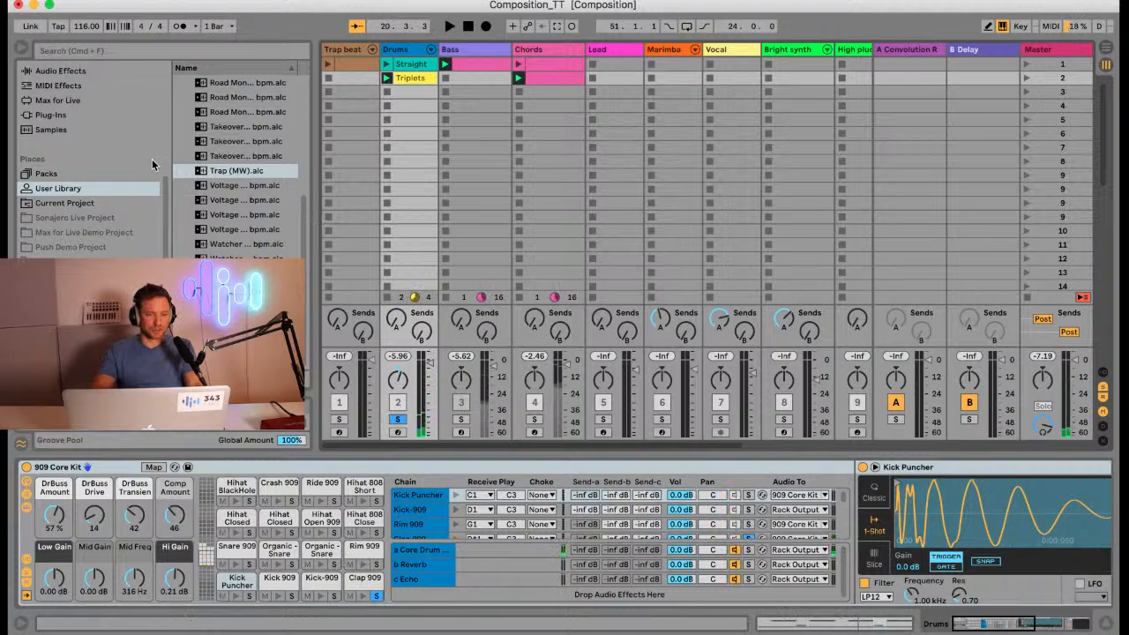
Step: Search the browser for "tuner" and add the Tuner device after Spectrum on the Drums track
scroll(76, 140, "up", 4)
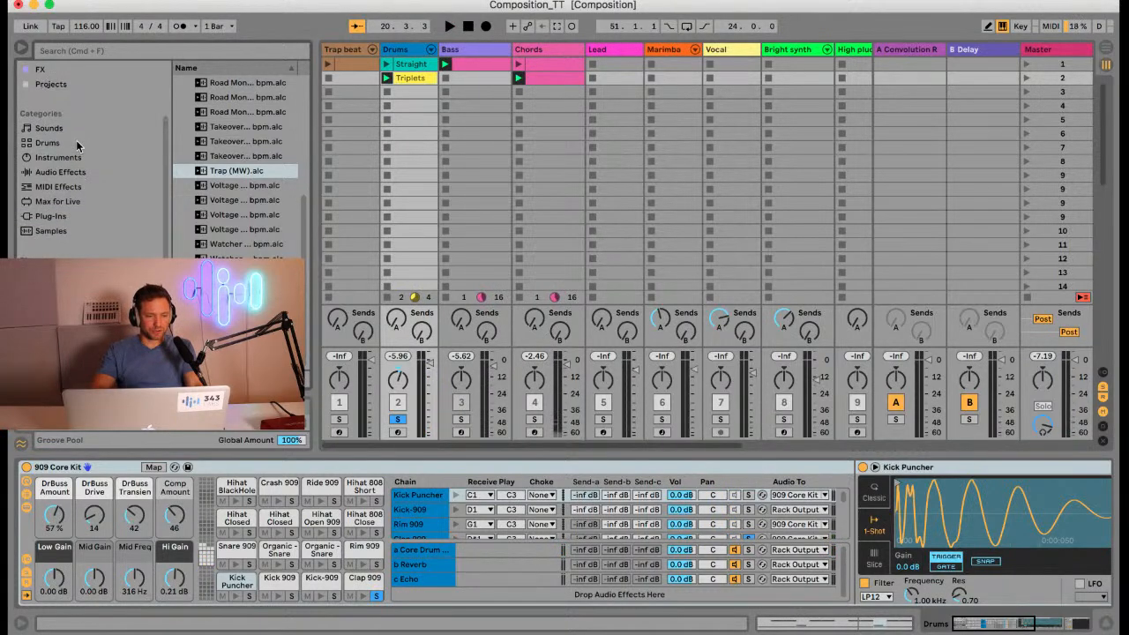
scroll(76, 140, "up", 2)
key("super+f")
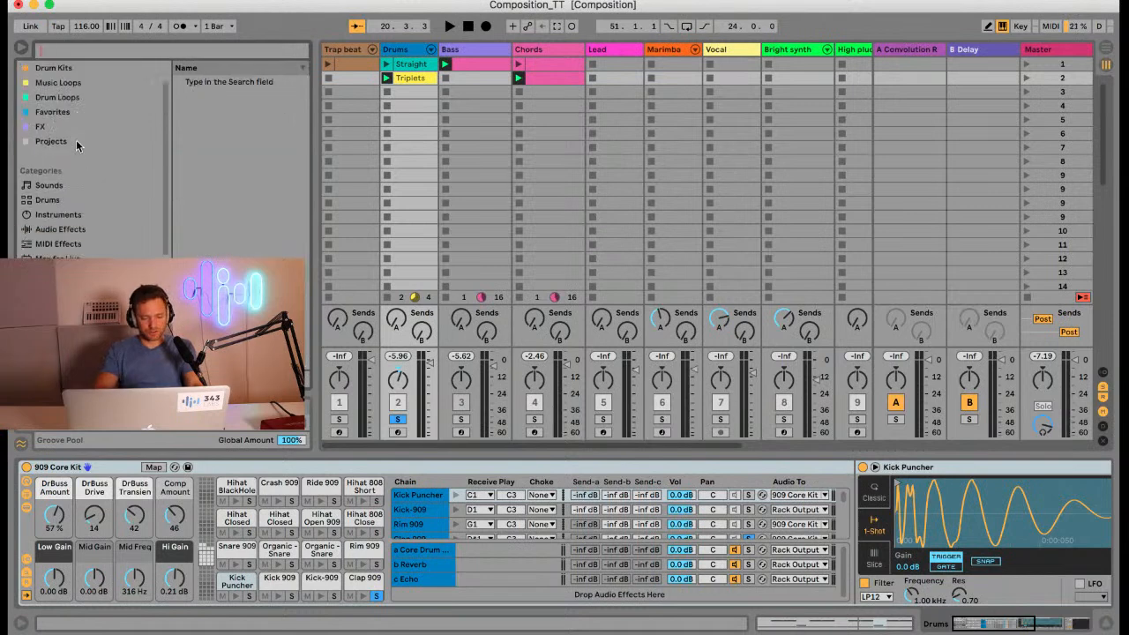
scroll(75, 141, "up", 1)
type("tuner")
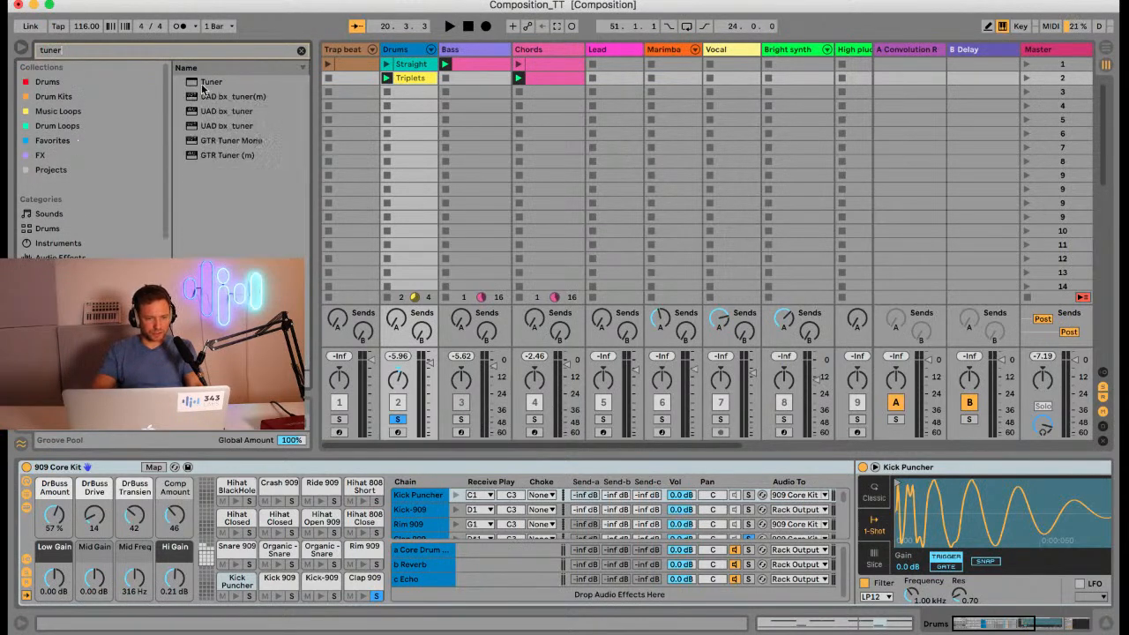
left_click(210, 82)
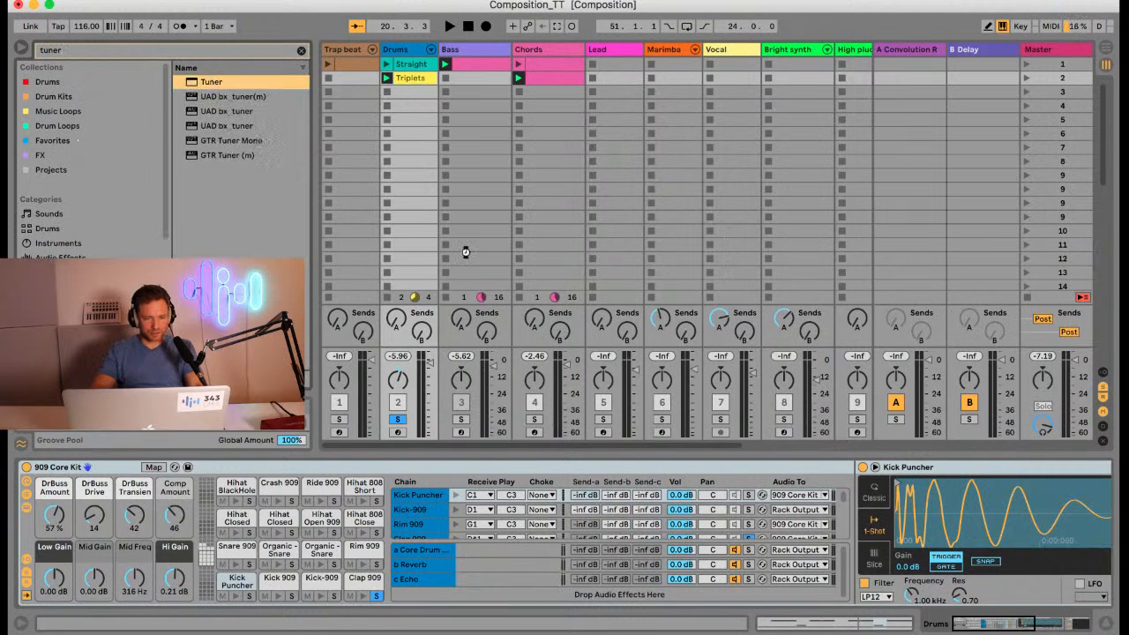
left_click_drag(457, 254, 688, 481)
Step: Switch off Spectrum and move Tuner into the 909 Core Kit's Kick Puncher chain, directly after its sampler
key("space")
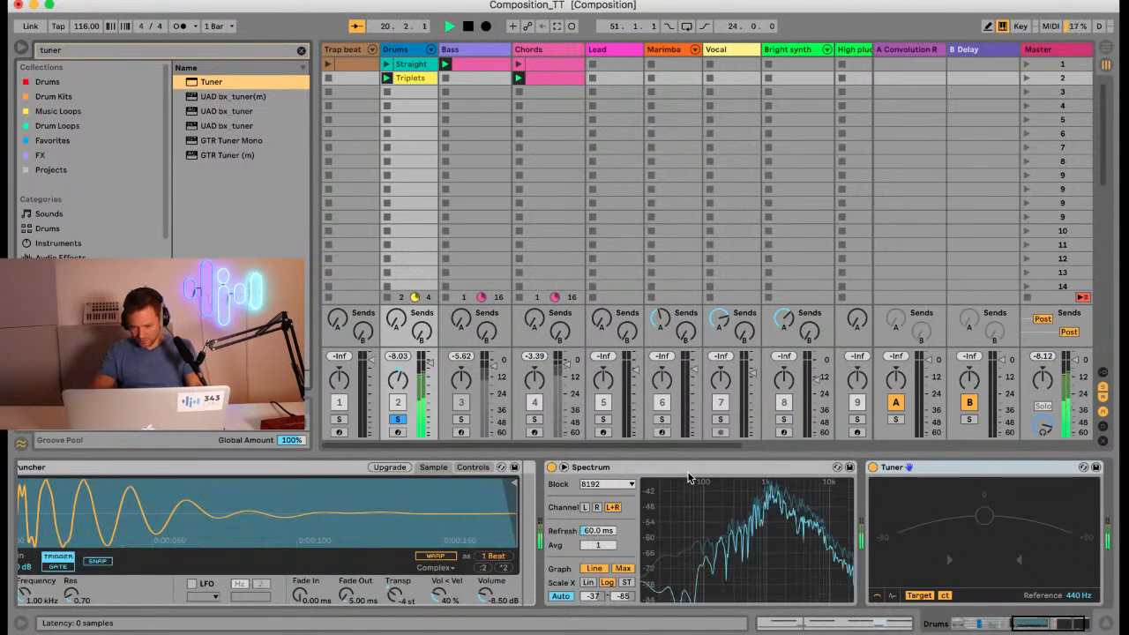
key("space")
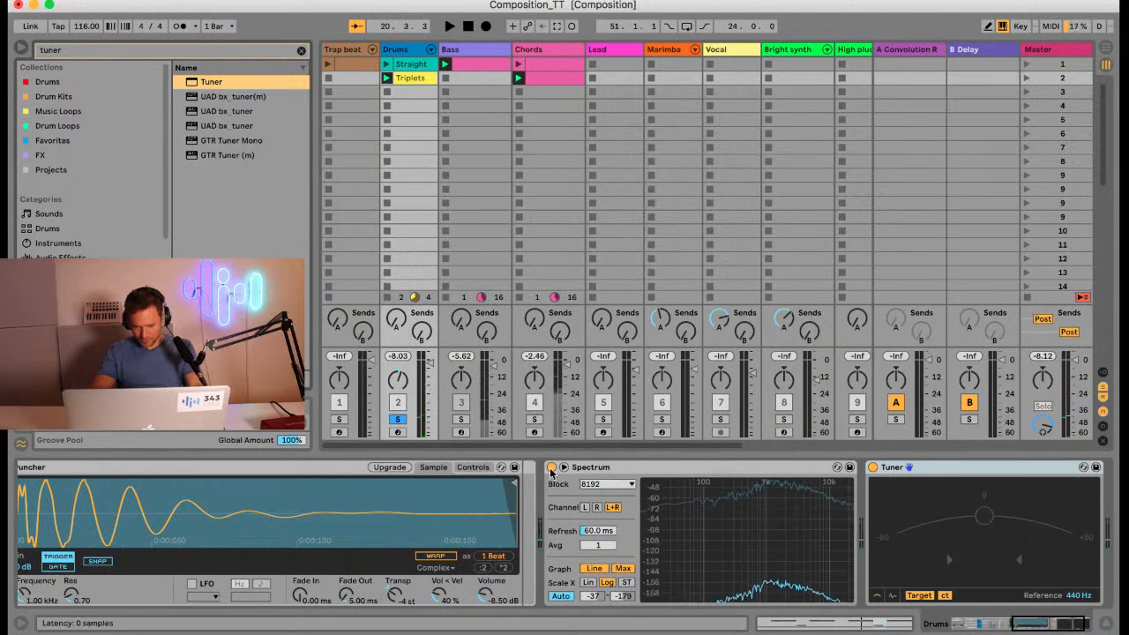
left_click(552, 468)
key("space")
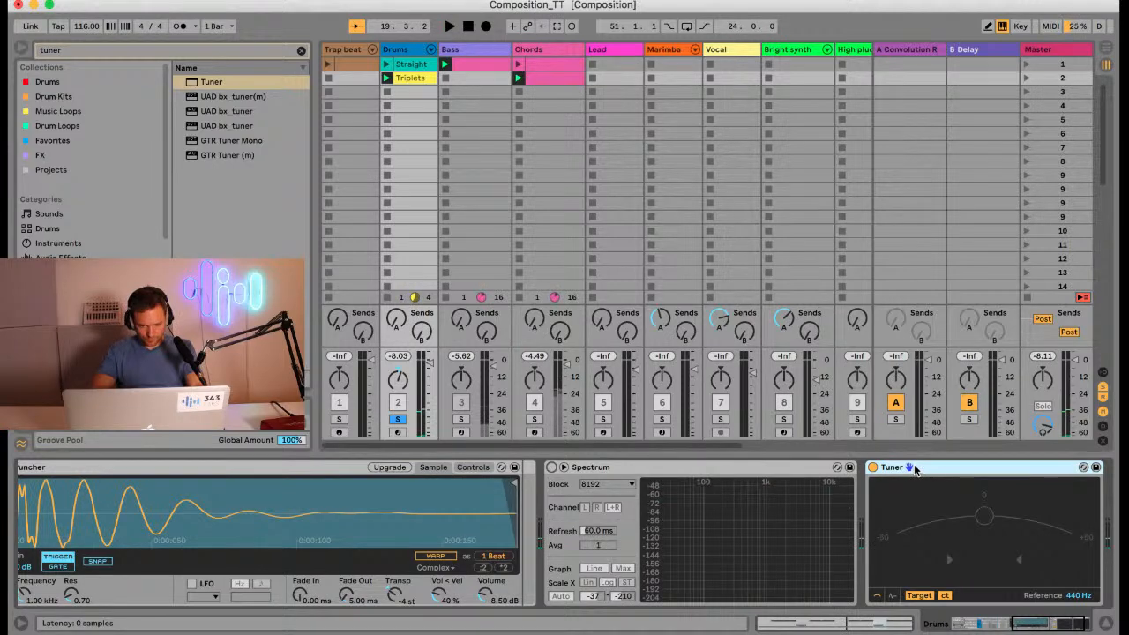
left_click_drag(915, 468, 517, 506)
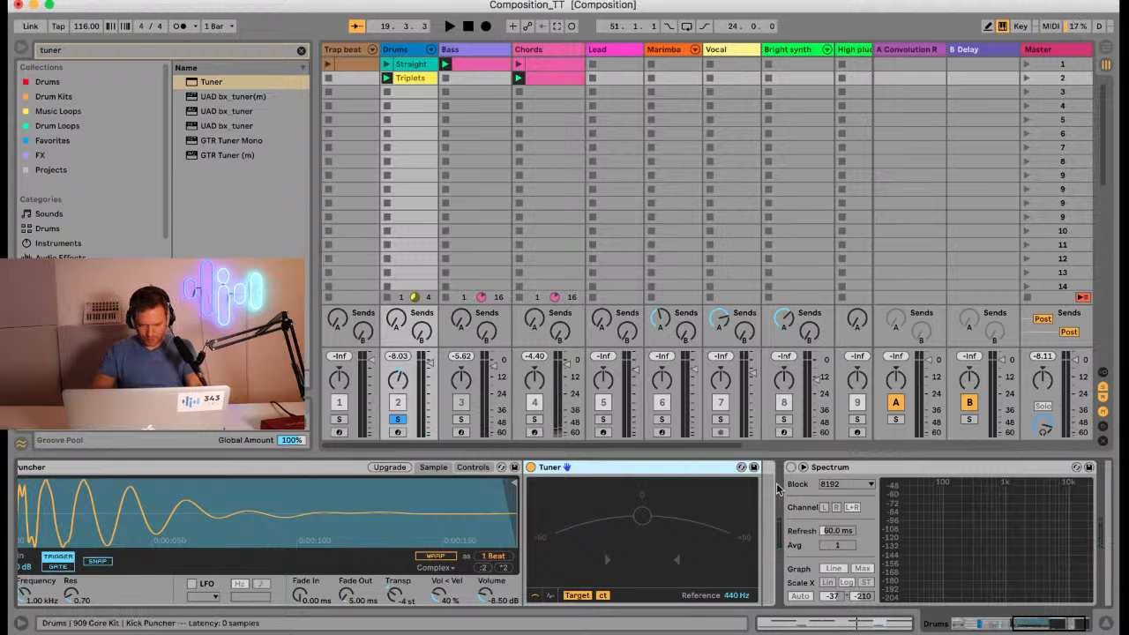
Step: Delete Tuner from the Kick Puncher chain and switch Spectrum back on
key("Delete")
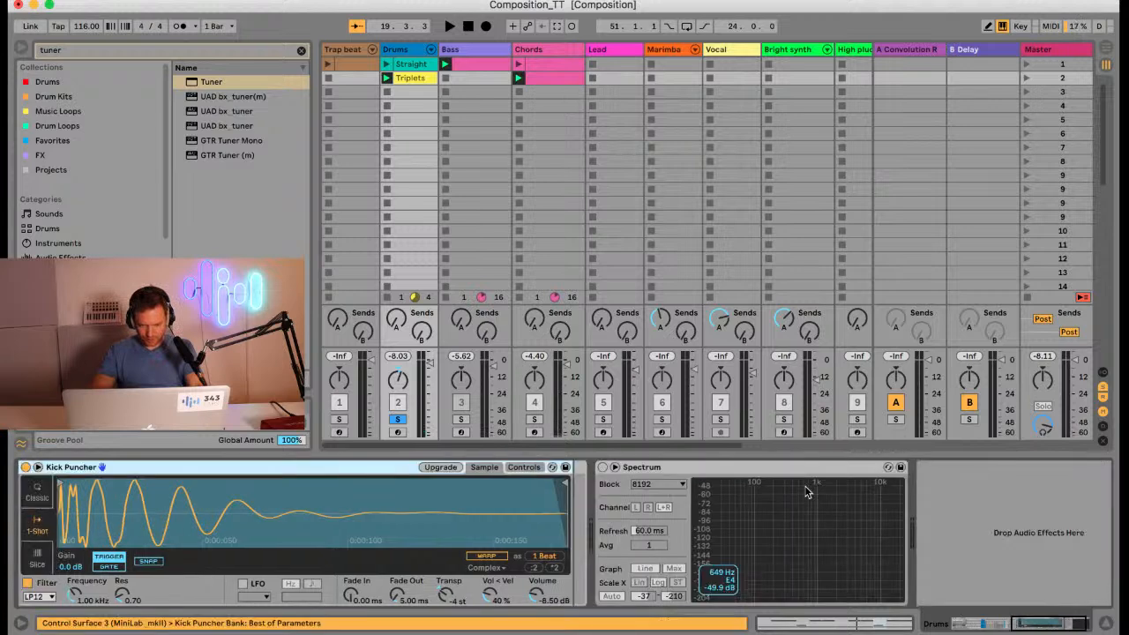
left_click(602, 467)
Step: Play the soloed Clap 909 and examine its frequency content in Spectrum's enlarged display
key("space")
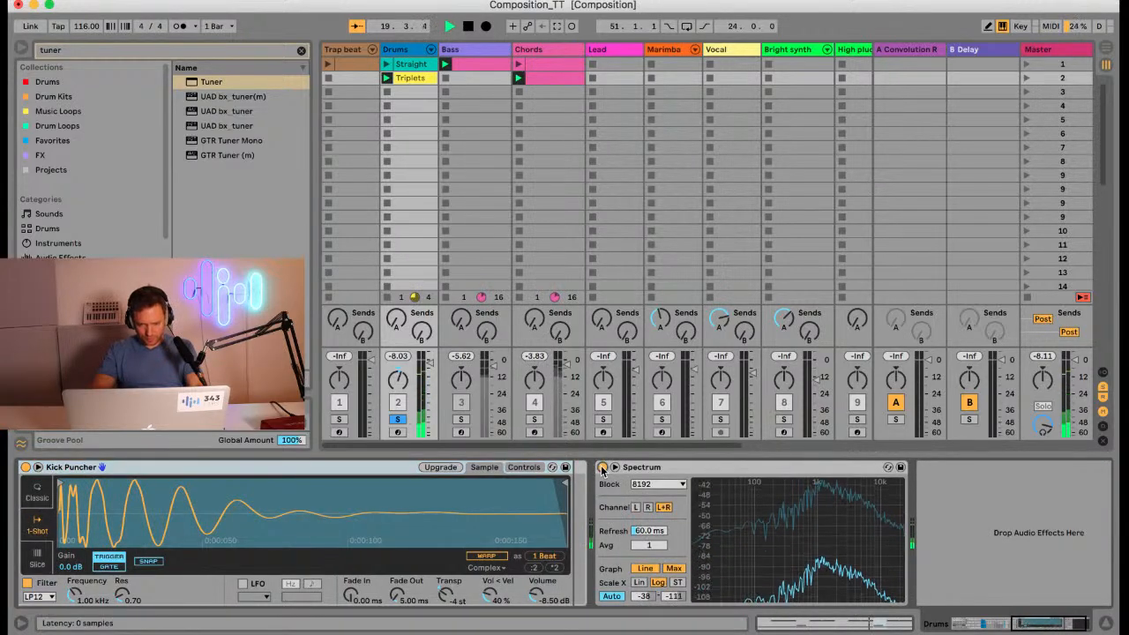
left_click(888, 466)
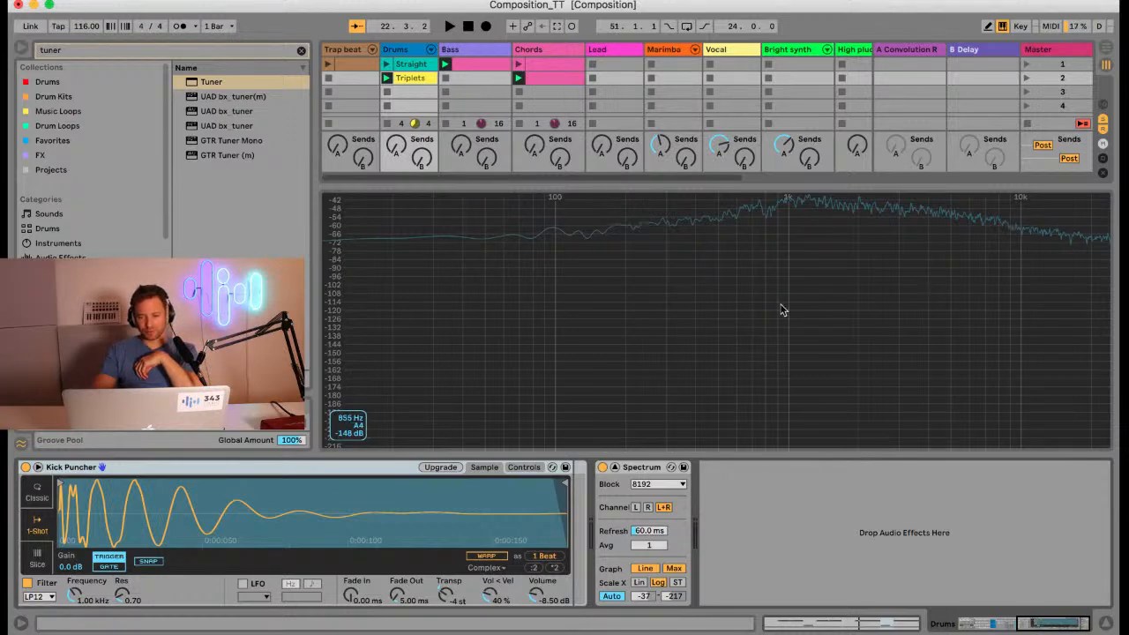
key("space")
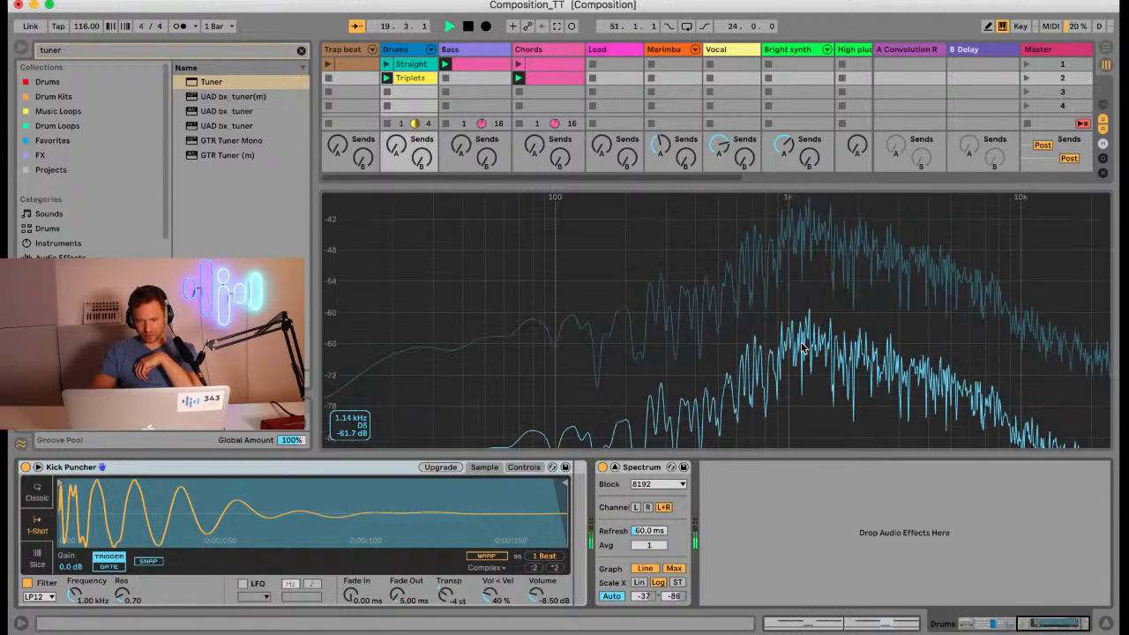
key("space")
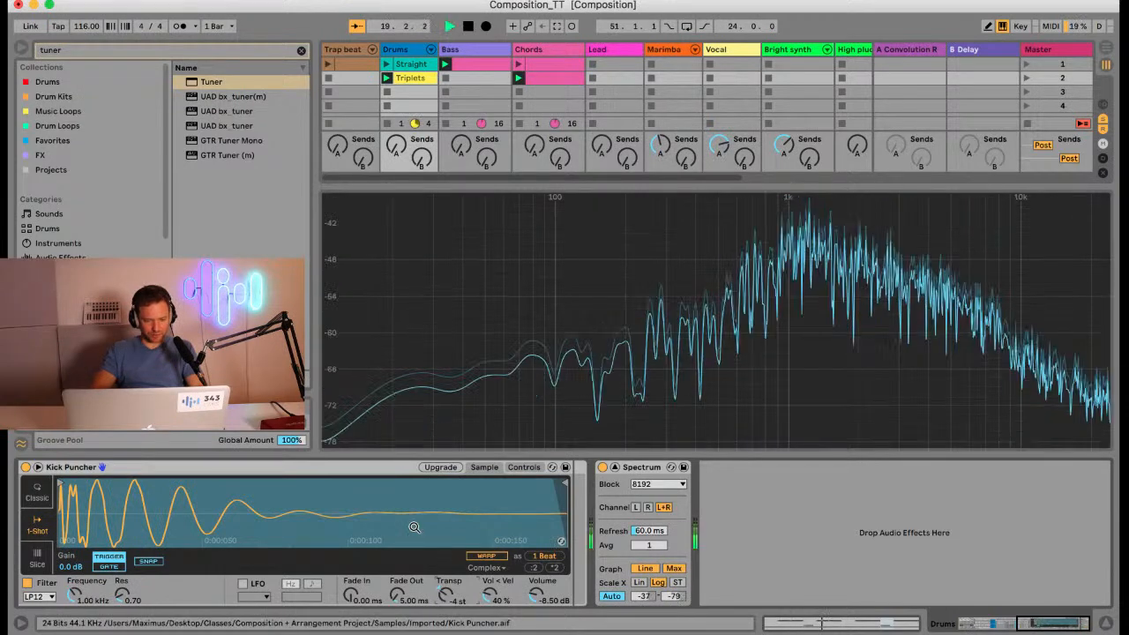
Step: Open the 909 Core Kit's Clap 909 chain and set its transposition to -1 st, comparing it with 0 st during playback
scroll(414, 528, "left", 8)
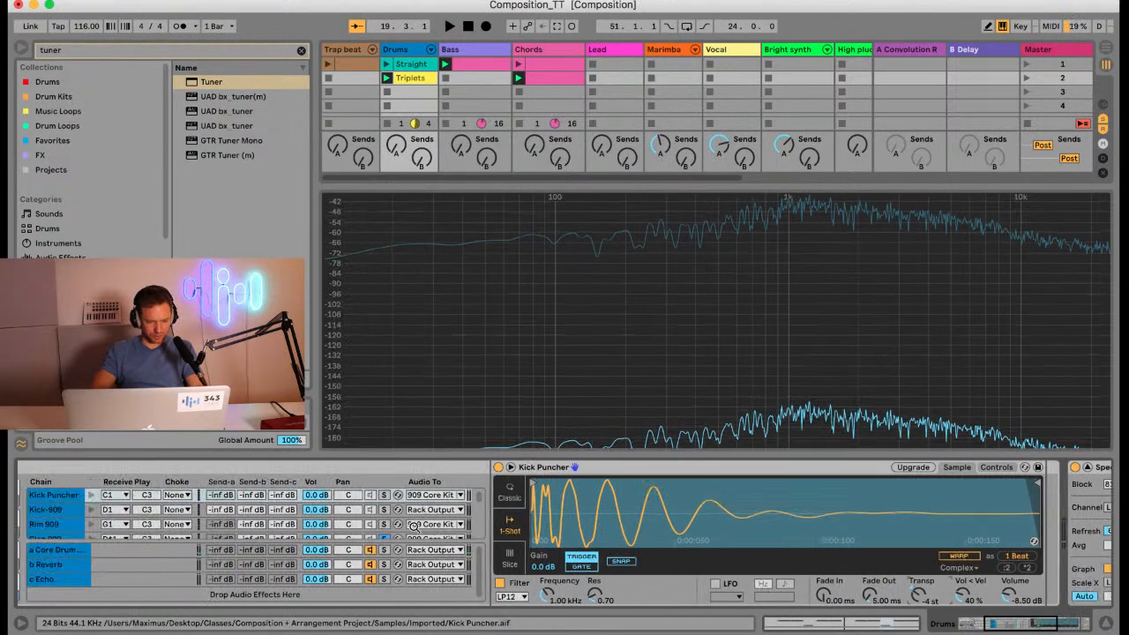
scroll(379, 527, "down", 3)
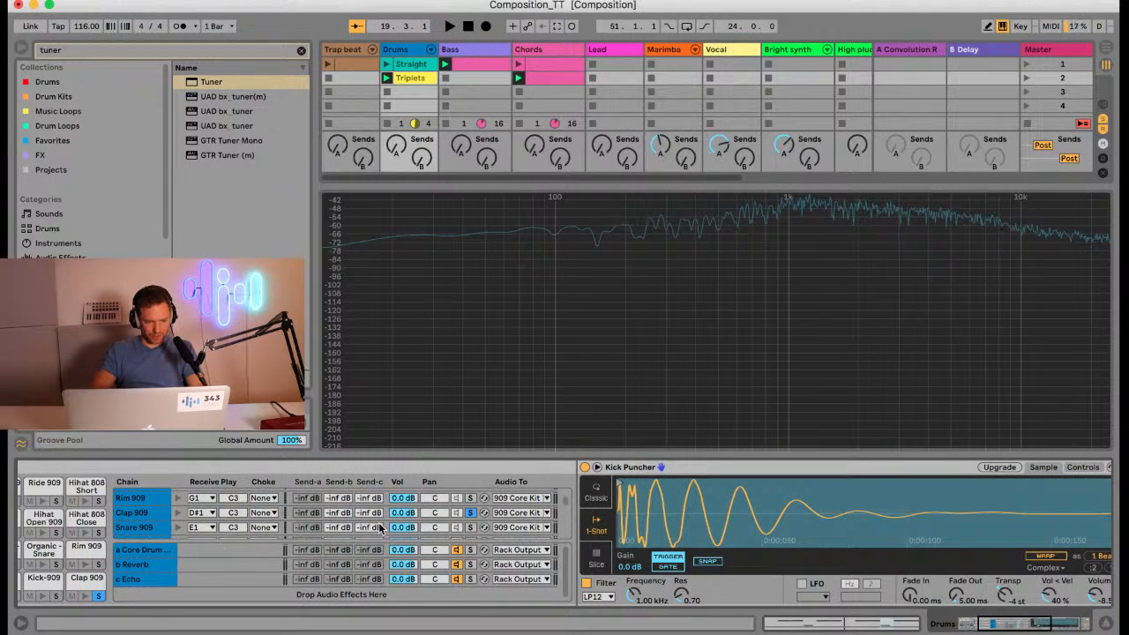
left_click(157, 519)
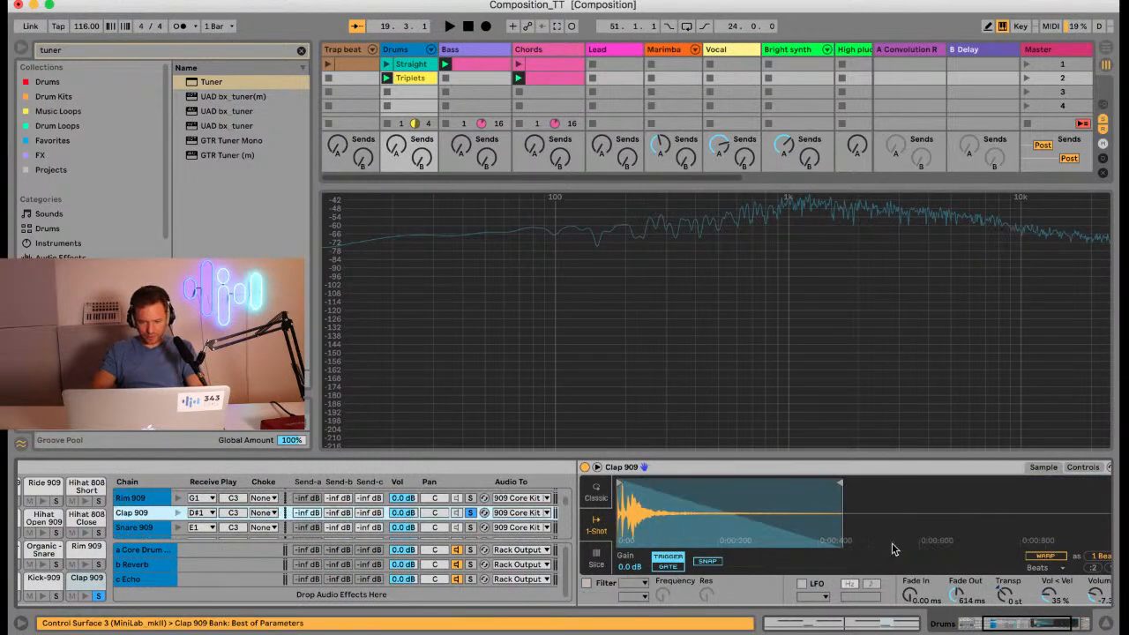
scroll(892, 543, "right", 4)
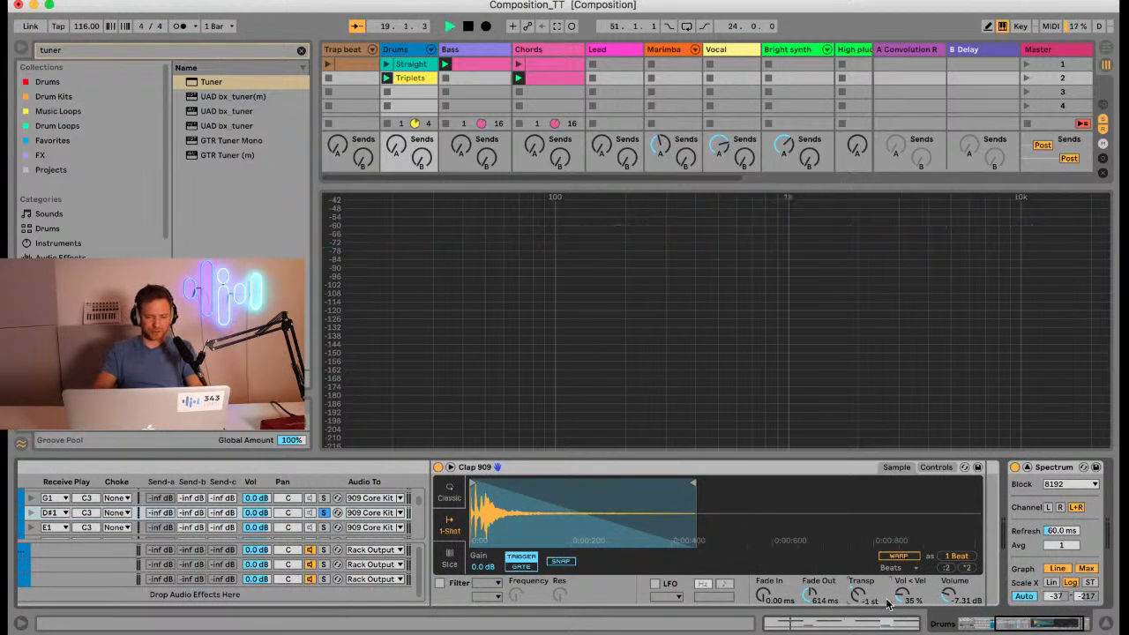
key("space")
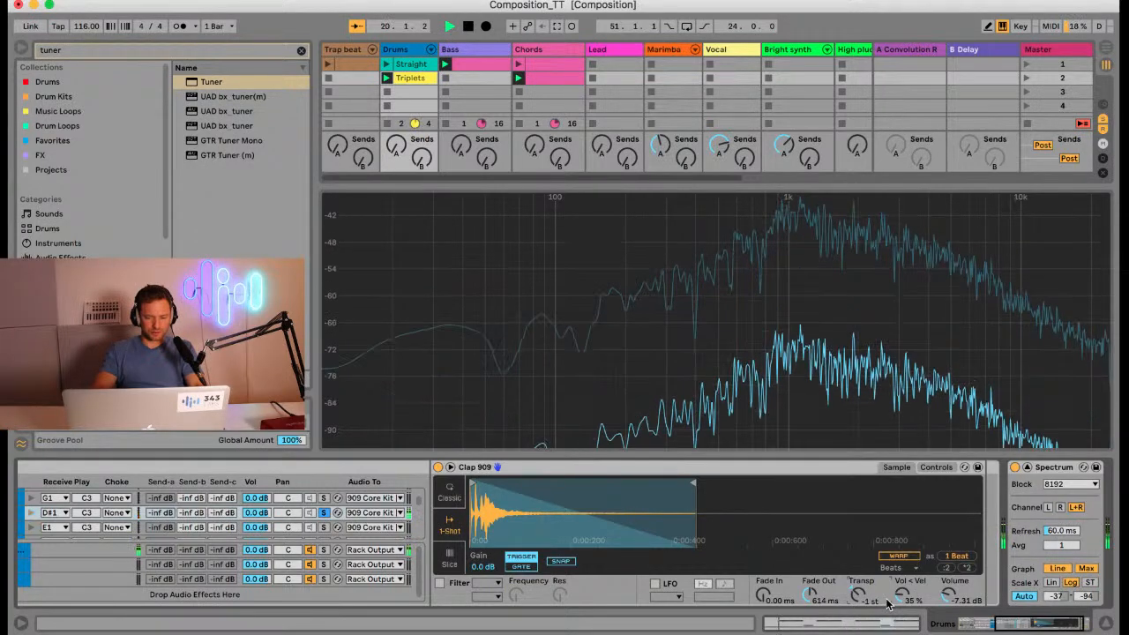
key("space")
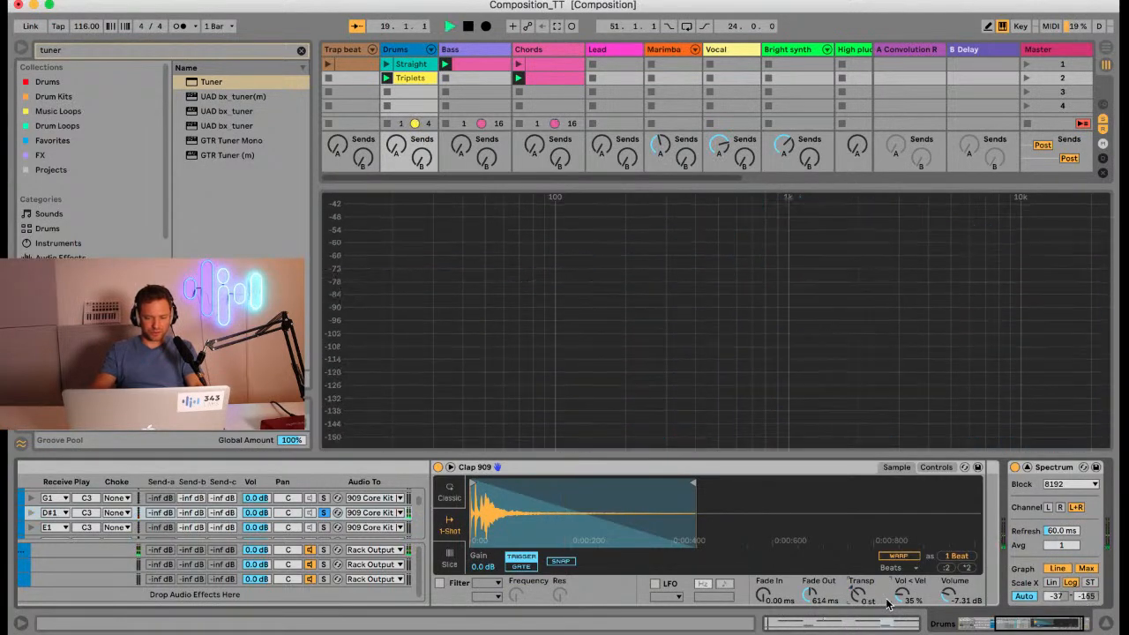
key("space")
key("Down")
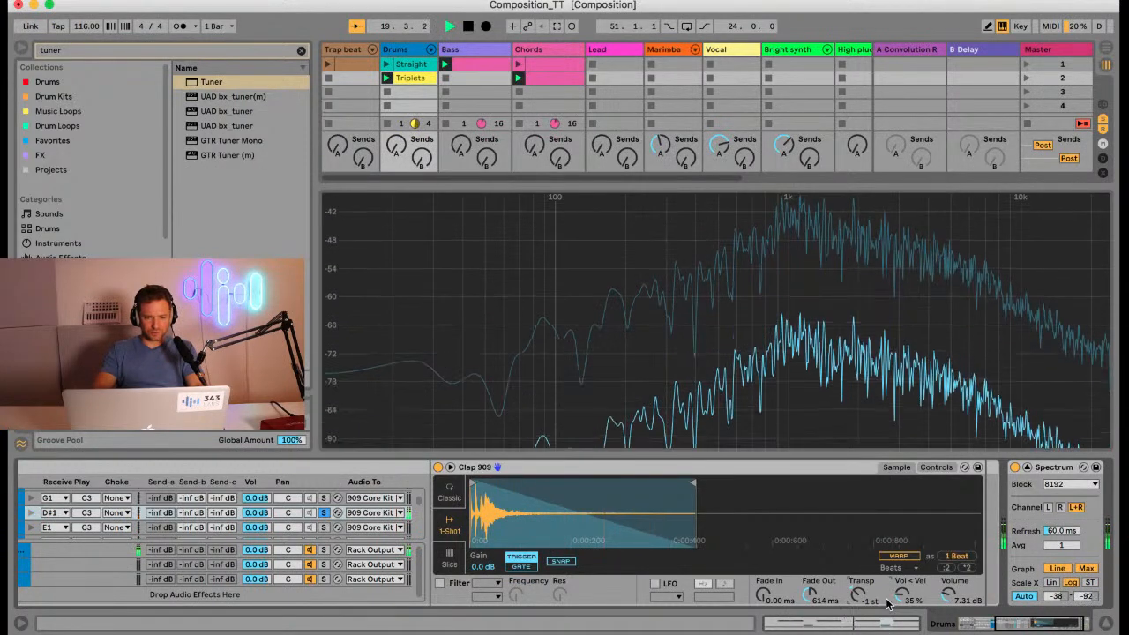
key("space")
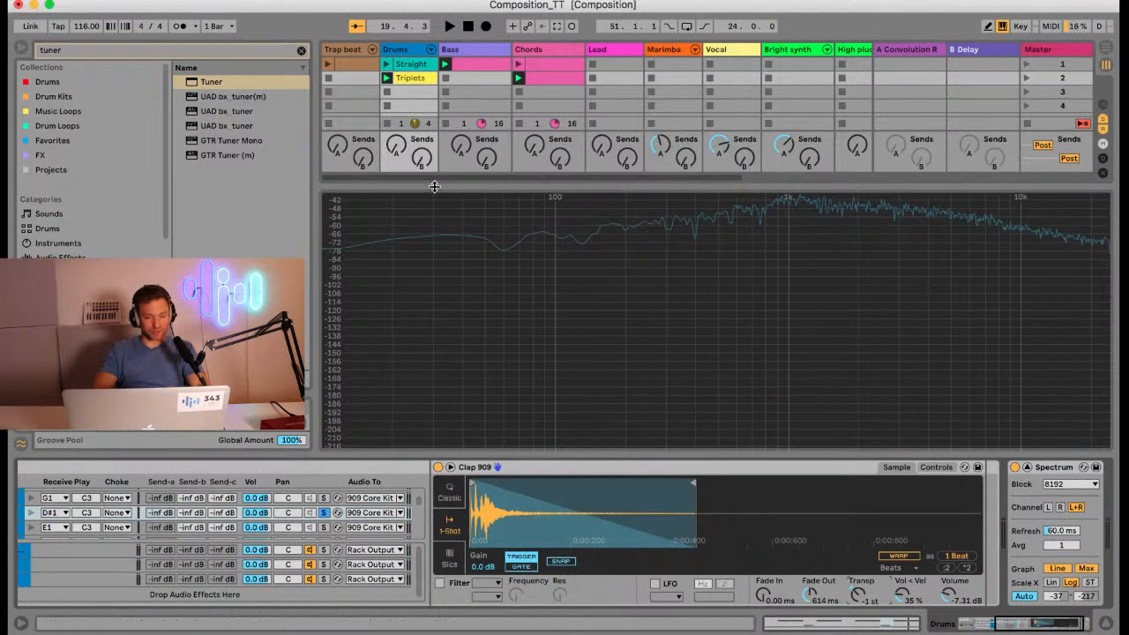
Step: Unsolo Clap 909 and the Drums track, and play the Triplets drums together with the chords
left_click(324, 513)
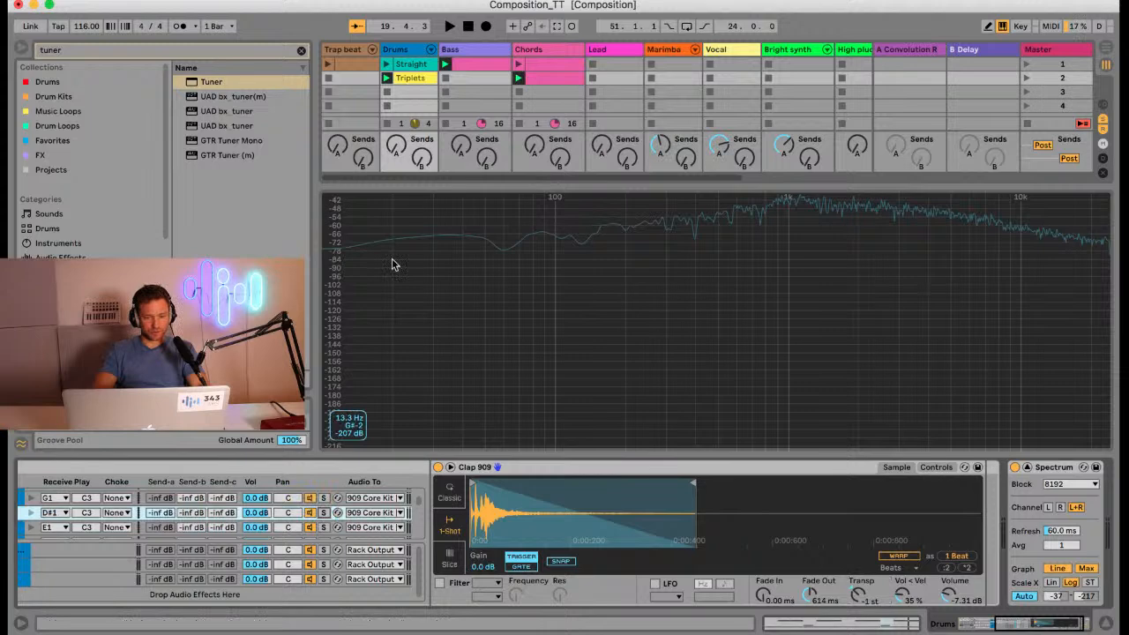
key("super+alt+m")
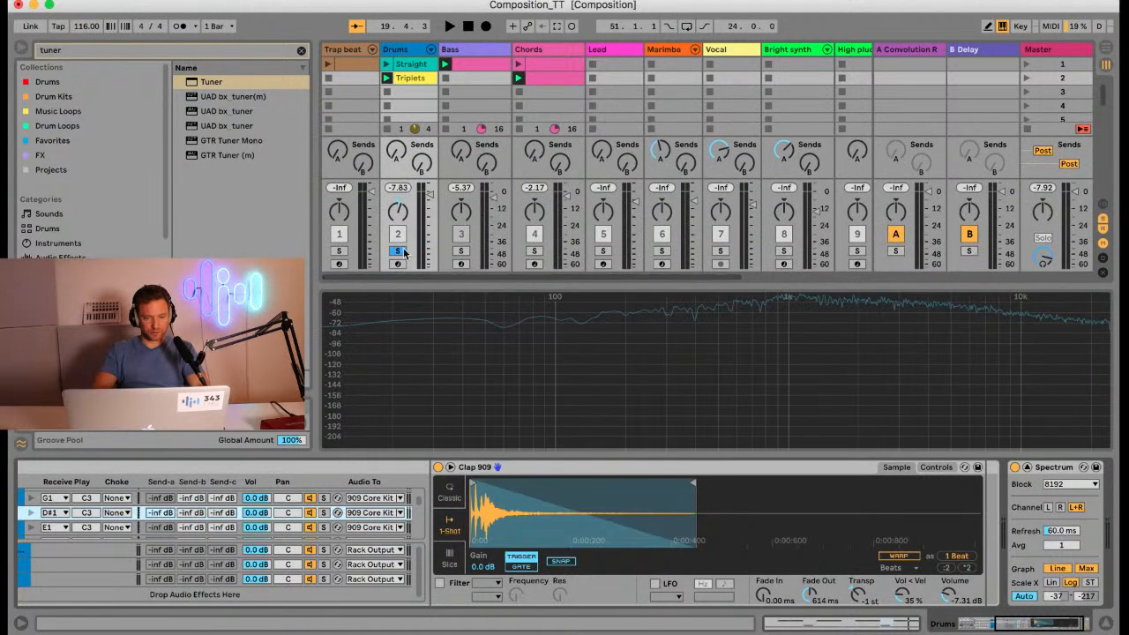
key("space")
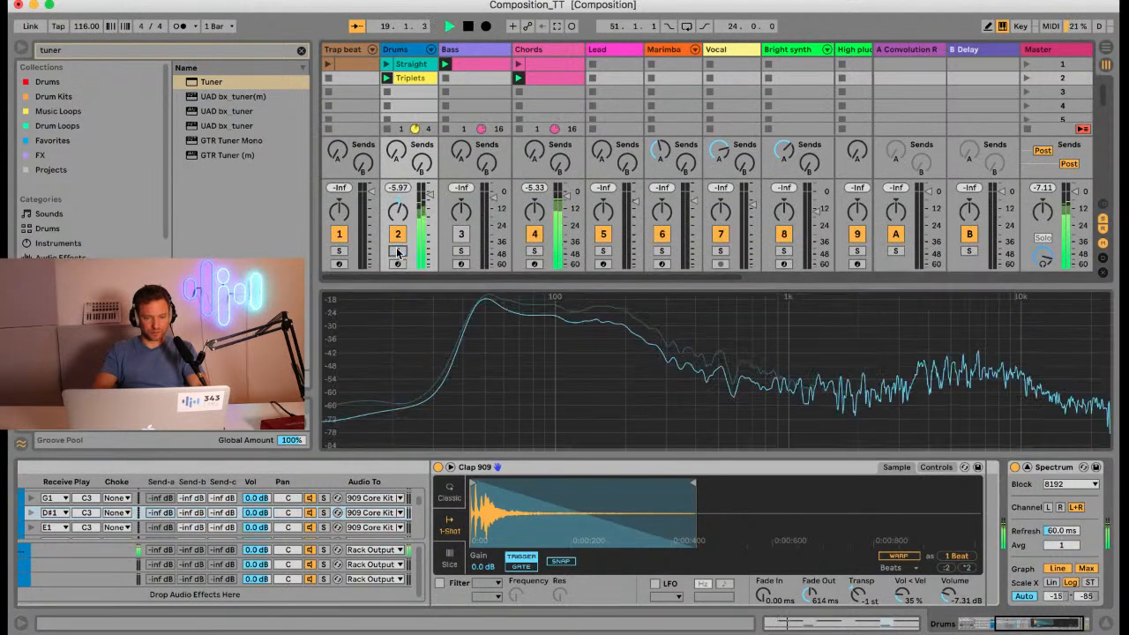
key("space")
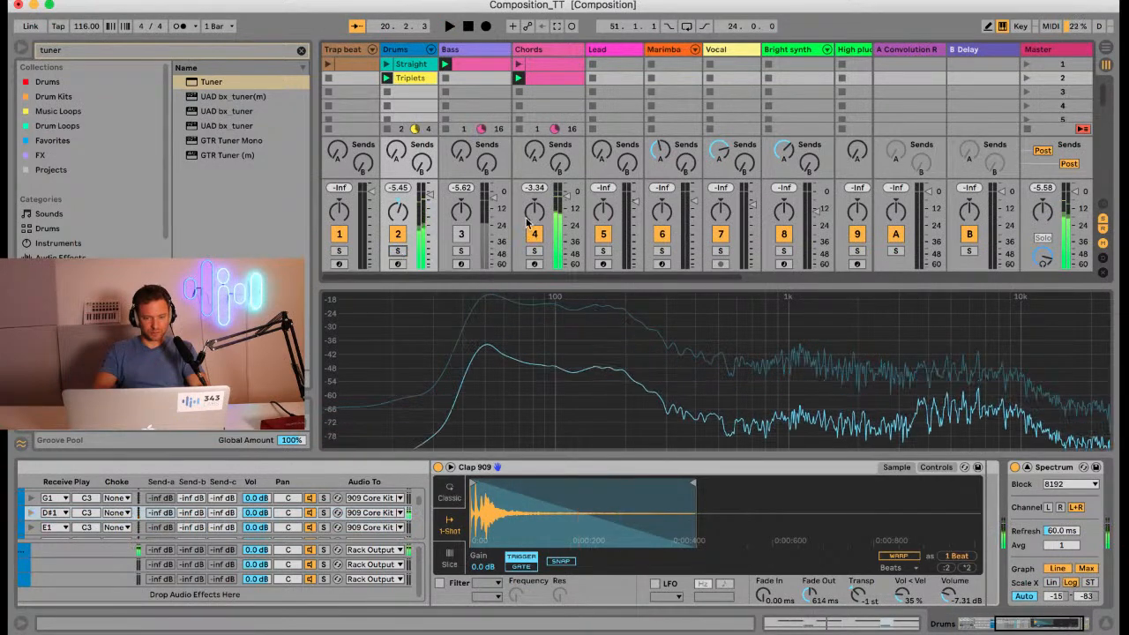
Step: Lower the Chords track's volume by ear during playback and collapse the enlarged Spectrum display
key("space")
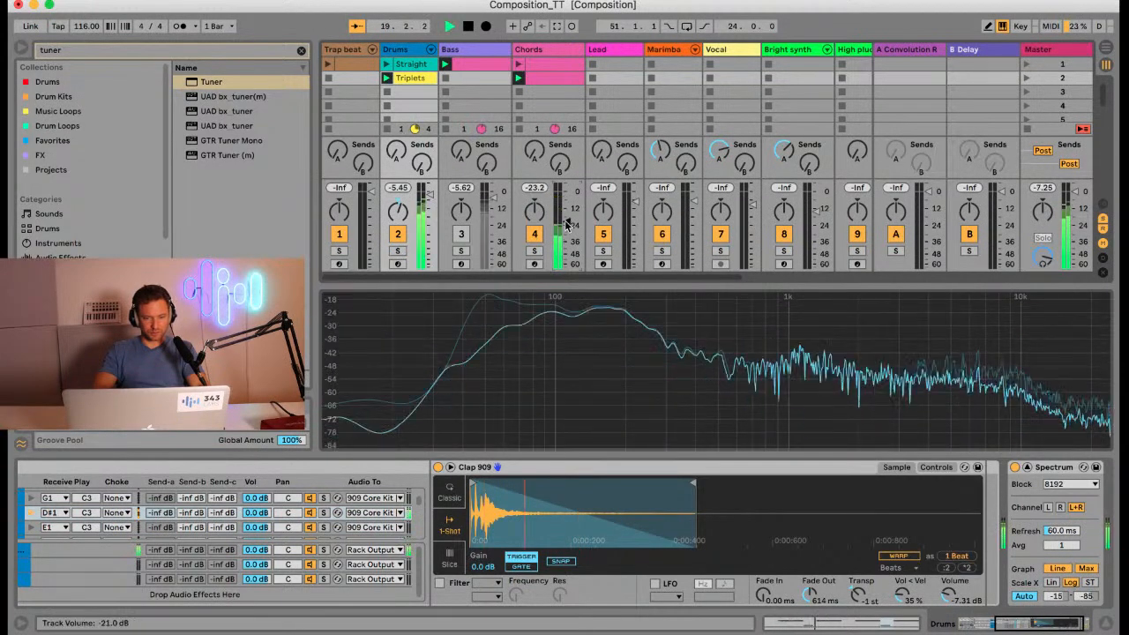
left_click_drag(565, 225, 567, 208)
key("space")
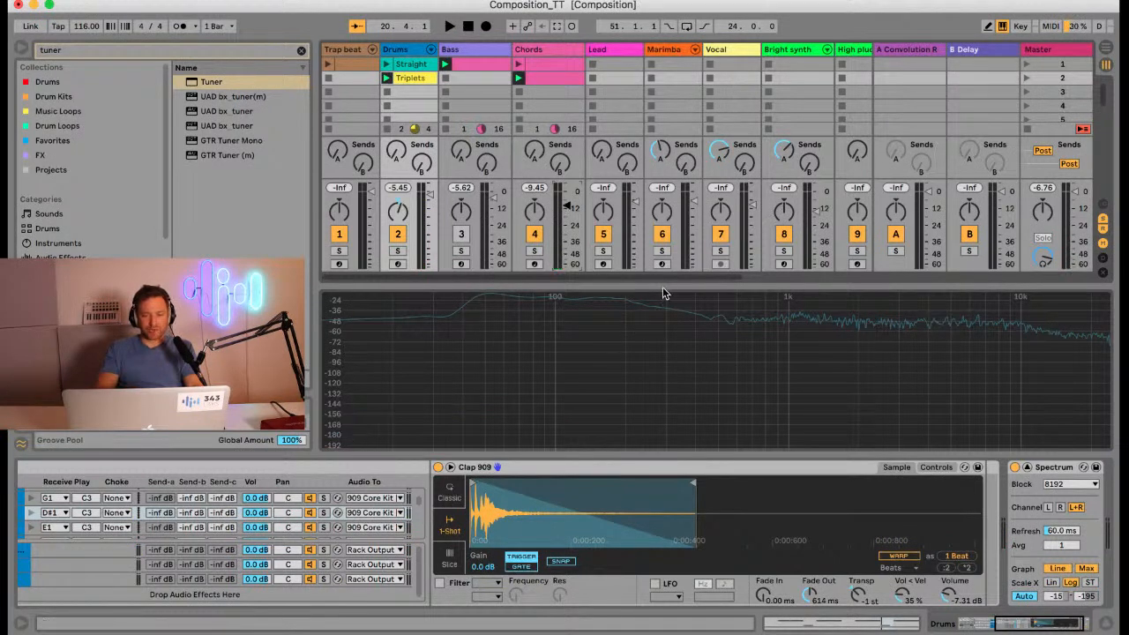
left_click_drag(662, 287, 638, 453)
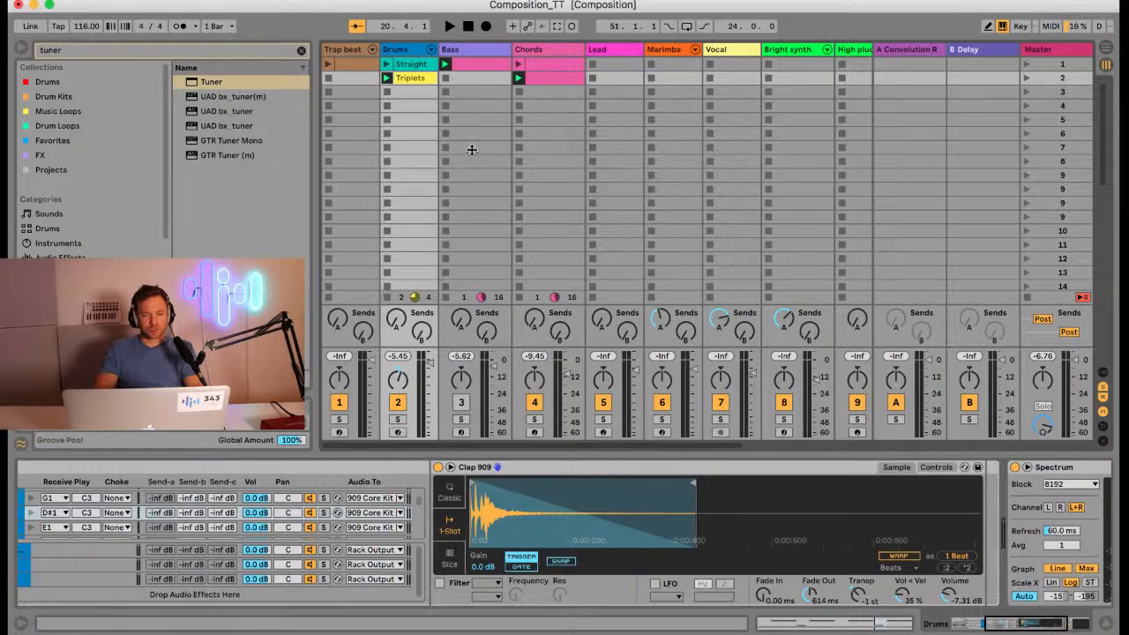
Step: Open the second Chords clip's notes and set the editing grid to 1/8 triplets
left_click(538, 79)
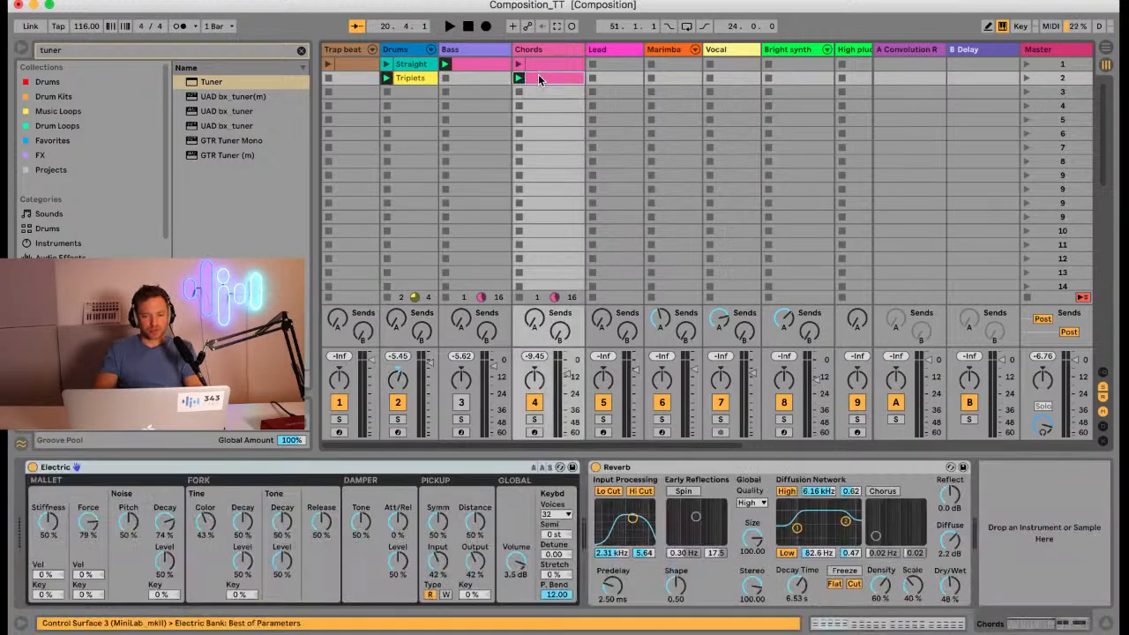
double_click(539, 79)
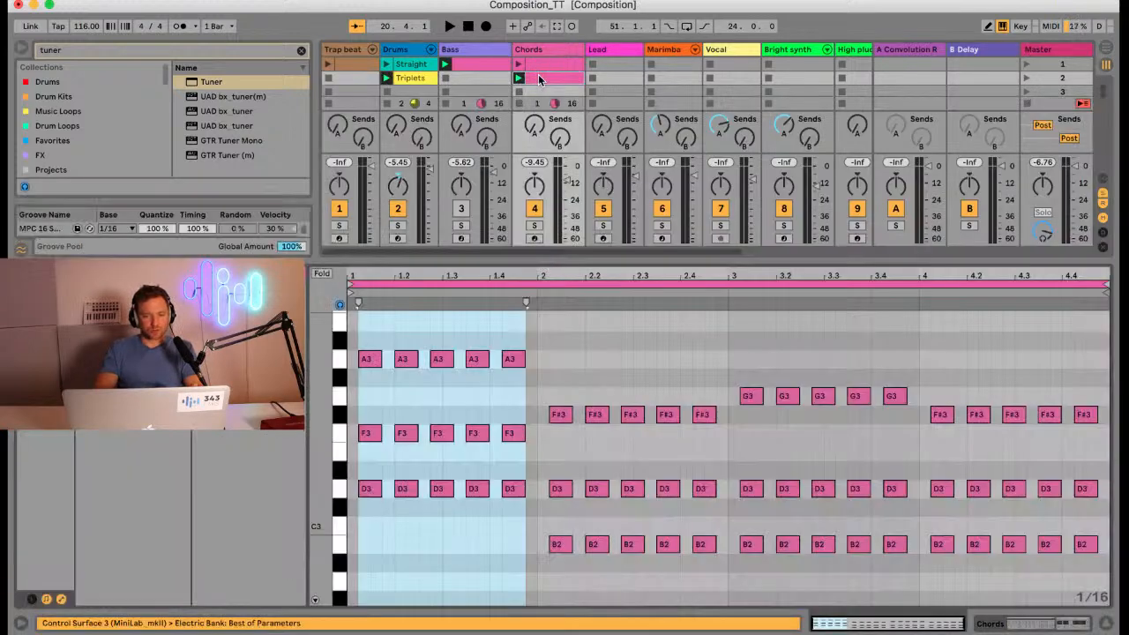
left_click(382, 540)
key("super+3")
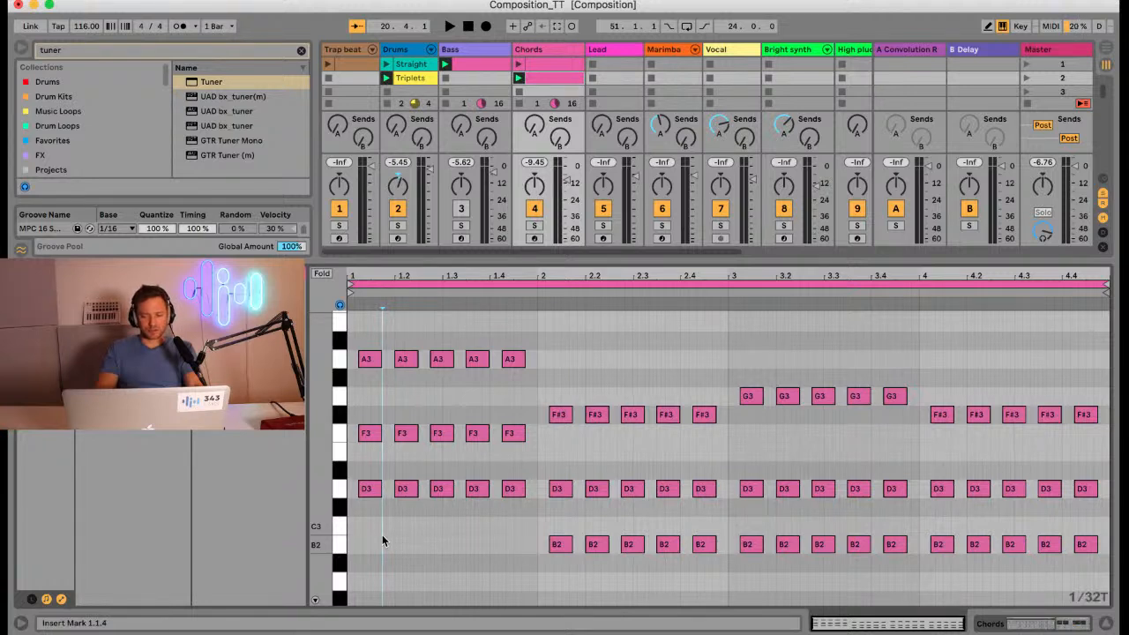
key("super+2")
key("super+2")
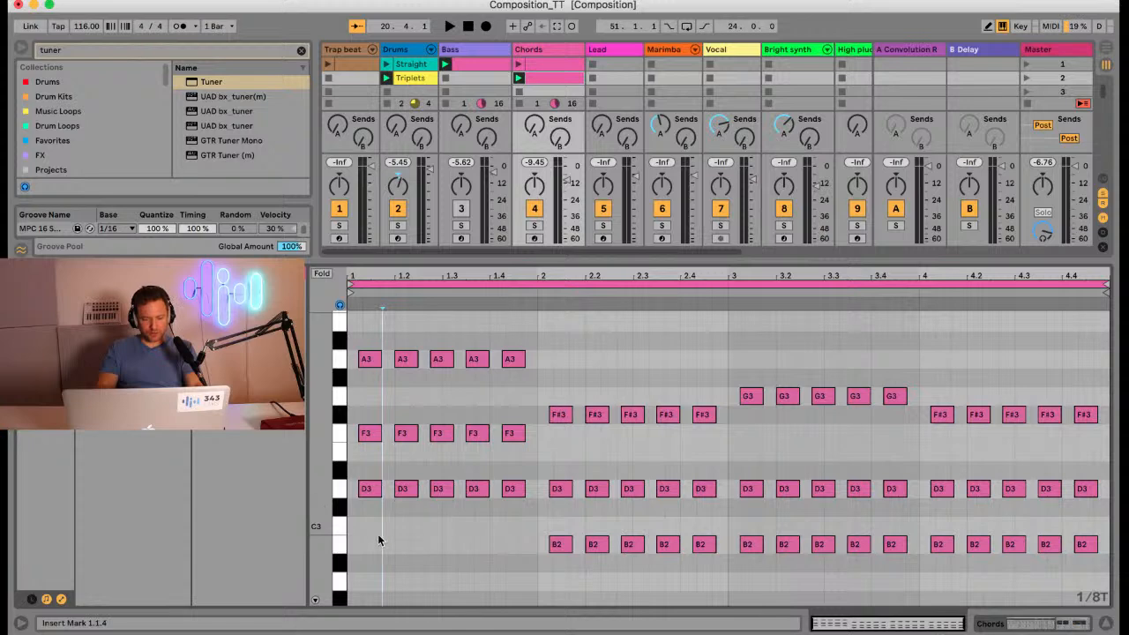
Step: Quantize the start and end of all the clip's notes to 1/8T at 100 % and listen to the result
left_click(380, 539)
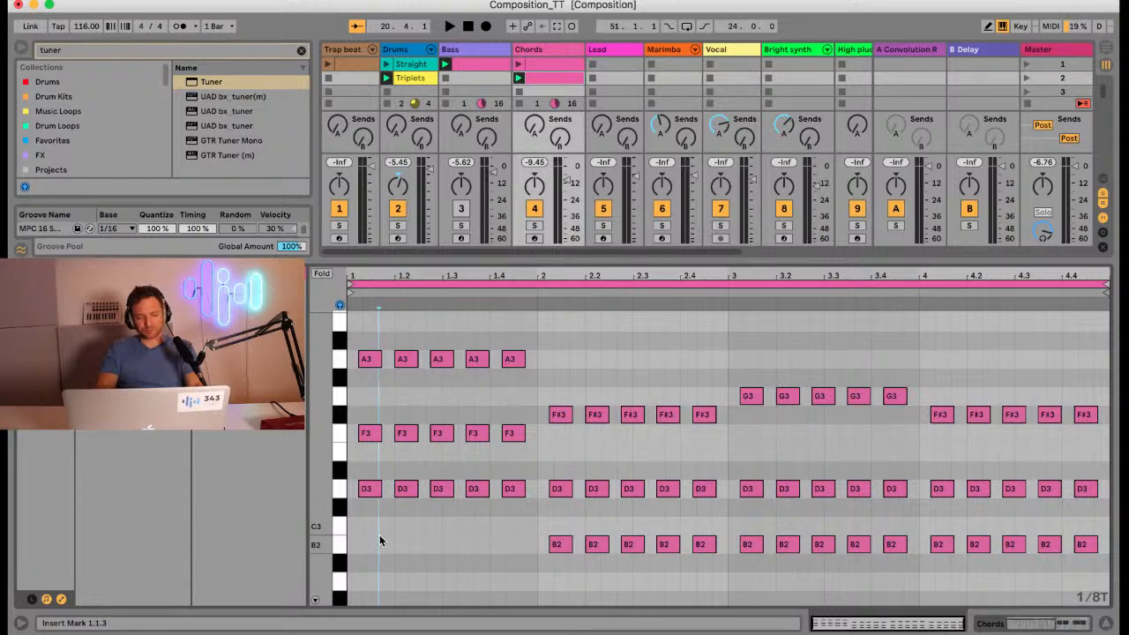
key("super+a")
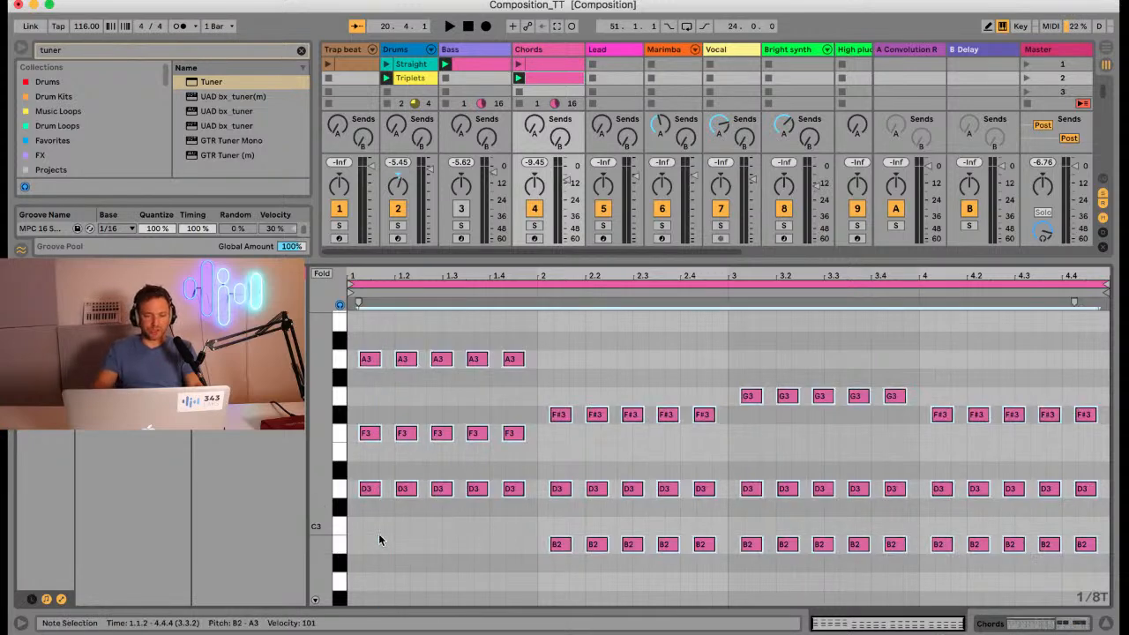
key("super+shift+u")
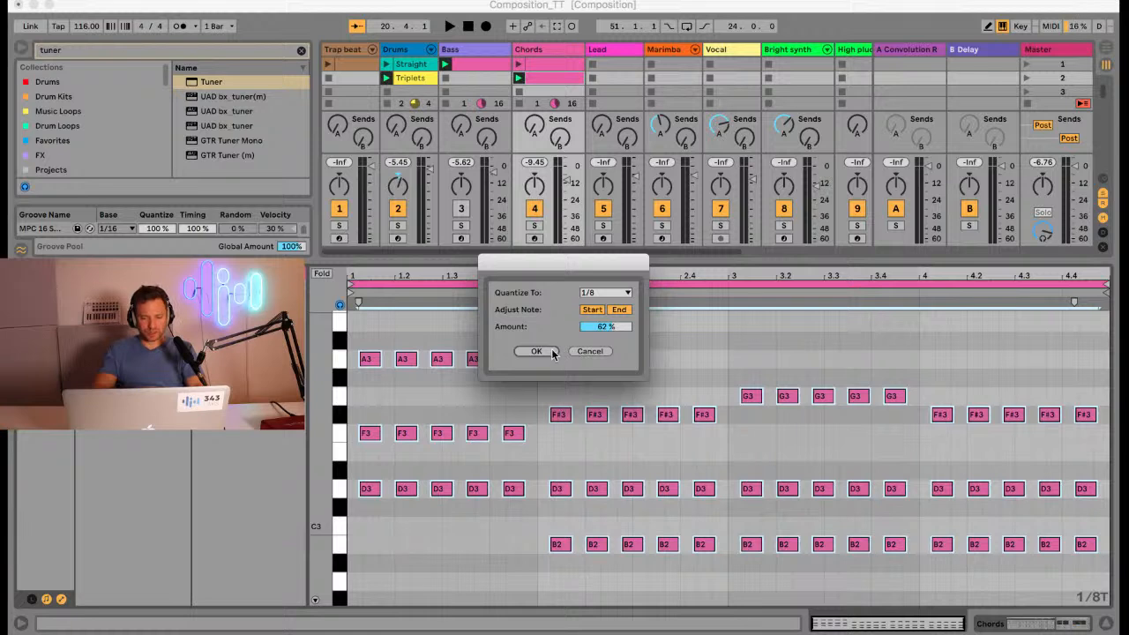
left_click(605, 293)
left_click(606, 339)
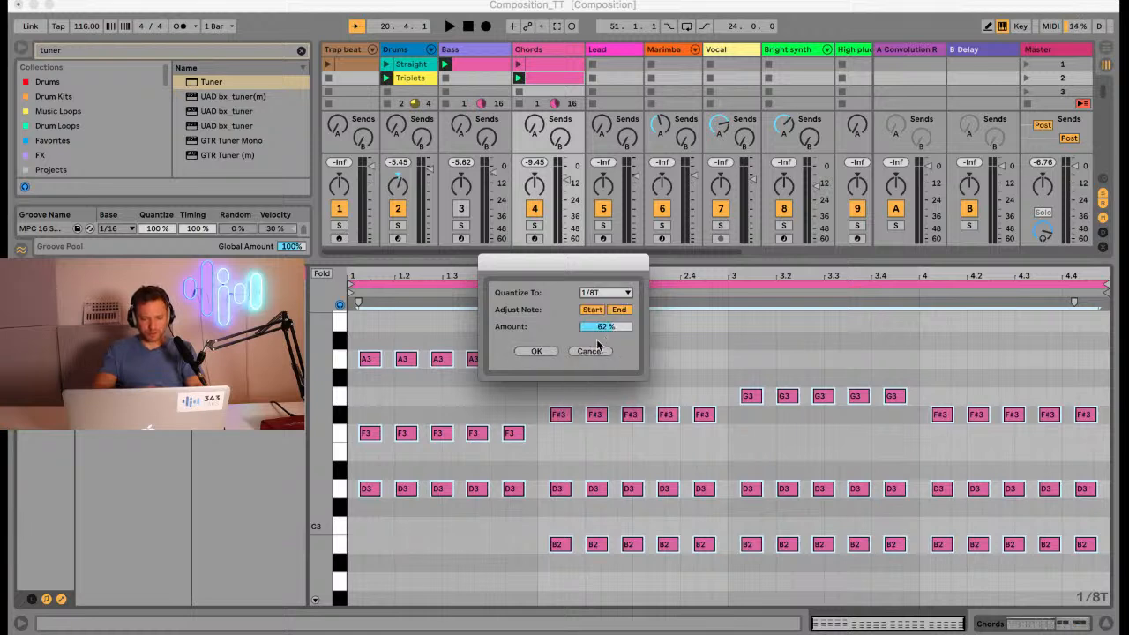
left_click_drag(610, 326, 610, 325)
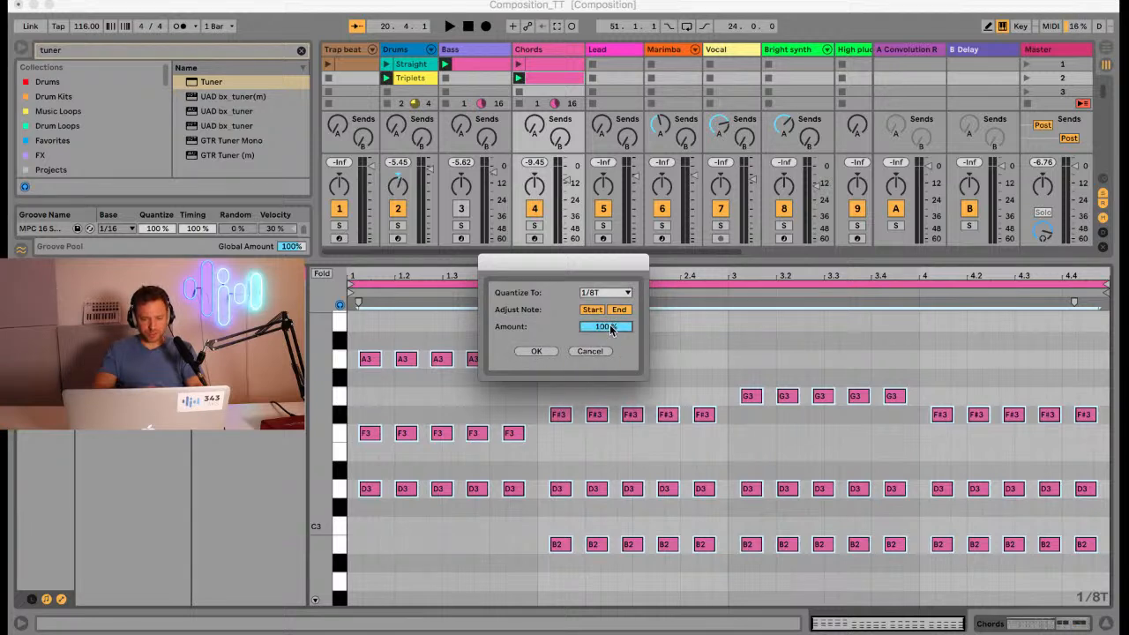
left_click(535, 352)
key("space")
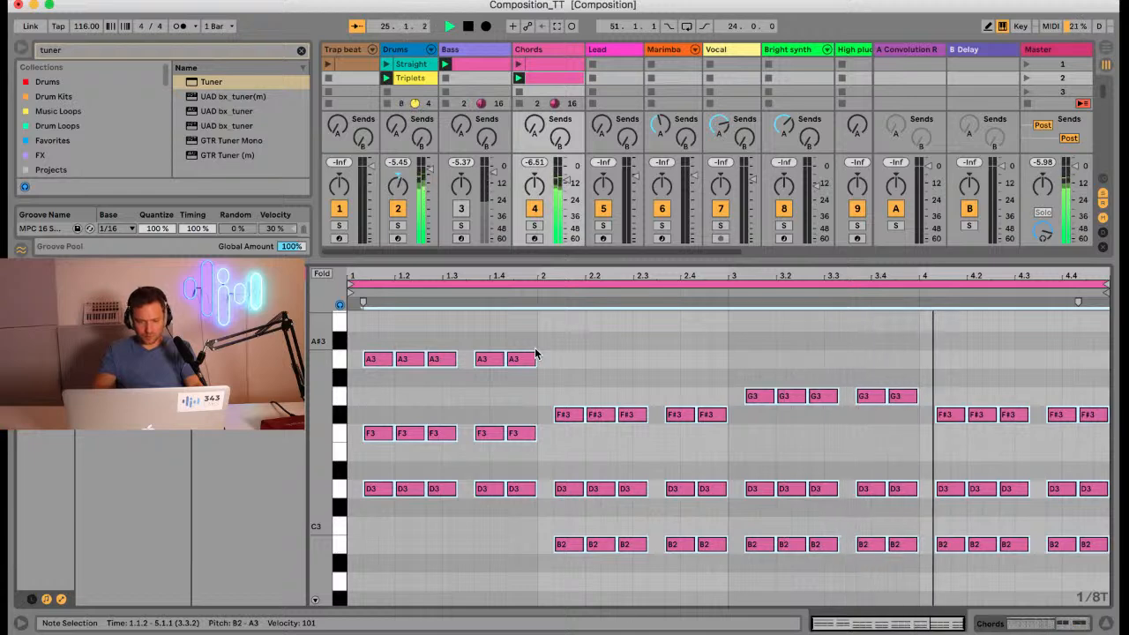
key("space")
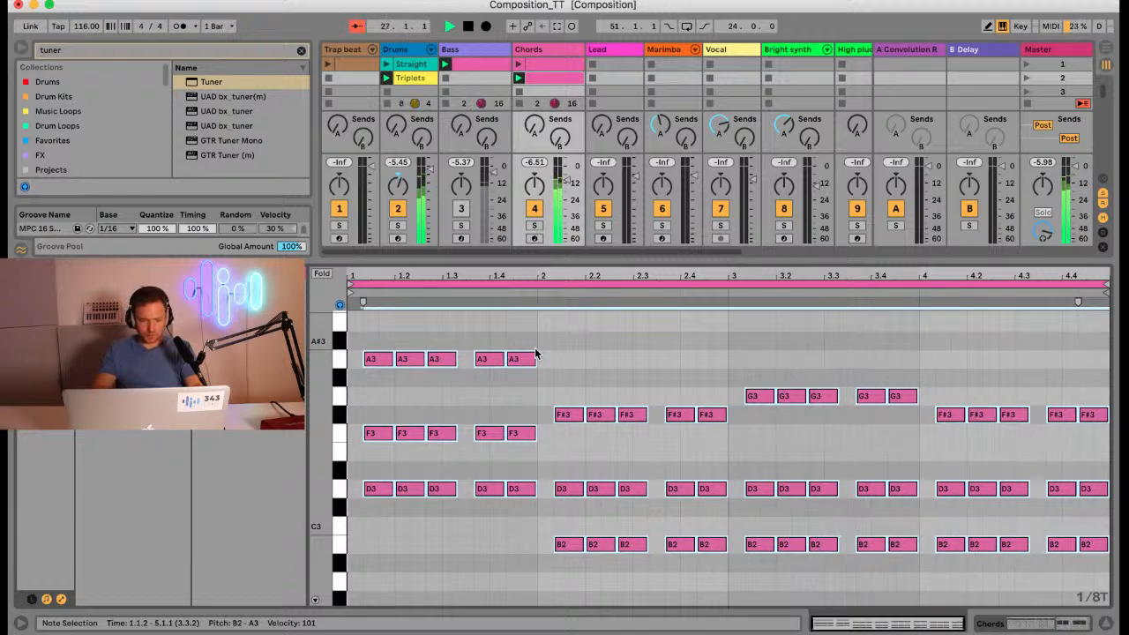
Step: Deactivate the chords at 1.2.1, 2.2.1 and 3.2.1 in the Chords clip, listening after silencing the first one
left_click(415, 503)
left_click_drag(415, 504, 406, 337)
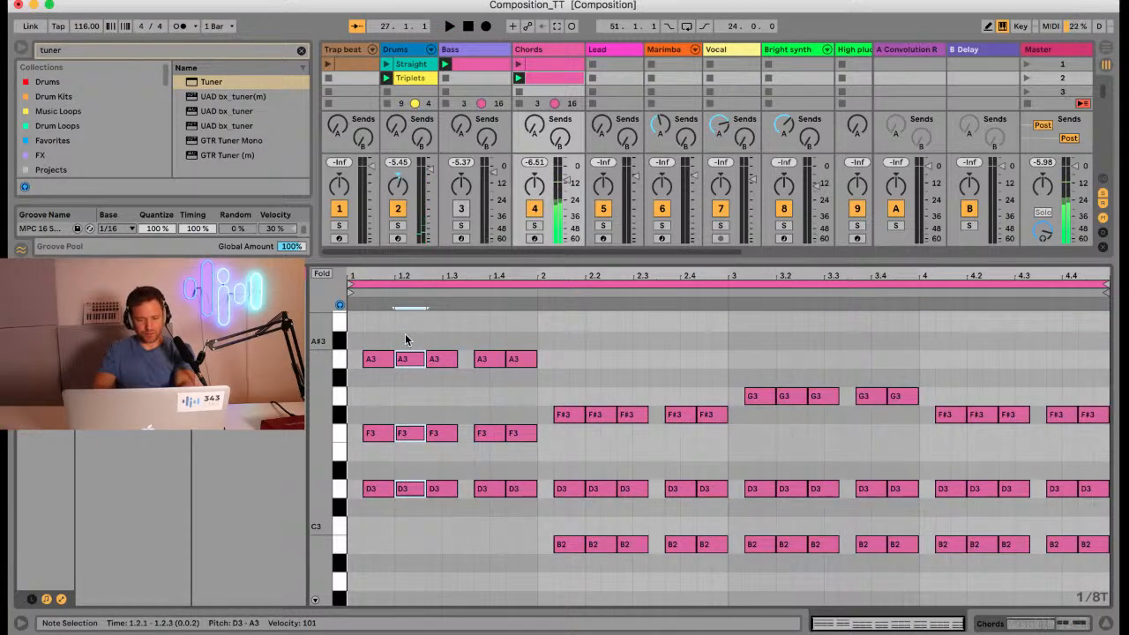
key("space")
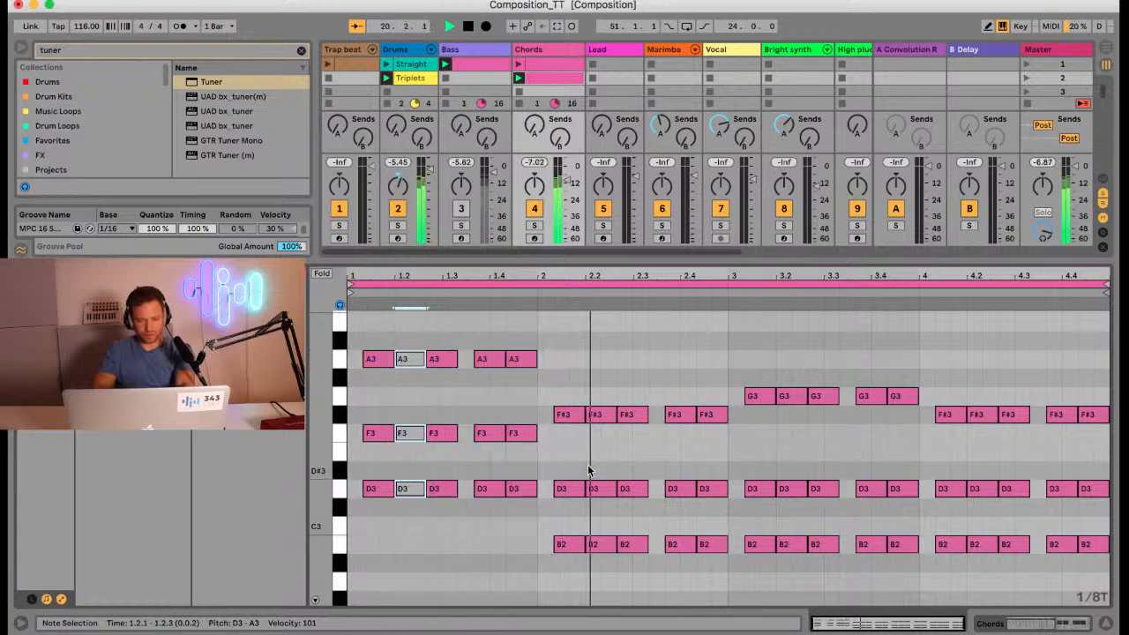
key("space")
left_click_drag(591, 527, 596, 364)
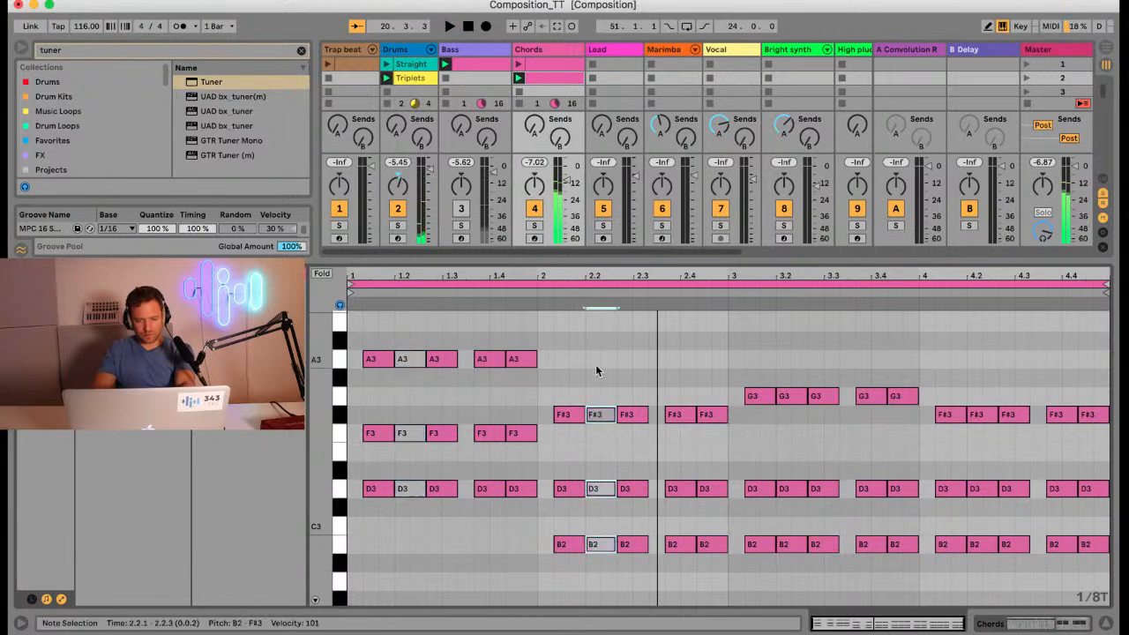
left_click_drag(798, 559, 794, 358)
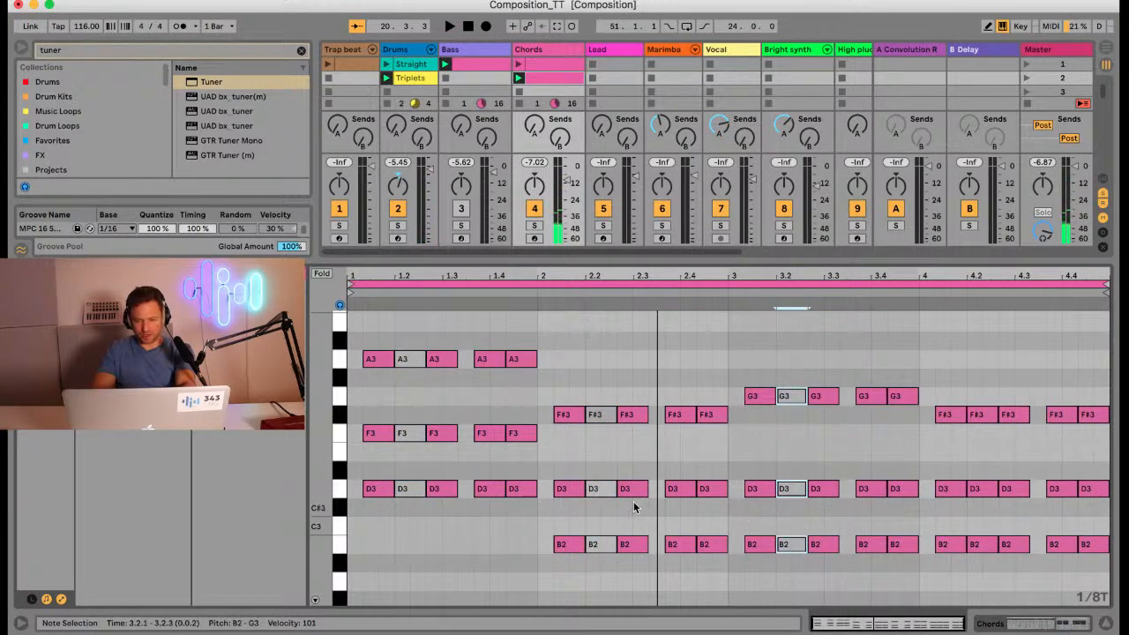
left_click_drag(985, 564, 984, 407)
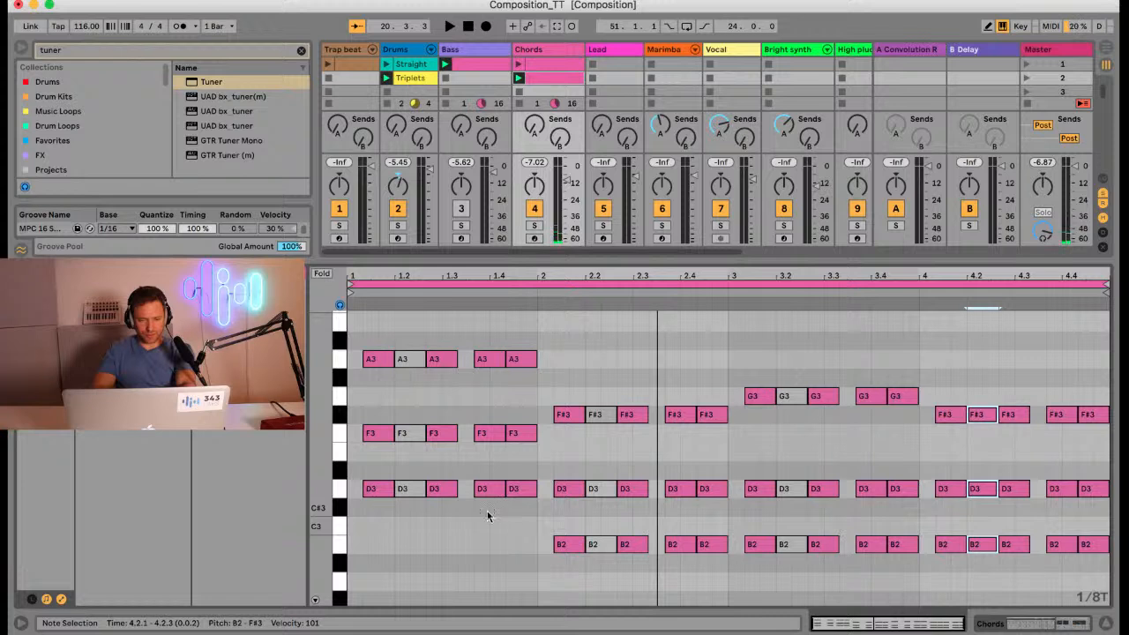
Step: Deactivate the chord at 1.4.2 and the chord at 2.3.3
left_click_drag(489, 500, 490, 348)
left_click_drag(527, 509, 523, 349)
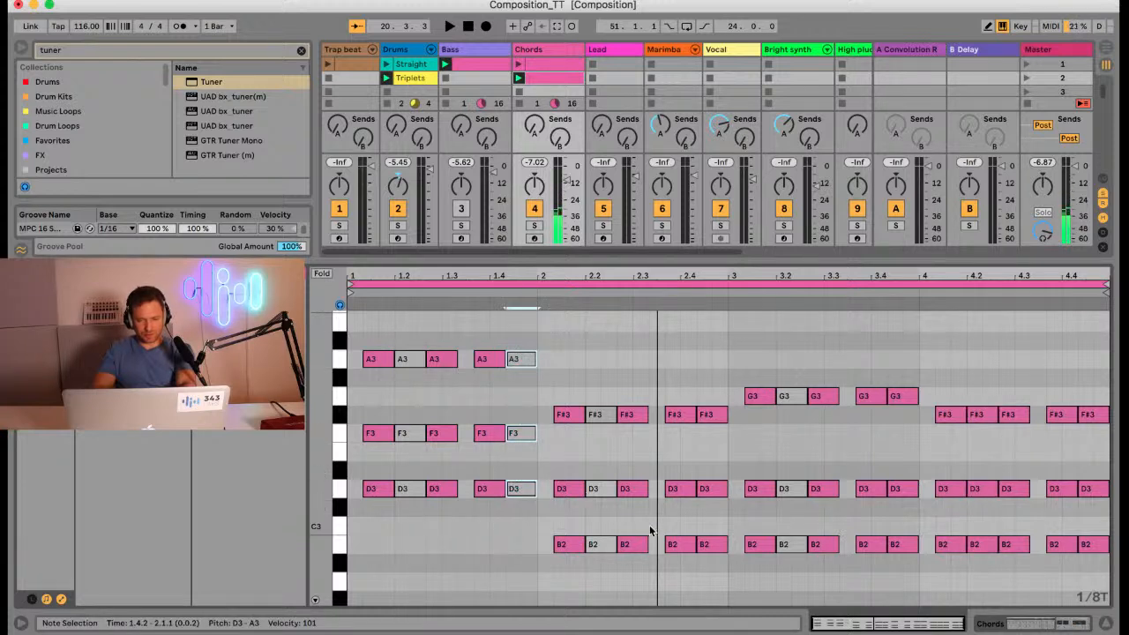
left_click_drag(679, 560, 676, 408)
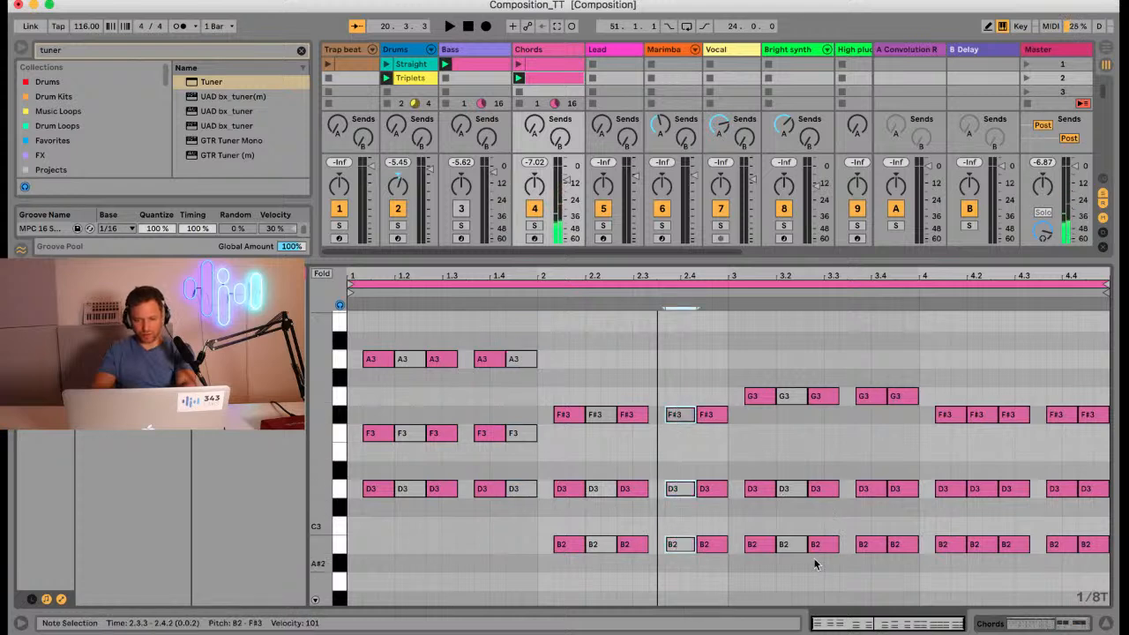
Step: Reactivate the chord at 3.2.1, deactivate the one at 4.1.2, and play the new rhythm
left_click_drag(792, 559, 789, 388)
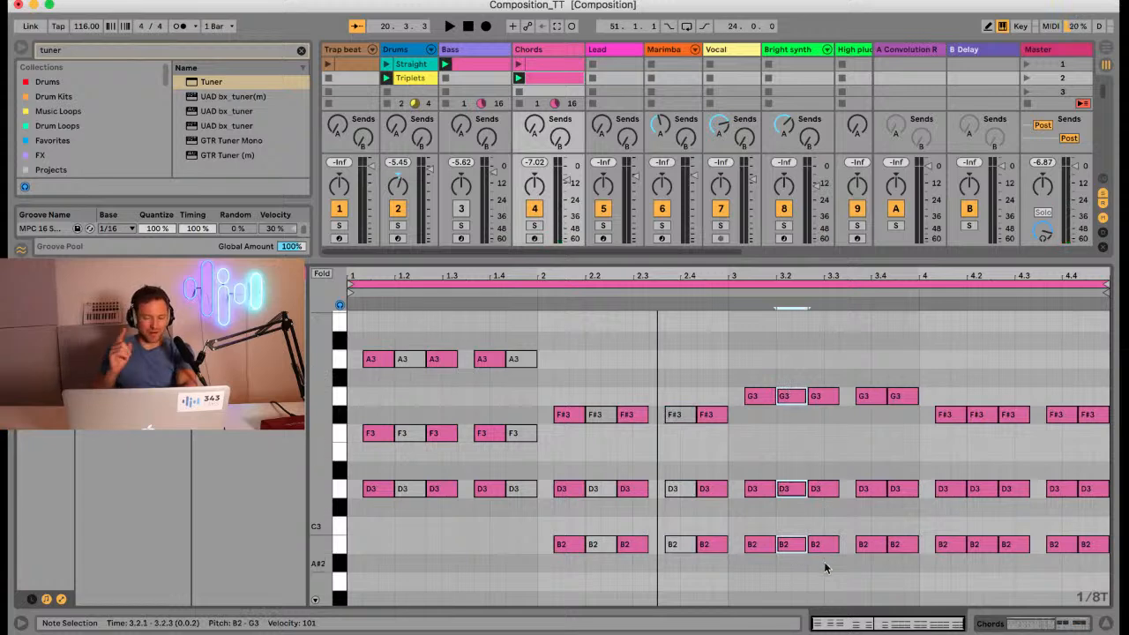
left_click_drag(826, 569, 810, 348)
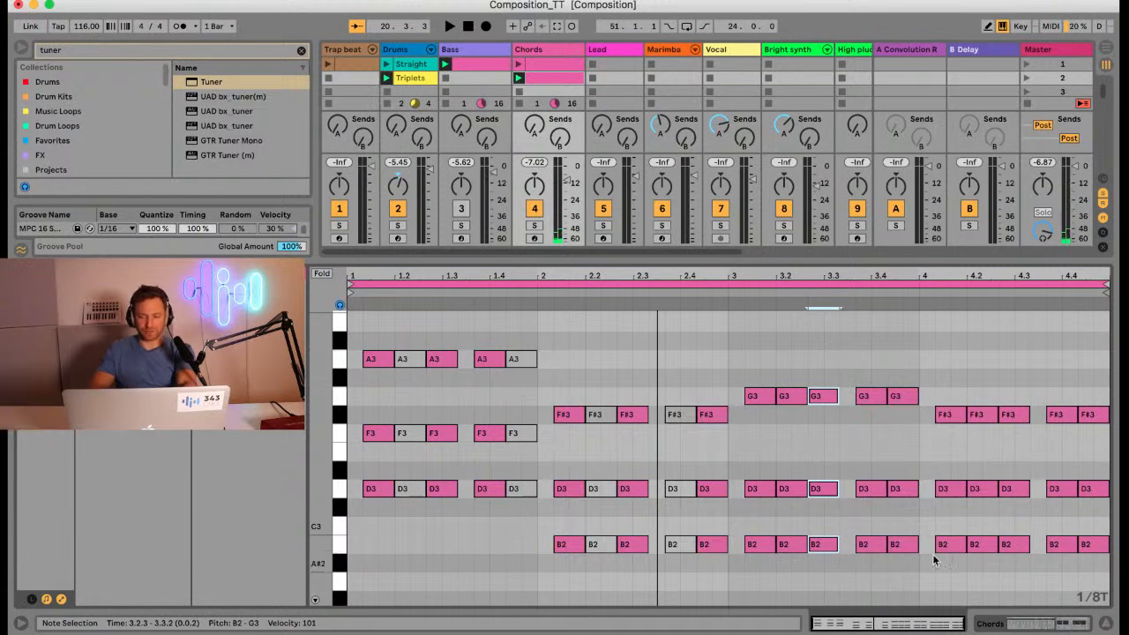
left_click_drag(953, 569, 951, 412)
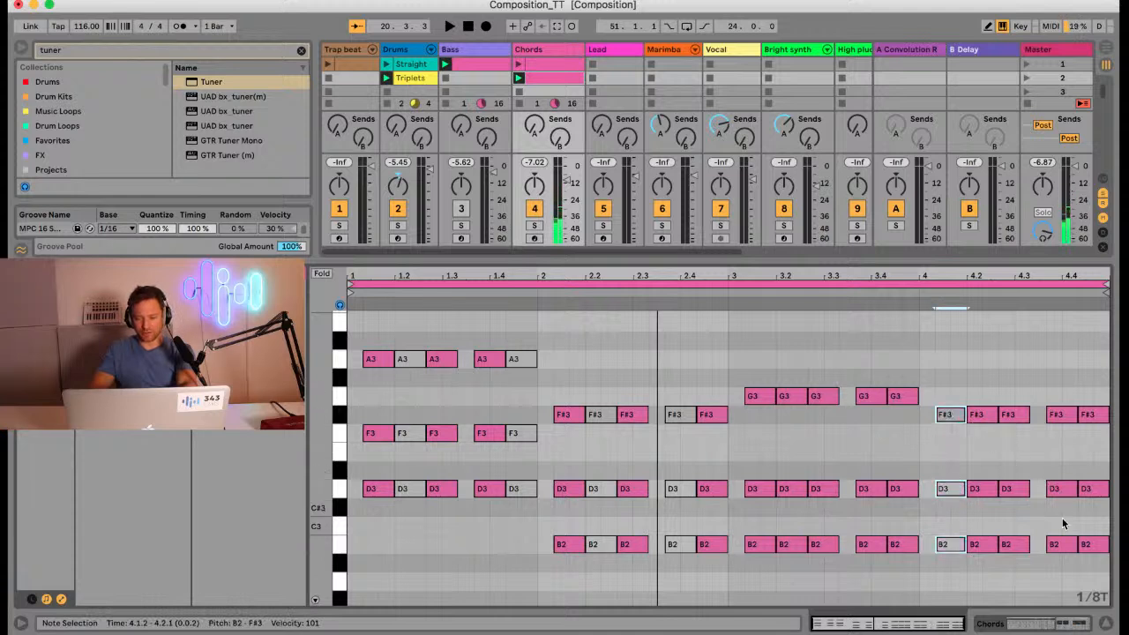
key("space")
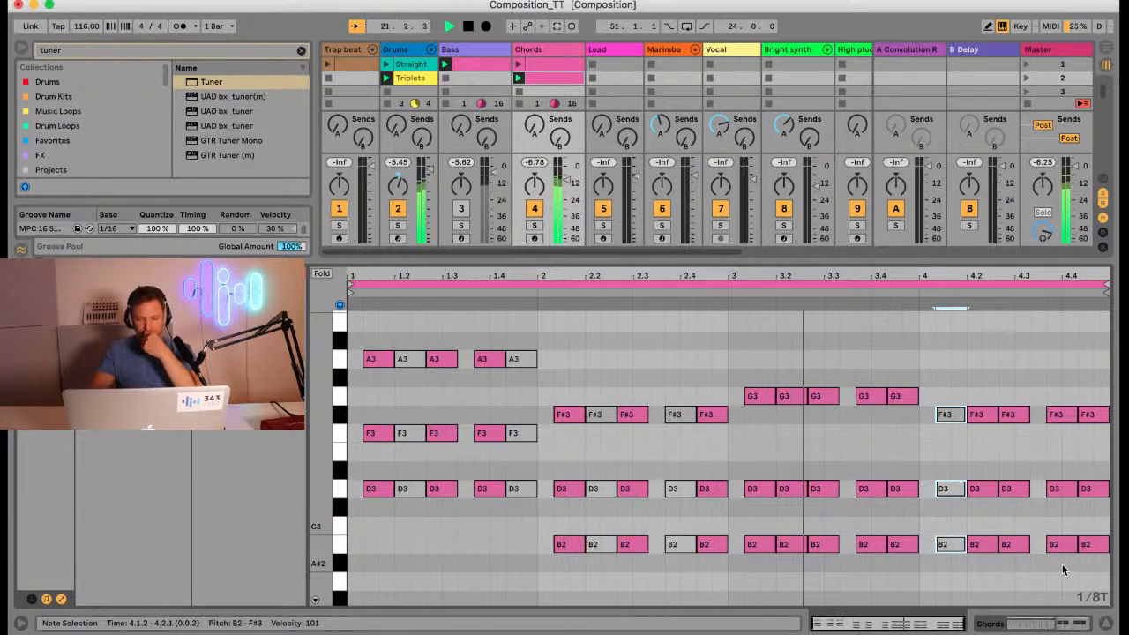
Step: Stop playback and select all three notes of the chord at 3.2.1
key("space")
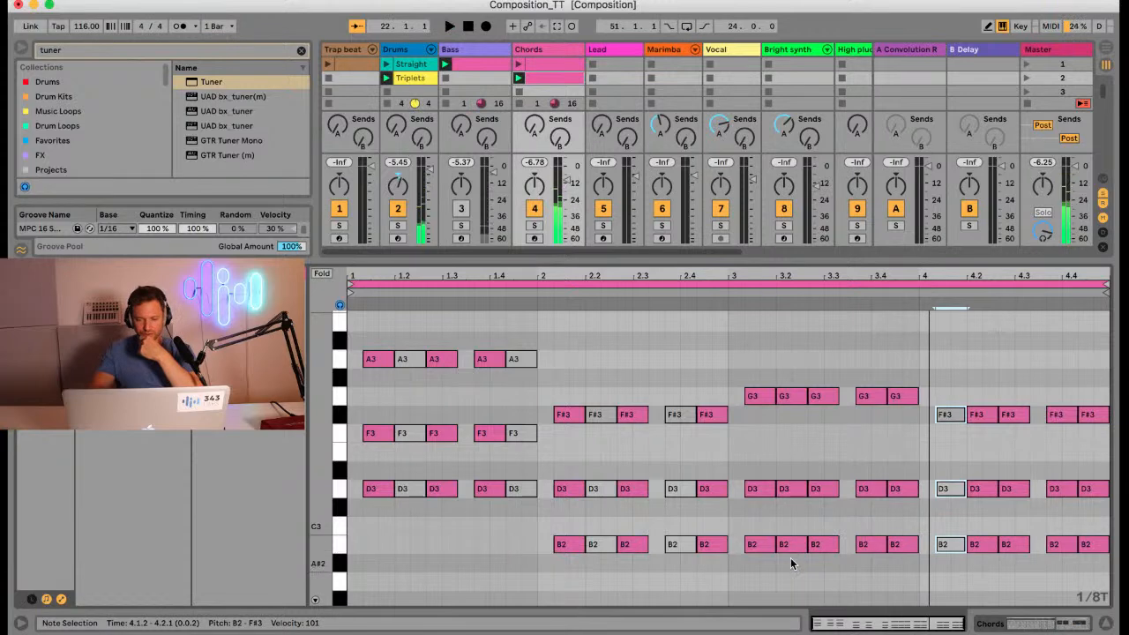
left_click_drag(790, 566, 788, 365)
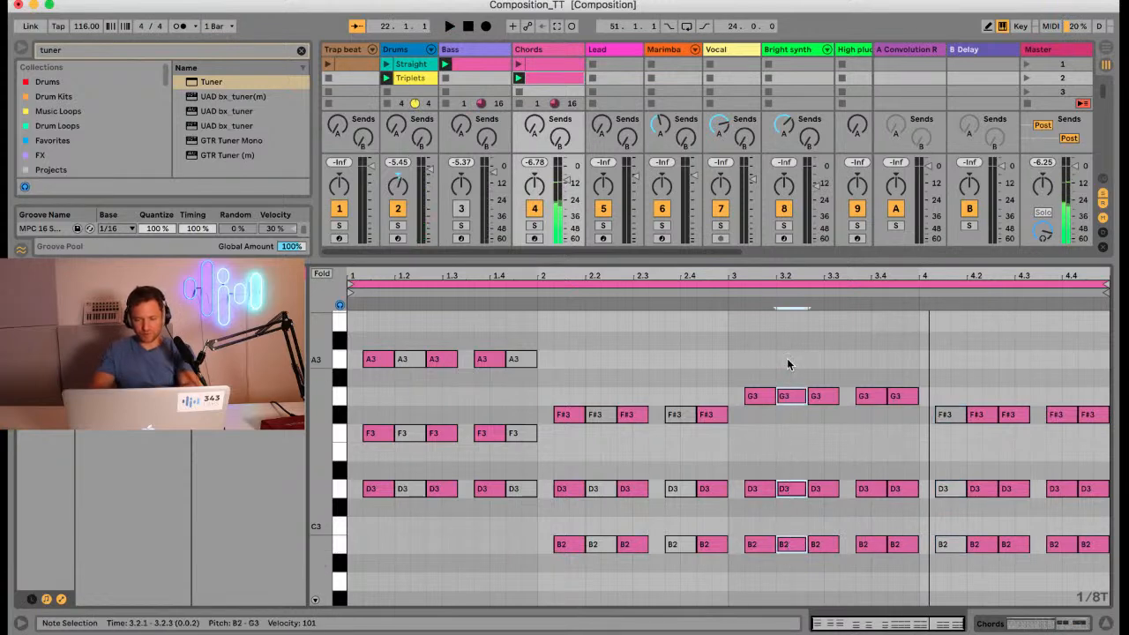
Step: Stop playback, enlarge the track view, and move the High pluck track between the Drums and Bass tracks
key("space")
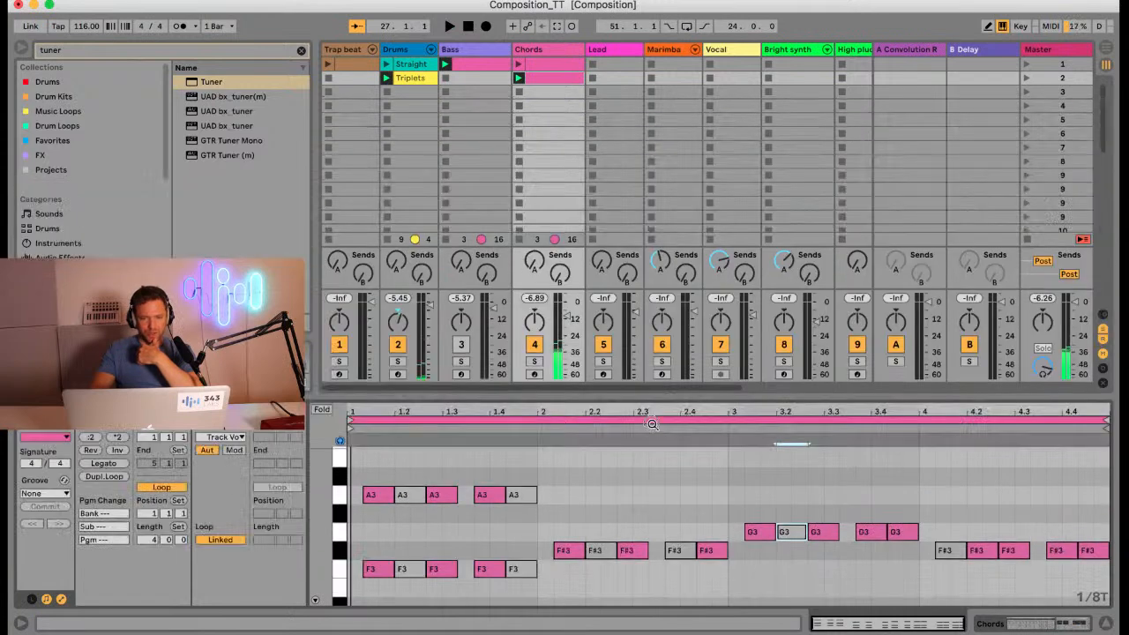
left_click_drag(669, 262, 662, 436)
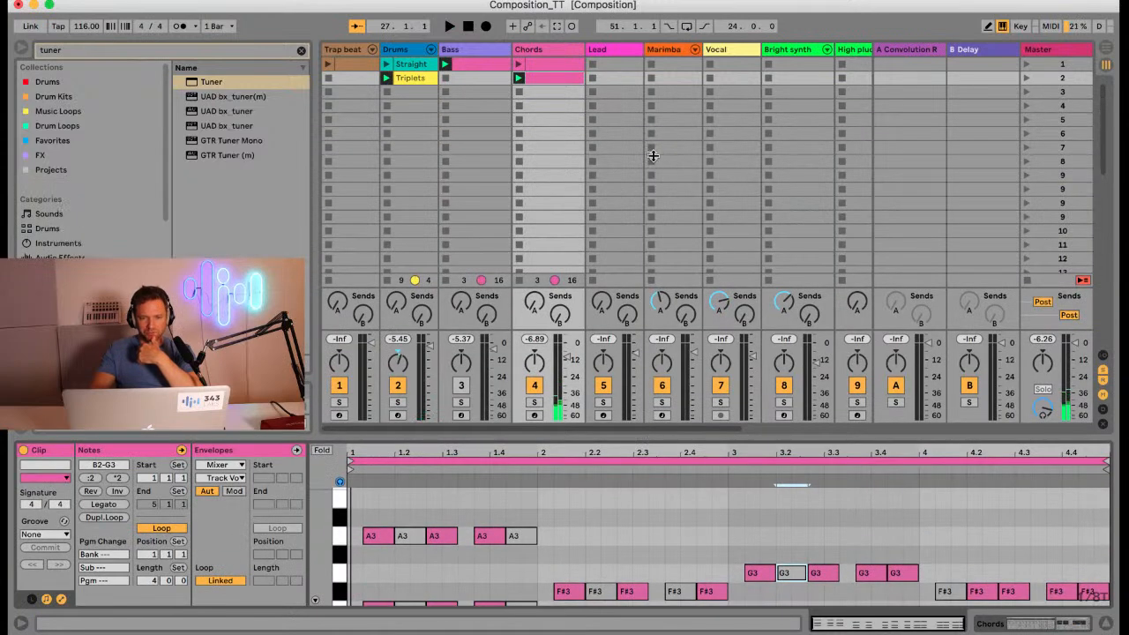
scroll(653, 157, "right", 2)
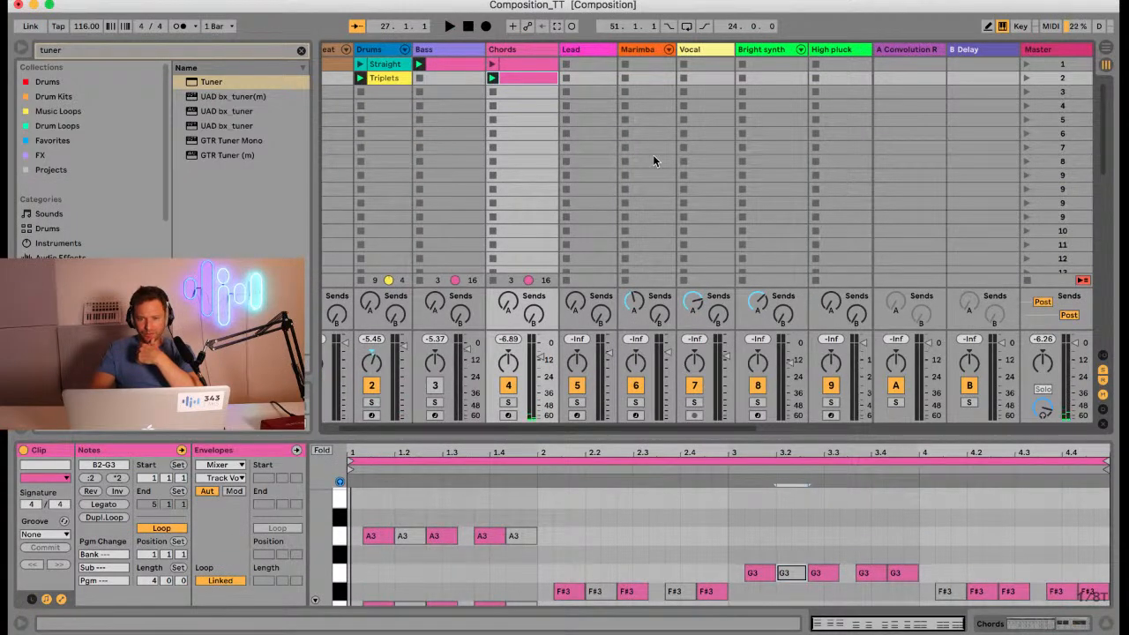
scroll(653, 157, "right", 6)
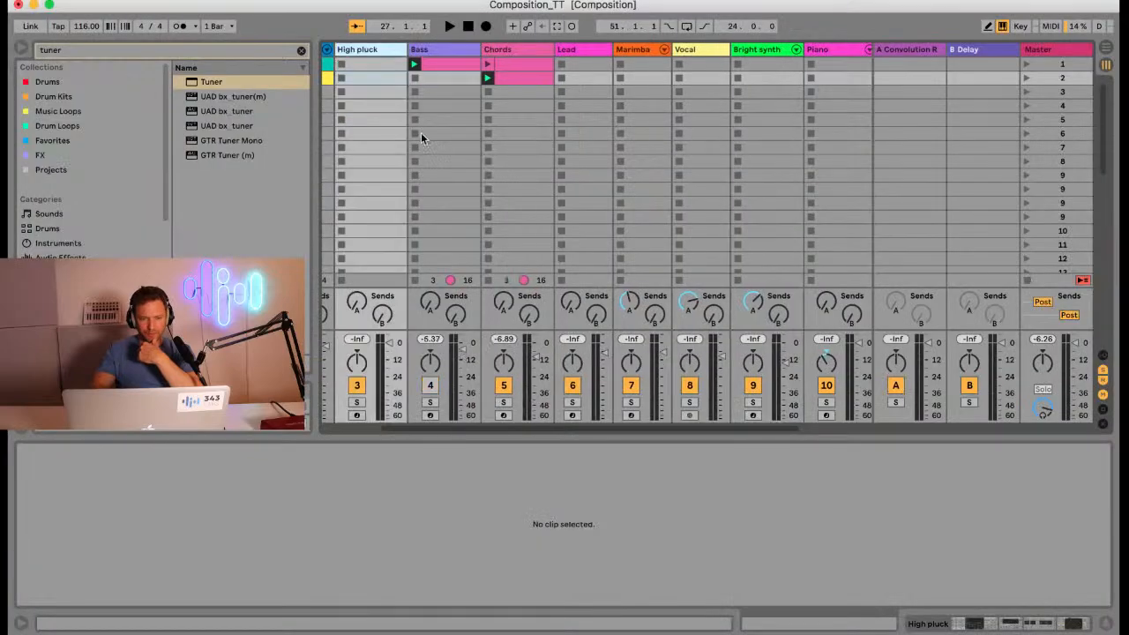
scroll(421, 132, "left", 2)
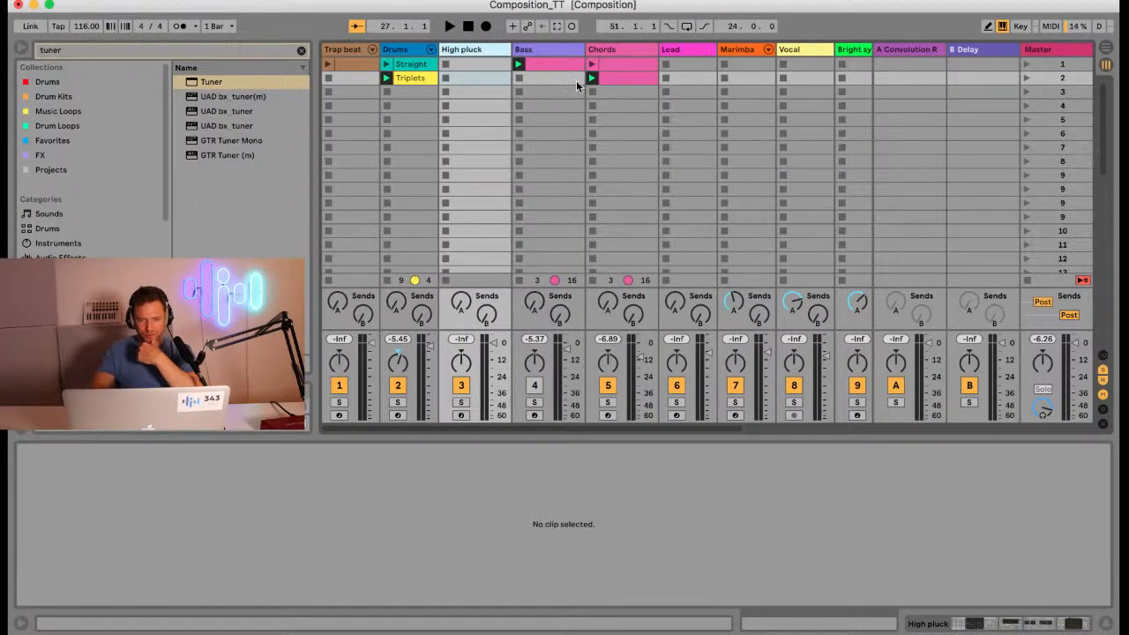
Step: Copy the second Chords clip into the High pluck track's scene 2 slot, and move that track between Bass and Chords
left_click(629, 78)
left_click(491, 79)
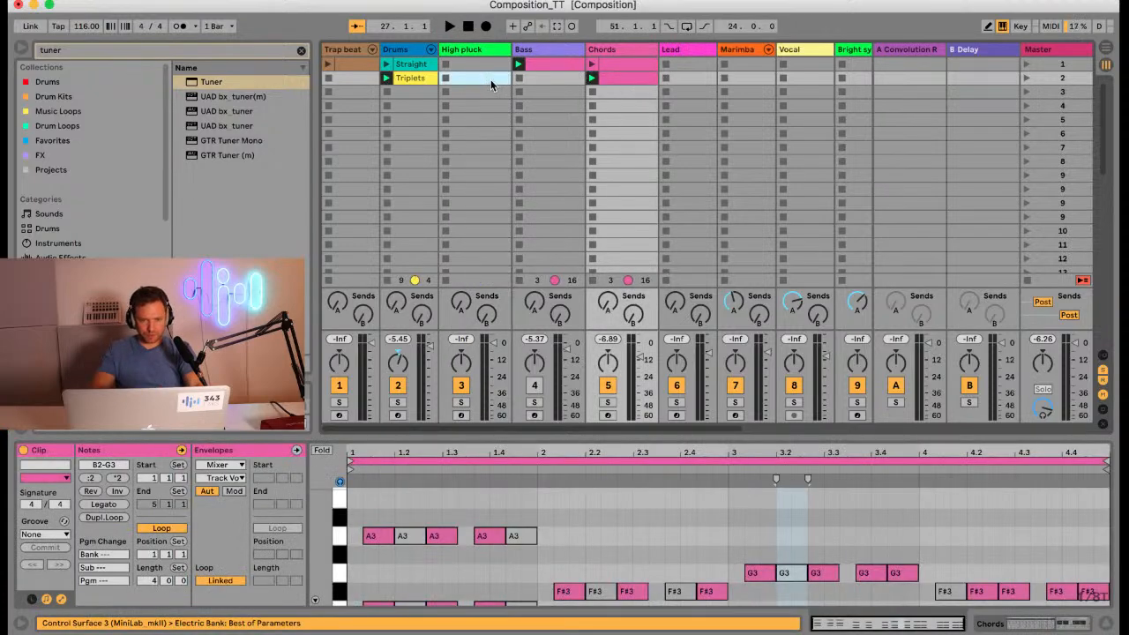
key("super+v")
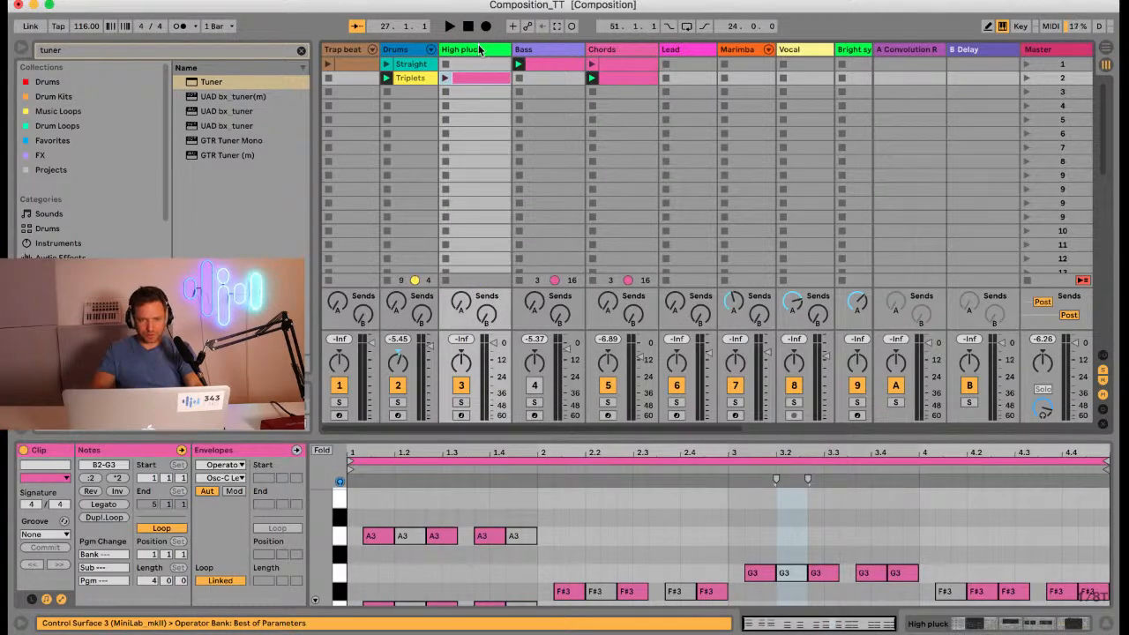
left_click_drag(479, 51, 551, 75)
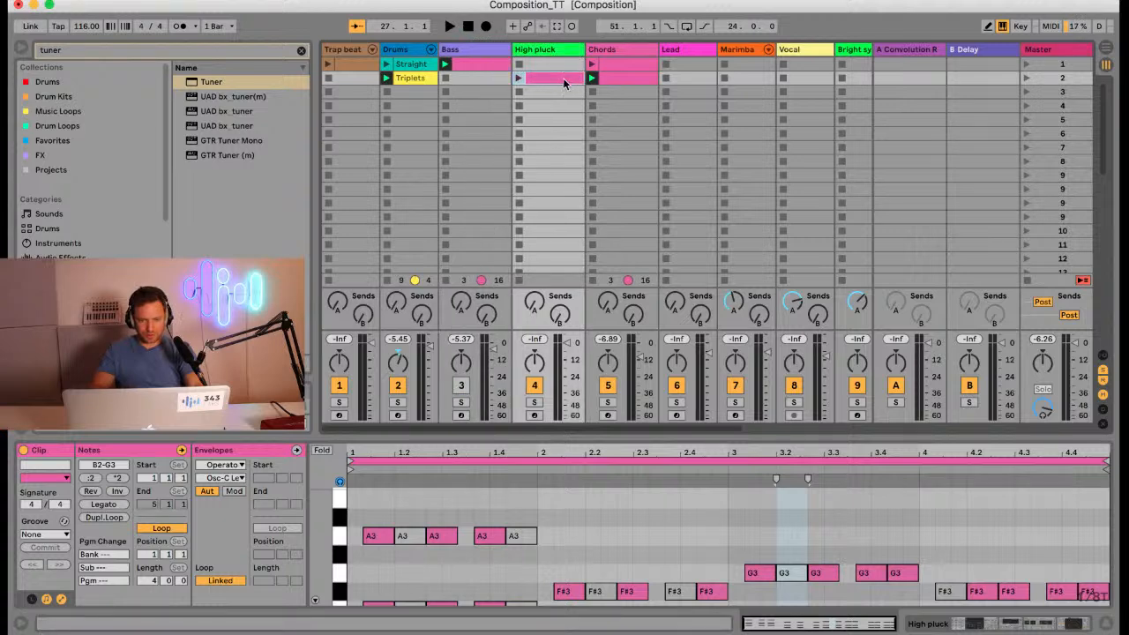
Step: Enlarge the note editor for the High pluck clip and reactivate all of its notes
left_click_drag(548, 439, 549, 300)
left_click(580, 423)
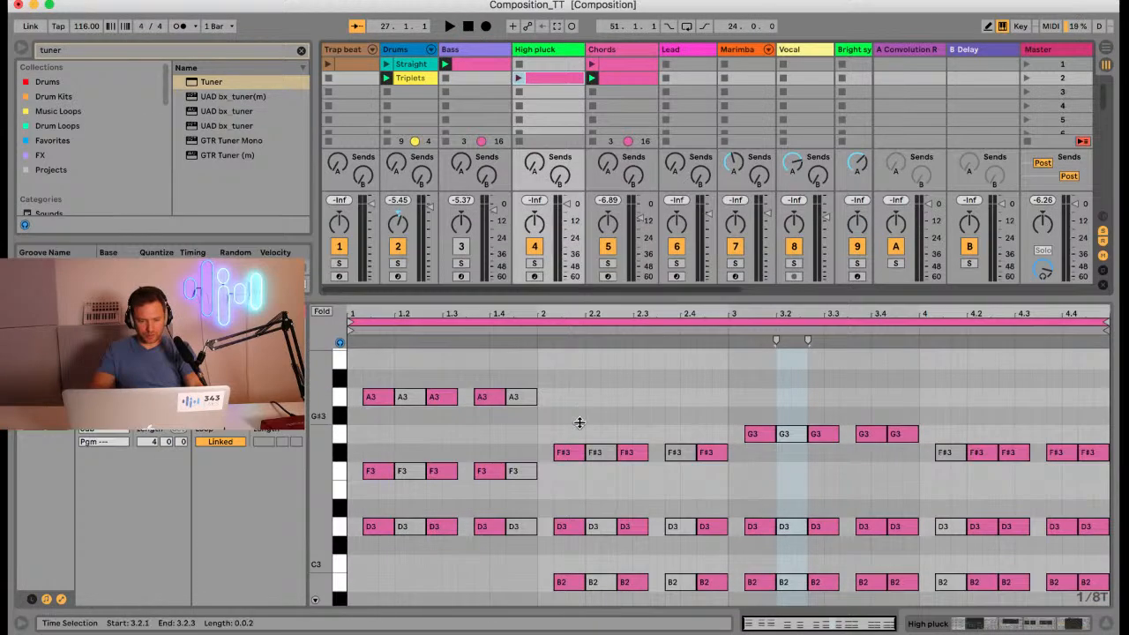
key("super+a")
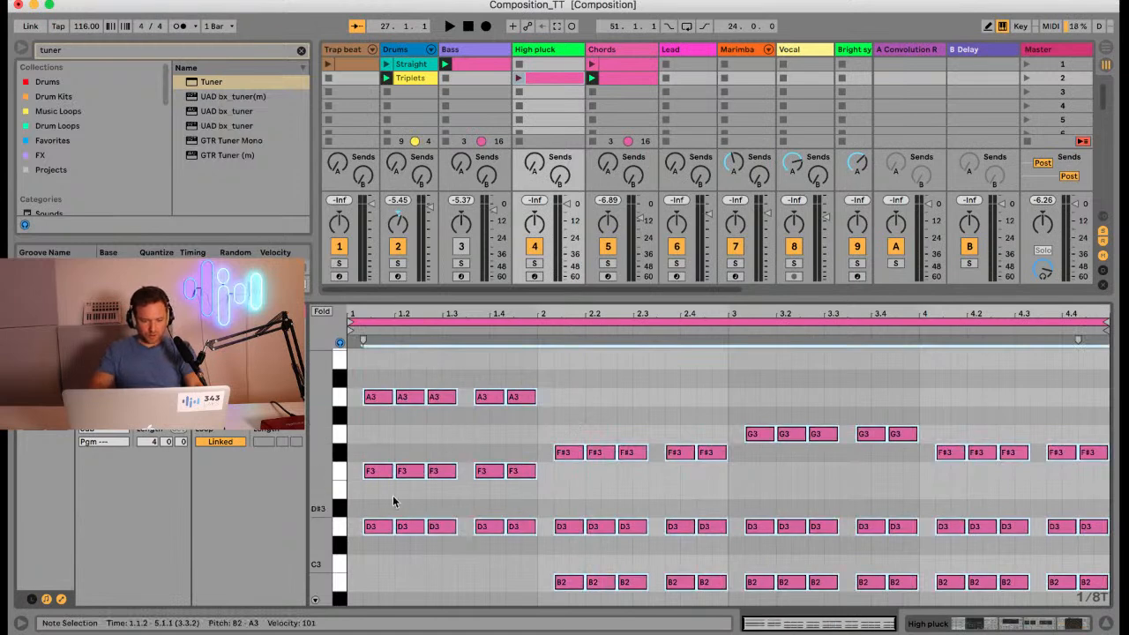
Step: In bar 1, deactivate F3 and A3 in the first chord, D3 and A3 in the second, and F3 and D3 in the third
left_click(377, 473)
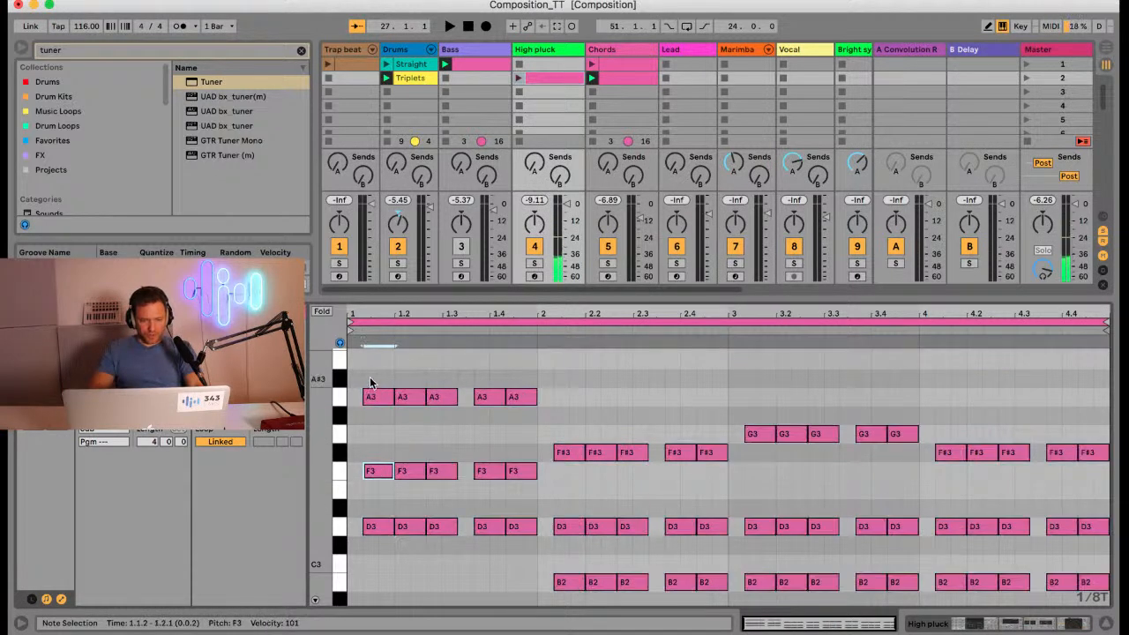
left_click(371, 397, "shift")
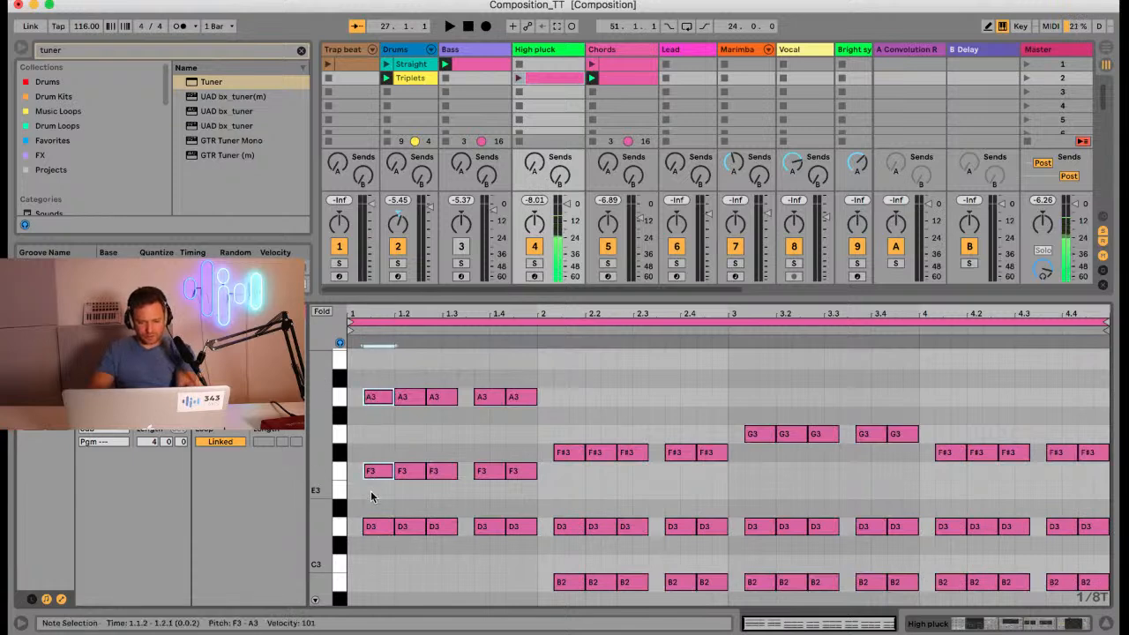
left_click(411, 528)
left_click(411, 402)
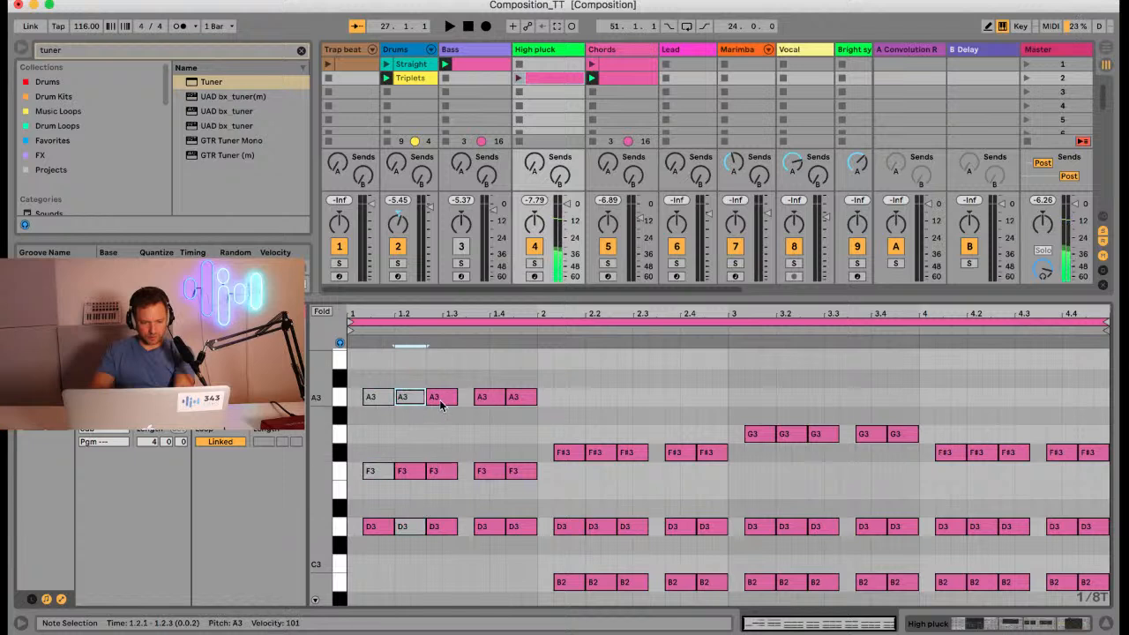
left_click(441, 471)
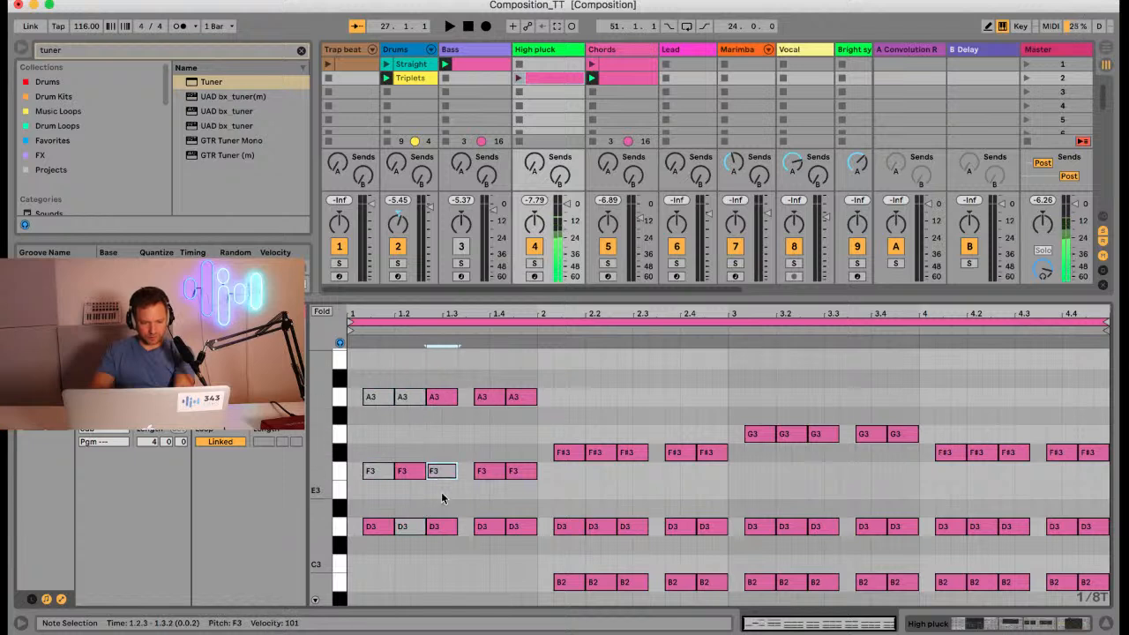
left_click(444, 527)
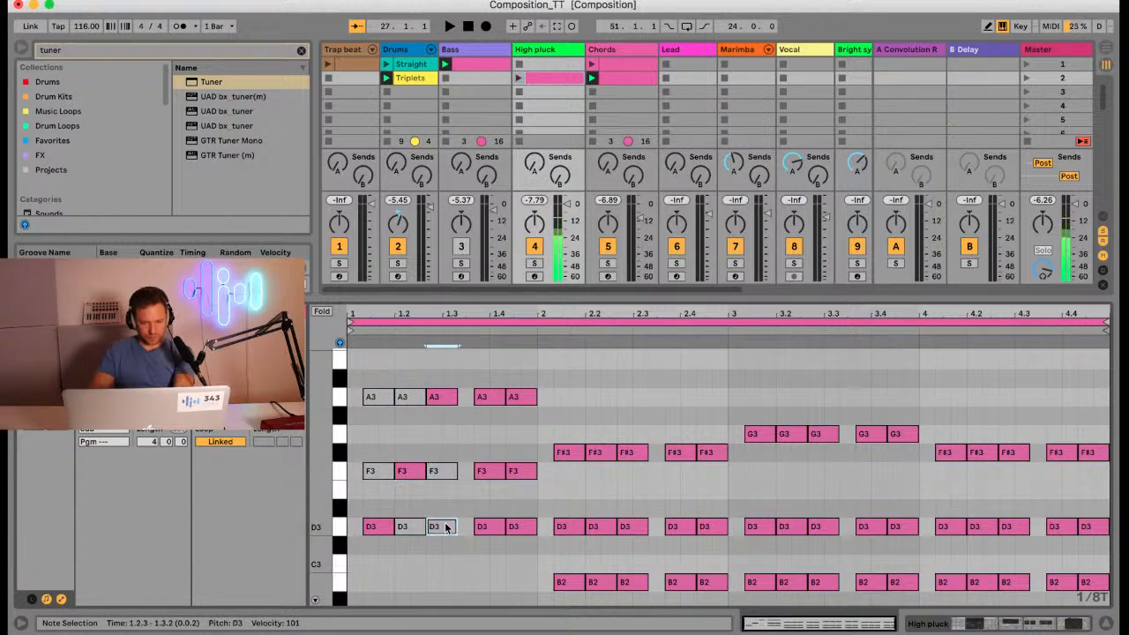
Step: In bar 1, deactivate F3 and A3 in the fourth chord, and F3 and D3 in the fifth
left_click(483, 471)
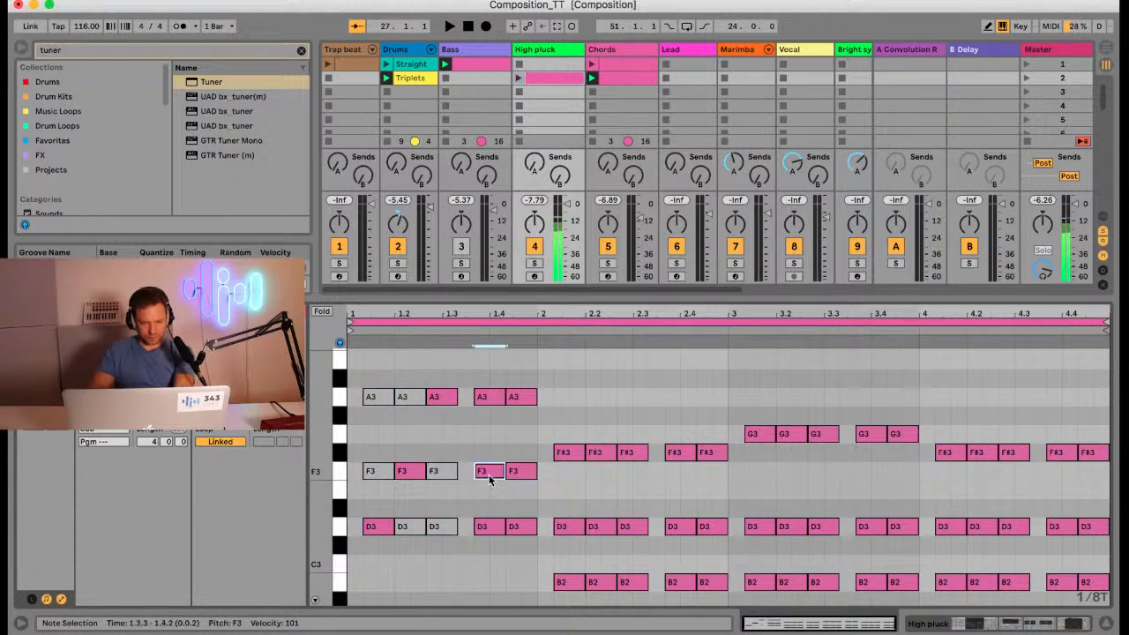
left_click(497, 398)
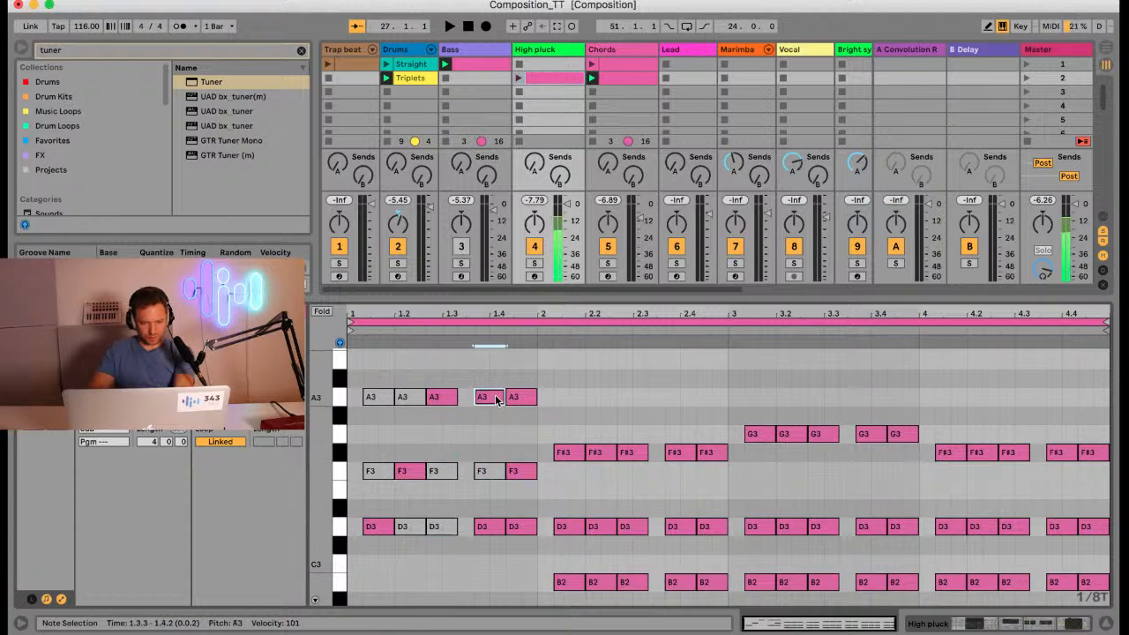
left_click(518, 473)
left_click(522, 528)
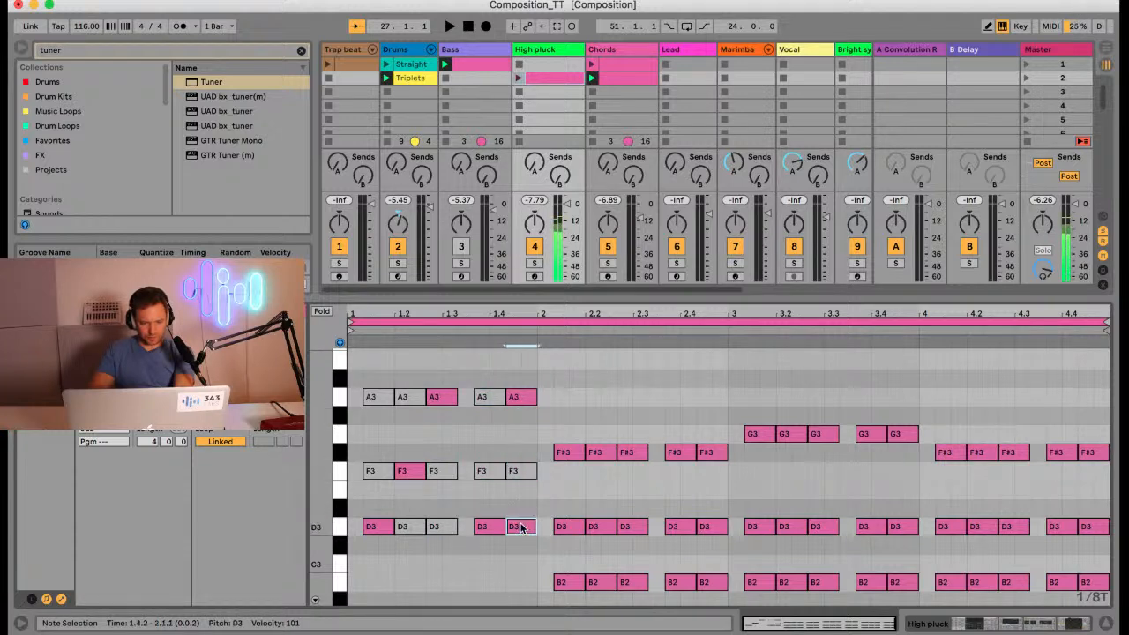
Step: In bar 2, deactivate D3 and B2 in the first chord, D3 and F#3 in the second, and D3 and B2 in the third
left_click(574, 457)
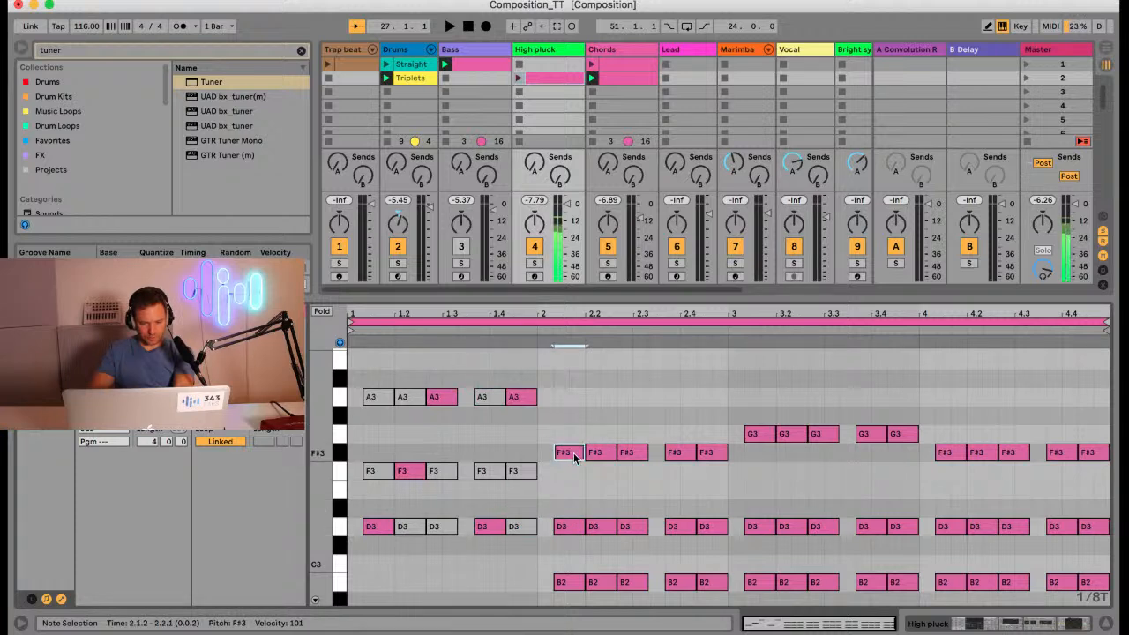
left_click(571, 530)
left_click(572, 583)
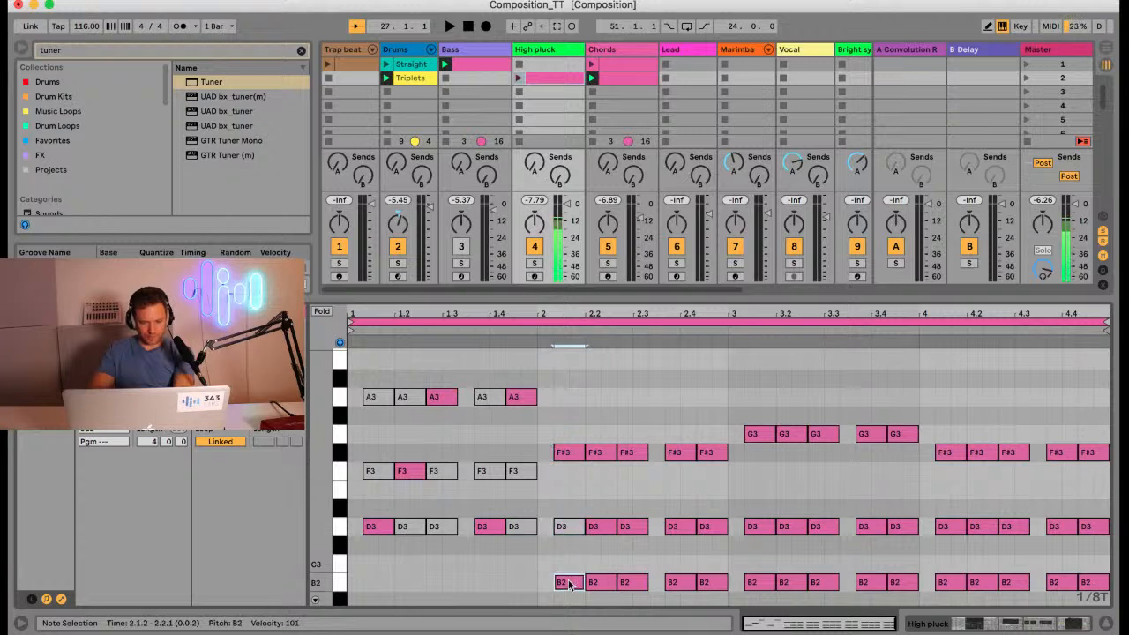
left_click(604, 532)
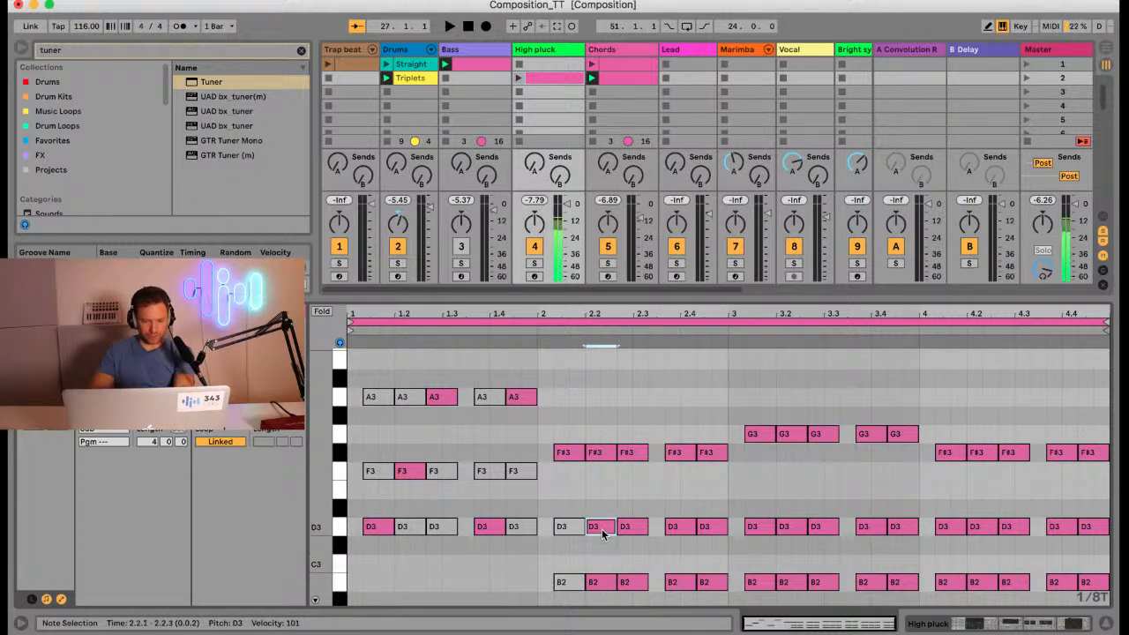
left_click(597, 455)
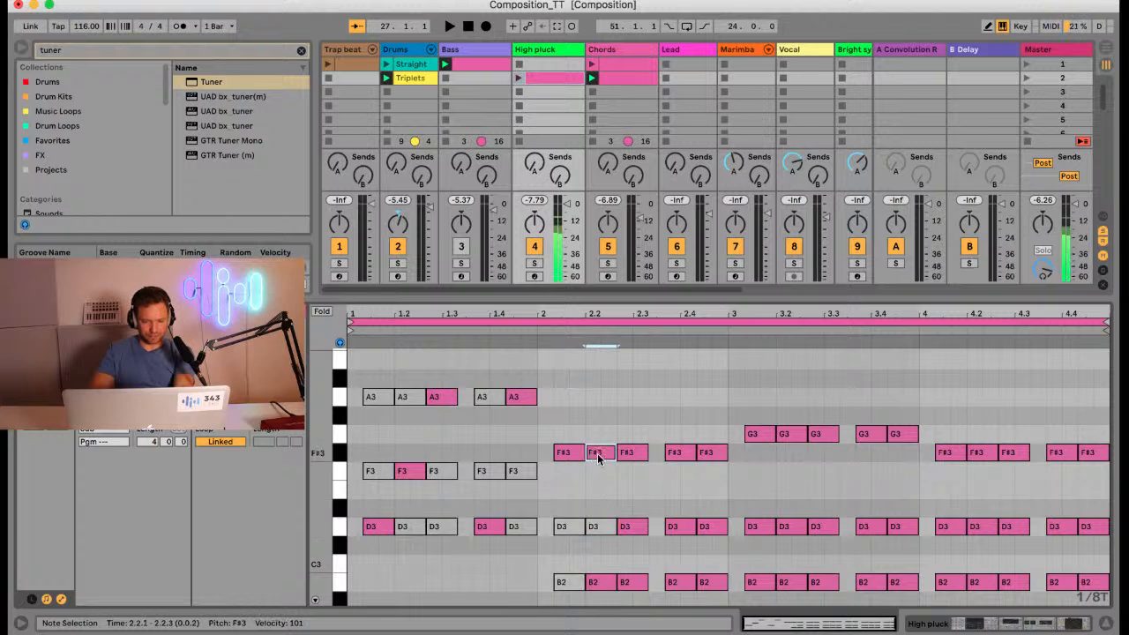
left_click(631, 528)
left_click(634, 583)
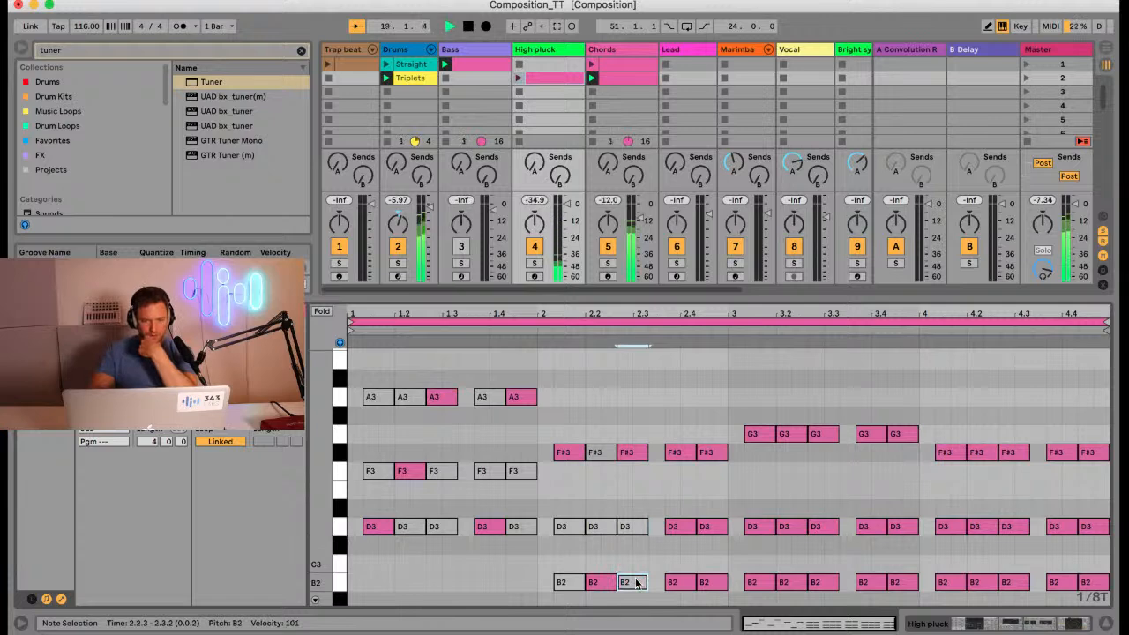
Step: Launch the High pluck clip to hear its pattern with the other tracks, and stop playback
left_click(518, 72)
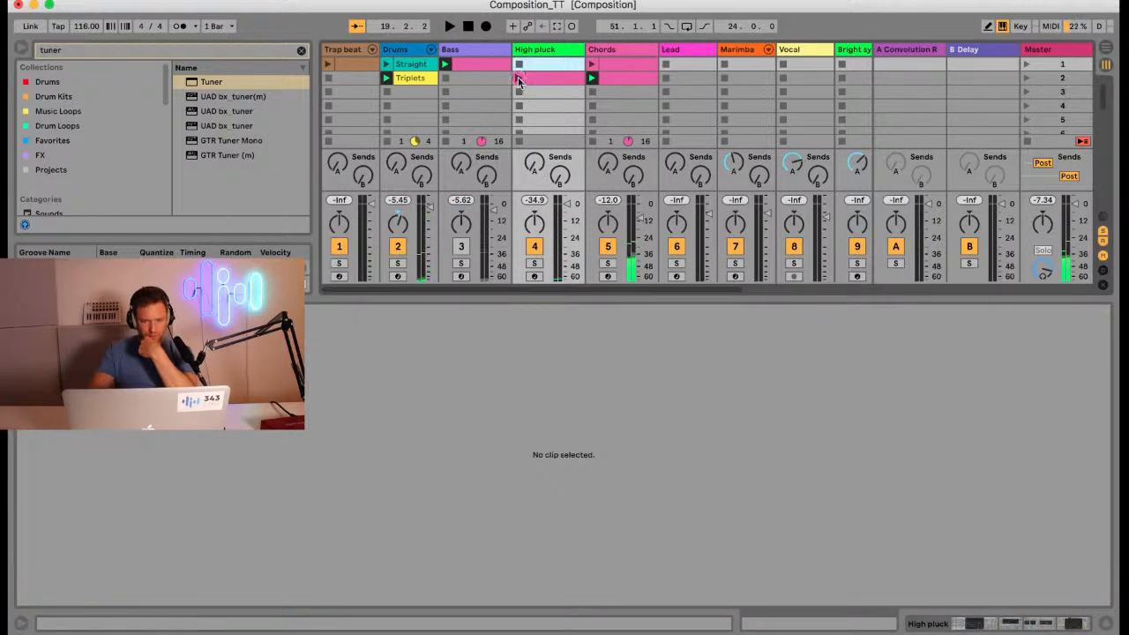
left_click(539, 78)
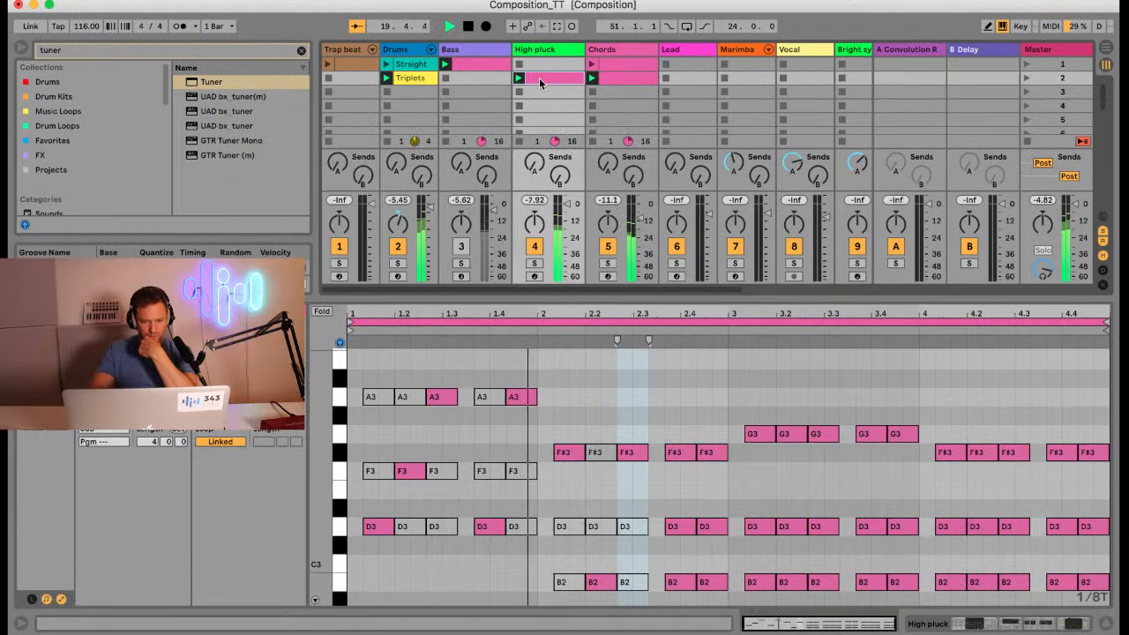
key("space")
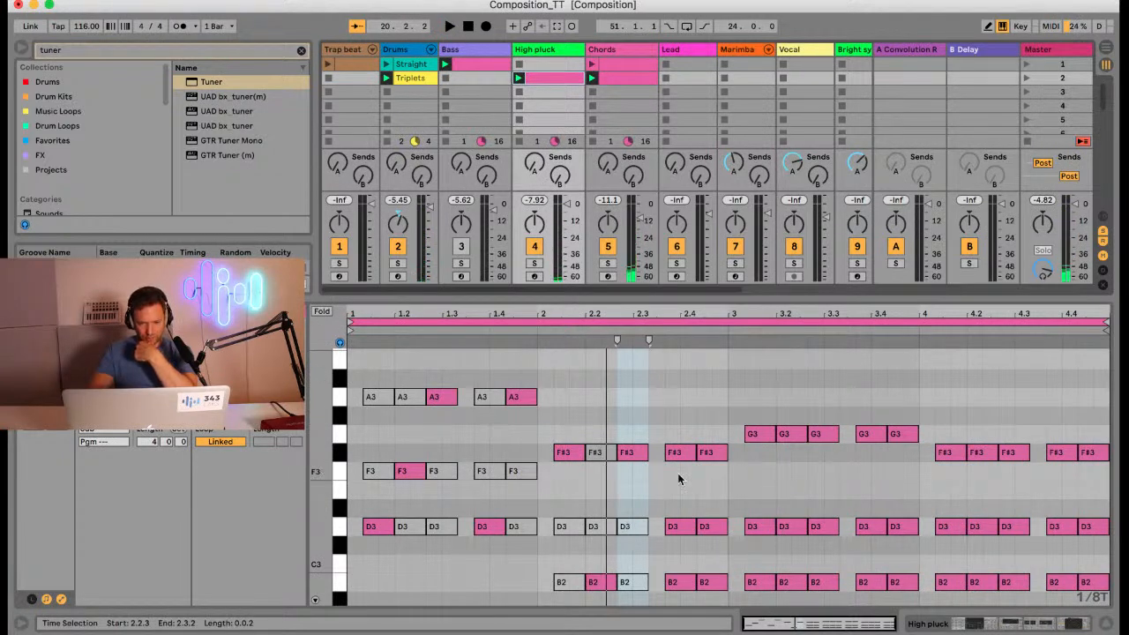
Step: In bar 2, deactivate D3 and B2 in the fourth chord, and B2 and F#3 in the fifth
left_click(681, 526)
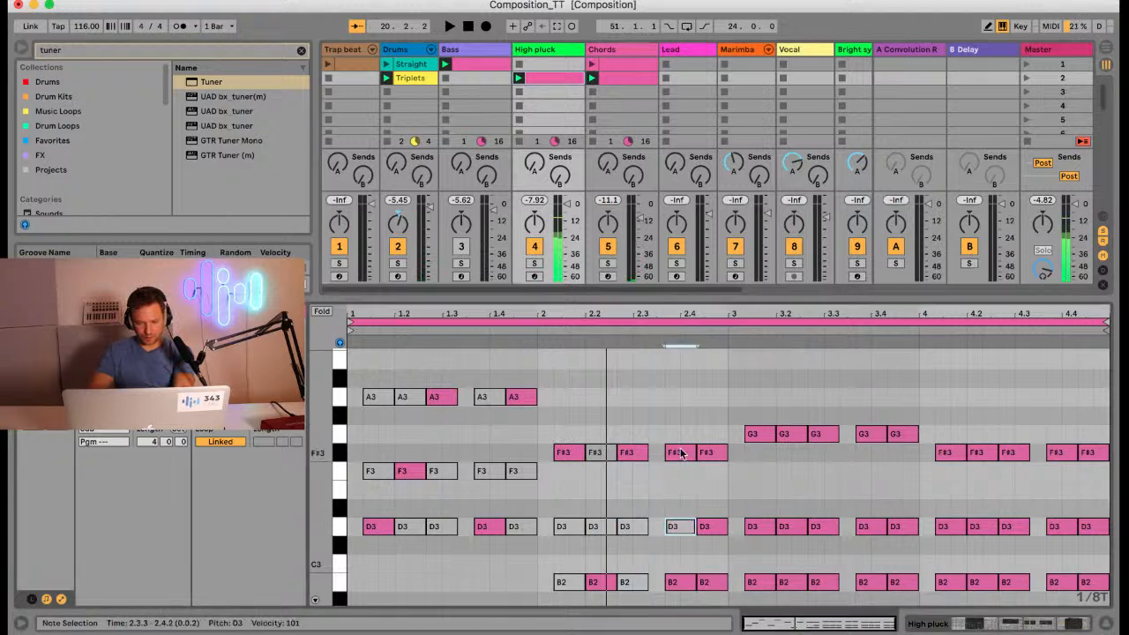
left_click(681, 582)
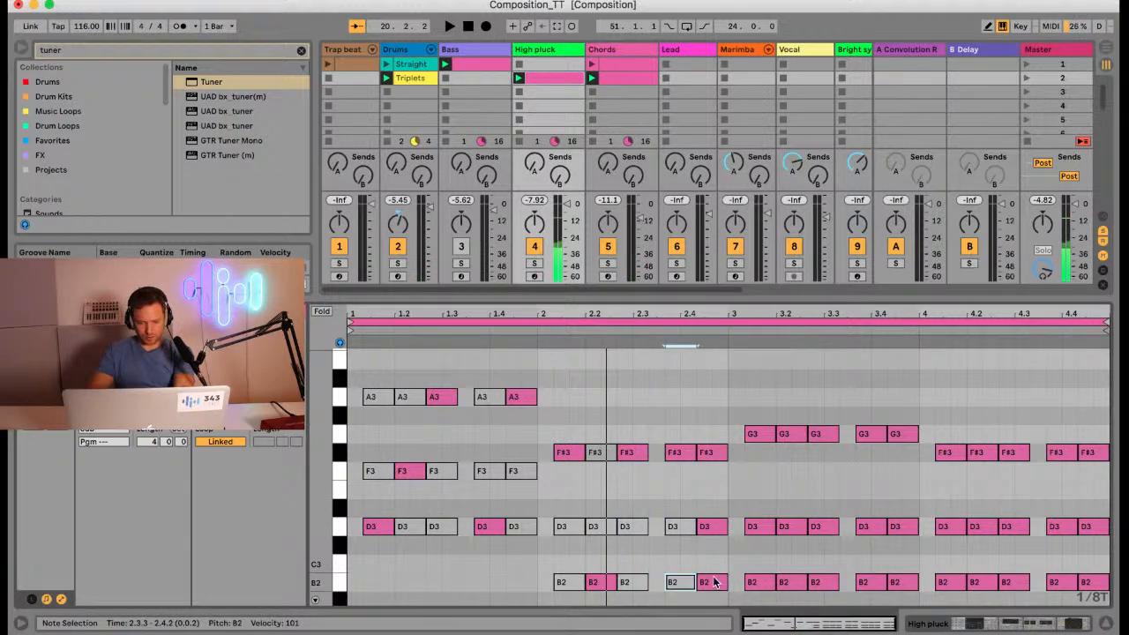
left_click(715, 582)
left_click(711, 454)
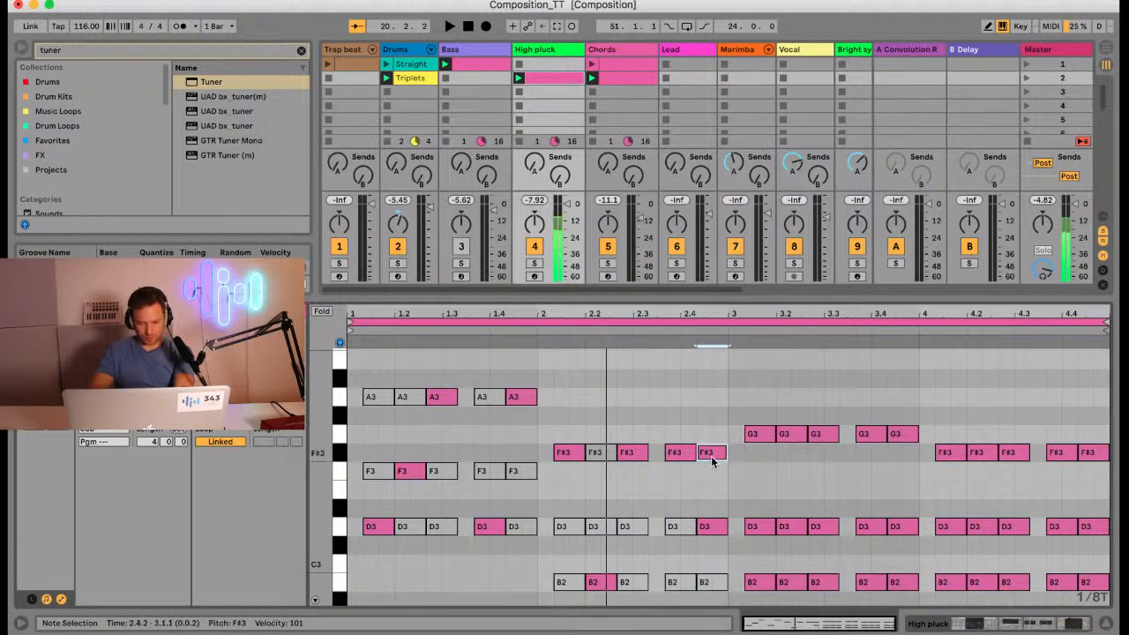
Step: In bar 3, deactivate B2 and G3 in the first chord, D3 and B2 in the second, and G3 and D3 in the third
left_click(764, 580)
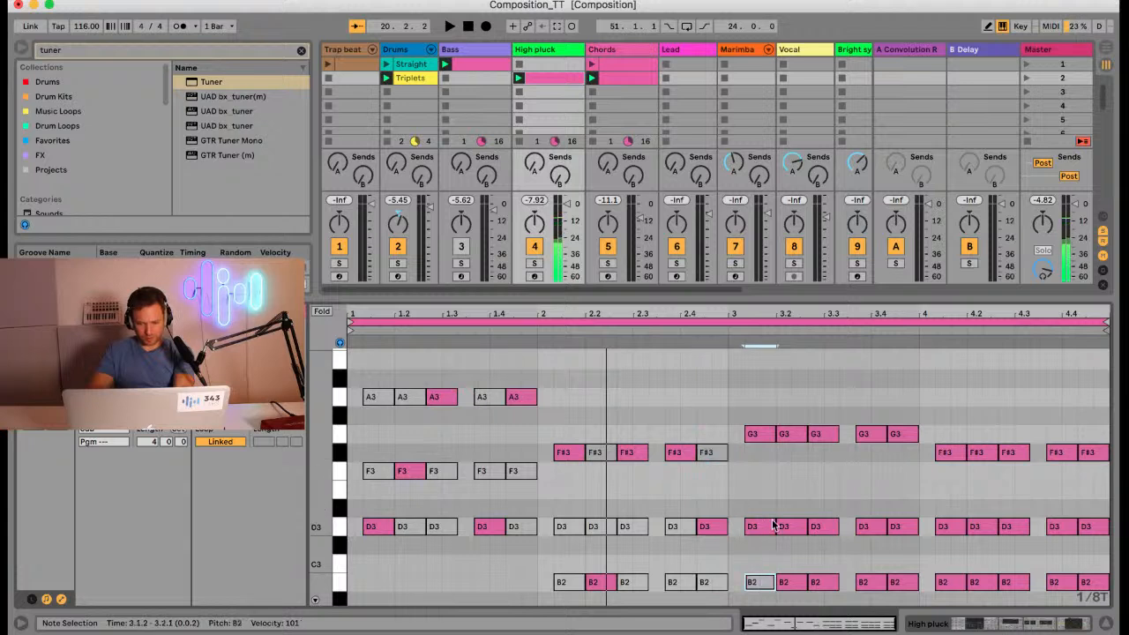
left_click(764, 435)
left_click(787, 529)
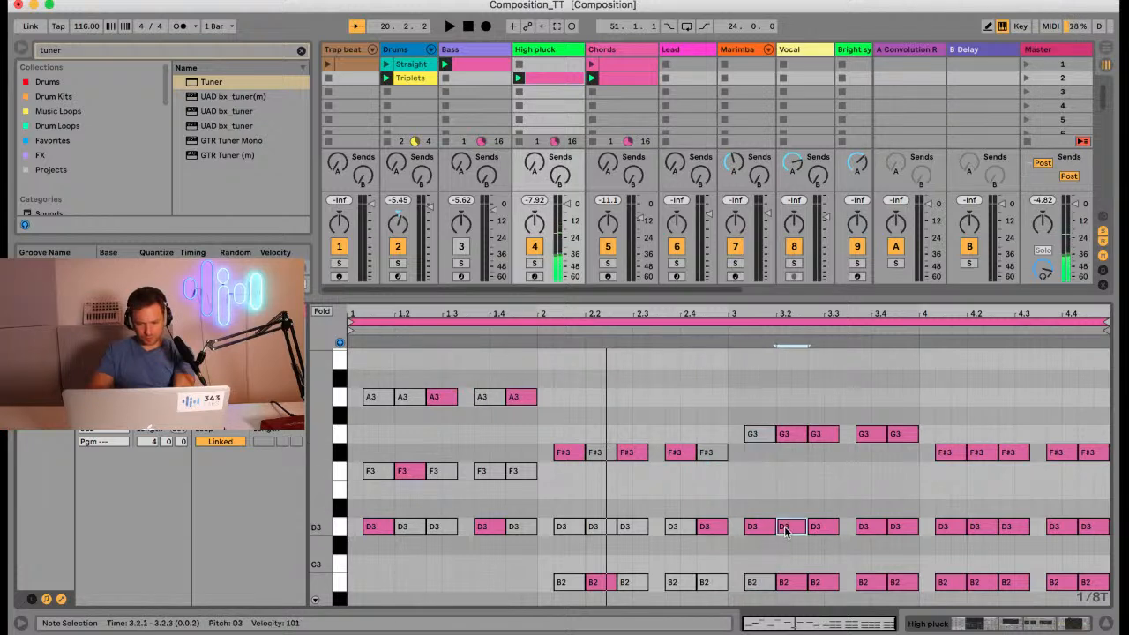
left_click(798, 583)
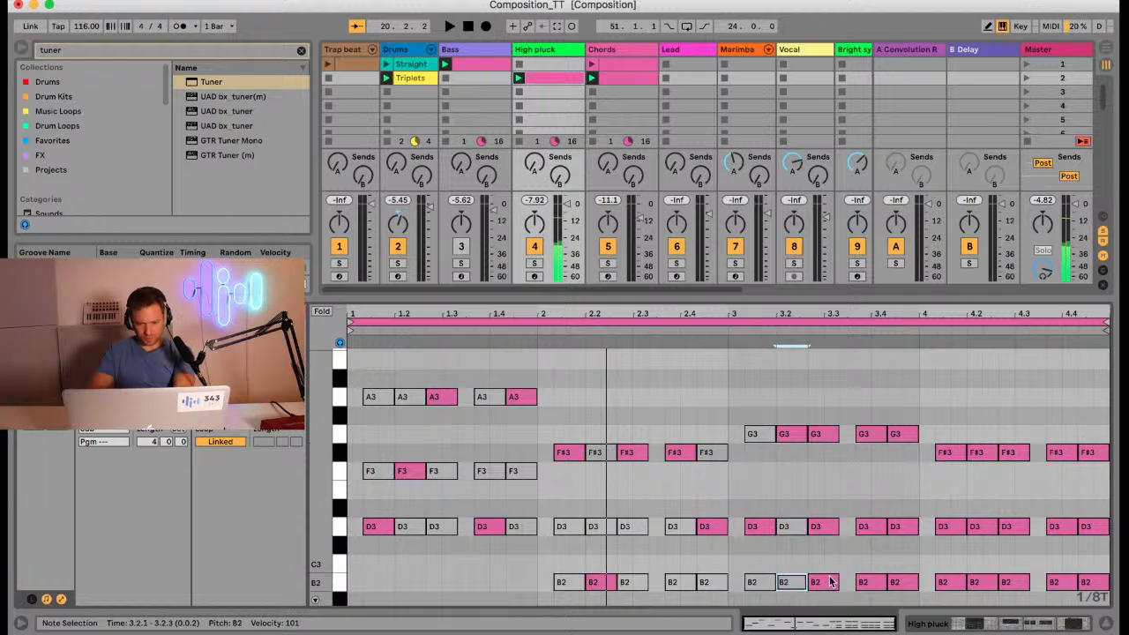
left_click(819, 492)
left_click(822, 435)
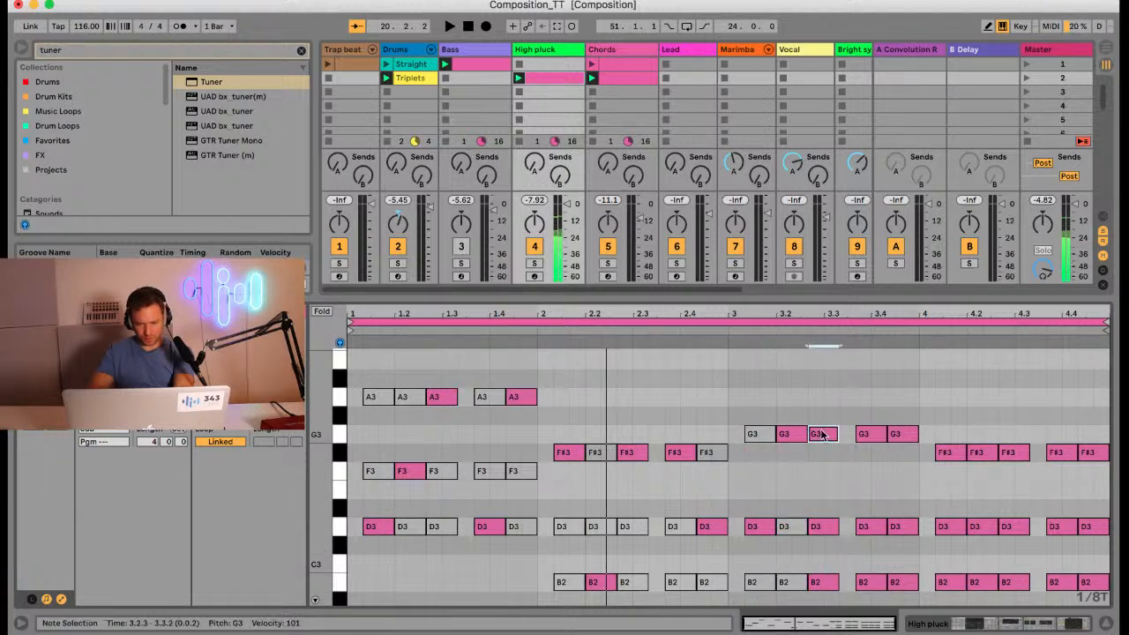
left_click_drag(821, 419, 821, 533)
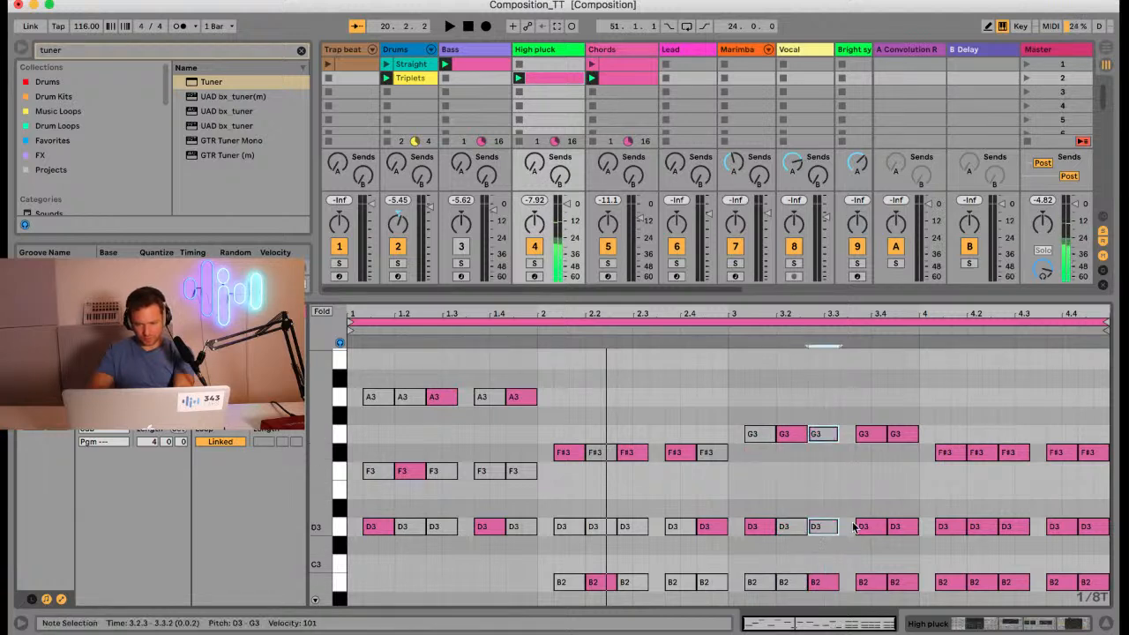
Step: In bar 3, deactivate G3 and D3 in the fourth chord, and D3 and B2 in the fifth
left_click_drag(866, 412, 893, 528)
left_click(902, 532)
key("0")
left_click(902, 584)
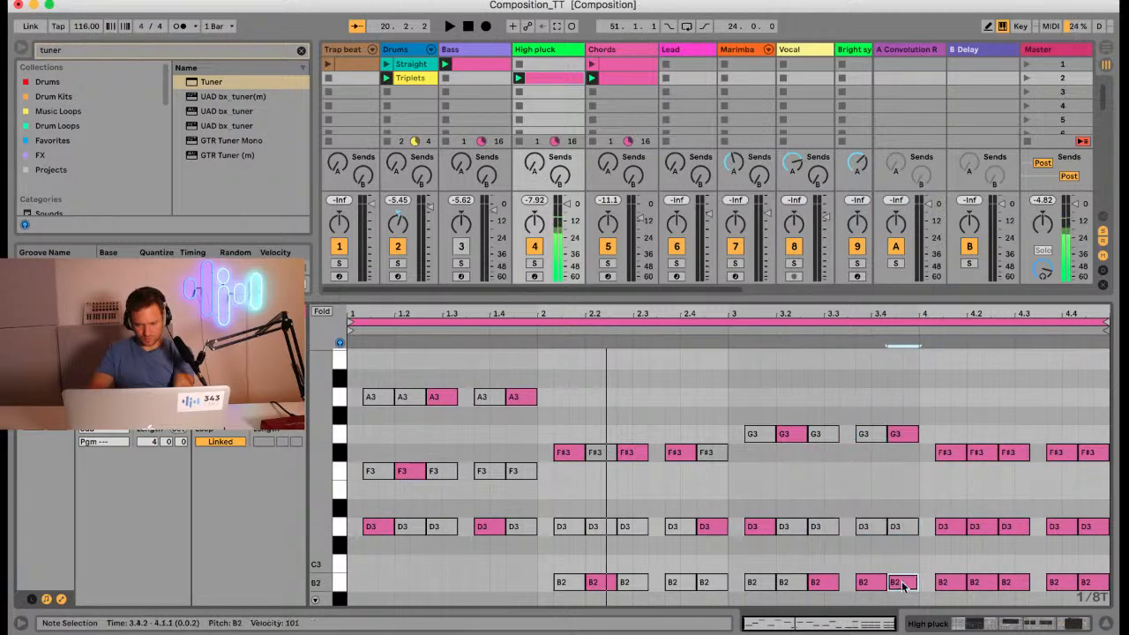
key("0")
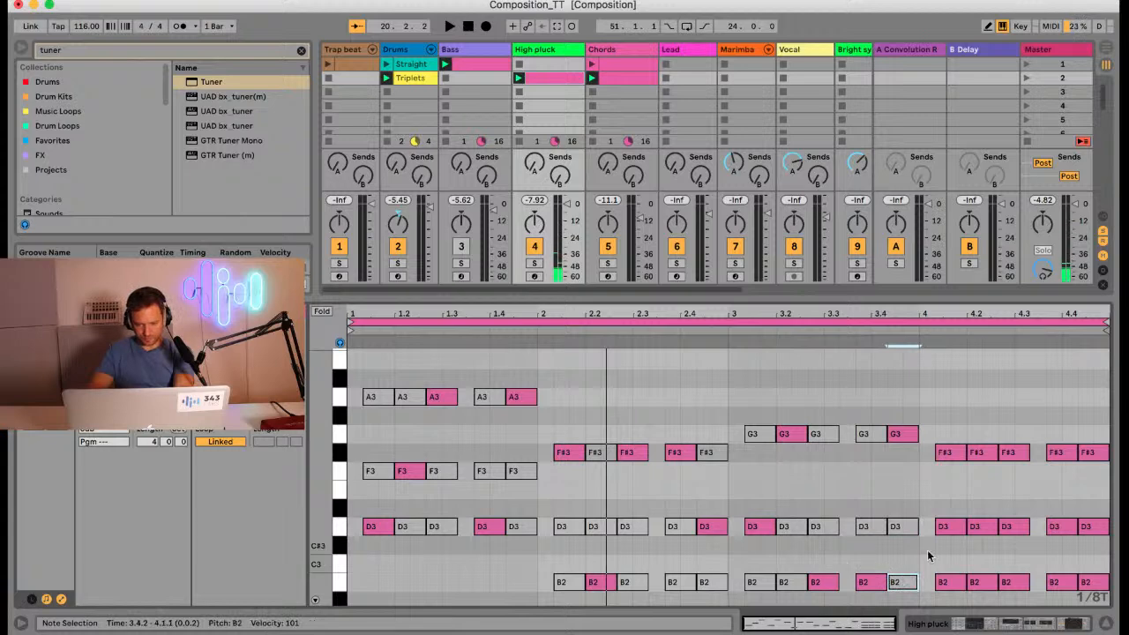
Step: In bar 4, deactivate D3 and B2 in both the second and the first chord
scroll(945, 549, "down", 3)
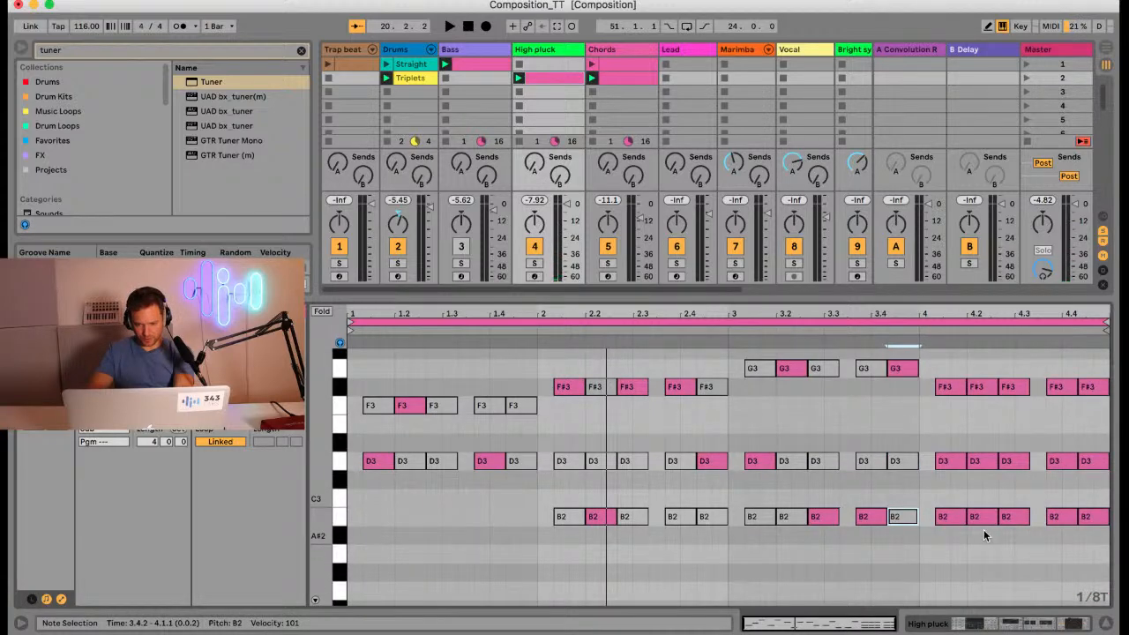
left_click_drag(985, 535, 983, 428)
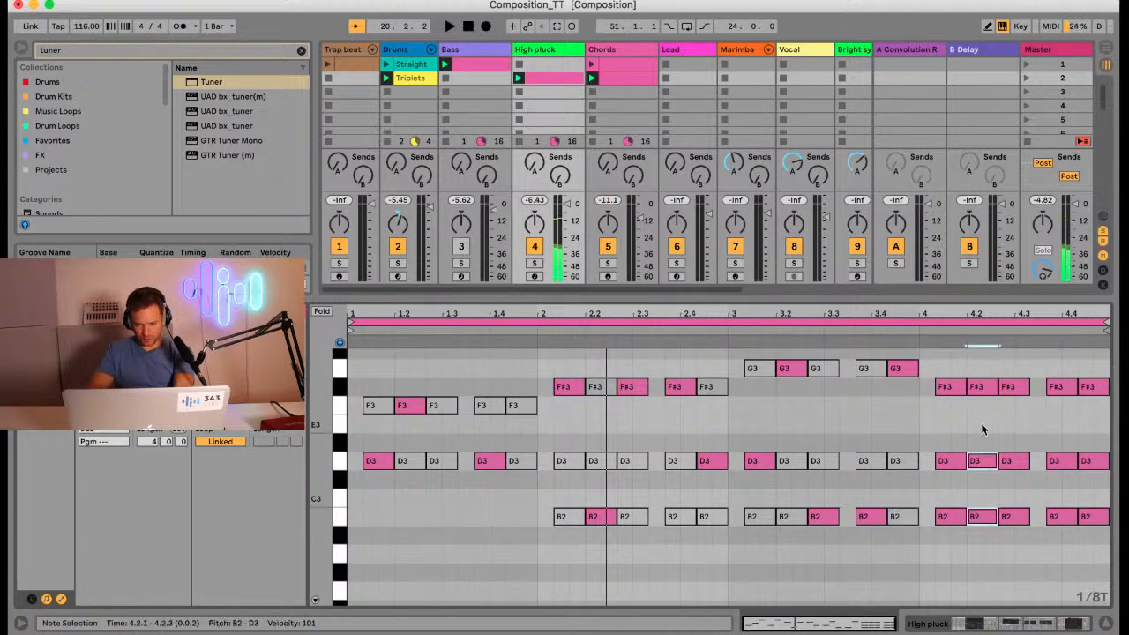
key("0")
left_click(953, 460)
key("0")
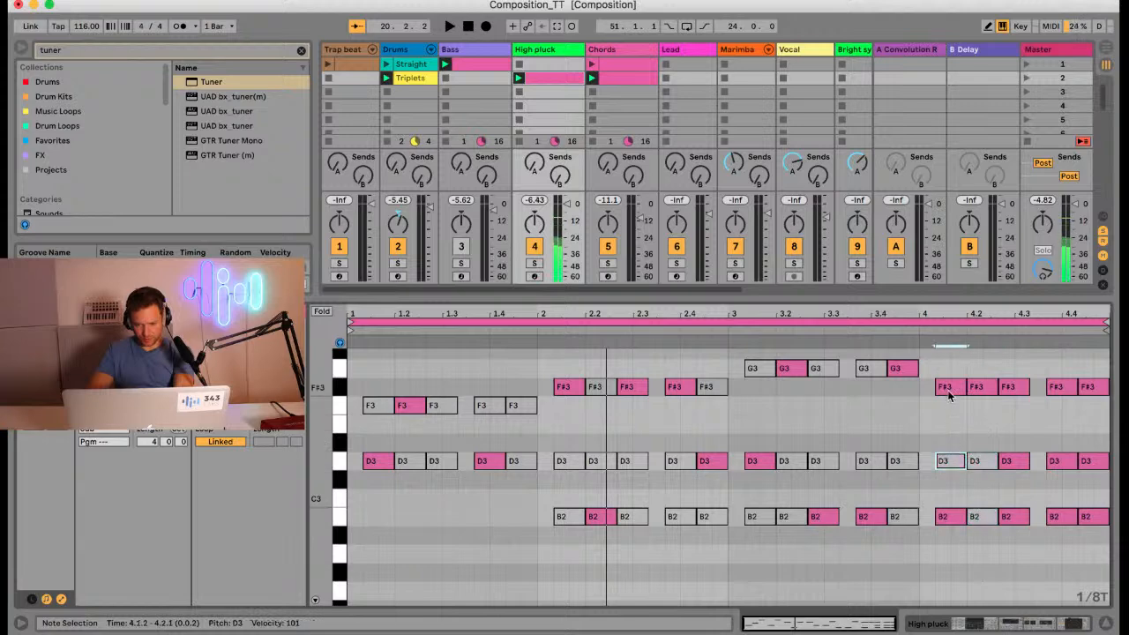
left_click(955, 517)
key("0")
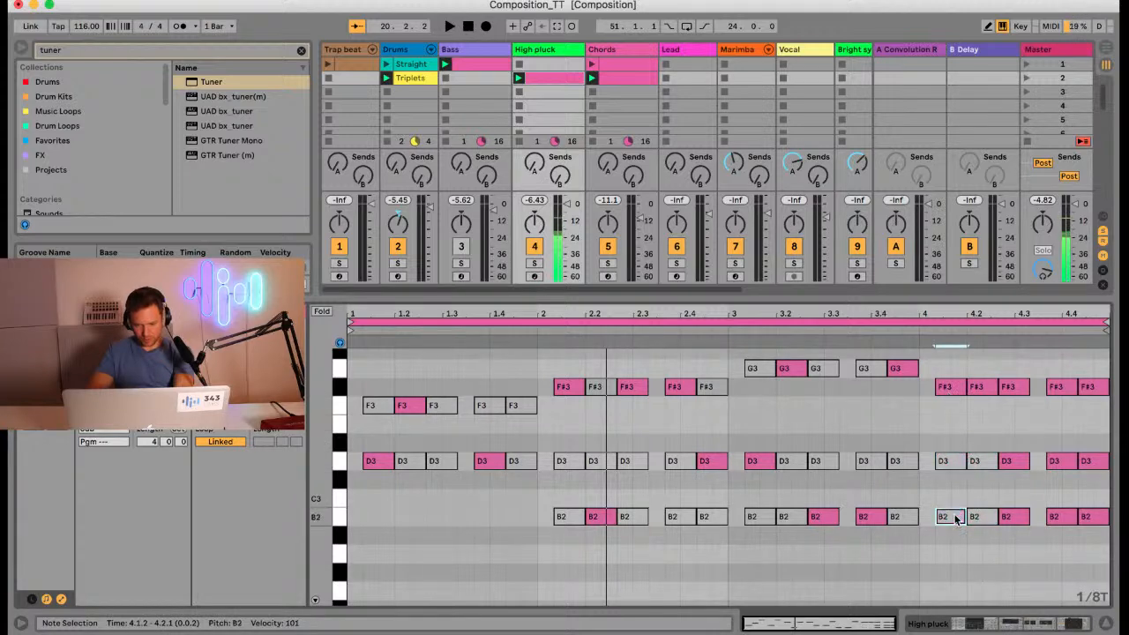
Step: In bar 4, reactivate D3 and deactivate F#3 in the second chord, and deactivate D3 and F#3 in the third
left_click(976, 462)
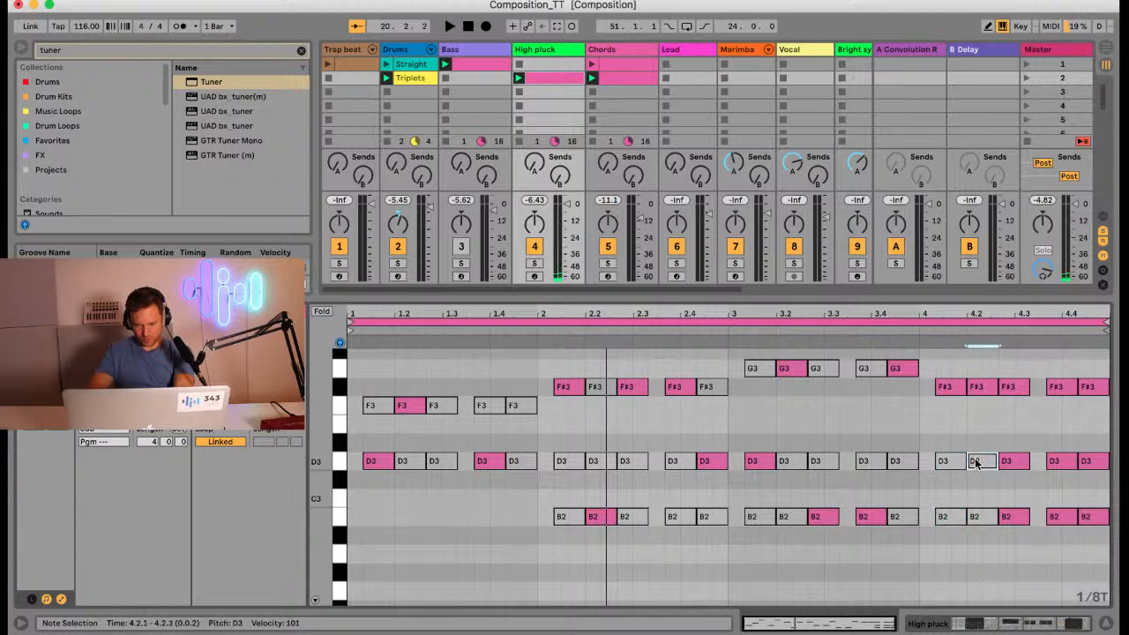
key("0")
left_click(986, 388)
key("0")
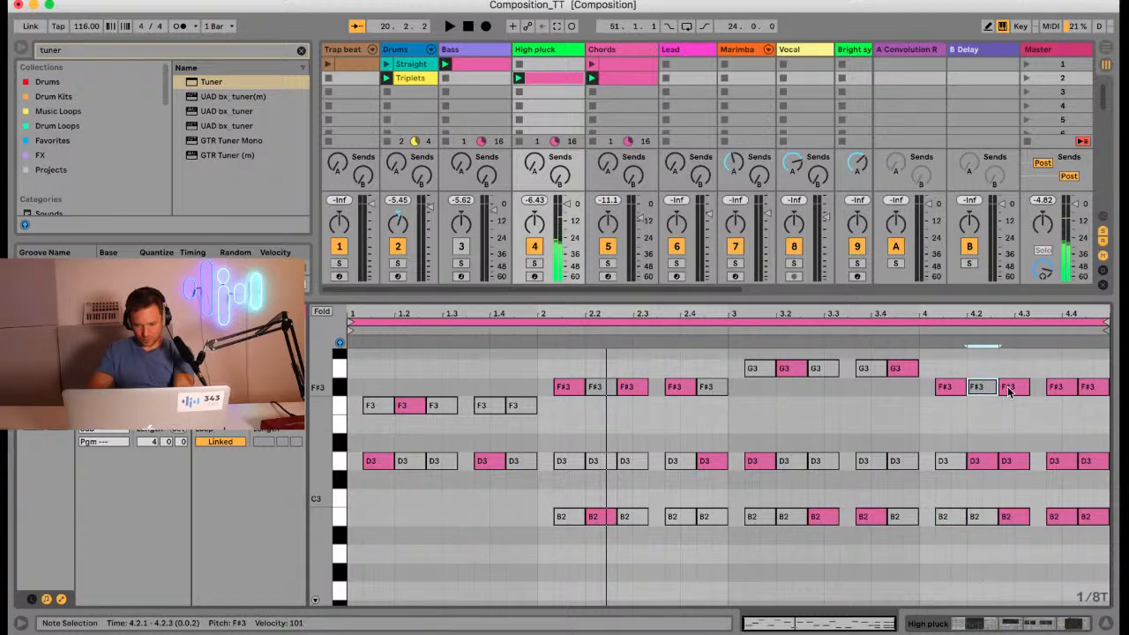
left_click(1014, 462)
left_click(1015, 389)
key("0")
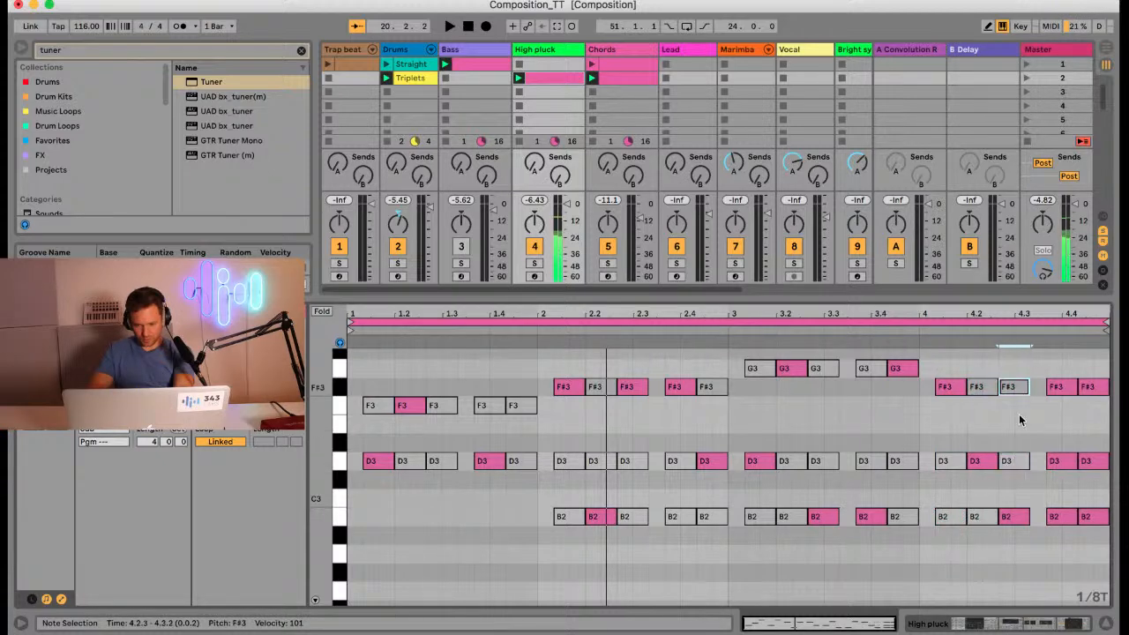
Step: In bar 4, deactivate D3 and B2 in the fifth chord, and B2 and F#3 in the fourth
scroll(1017, 436, "up", 1)
left_click(1088, 465)
key("0")
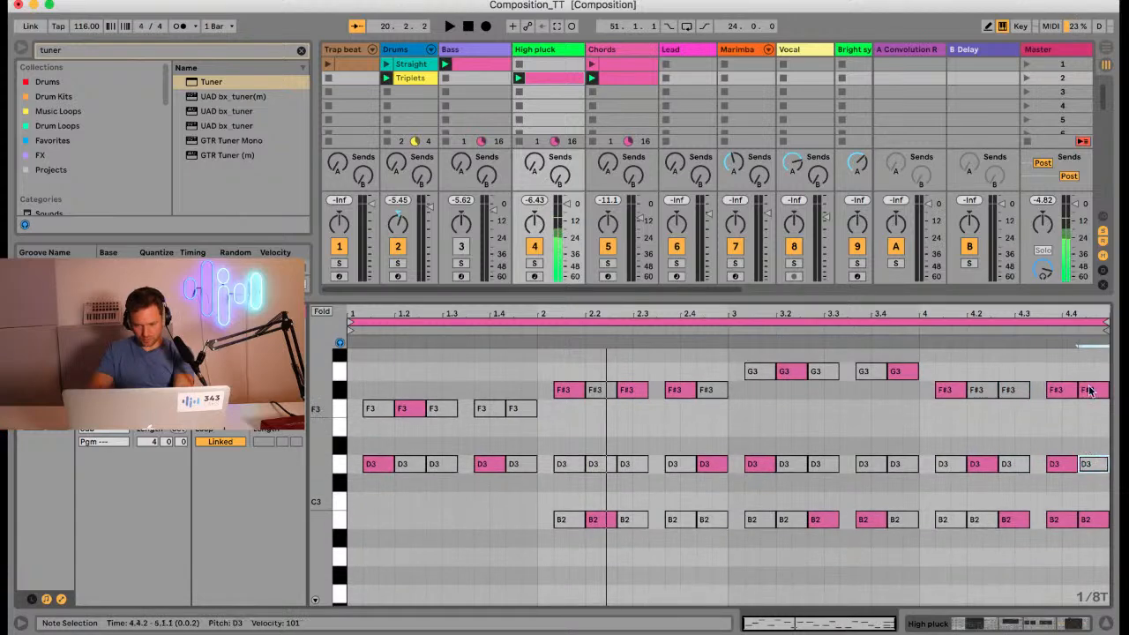
left_click(1061, 519)
key("0")
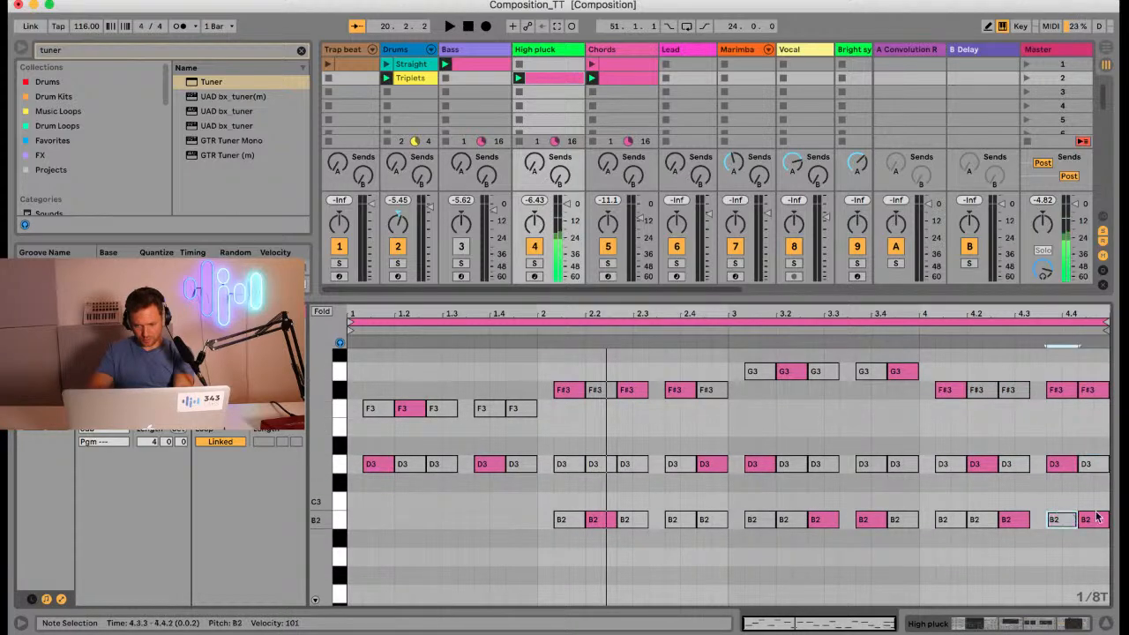
left_click(1094, 520)
key("0")
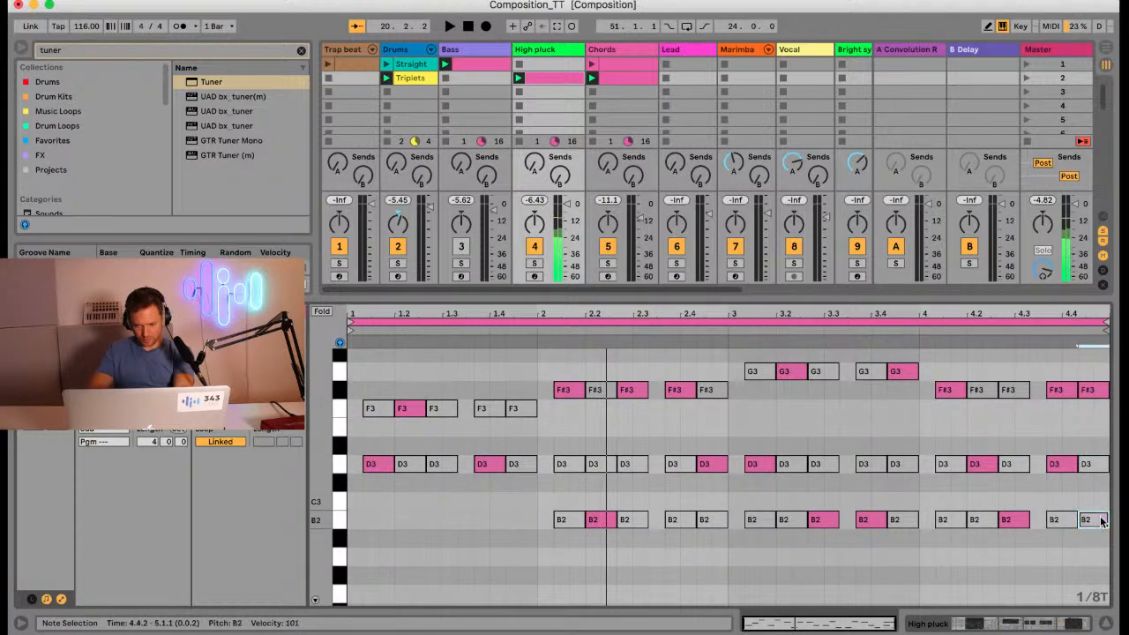
left_click(1062, 392)
key("0")
Step: Audition the High pluck pattern and transpose all of its notes up one octave
key("space")
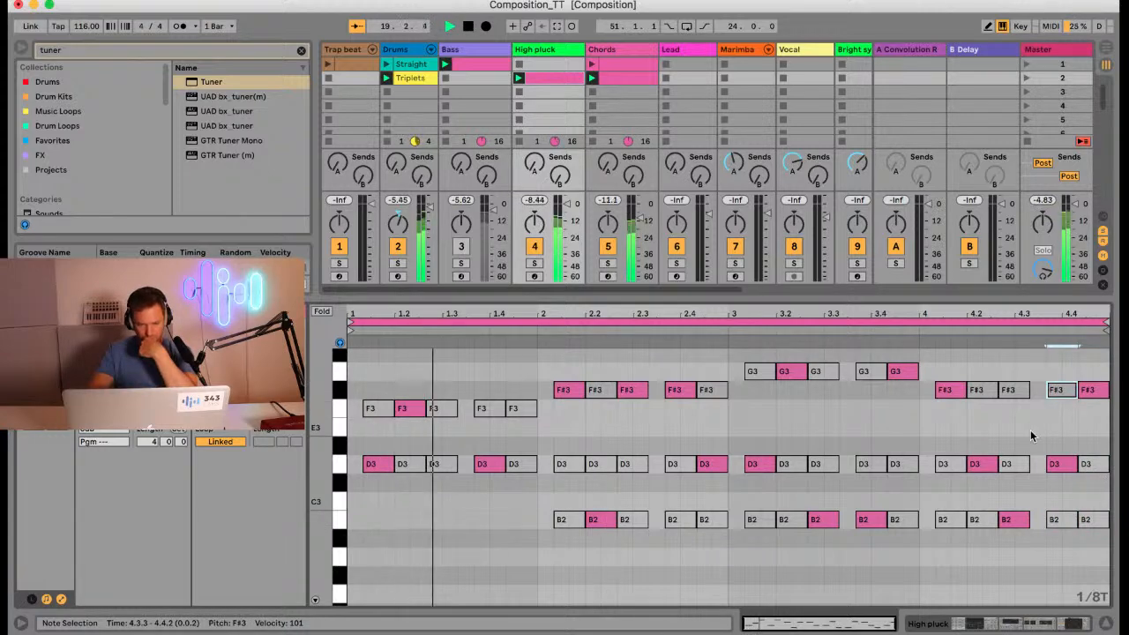
key("space")
left_click(873, 430)
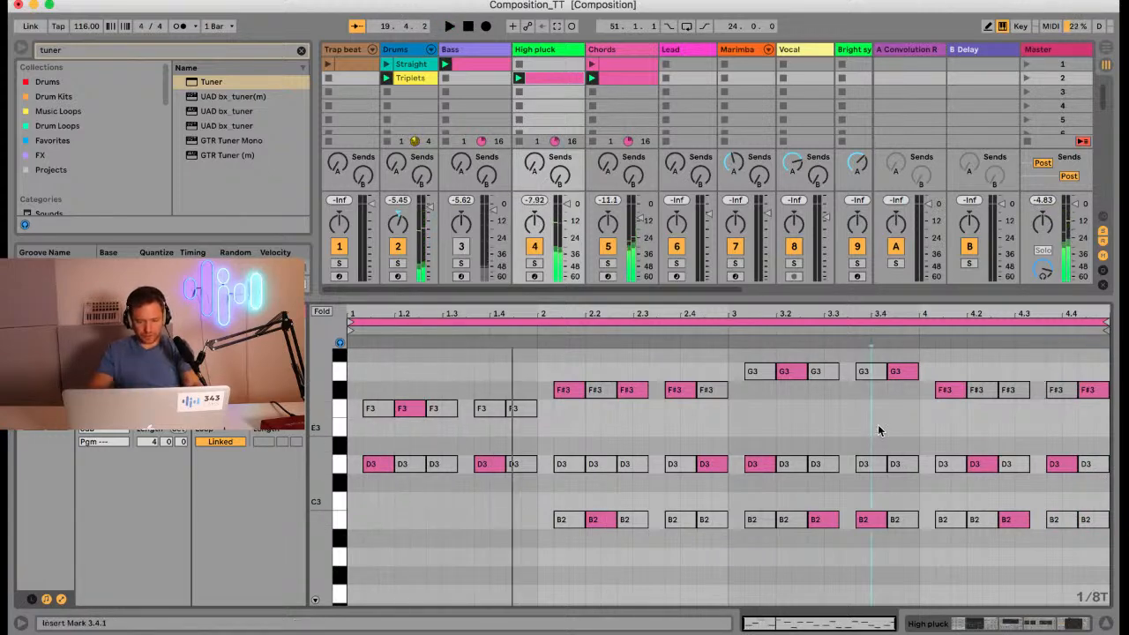
key("super+a")
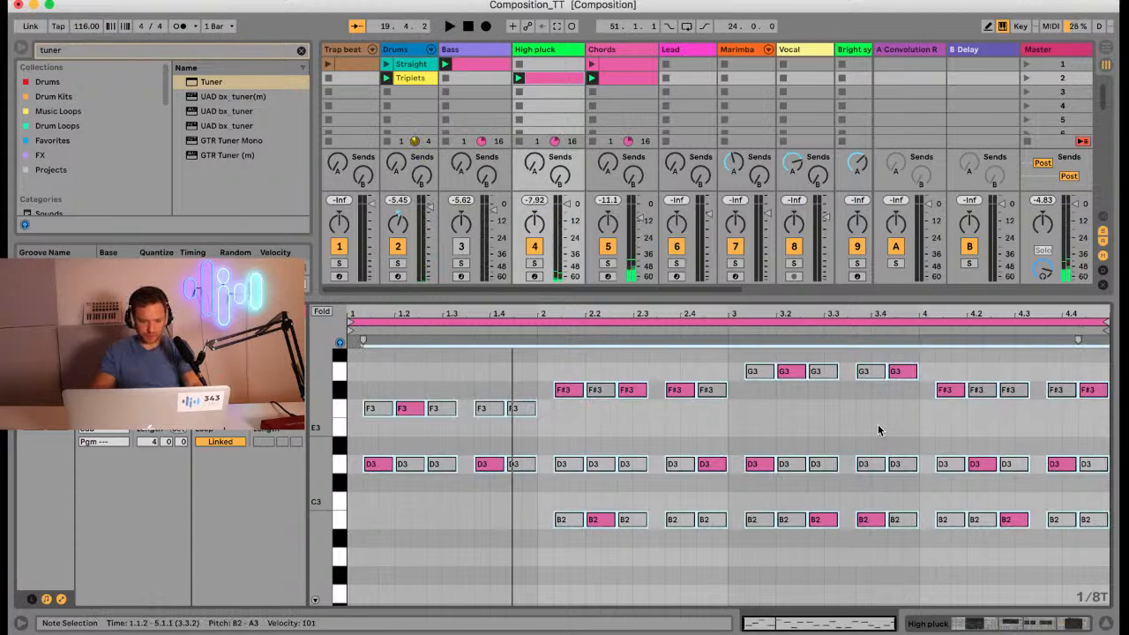
key("shift+Up")
key("space")
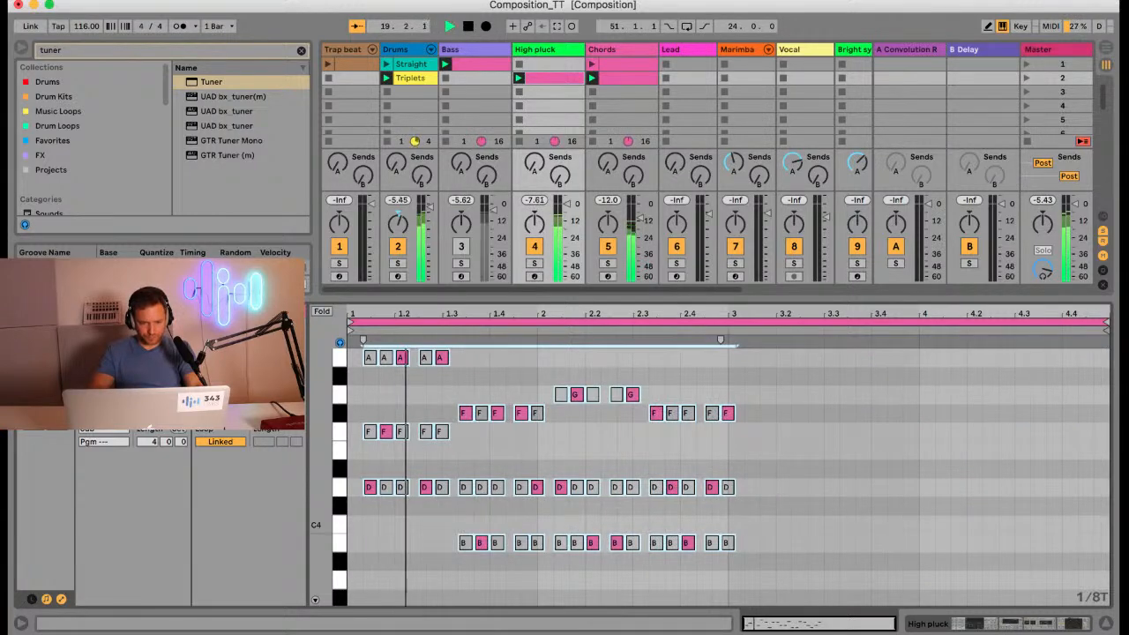
Step: Undo the time compression of the High pluck notes and play the pattern with the other tracks
key("super+z")
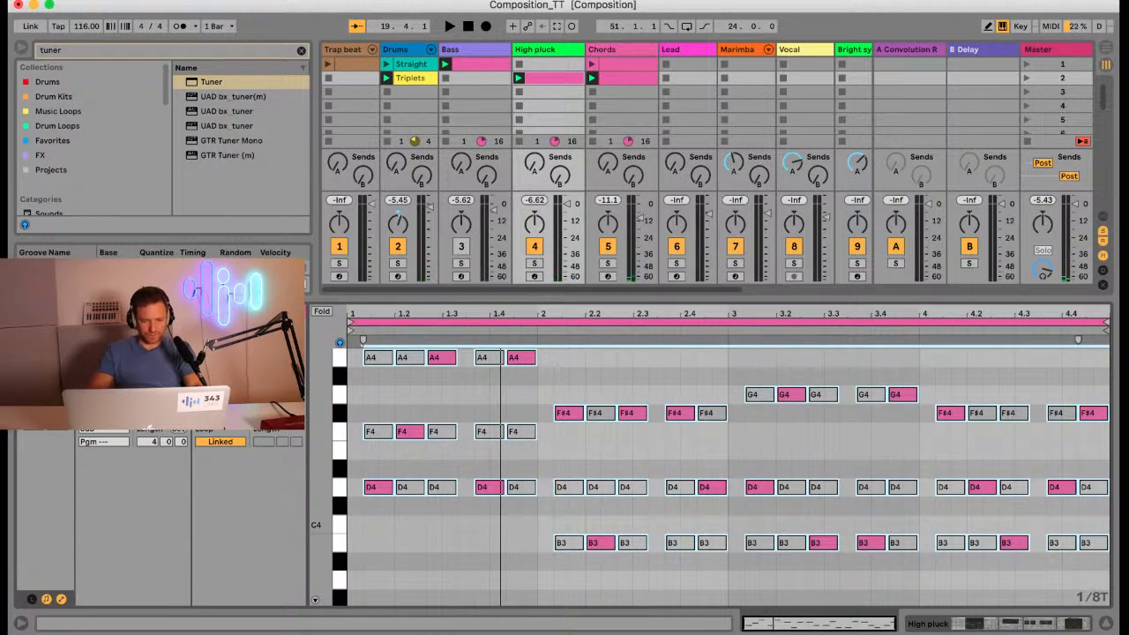
key("space")
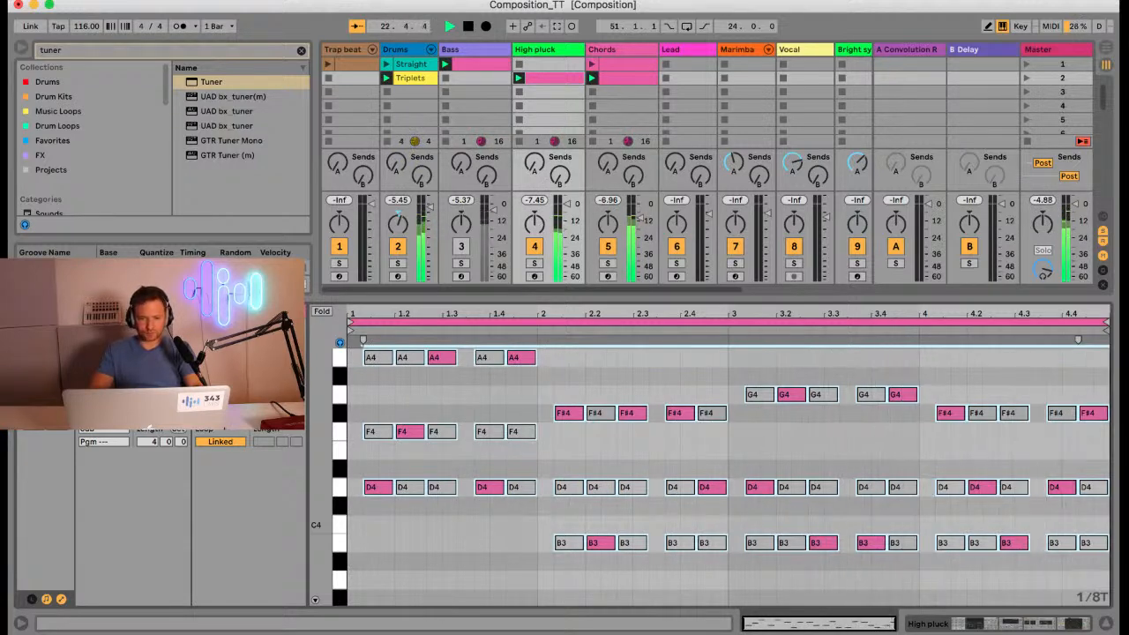
left_click(598, 344)
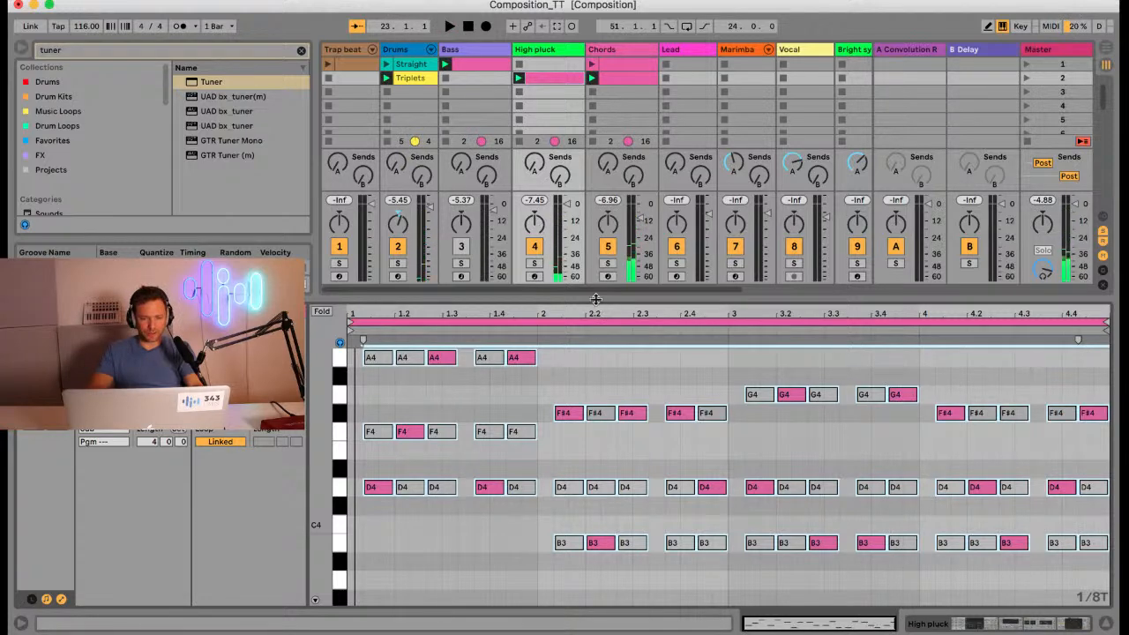
Step: Paste a copy of the bass clip into the Bass track's slot in scene 2 and open it
left_click_drag(595, 304, 595, 445)
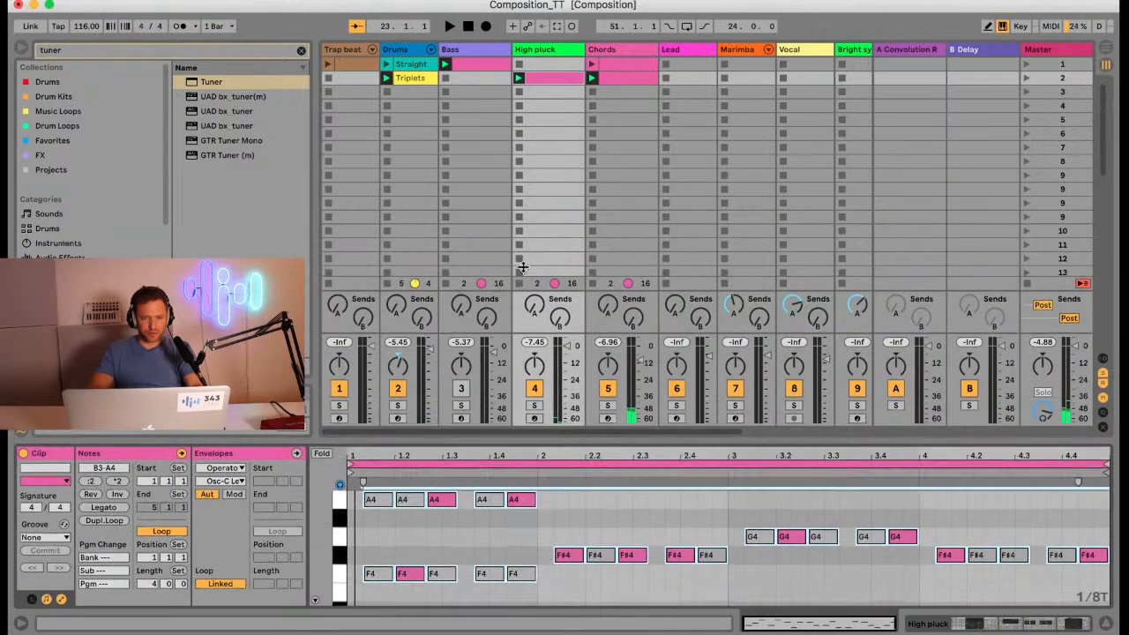
double_click(473, 79)
key("super+v")
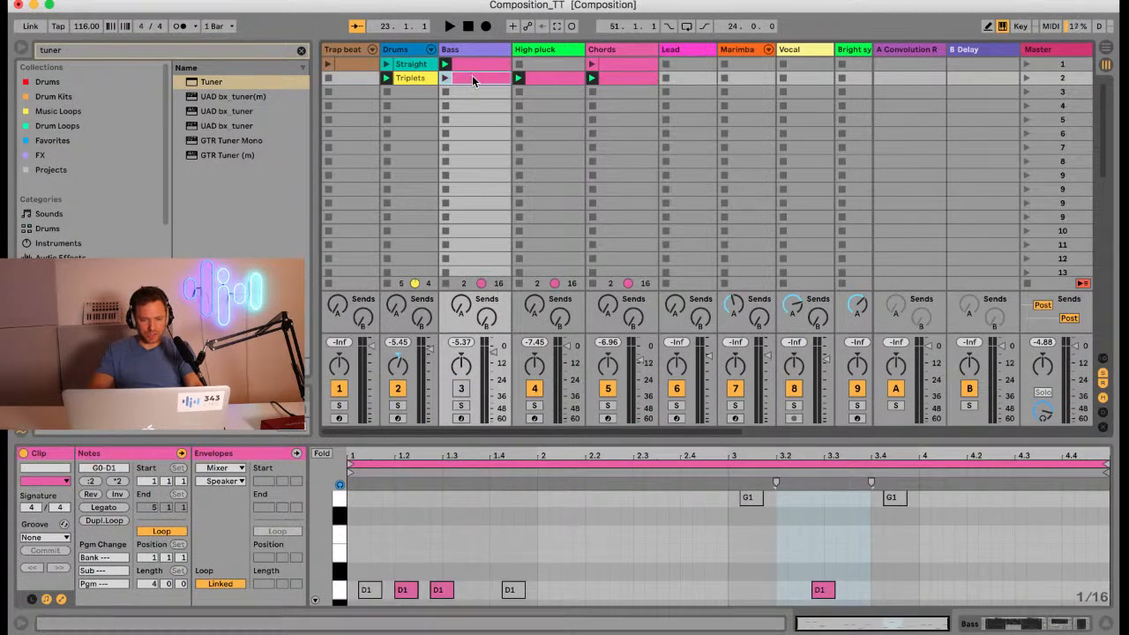
mouse_move(482, 439)
left_mouse_down()
mouse_move(469, 131)
mouse_move(474, 439)
left_mouse_up()
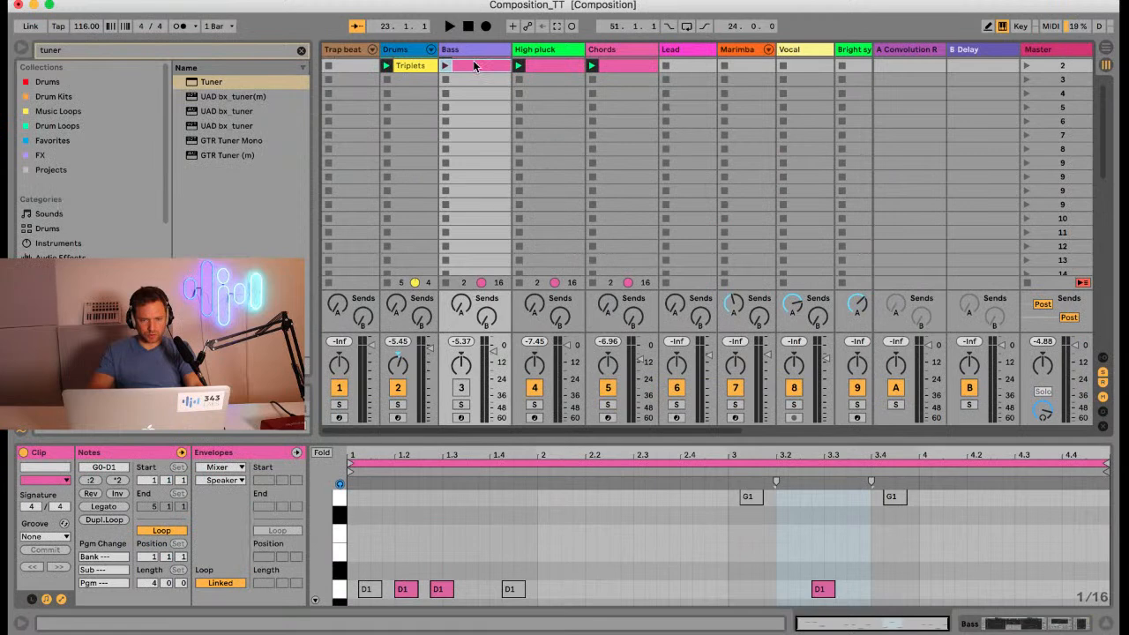
scroll(473, 66, "up", 1)
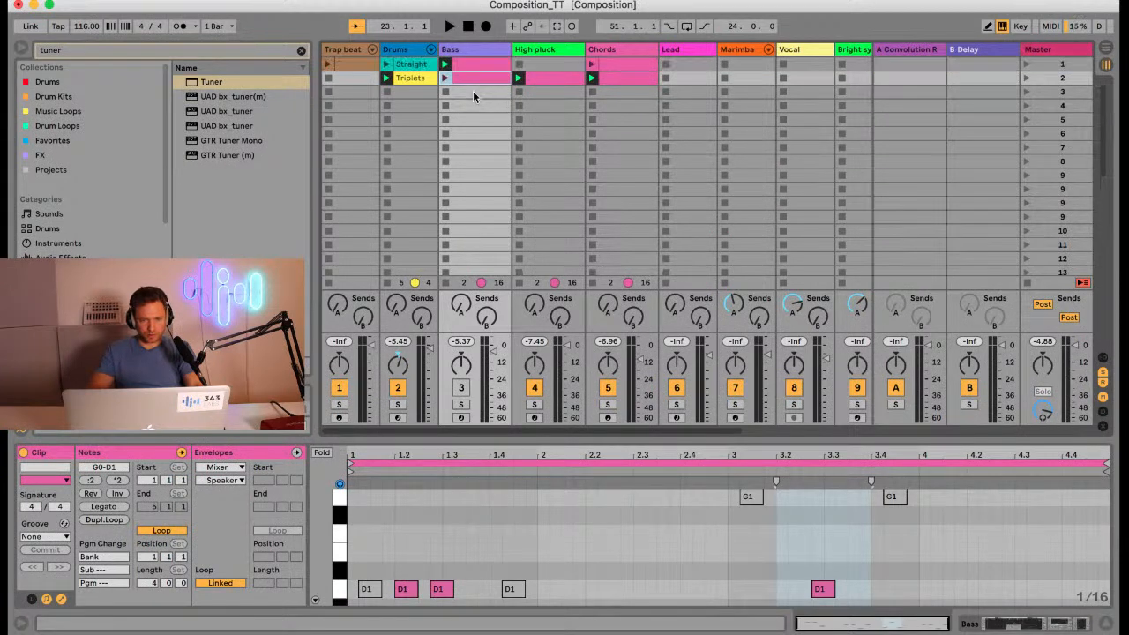
left_click(471, 79)
Step: Quantize the start and end of all notes in the copied bass clip to 1/8T at 100%, and switch the grid to triplets
left_click_drag(496, 438, 496, 256)
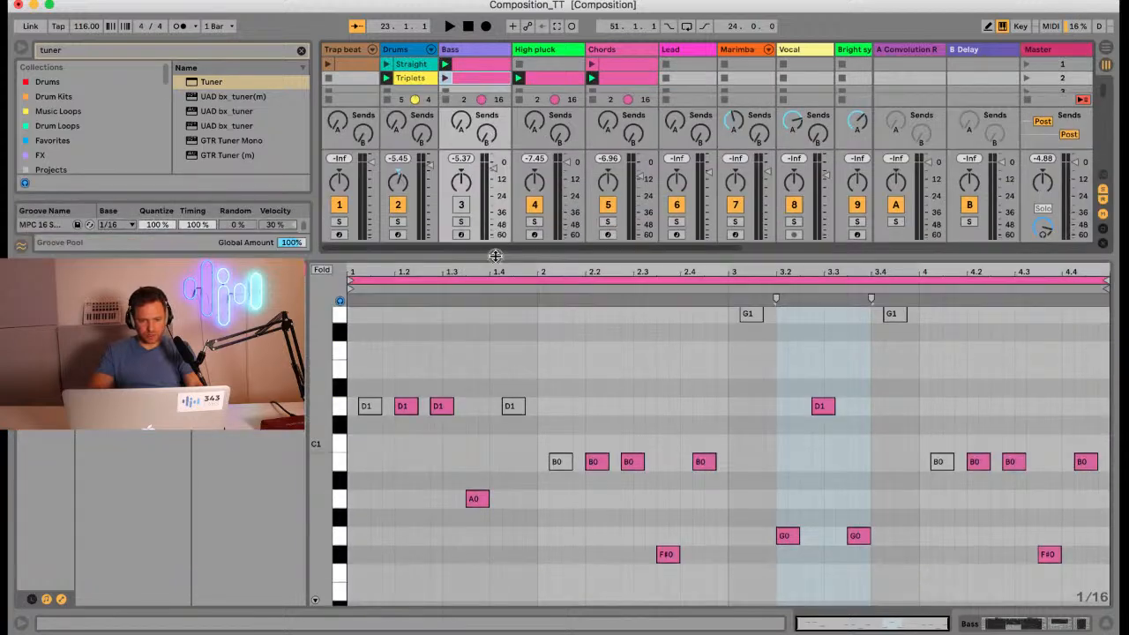
left_click(496, 366)
key("super+a")
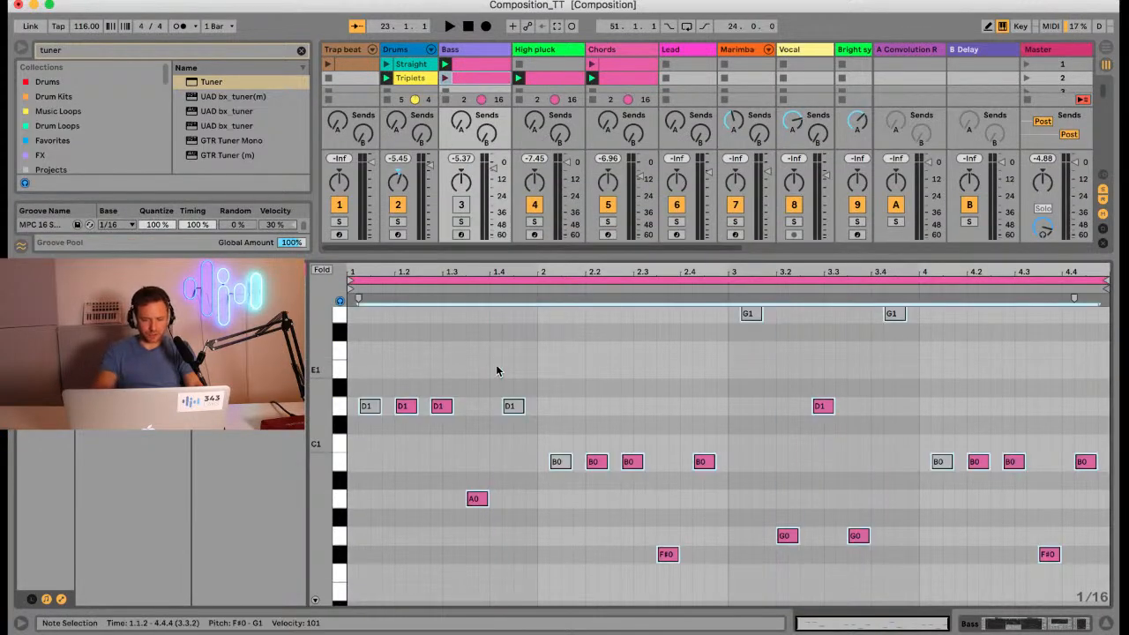
key("super+shift+u")
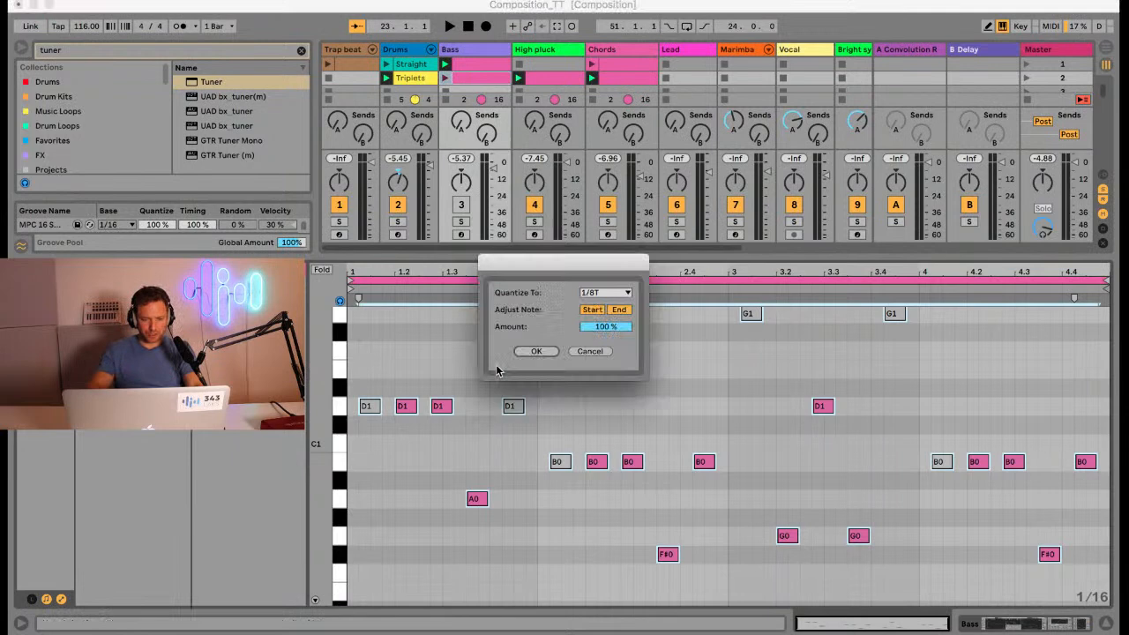
left_click(545, 352)
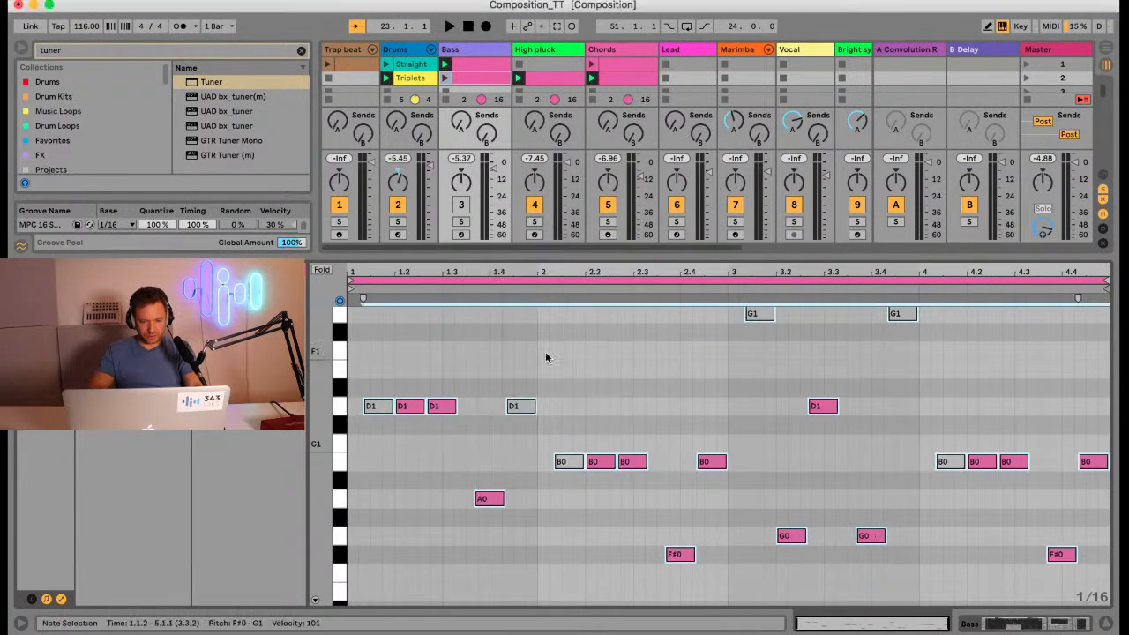
left_click(543, 372)
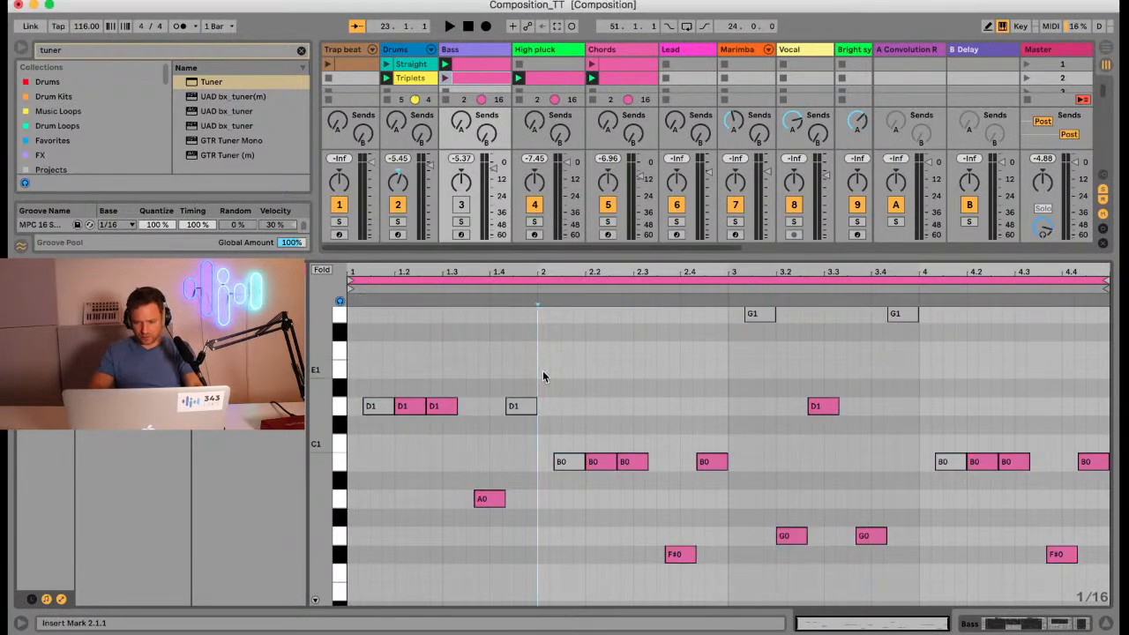
key("super+3")
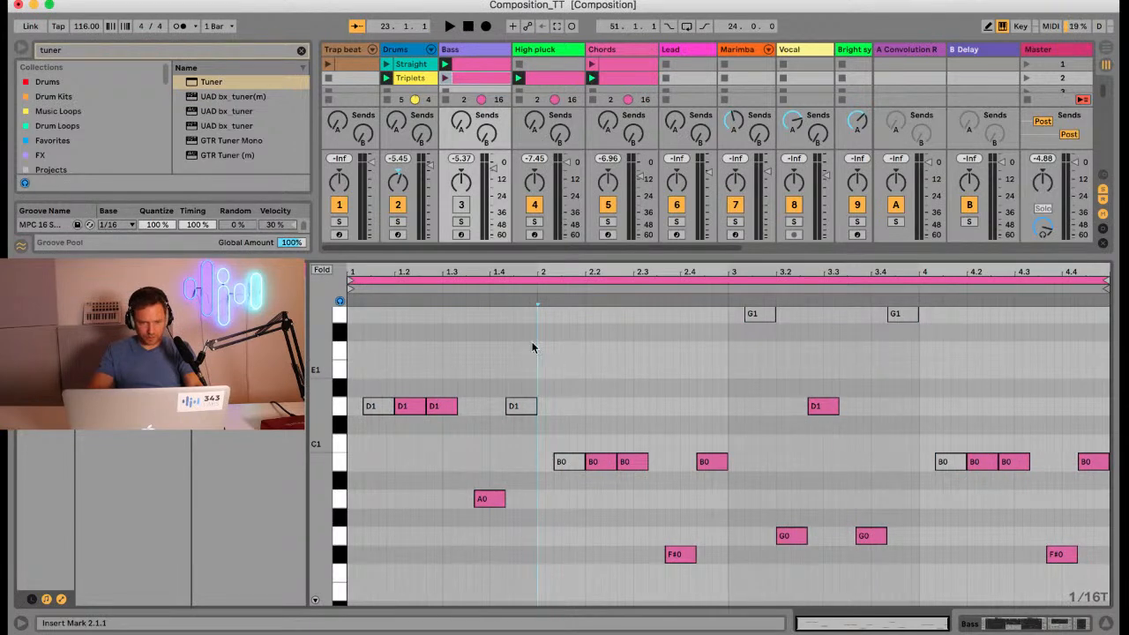
Step: Launch the scene 2 bass clip with the Bass track unmuted, and mute High pluck and Chords to hear it with the drums
left_click(446, 78)
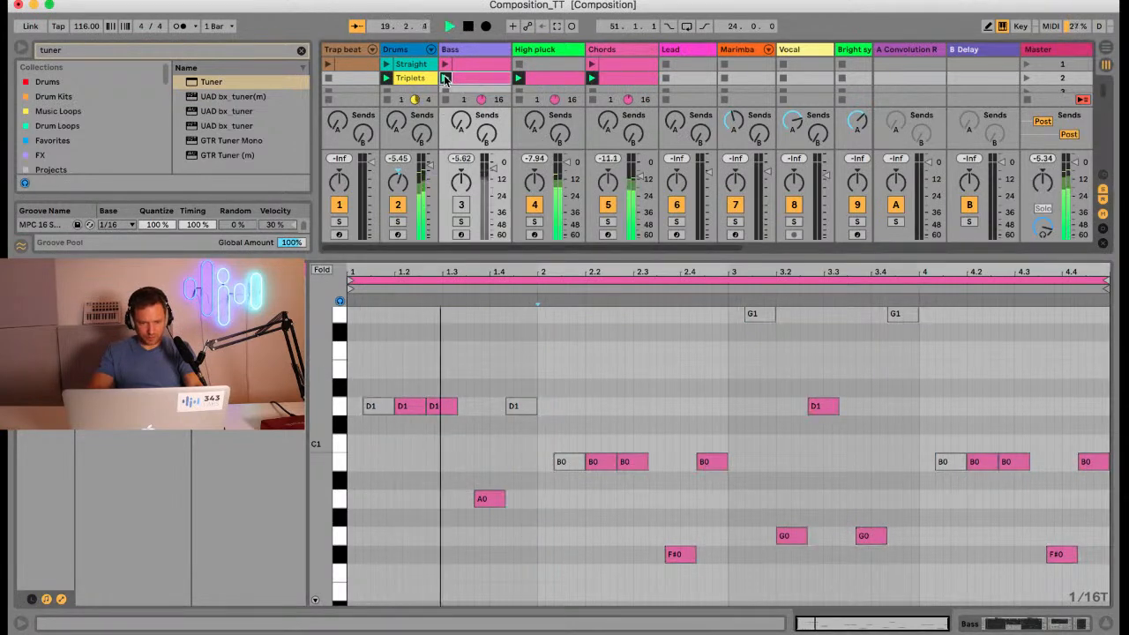
left_click(461, 205)
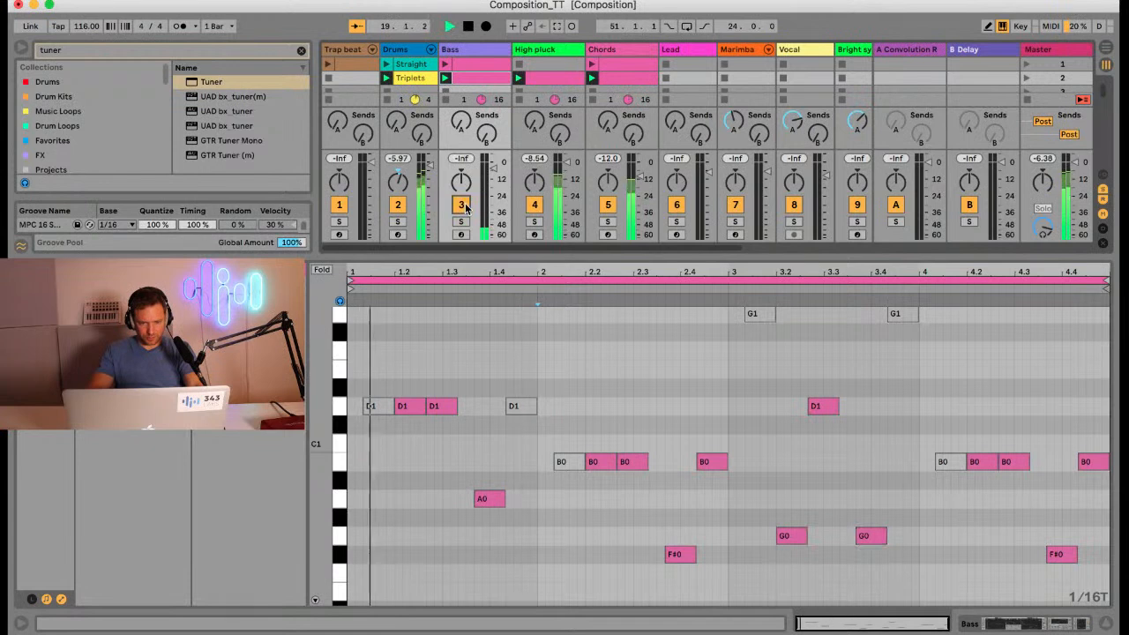
left_click(534, 205)
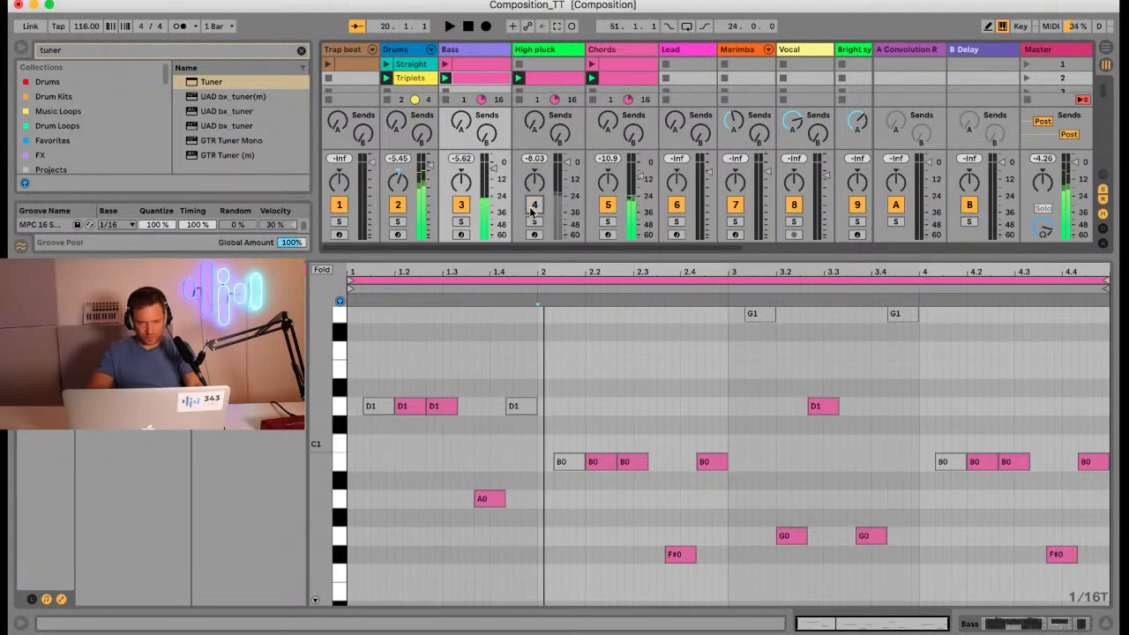
left_click(608, 204)
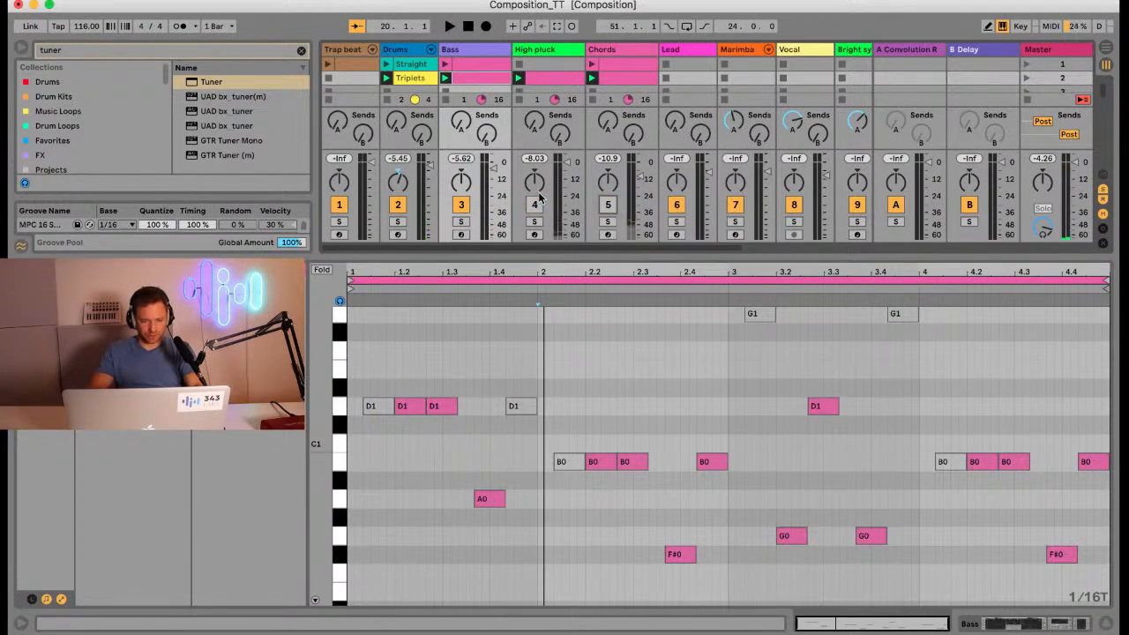
key("space")
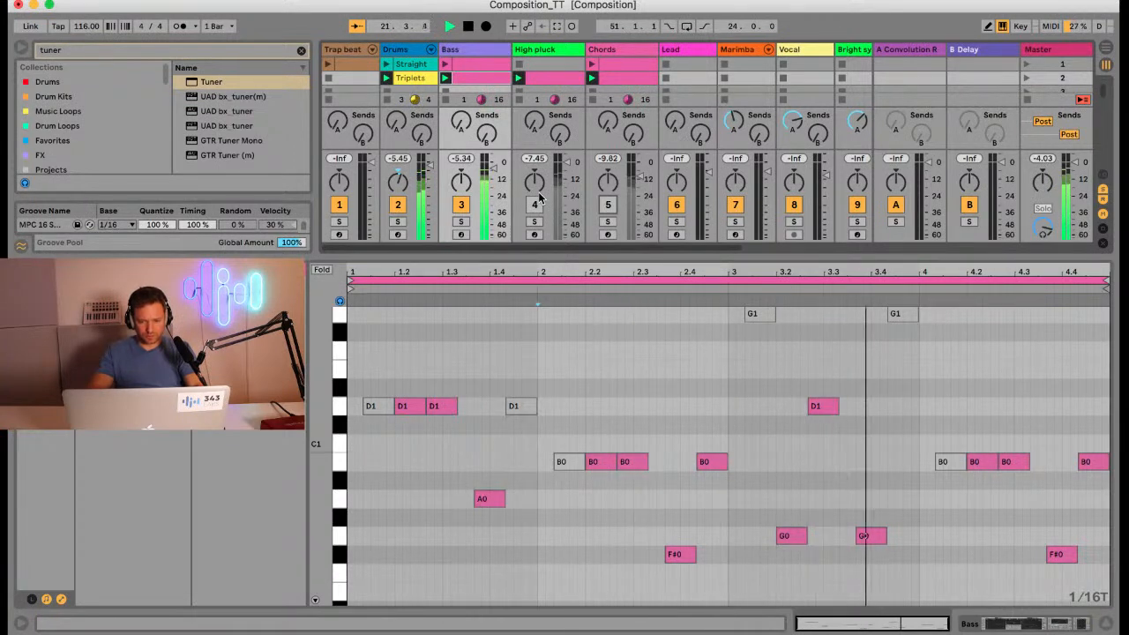
left_click(569, 364)
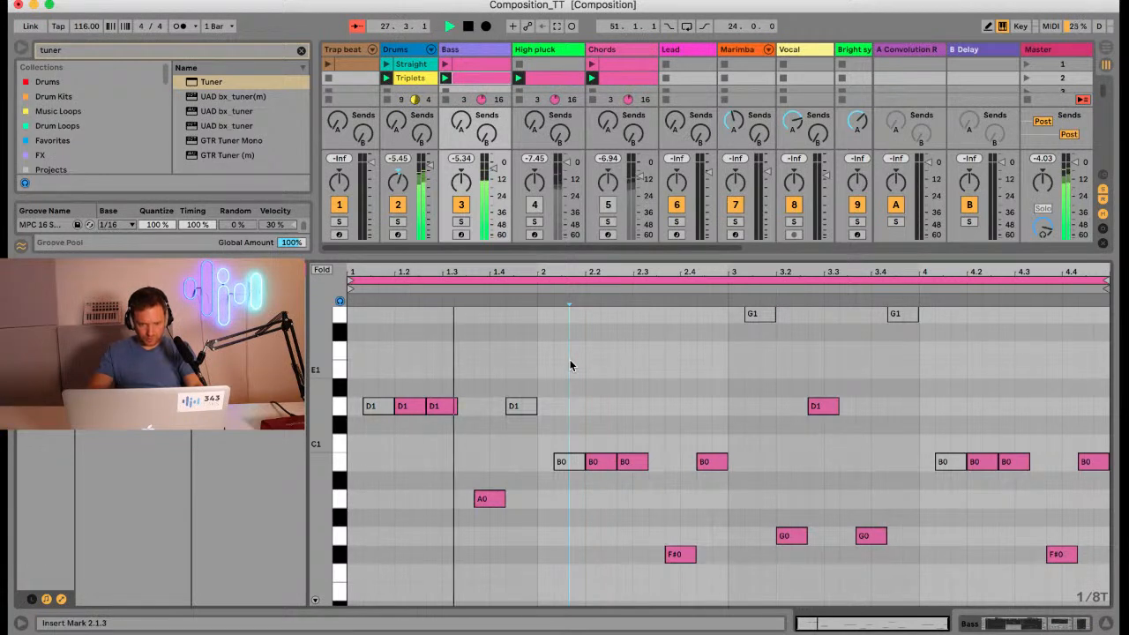
Step: Unmute the High pluck track and restart playback to hear it with the triplet bass and drums
key("space")
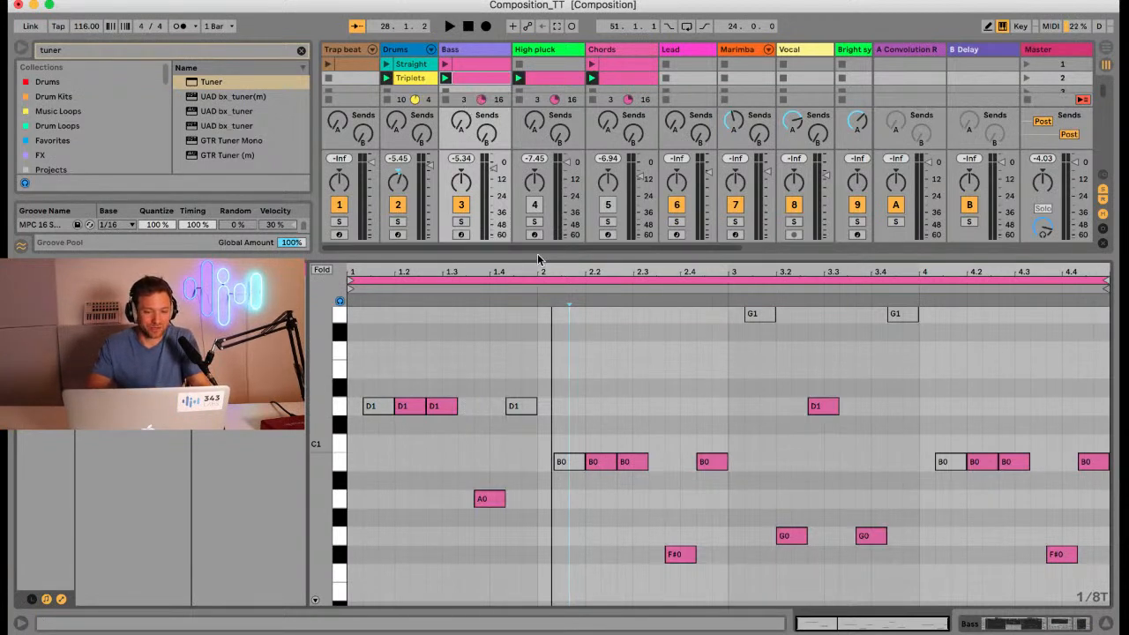
left_click_drag(537, 253, 538, 287)
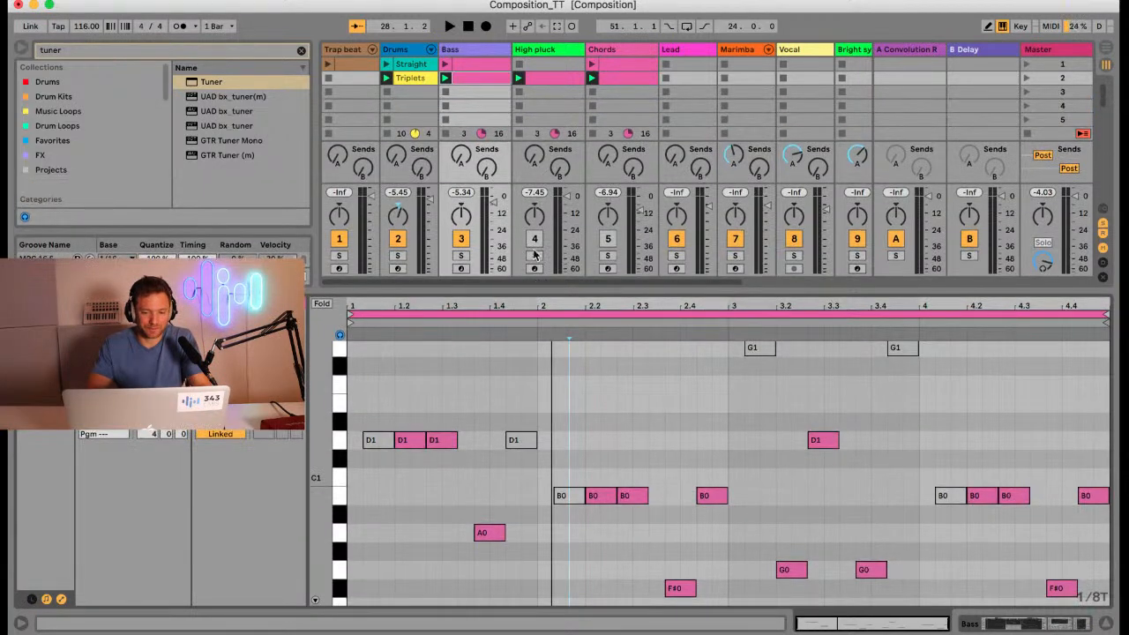
left_click(534, 240)
key("space")
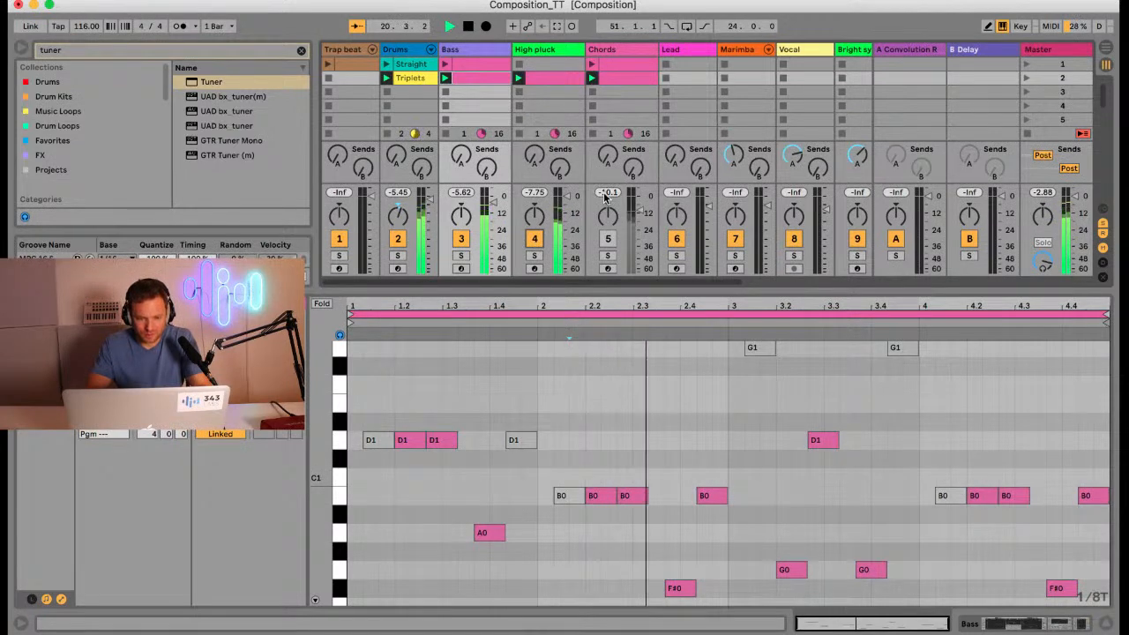
Step: Reduce the Dry/Wet of the Echo effect on the High pluck track to 6.3%
left_click(547, 49)
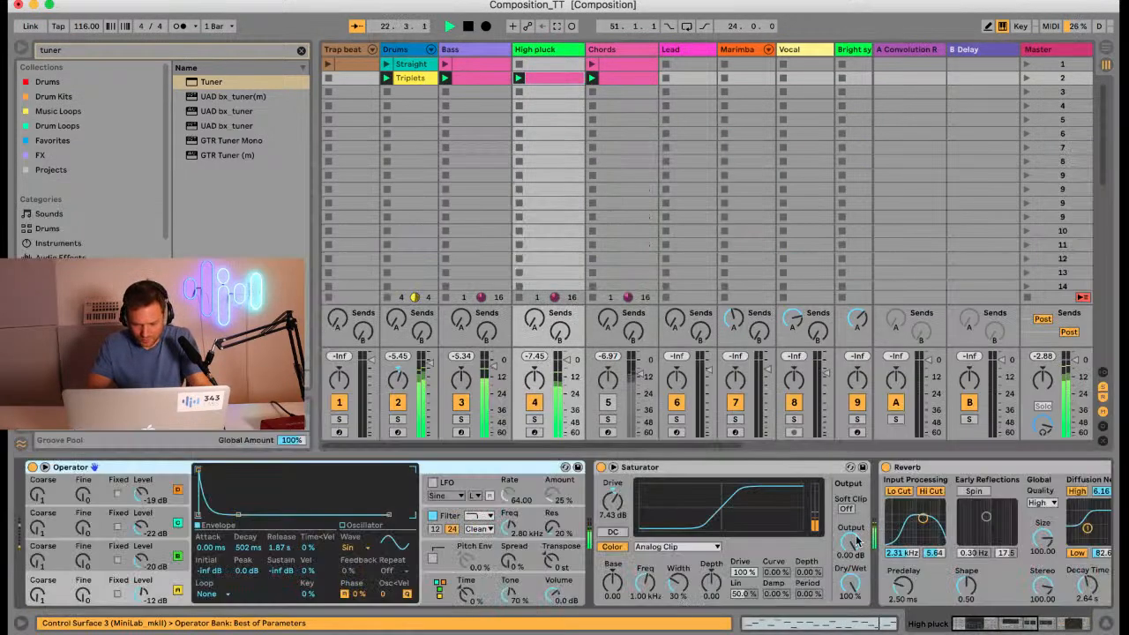
scroll(928, 563, "right", 10)
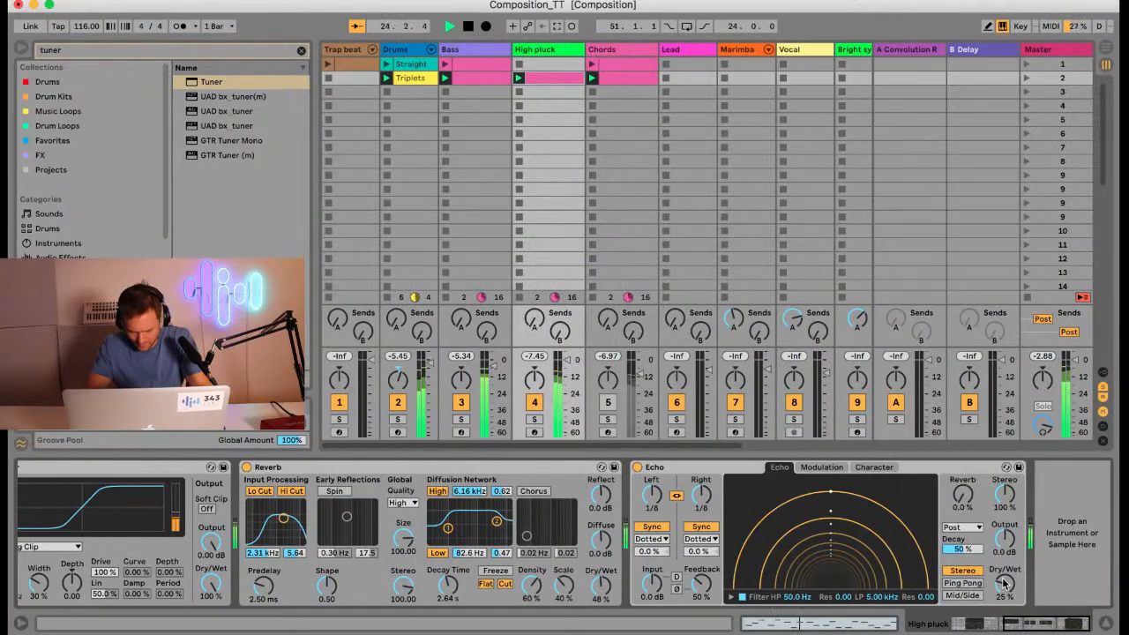
left_click_drag(1004, 582, 1004, 584)
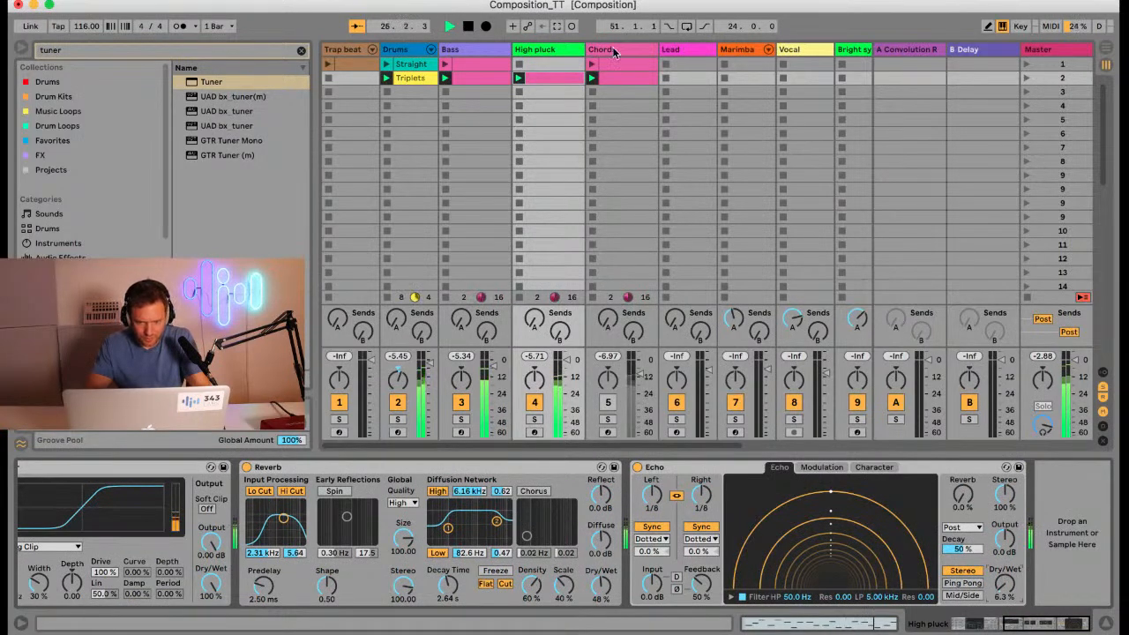
Step: Unmute the Chords track and play all parts together, viewing the scene 2 clips of Drums, Bass, High pluck and Chords in turn
left_click(608, 403)
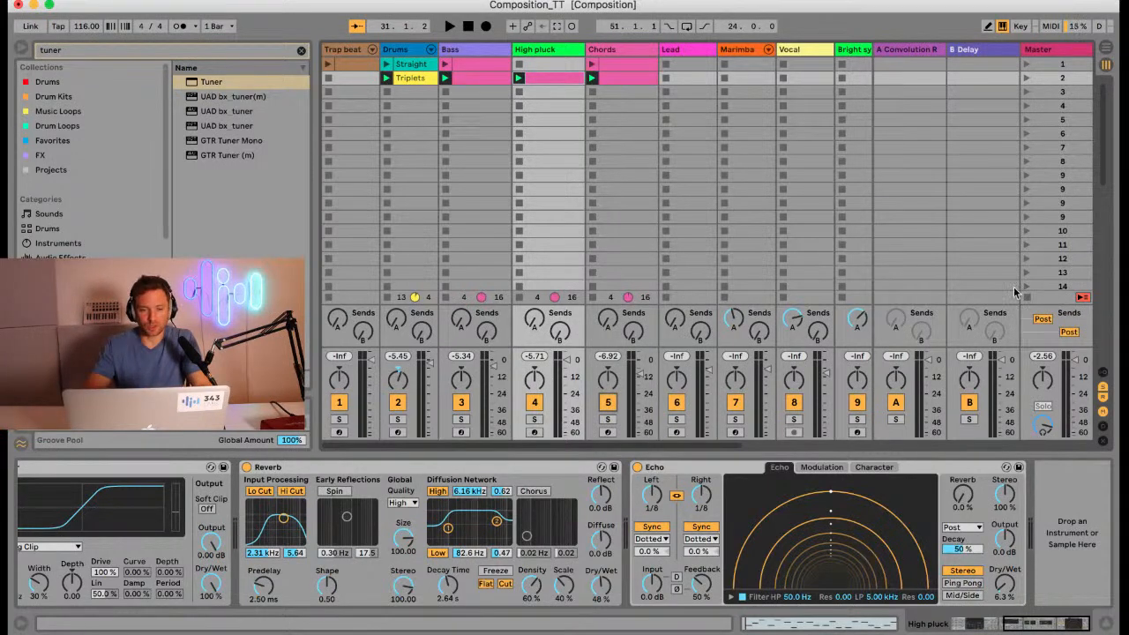
key("space")
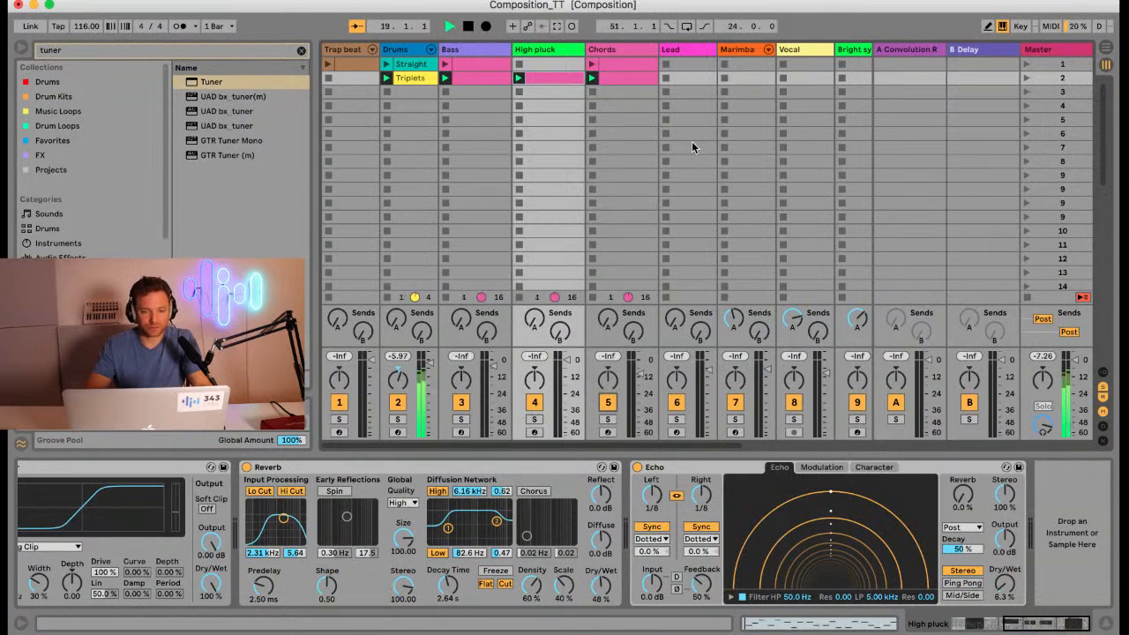
left_click(401, 80)
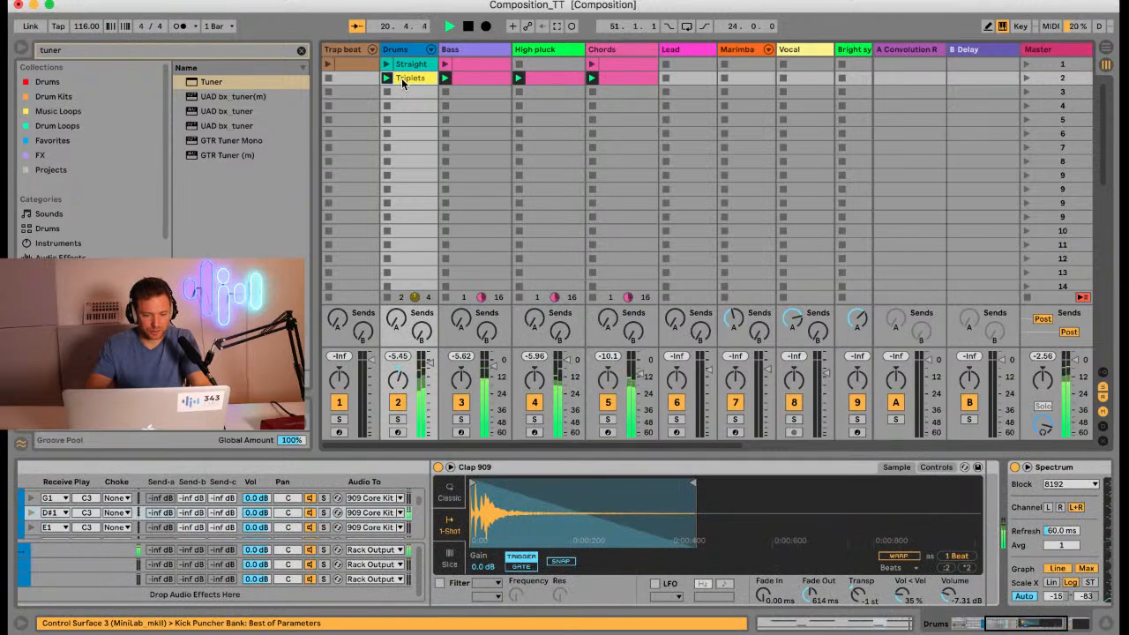
double_click(402, 77)
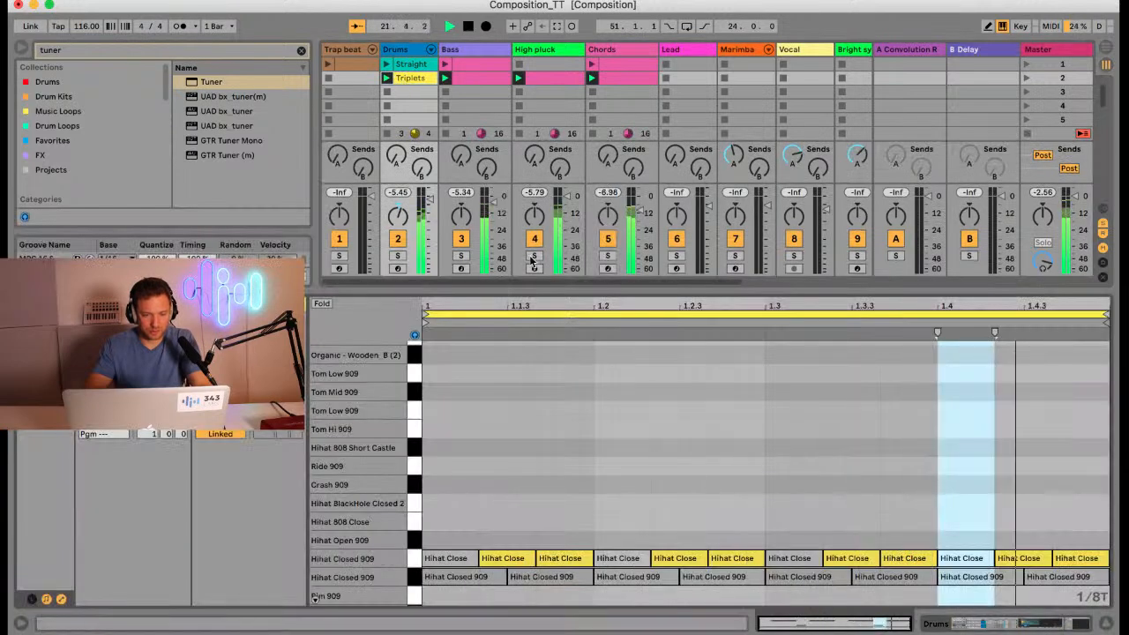
left_click(478, 80)
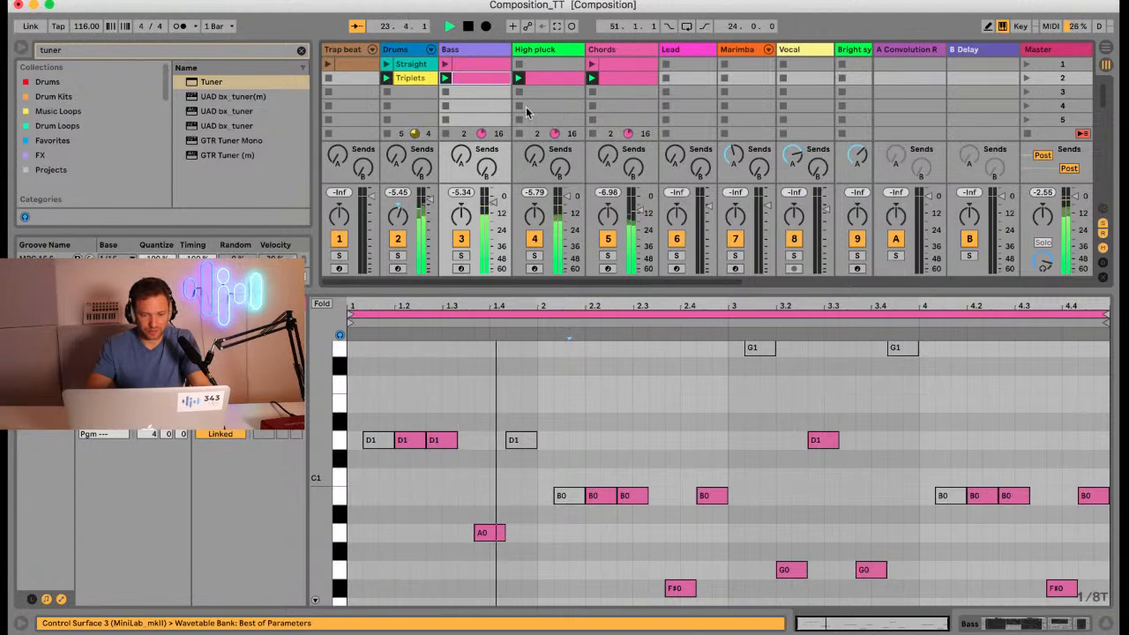
left_click(554, 78)
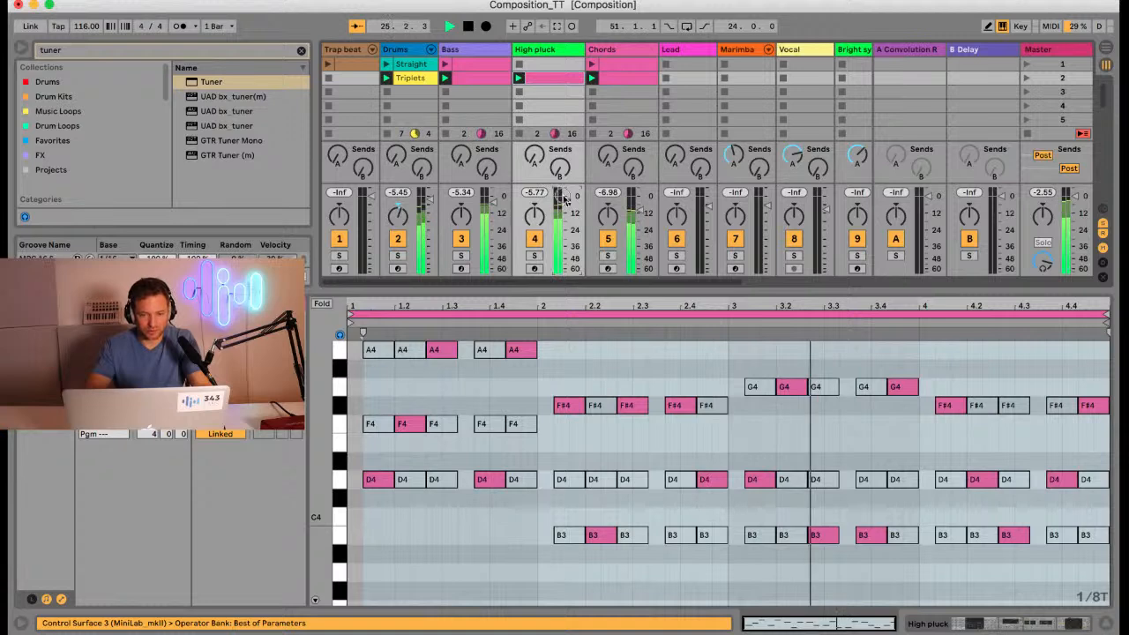
left_click(622, 80)
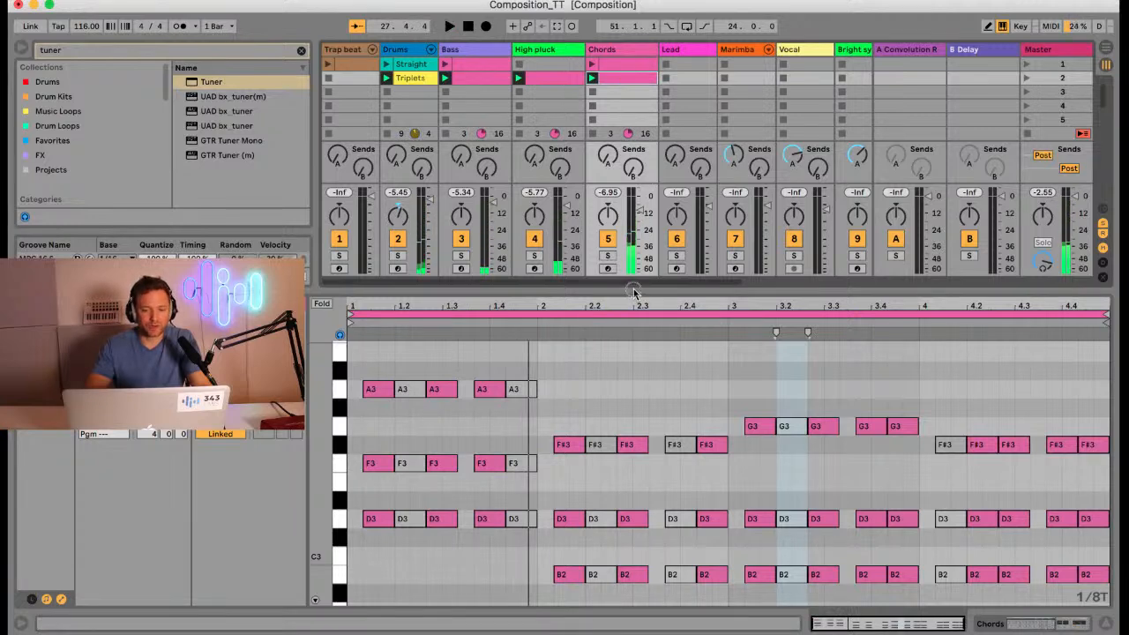
left_click_drag(633, 294, 633, 430)
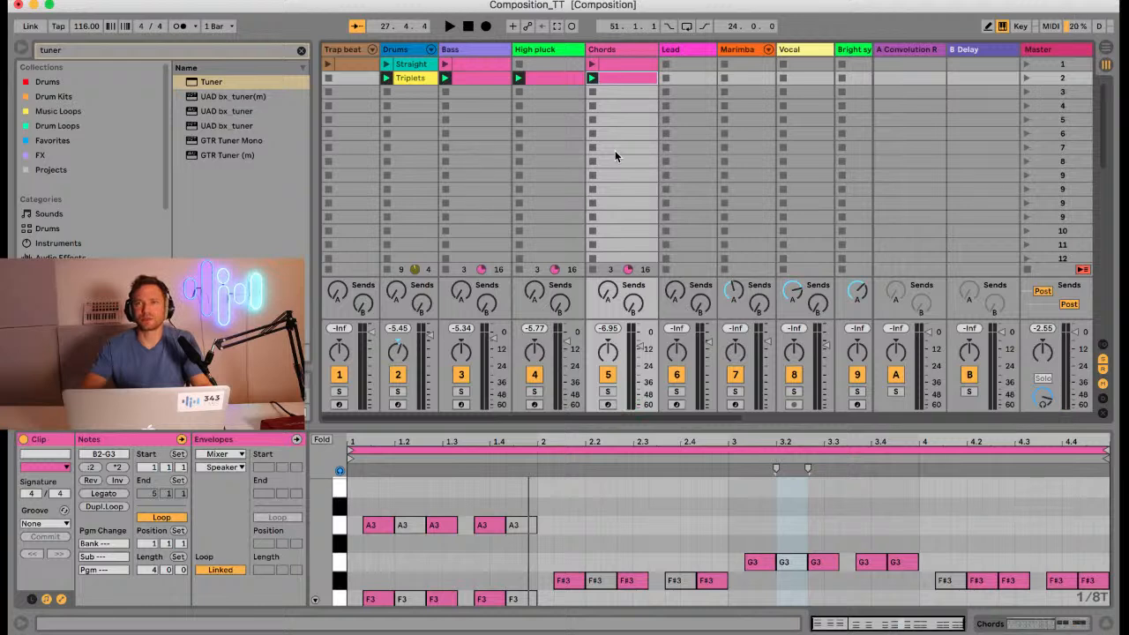
Step: Examine the High pluck track's device chain, from Operator through Saturator and Reverb to Echo
left_click(542, 51)
double_click(545, 53)
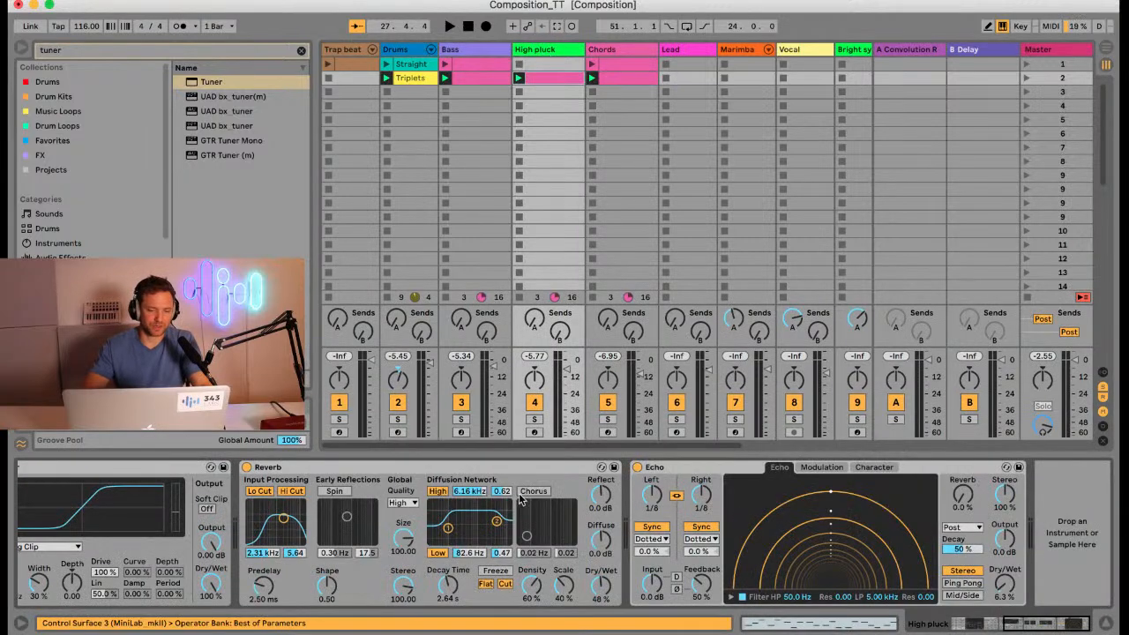
scroll(359, 526, "left", 5)
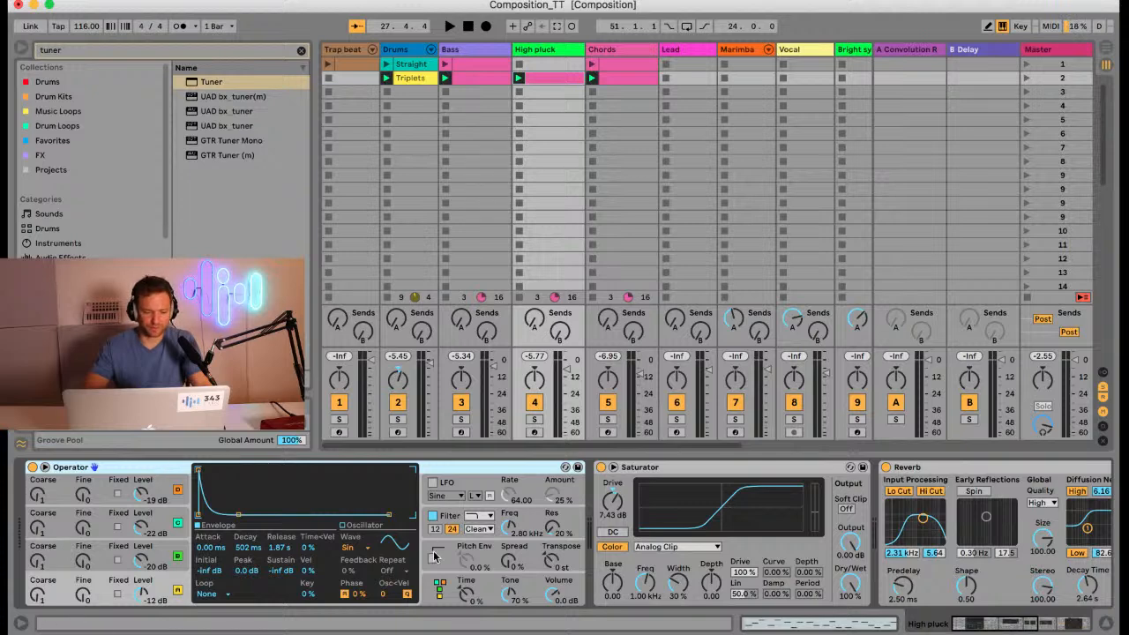
scroll(434, 556, "right", 10)
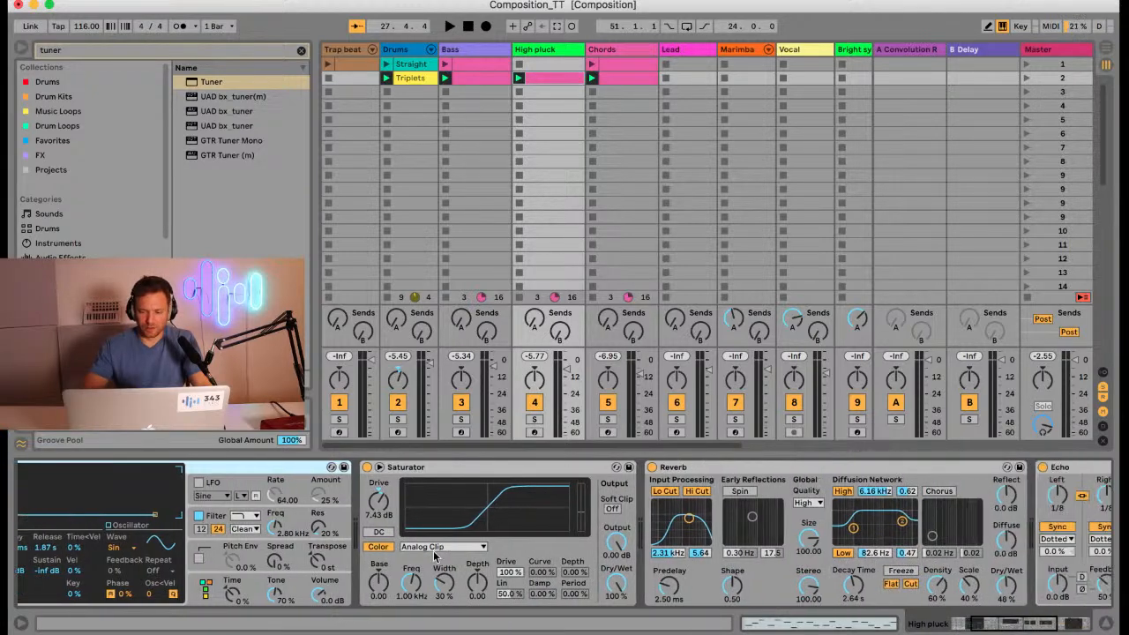
scroll(434, 556, "left", 10)
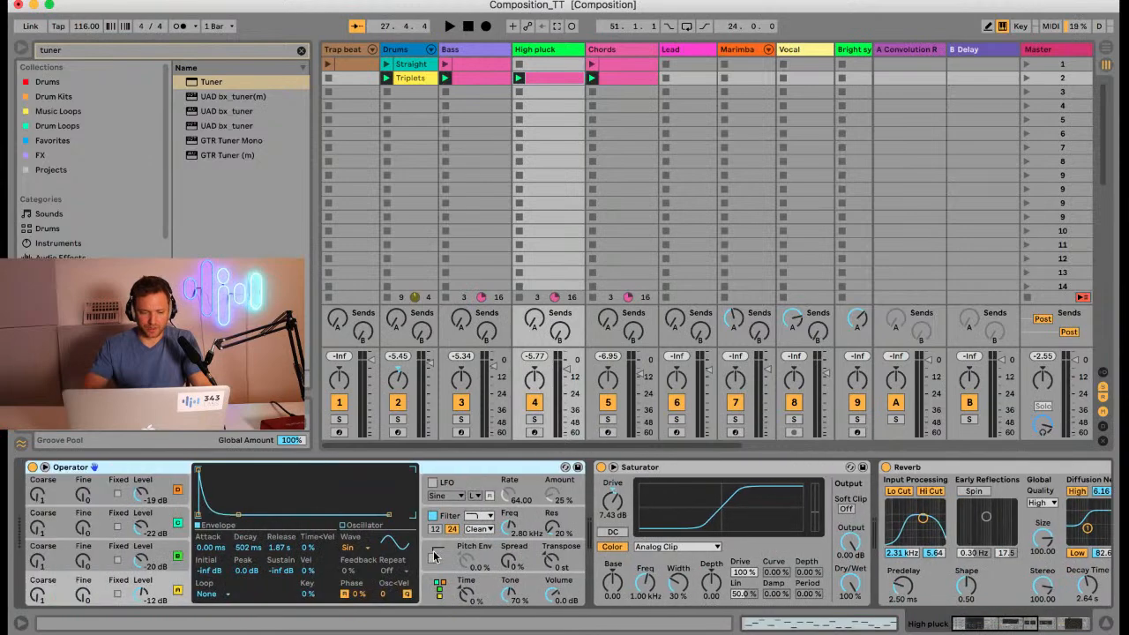
left_click(667, 467)
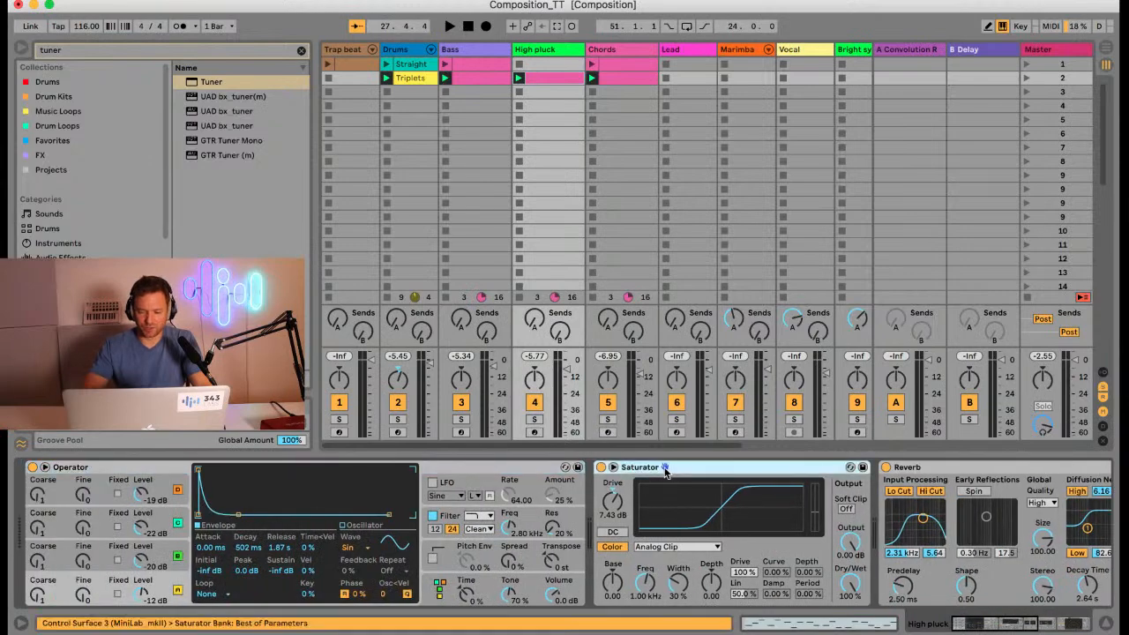
scroll(875, 505, "right", 10)
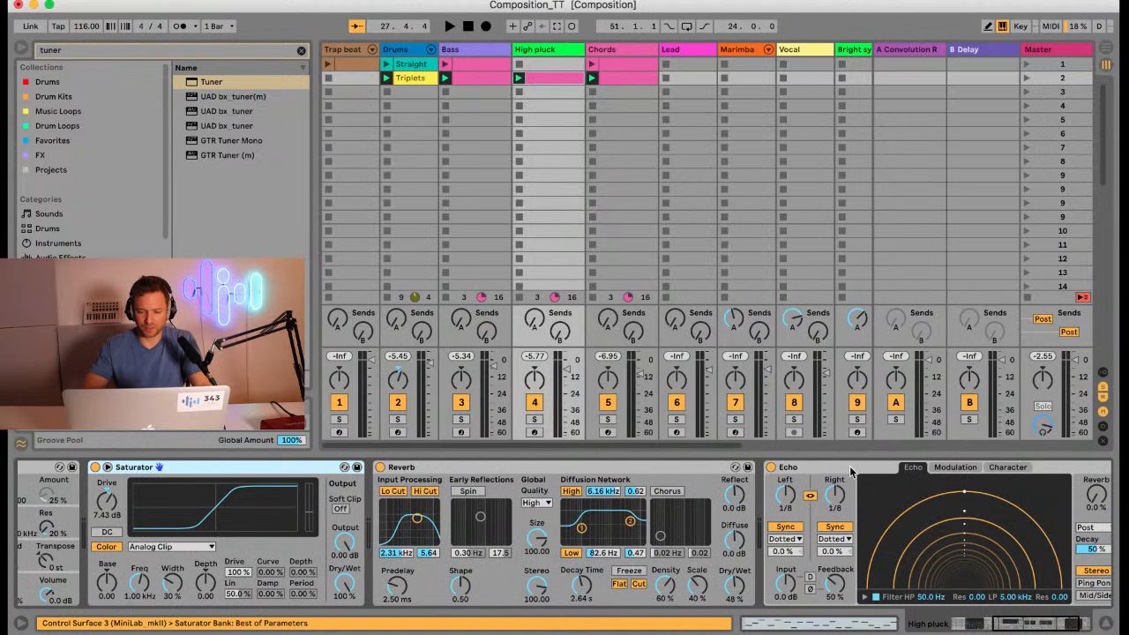
scroll(851, 494, "left", 10)
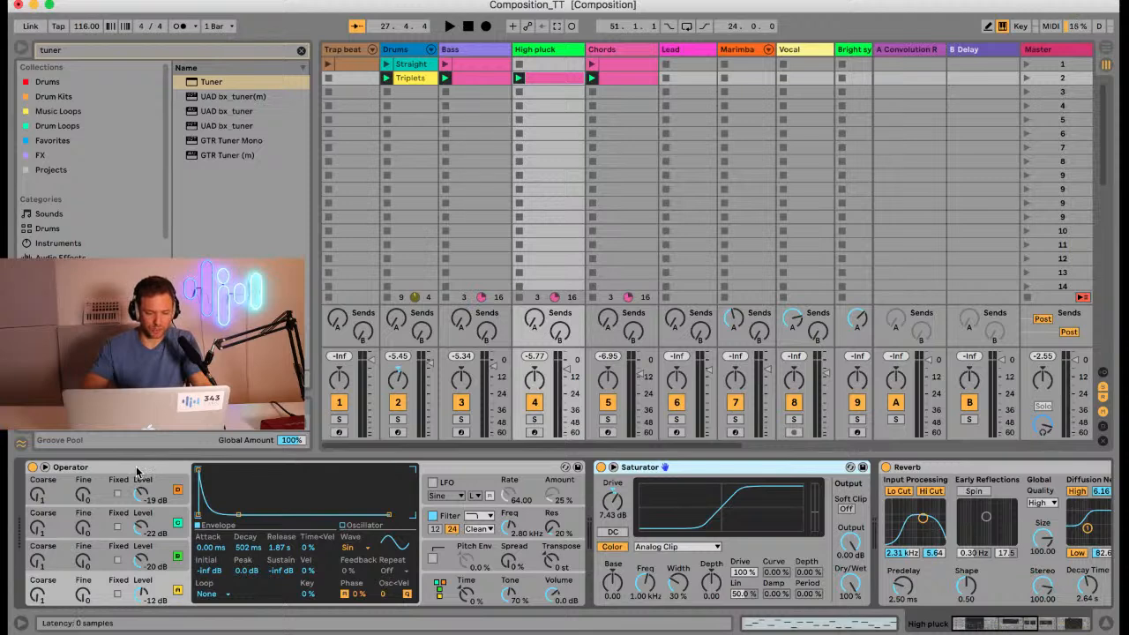
Step: Try raising Operator's envelope sustain to 0.0 dB with a 913 ms decay, and play the High pluck track soloed
left_click_drag(238, 515, 256, 472)
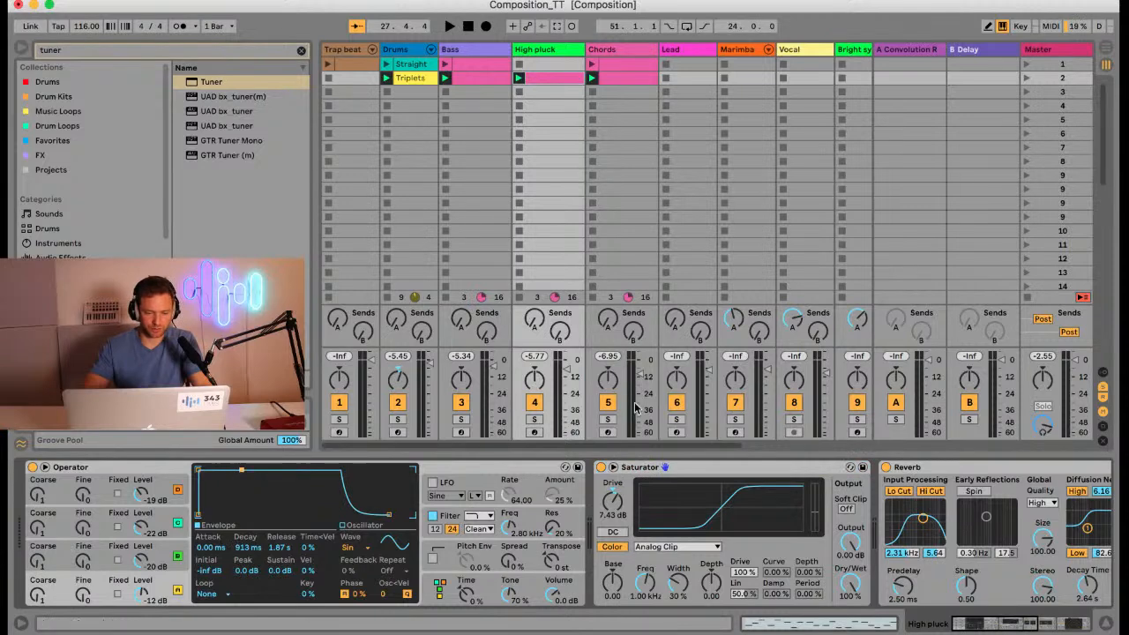
left_click(534, 420)
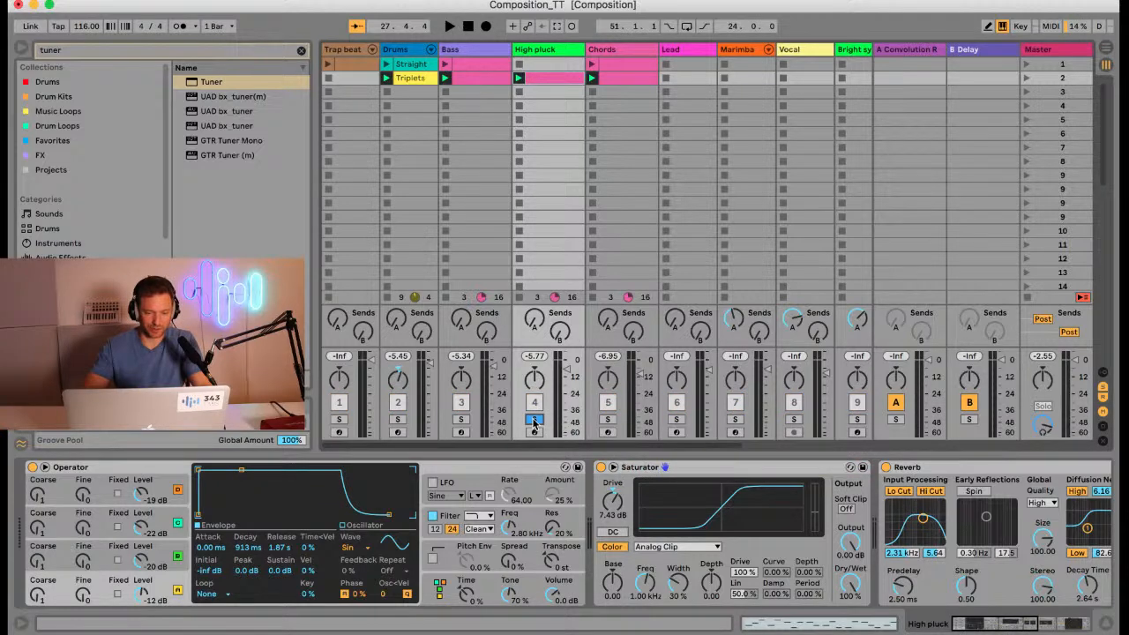
key("space")
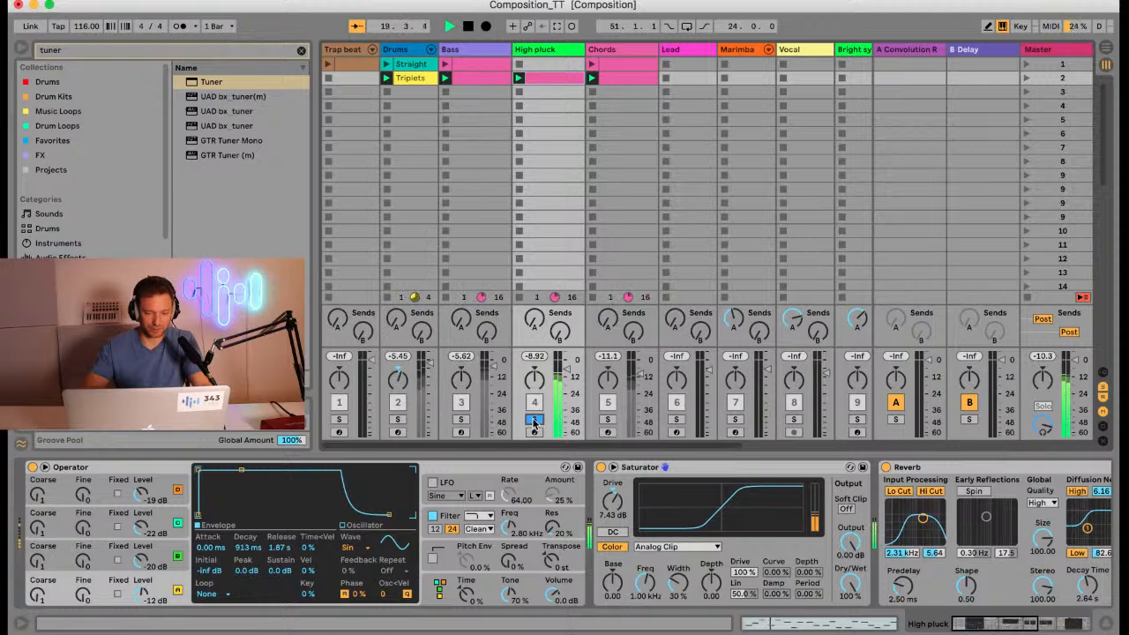
key("space")
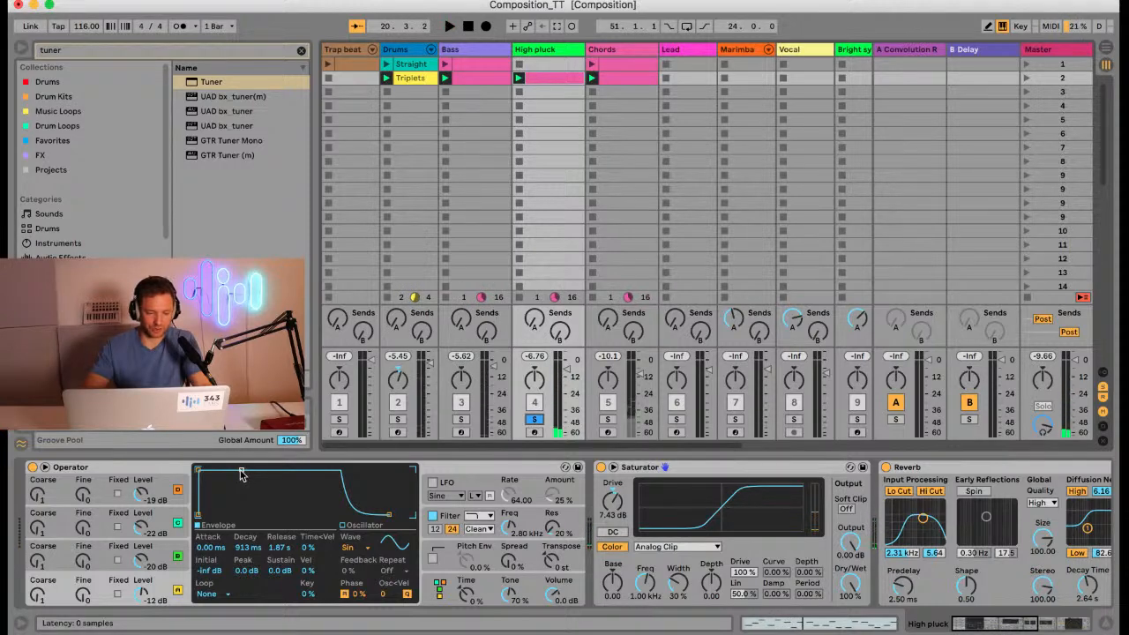
Step: During playback, lower Operator's envelope sustain to -inf dB with a 1.31 s decay, and unsolo High pluck
key("space")
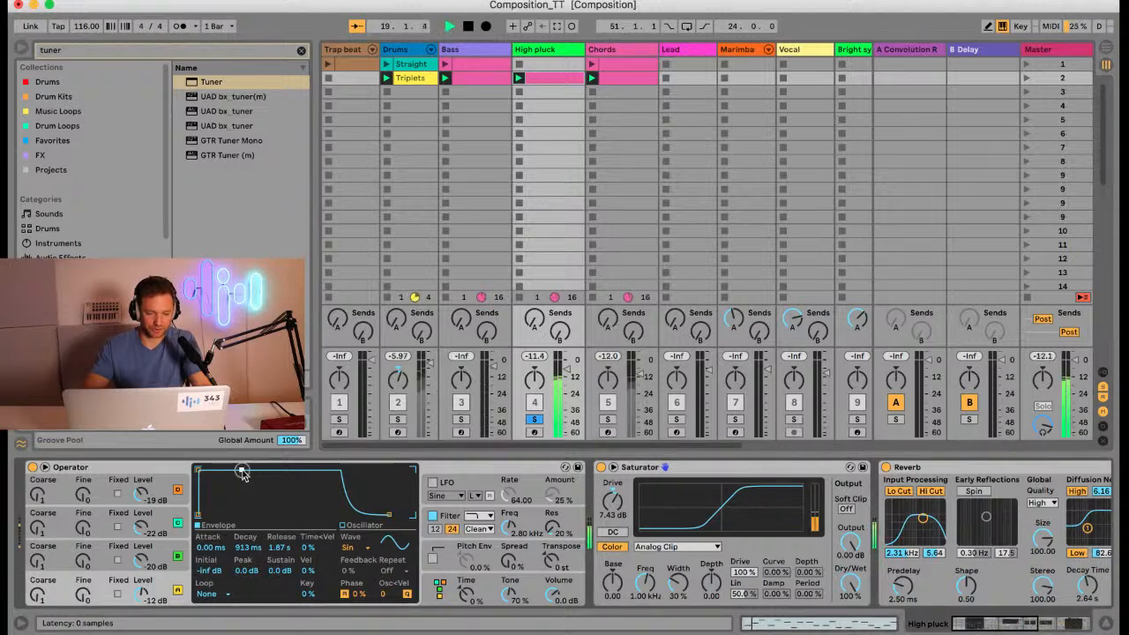
left_click_drag(243, 474, 244, 519)
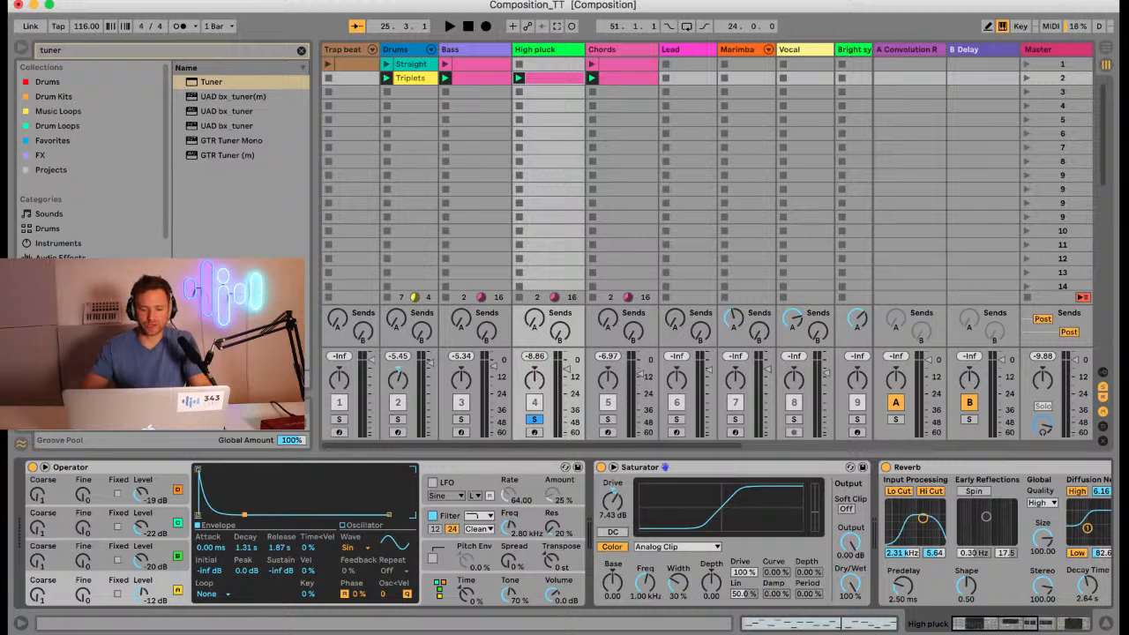
left_click(534, 423)
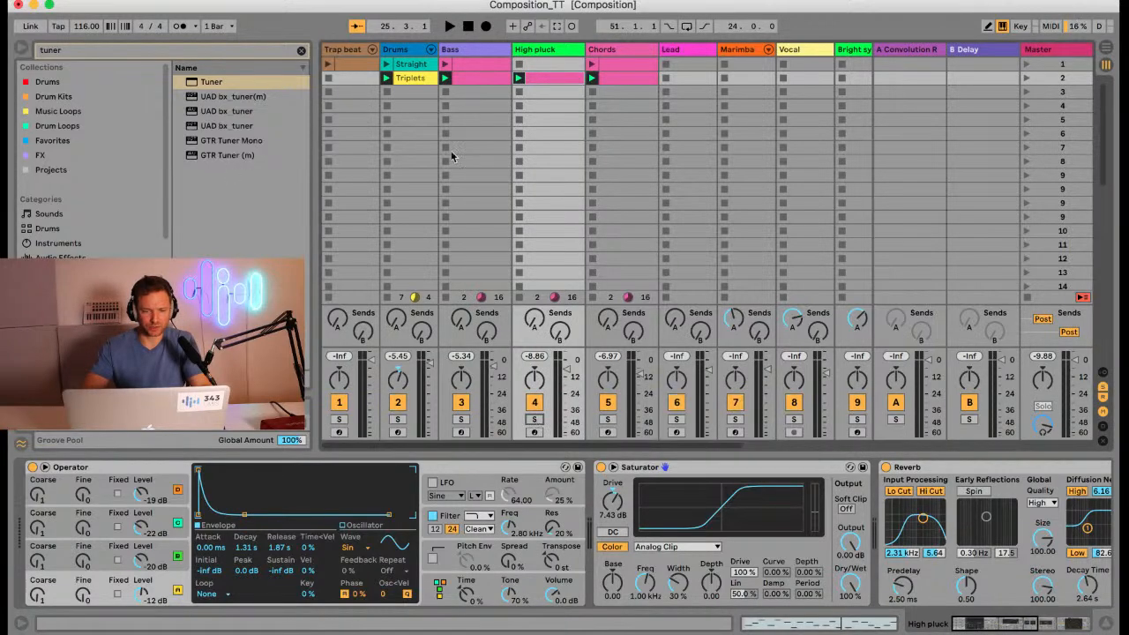
Step: Stop the Drums track's clip and copy its Triplets clip into the scene 3 slot
left_click(387, 120)
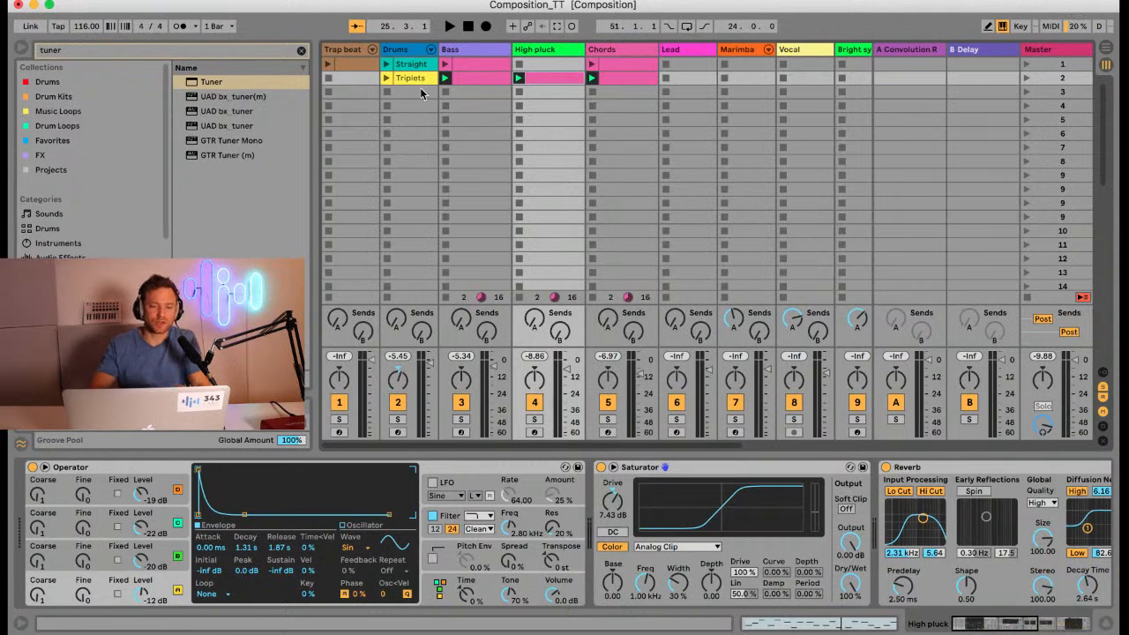
left_click(418, 87)
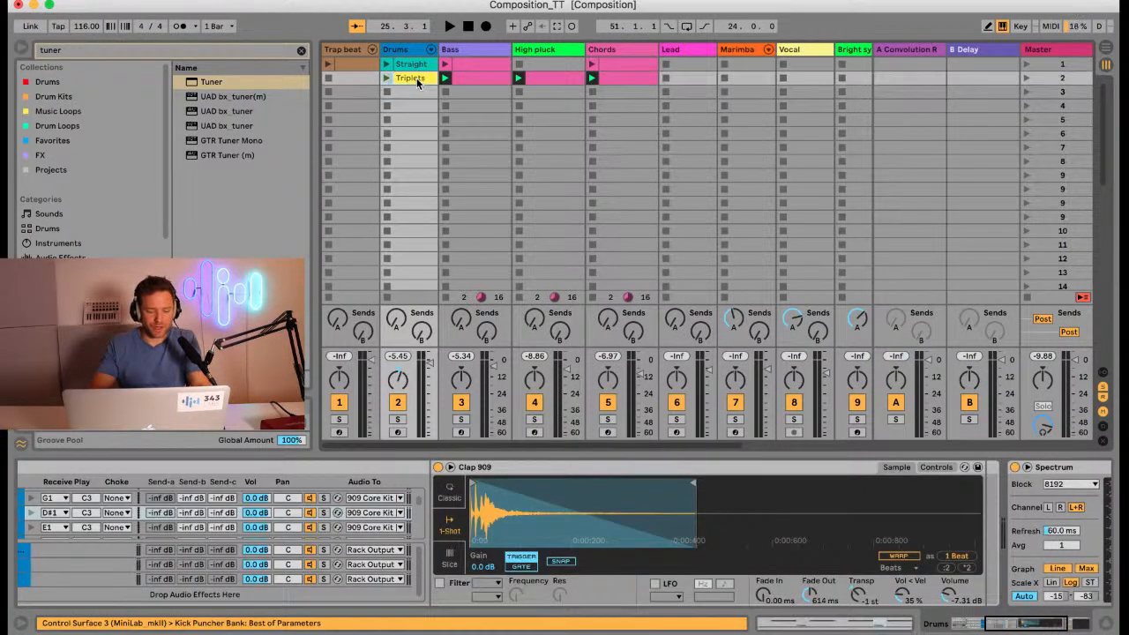
left_click_drag(417, 78, 412, 89)
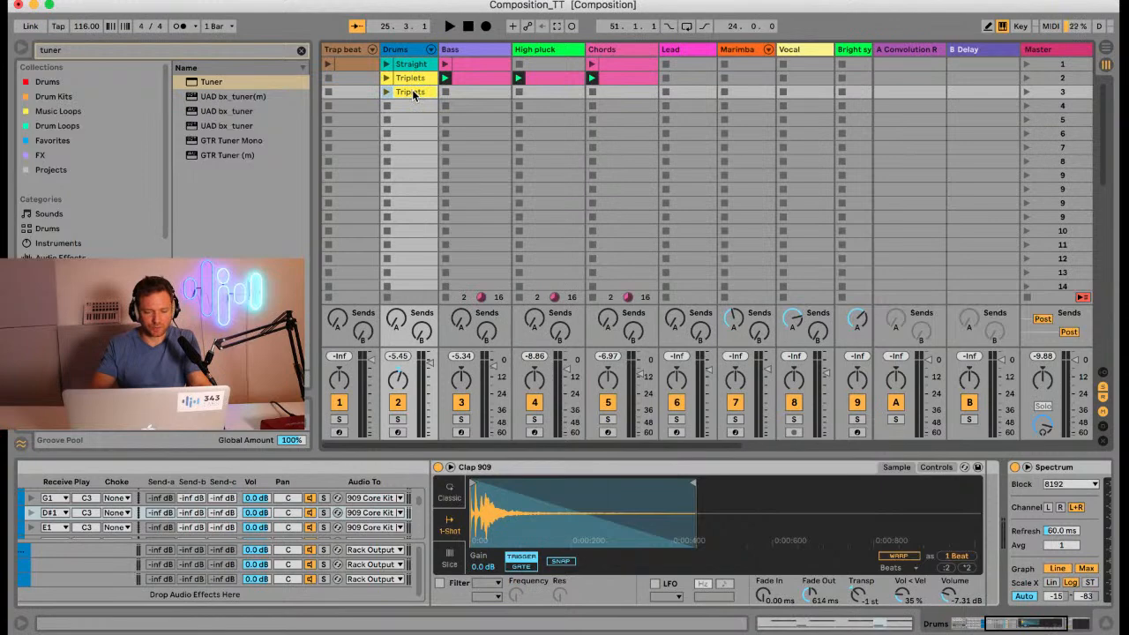
Step: Open the scene 3 Triplets clip and delete all straight-eighth notes in the lower Hihat Closed 909 row
double_click(412, 89)
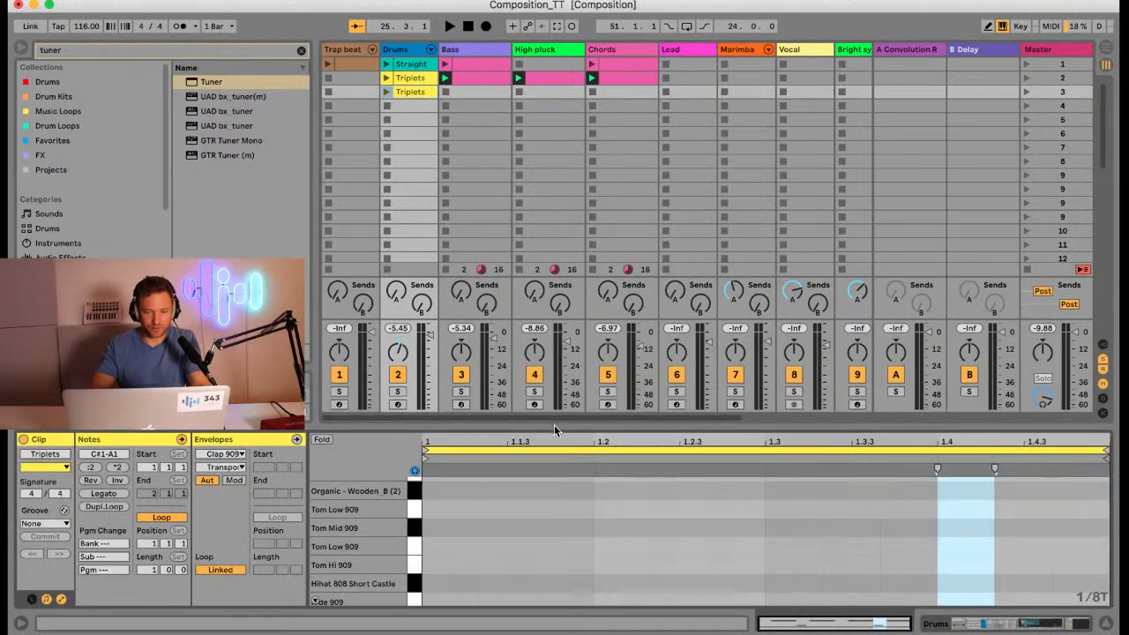
left_click_drag(554, 425, 538, 217)
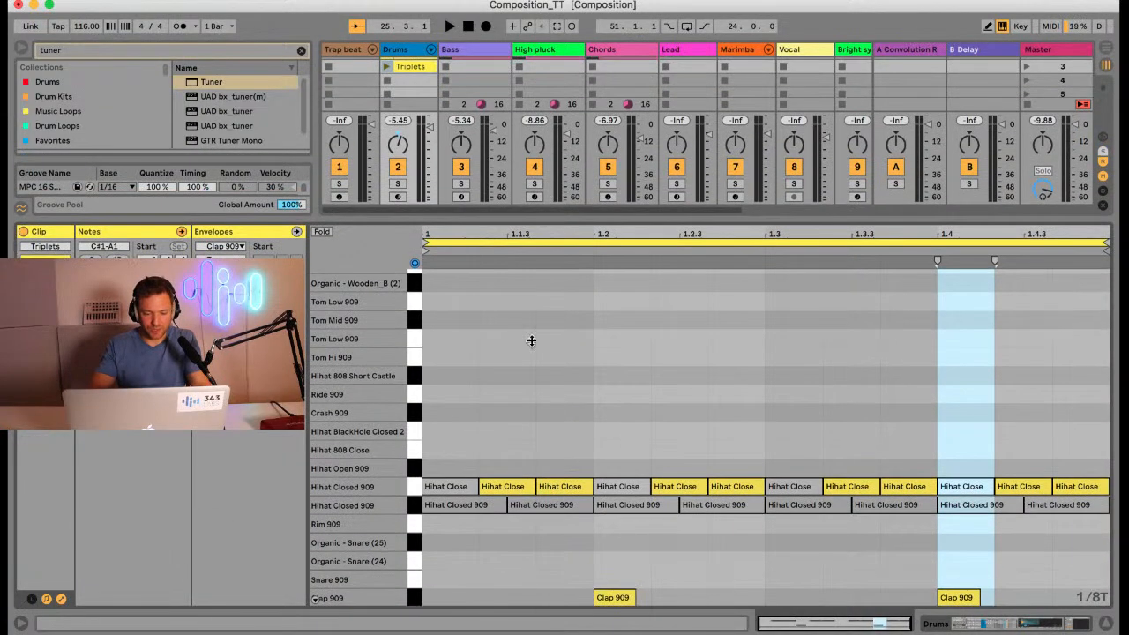
left_click(416, 506)
key("Delete")
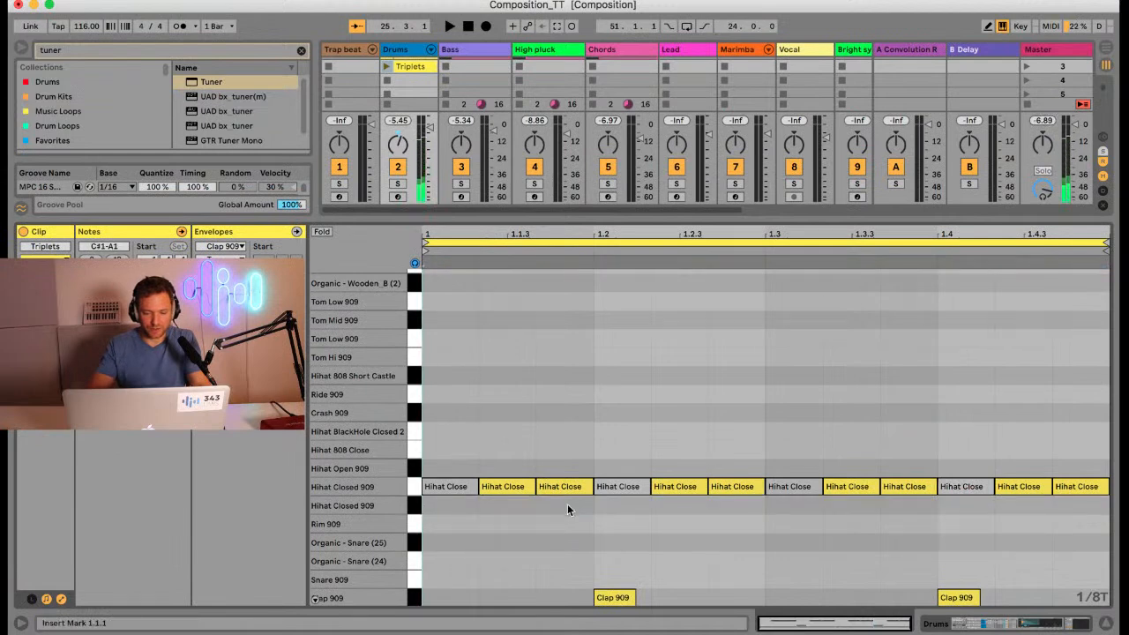
scroll(567, 504, "down", 3)
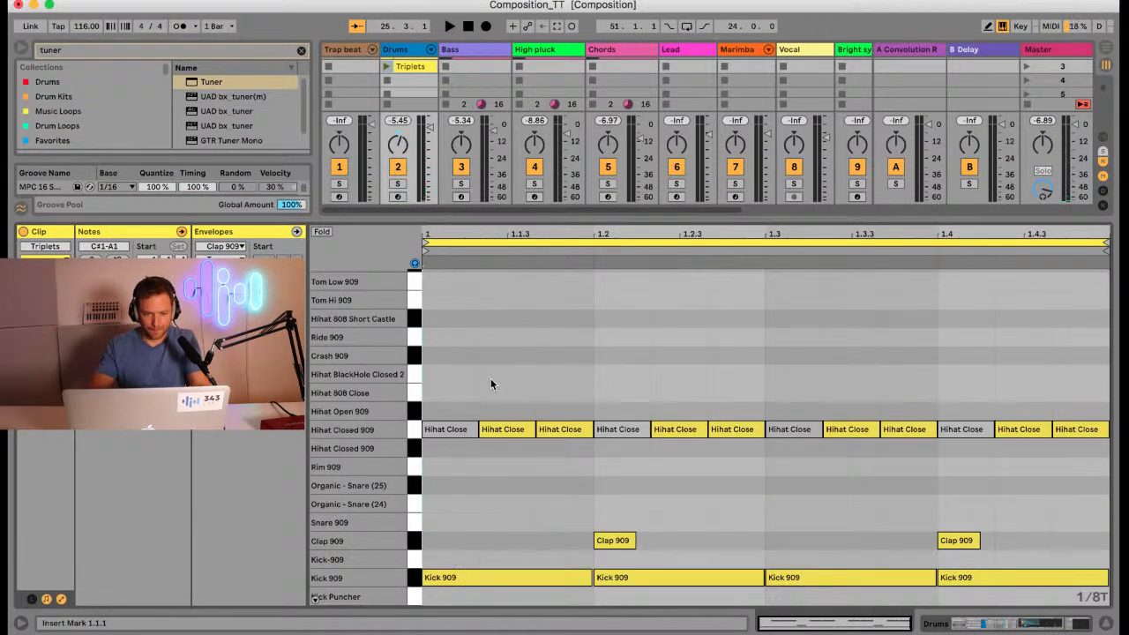
Step: Launch the scene 3 Triplets clip and reactivate all muted notes in the upper Hihat Closed 909 row, auditioning the pattern
left_click(386, 66)
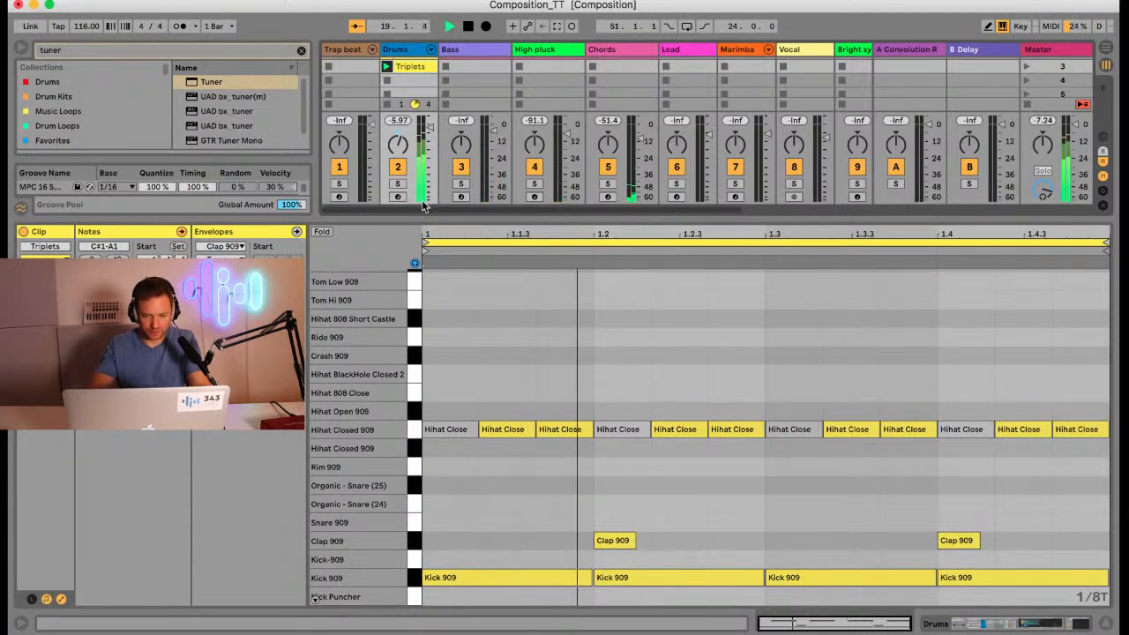
left_click(413, 433)
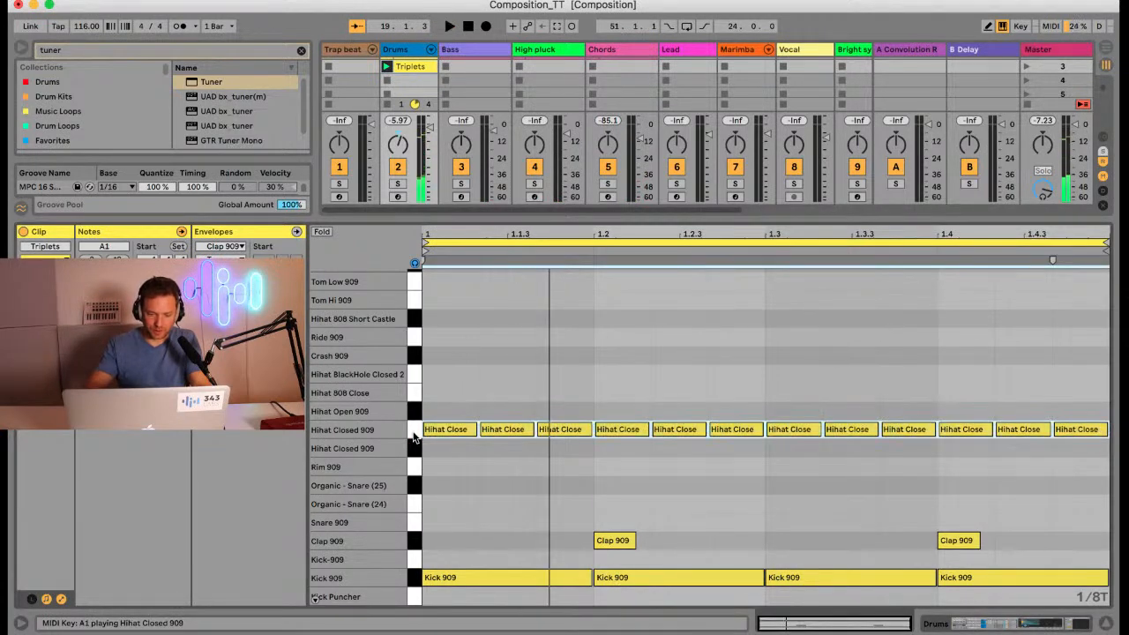
key("space")
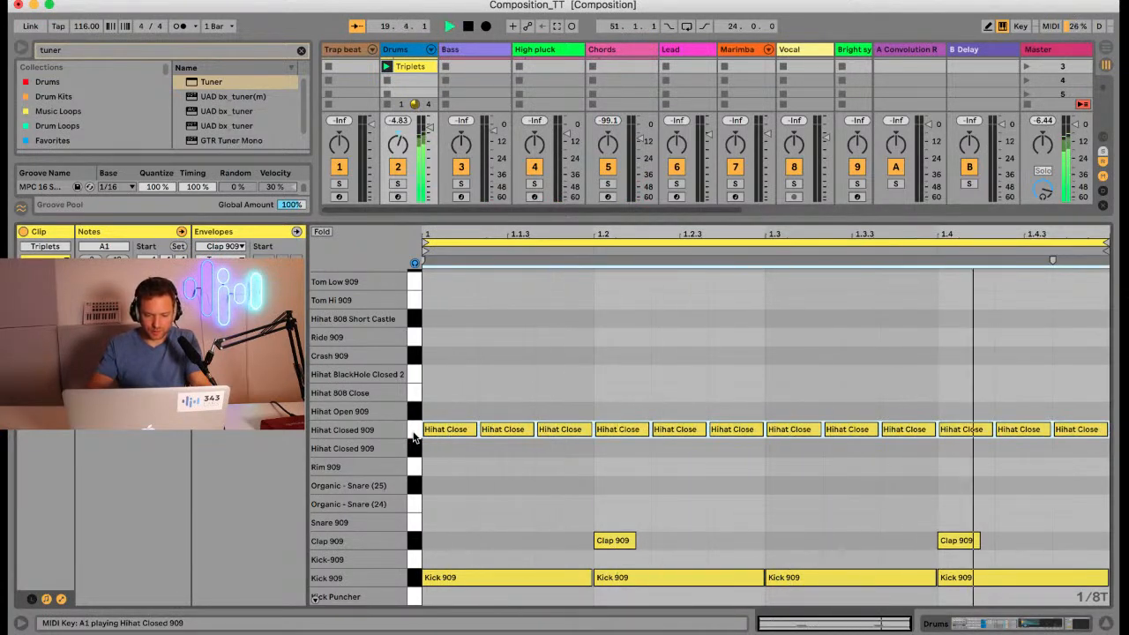
key("space")
Step: Deactivate both Clap 909 notes and draw straight 1/8 notes across the whole bar in the Hihat 808 Close row
left_click(415, 542)
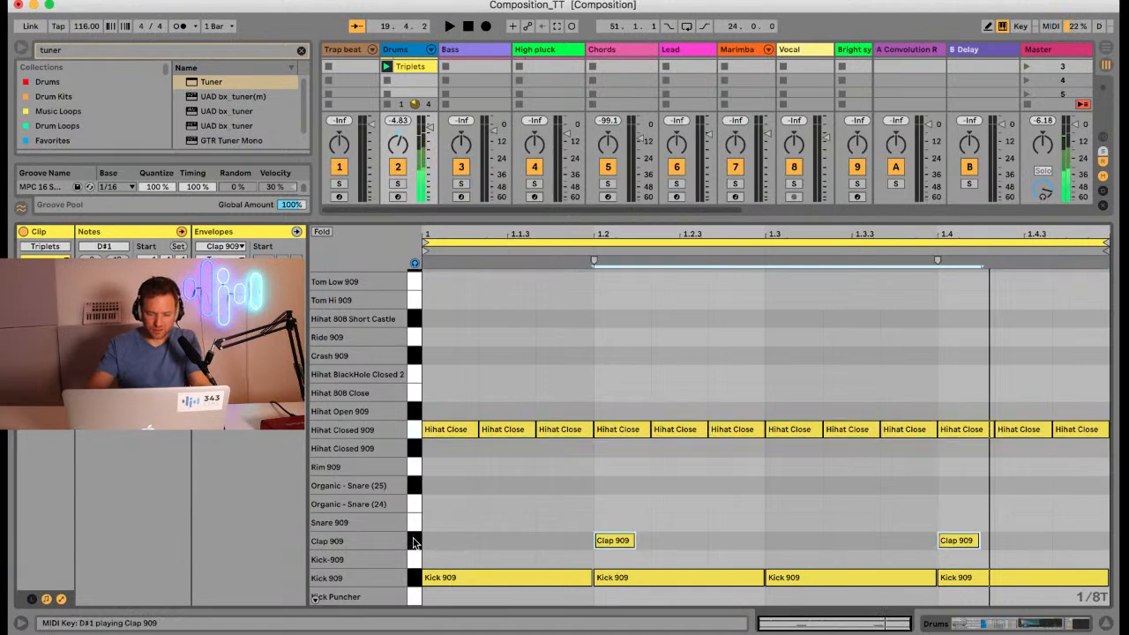
key("0")
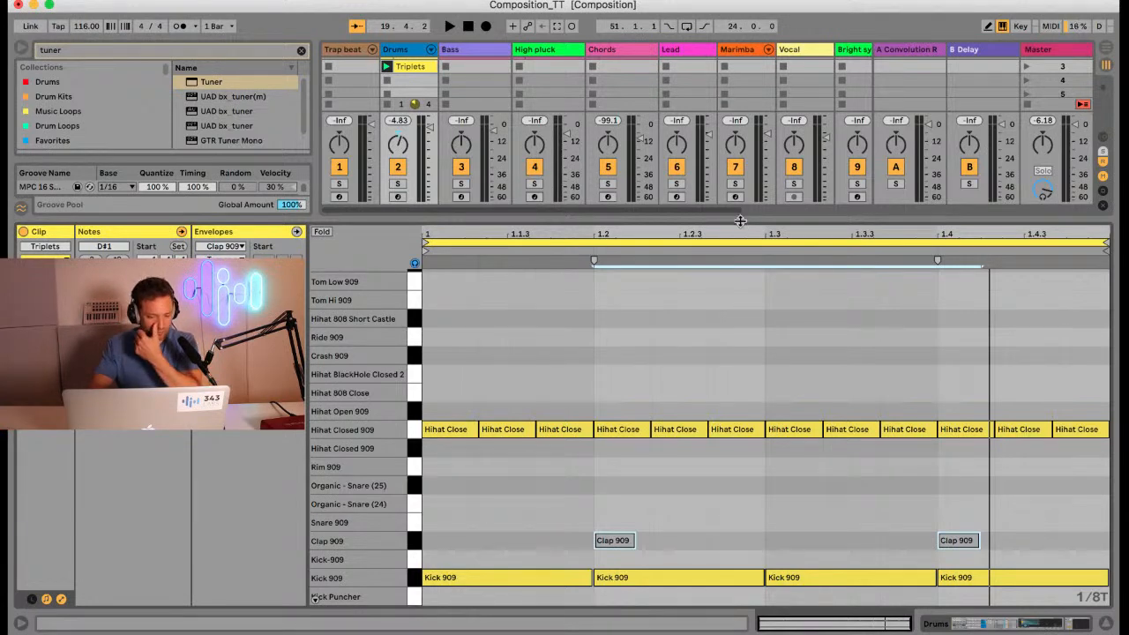
left_click(462, 396)
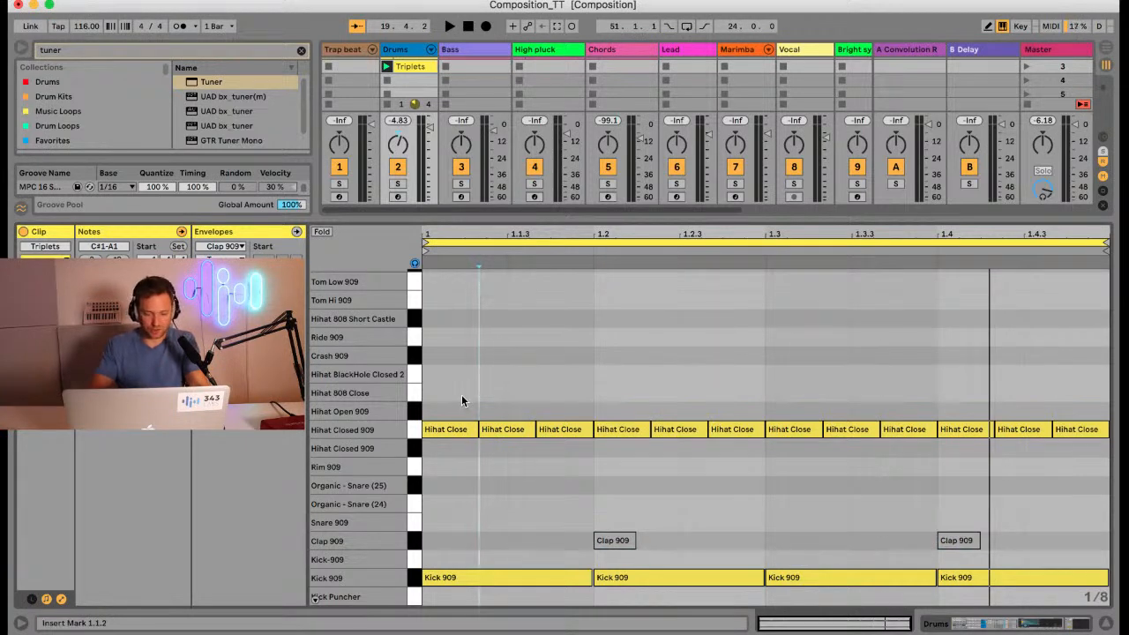
key("b")
left_click_drag(468, 392, 1039, 397)
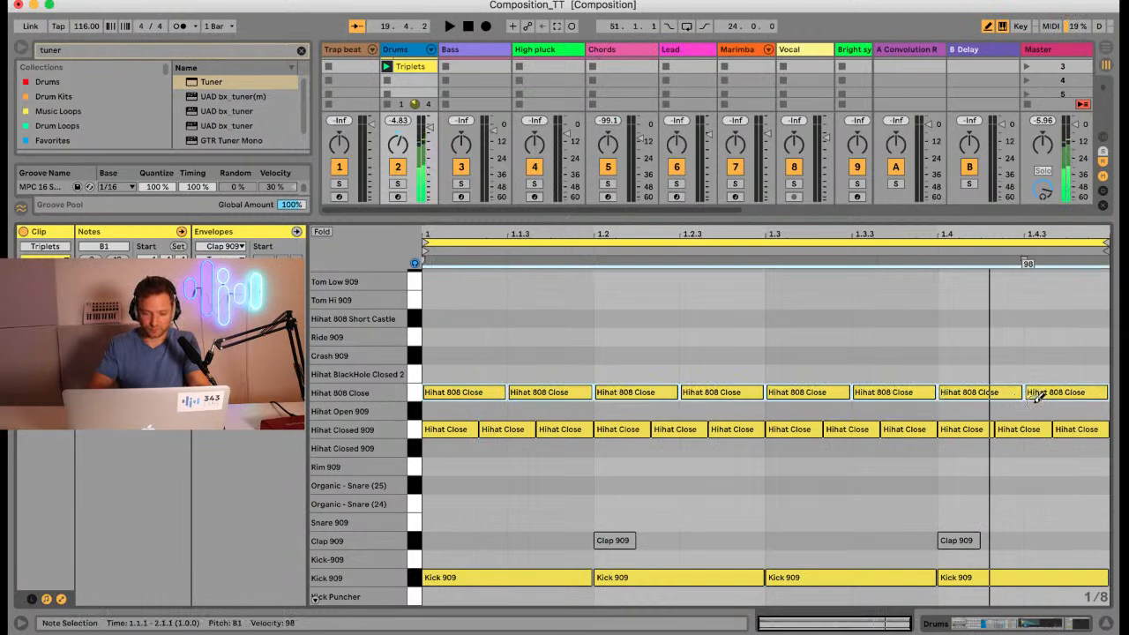
Step: Deactivate all Hihat Closed 909 triplet notes and audition the straight Hihat 808 Close eighths with the kick
left_click(415, 431)
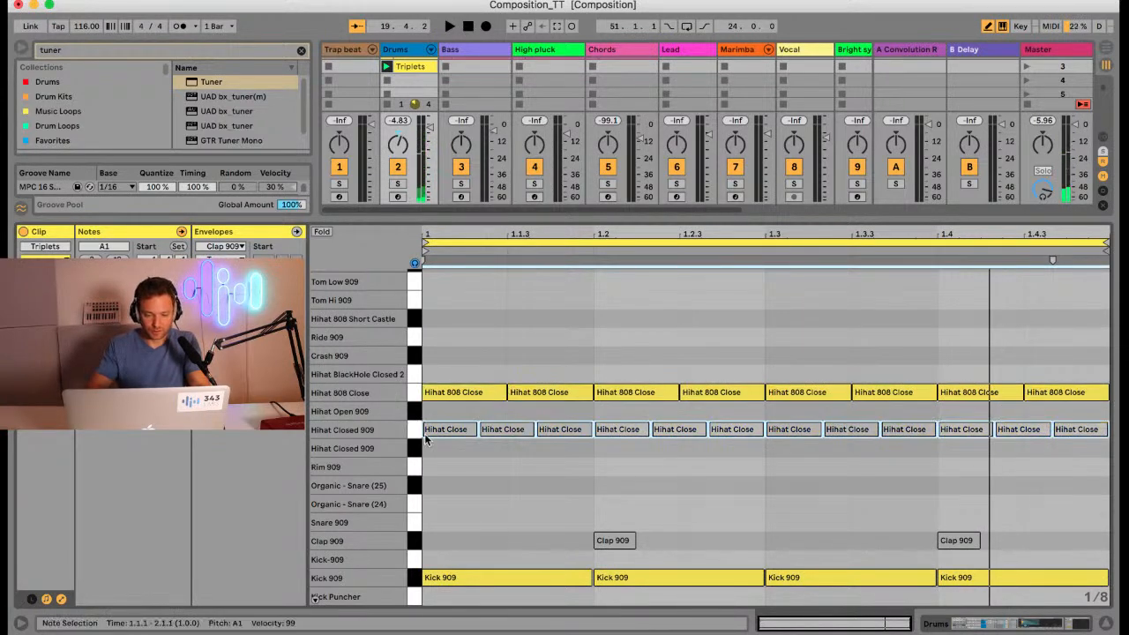
key("space")
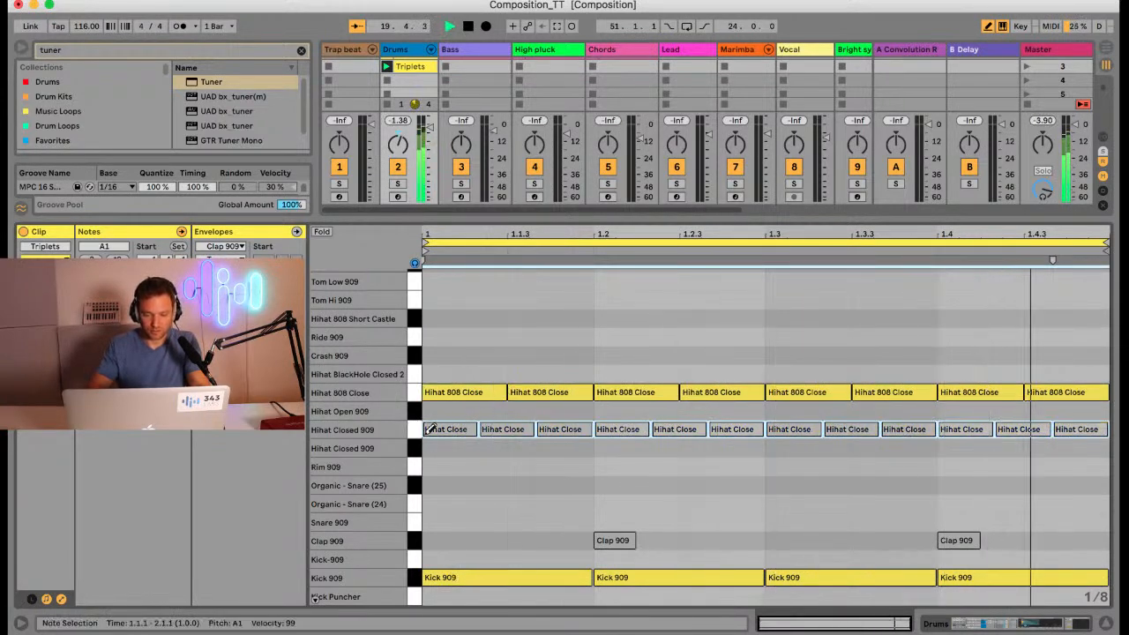
key("space")
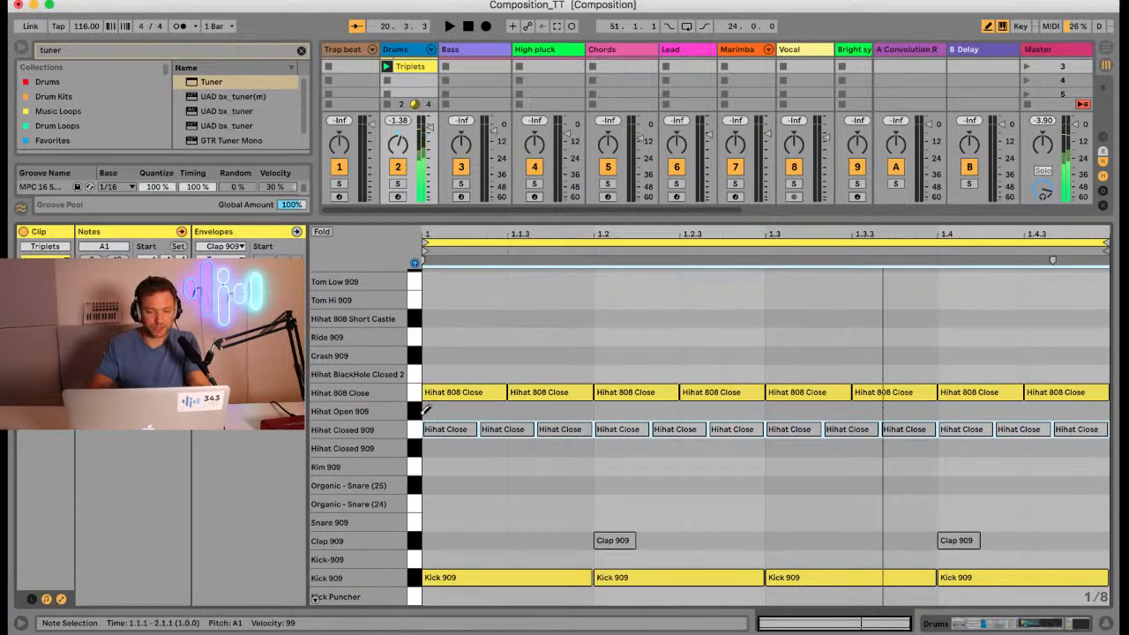
Step: Deactivate the Hihat 808 Close notes, set the grid to 1/8 triplets, and reactivate all Hihat Closed 909 triplet notes
left_click(415, 394)
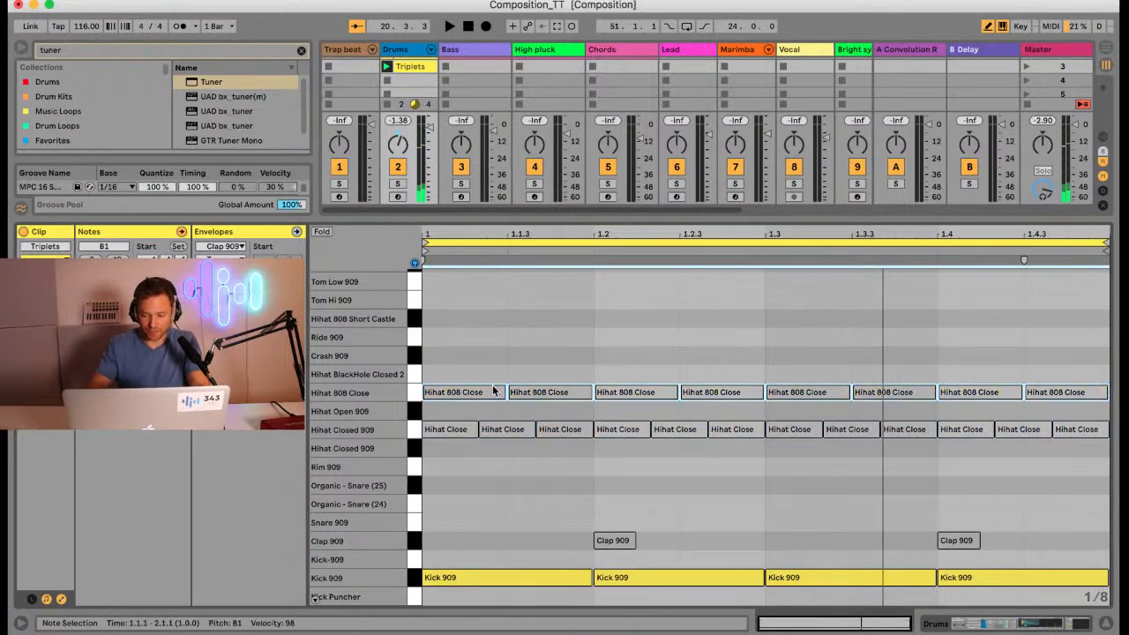
key("super+3")
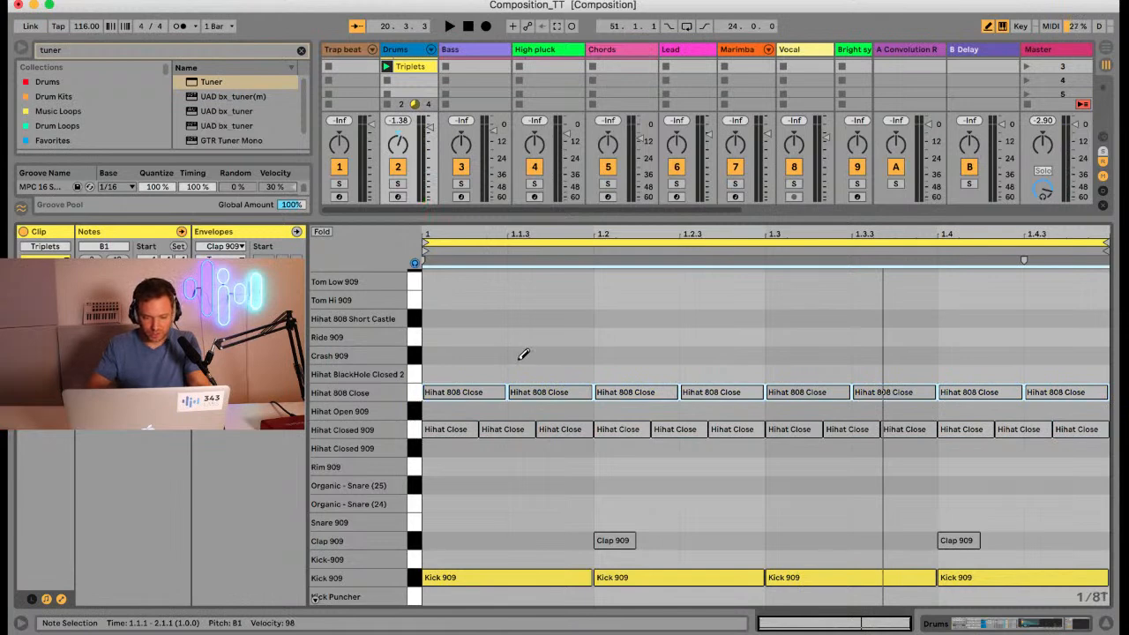
left_click(419, 431)
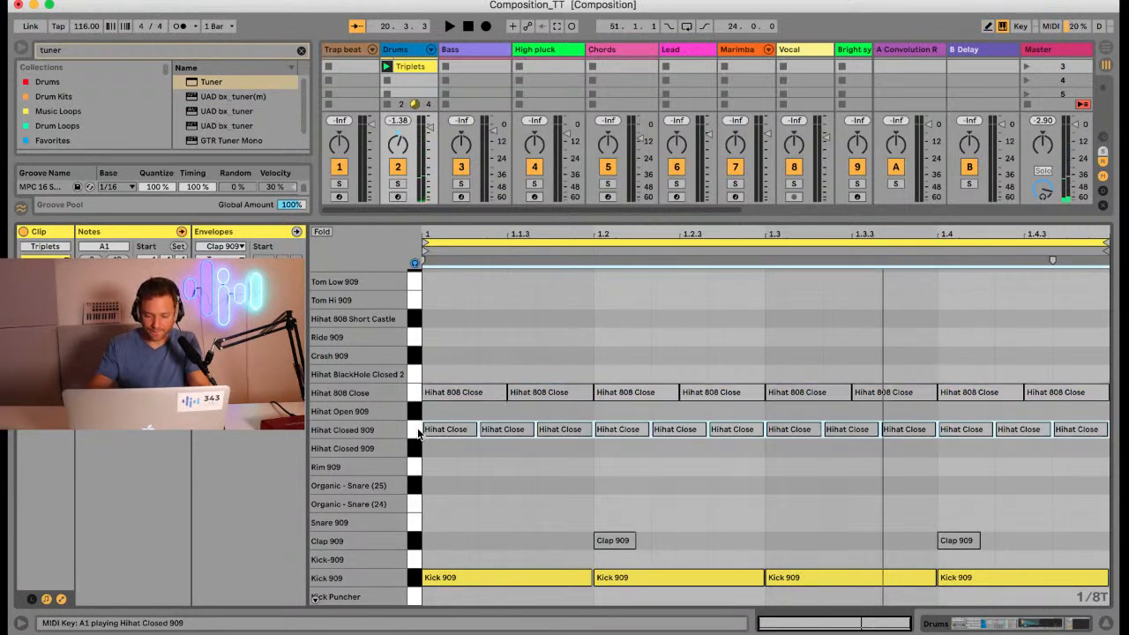
key("0")
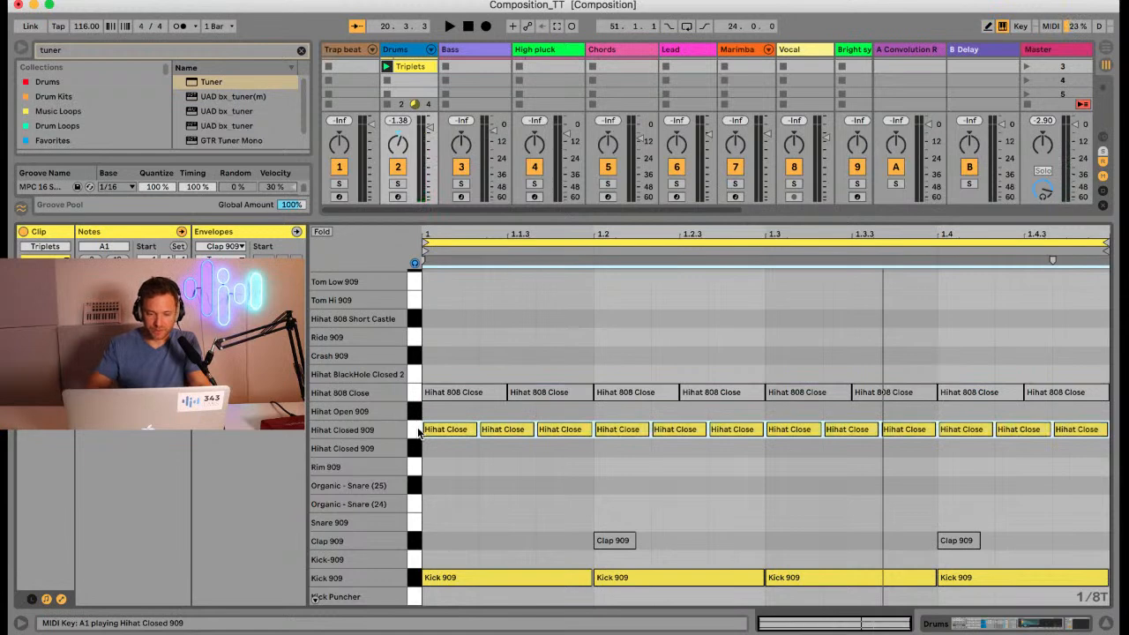
Step: Delete the middle triplet note of each of the four beats in the Hihat Closed 909 row
left_click(519, 430)
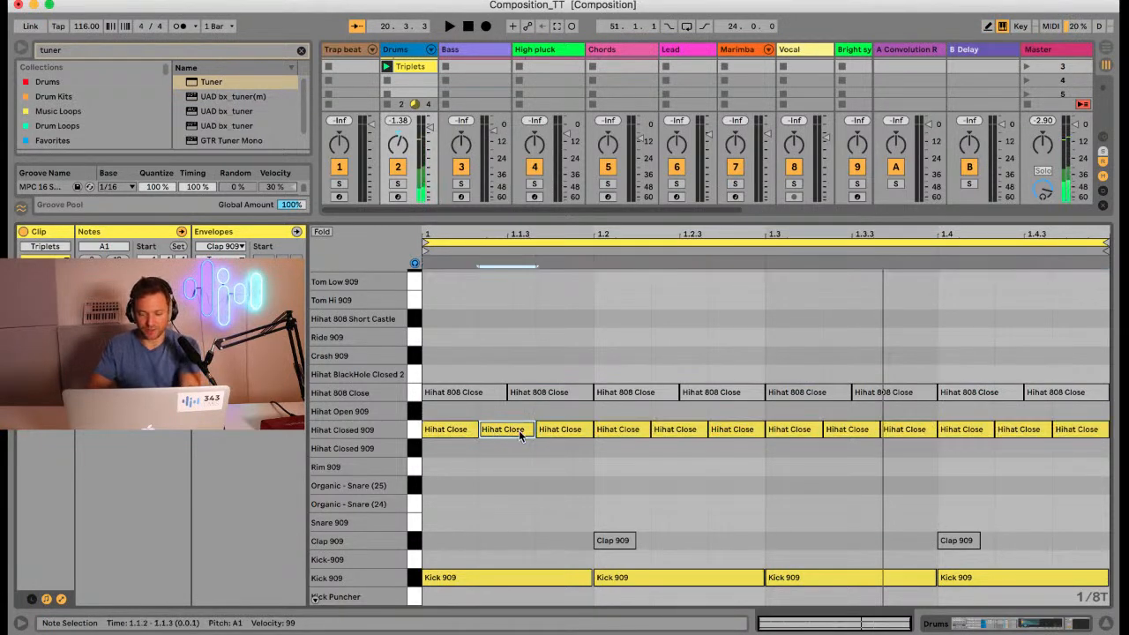
double_click(519, 430)
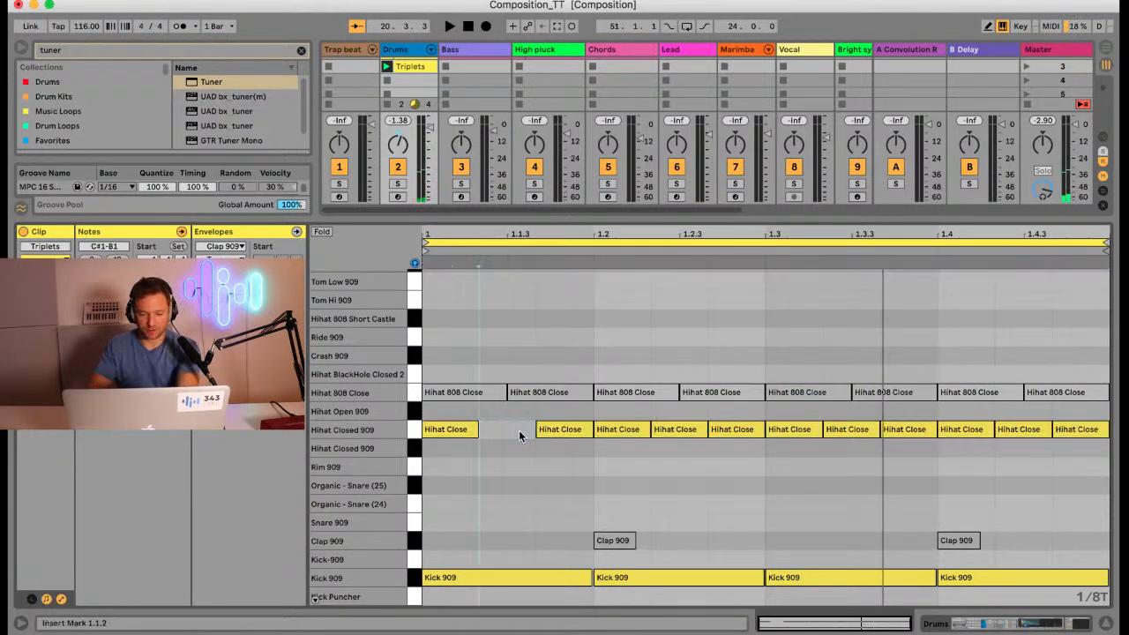
double_click(674, 429)
double_click(847, 429)
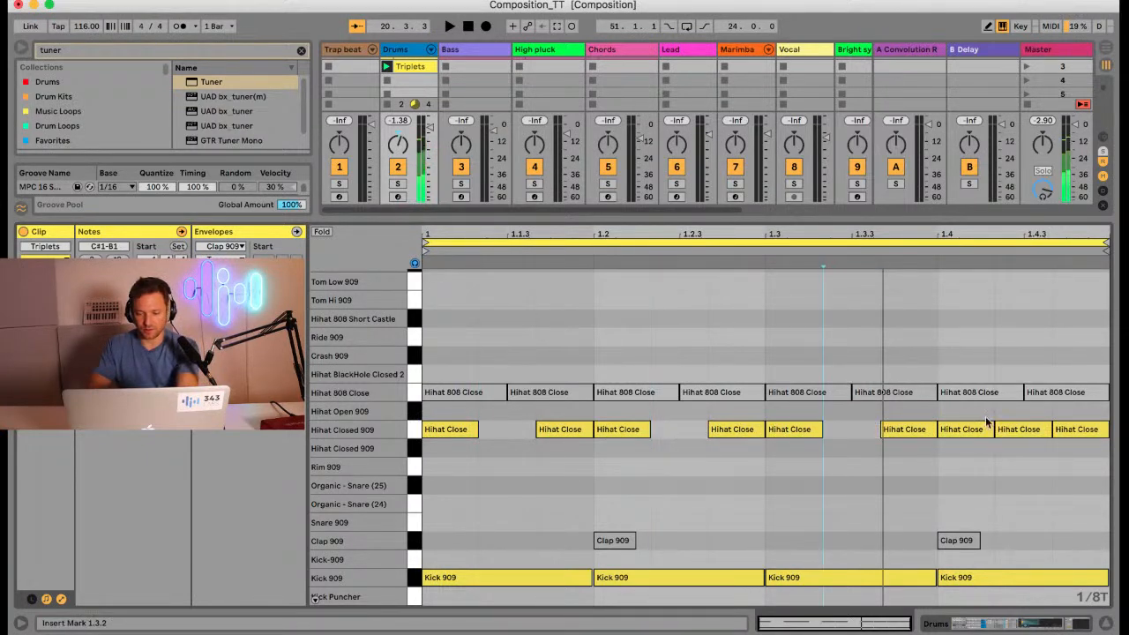
left_click(1012, 431)
double_click(1012, 431)
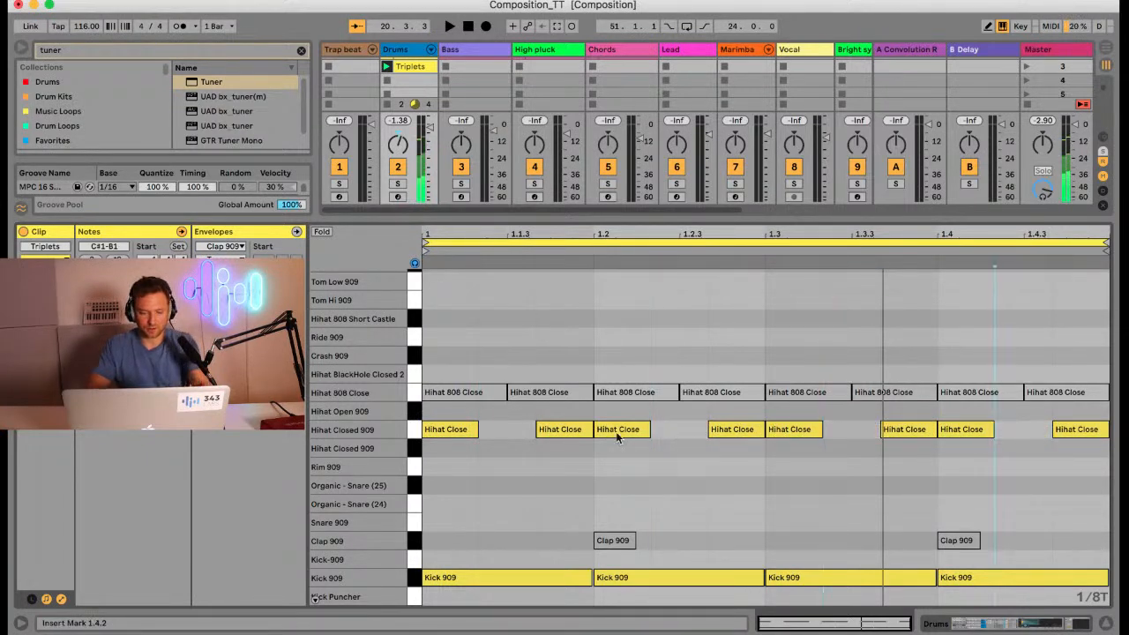
Step: Lengthen the first Hihat Closed 909 note of every beat to two triplet eighths and audition the shuffled pattern
left_click(451, 431)
left_click(799, 428, "shift")
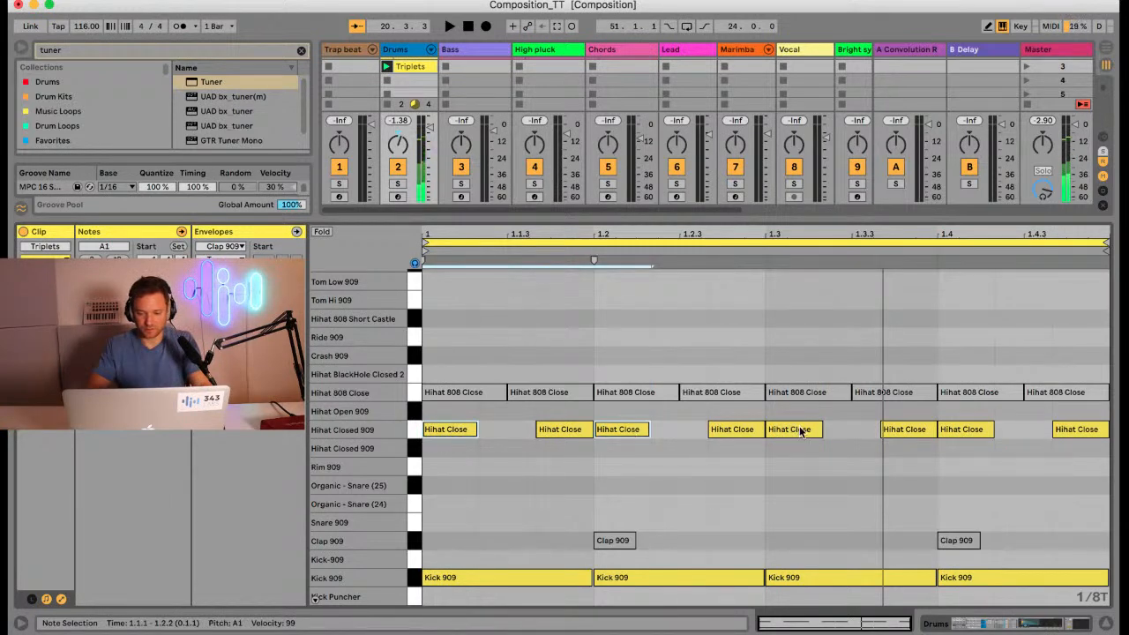
left_click(964, 429, "shift")
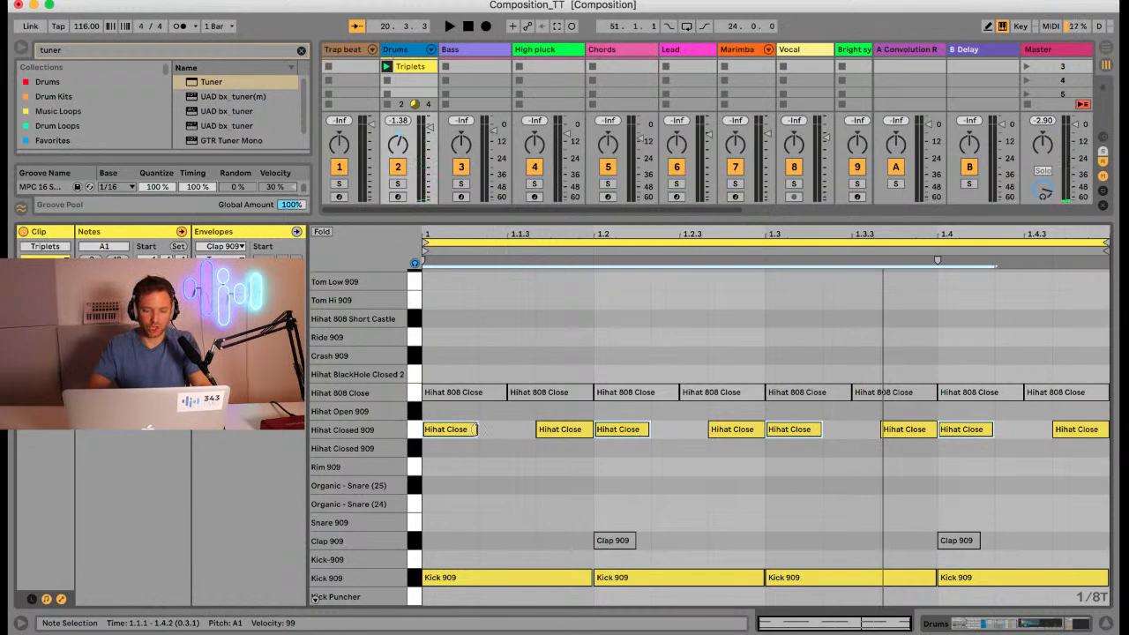
left_click_drag(476, 429, 523, 429)
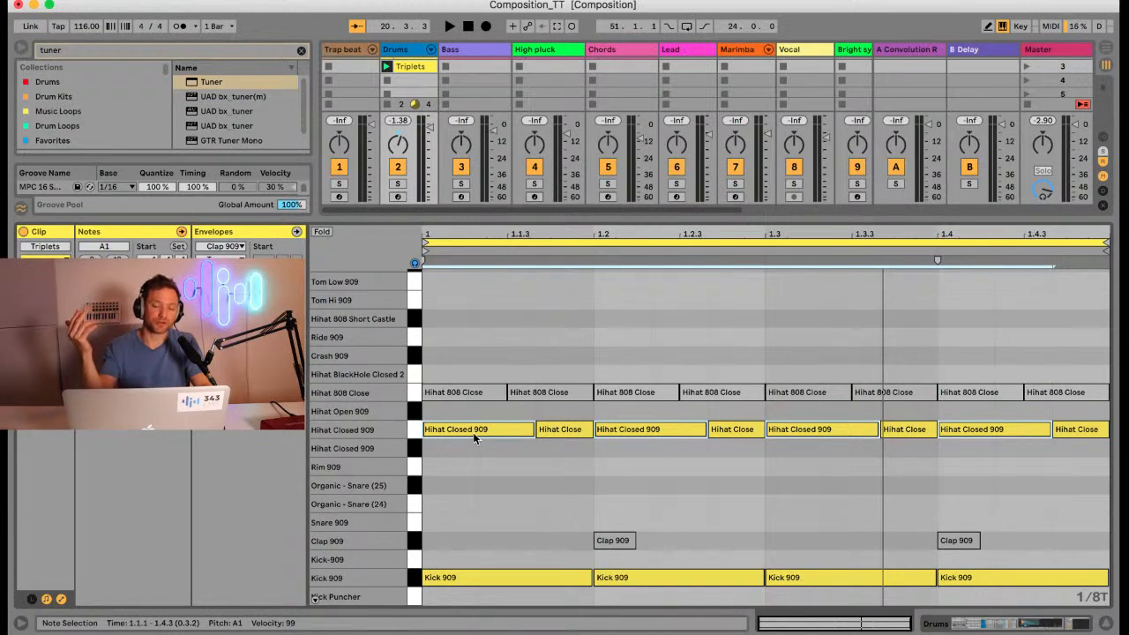
key("space")
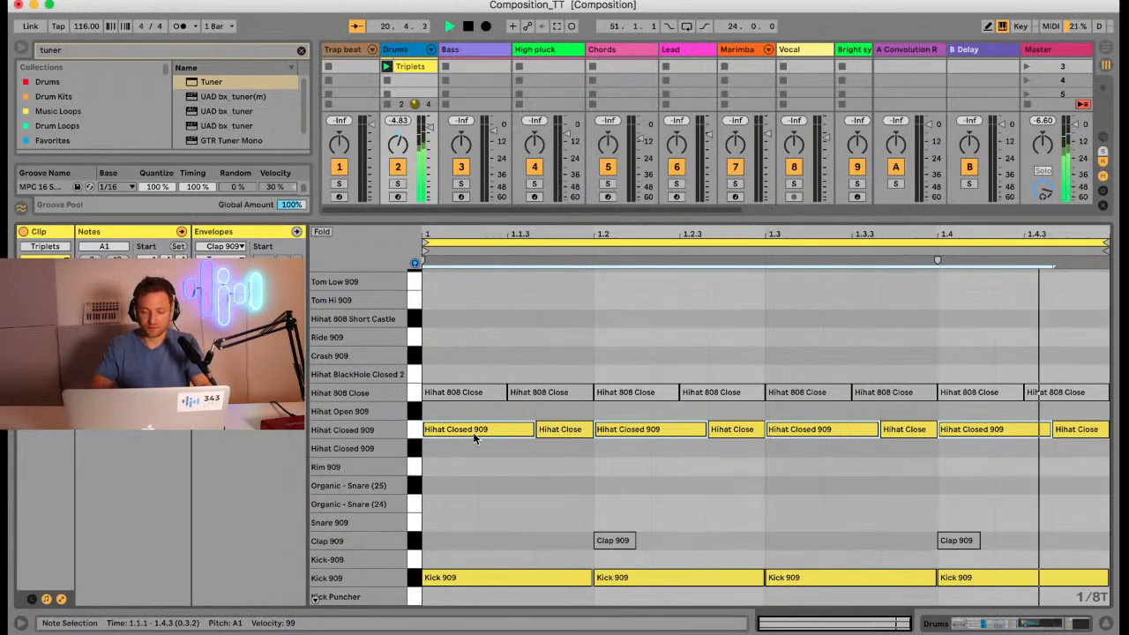
key("space")
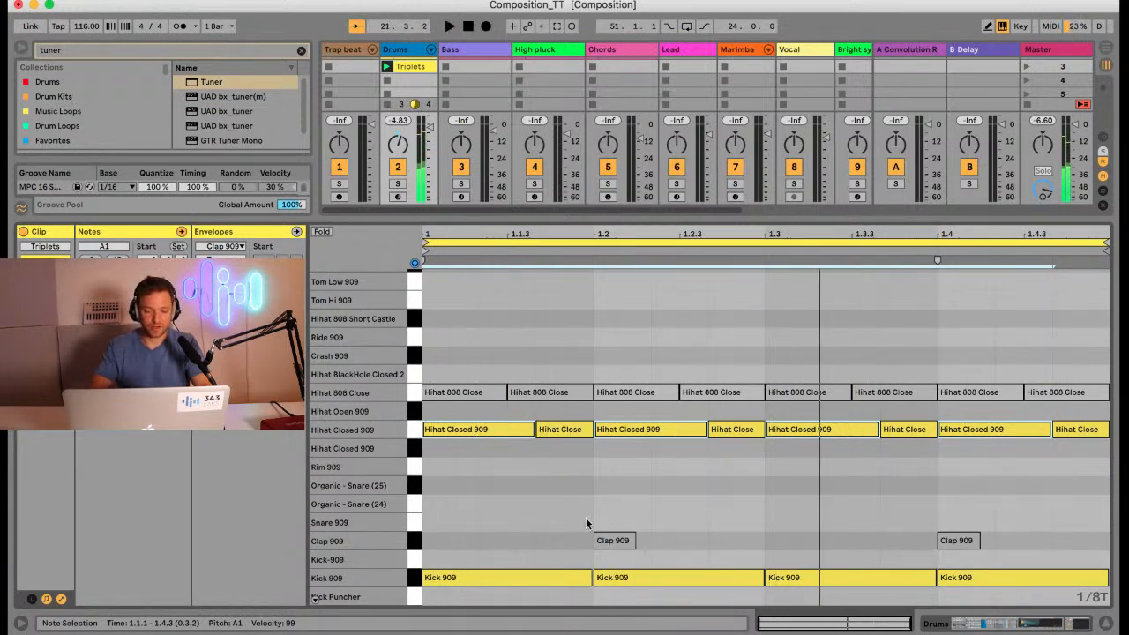
Step: Reactivate both Clap 909 notes and audition the clip with them
left_click(418, 548)
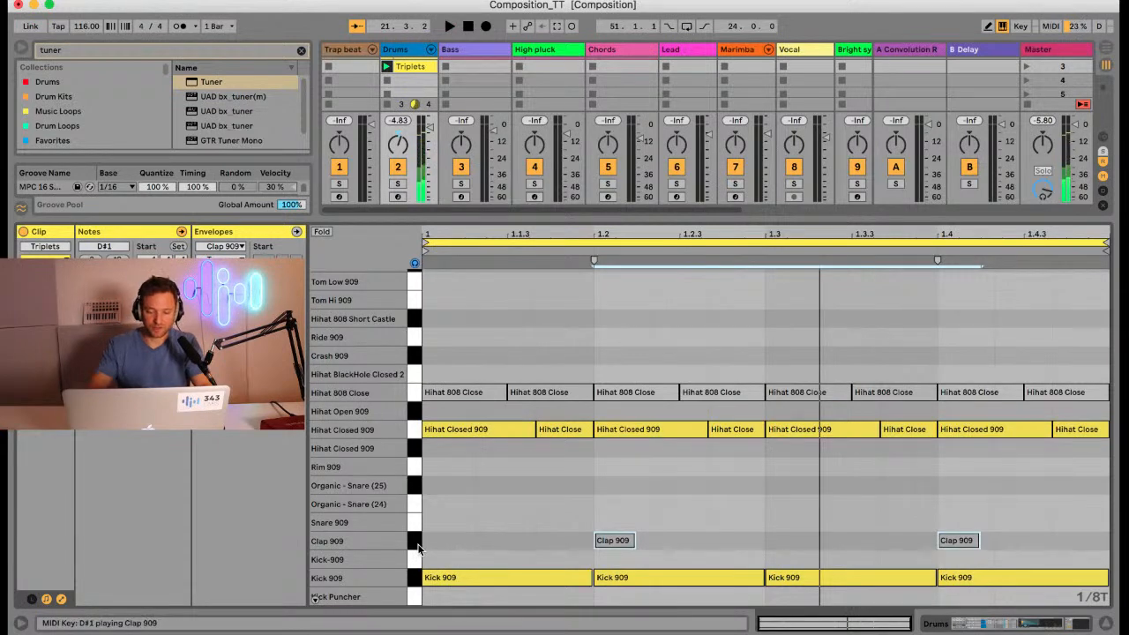
key("Escape")
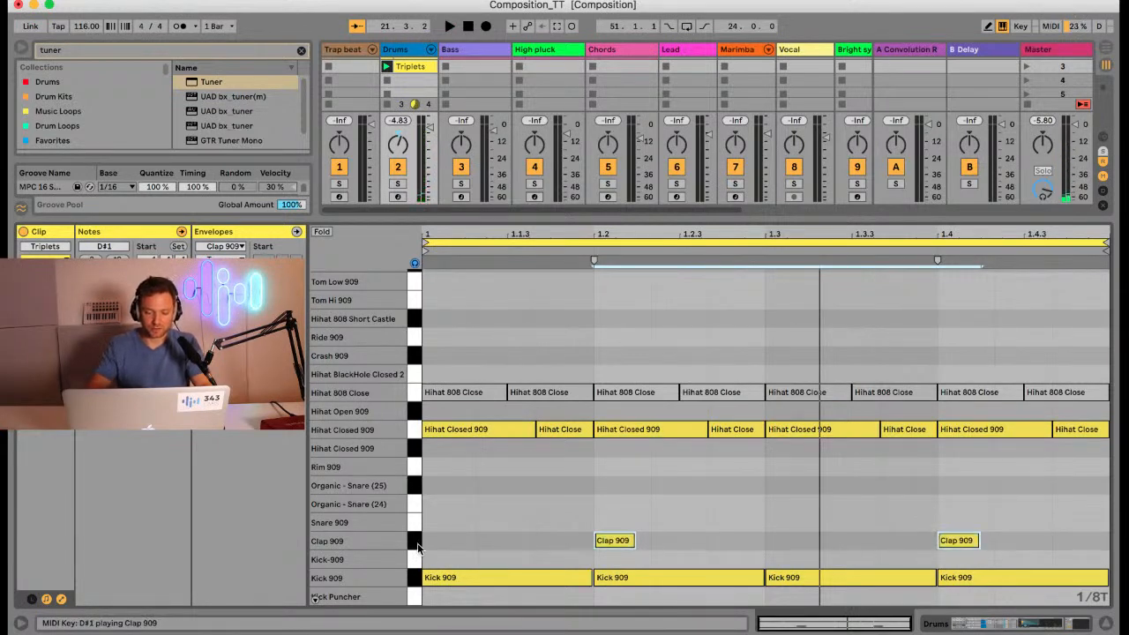
key("space")
key("space")
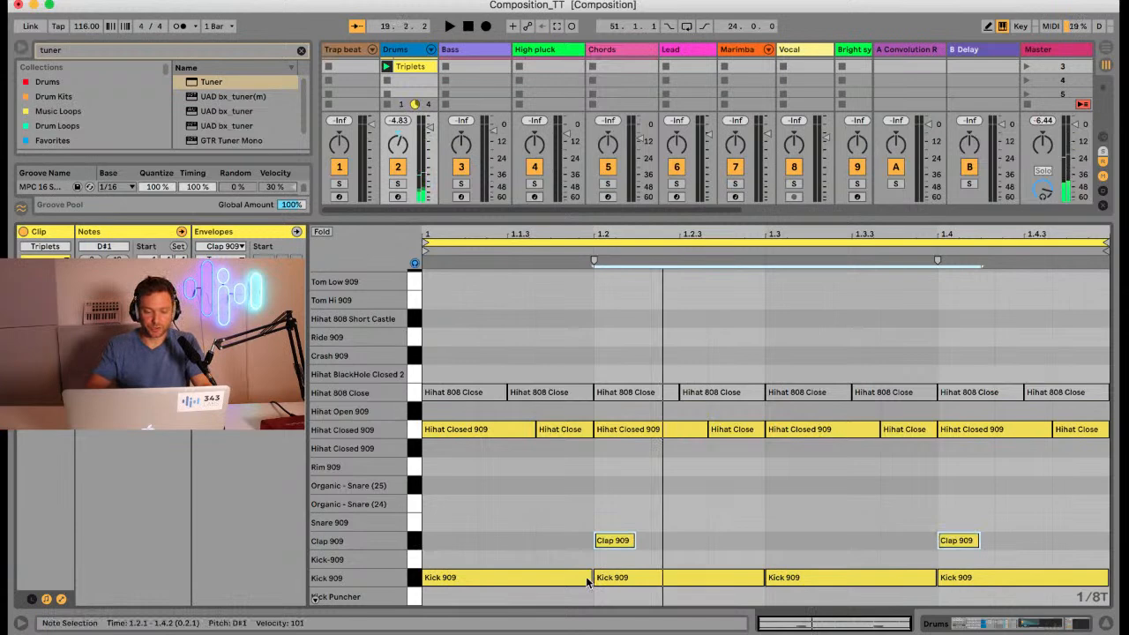
Step: Shorten all four Kick 909 notes to one triplet eighth each
left_click(416, 578)
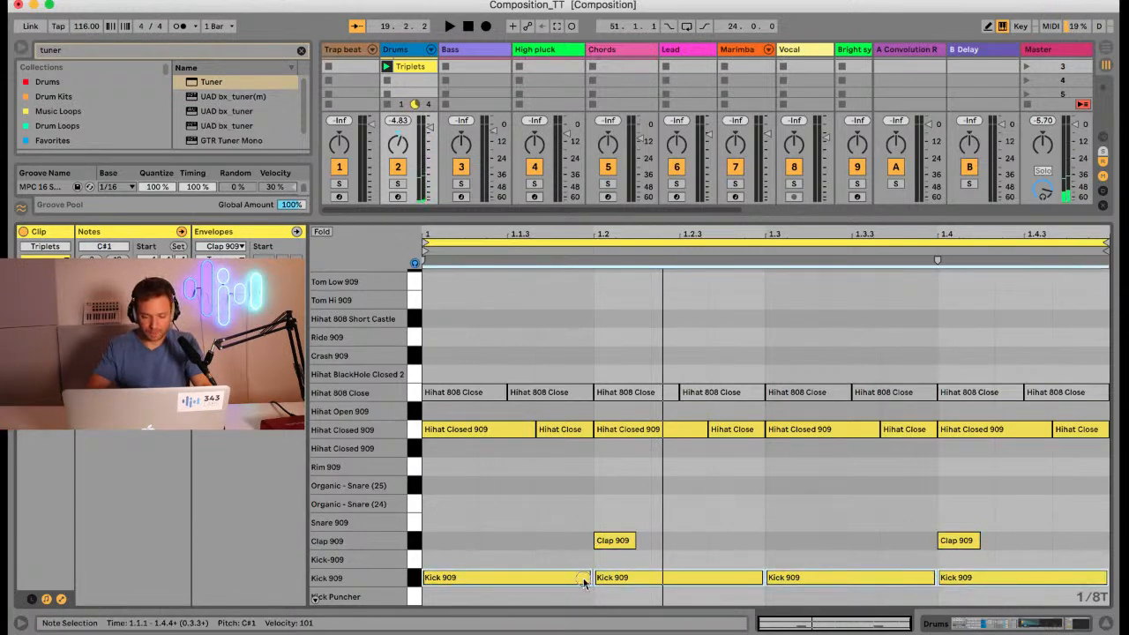
left_click_drag(583, 580, 478, 579)
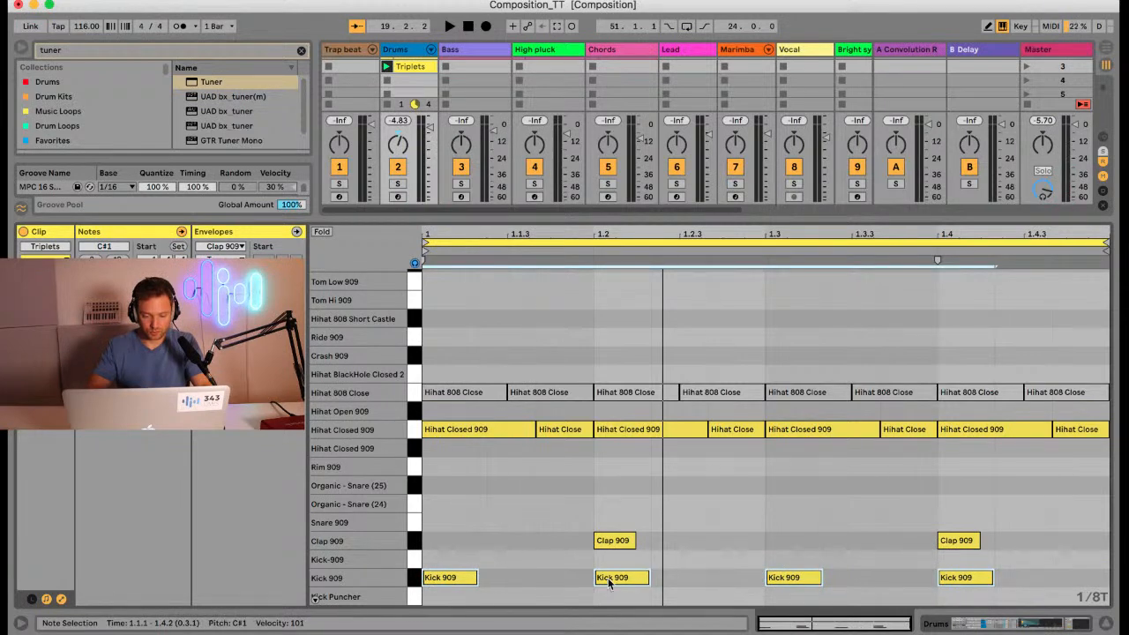
mouse_move(609, 582)
left_mouse_down()
mouse_move(550, 584)
mouse_move(605, 583)
left_mouse_up()
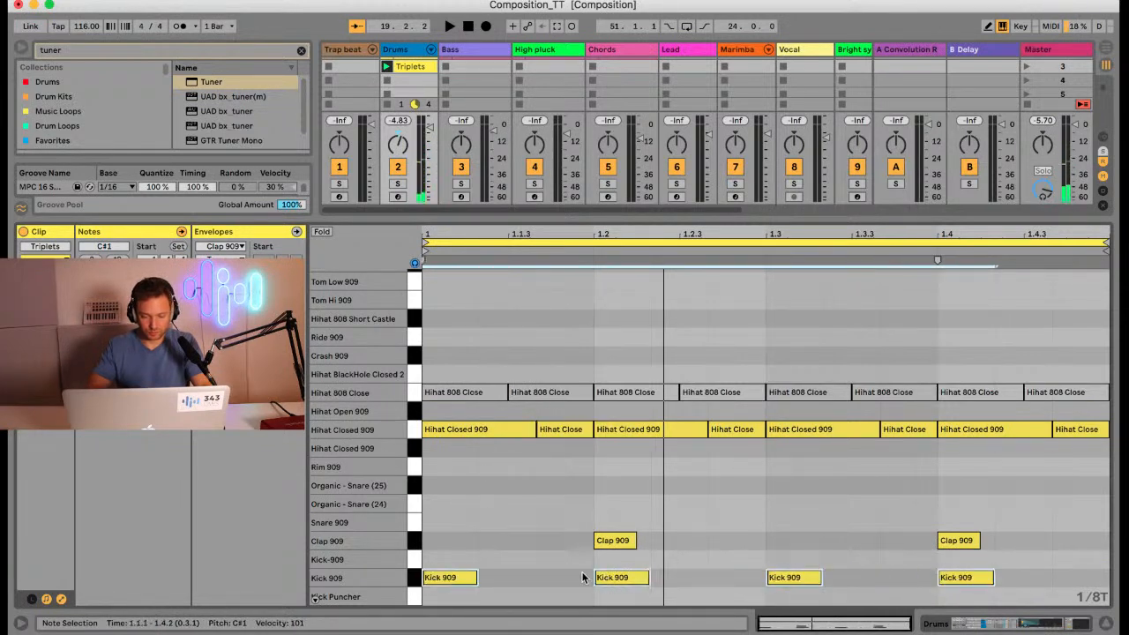
Step: Add a Kick 909 note on the last triplet of beat 1, delete the kick at 1.2, and play the clip
left_click(582, 578)
double_click(570, 578)
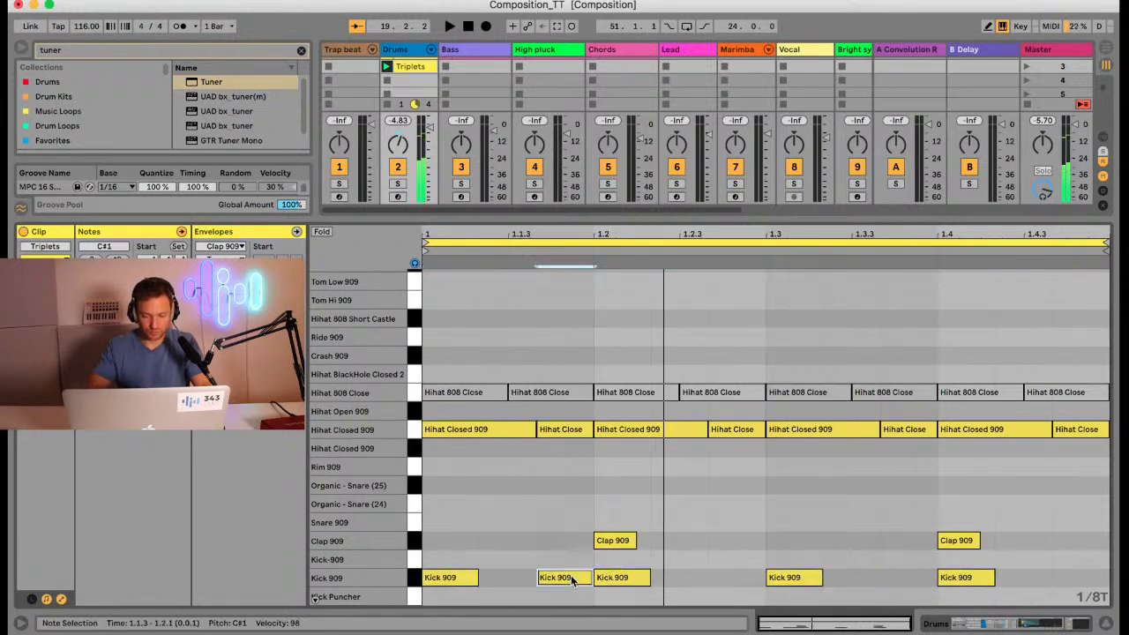
double_click(617, 575)
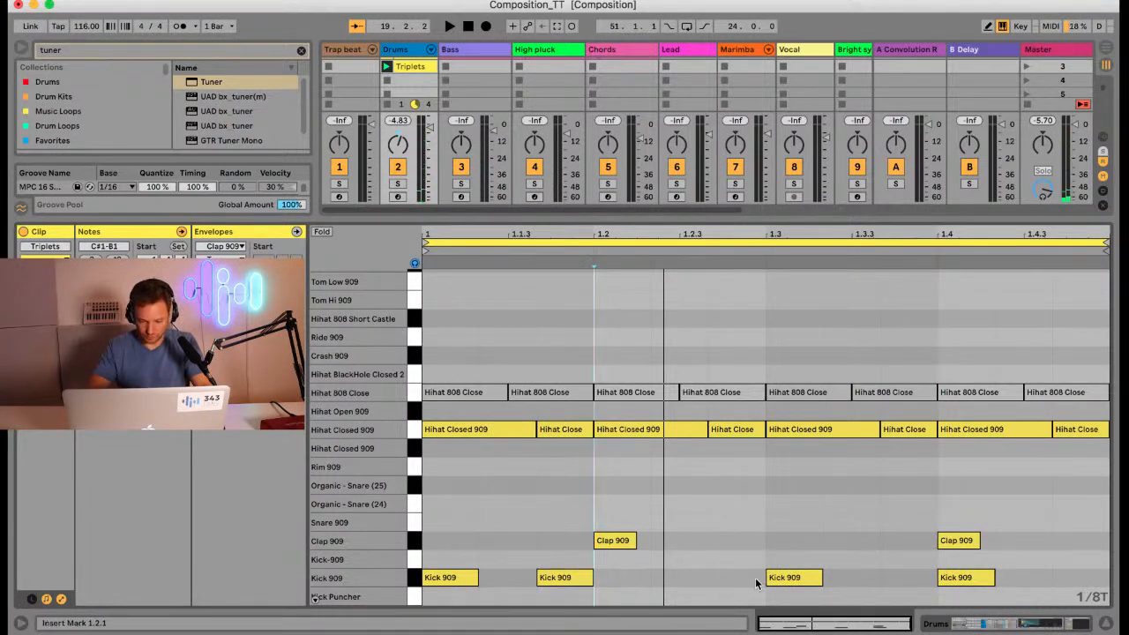
key("space")
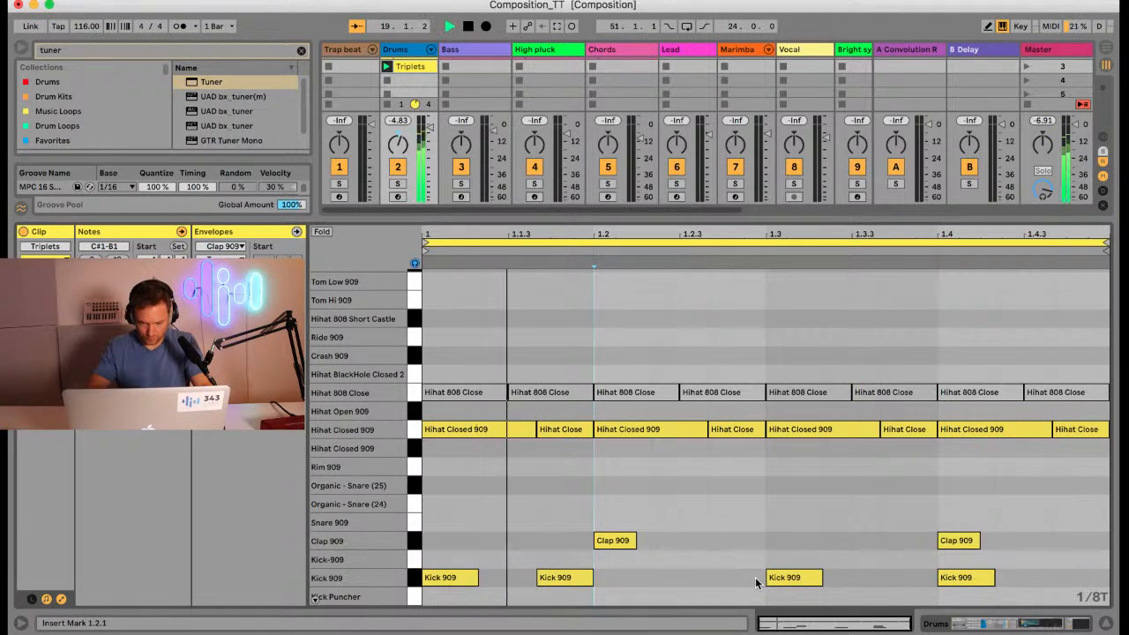
Step: Delete the Kick 909 note on the last triplet of beat 1 and audition the pattern
double_click(565, 579)
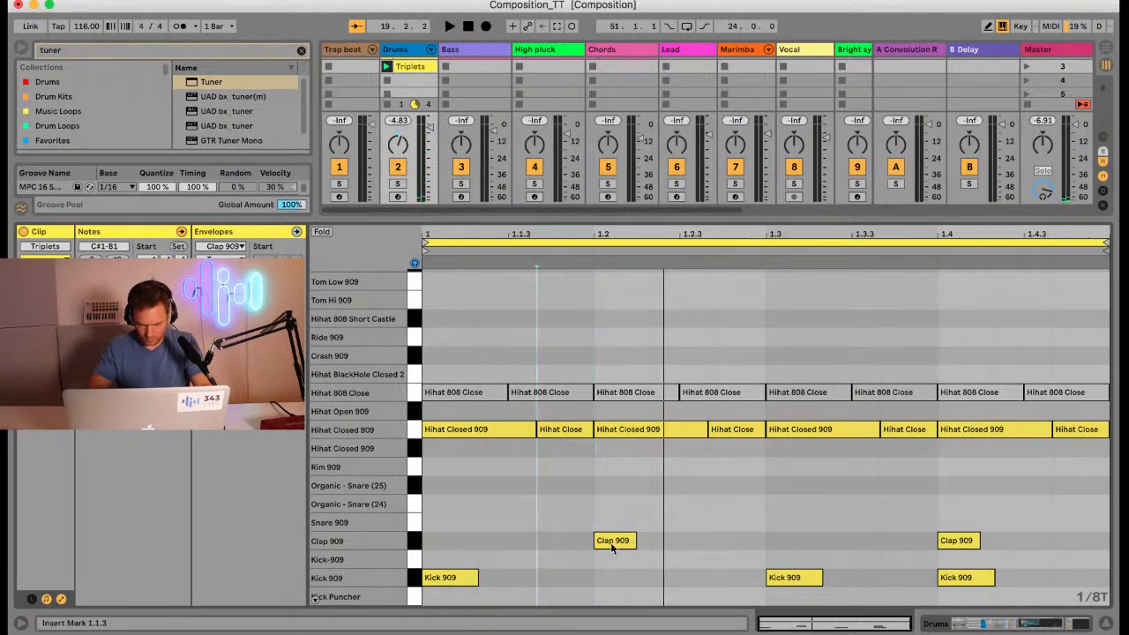
key("space")
key("space")
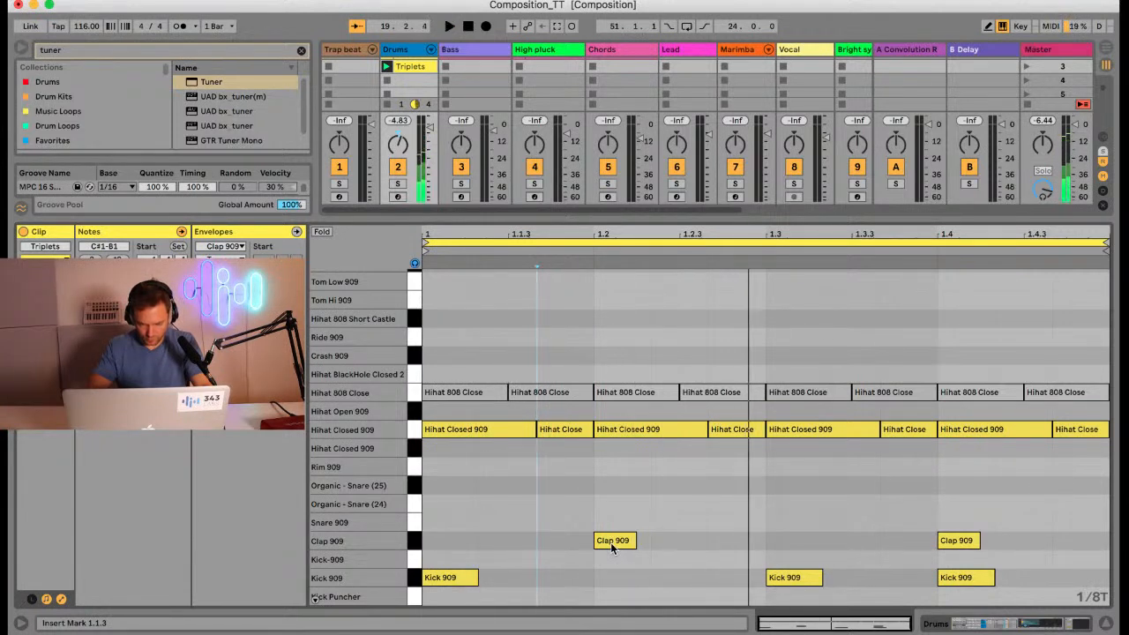
Step: Try the Clap 909 note from 1.2 on beat 1.3, audition it, and return it to 1.2
left_click(611, 543)
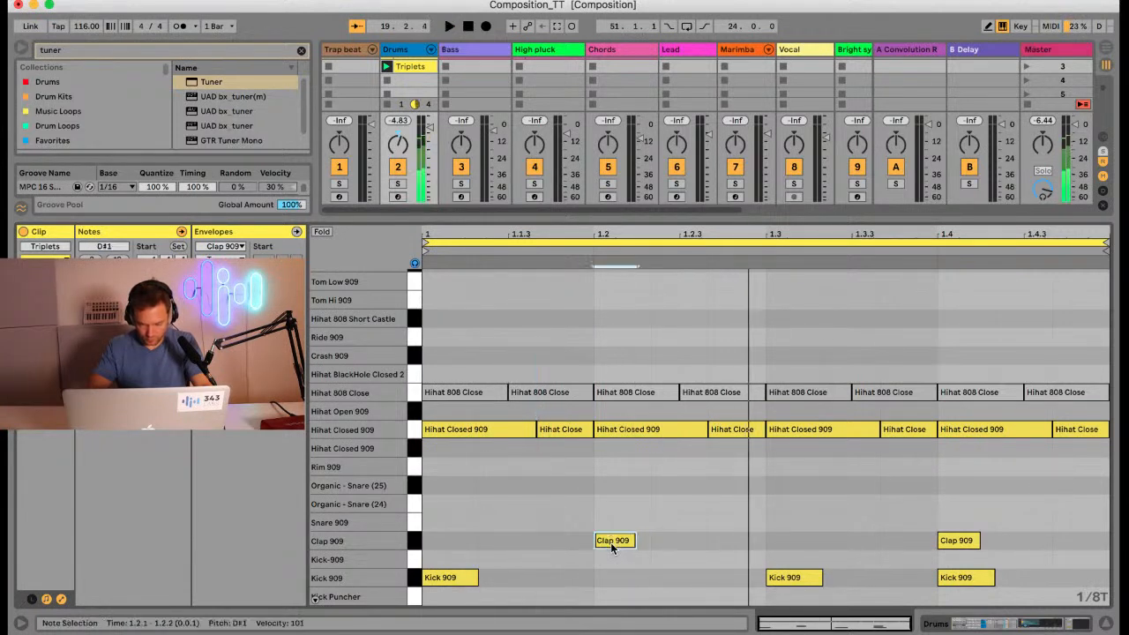
left_click_drag(610, 543, 777, 543)
key("space")
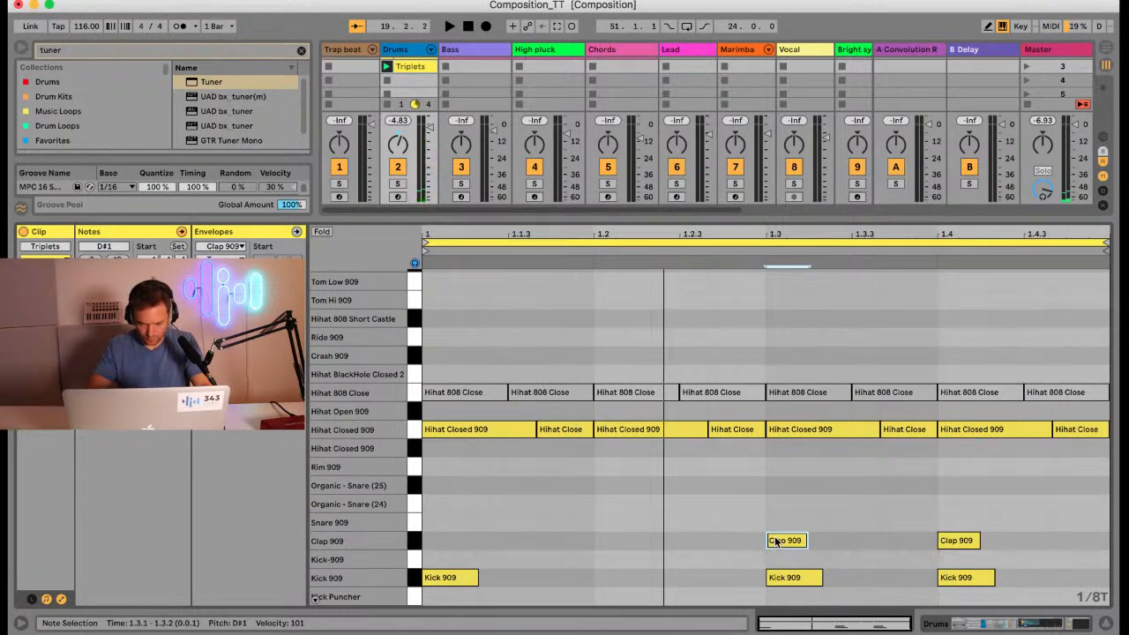
left_click_drag(777, 543, 609, 542)
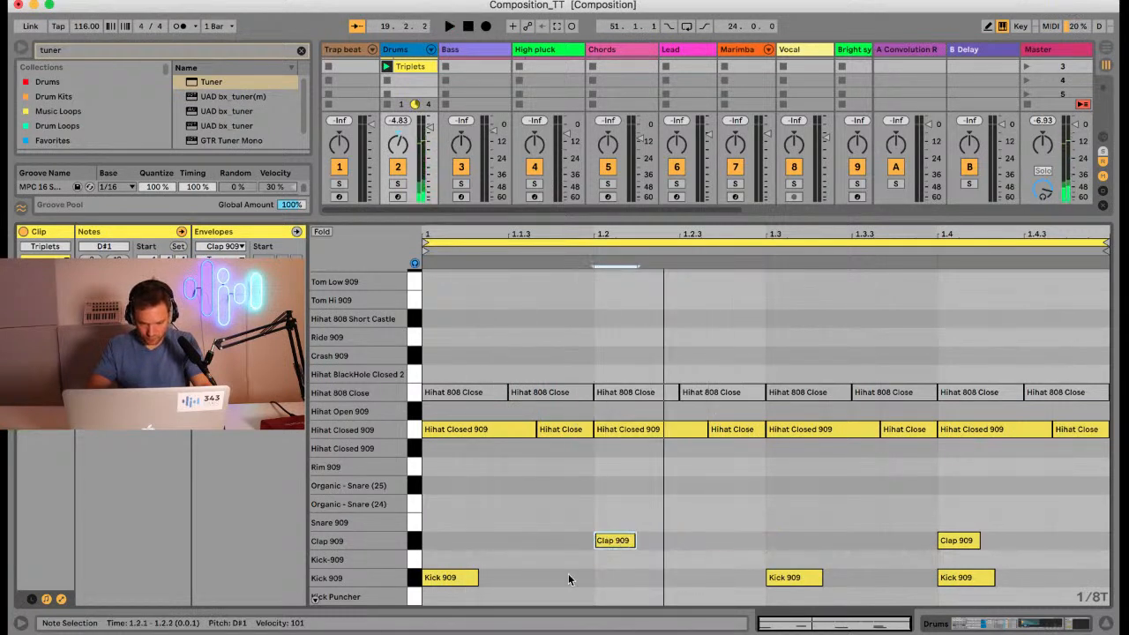
Step: Replace the Kick 909 note at 1.3 with kicks on the last triplets of beats 1 and 2, and audition the pattern
double_click(569, 578)
double_click(786, 576)
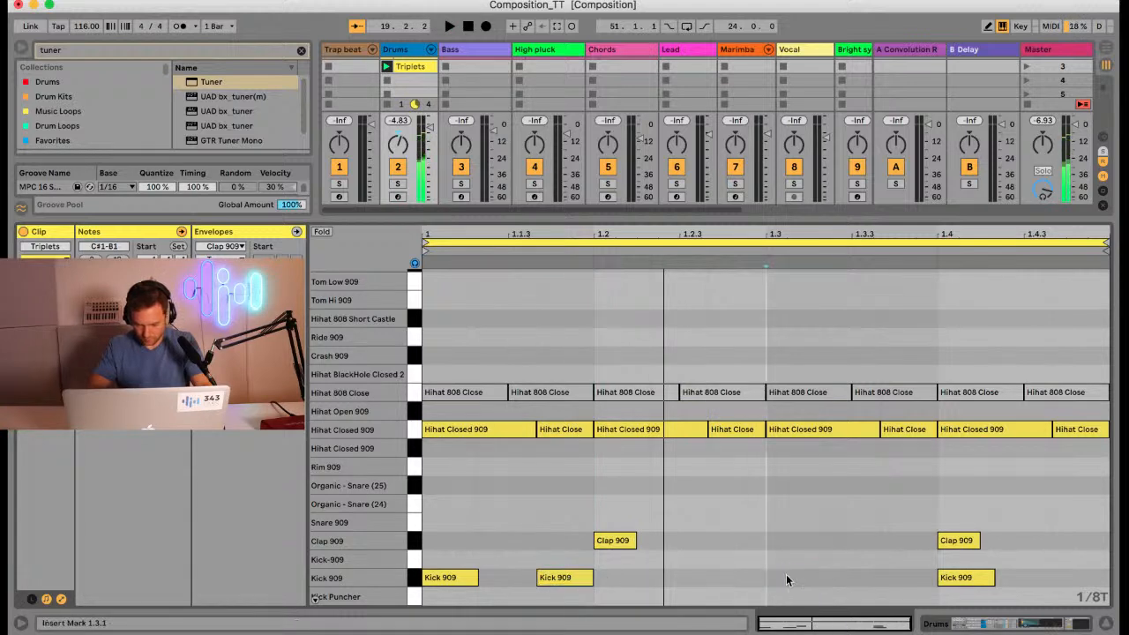
double_click(730, 578)
key("space")
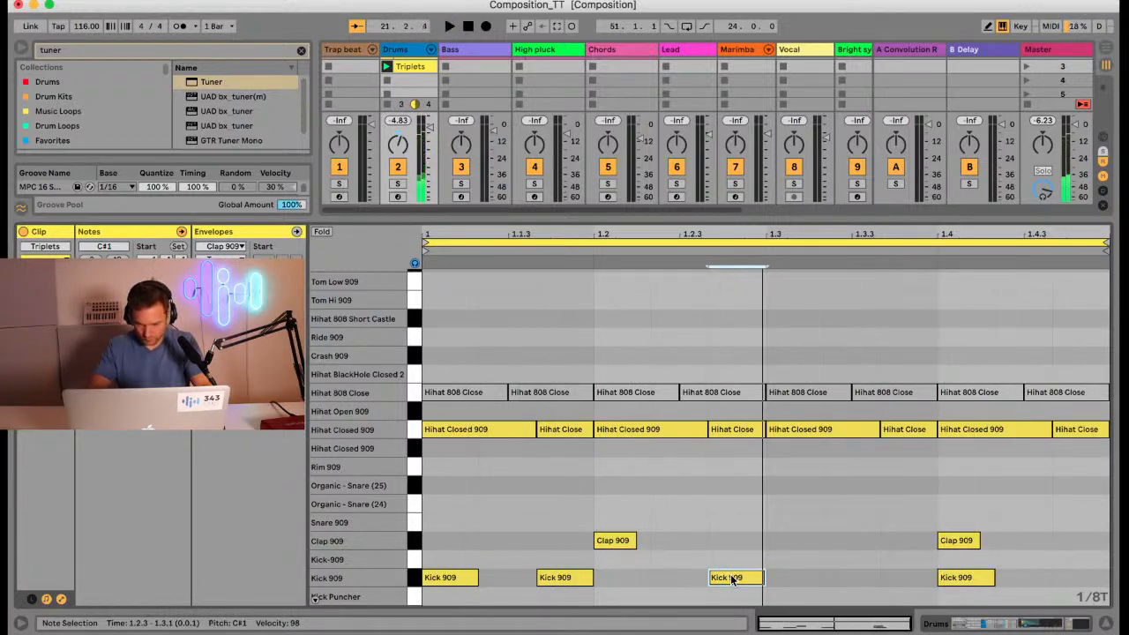
Step: Move the beat 2 kick to 1.3 and the 1.4 kick to the last triplet of beat 4, and audition the pattern
left_click_drag(731, 580, 839, 580)
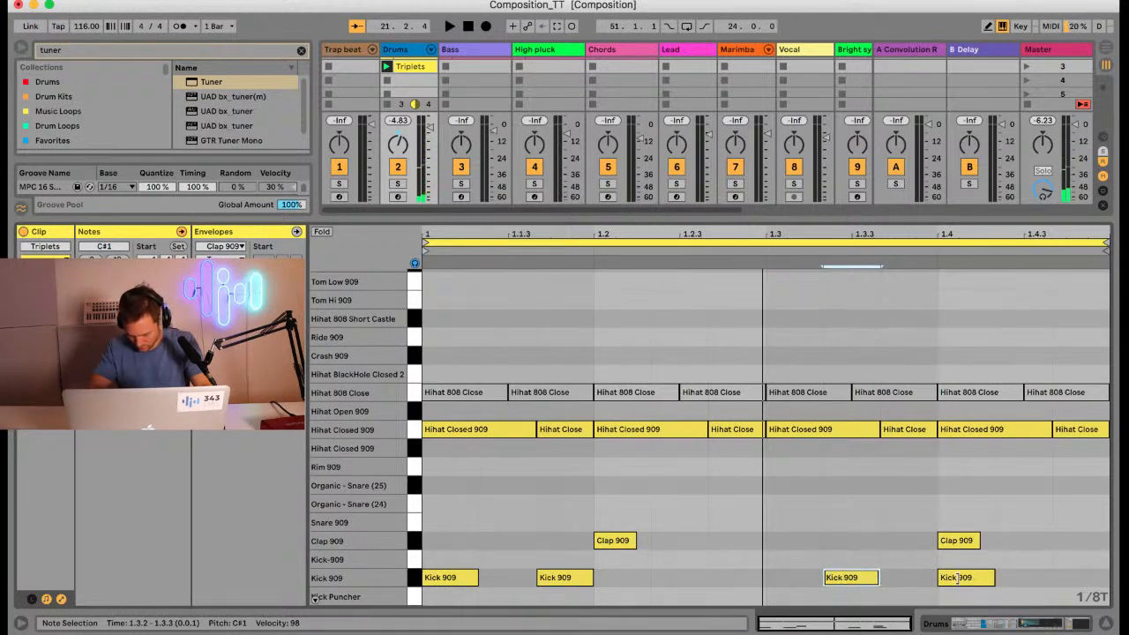
left_click_drag(957, 577, 1070, 580)
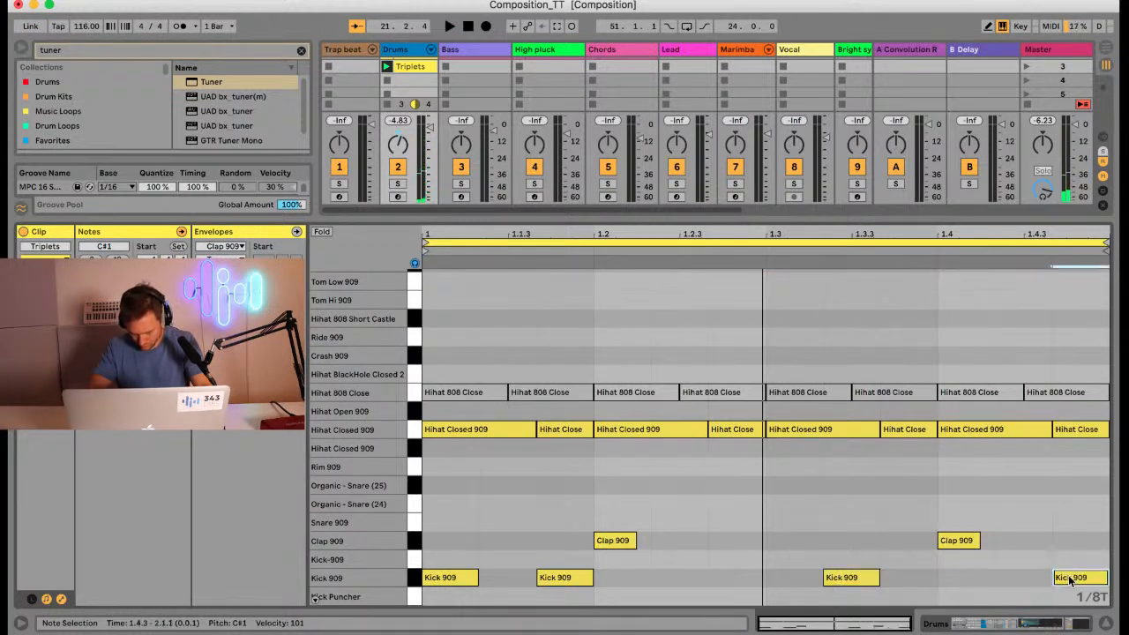
left_click_drag(847, 588, 799, 582)
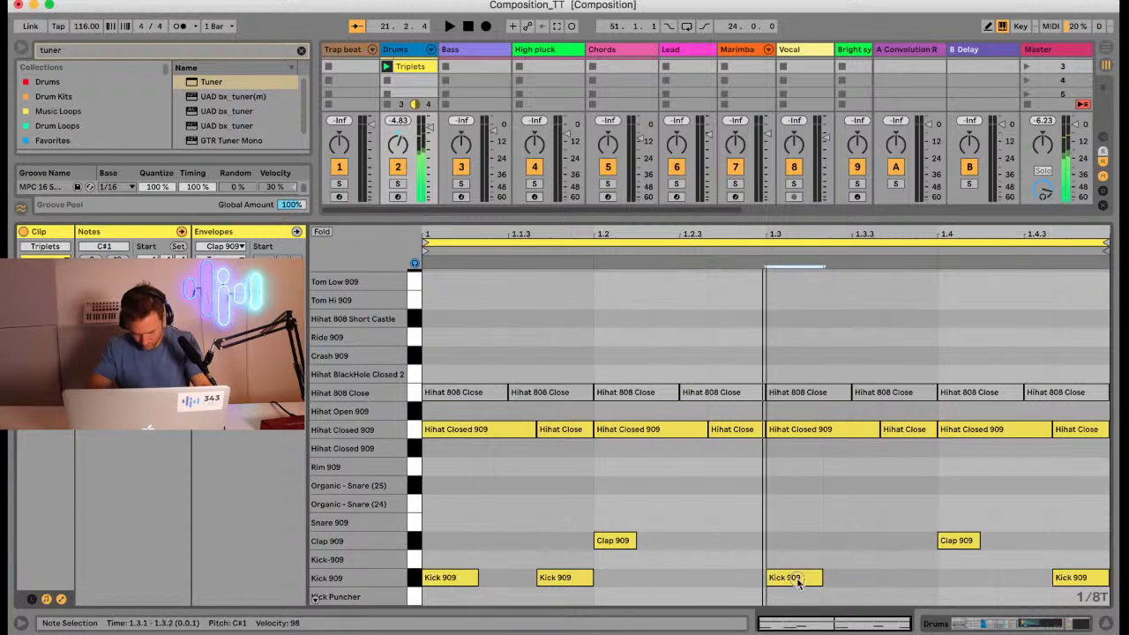
key("space")
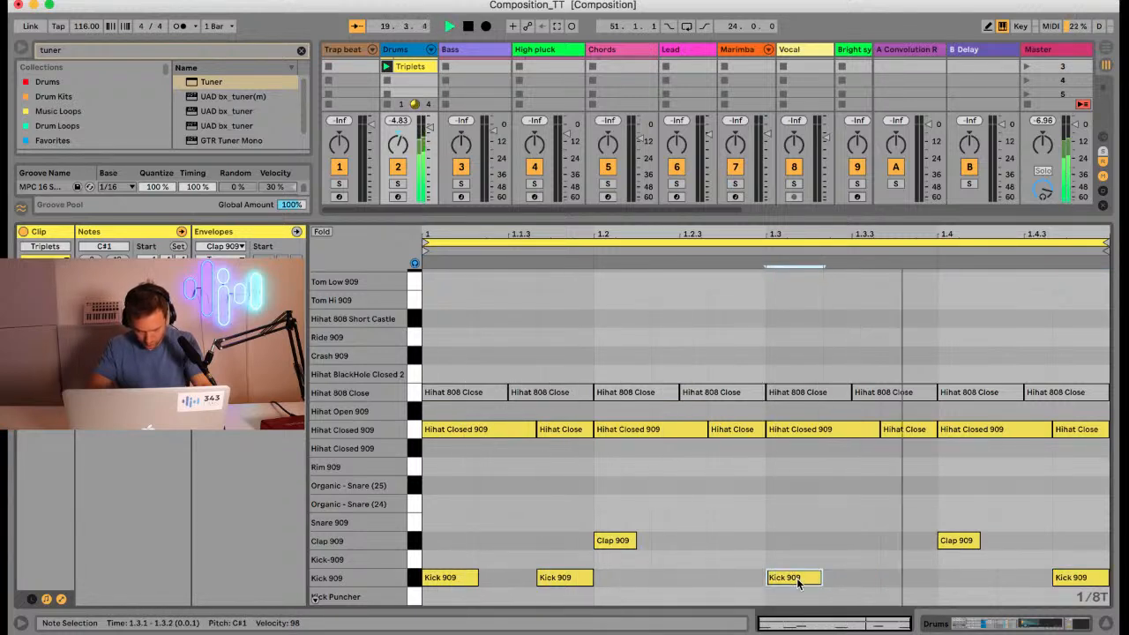
Step: Move the first clap to 1.3, delete the kick on the last triplet of beat 1, and move the 1.3 kick to the last triplet of beat 2
left_click_drag(620, 541, 775, 545)
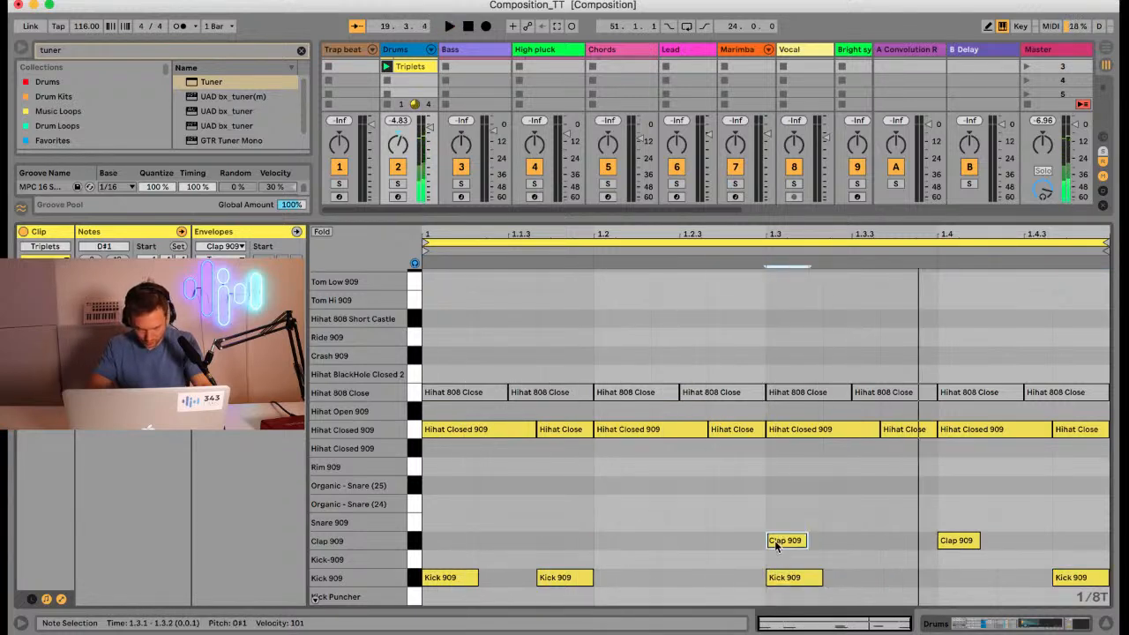
double_click(568, 579)
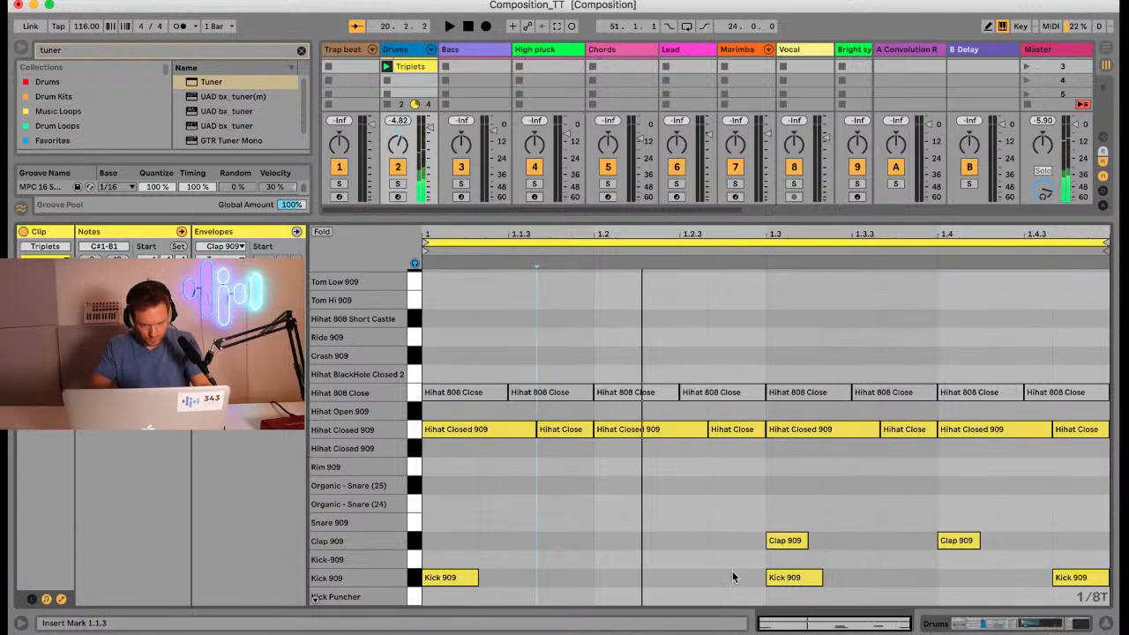
left_click_drag(788, 577, 732, 578)
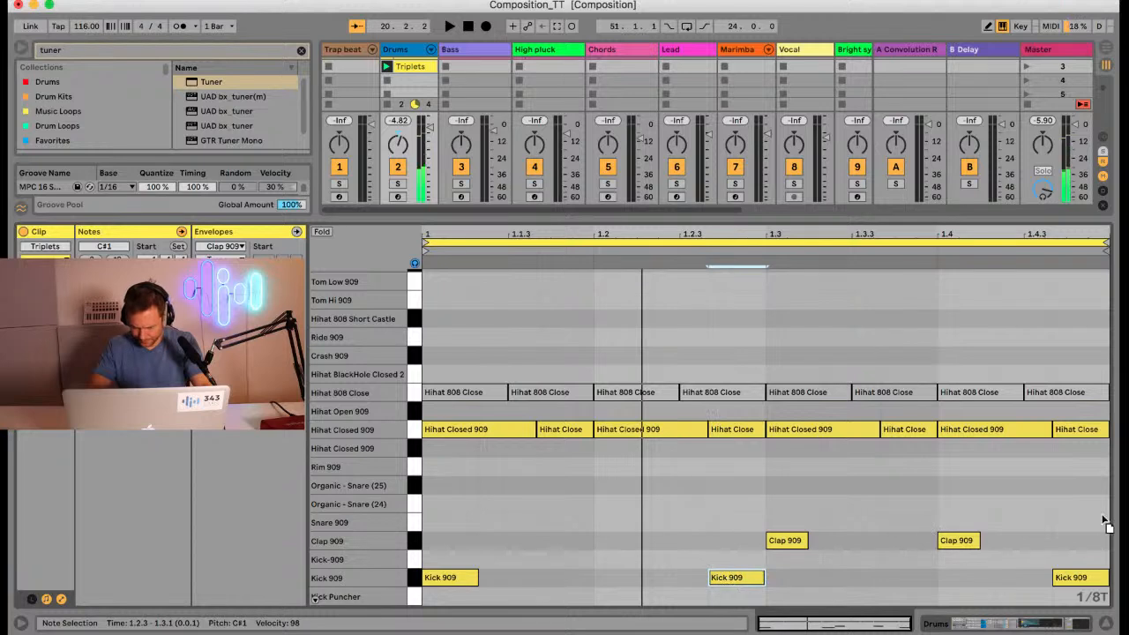
Step: Delete the Clap 909 note at 1.4, move the 1.3 clap back to 1.2, and add a new clap at 1.4
double_click(961, 541)
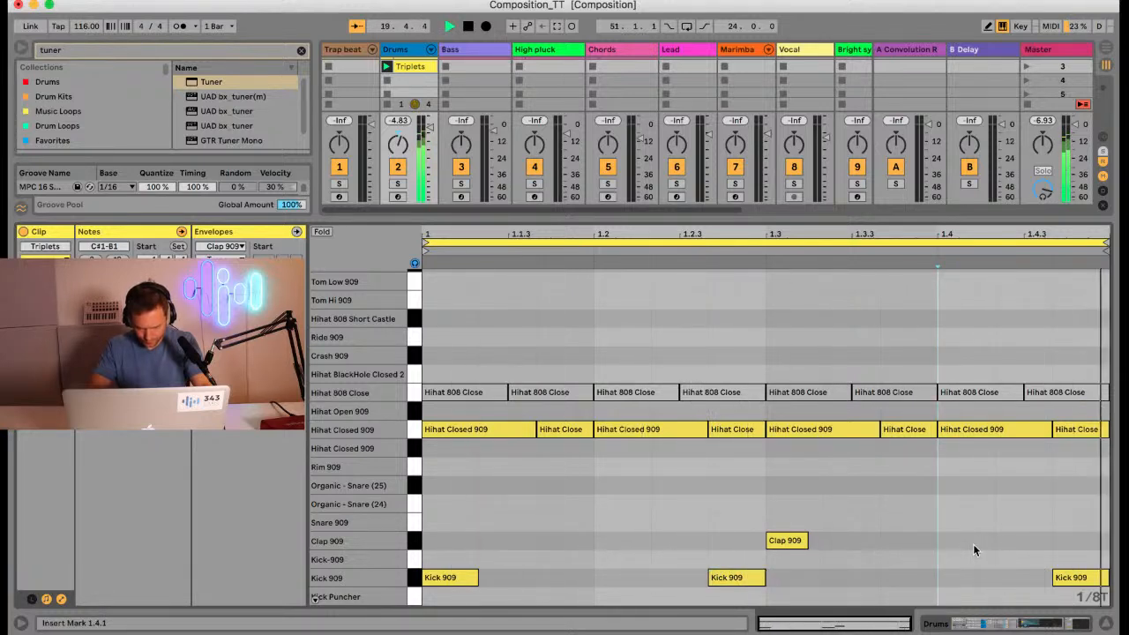
left_click_drag(784, 544, 610, 552)
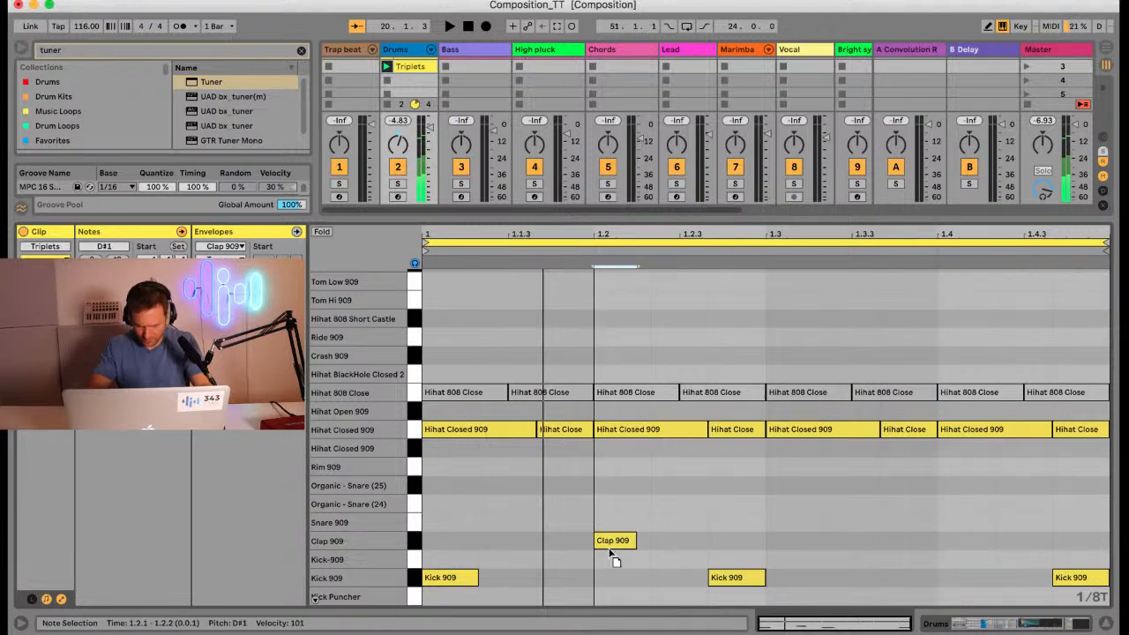
double_click(966, 540)
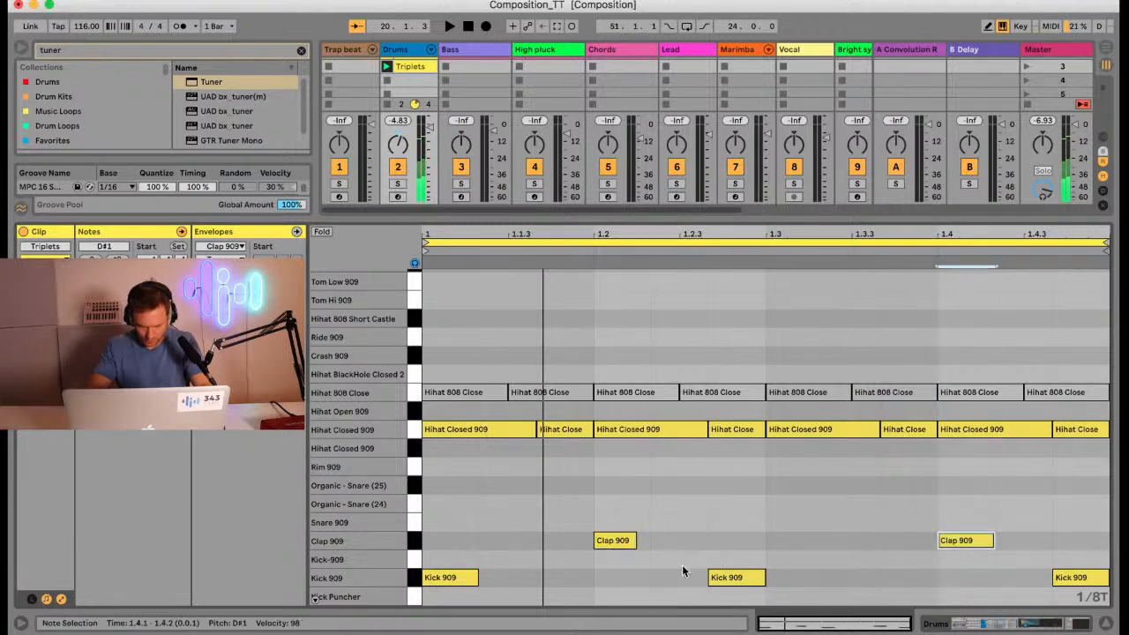
Step: Narrow the grid to 1/16T, add a Kick 909 note on the last sixteenth triplet of beat 1, and audition it
left_click(566, 581)
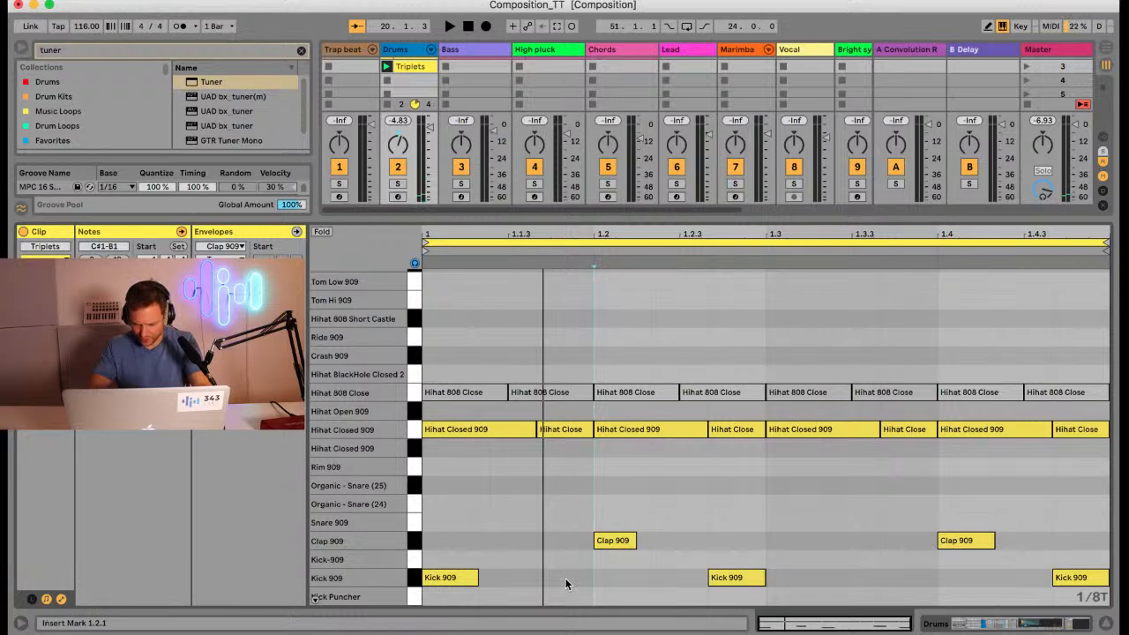
key("super+1")
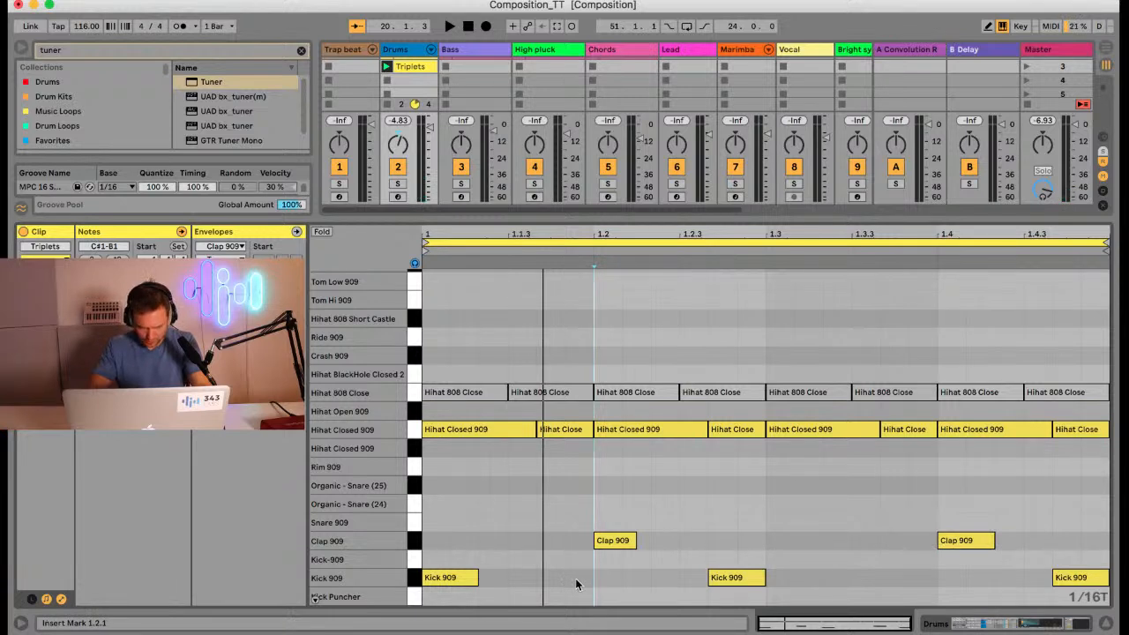
double_click(575, 578)
key("space")
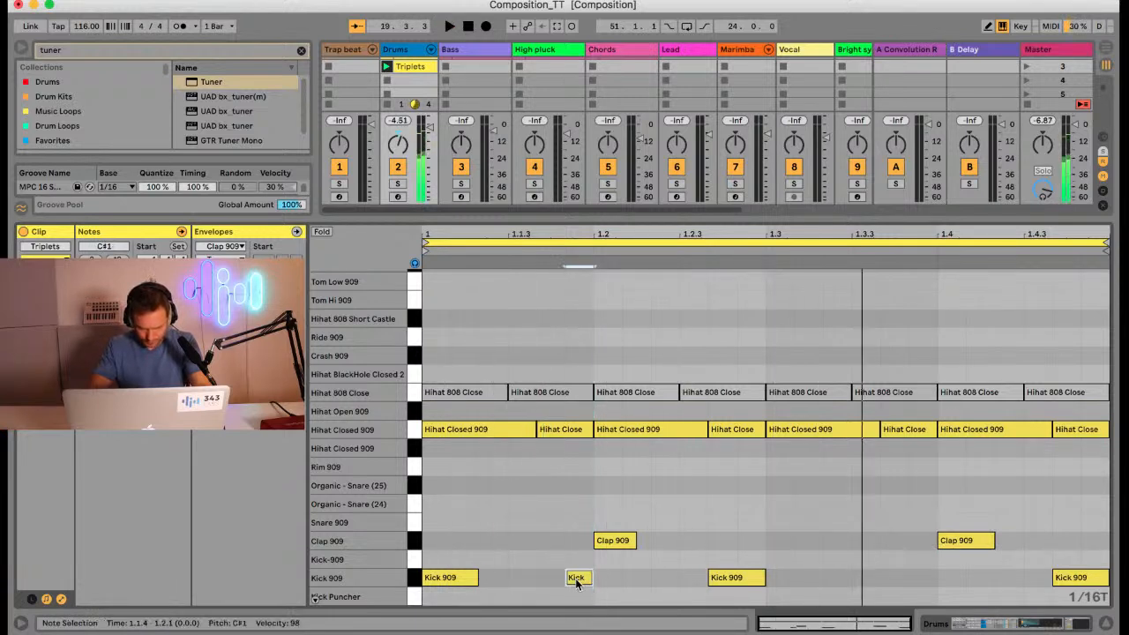
Step: Try the short kick one sixteenth triplet earlier, audition it, delete both short kicks, and widen the grid to 1/8T
key("Left")
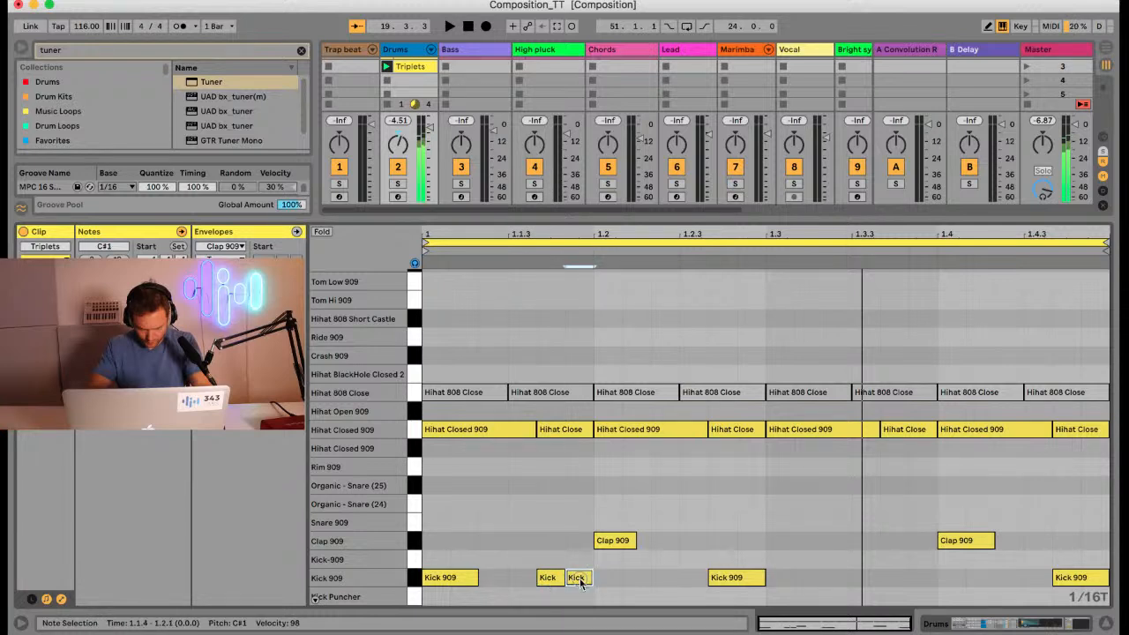
left_click(581, 584)
key("space")
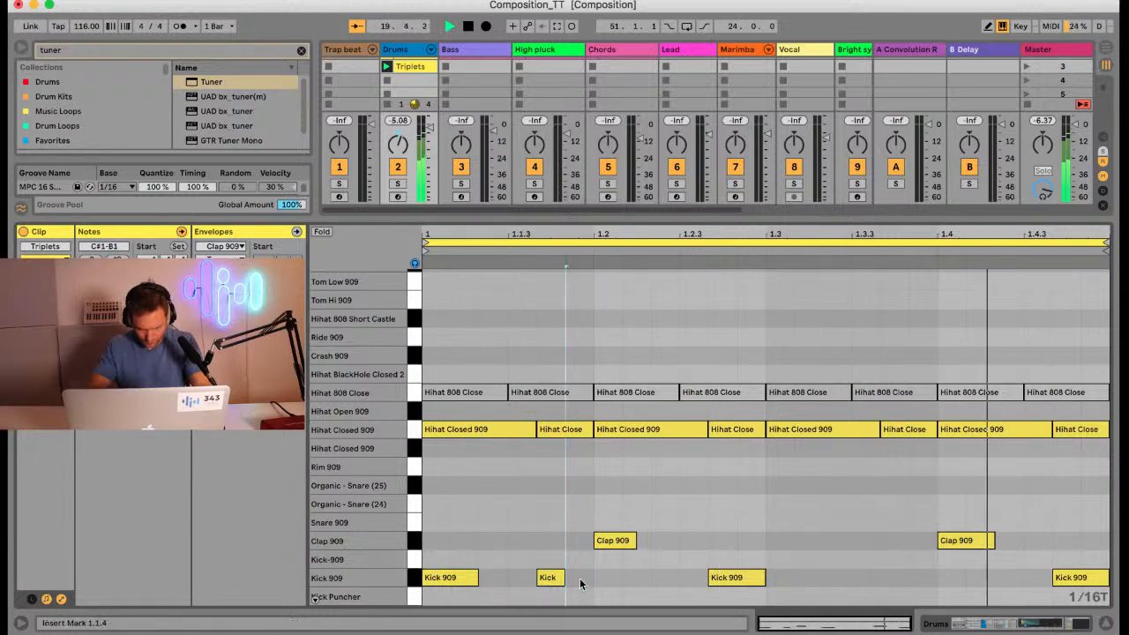
double_click(557, 582)
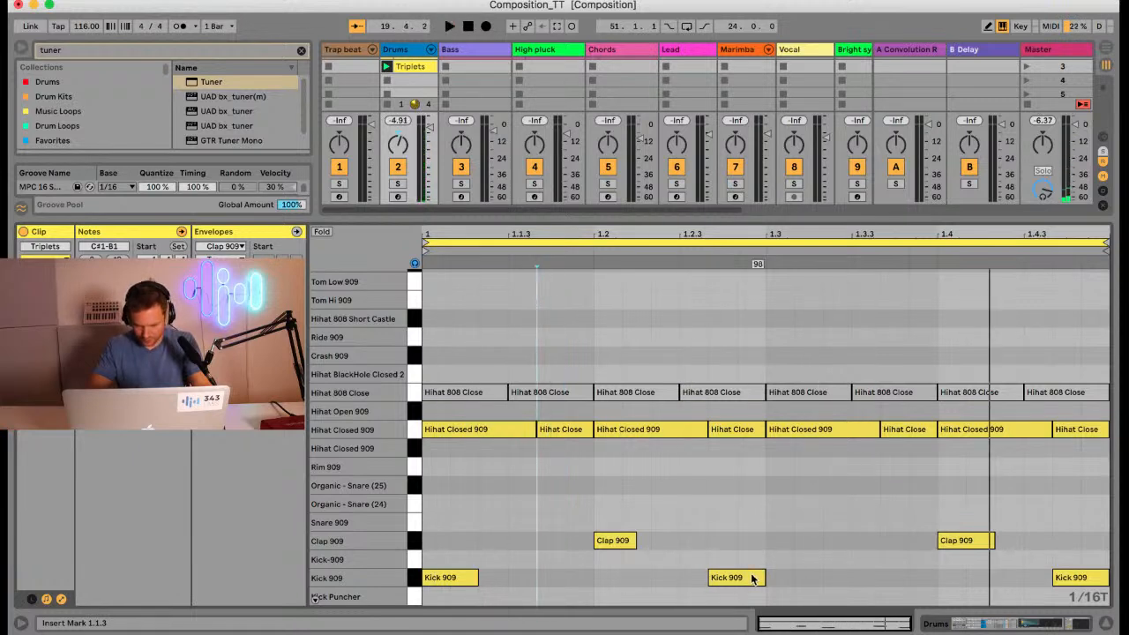
key("super+2")
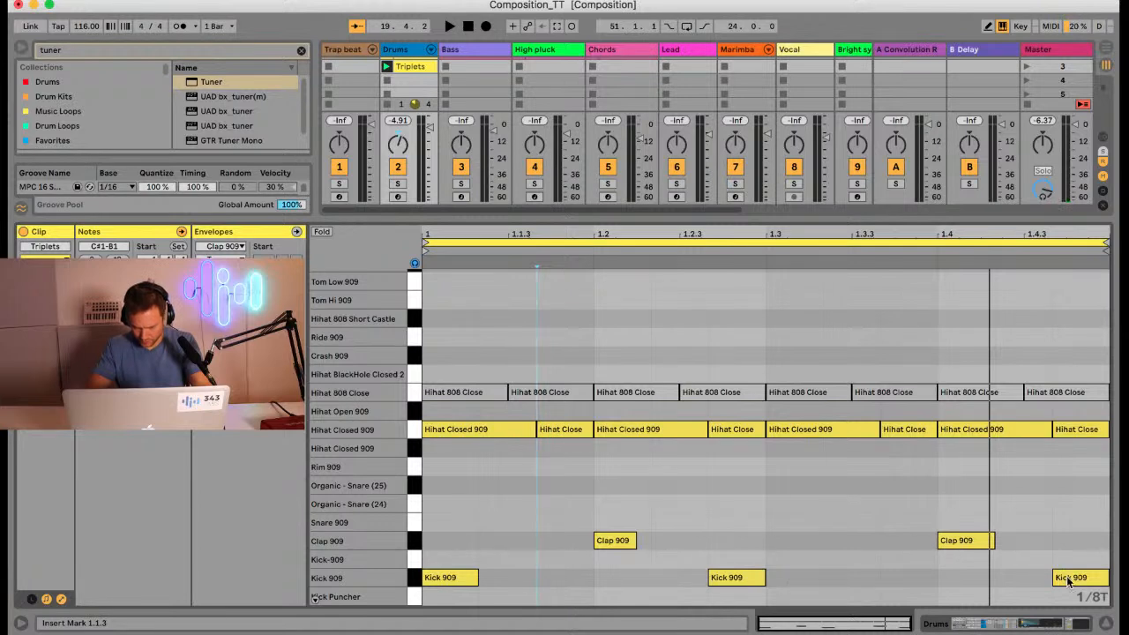
Step: Try the last Kick 909 note on the last triplet of beat 3, audition it, and return it to the last triplet of beat 4
left_click_drag(1068, 580, 896, 581)
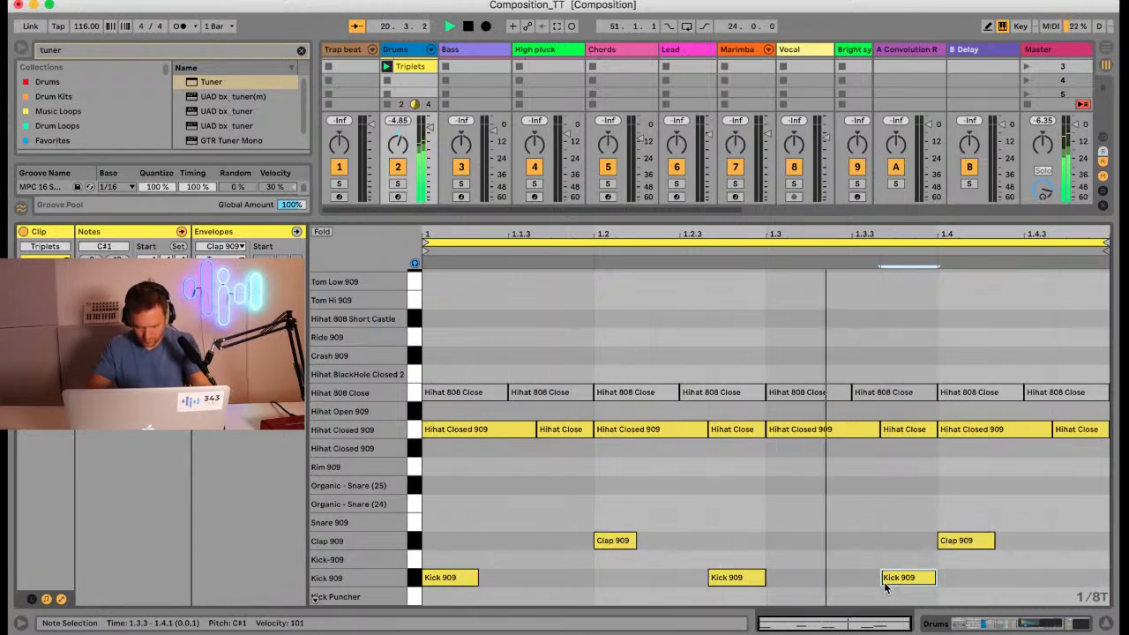
key("space")
left_click_drag(898, 580, 1064, 583)
key("space")
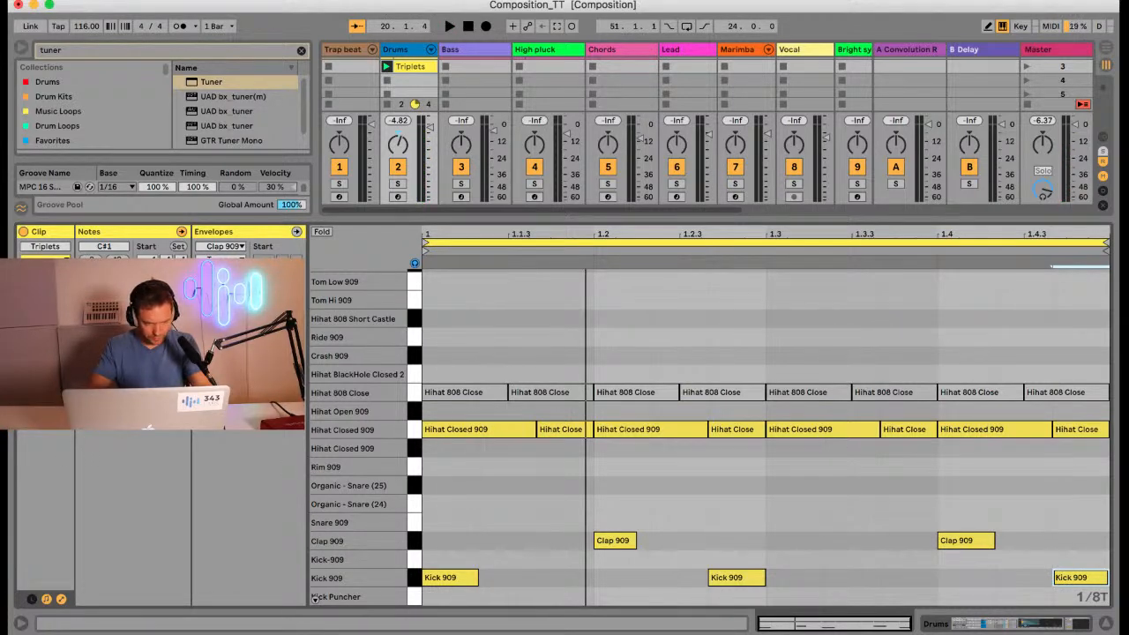
Step: Duplicate the Triplets clip's loop with its notes to two bars and audition it
scroll(623, 460, "right", 2)
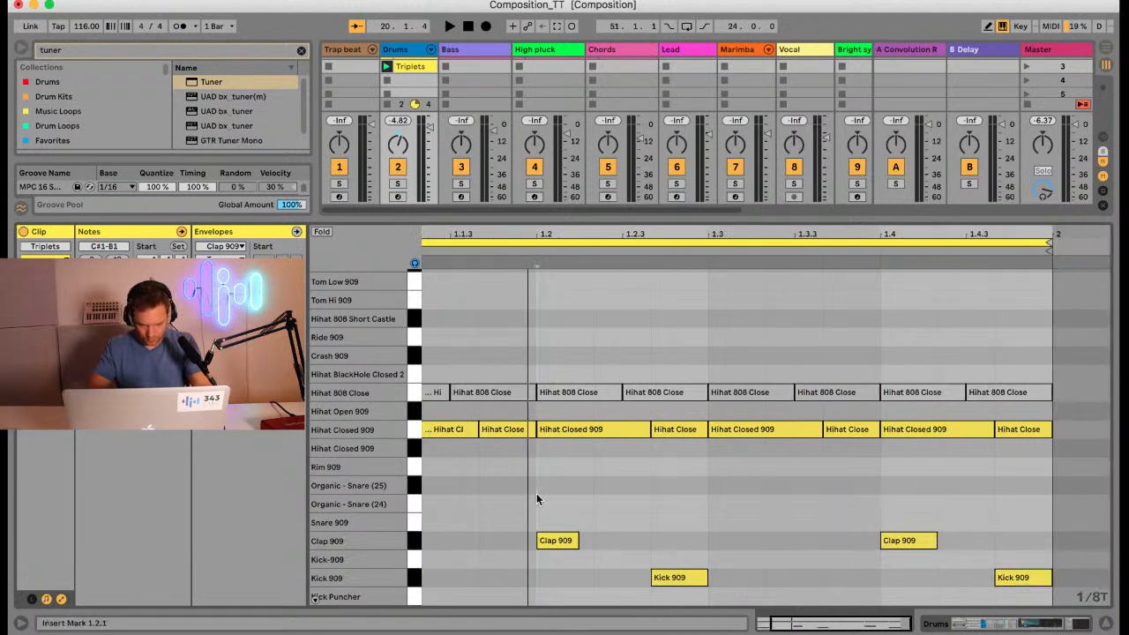
scroll(537, 493, "left", 2)
scroll(537, 493, "up", 1)
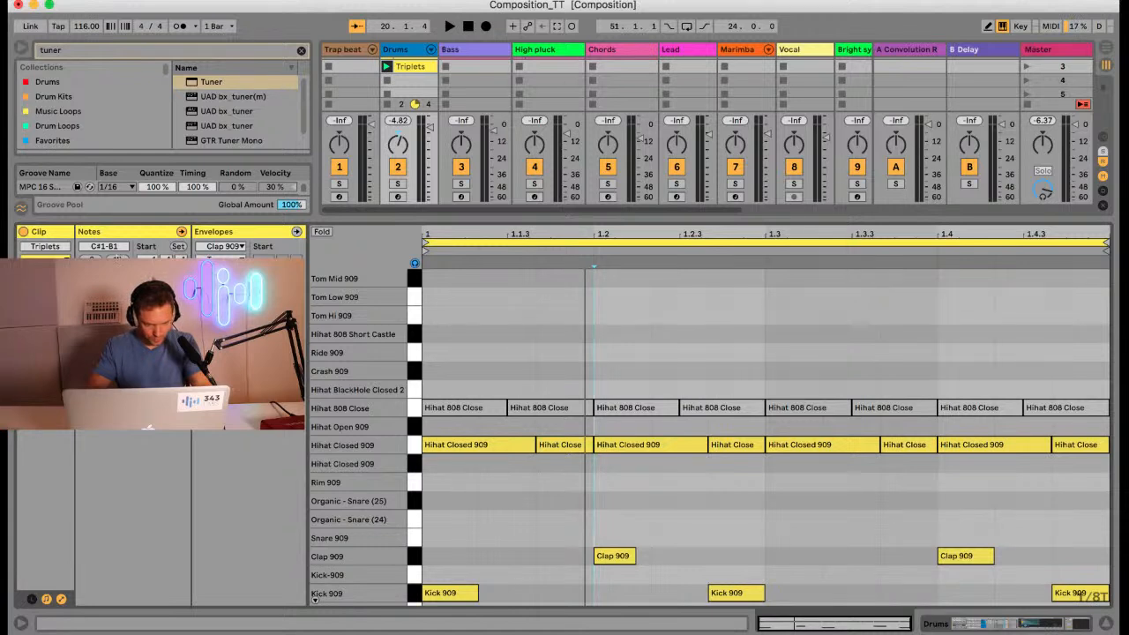
scroll(779, 541, "down", 2)
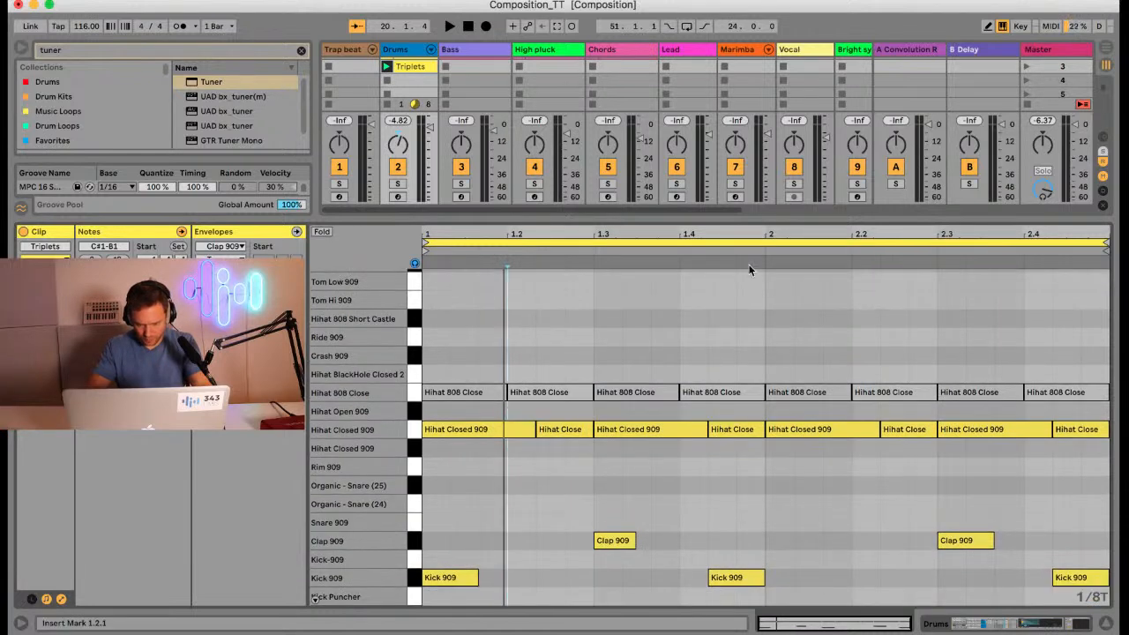
key("space")
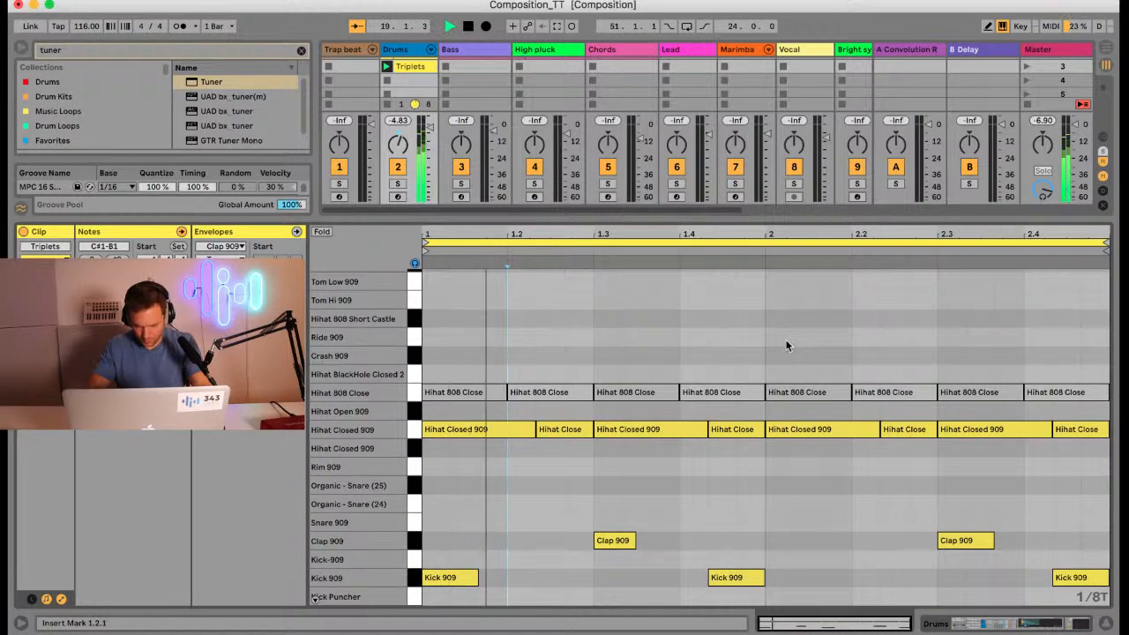
key("super+z")
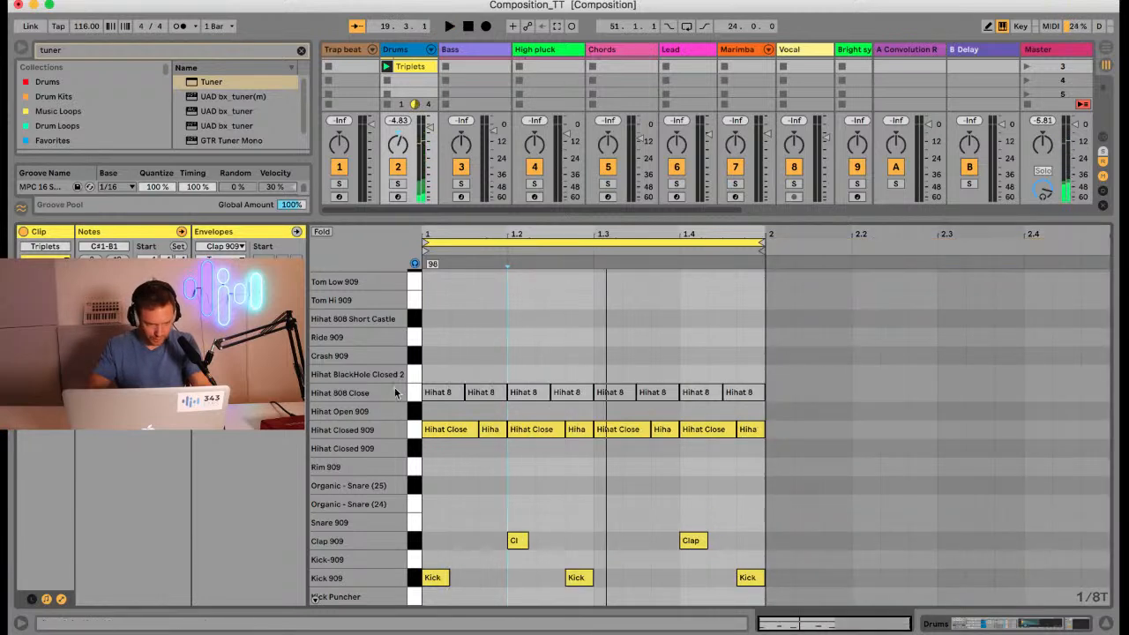
key("super+shift+z")
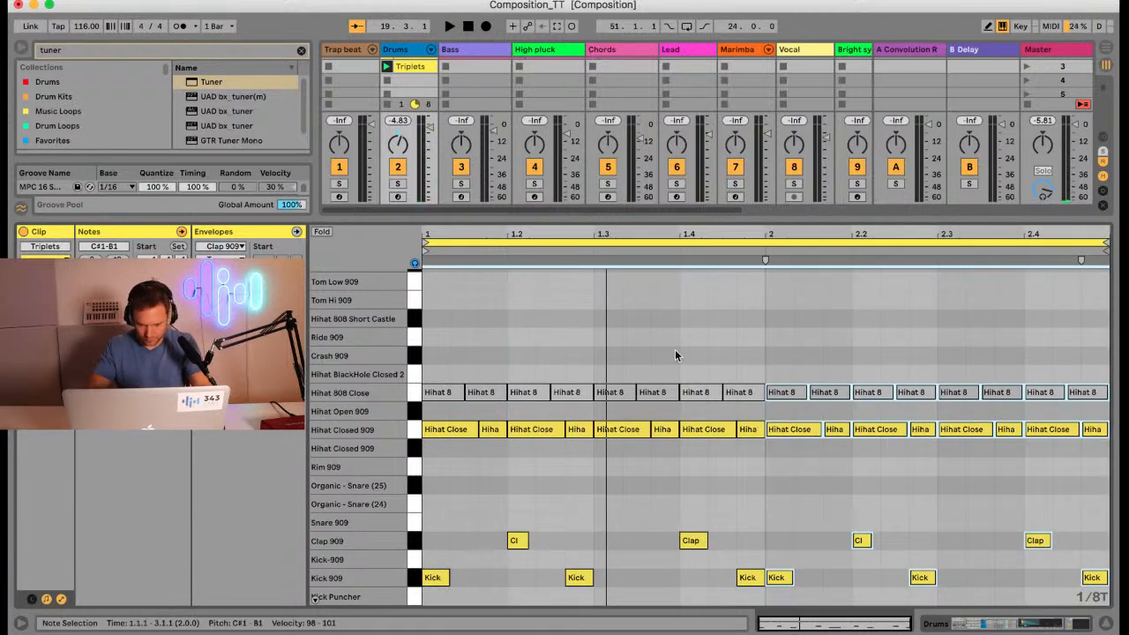
Step: Delete the Kick 909 note at 2.1, move the kick from the end of bar 1 to 2.1, and audition the clip
double_click(781, 578)
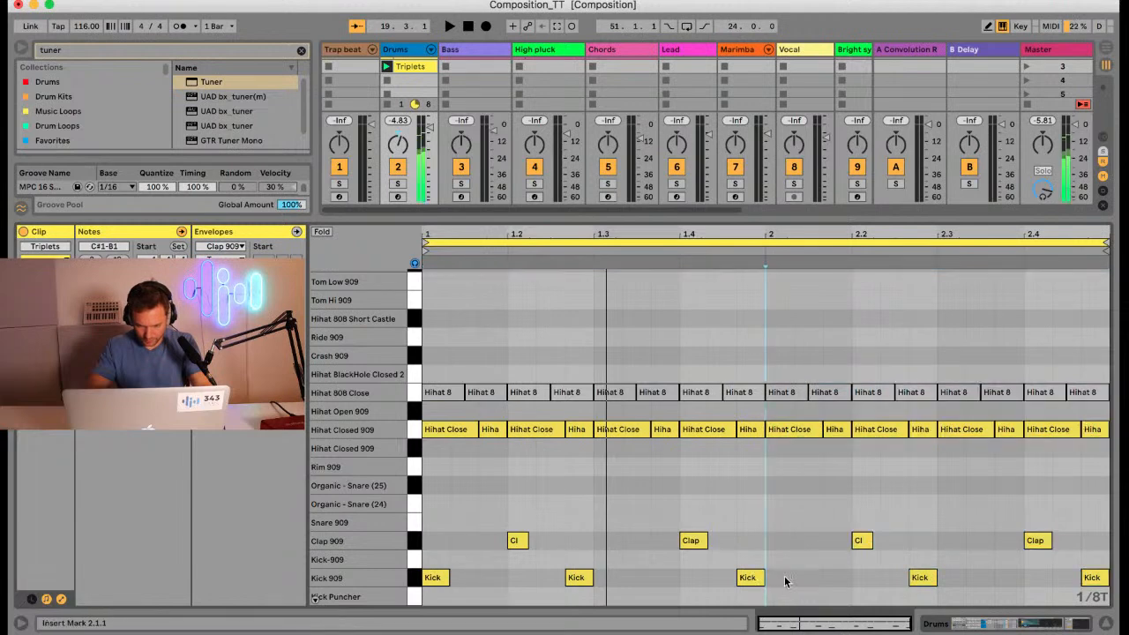
left_click(749, 578)
left_click_drag(749, 577, 778, 578)
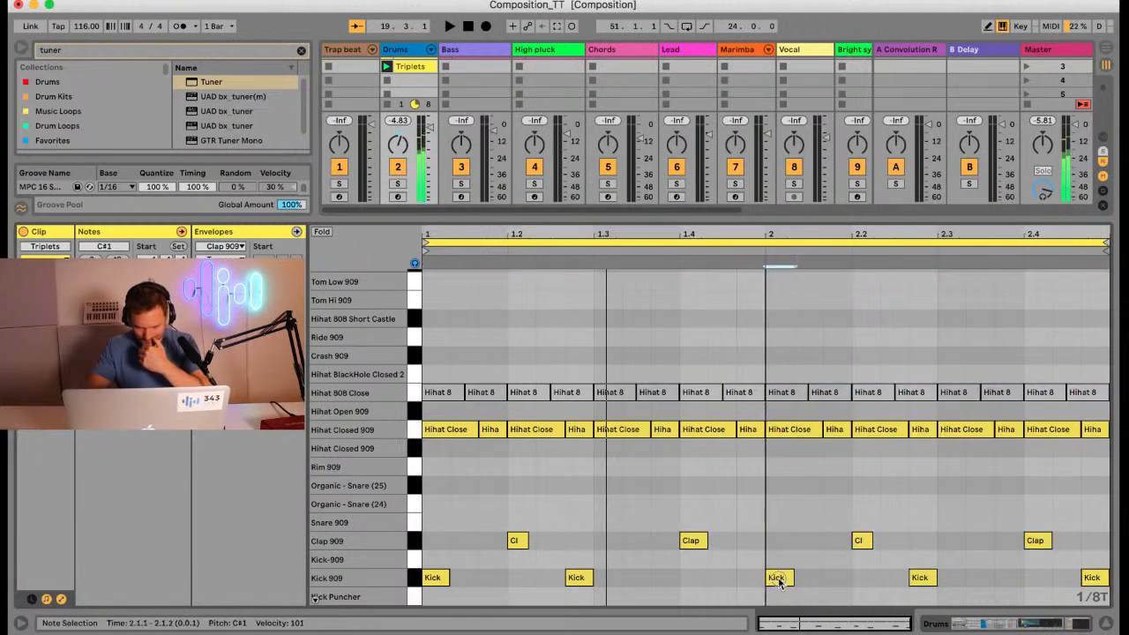
key("space")
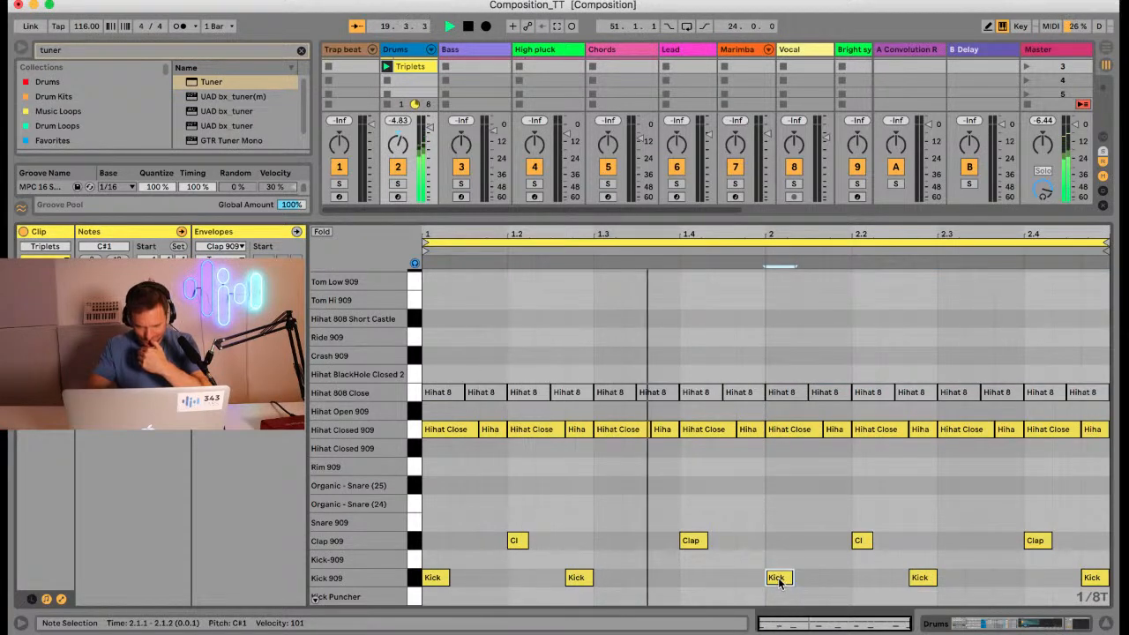
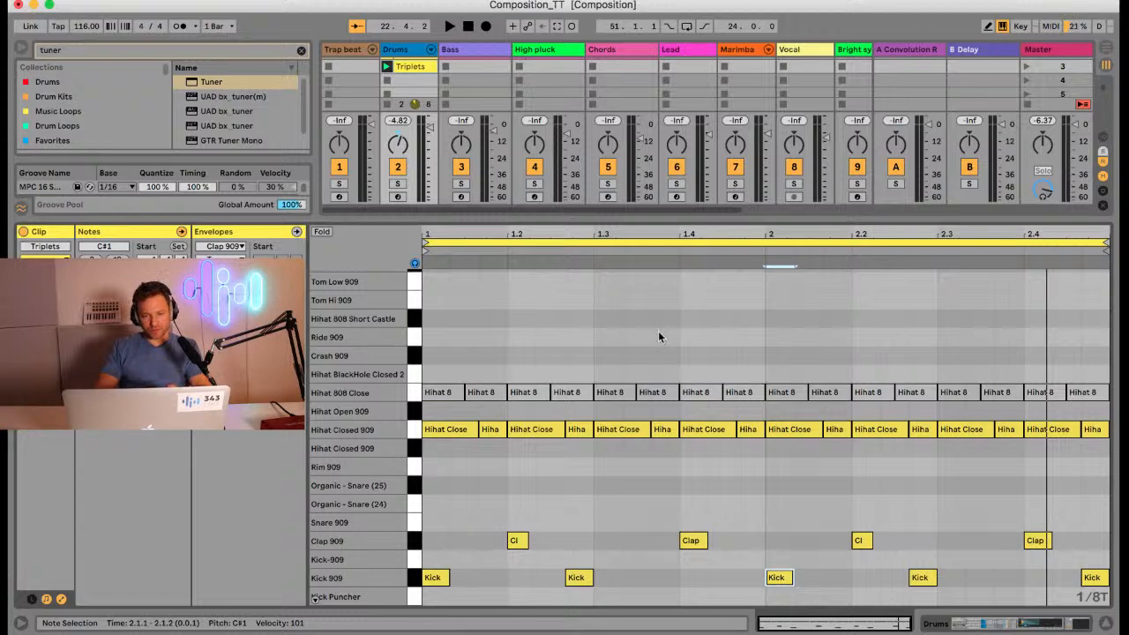
Step: Enlarge the Session View area above the note editor to show more clip slots
left_click_drag(641, 218, 623, 383)
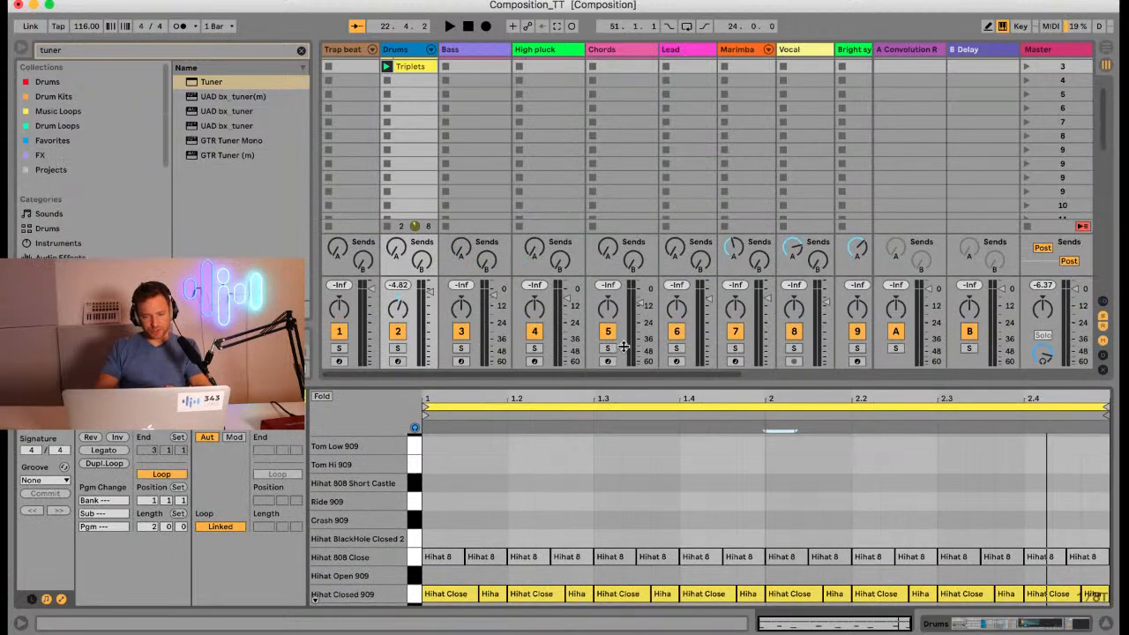
Step: Create an empty MIDI clip in the Drums track's scene 4 slot and enlarge its note editor with Fold on, down to the kick rows
double_click(410, 80)
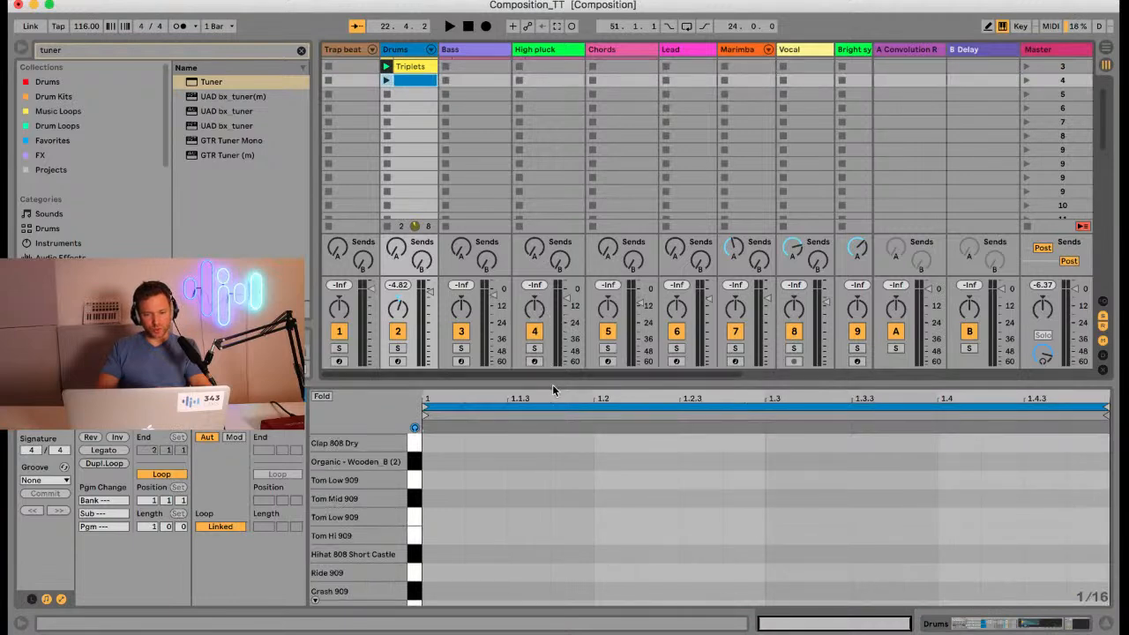
left_click_drag(552, 385, 552, 227)
scroll(527, 505, "down", 3)
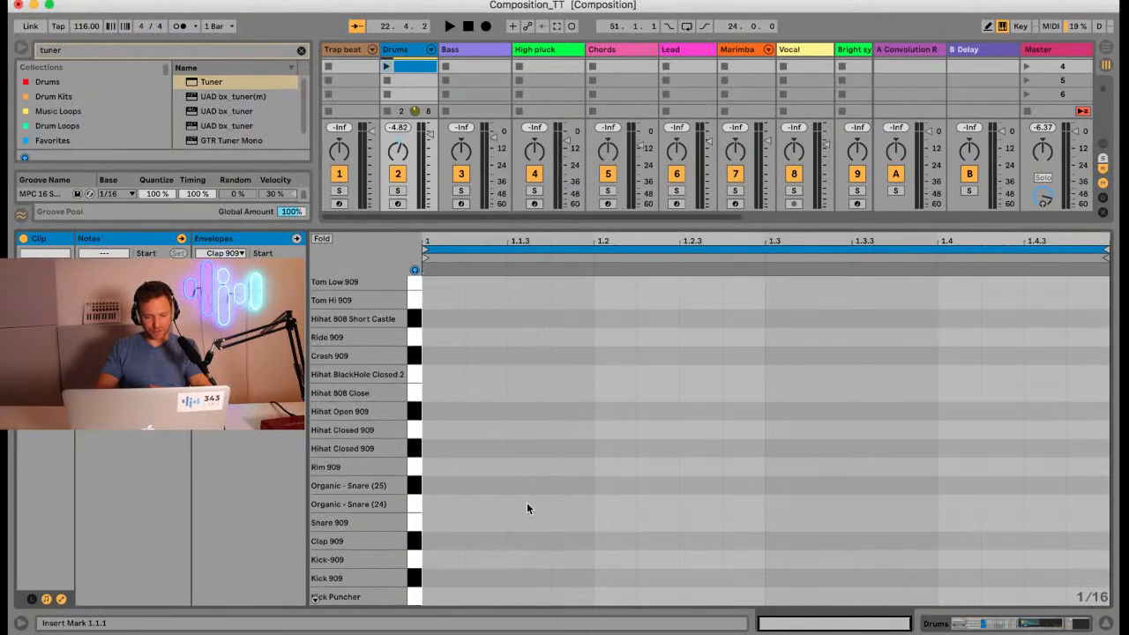
left_click(420, 583)
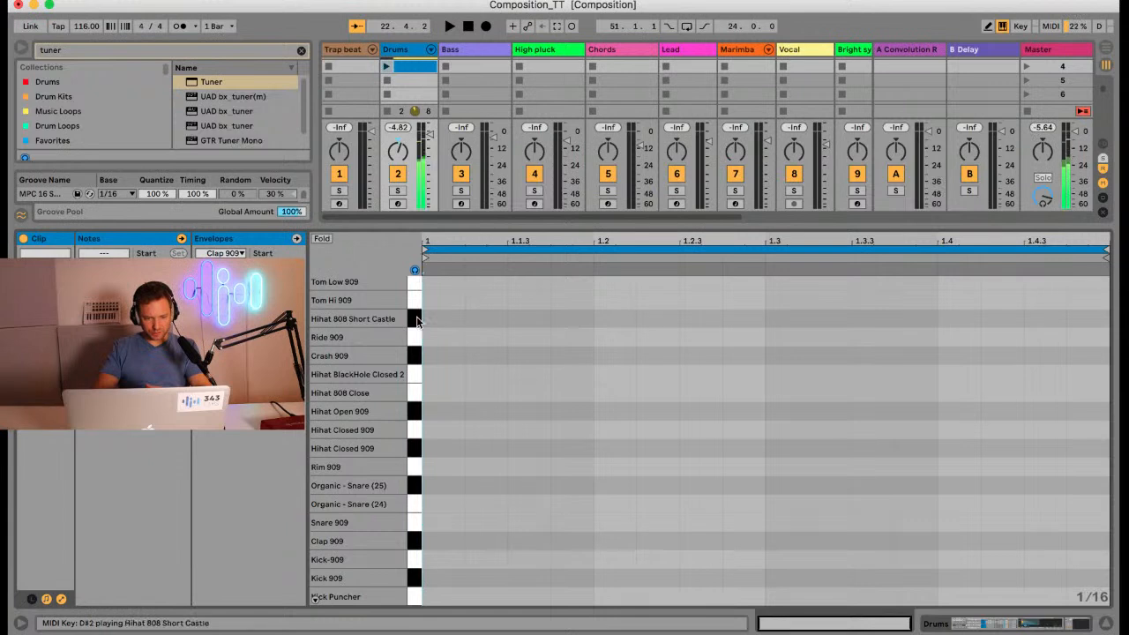
left_click(321, 240)
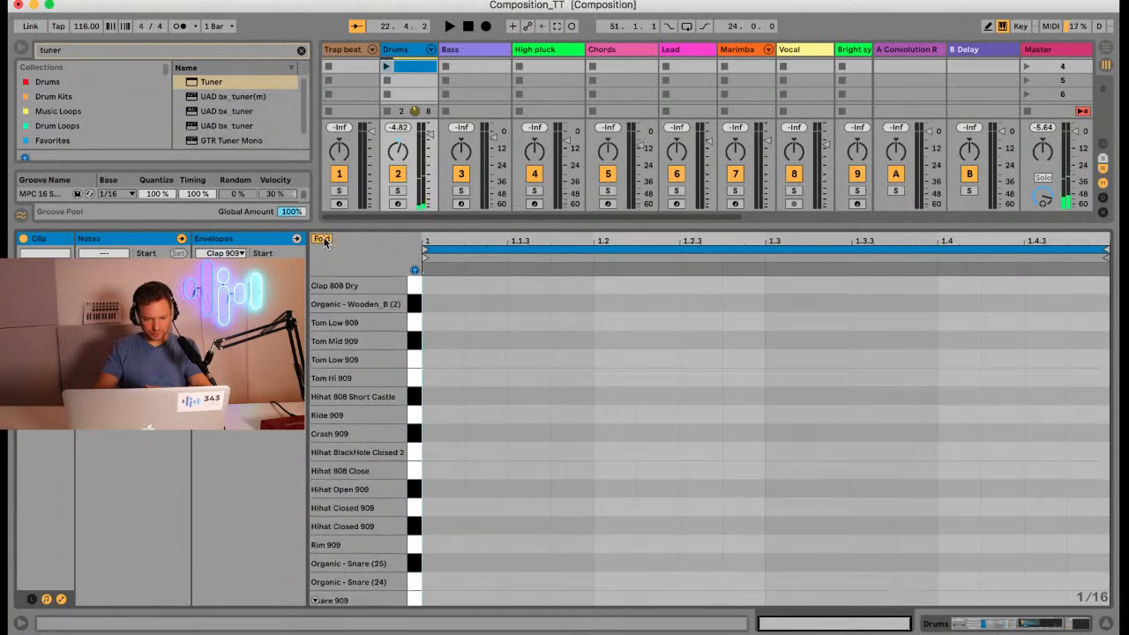
scroll(412, 582, "down", 3)
left_click(413, 579)
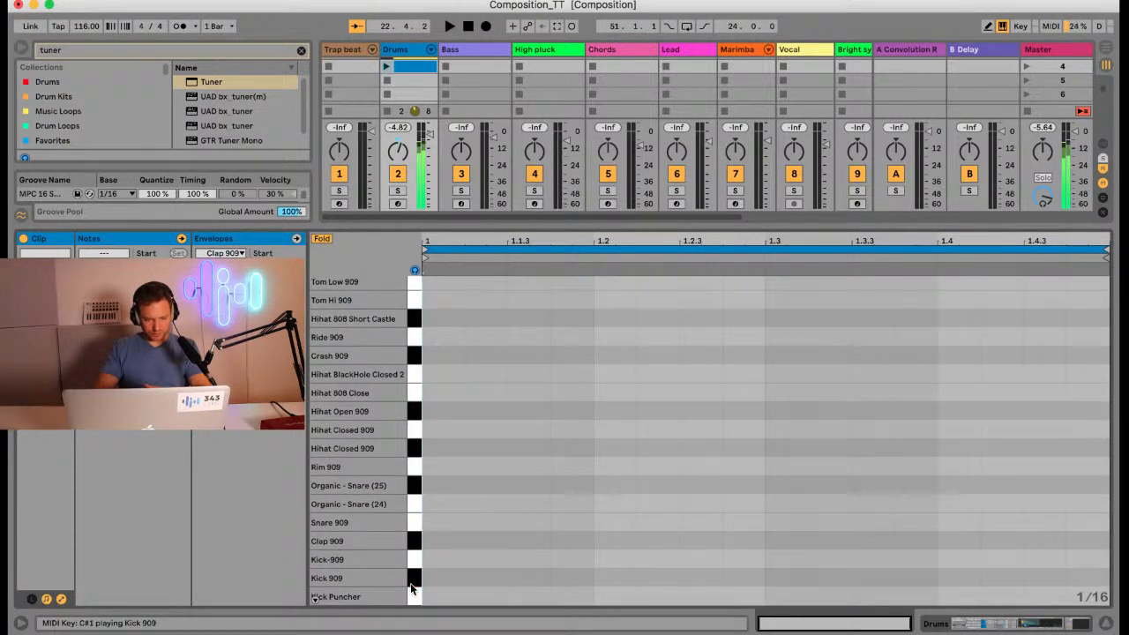
Step: Place a Kick 909 note at 1.1 and Clap 909 notes at 1.2 and 1.4 in the new clip
double_click(441, 579)
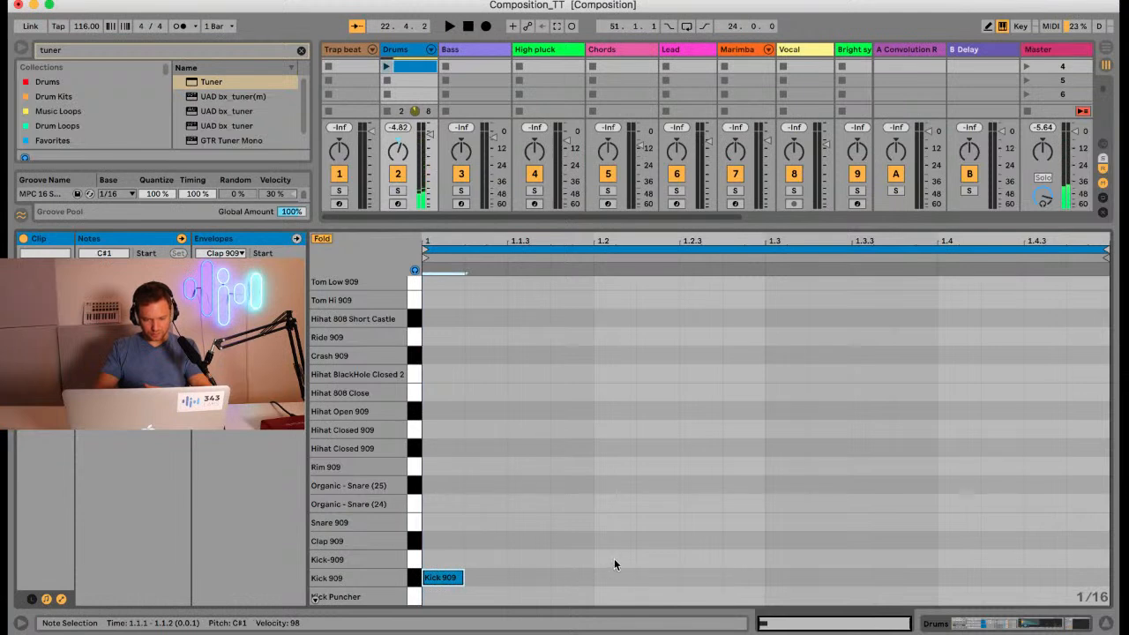
double_click(613, 528)
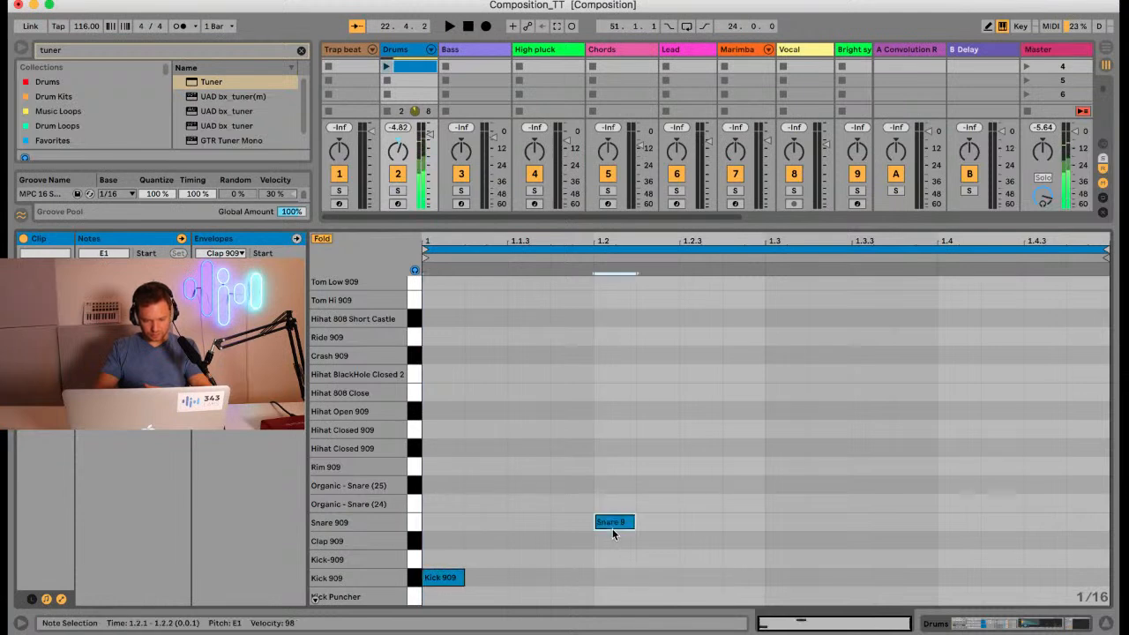
left_click_drag(613, 530, 616, 543)
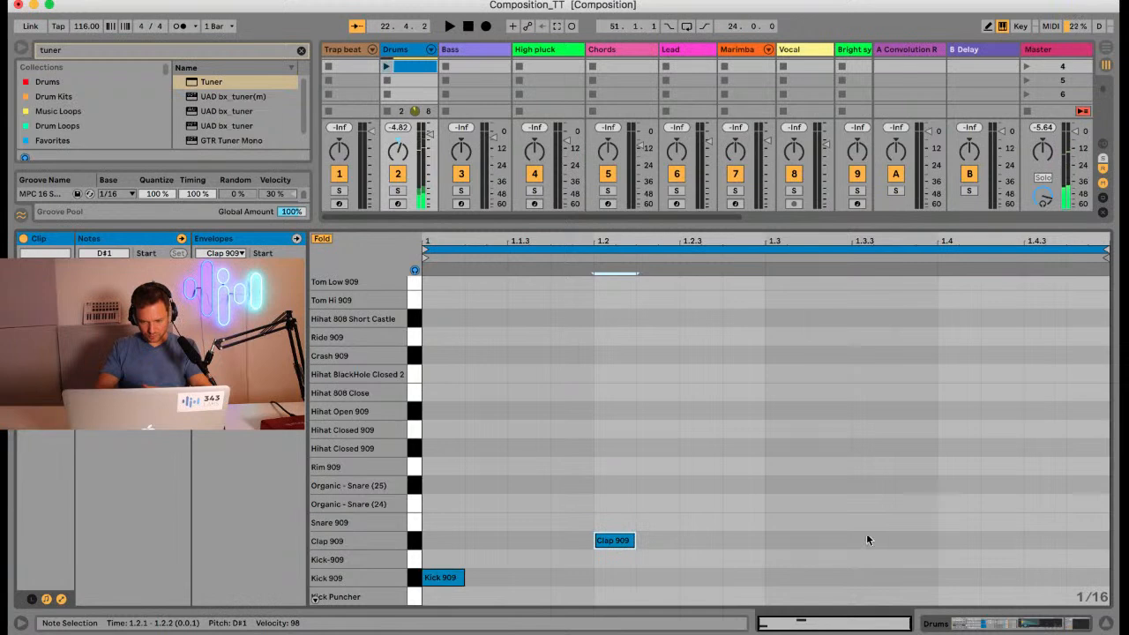
double_click(945, 542)
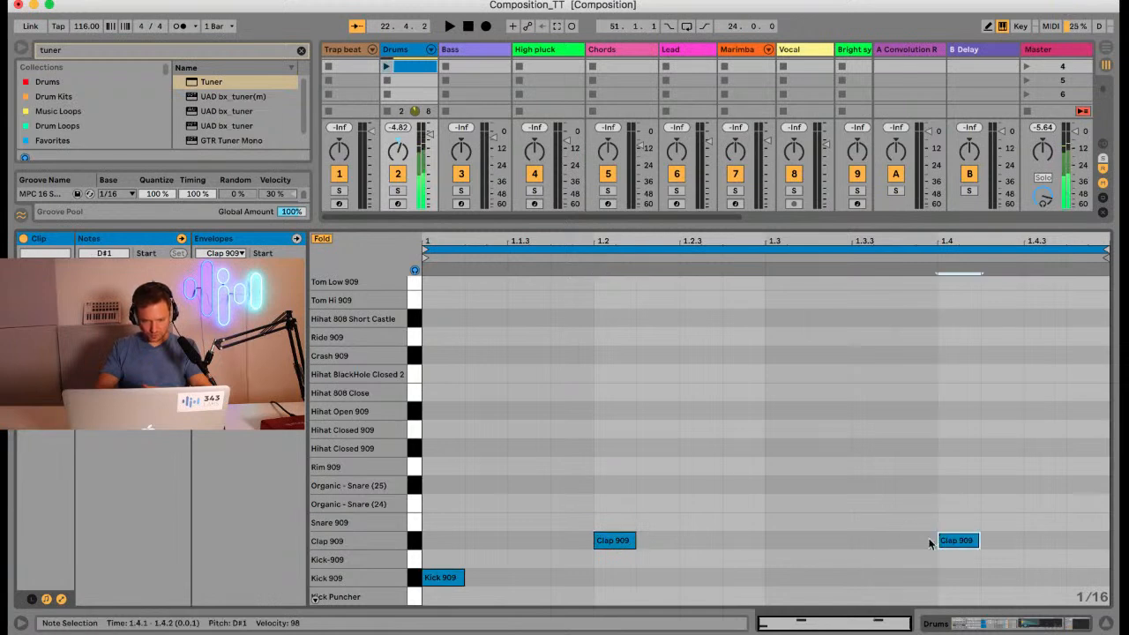
Step: Draw a continuous row of Hihat Closed 909 notes across the bar on a 1/8 grid
left_click(413, 412)
left_click(434, 428)
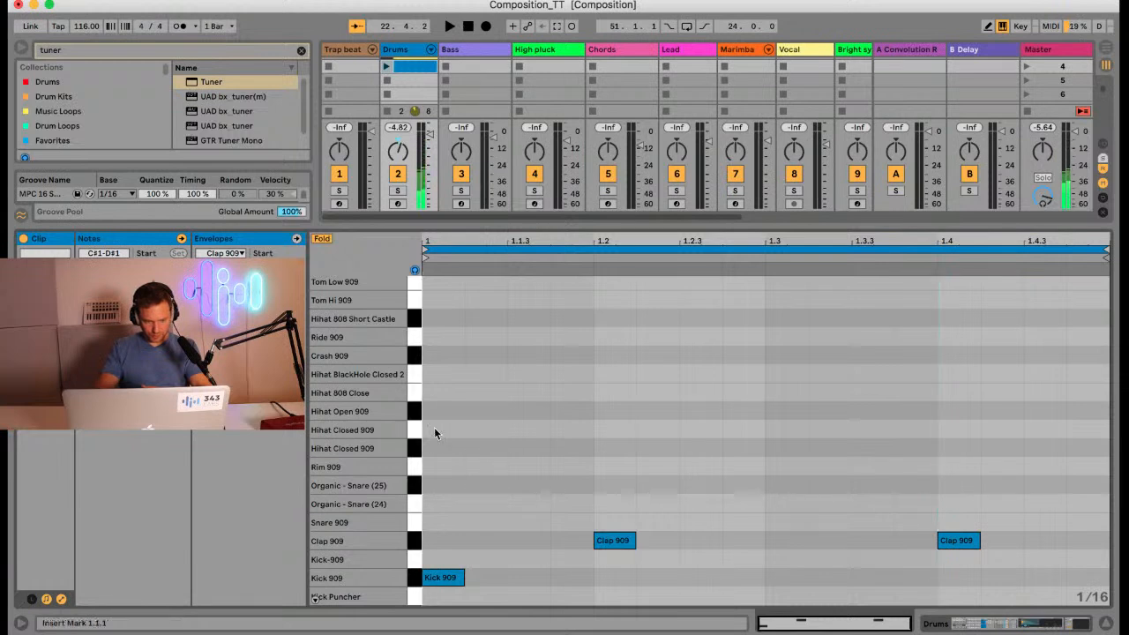
key("b")
left_click(434, 429)
left_click_drag(596, 432, 1049, 423)
key("super+z")
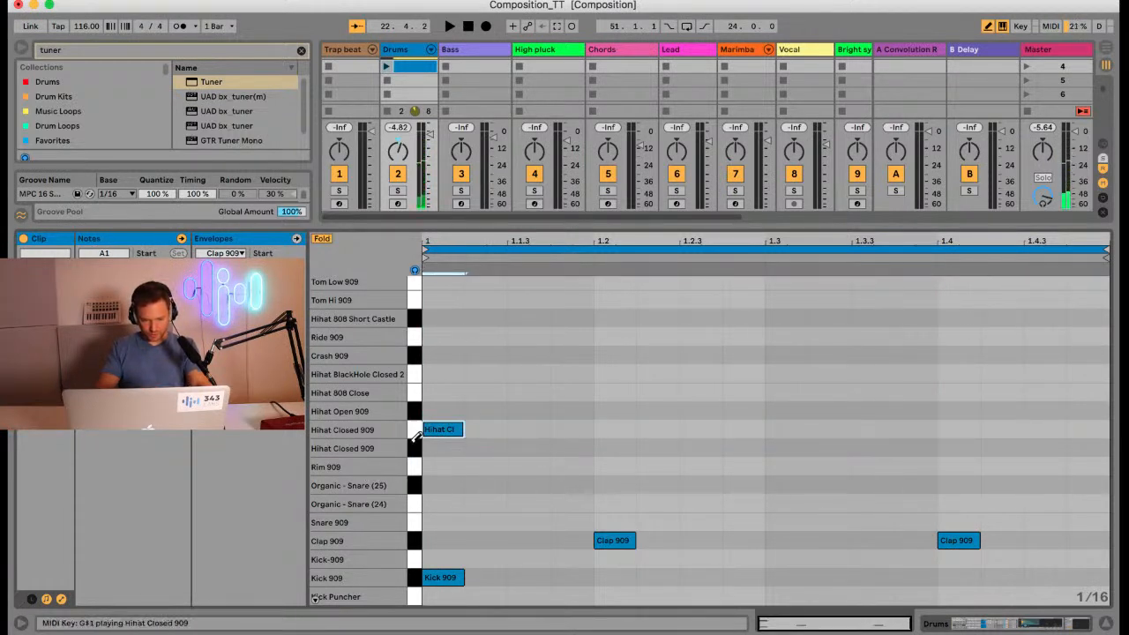
key("super+1")
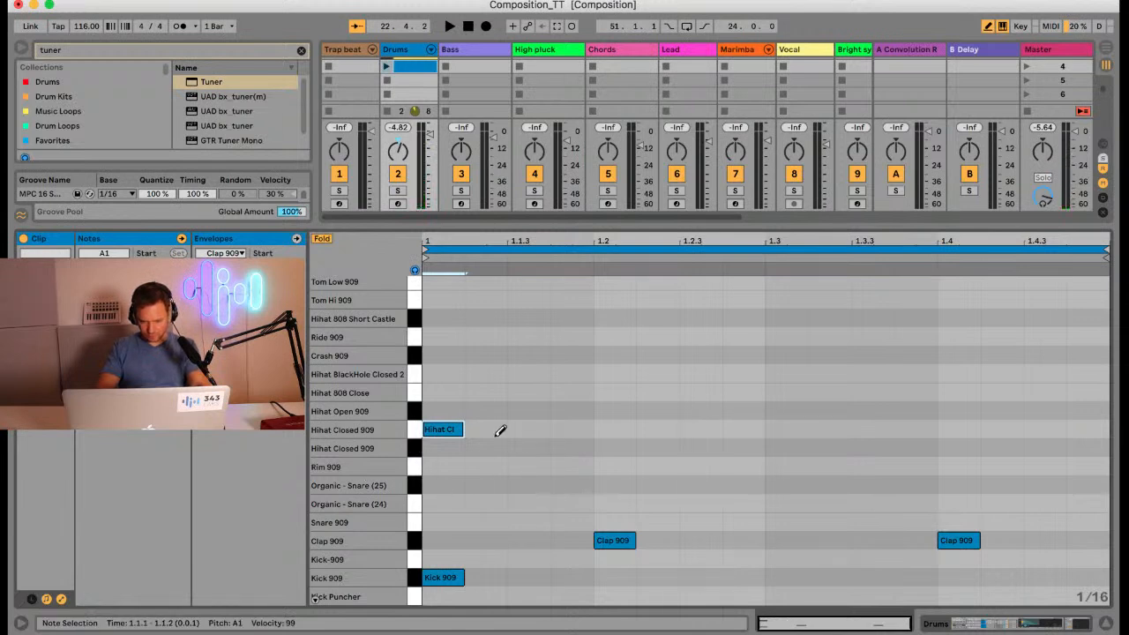
key("super+2")
left_click(456, 428)
mouse_move(543, 425)
left_mouse_down()
mouse_move(839, 411)
mouse_move(1057, 422)
left_mouse_up()
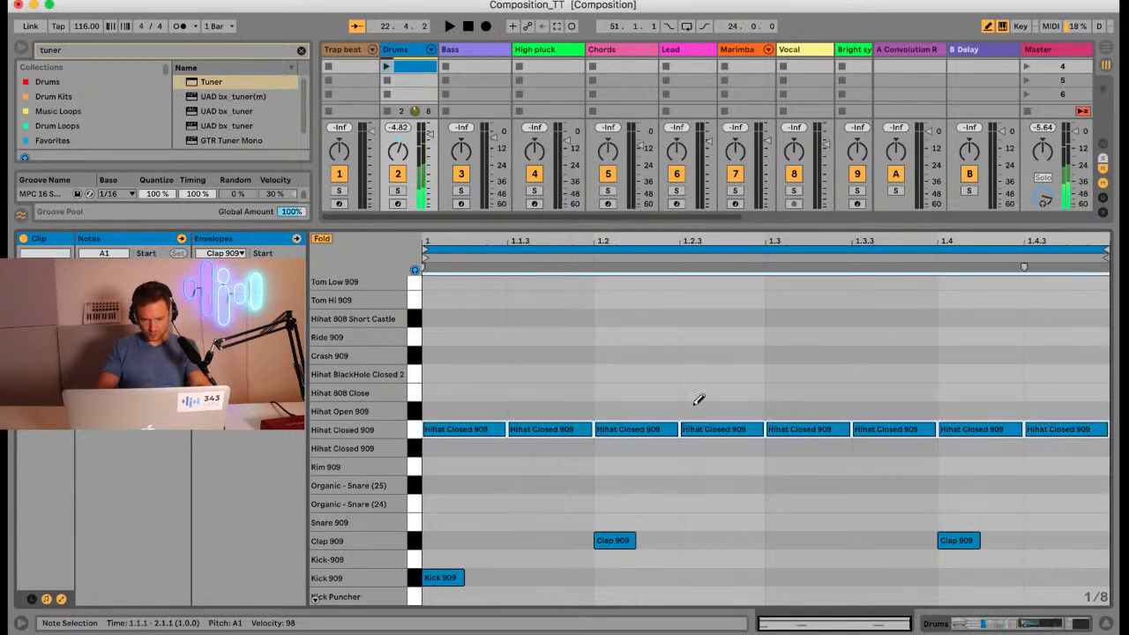
Step: Lower the second hi-hat's velocity to 32 and repeat this strong-weak pair of hi-hats on beats 2, 3 and 4
left_click(556, 429)
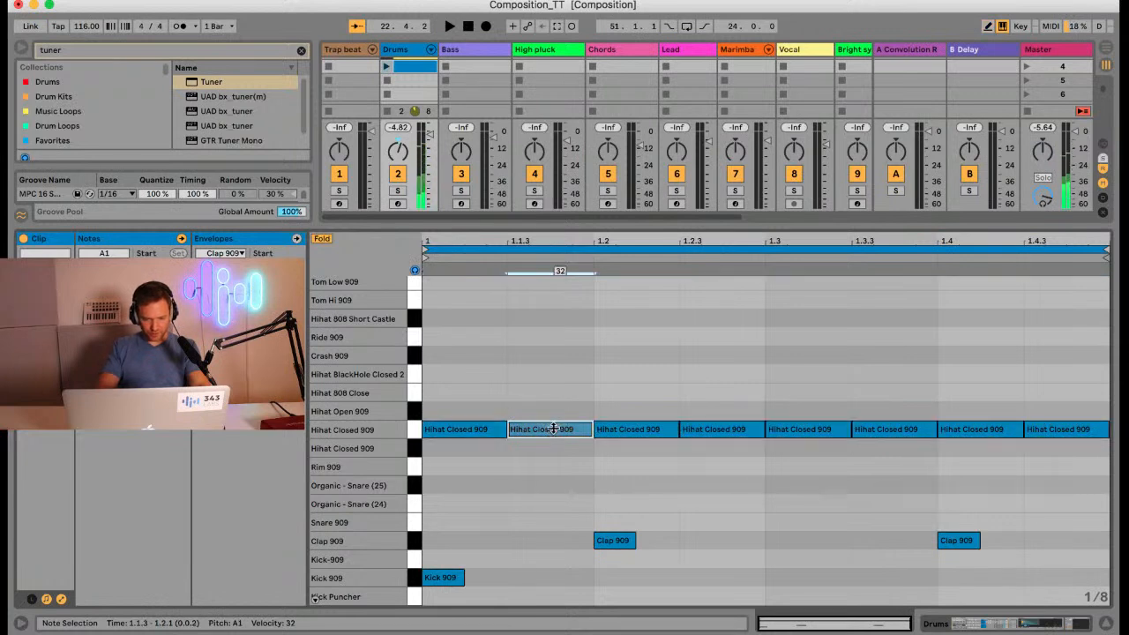
left_click_drag(445, 408, 558, 449)
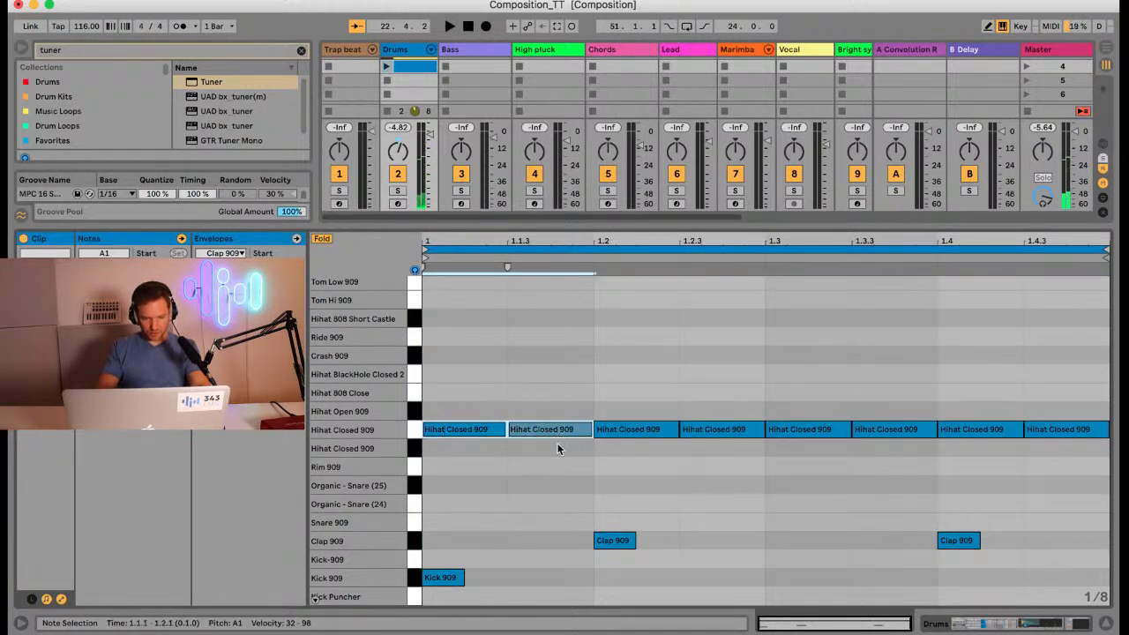
key("alt+Right")
key("alt+Right")
key("alt+Right")
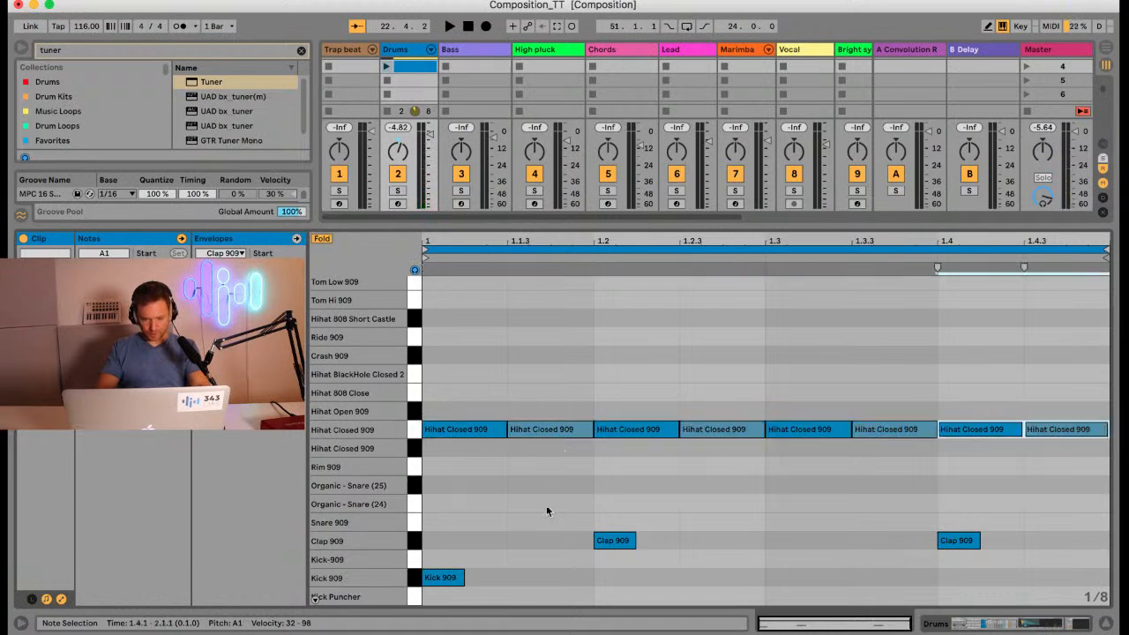
Step: Launch the new drum clip and set the song tempo to 93 BPM
left_click(386, 67)
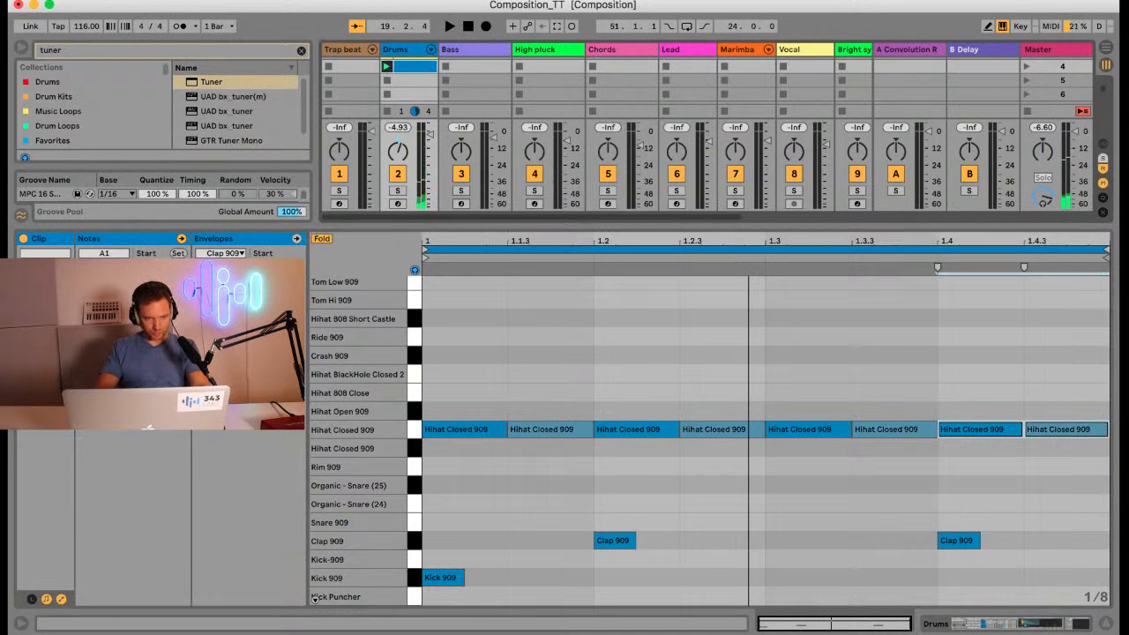
left_click(85, 26)
key("Return")
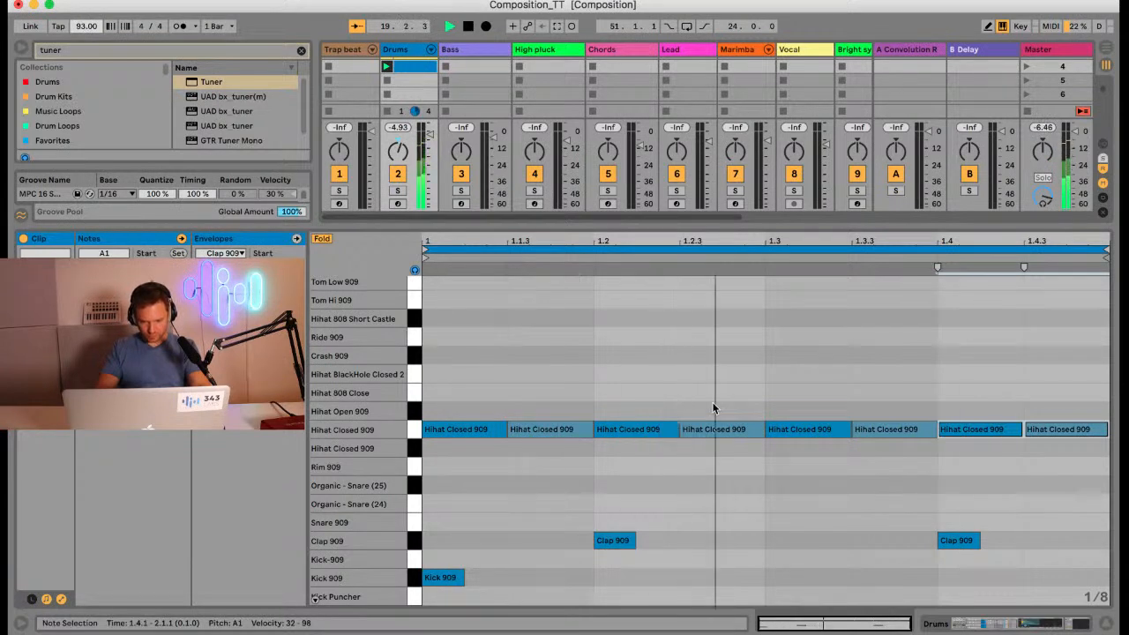
Step: Add Kick 909 notes at 1.1.4, 1.2.3, 1.3.2 and 1.3.3 on a 1/16 grid
double_click(578, 581)
double_click(579, 582)
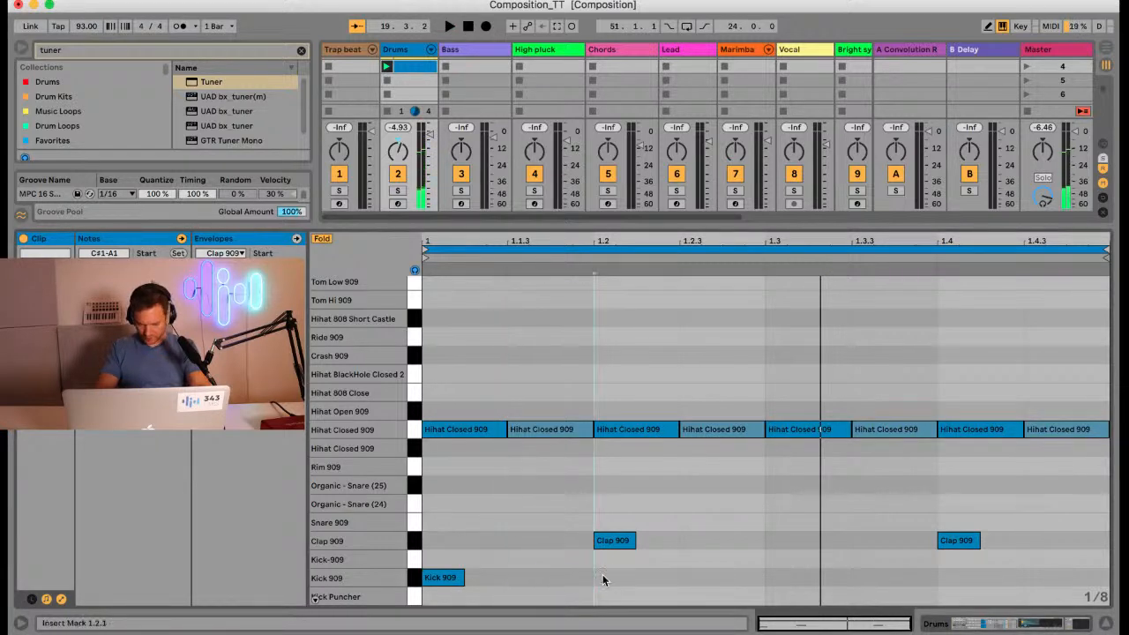
left_click(602, 578)
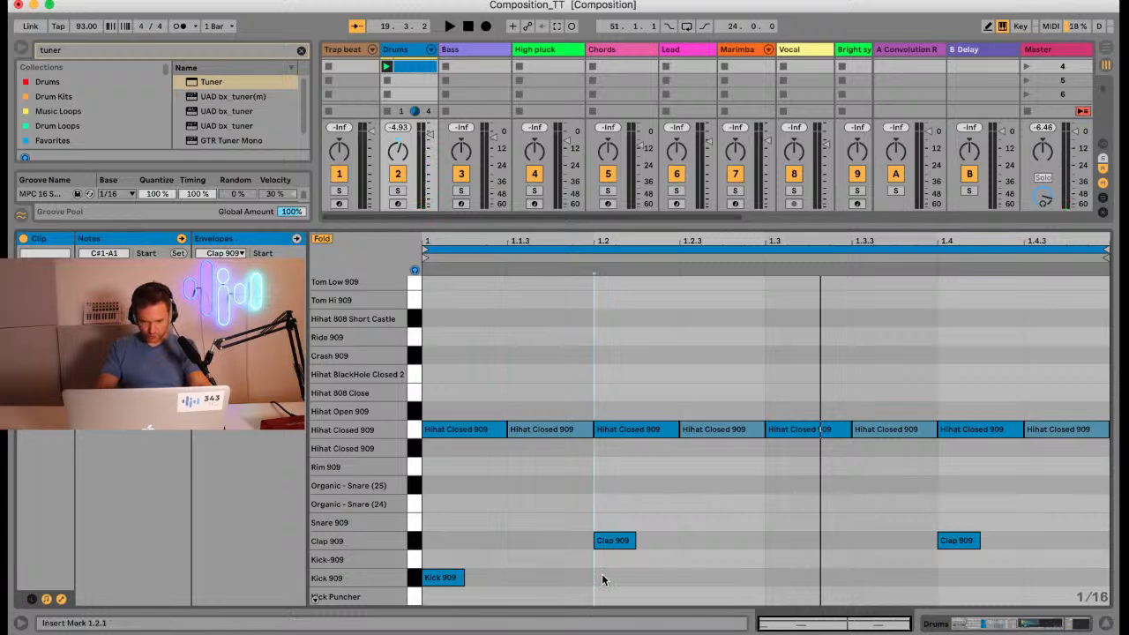
double_click(566, 579)
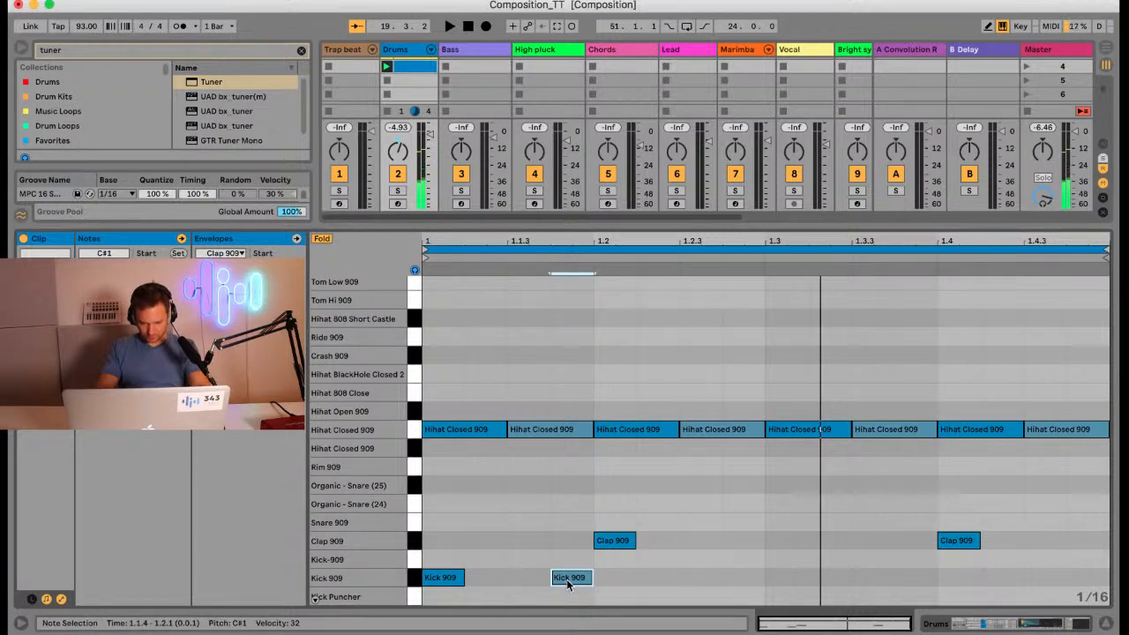
left_click(691, 576)
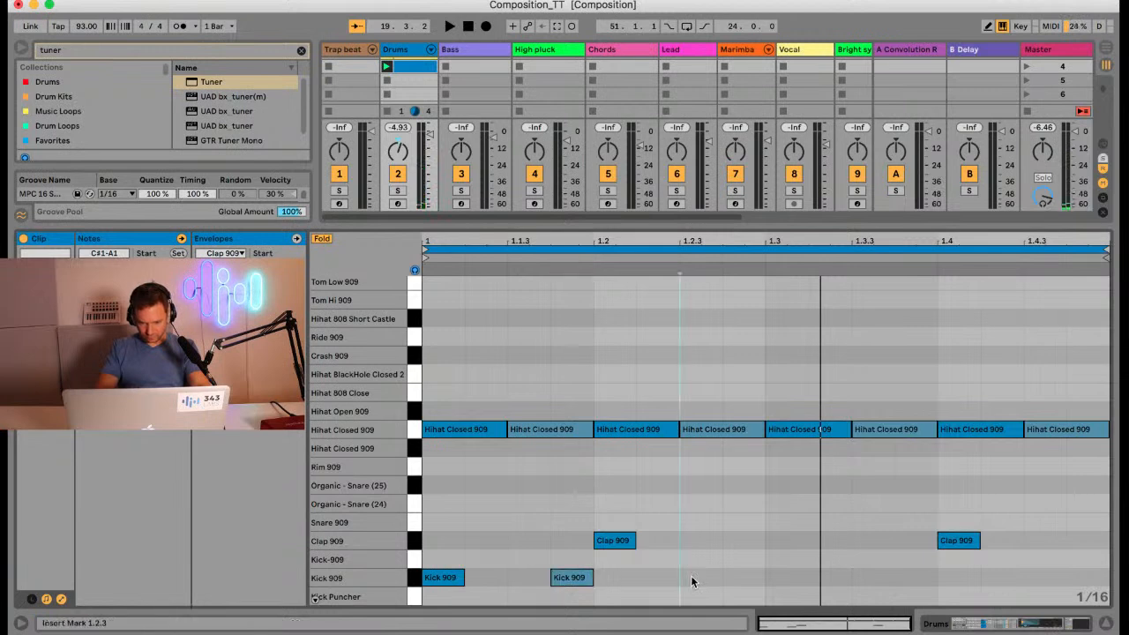
double_click(691, 576)
double_click(837, 577)
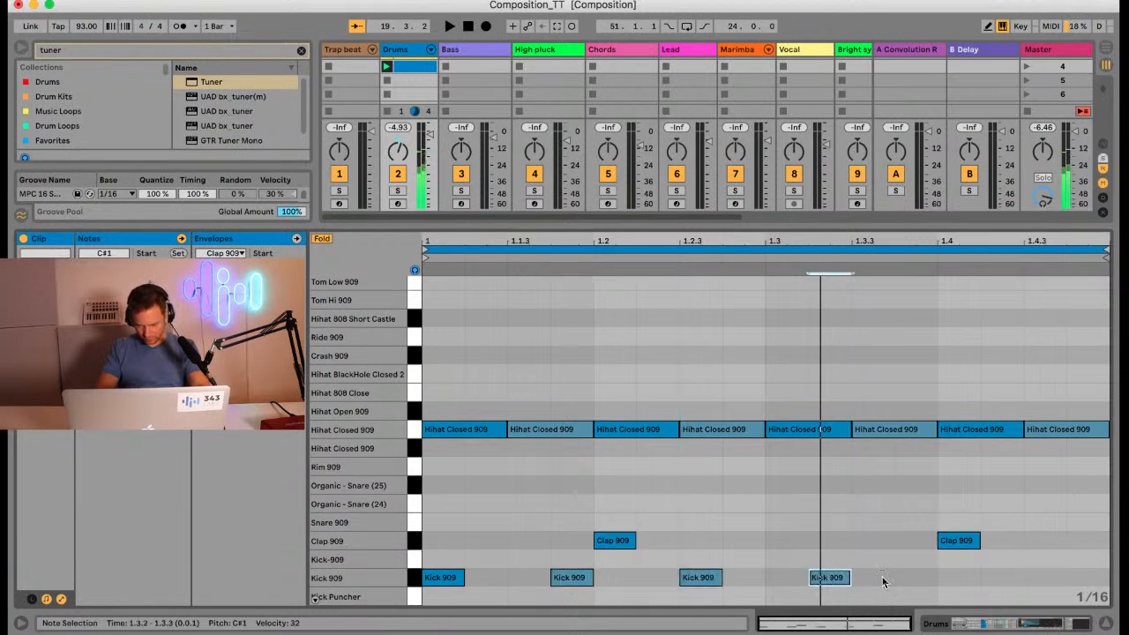
double_click(883, 579)
Step: Audition the kick pattern and raise the velocity of the Kick 909 note at 1.3.3
key("space")
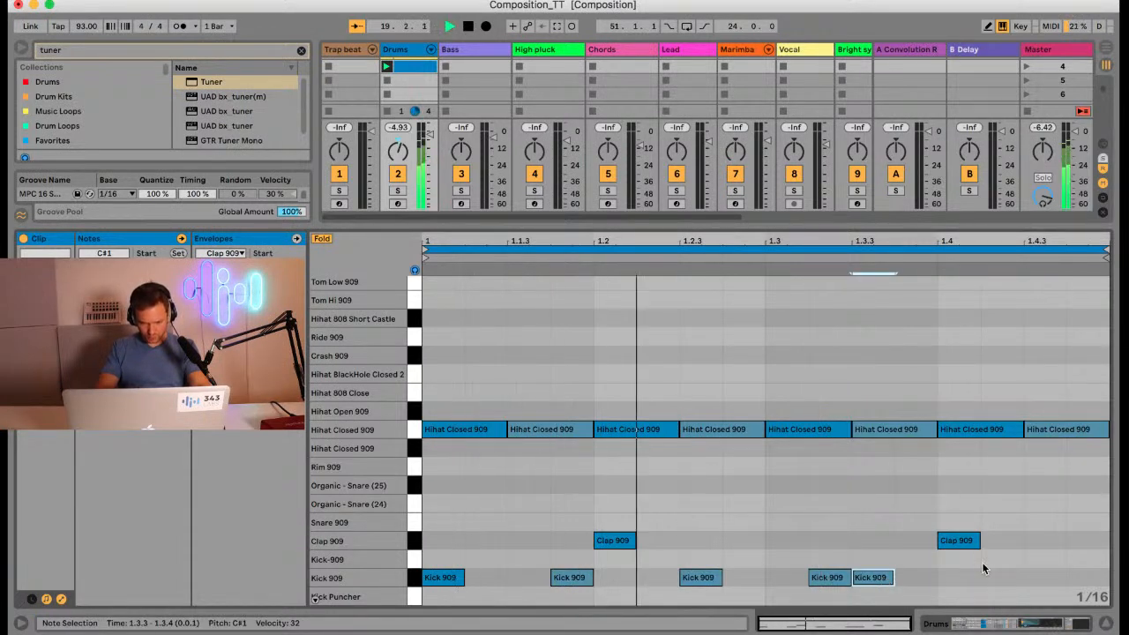
key("space")
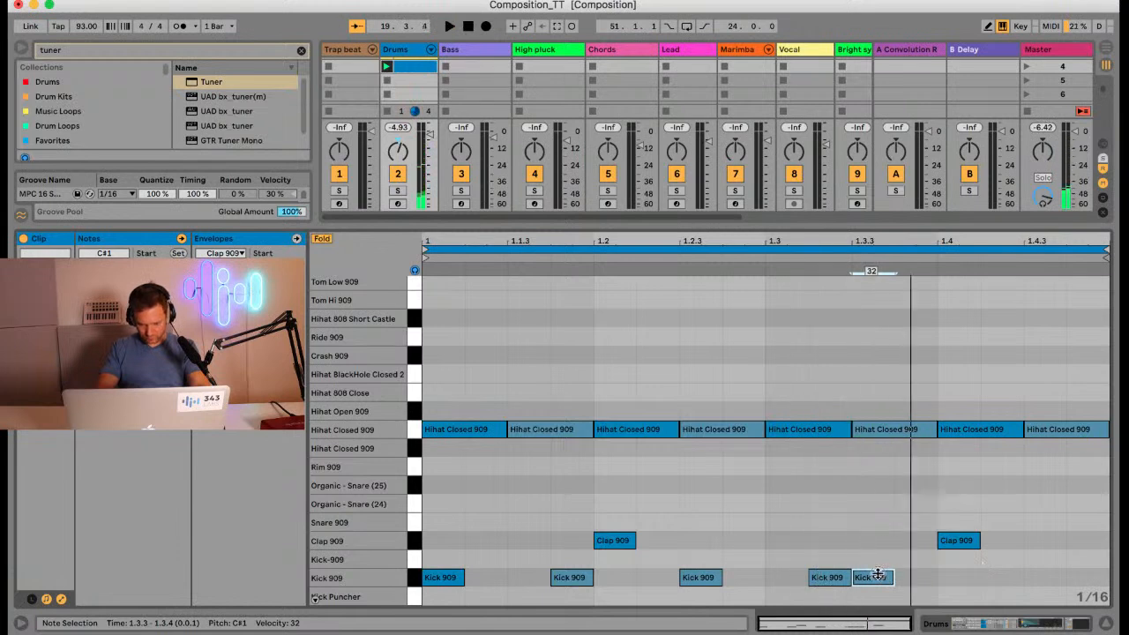
left_click(856, 530)
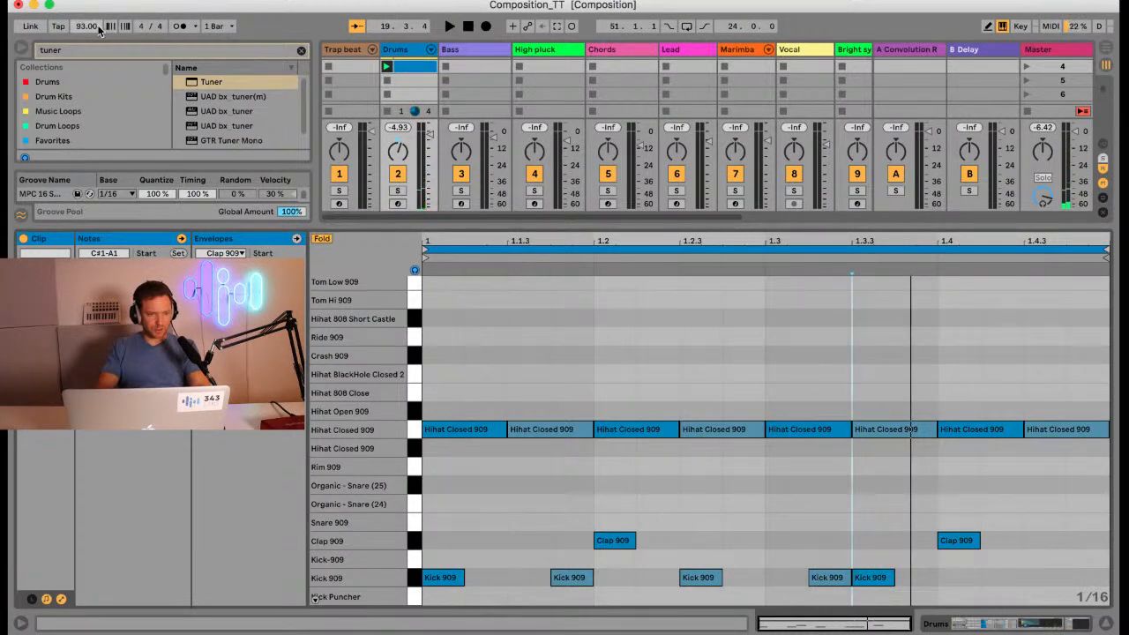
Step: Set the song tempo to 85 BPM and audition the drum clip
left_click_drag(98, 27, 87, 29)
key("space")
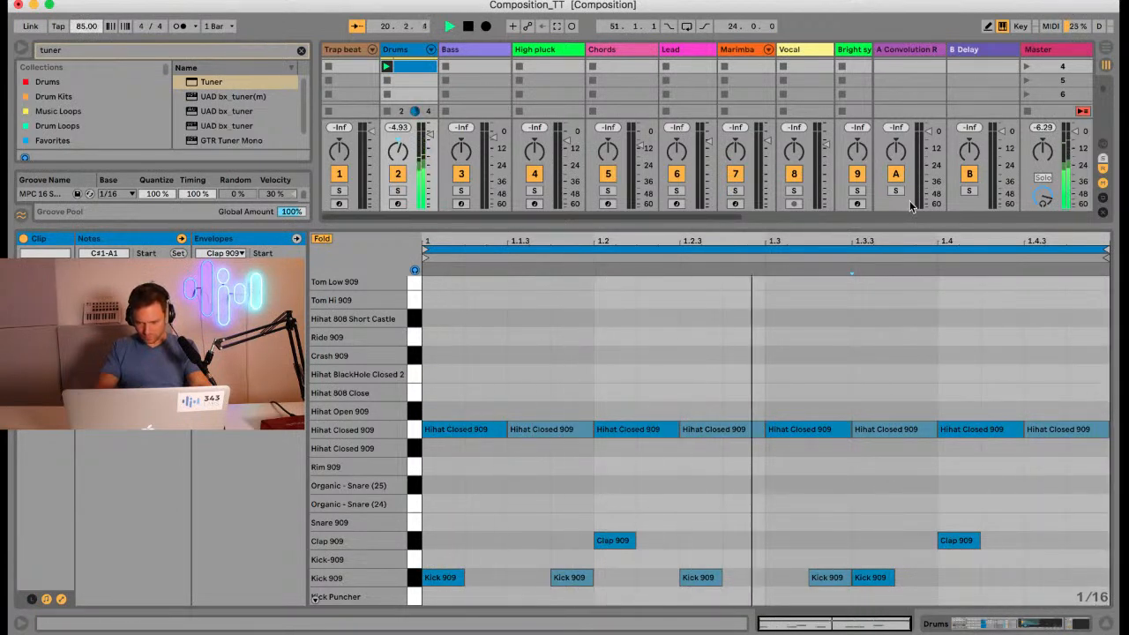
key("space")
Step: Add a Kick 909 note on the last sixteenth of the bar at 1.4.4 and play the clip
left_click(893, 237)
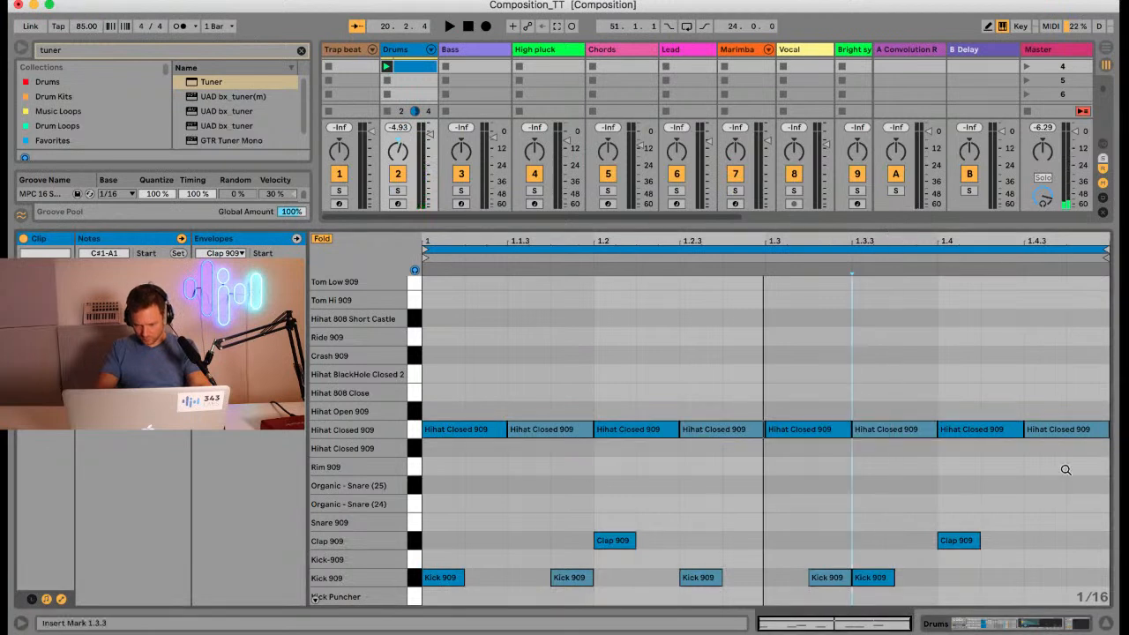
double_click(1083, 585)
key("space")
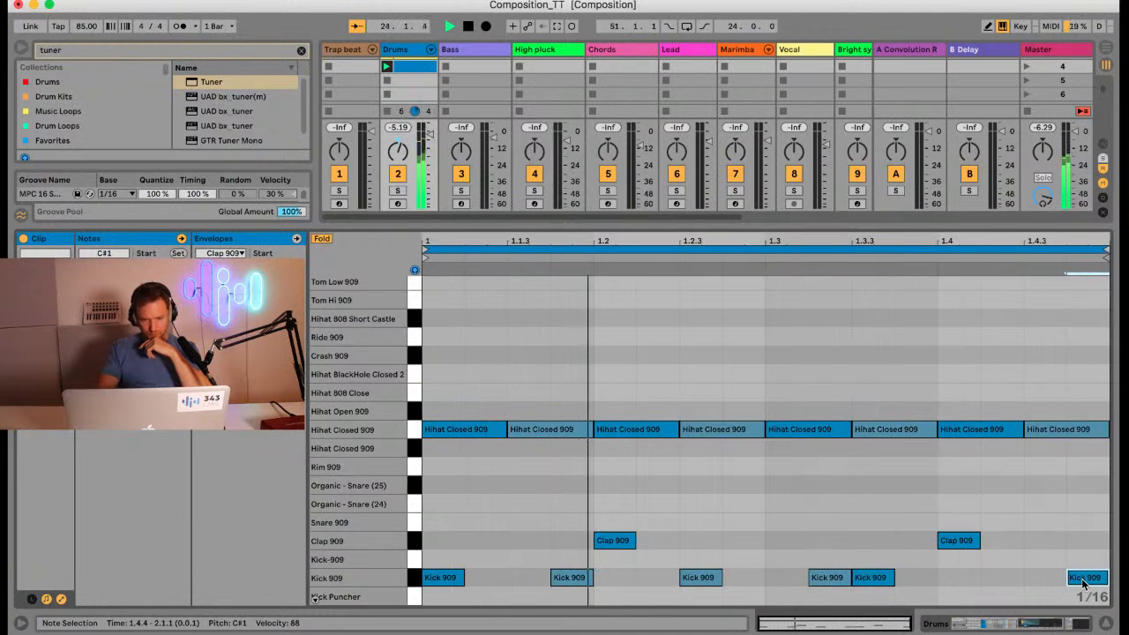
Step: Replace the eighth-note closed hi-hats with a full bar of sixteenth-note Hihat Closed 909 notes and audition the clip
left_click(425, 432)
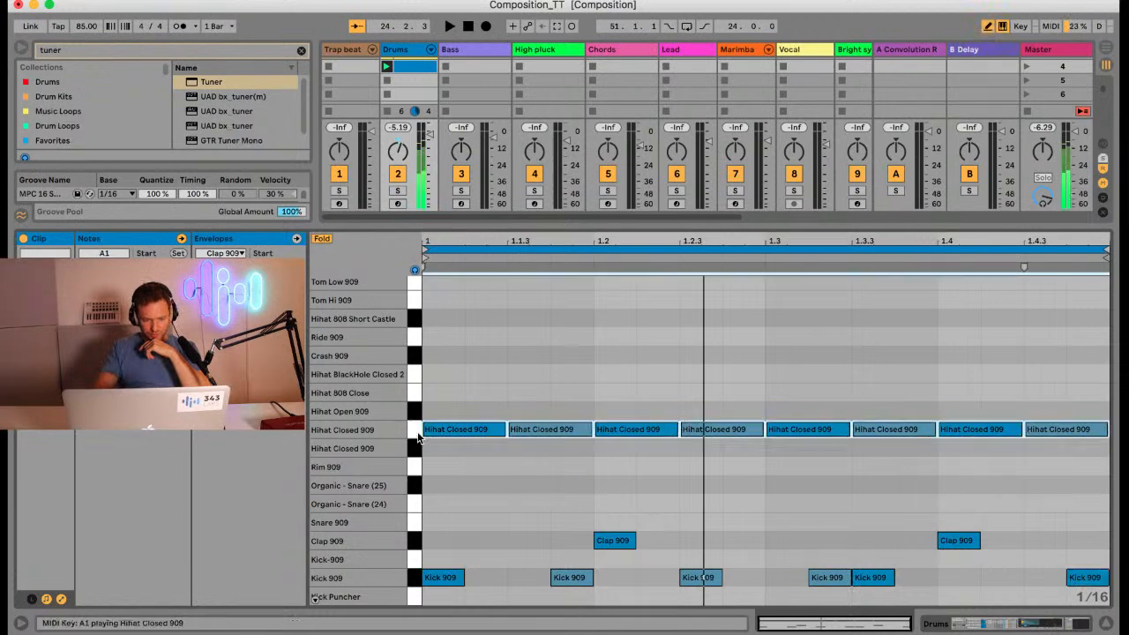
key("Delete")
left_click_drag(432, 431, 1077, 428)
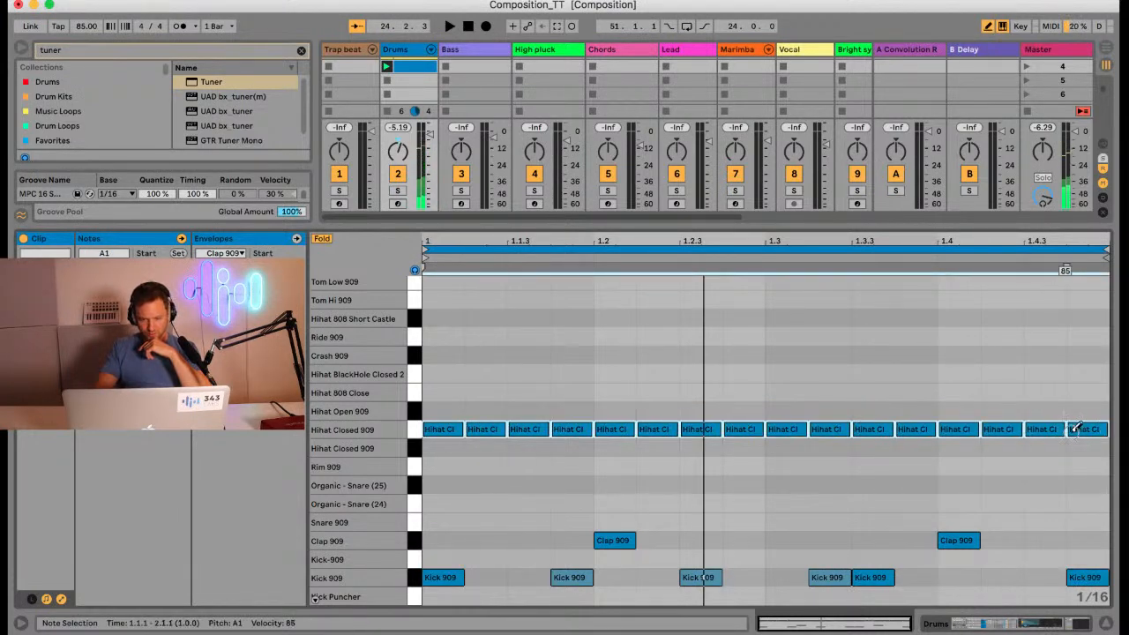
key("space")
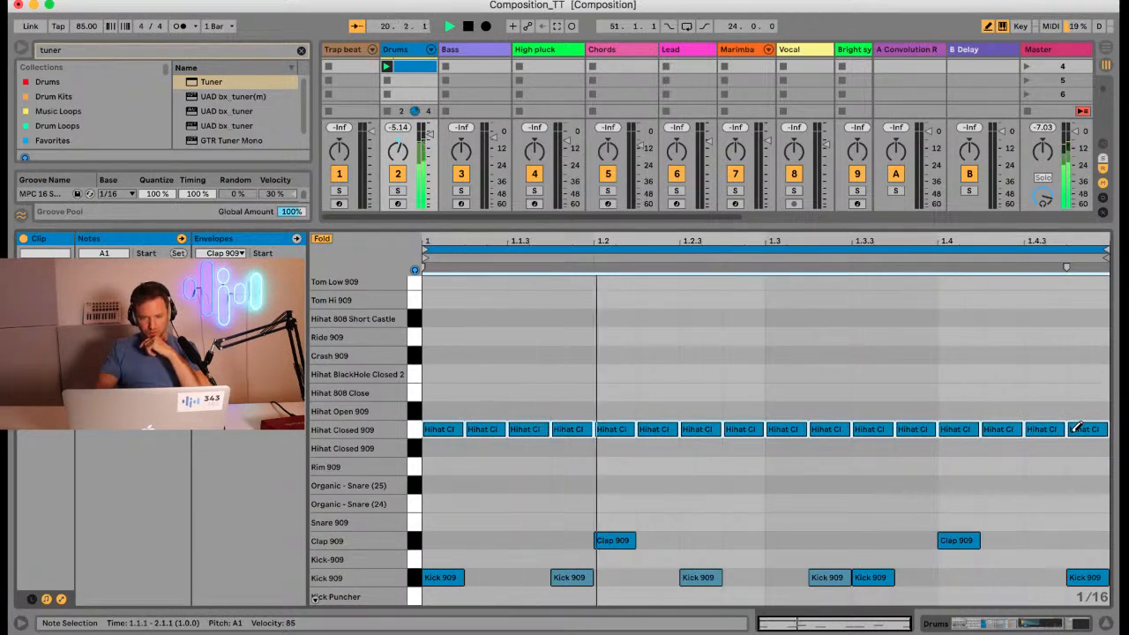
key("space")
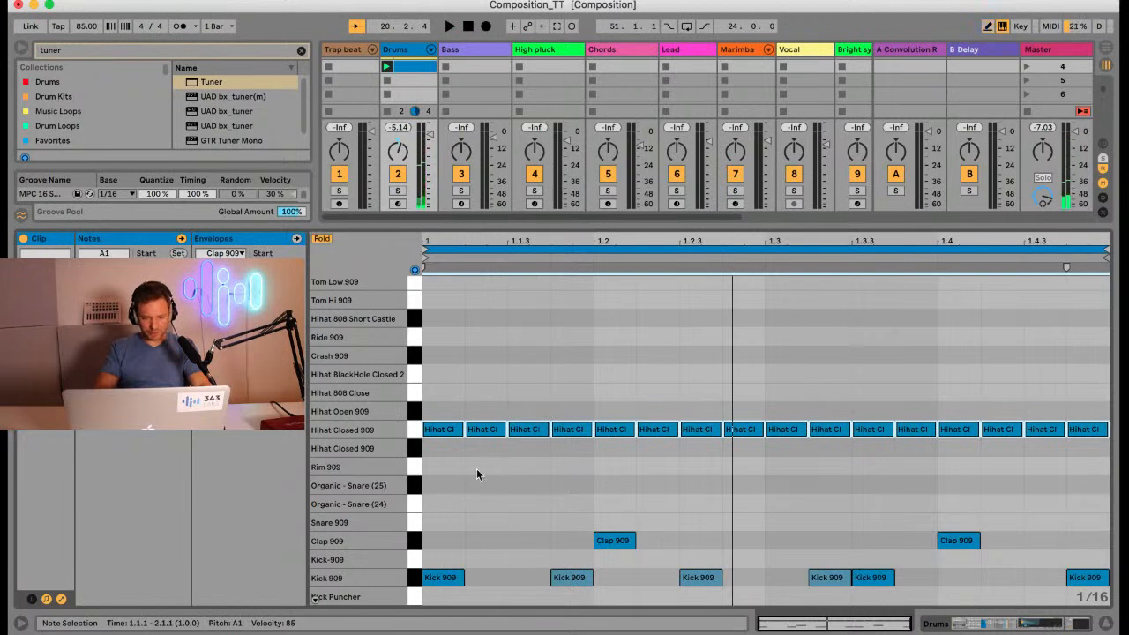
Step: Lower the velocities of the beat 1 hi-hats at 1.1.2, 1.1.3 and 1.1.4, with the one at 1.1.3 set to 59
left_click(483, 430)
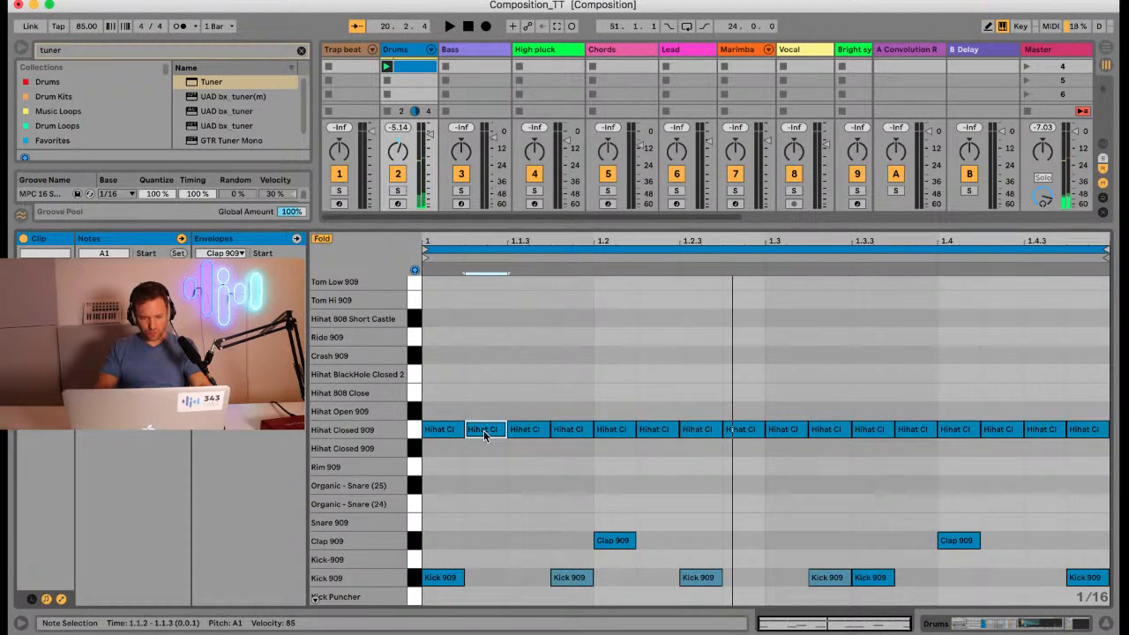
left_click_drag(484, 430, 483, 430)
left_click_drag(565, 431, 529, 430)
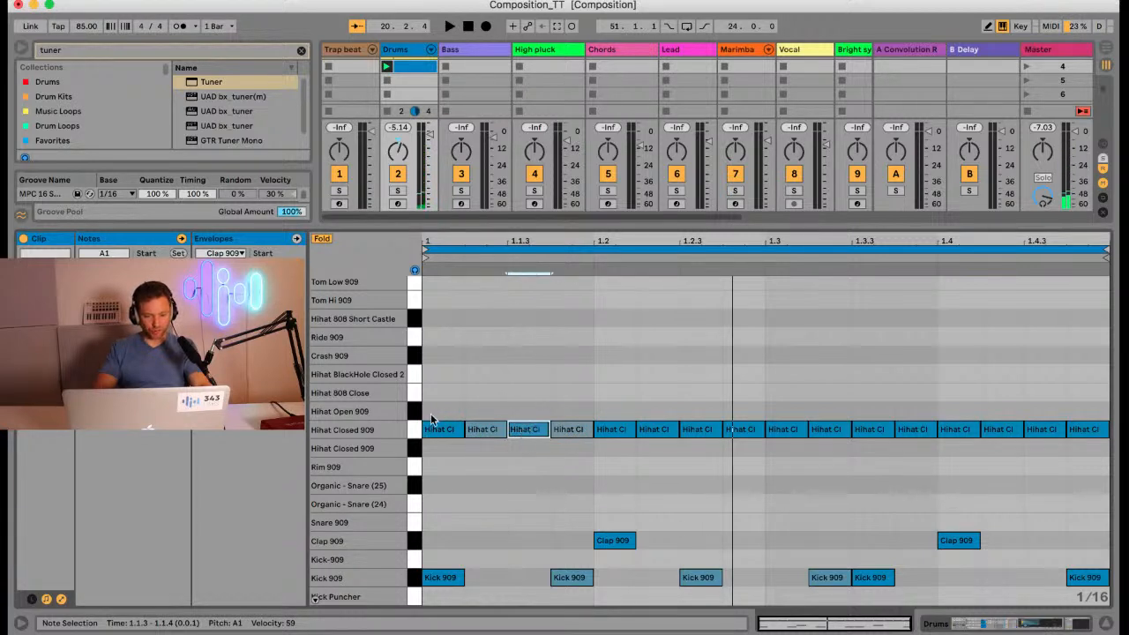
Step: Repeat the beat 1 closed hi-hat velocity pattern across beats 2, 3 and 4 and audition the clip
left_click_drag(427, 414, 571, 444)
key("ctrl+d")
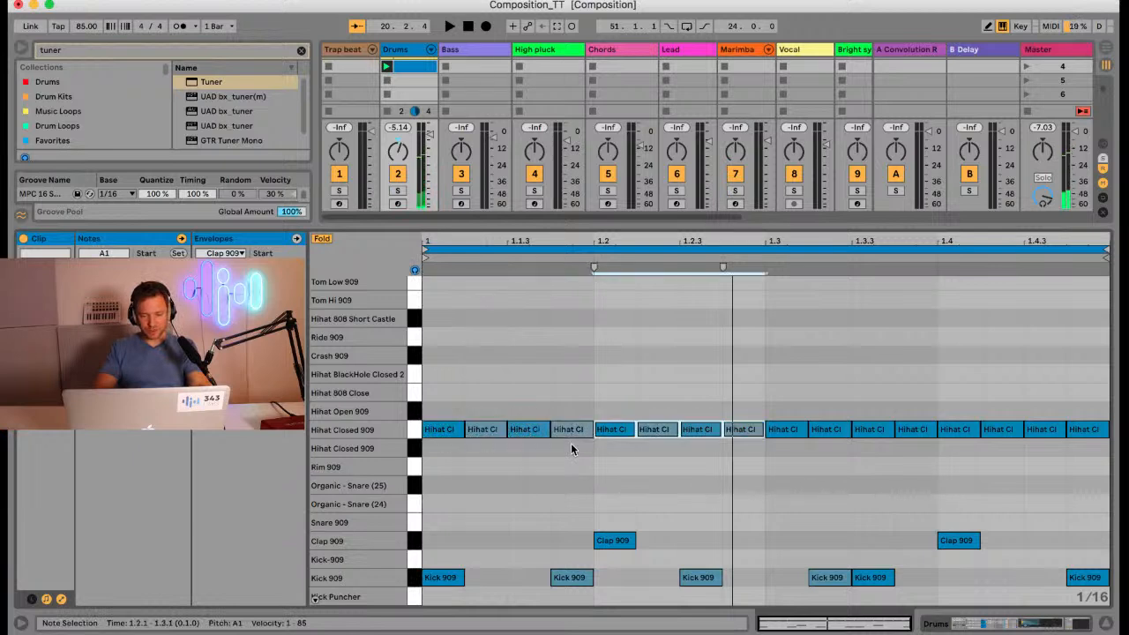
key("ctrl+d")
key("ctrl+d")
left_click(552, 391)
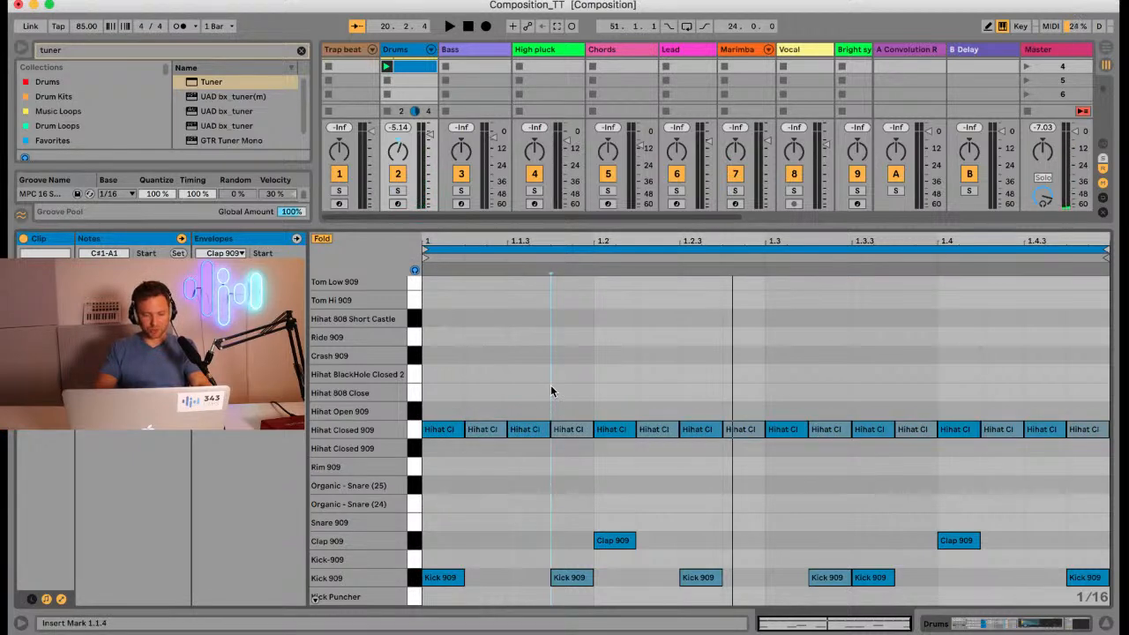
key("space")
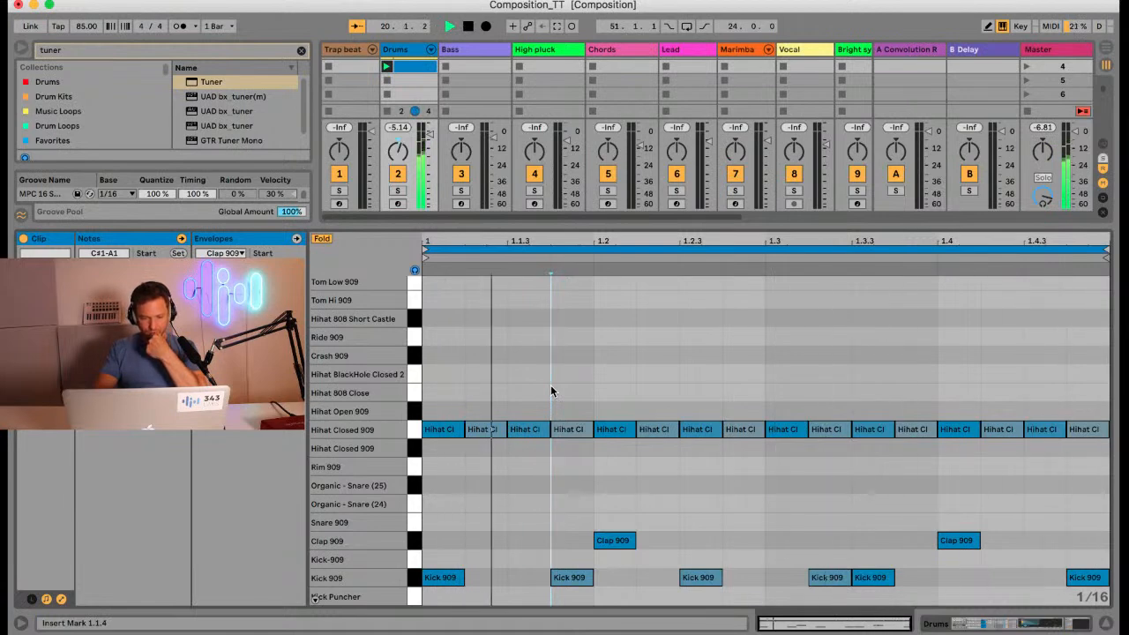
Step: Trim the starts of the closed hi-hats at 1.1.2 and 1.1.4 about a quarter of a sixteenth later and audition the swing
left_click(476, 432)
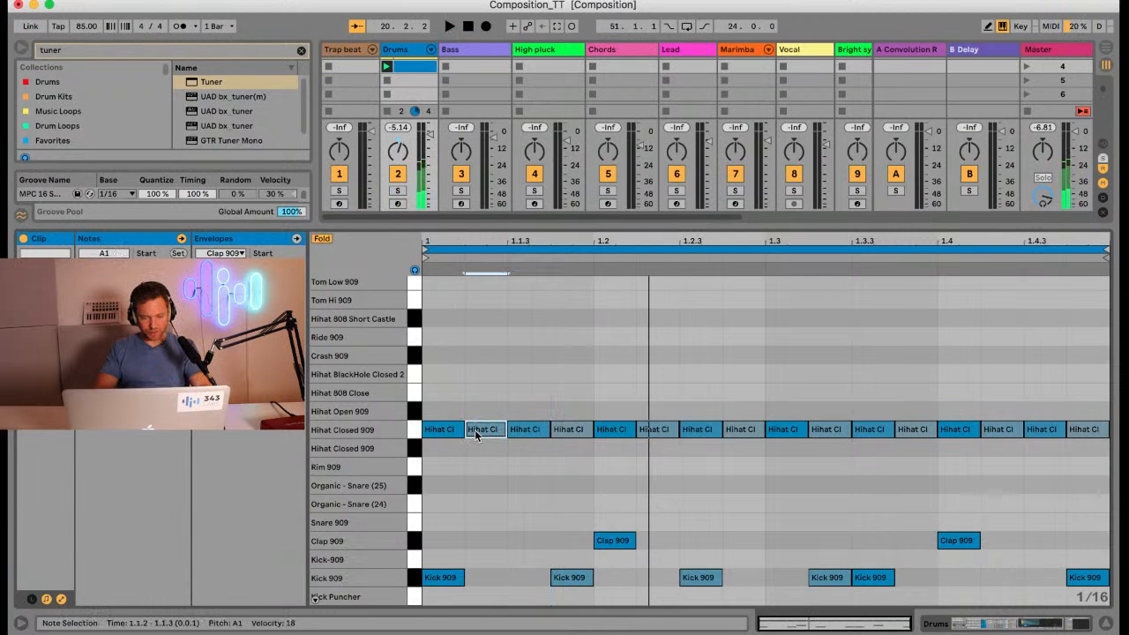
left_click(564, 430, "shift")
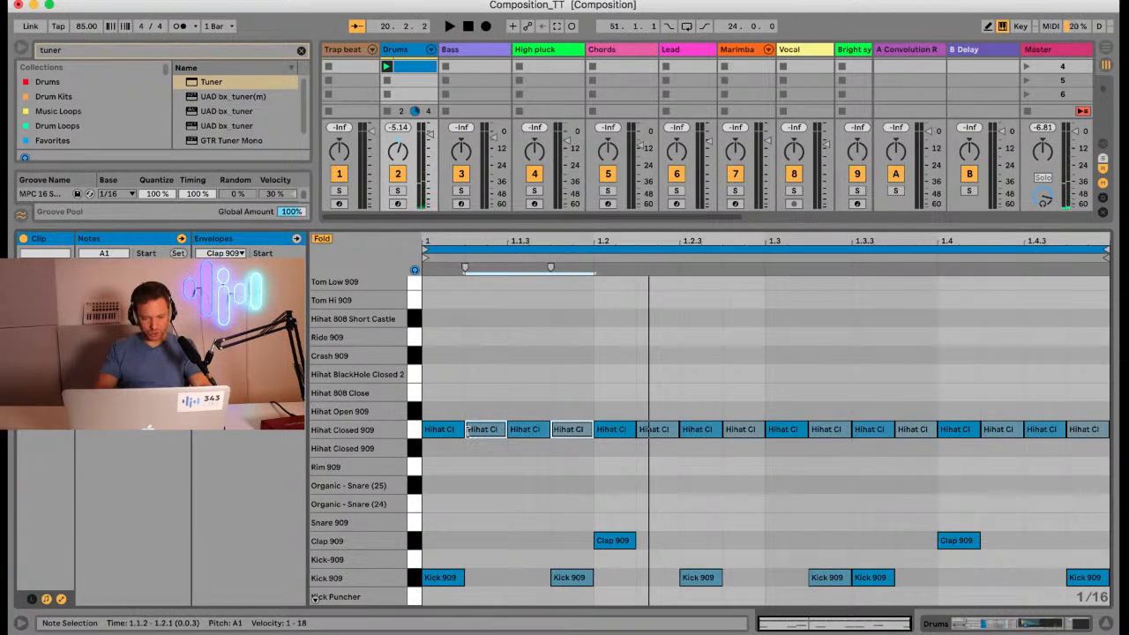
left_click_drag(465, 431, 482, 433)
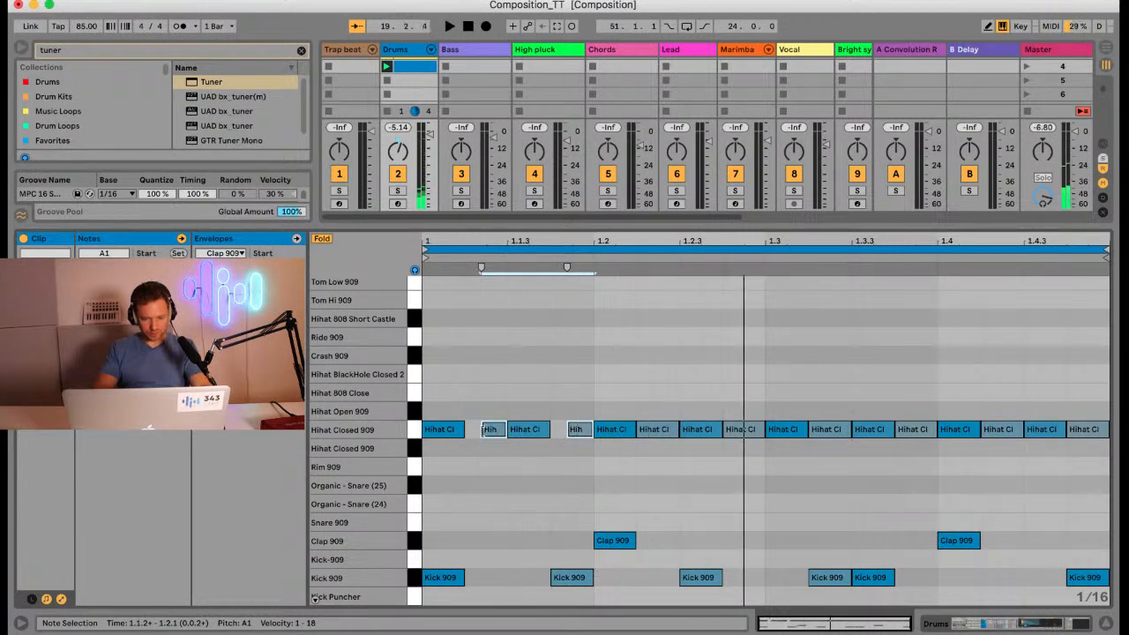
left_click_drag(483, 431, 476, 435)
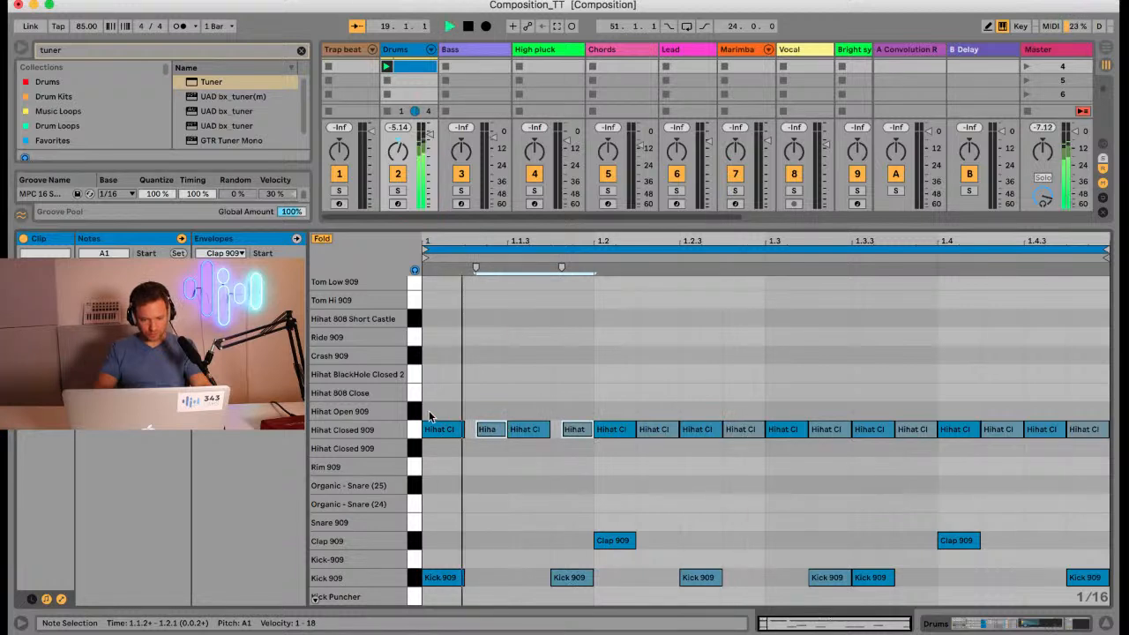
left_click_drag(423, 415, 590, 453)
key("super+d")
key("super+d")
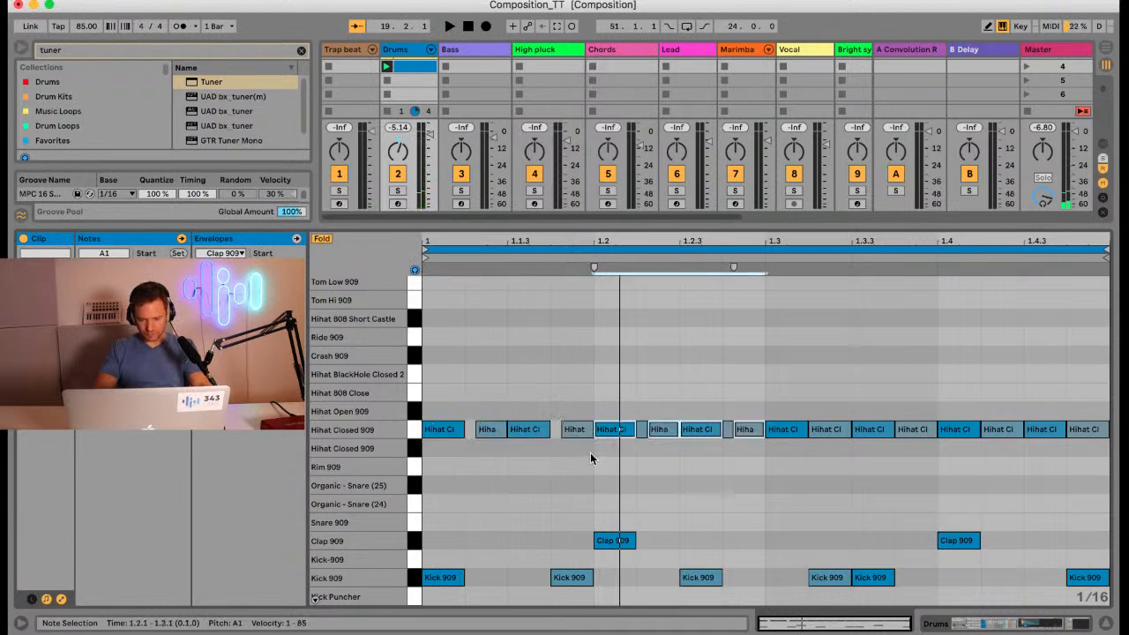
key("super+z")
key("super+z")
key("super+z")
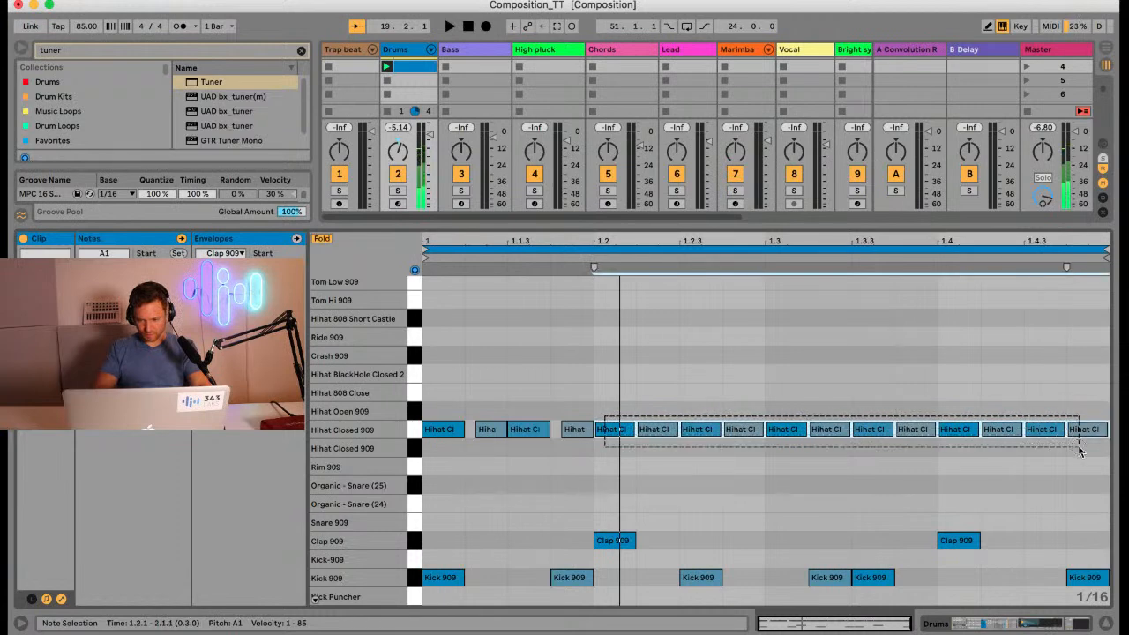
Step: Delete the closed hi-hats on beats 2 to 4, fill those beats with duplicates of the swung beat 1 hi-hats and audition the clip
key("super+z")
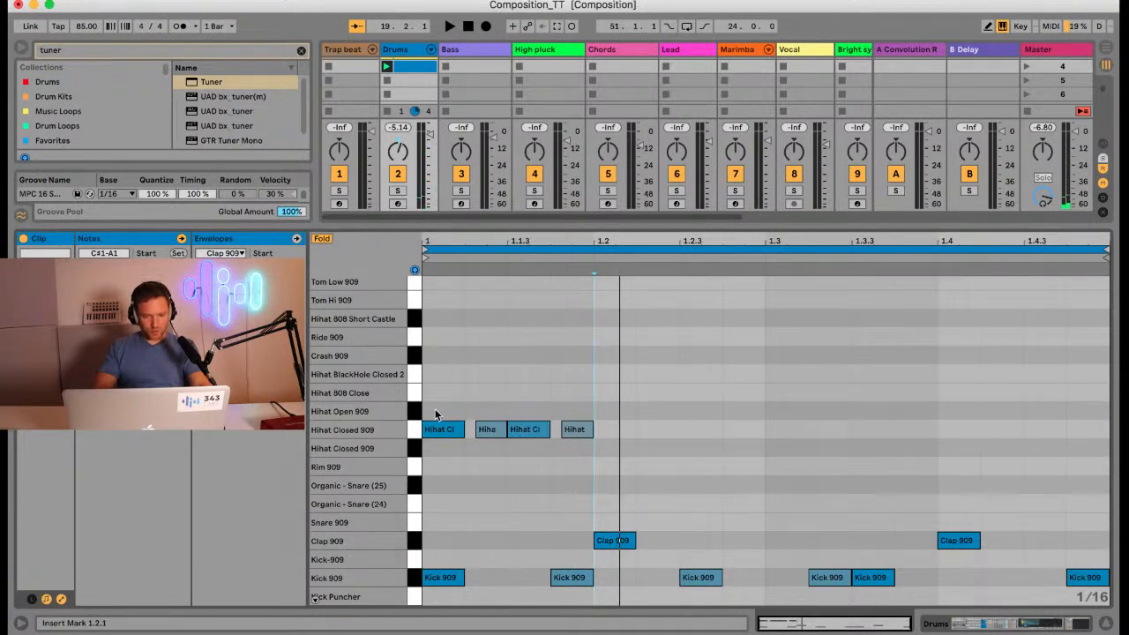
left_click_drag(435, 415, 594, 466)
key("super+d")
key("super+d")
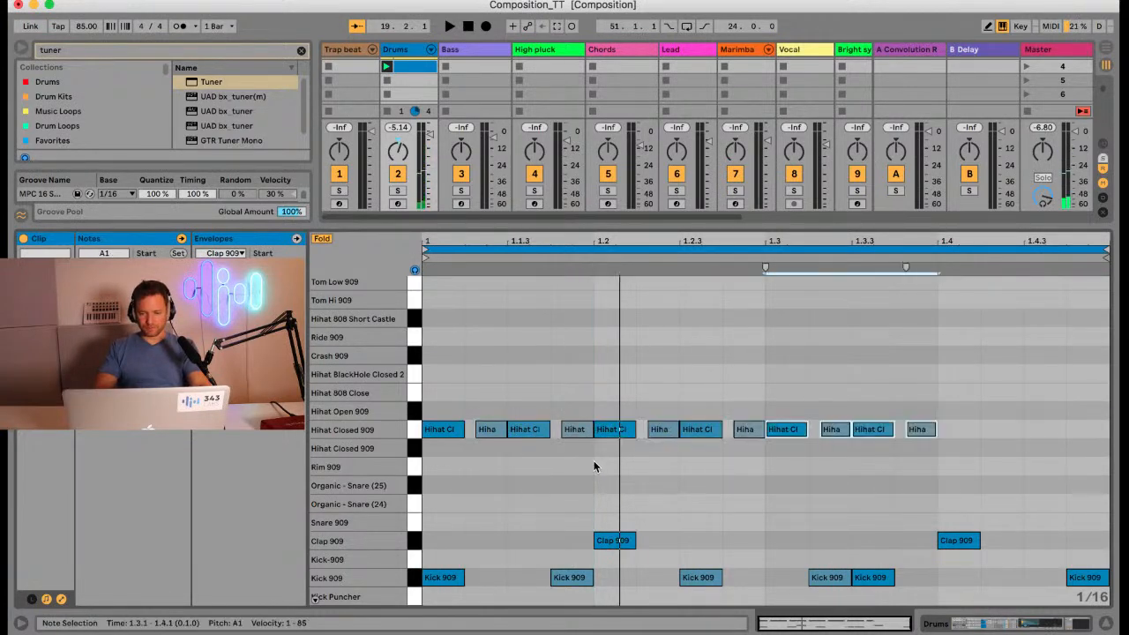
key("super+d")
key("space")
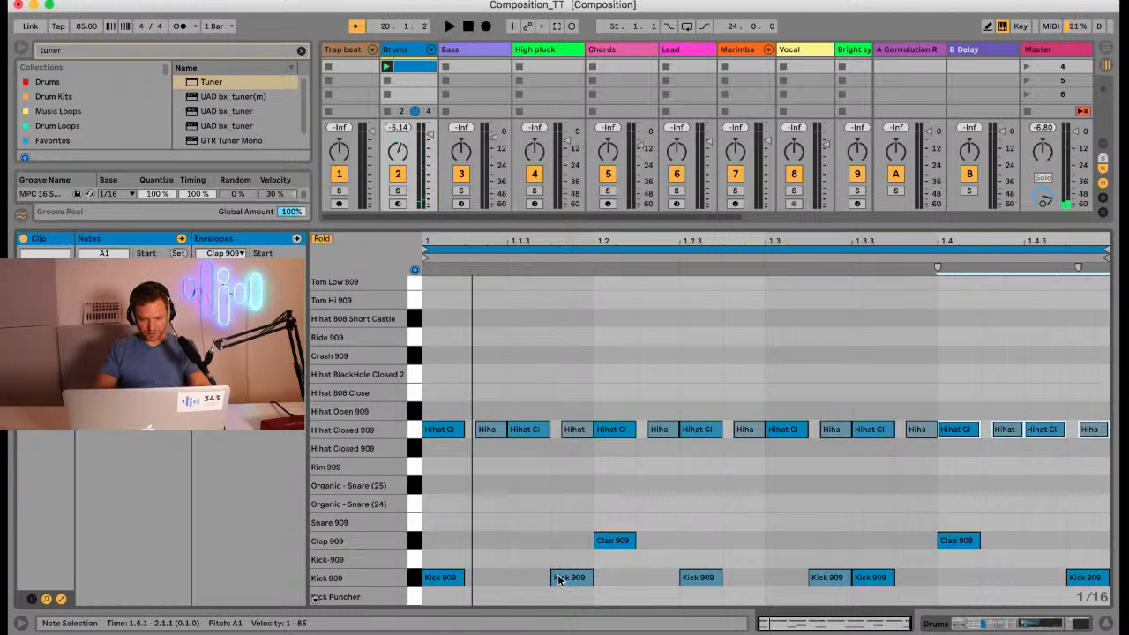
Step: Trim the starts of the Kick 909 notes at 1.1.4, 1.3.2 and 1.4.4 about a third of a sixteenth later and play the clip
left_click_drag(553, 585, 559, 579)
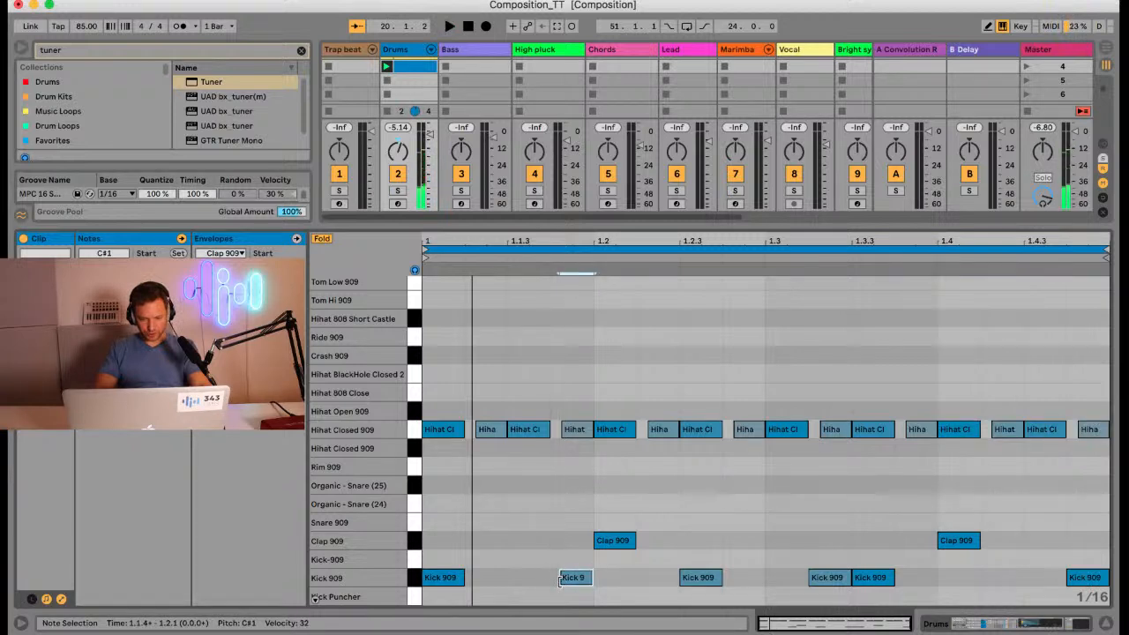
double_click(559, 581)
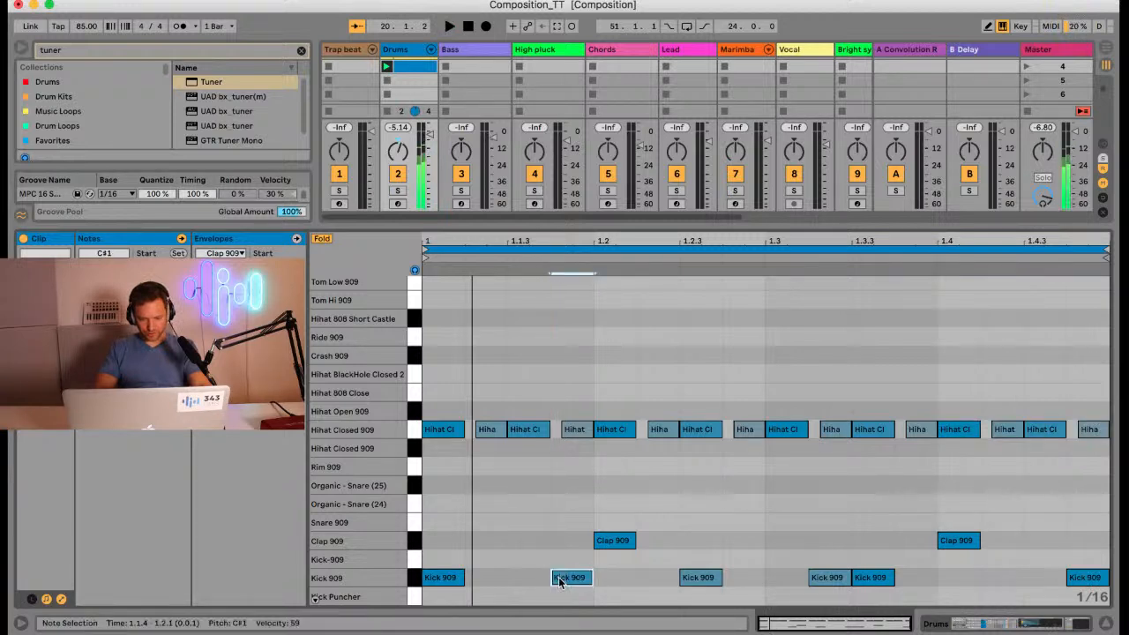
key("super+z")
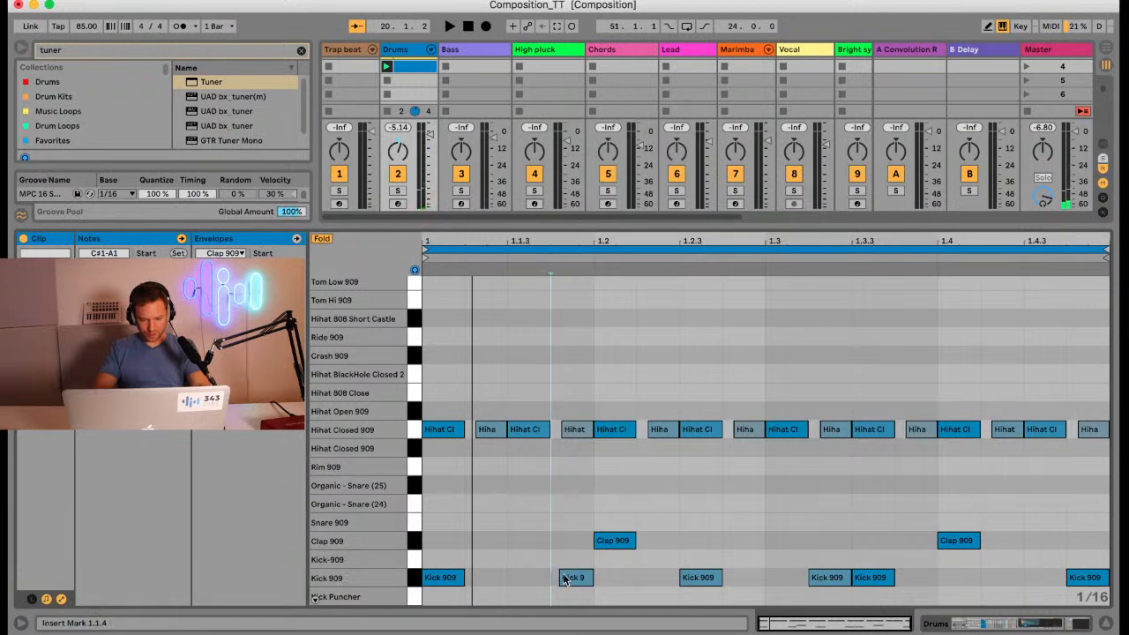
left_click_drag(561, 581, 566, 578)
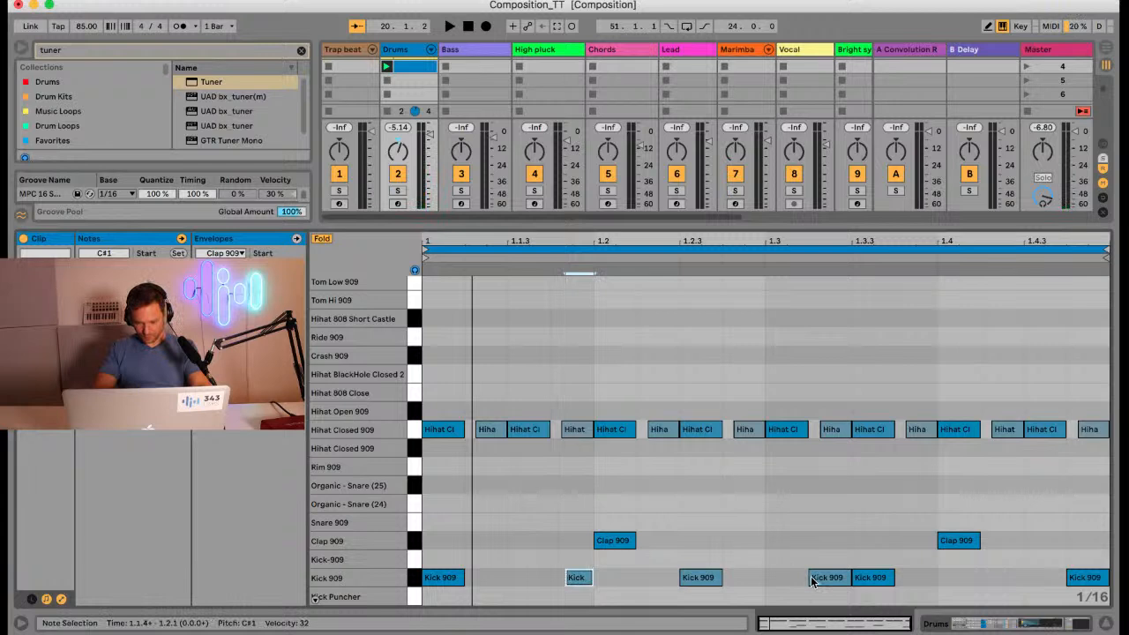
left_click_drag(811, 576, 824, 580)
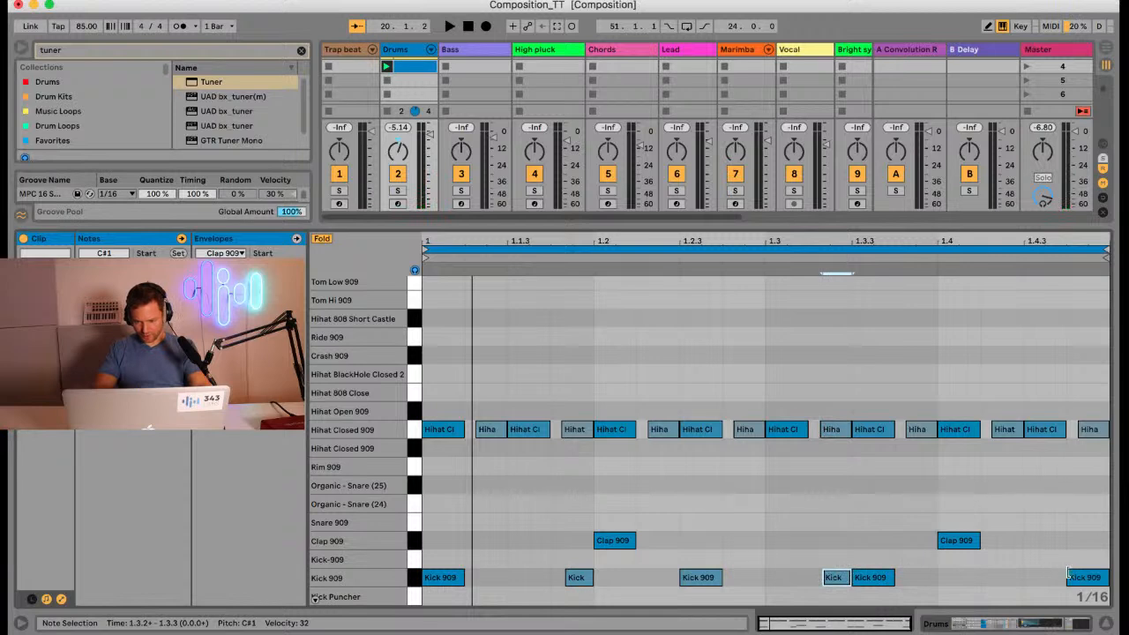
left_click_drag(1068, 576, 1080, 575)
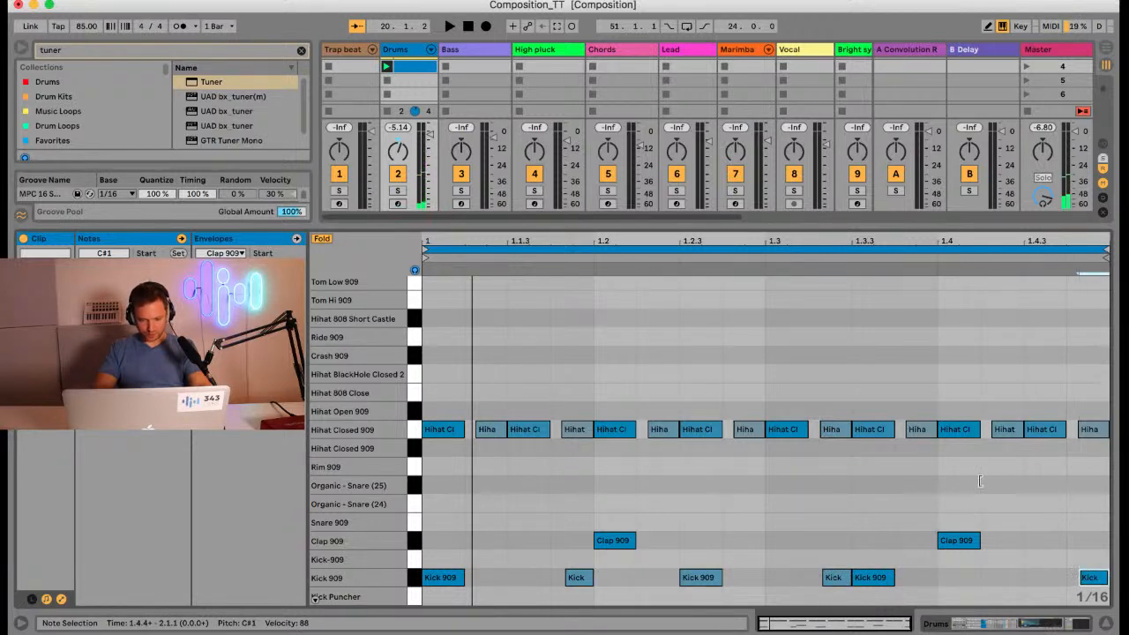
key("space")
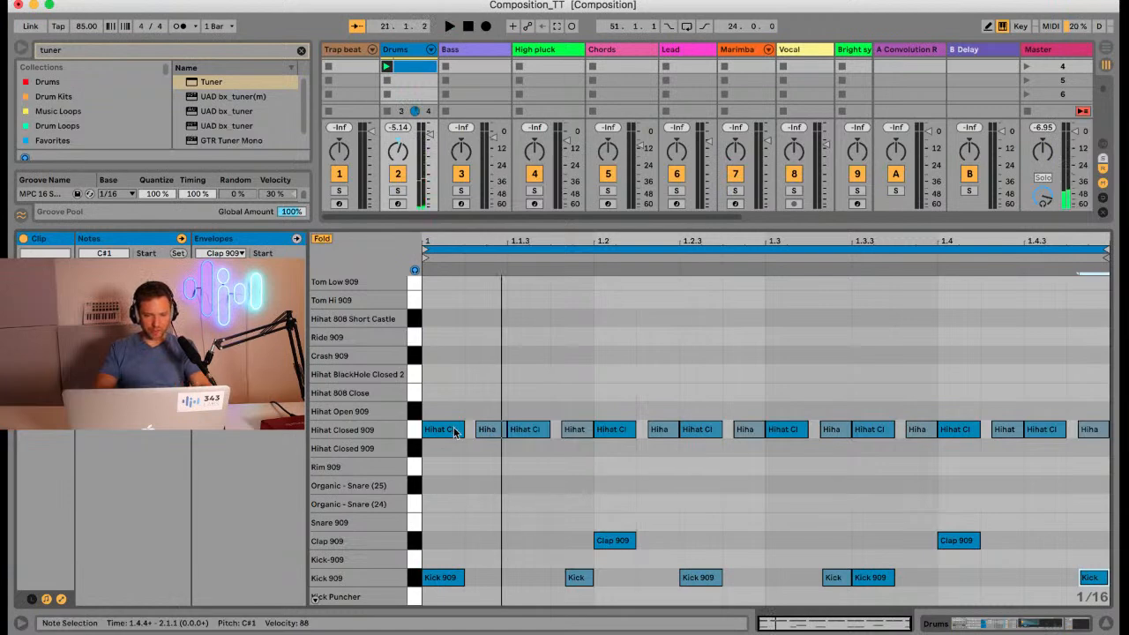
Step: Inspect the hi-hat placement in the scene 3 Triplets clip, reopen the scene 4 drum clip and play it for comparison
scroll(414, 71, "up", 1)
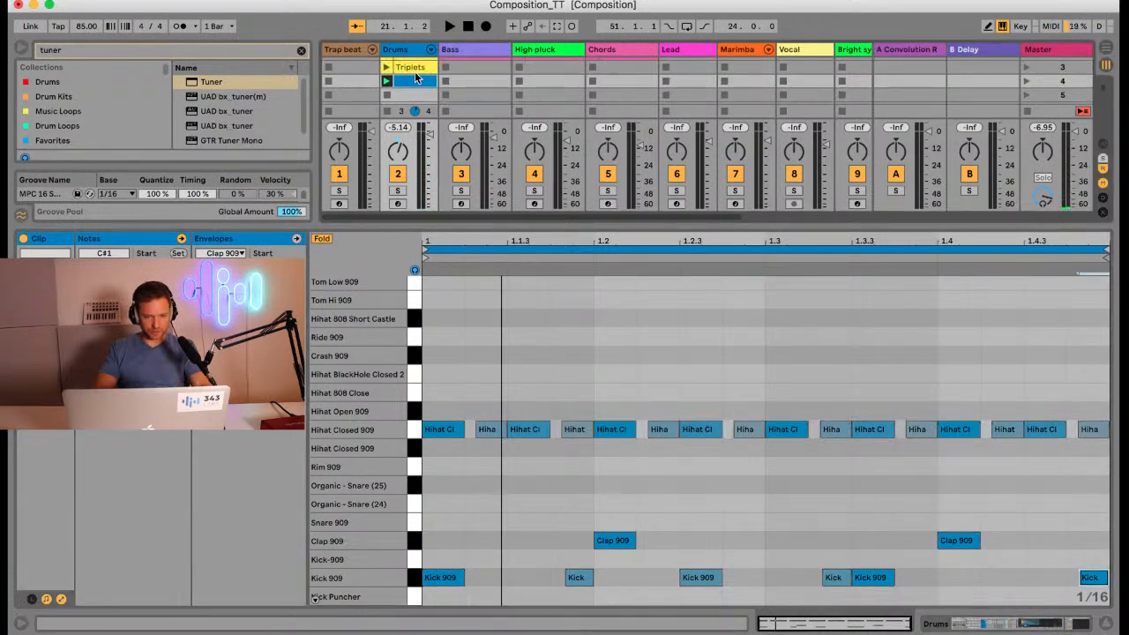
left_click(413, 67)
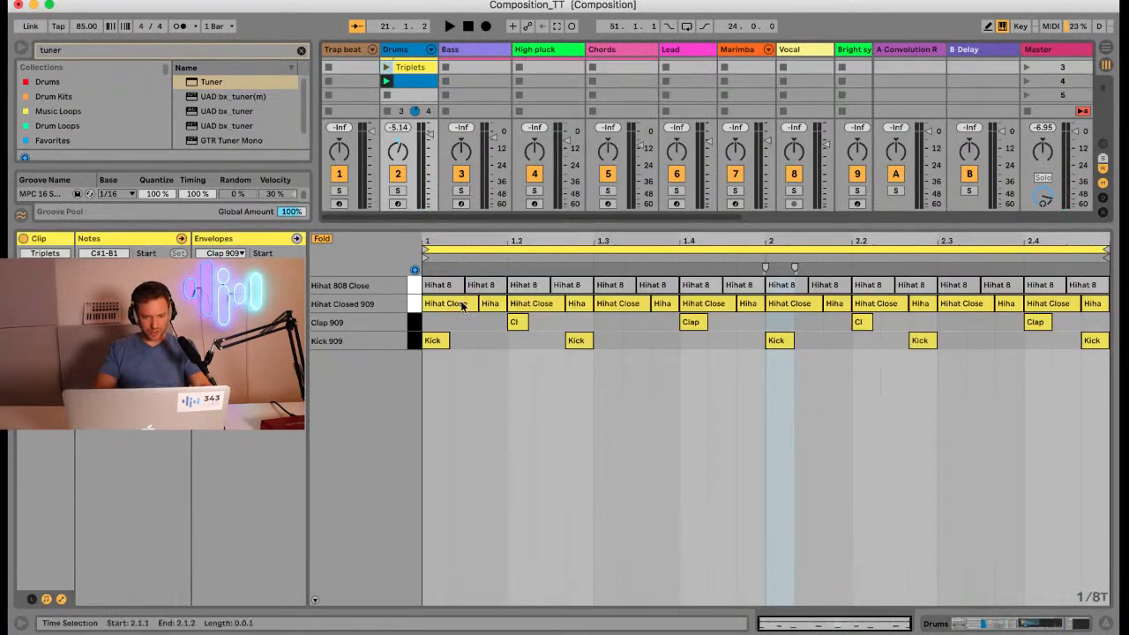
left_click(490, 303)
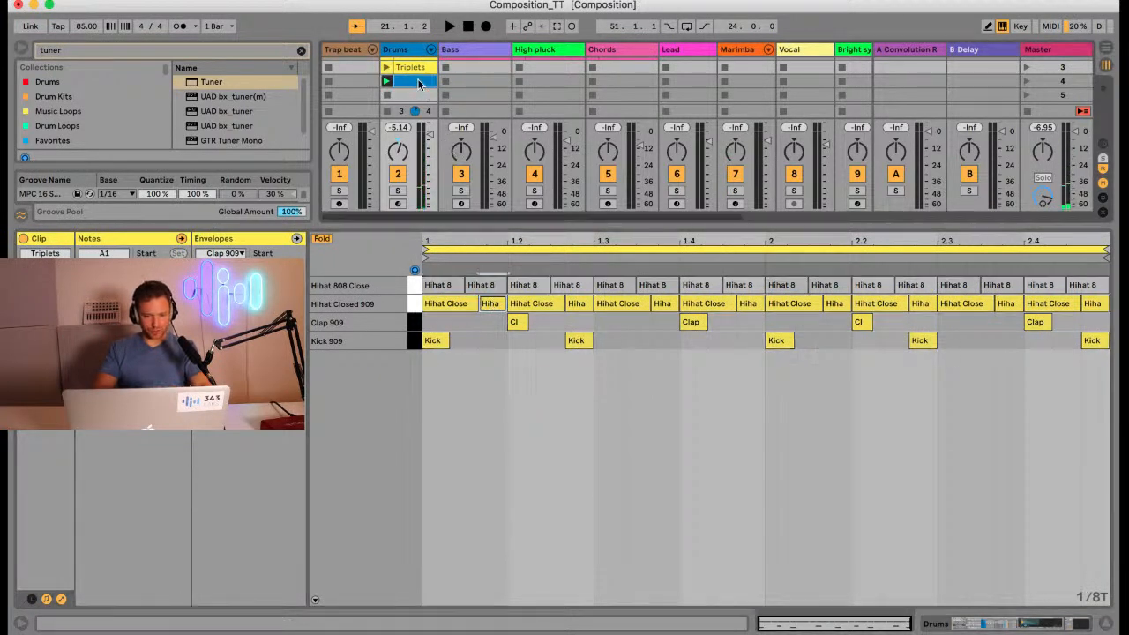
left_click(422, 82)
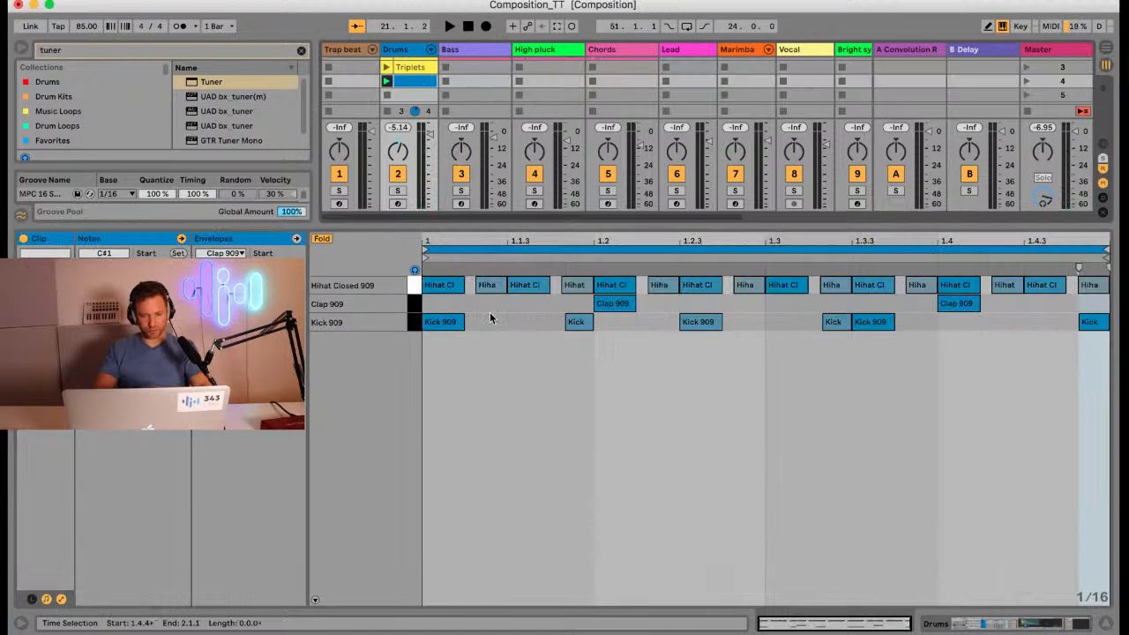
key("space")
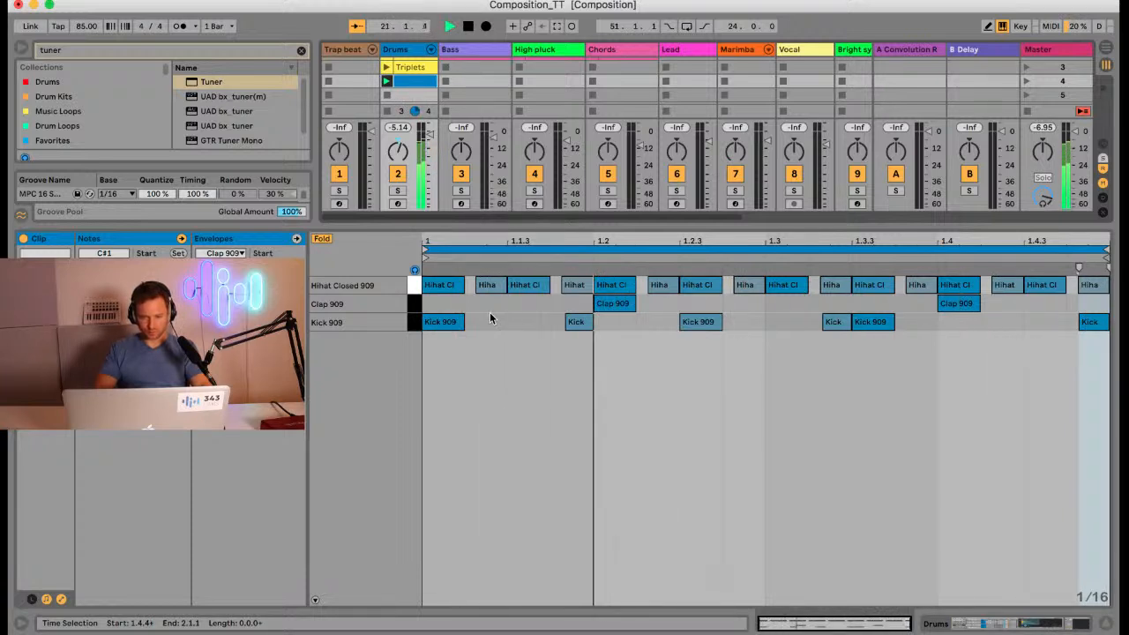
Step: Set the note grid to 1/16T, turn off Fold and compare the delayed hi-hats with the triplet grid divisions
left_click(521, 329)
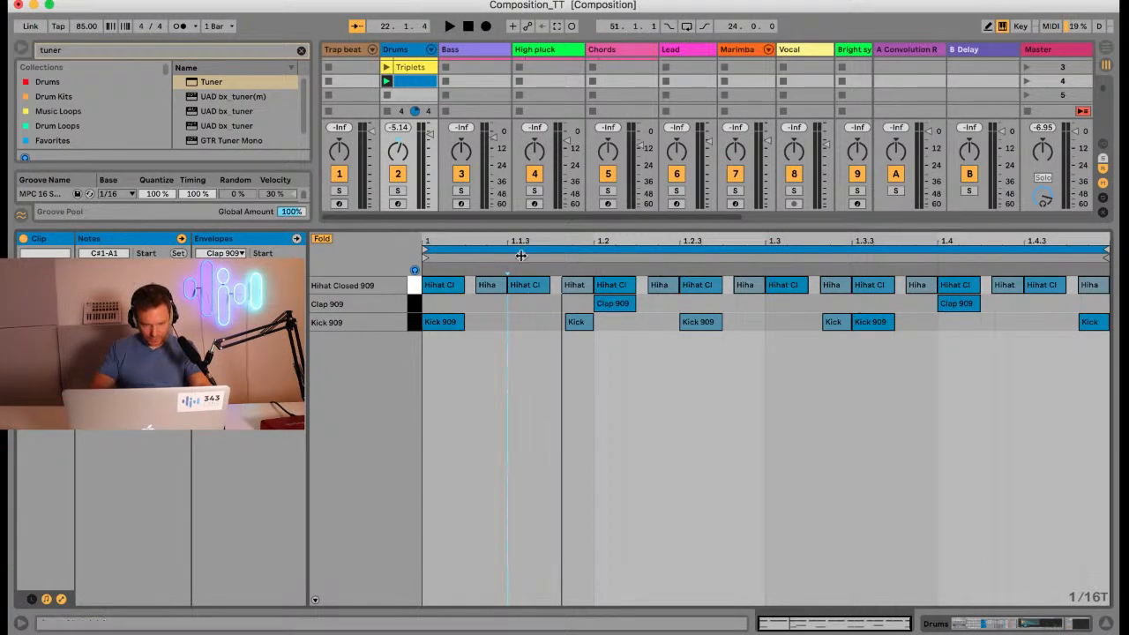
left_click(320, 239)
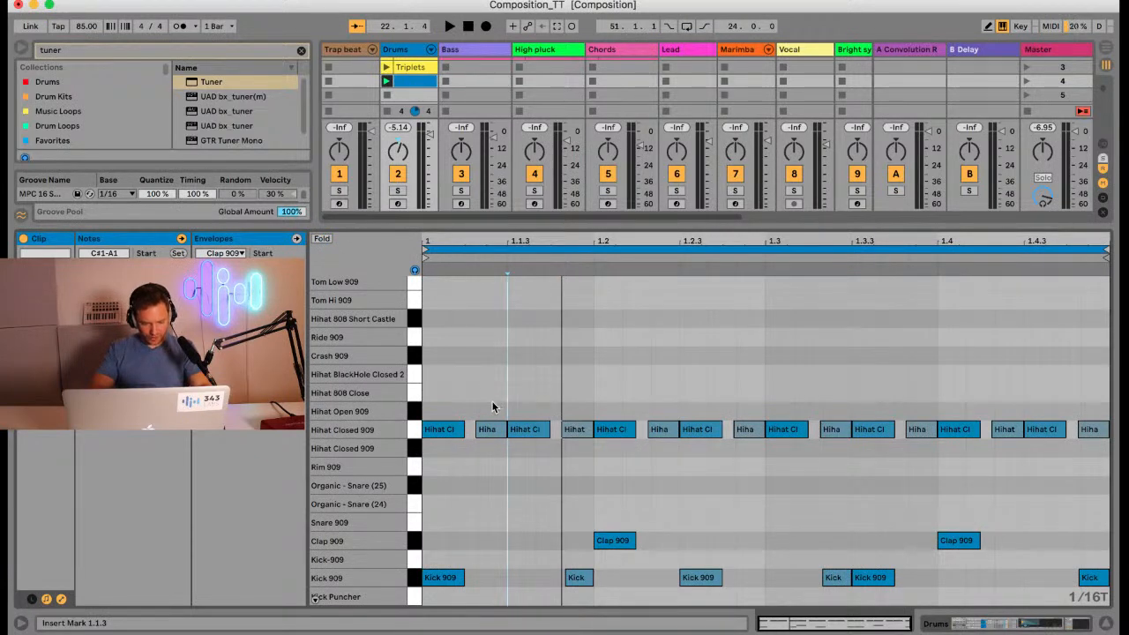
left_click(485, 430)
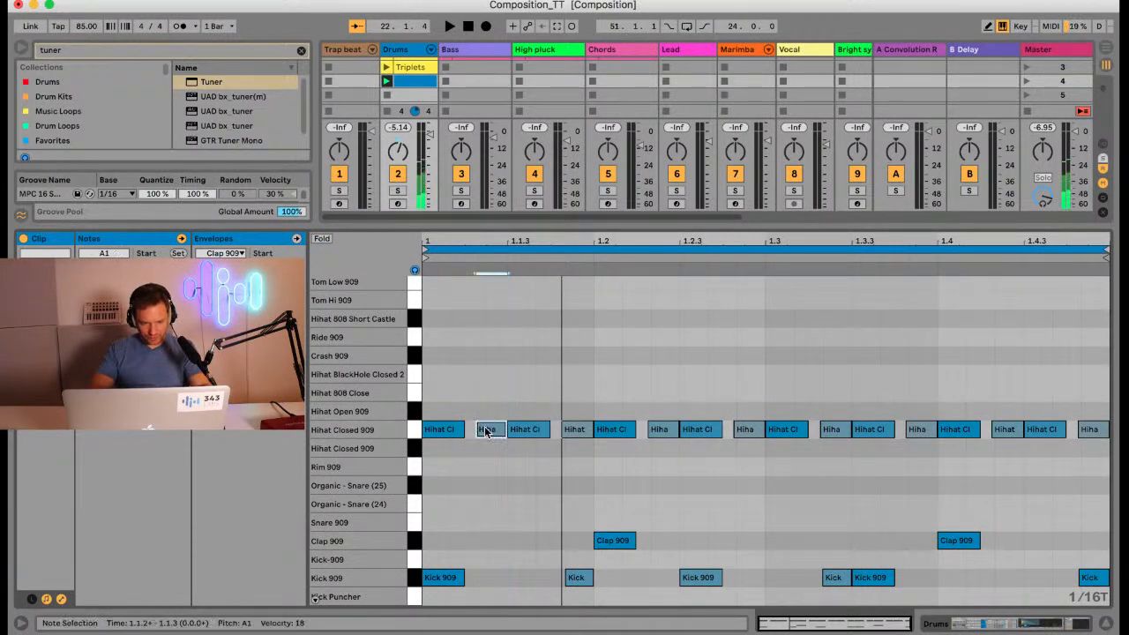
left_click(489, 412)
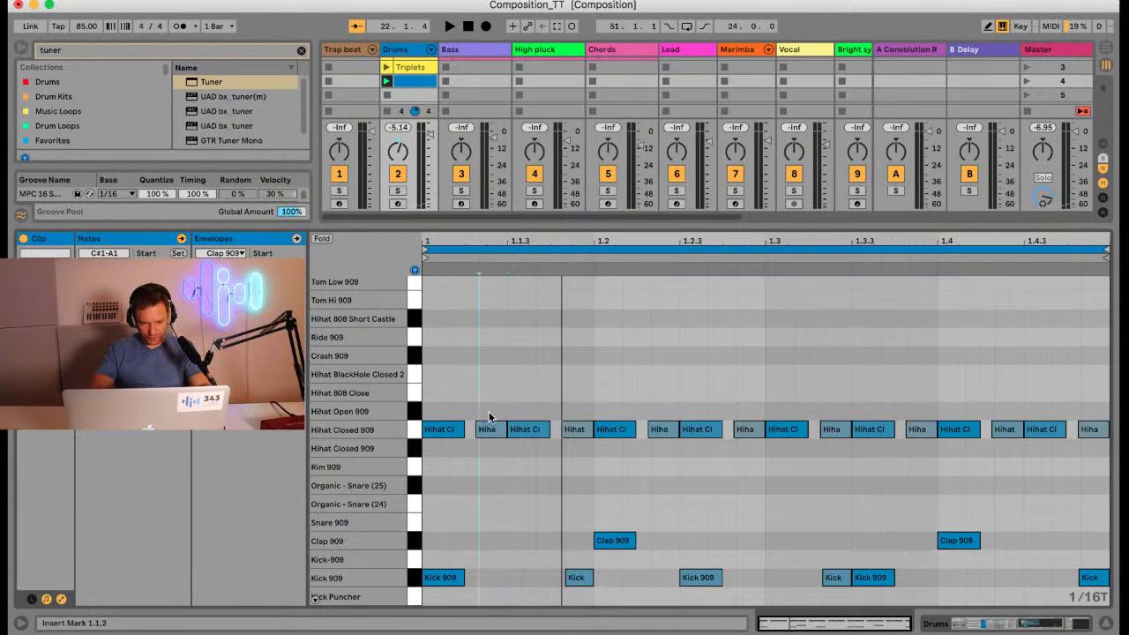
left_click_drag(482, 393, 504, 393)
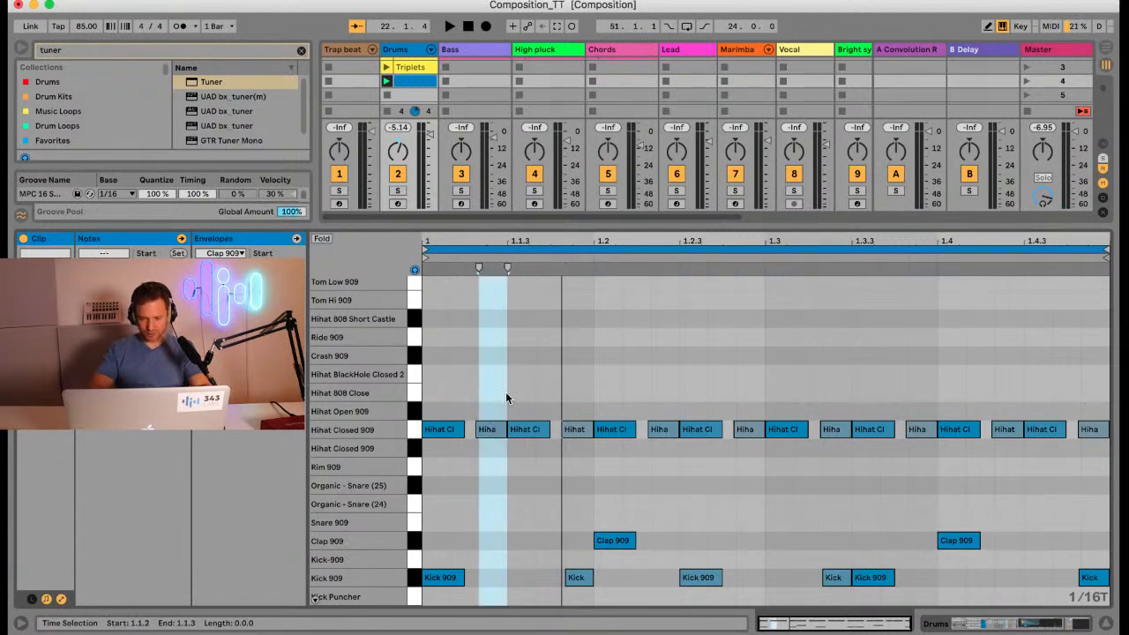
left_click(573, 393)
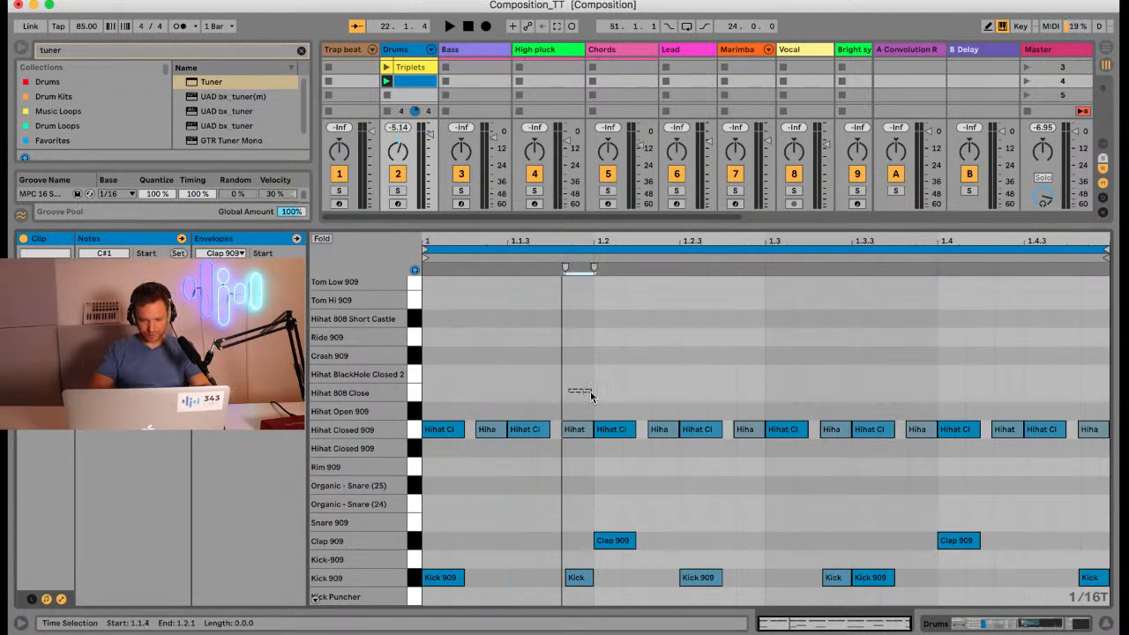
left_click(750, 399)
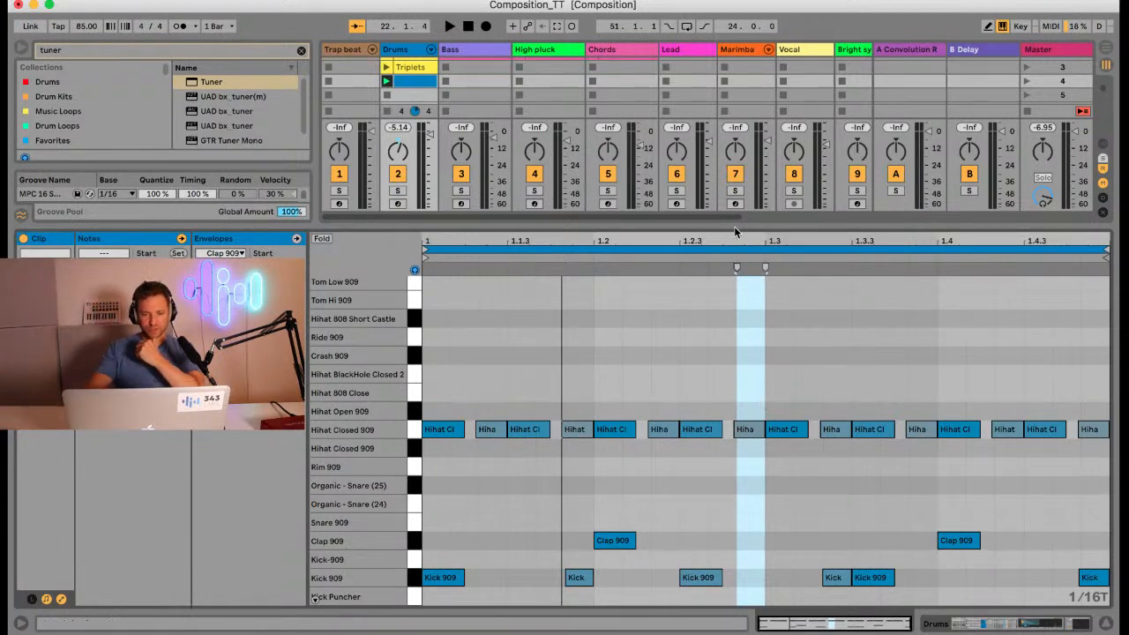
Step: Duplicate the swung drum clip from scene 4 into scene 5 and enlarge the note editor for the copy
left_click_drag(734, 225, 719, 306)
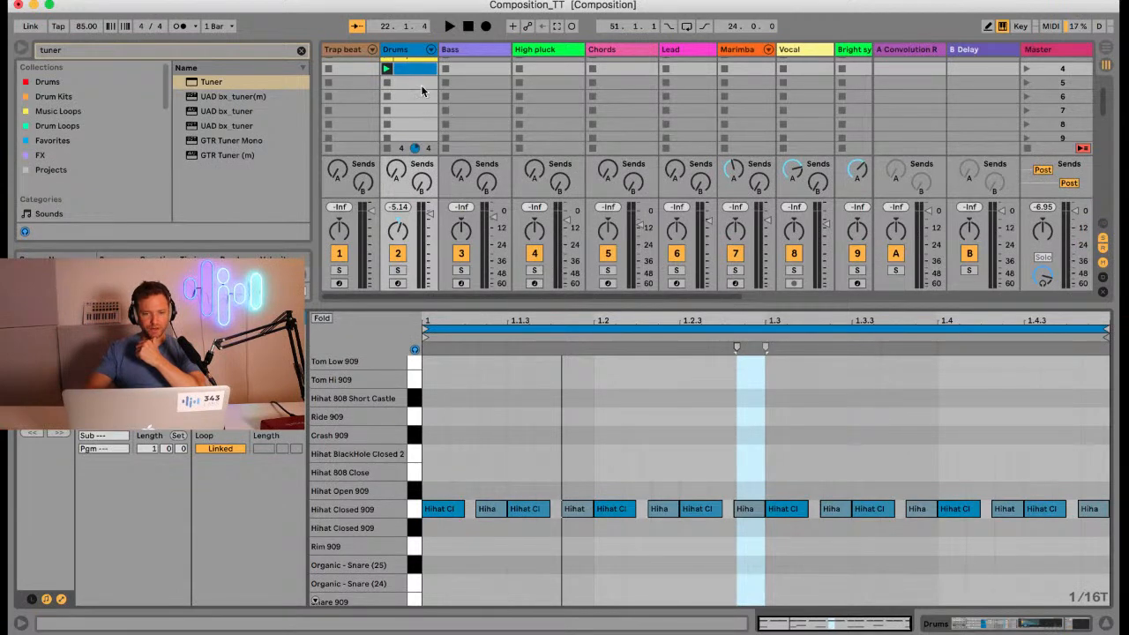
scroll(421, 85, "up", 2)
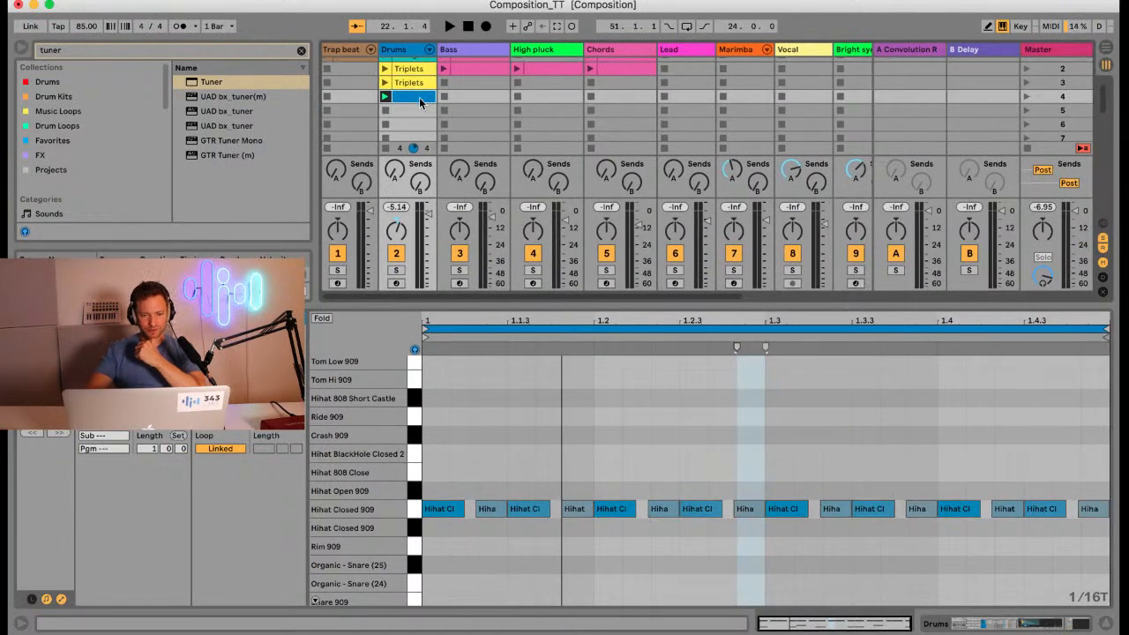
key("super+d")
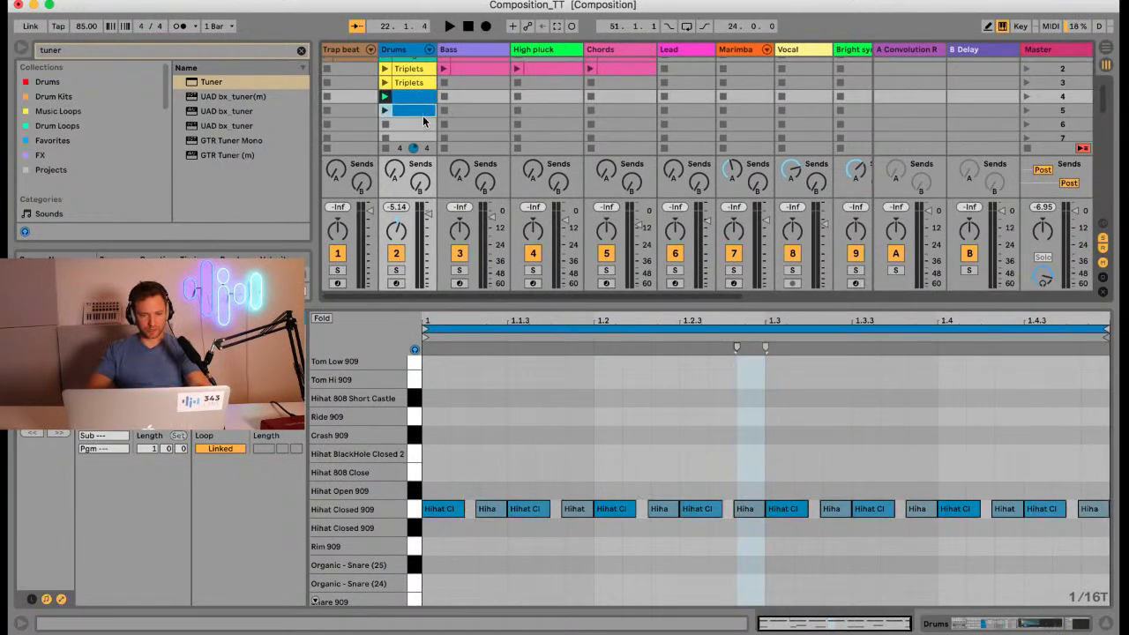
left_click_drag(541, 306, 541, 200)
left_click(536, 330)
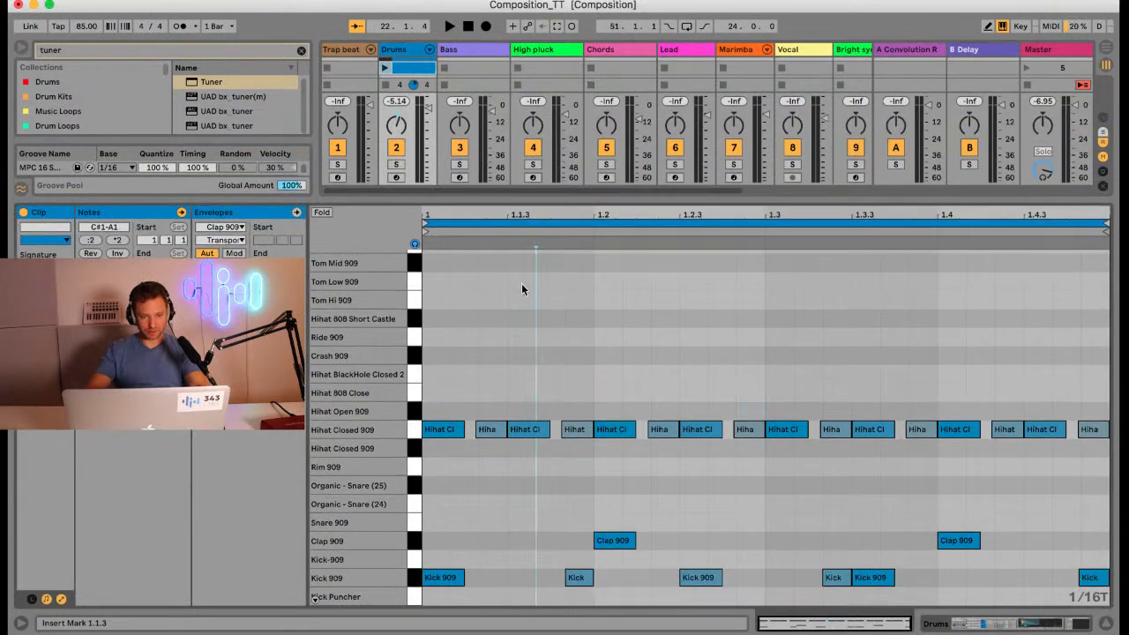
Step: Quantize the starts and ends of all notes in the scene 5 drum clip to 1/16 at 100% and play it
left_click(514, 351)
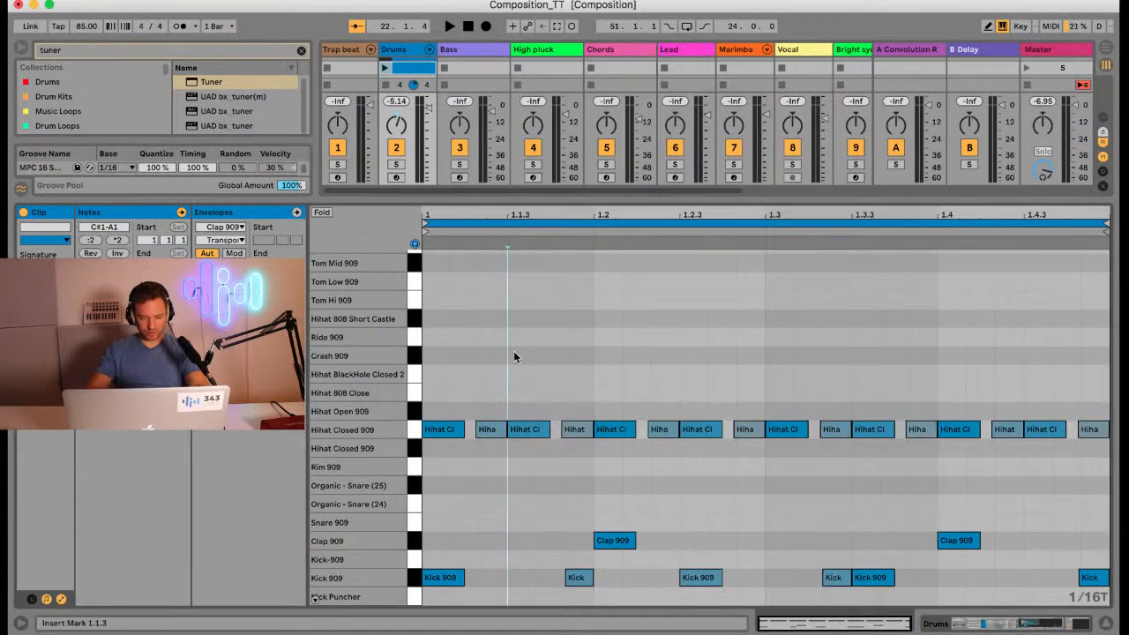
key("super+shift+u")
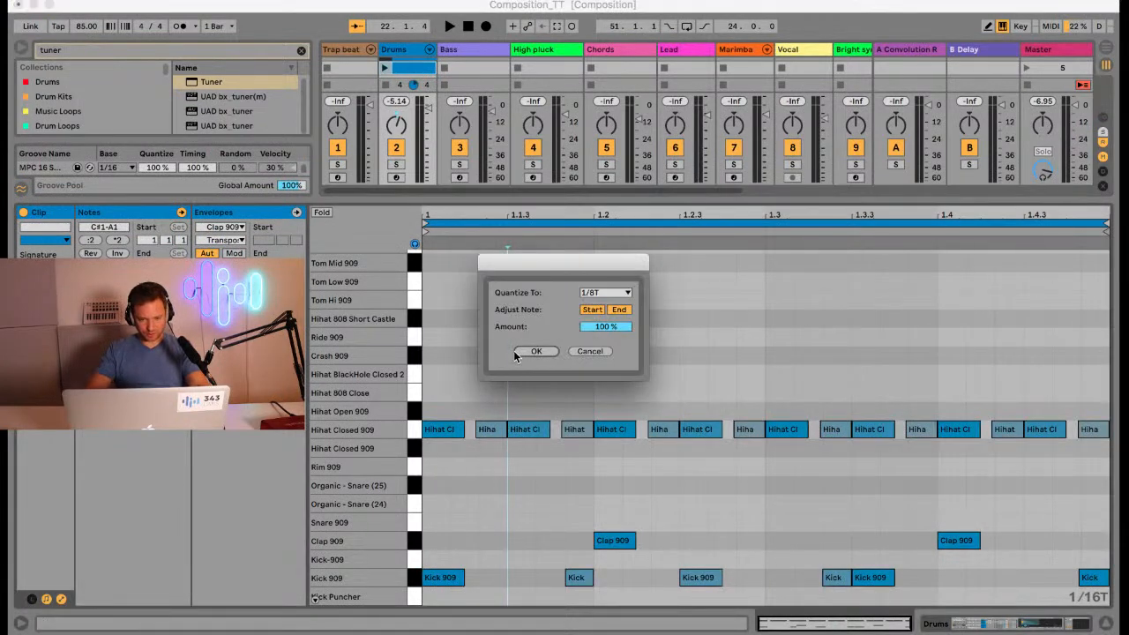
left_click(603, 294)
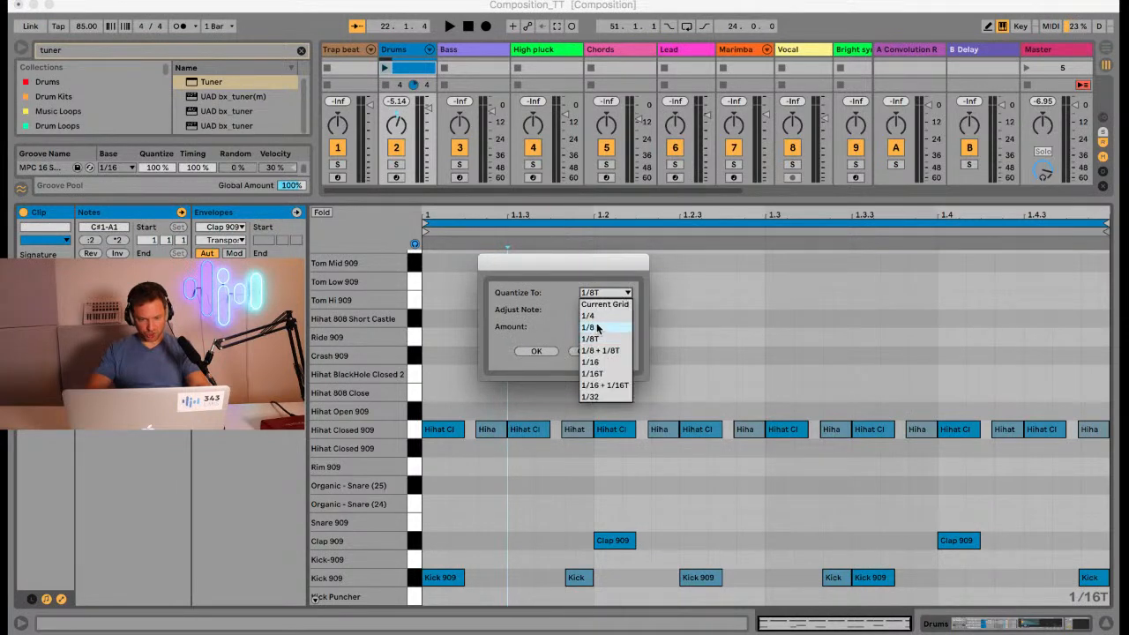
left_click(590, 361)
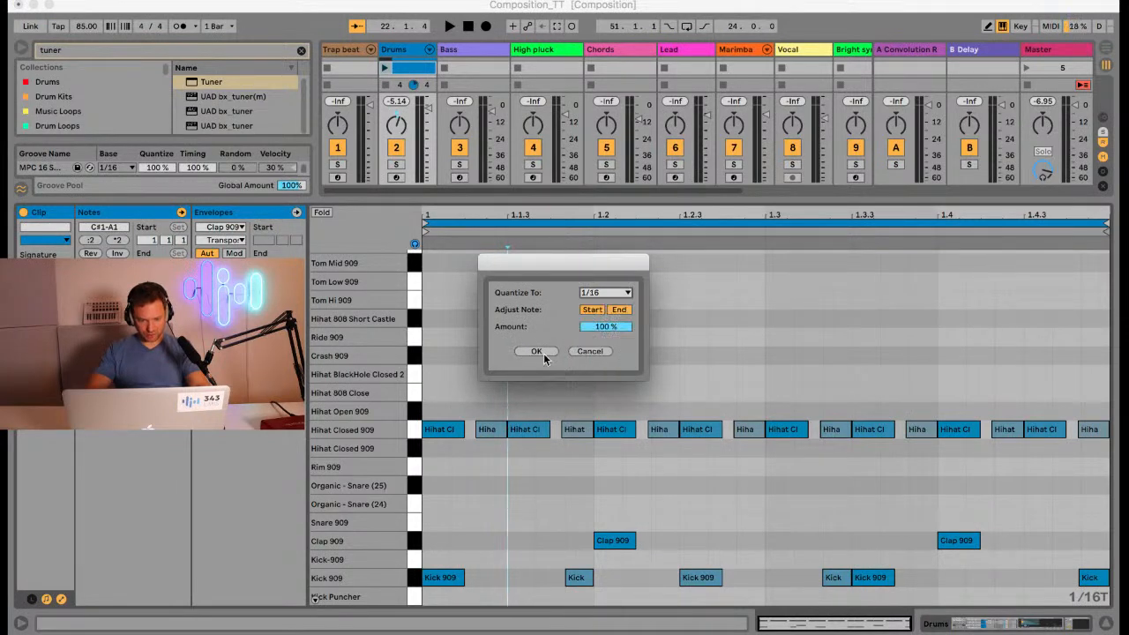
left_click(537, 351)
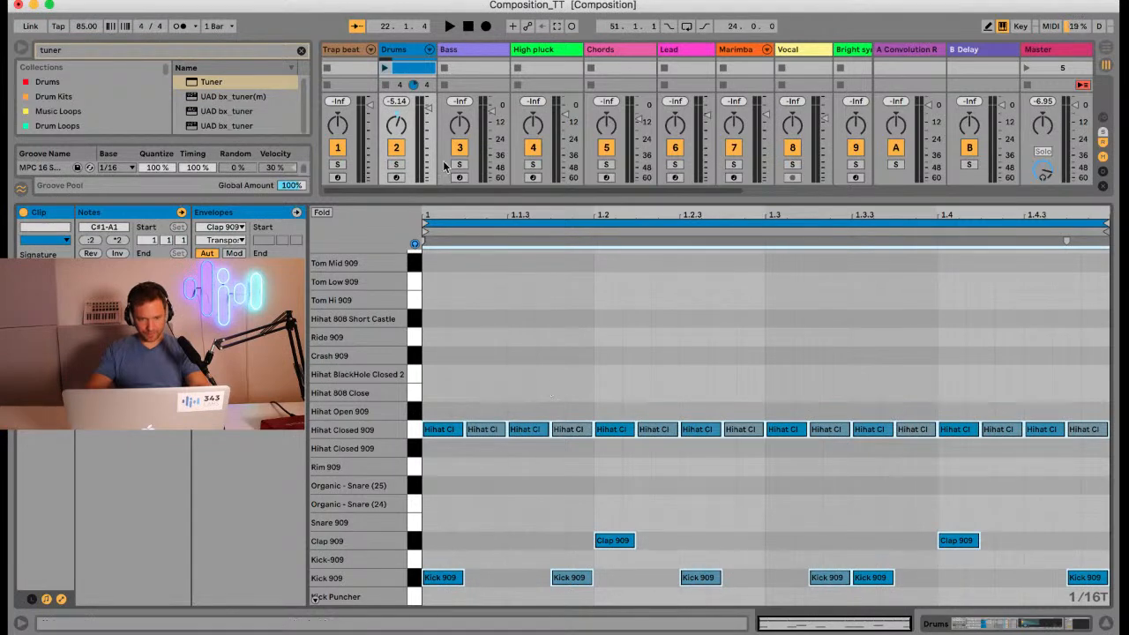
left_click(384, 69)
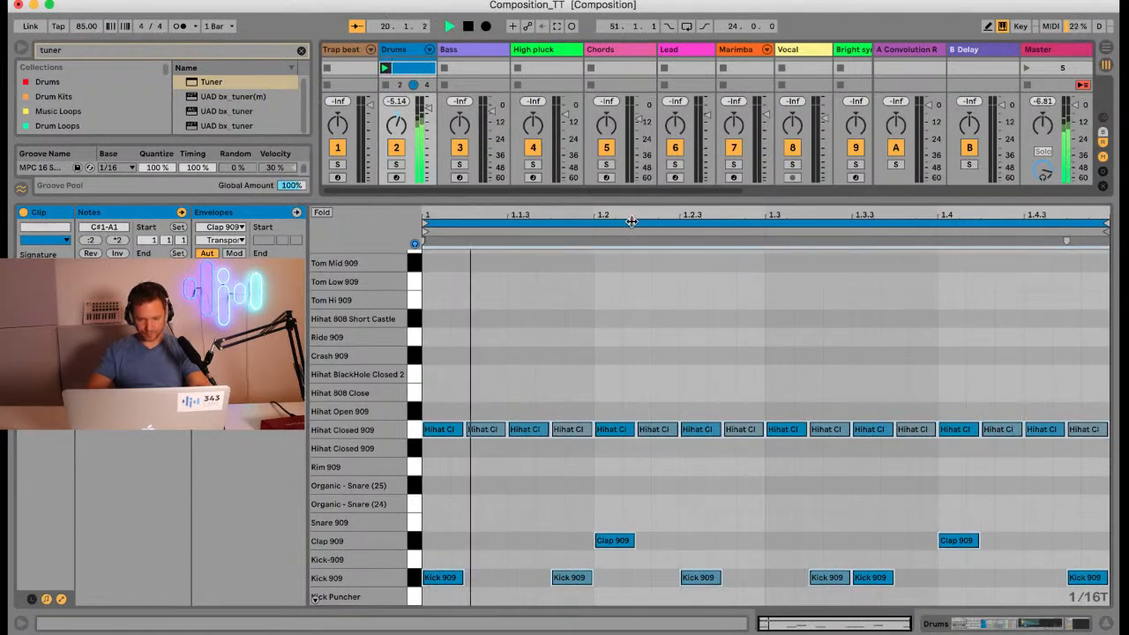
Step: Clear the tuner search in the browser and expand the Core Library pack under Packs
left_click_drag(631, 222, 627, 380)
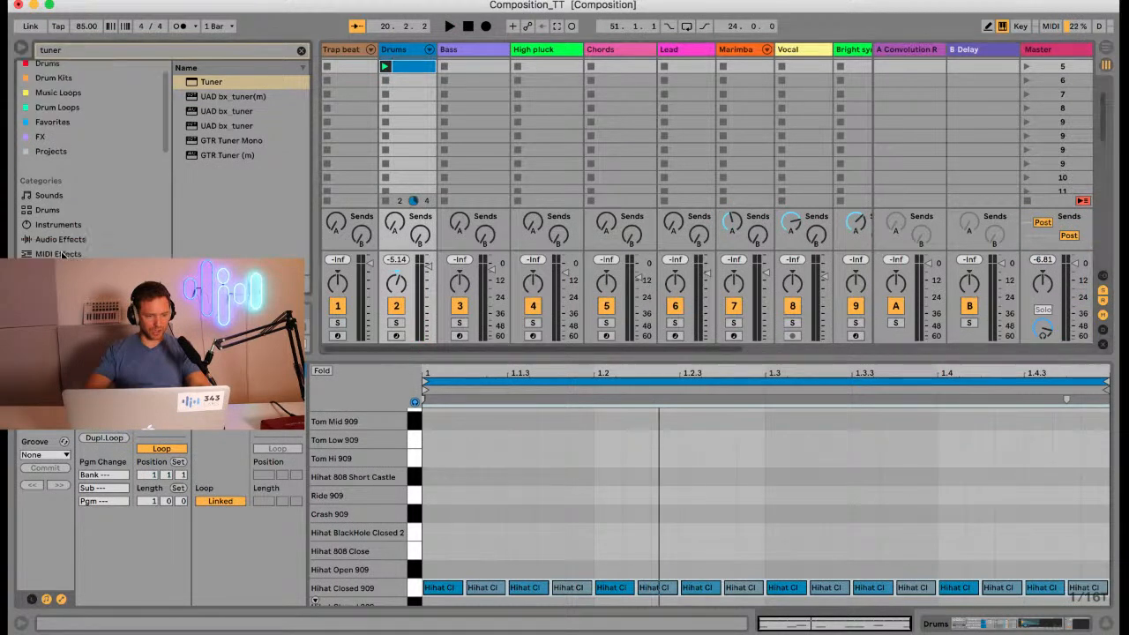
scroll(62, 252, "down", 3)
scroll(62, 255, "down", 6)
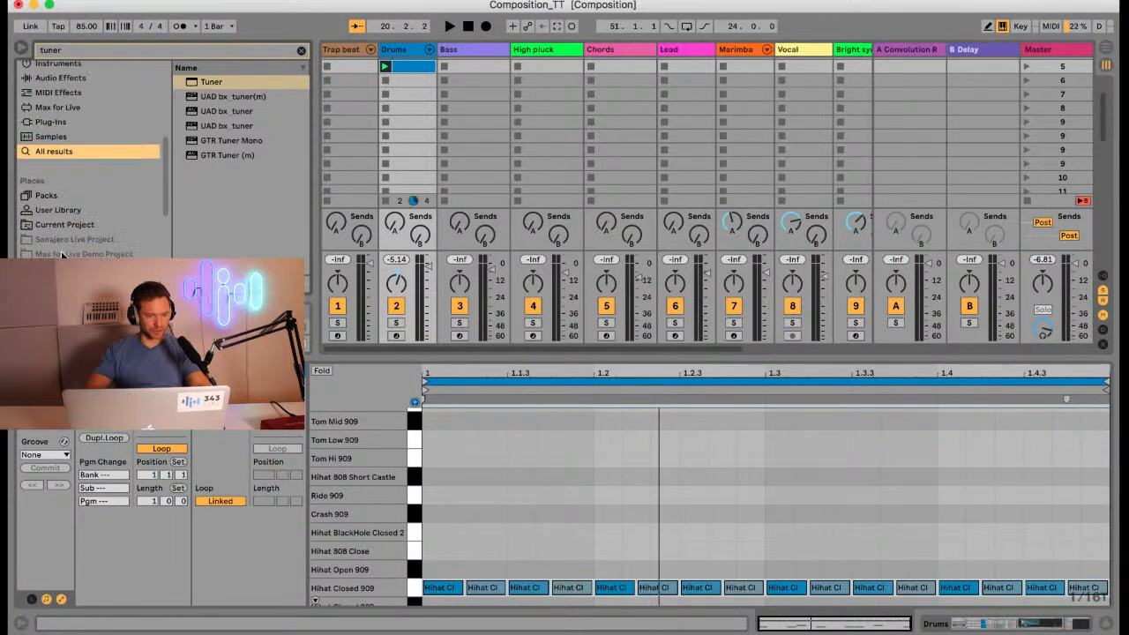
left_click(59, 212)
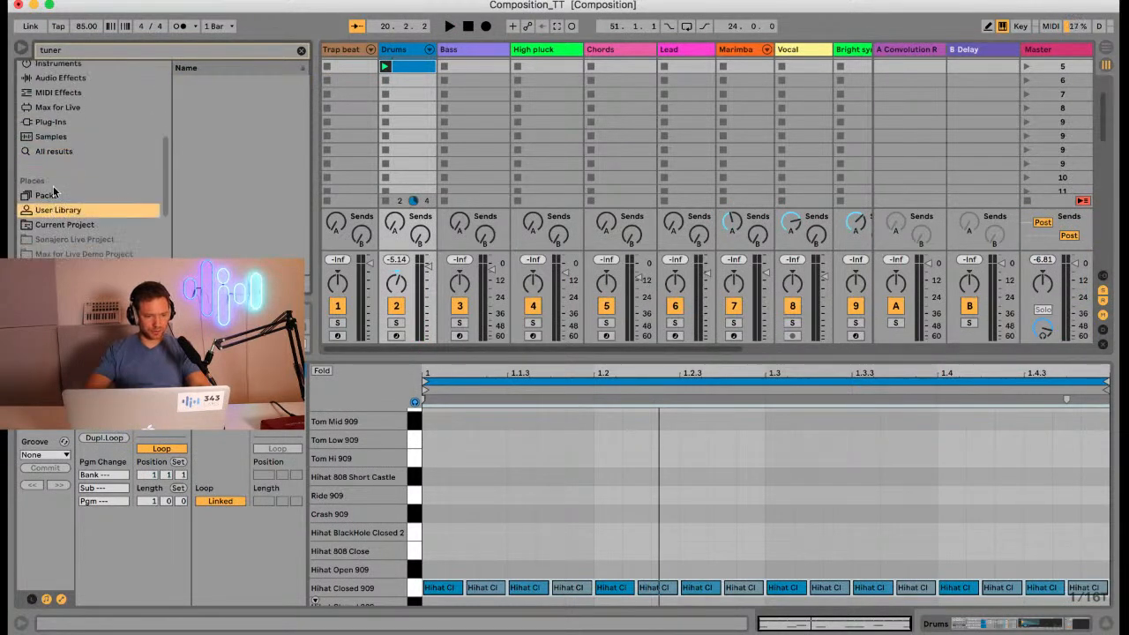
left_click(53, 195)
left_click(301, 51)
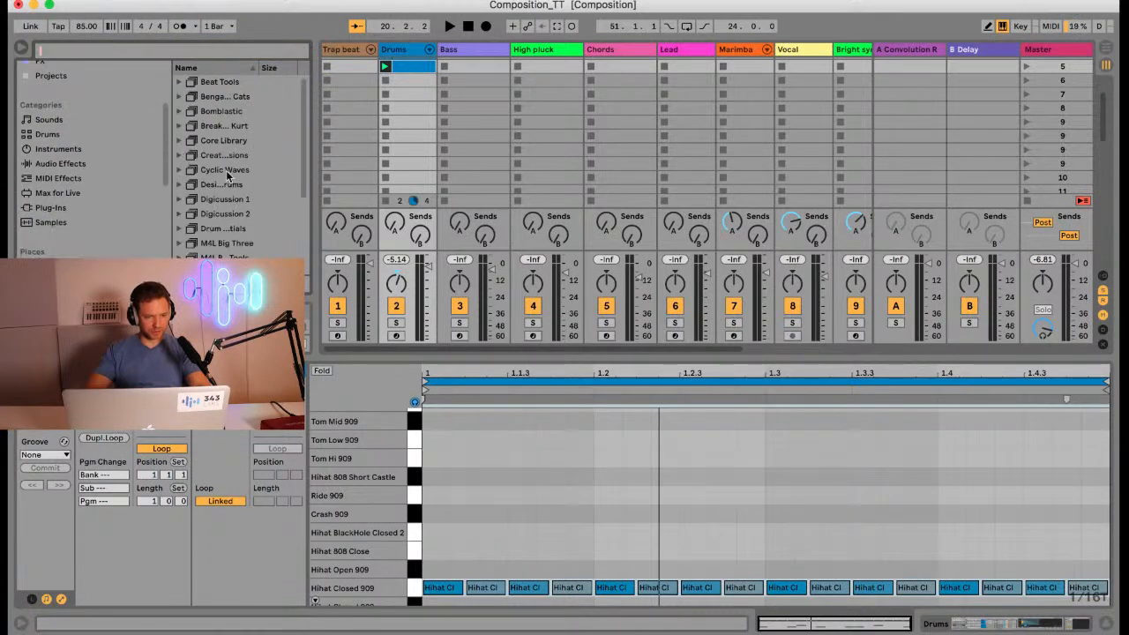
scroll(226, 171, "down", 3)
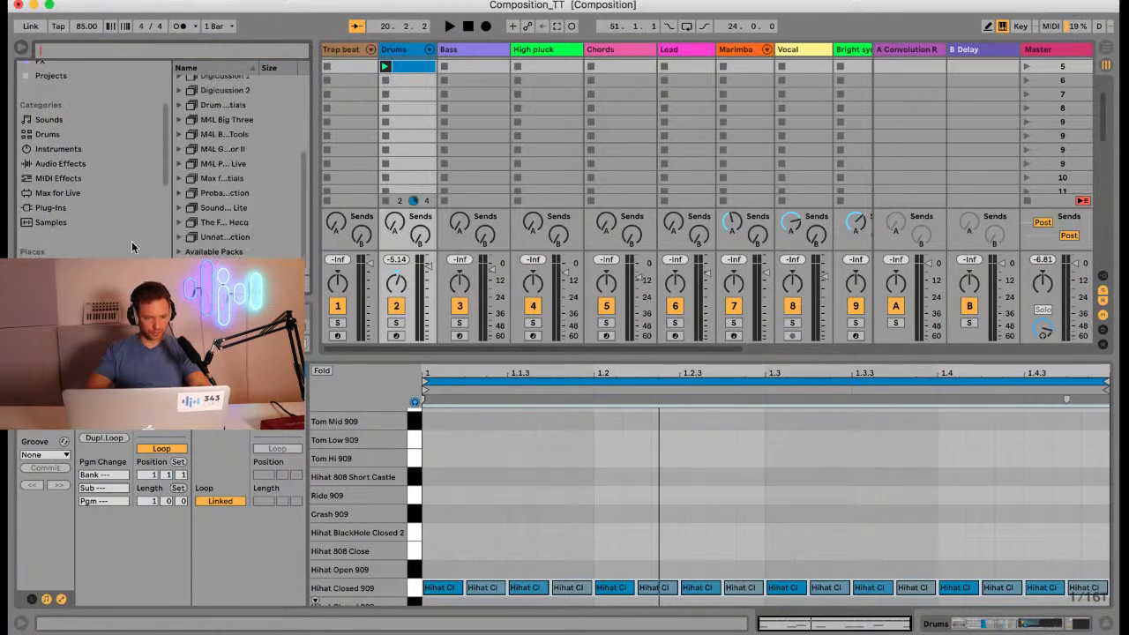
scroll(234, 220, "up", 3)
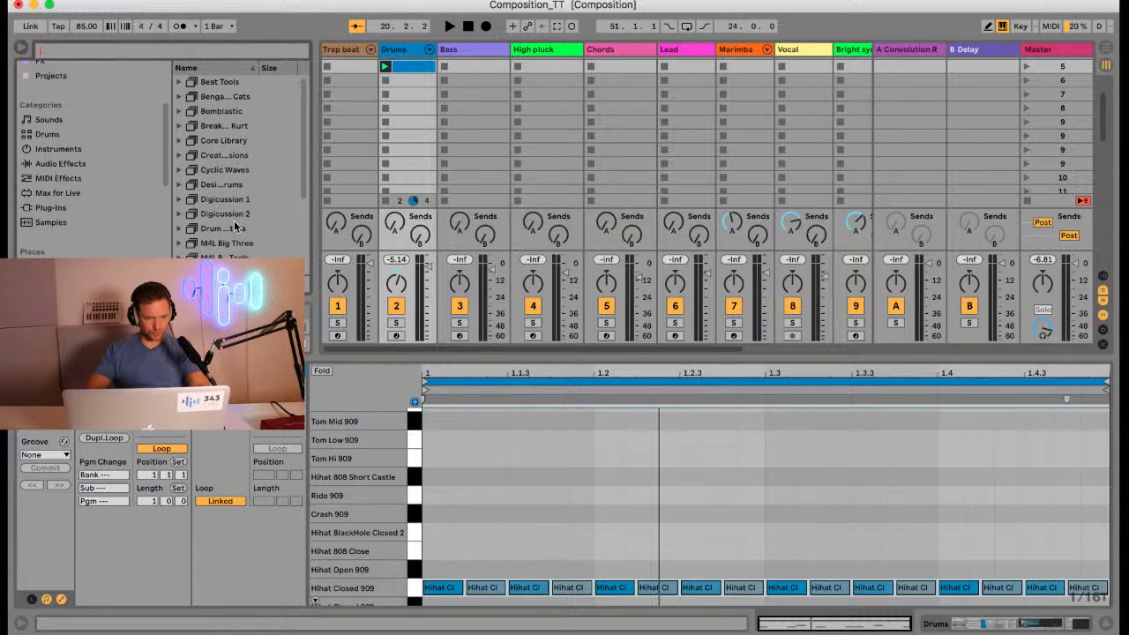
left_click(234, 143)
left_click(180, 141)
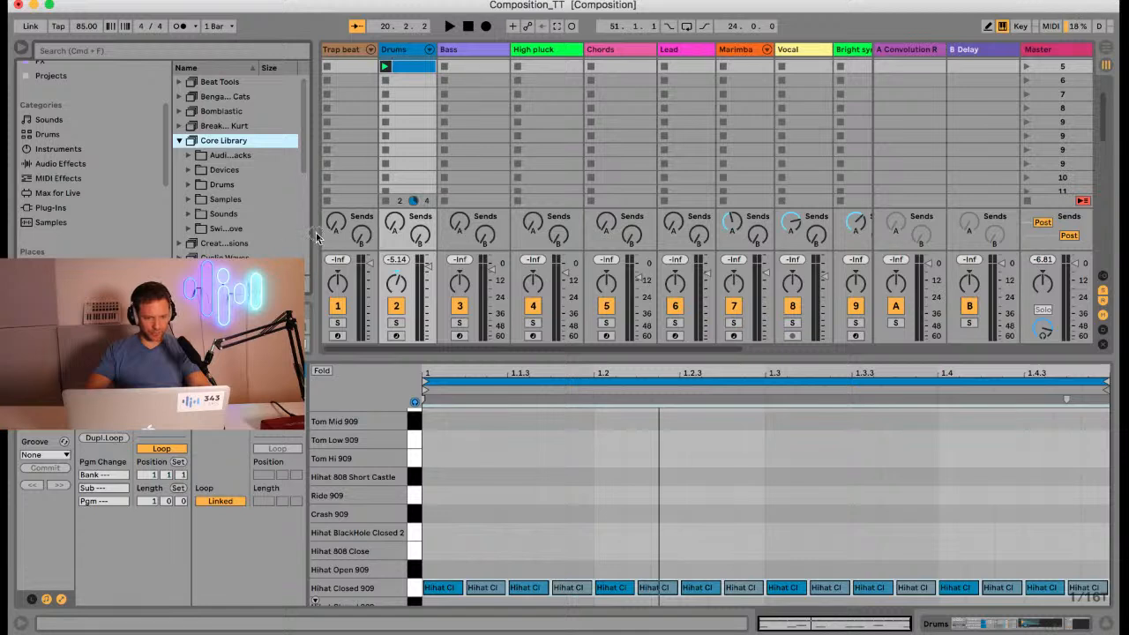
Step: Widen the browser and expand the Hip Hop and MPC folders inside Swing and Groove
left_click_drag(313, 231, 423, 238)
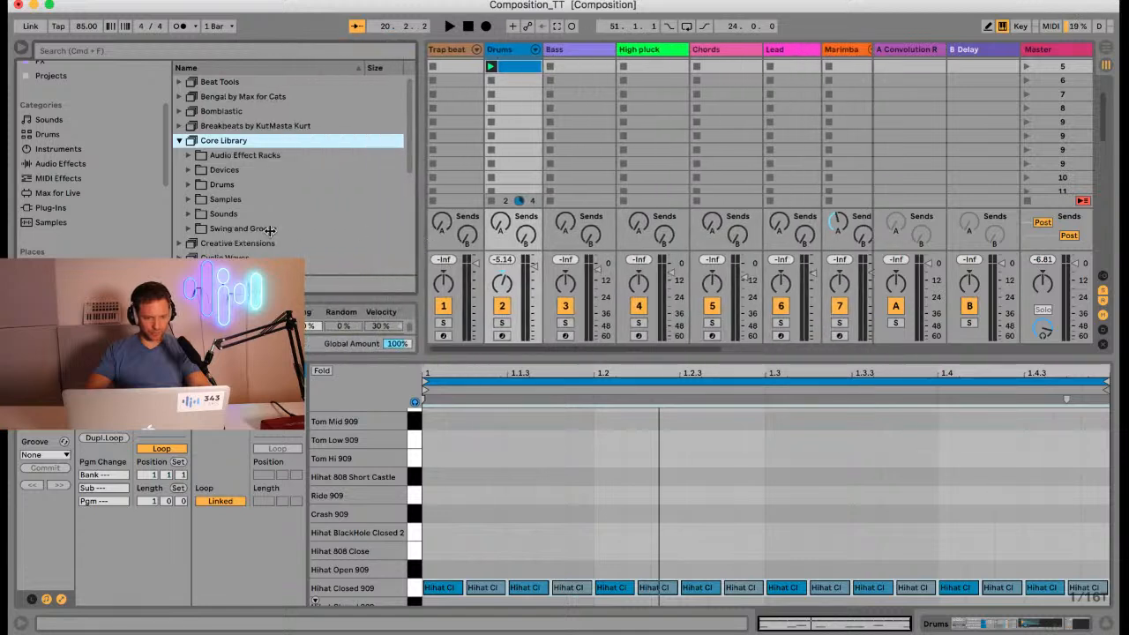
left_click(190, 228)
double_click(272, 229)
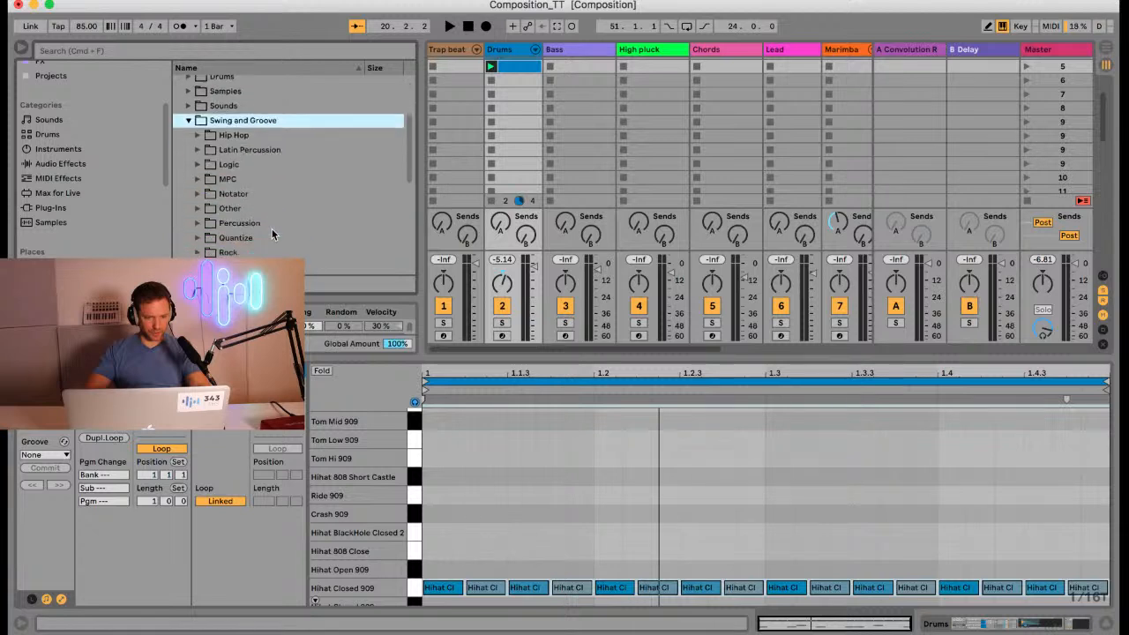
left_click(198, 135)
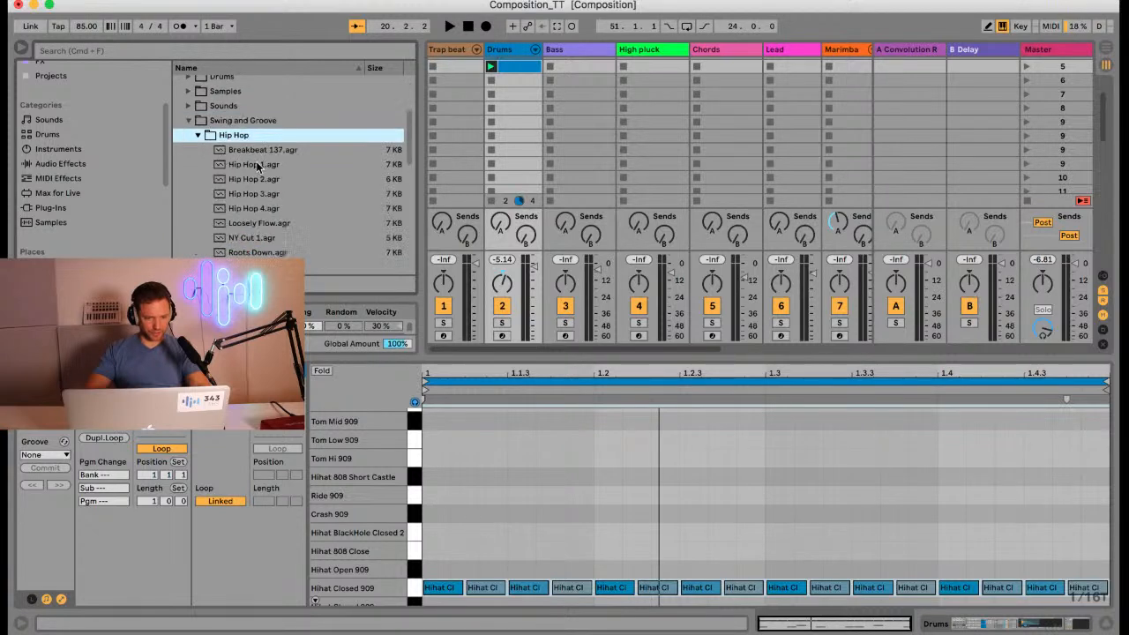
scroll(302, 218, "down", 5)
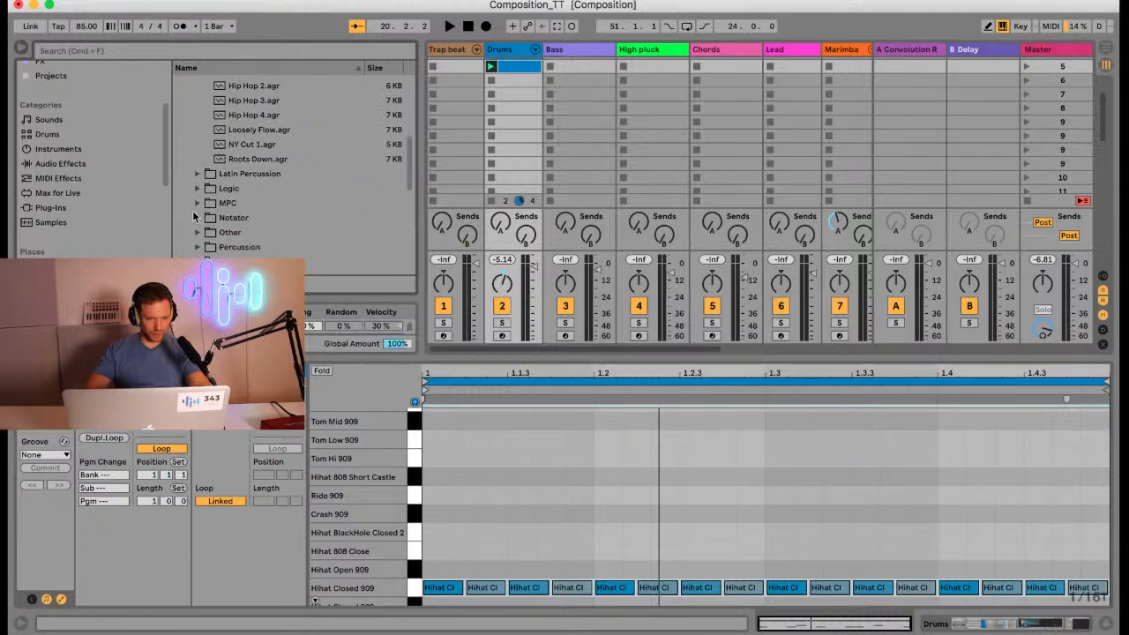
left_click(196, 203)
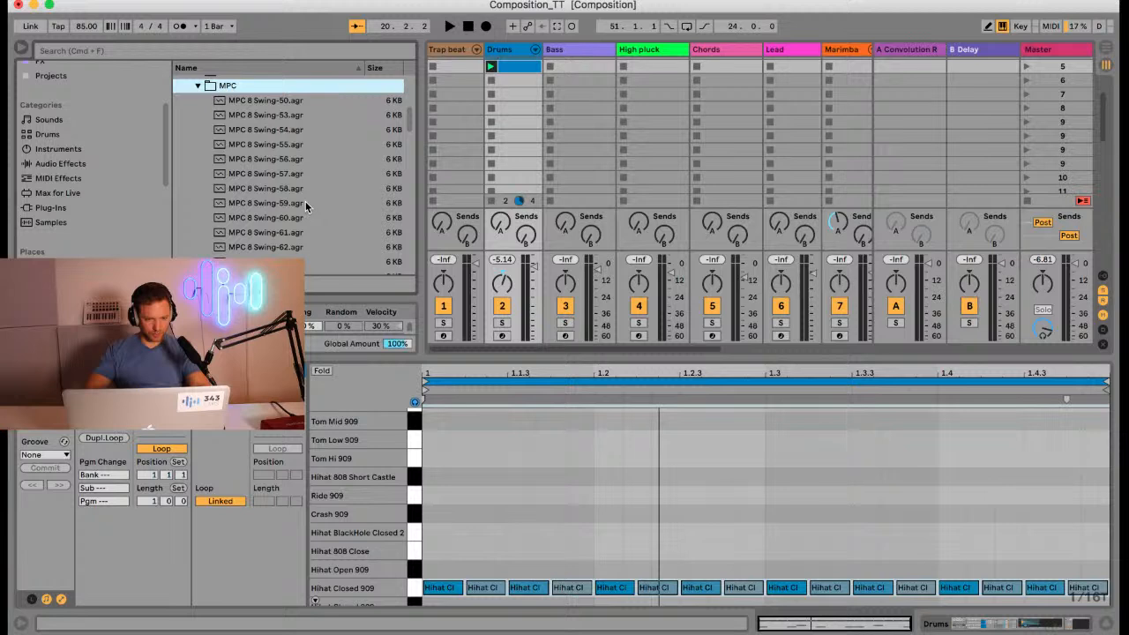
Step: Audition several MPC 16 grooves and load MPC 16 Double Up-55 into the groove pool
scroll(310, 223, "down", 5)
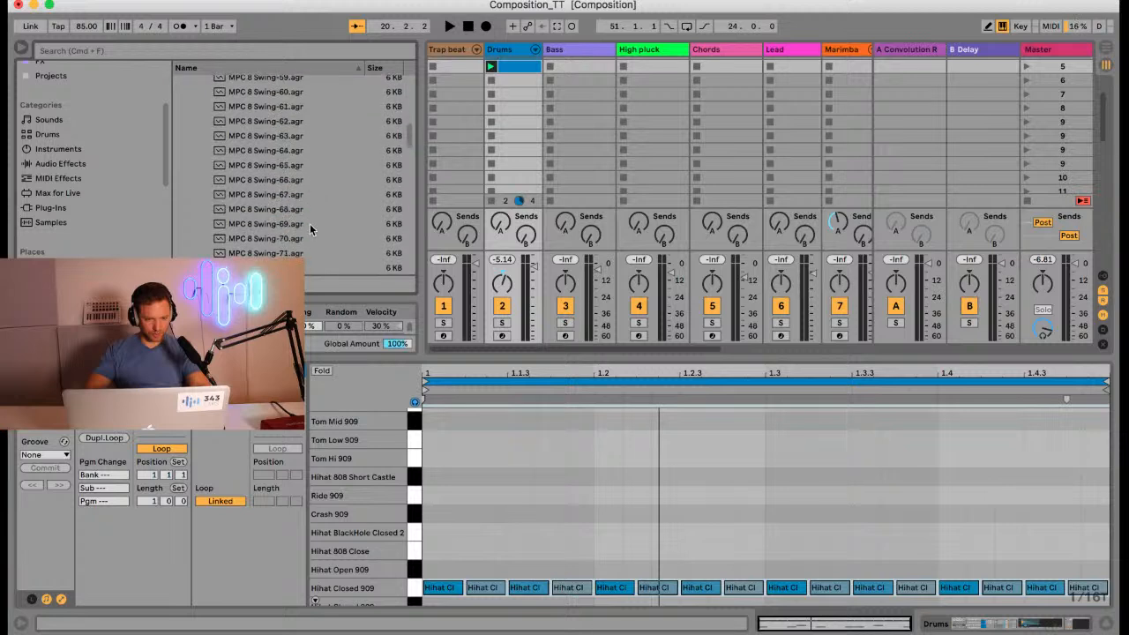
scroll(310, 227, "down", 5)
left_click(306, 231)
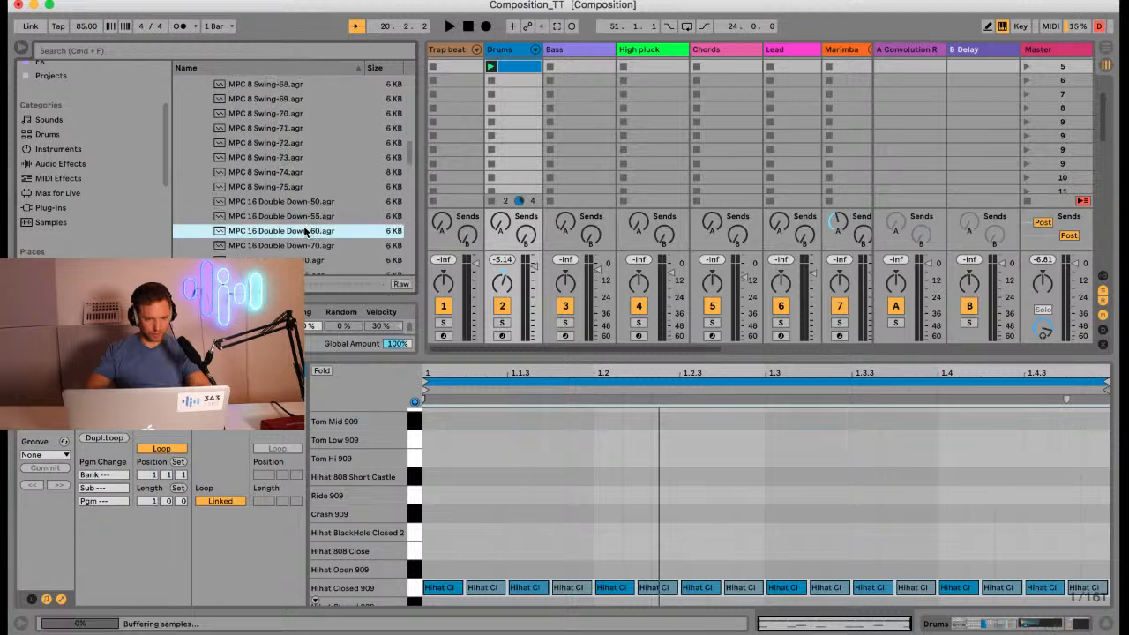
key("Up")
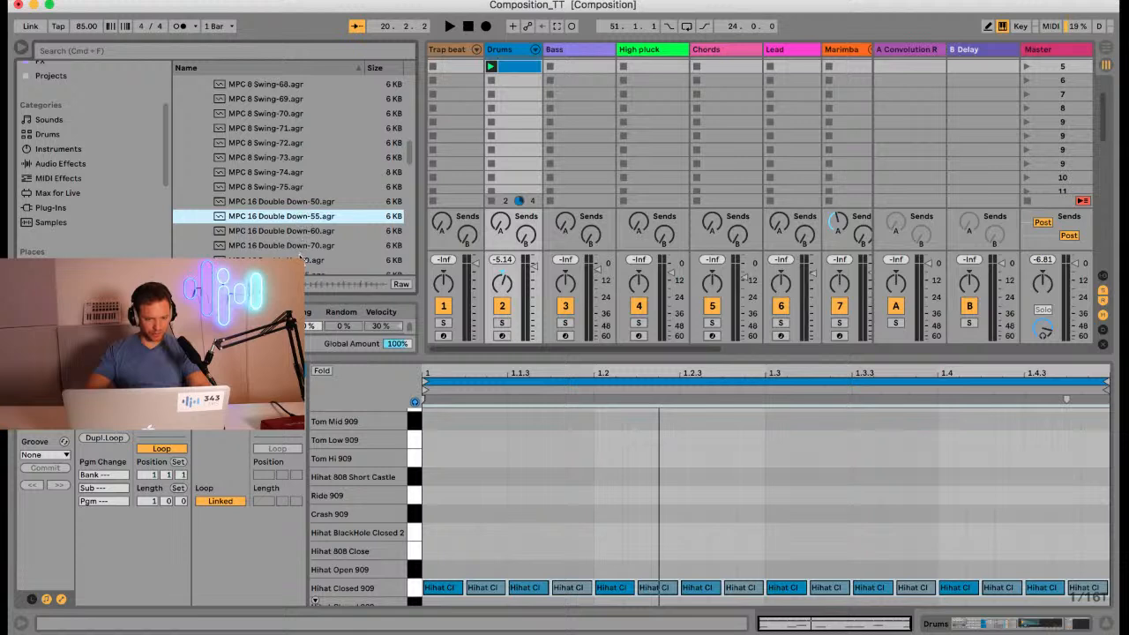
left_click(300, 260)
scroll(291, 238, "down", 2)
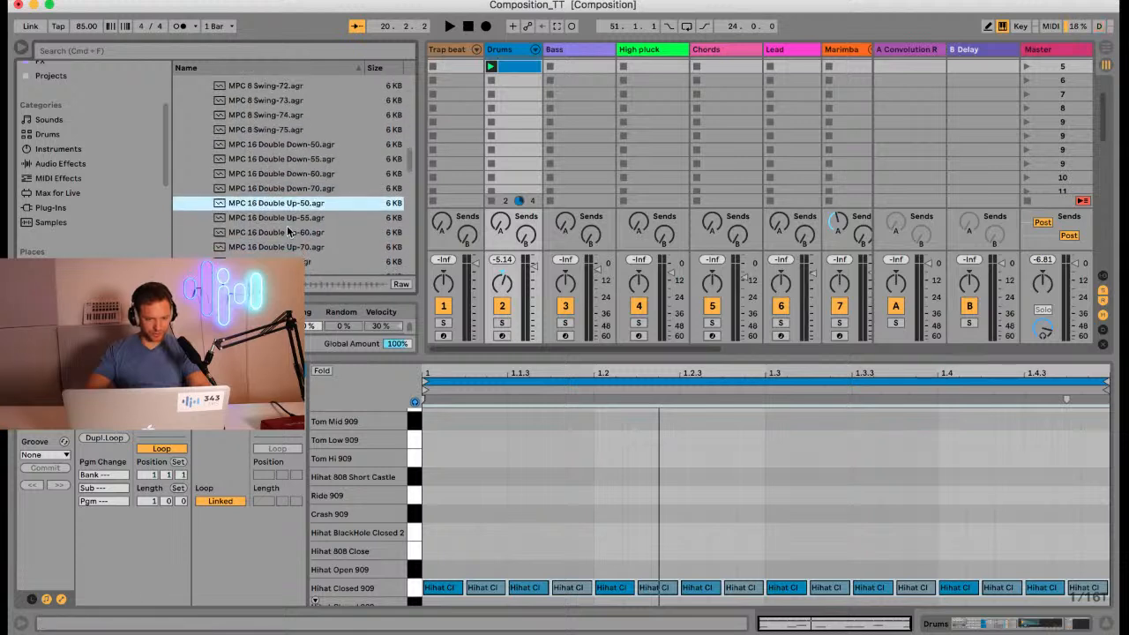
key("Down")
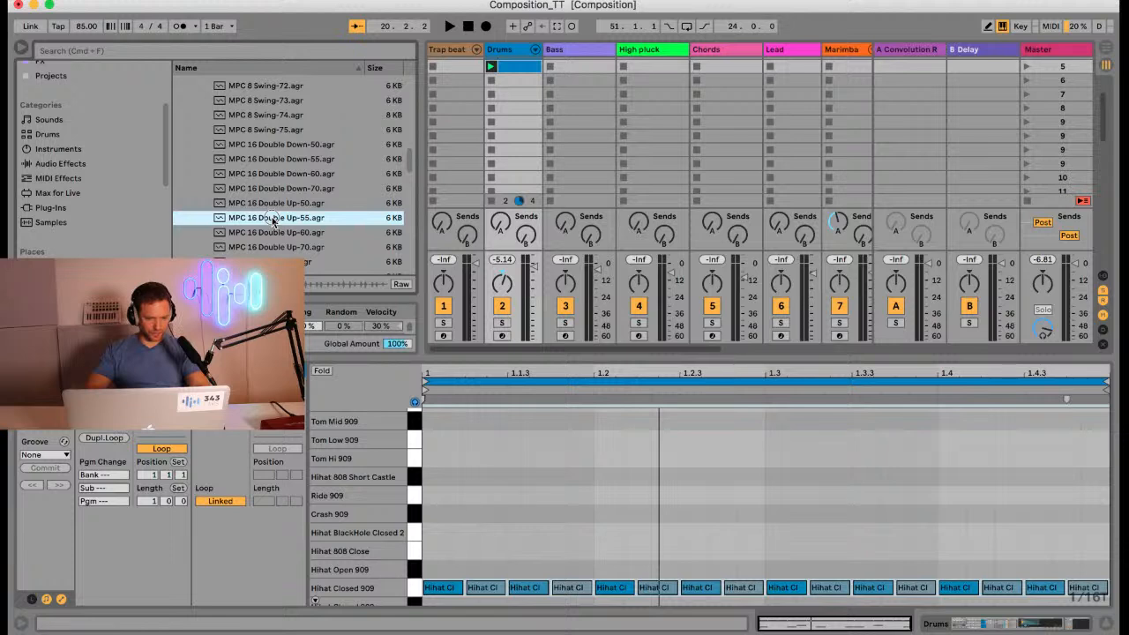
double_click(273, 220)
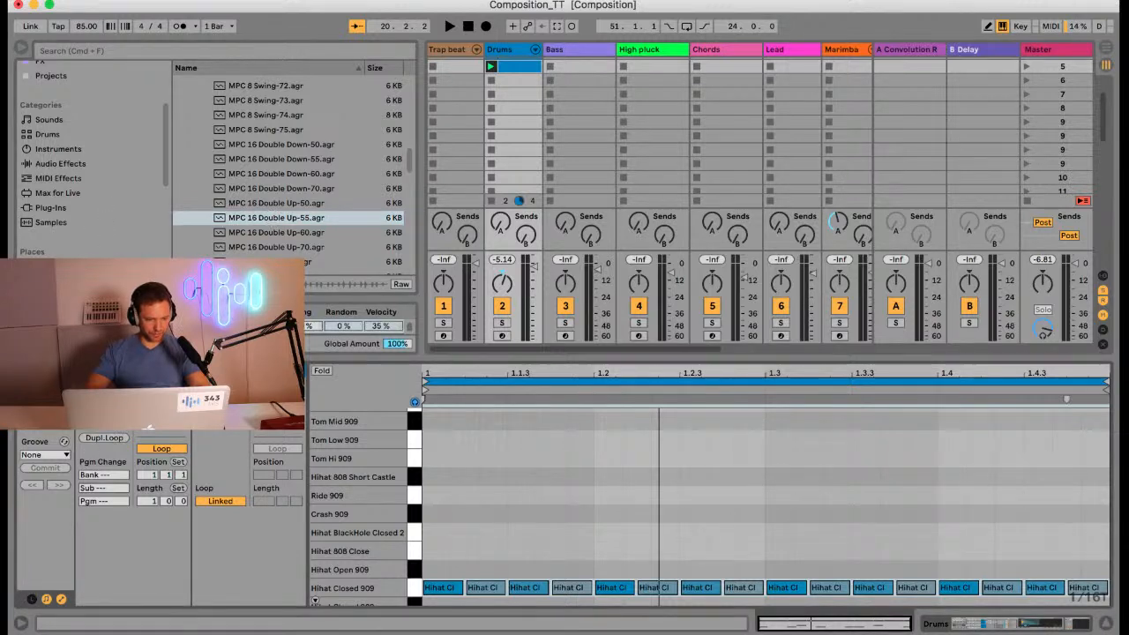
Step: Assign the MPC 16 Double Up-55 groove to the scene 5 drum clip and play it
left_click(62, 455)
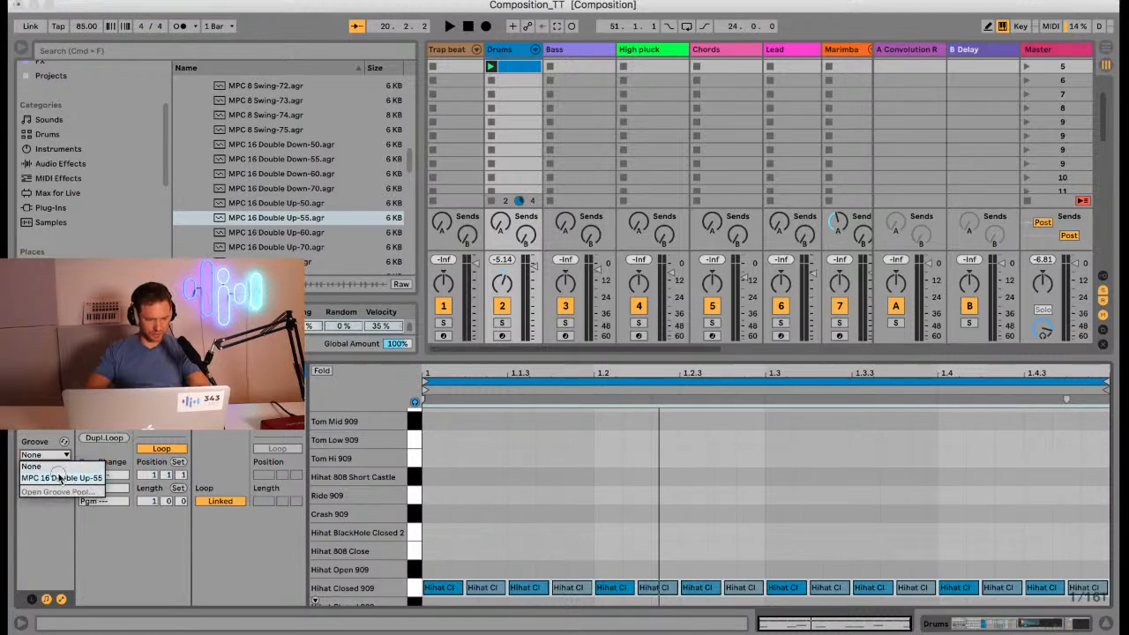
left_click(59, 477)
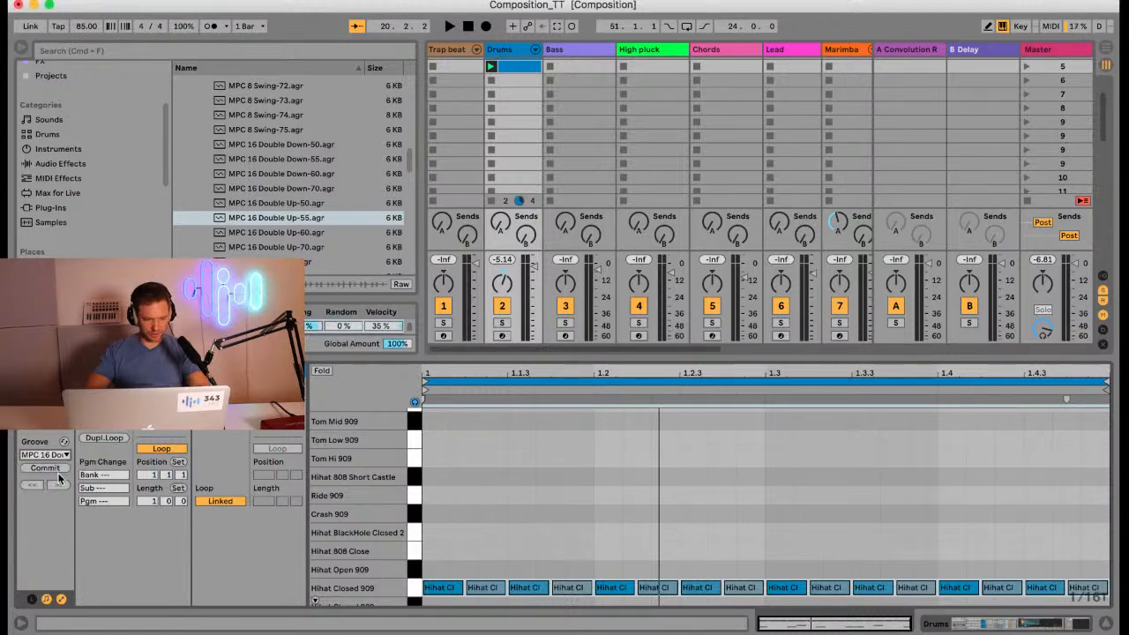
left_click(491, 66)
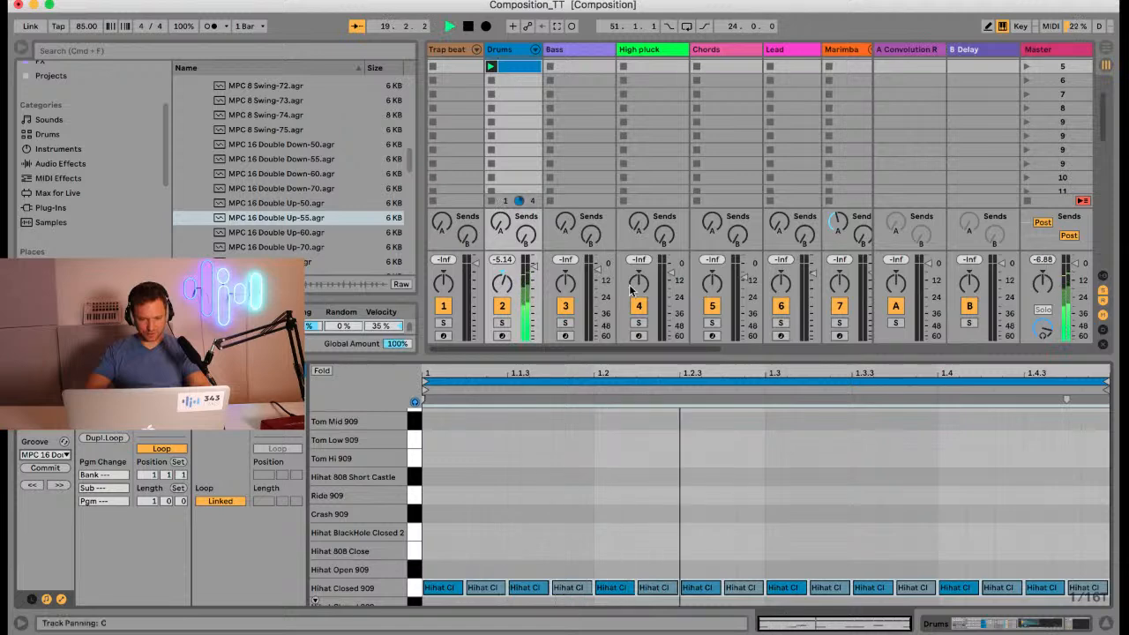
Step: Enlarge the note editor and compare the clip's playback with its groove set to None and back to MPC 16 Double Up-55
left_click_drag(618, 358, 592, 152)
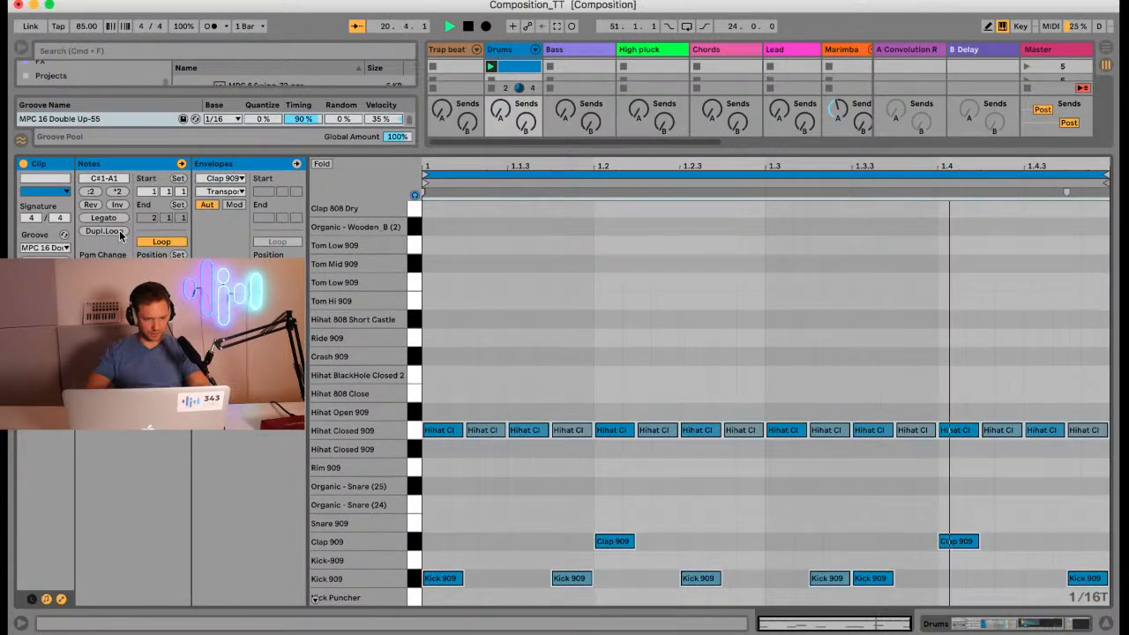
left_click(53, 247)
left_click(44, 265)
key("space")
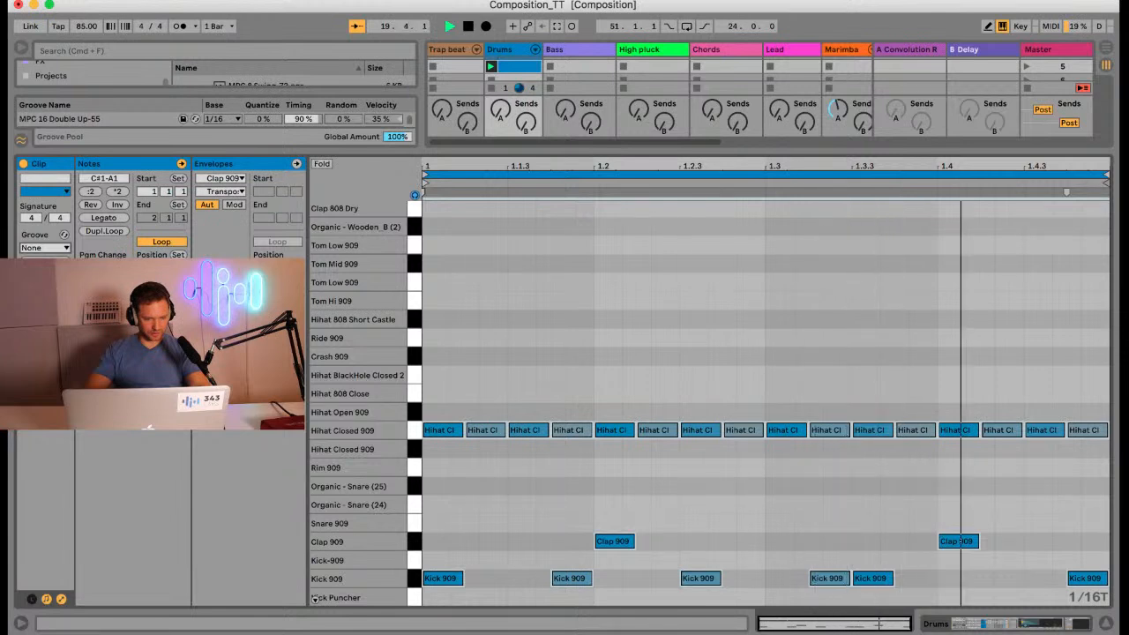
left_click(52, 251)
left_click(44, 262)
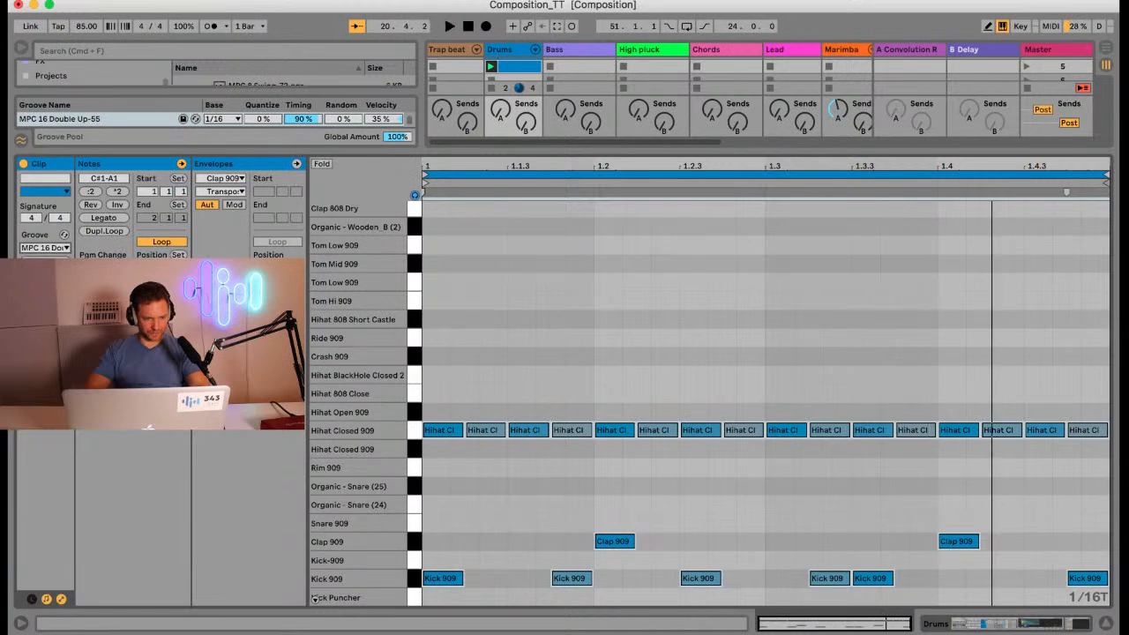
Step: Commit the groove to the clip's notes, undoing and redoing it for comparison, and inspect the first two closed hi-hat notes
left_click(45, 262)
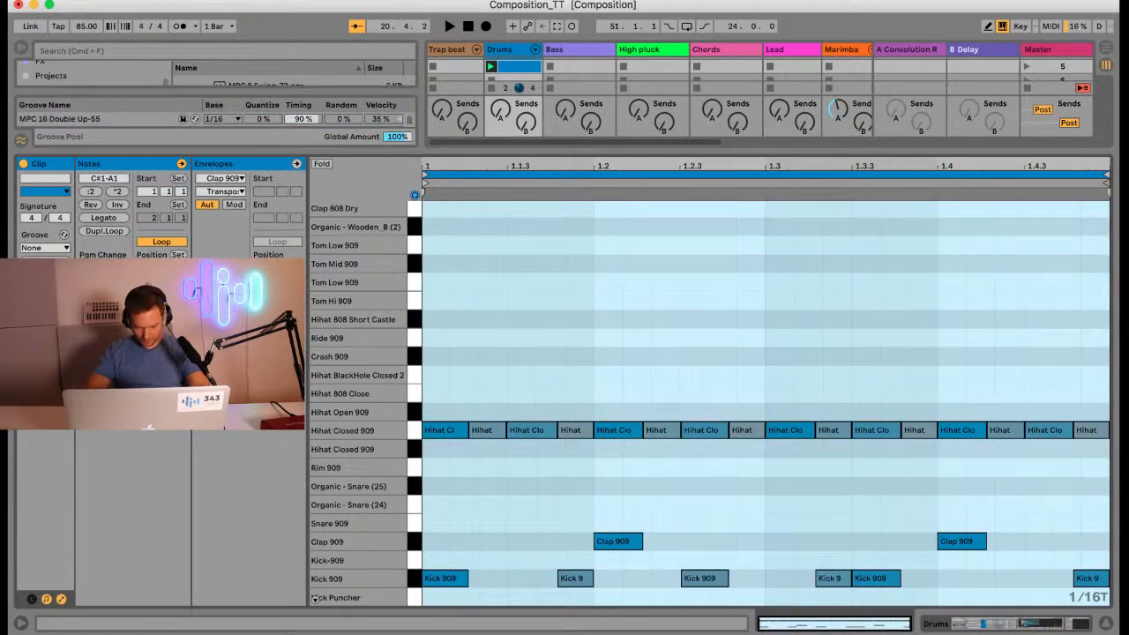
key("super+z")
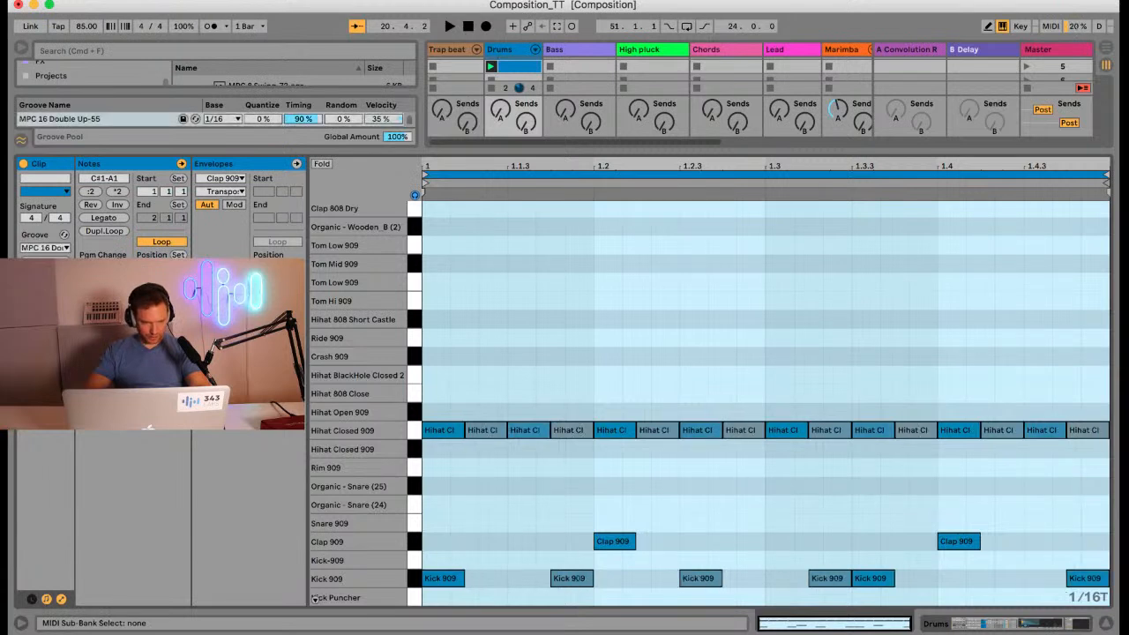
key("super+shift+z")
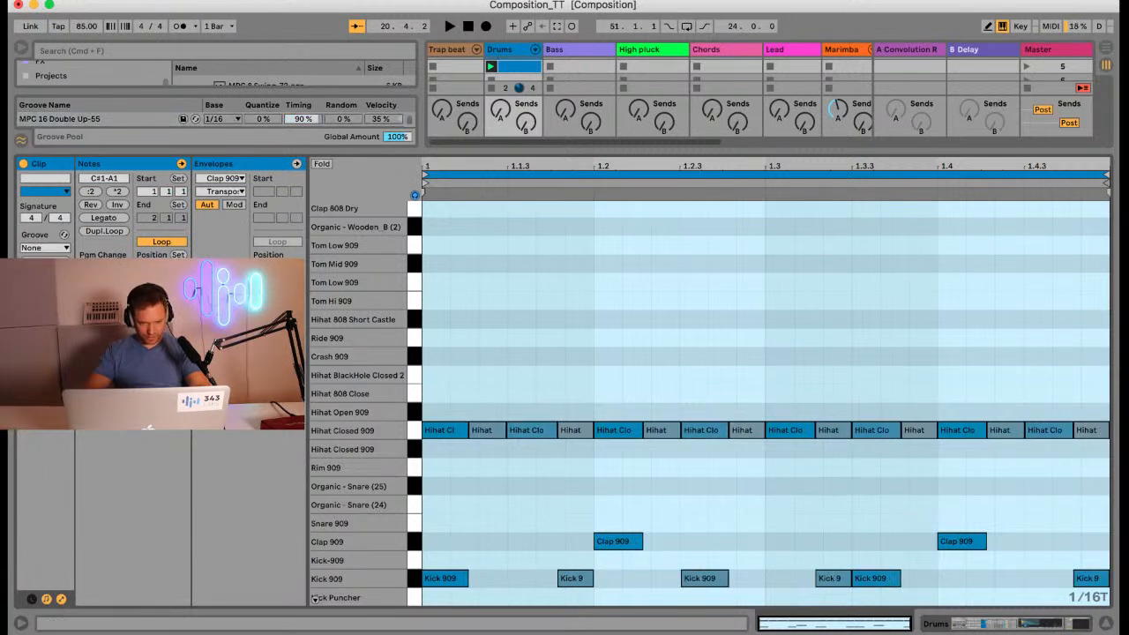
left_click(446, 432)
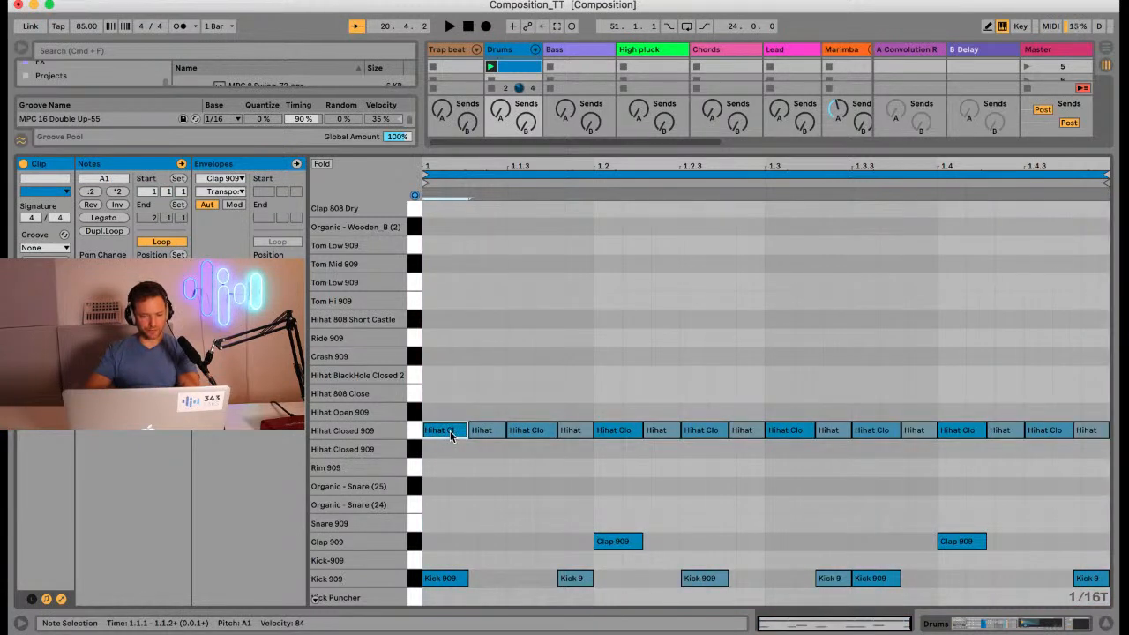
left_click(482, 435)
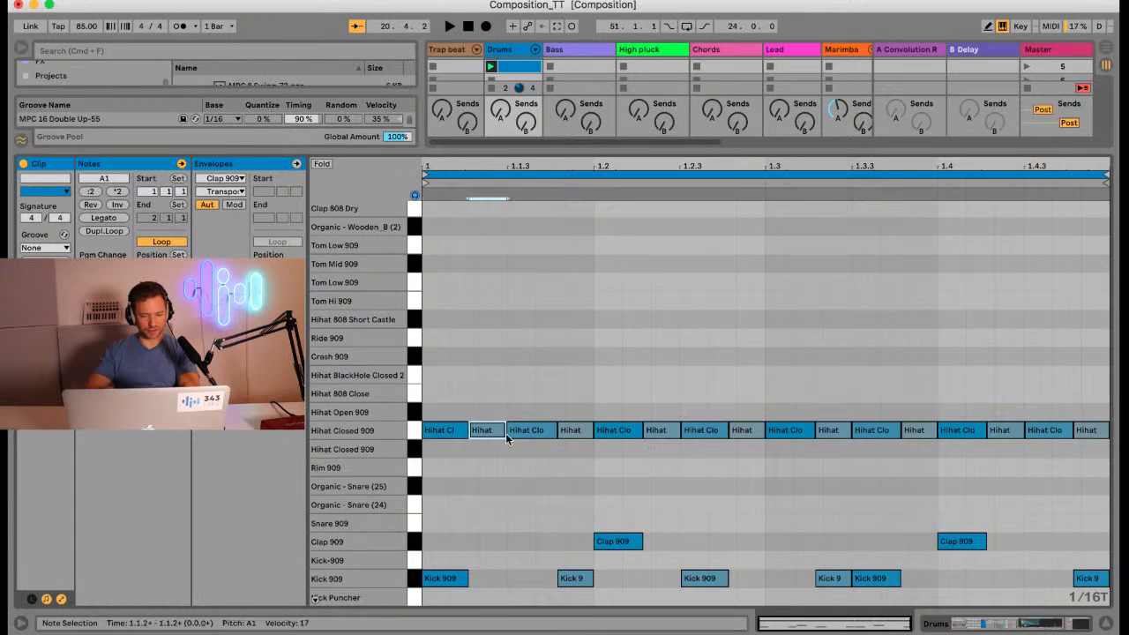
Step: Check the timing and velocity of the third through eighth closed hi-hat notes one after another
left_click(518, 432)
left_click(566, 436)
left_click(600, 437)
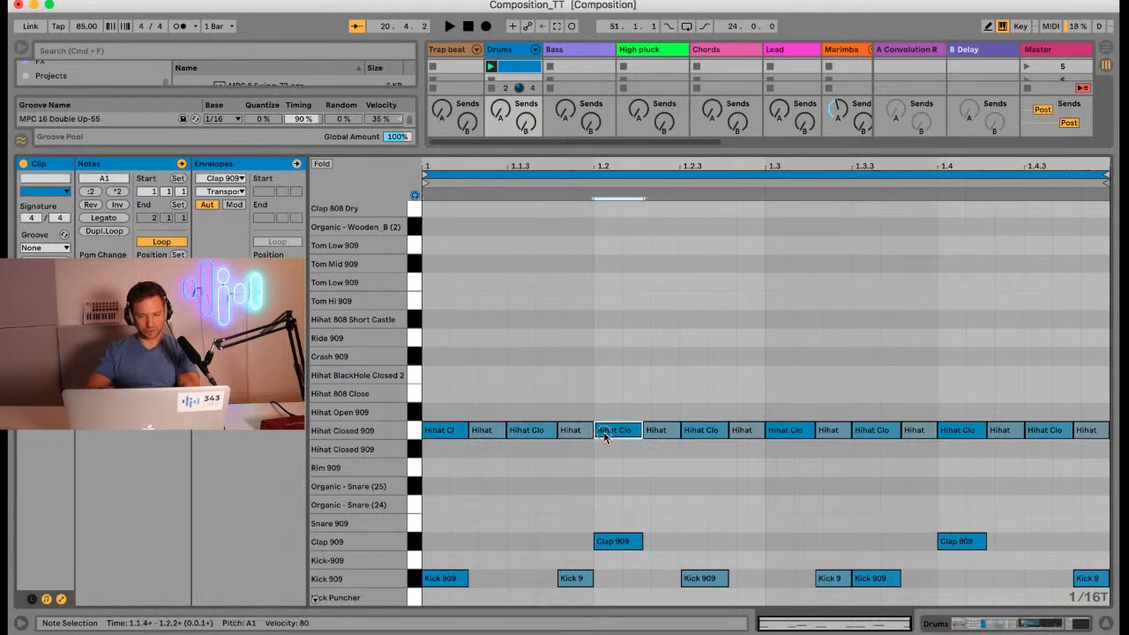
left_click(655, 430)
left_click(699, 431)
left_click(755, 432)
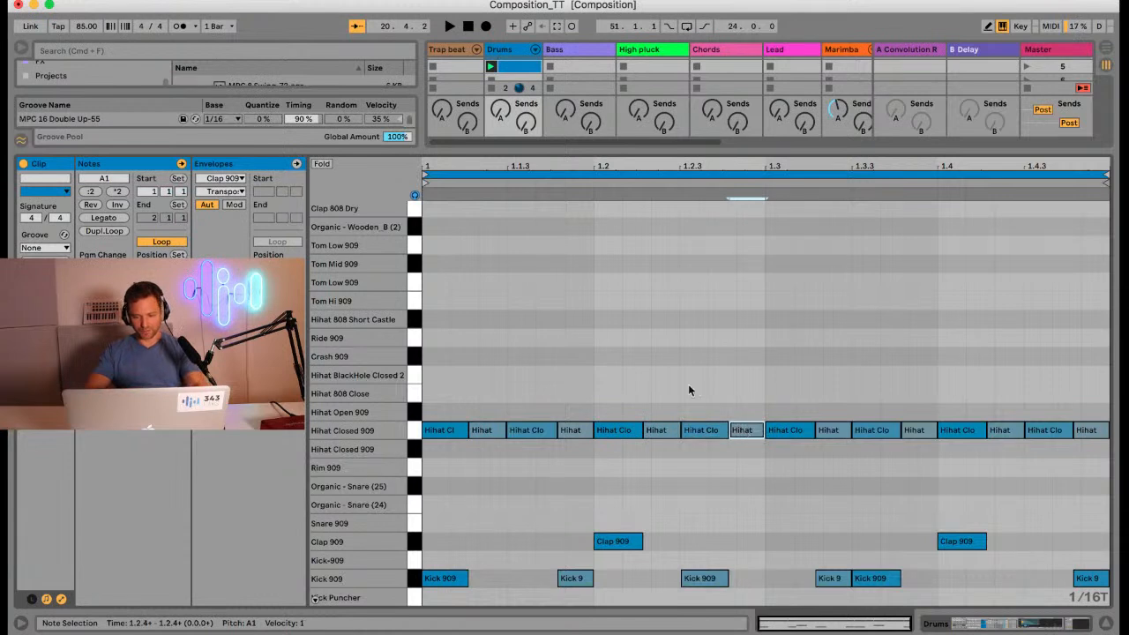
Step: Deselect the hi-hat note, play the drum clip with its committed groove, and stop playback
left_click(671, 361)
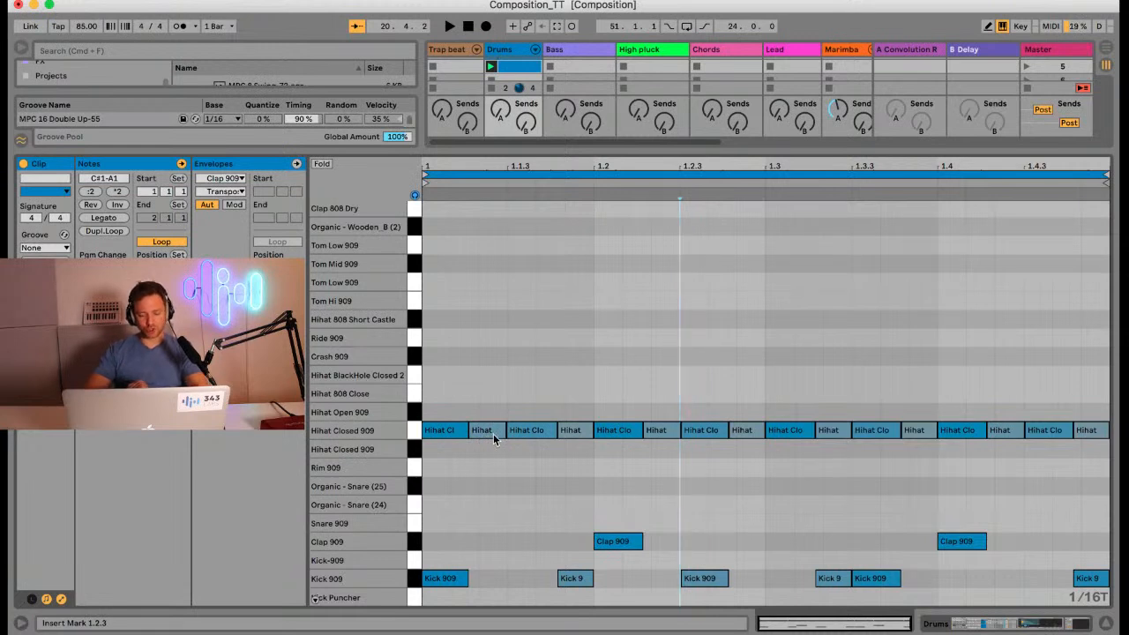
key("space")
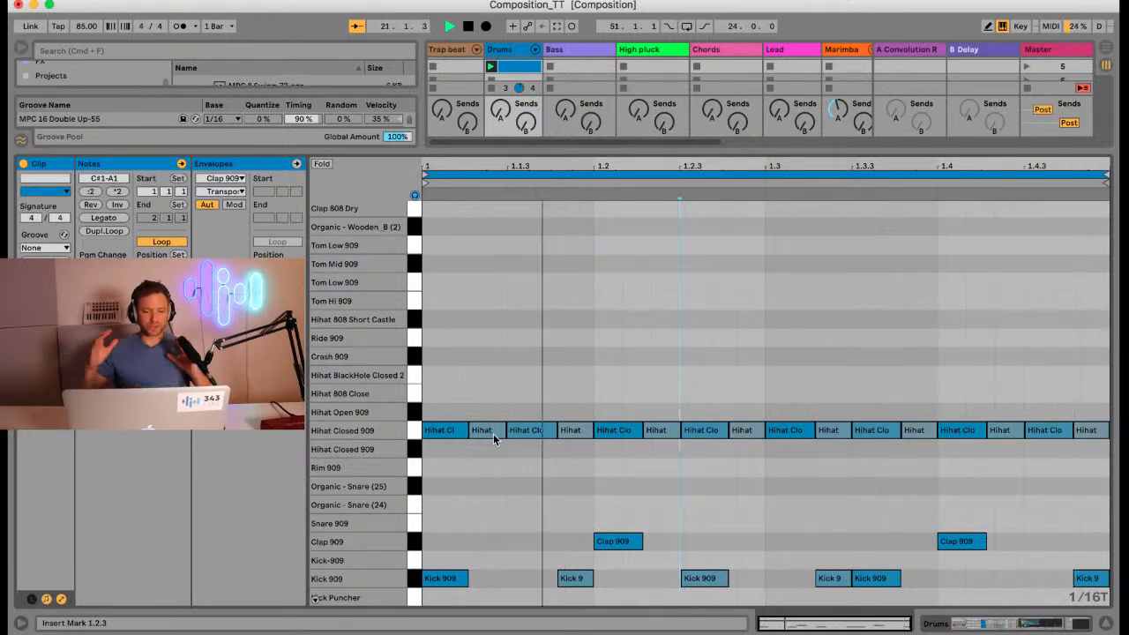
key("space")
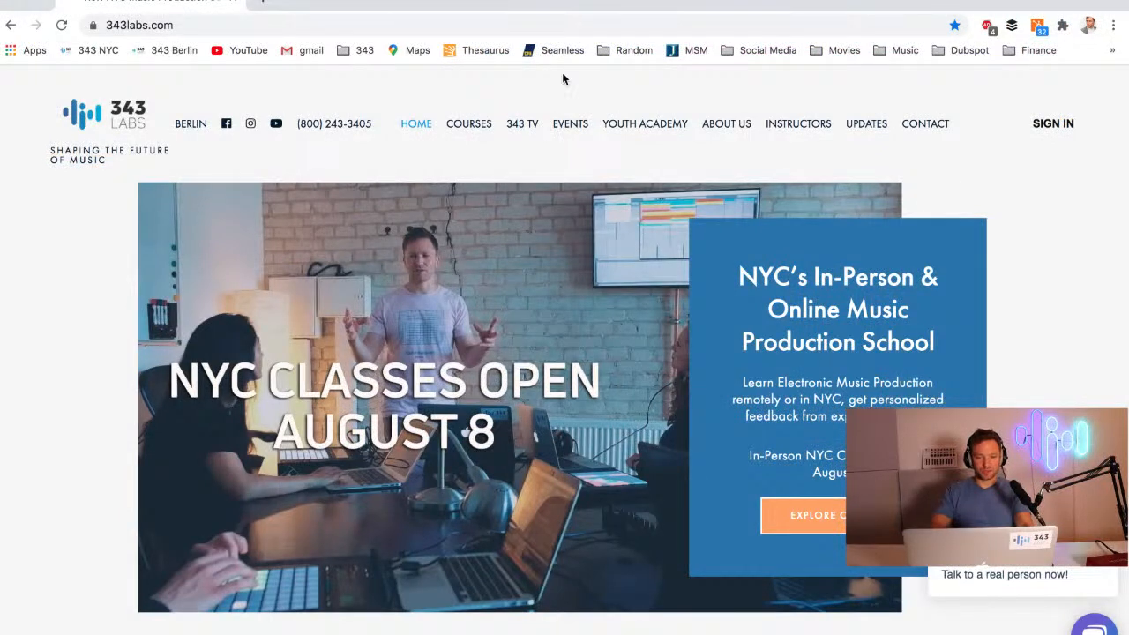
Step: Open the 12-Session Courses page on the 343 Labs site and review the course listings through Electronic Music Composition & Arrangement
mouse_move(470, 125)
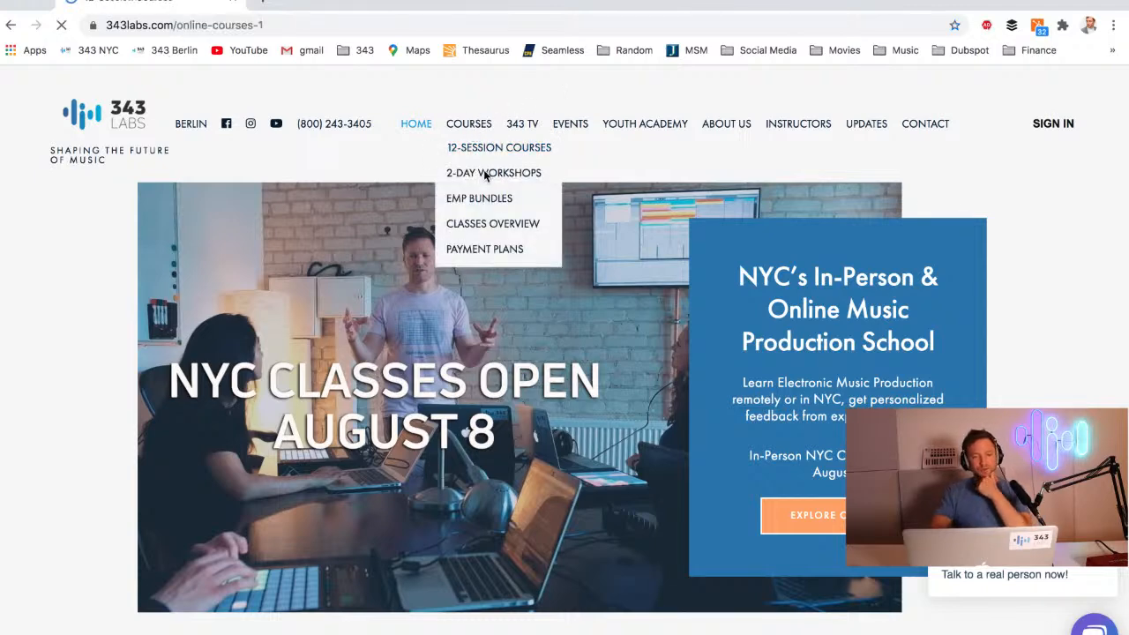
scroll(494, 344, "down", 4)
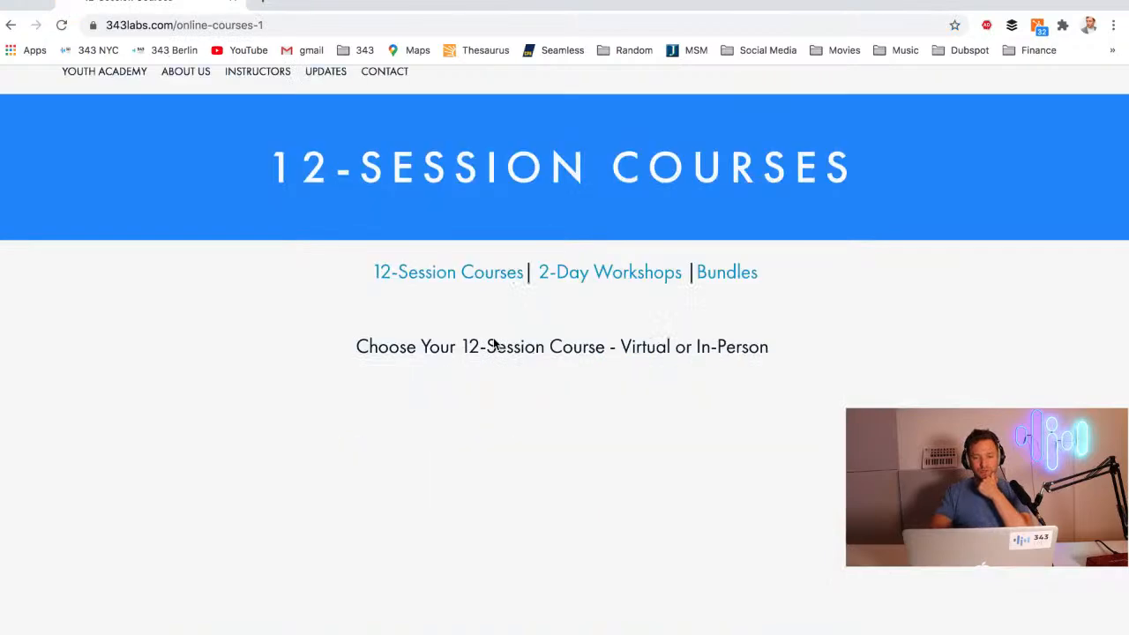
scroll(494, 344, "down", 1)
scroll(494, 345, "up", 1)
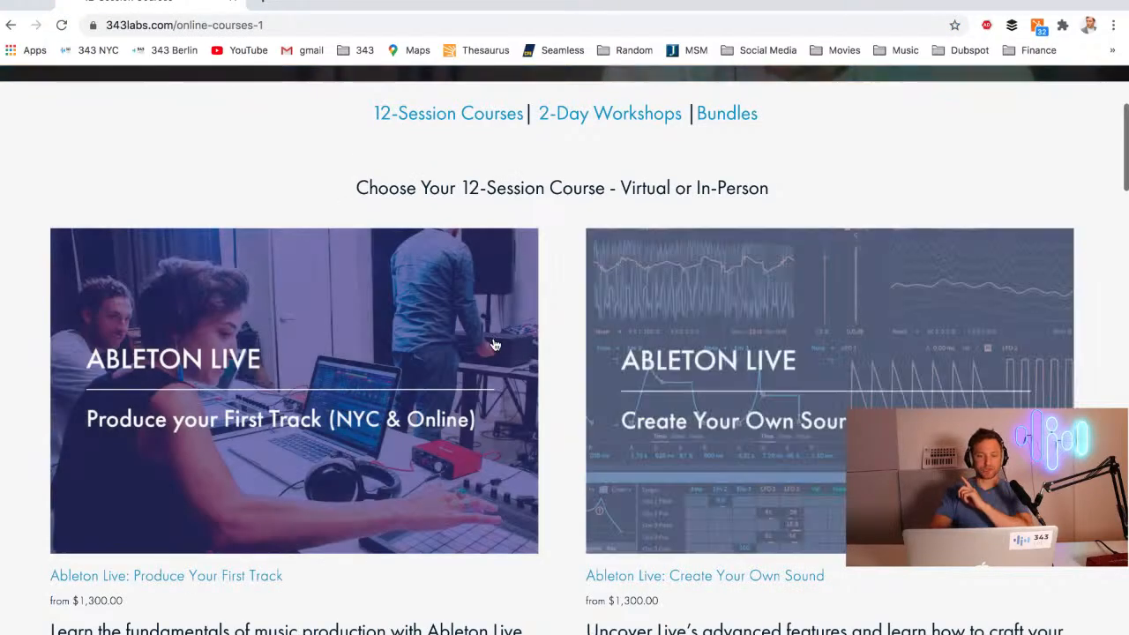
scroll(494, 344, "up", 3)
scroll(495, 344, "down", 8)
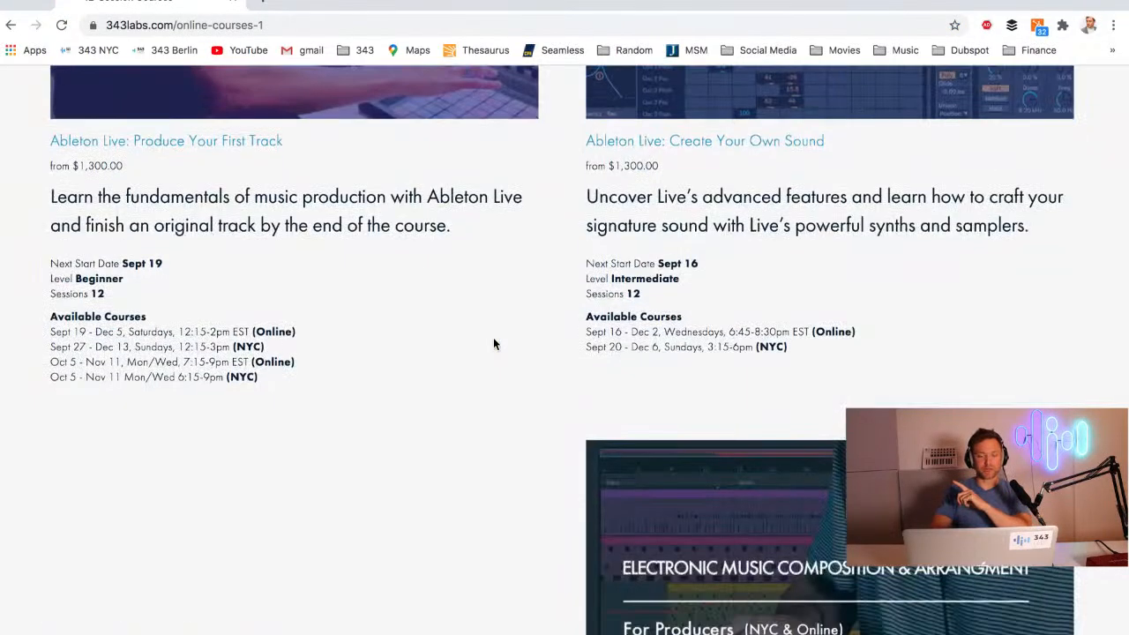
scroll(494, 344, "down", 2)
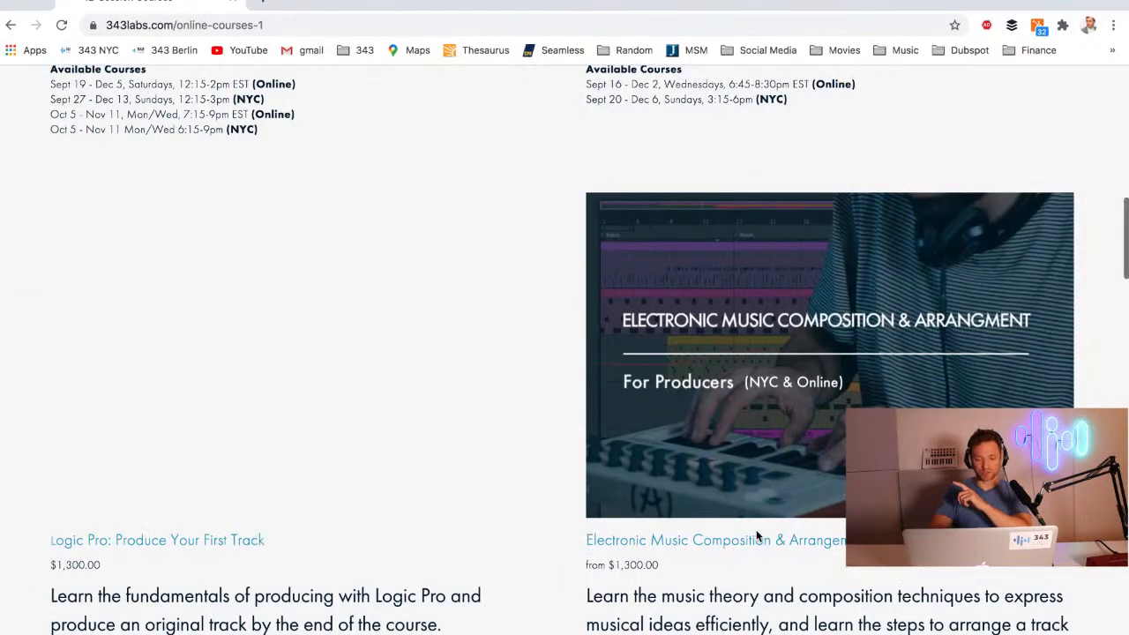
scroll(756, 535, "down", 3)
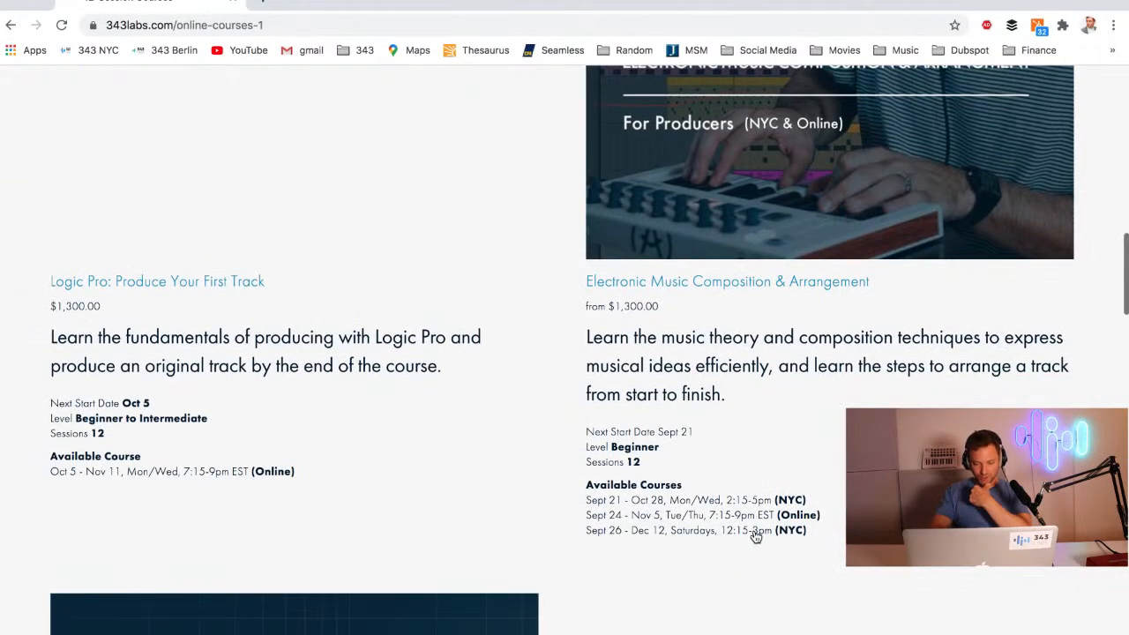